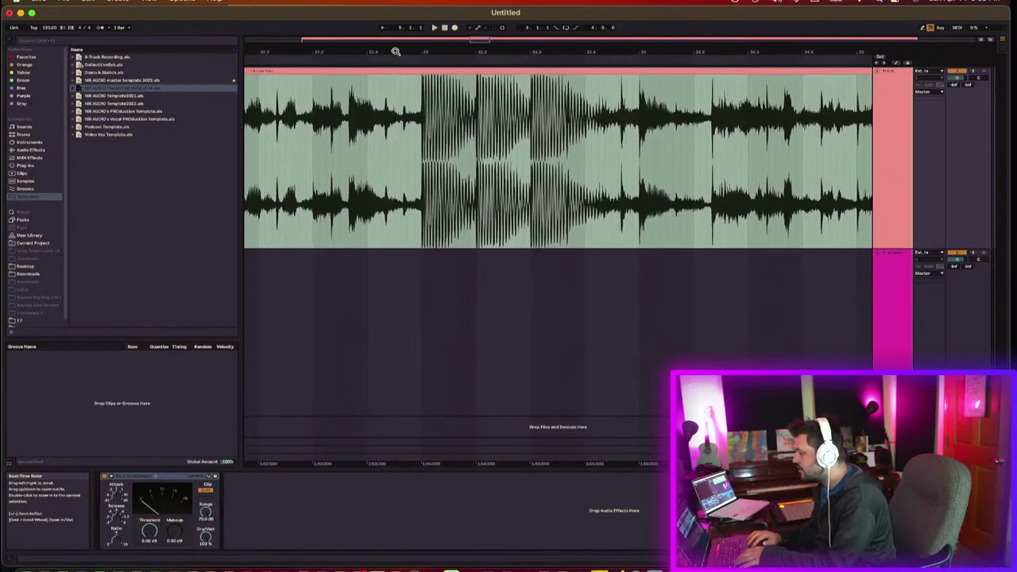
Step: Lower the song clip's gain to about -3.5 dB
click(446, 131)
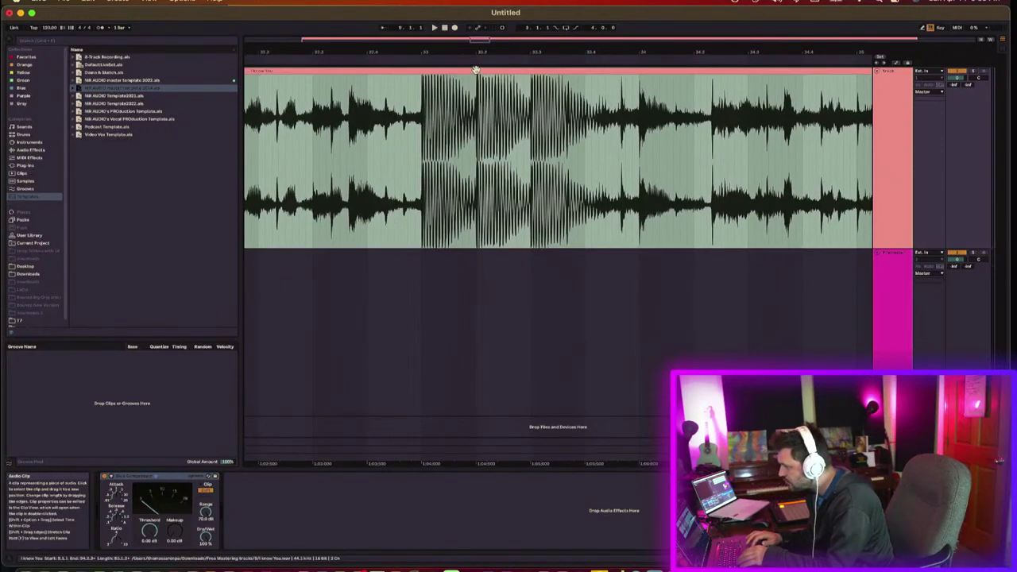
click(386, 151)
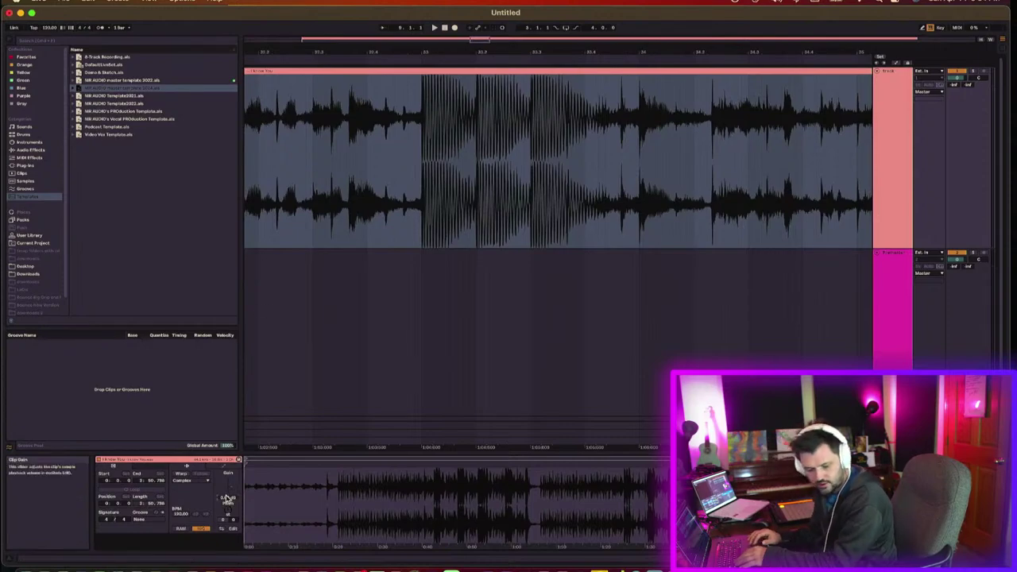
drag(228, 486, 228, 494)
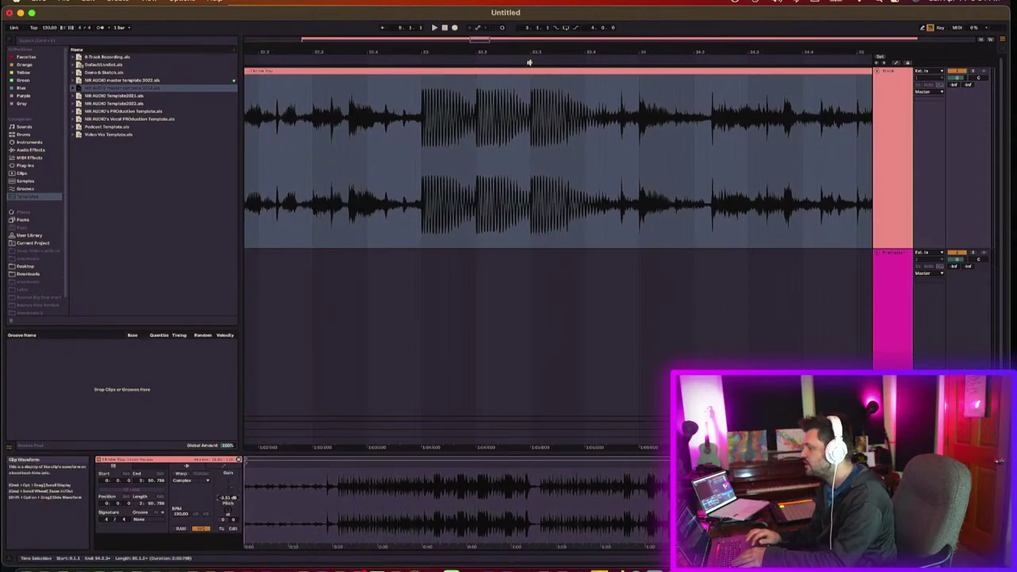
Step: Examine the song clip's waveform, first as a whole and then up close at the loud bass hits around bar 33
click(477, 189)
key(z)
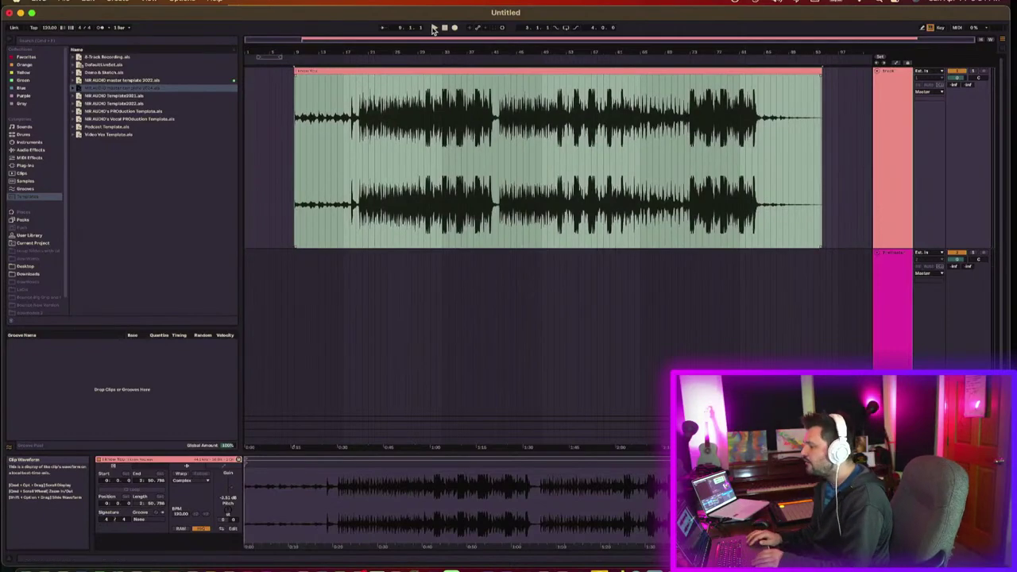
drag(439, 52, 410, 183)
mouse_move(471, 111)
mouse_down()
mouse_move(471, 143)
mouse_move(553, 164)
mouse_move(599, 161)
mouse_up()
click(424, 149)
drag(577, 51, 576, 107)
scroll(517, 151, left, 3)
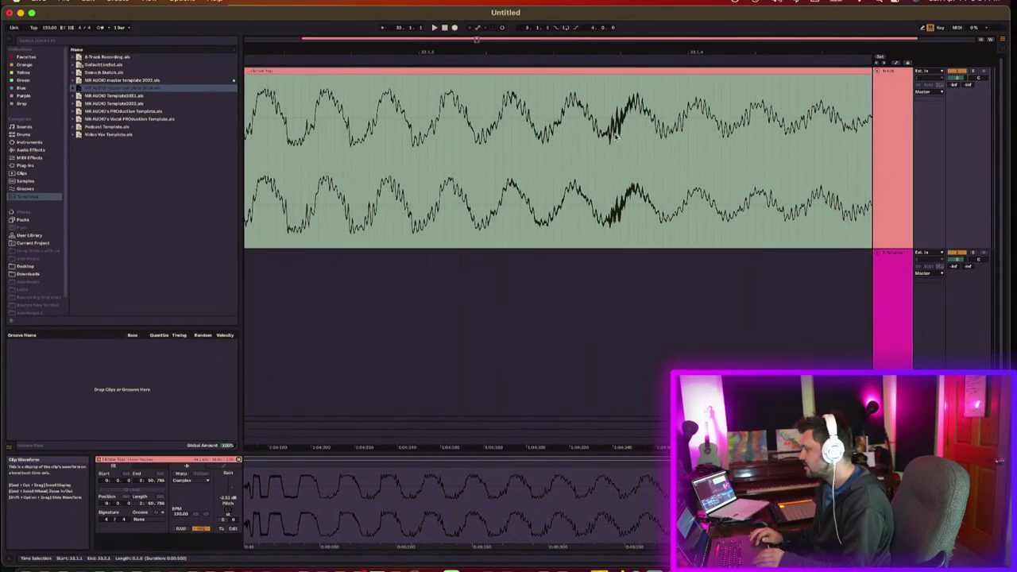
drag(613, 137, 627, 135)
drag(614, 48, 615, 4)
Step: Play the song from just before the loud bass hits at bar 33
click(488, 157)
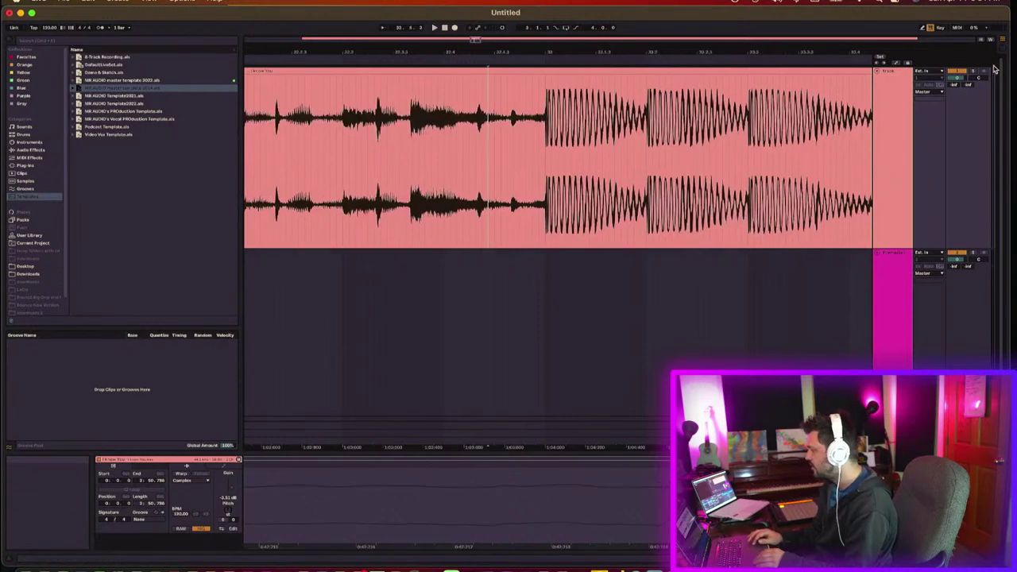
key(space)
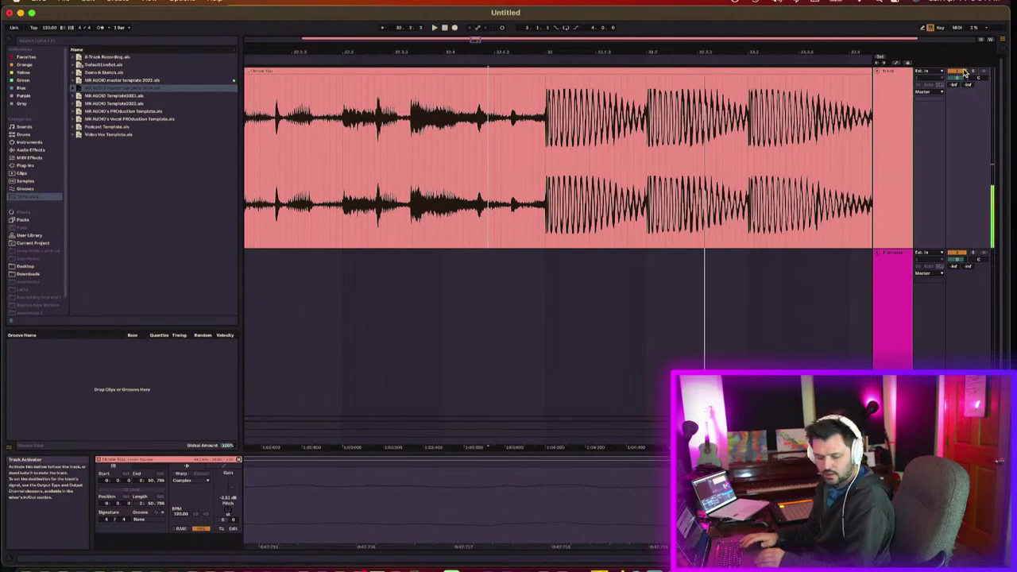
drag(614, 157, 622, 156)
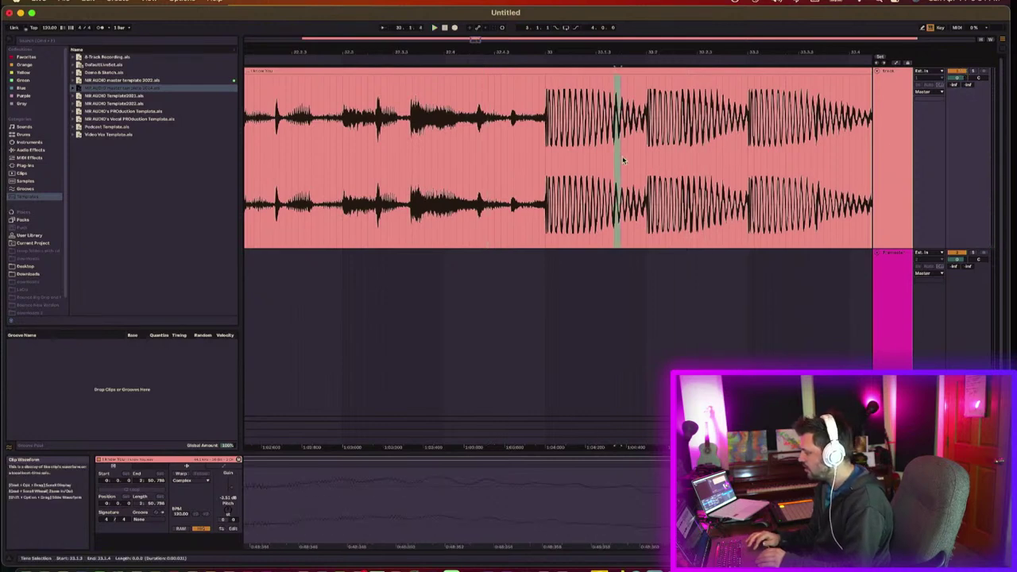
click(488, 143)
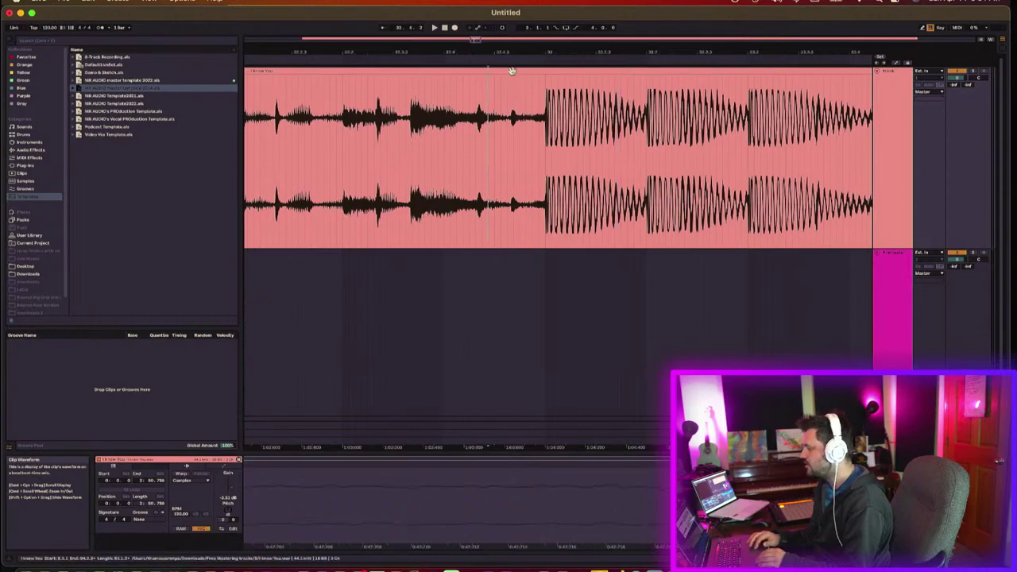
Step: Play the song from the beginning of its clip
drag(516, 52, 442, 52)
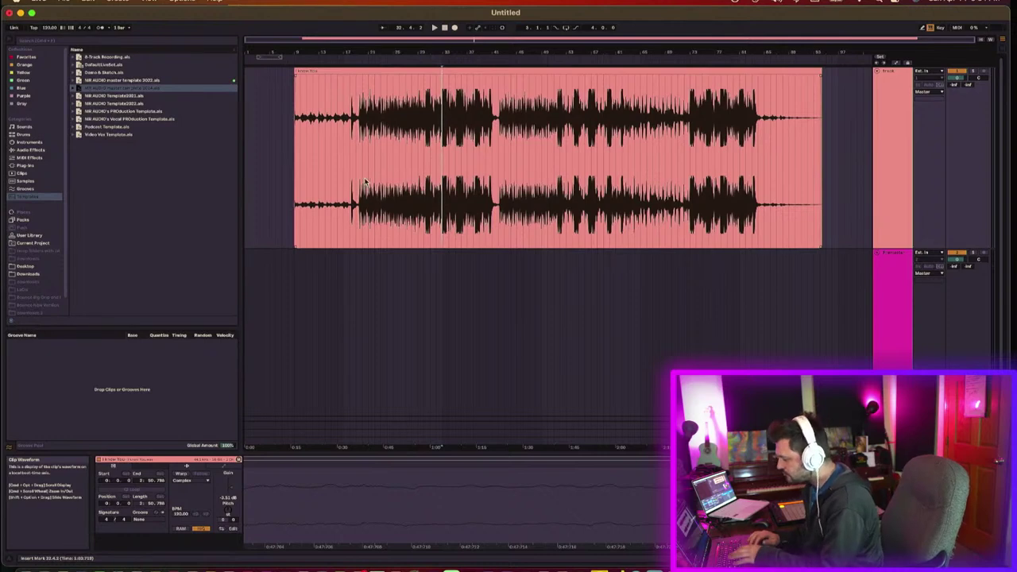
click(295, 171)
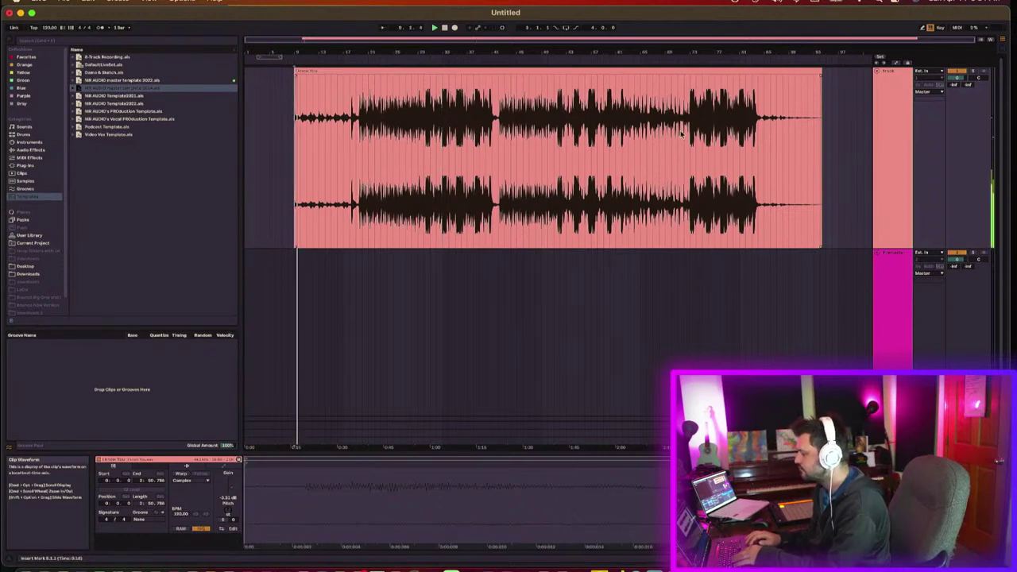
drag(493, 51, 575, 53)
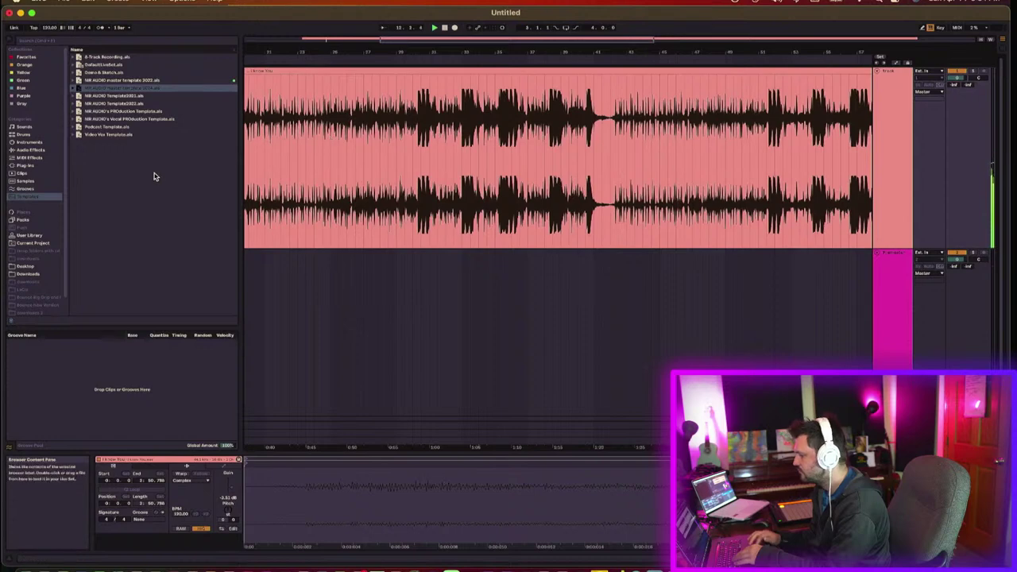
Step: Show the plug-in library and insert a new audio track directly below the song's track
click(31, 166)
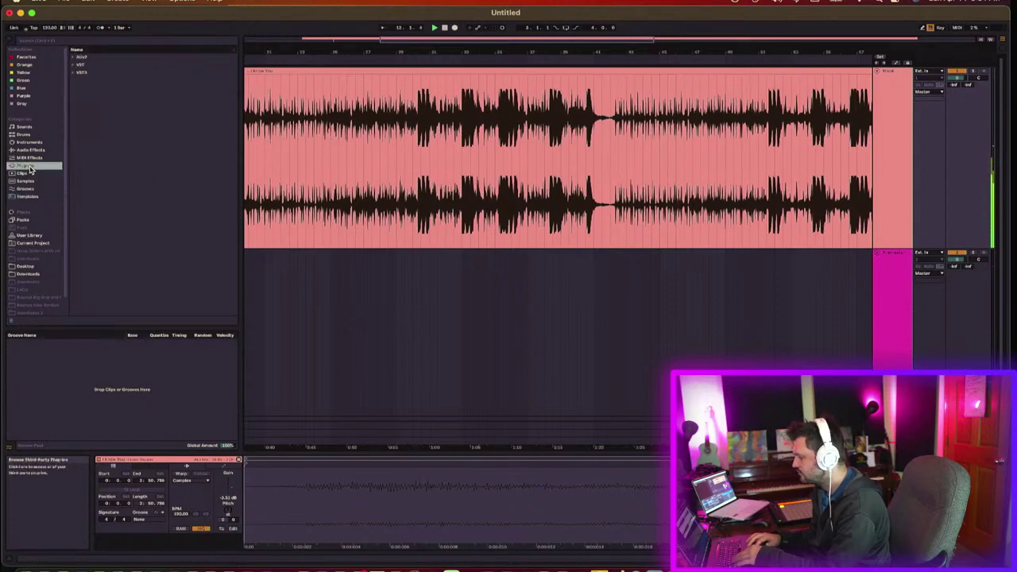
click(898, 184)
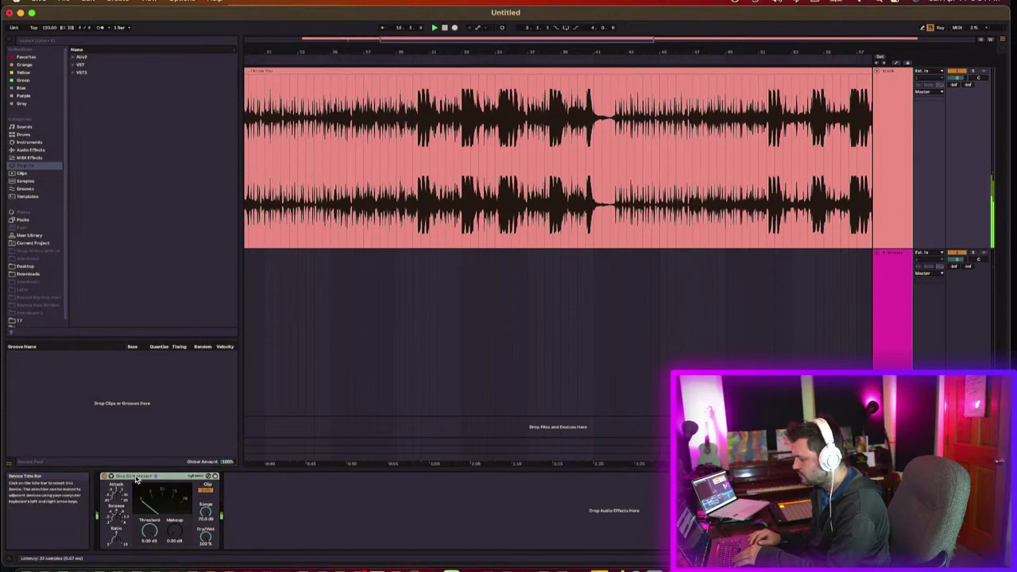
click(898, 193)
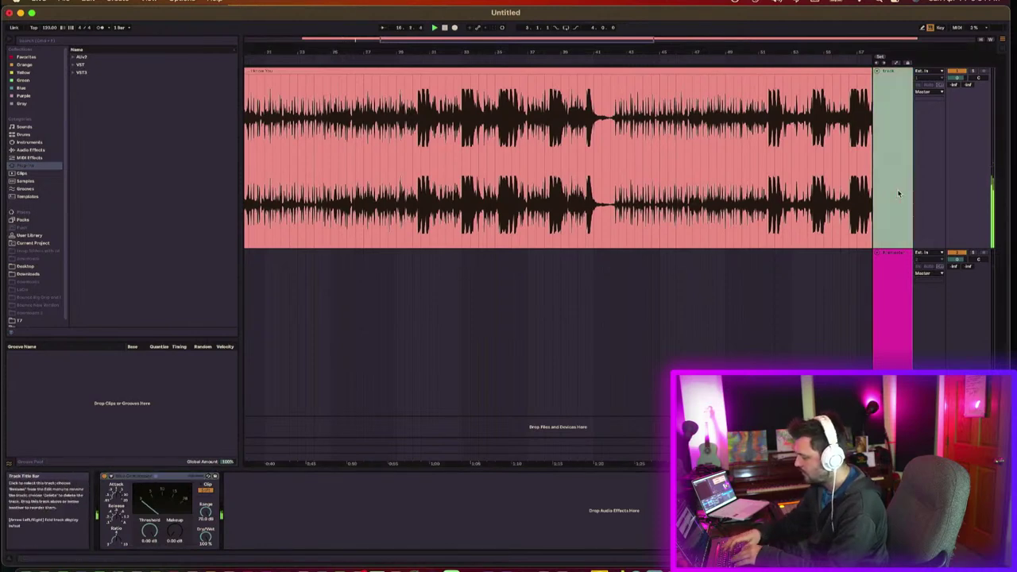
key(super+t)
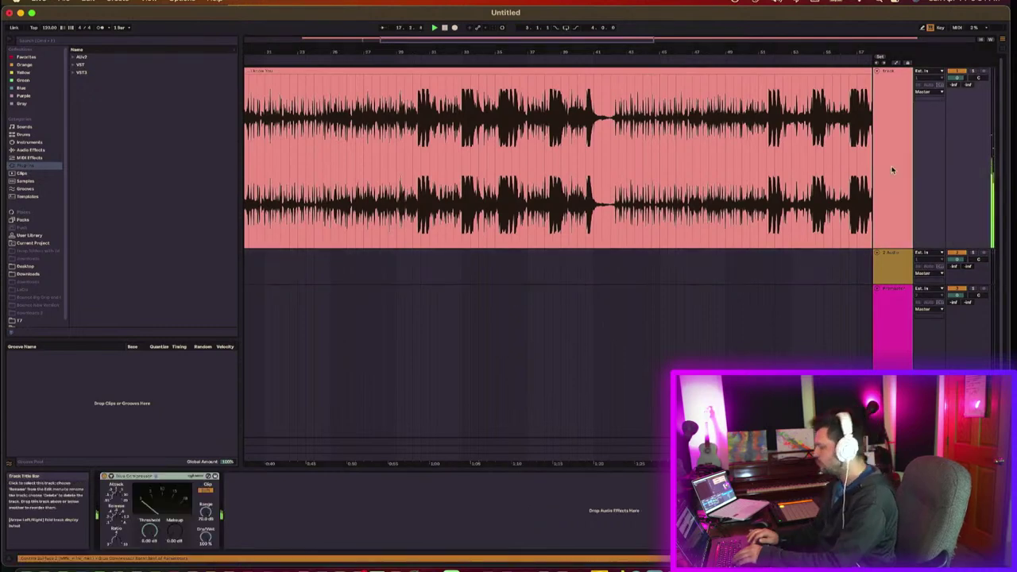
click(492, 260)
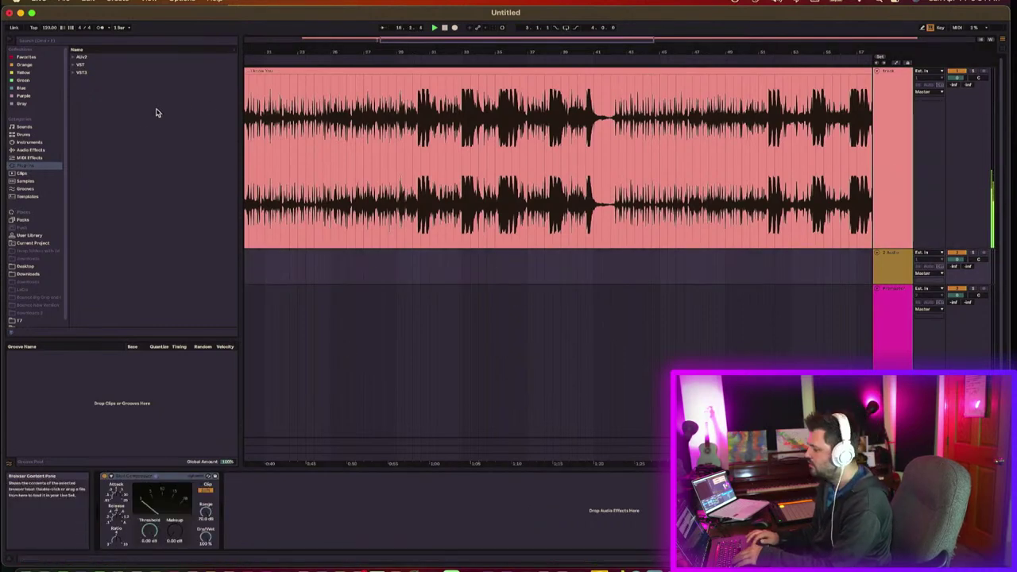
Step: Load the Ozone 11 Equalizer from the iZotope VST3 plug-ins onto the song's track
click(74, 73)
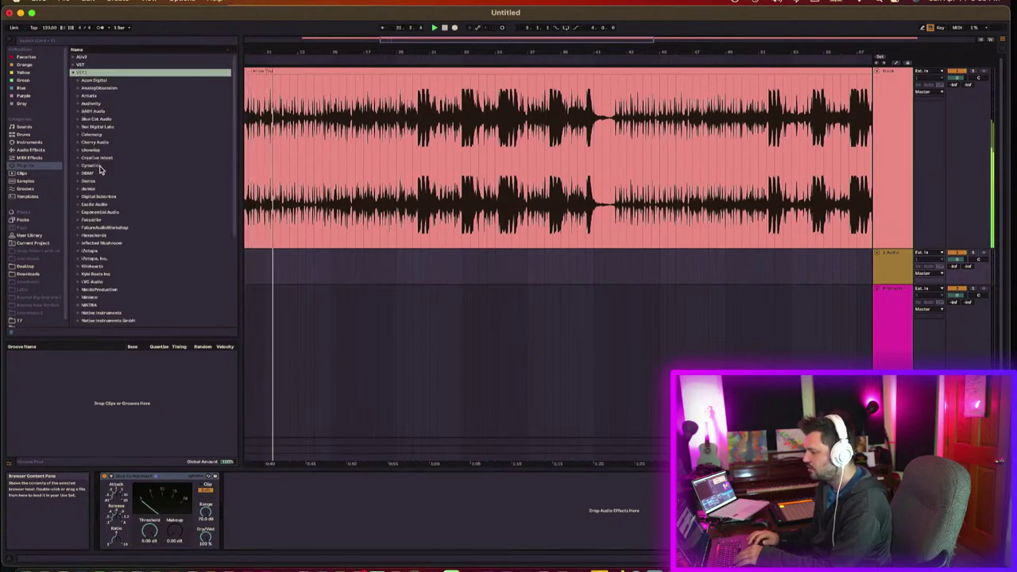
drag(329, 55, 347, 53)
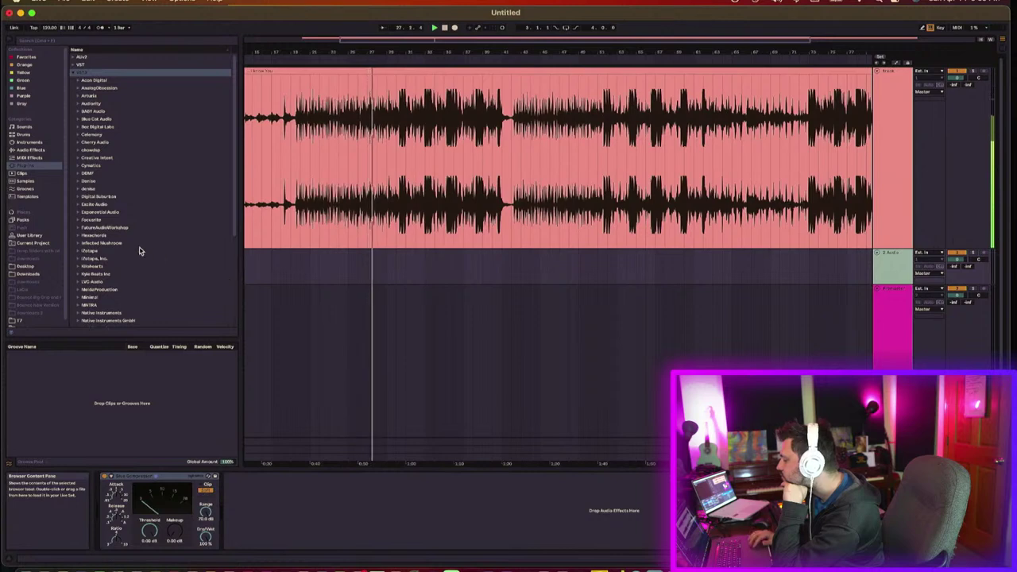
click(79, 253)
scroll(104, 262, down, 5)
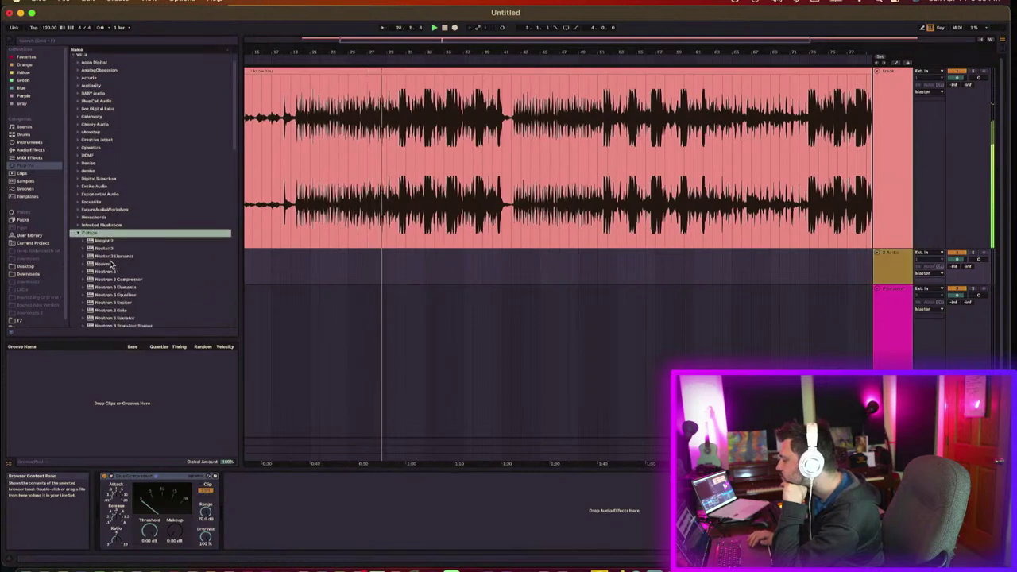
scroll(124, 240, down, 2)
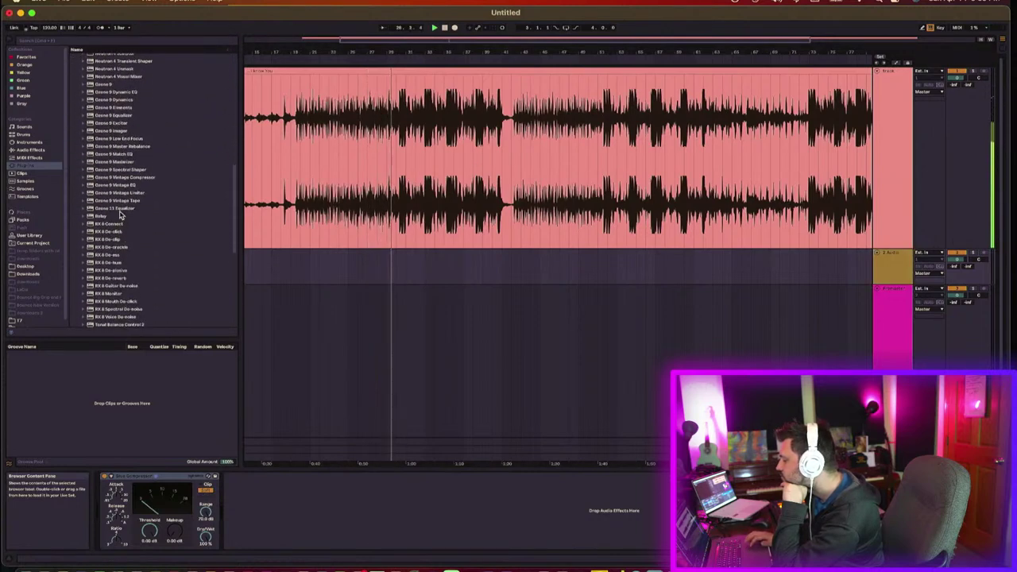
drag(120, 211, 288, 195)
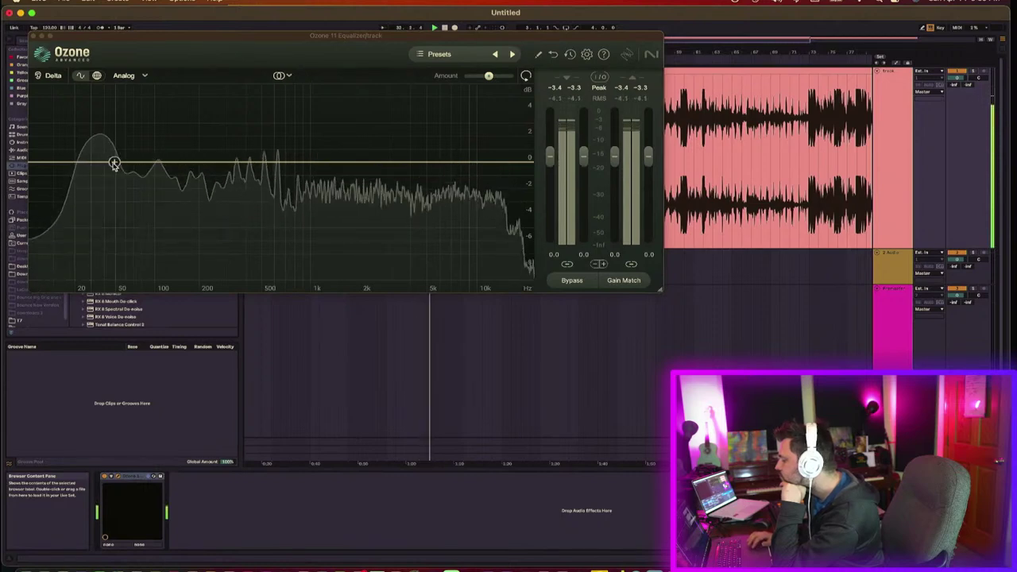
Step: Add a low-shelf cut in the equalizer at 121 Hz with -0.7 dB gain and a Q of 5.4
drag(101, 165, 134, 176)
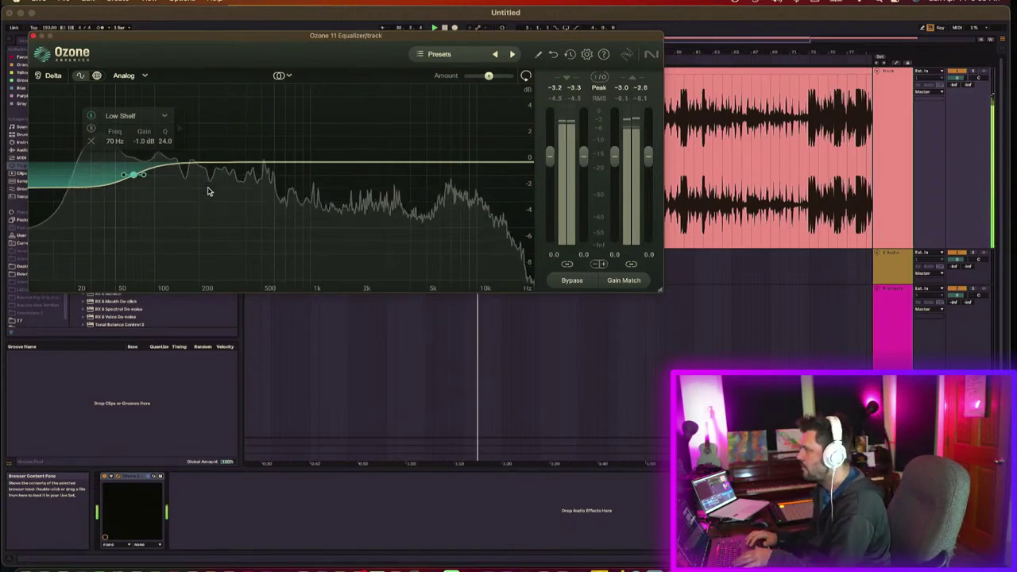
drag(136, 173, 165, 170)
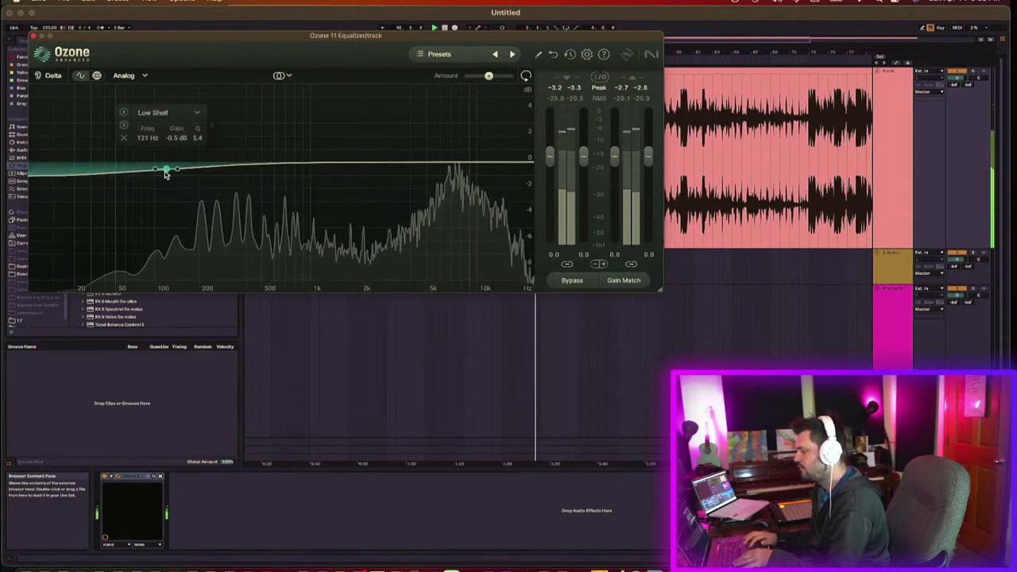
drag(166, 174, 167, 175)
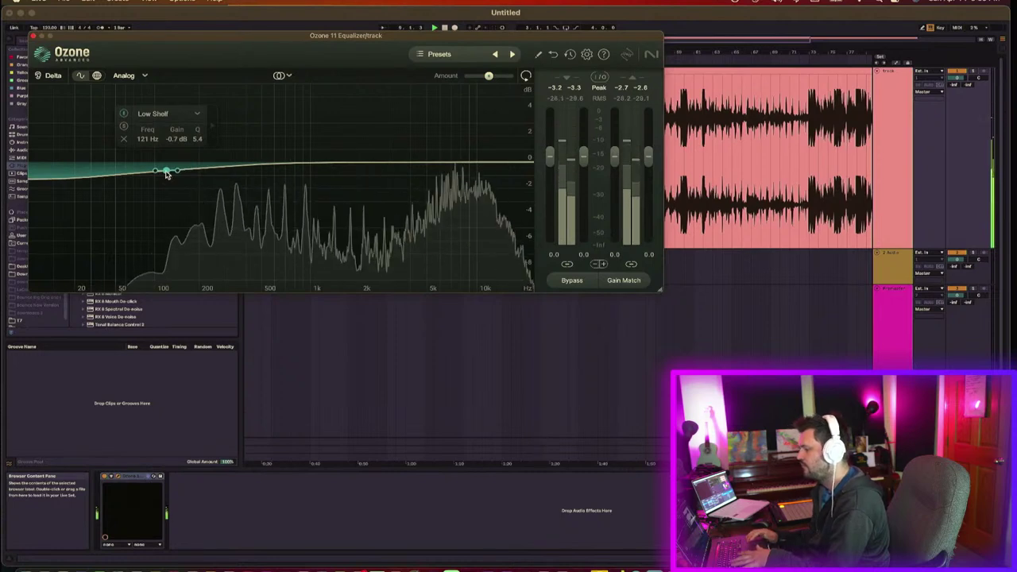
Step: Reposition the equalizer window to uncover the song's waveform and play the song from bar 29
drag(382, 36, 368, 182)
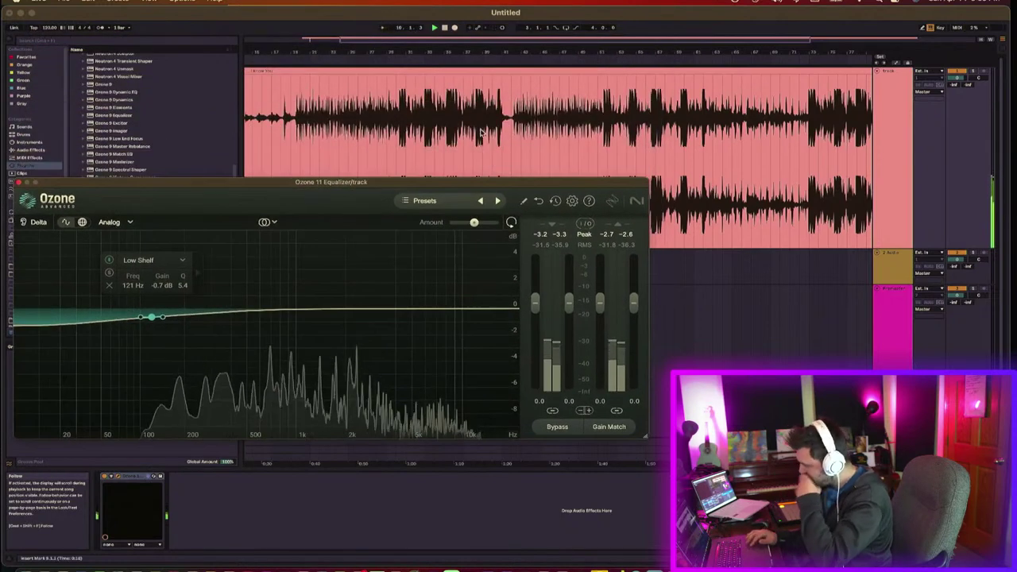
click(387, 160)
key(space)
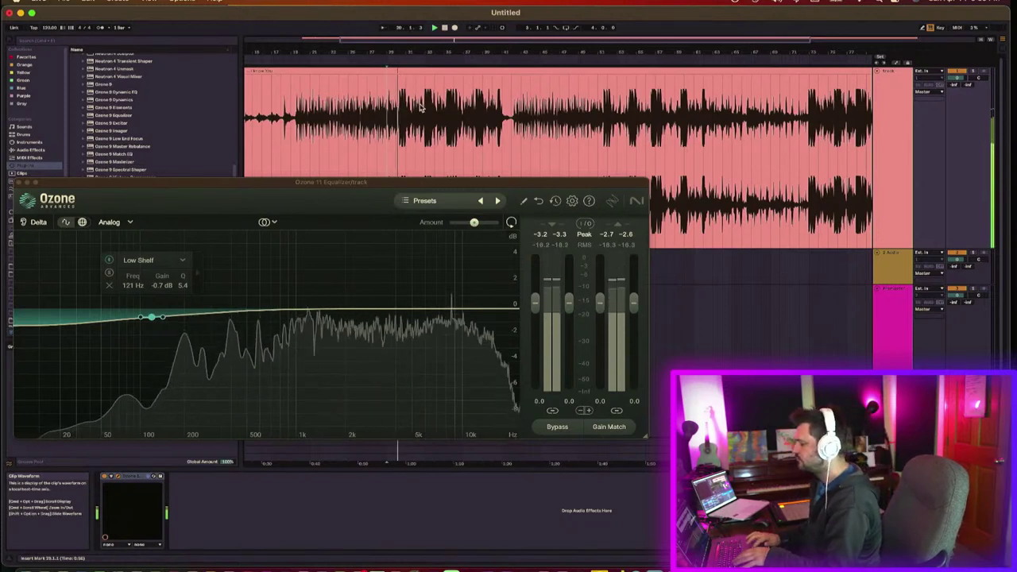
Step: Switch the equalizer to Mid/Side processing and add a high-shelf band at 215 Hz on the Side channel
click(280, 224)
click(283, 254)
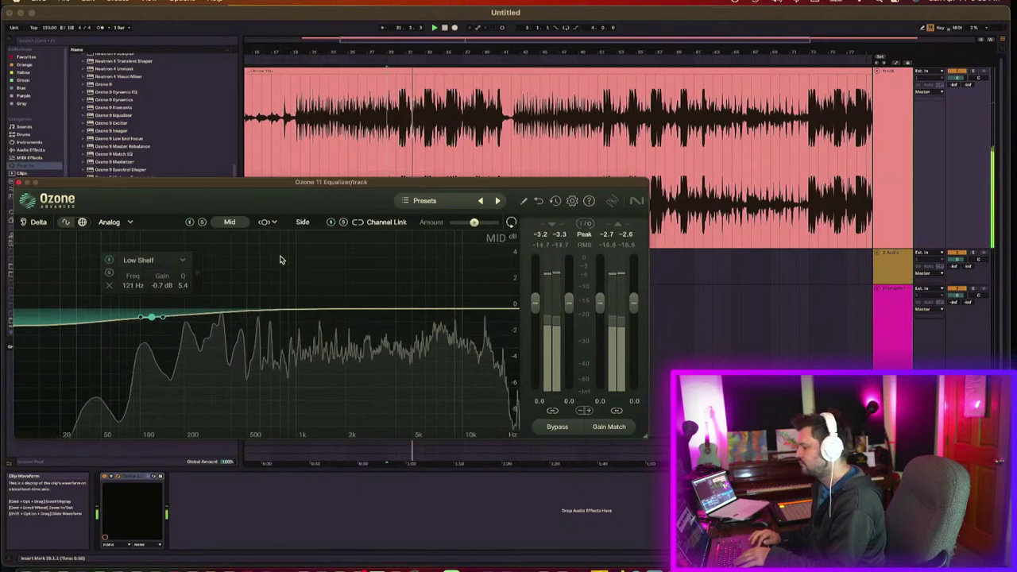
click(302, 221)
click(441, 309)
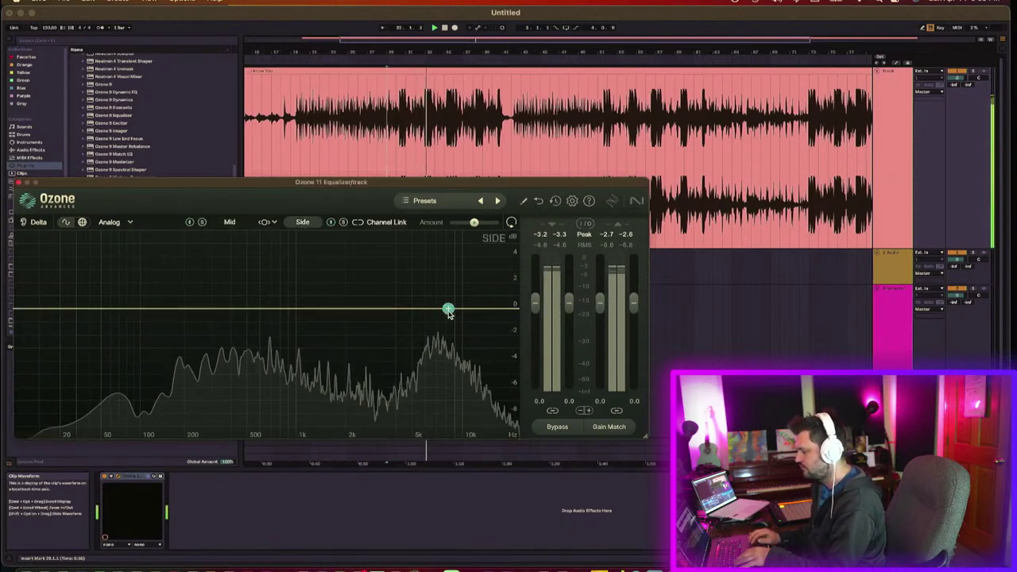
click(437, 257)
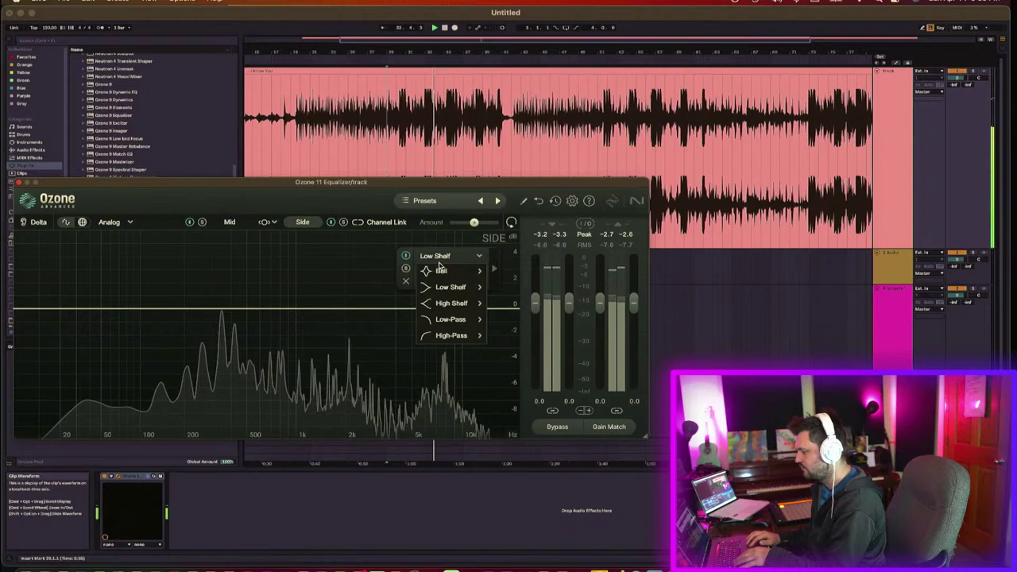
click(451, 303)
drag(444, 307, 188, 309)
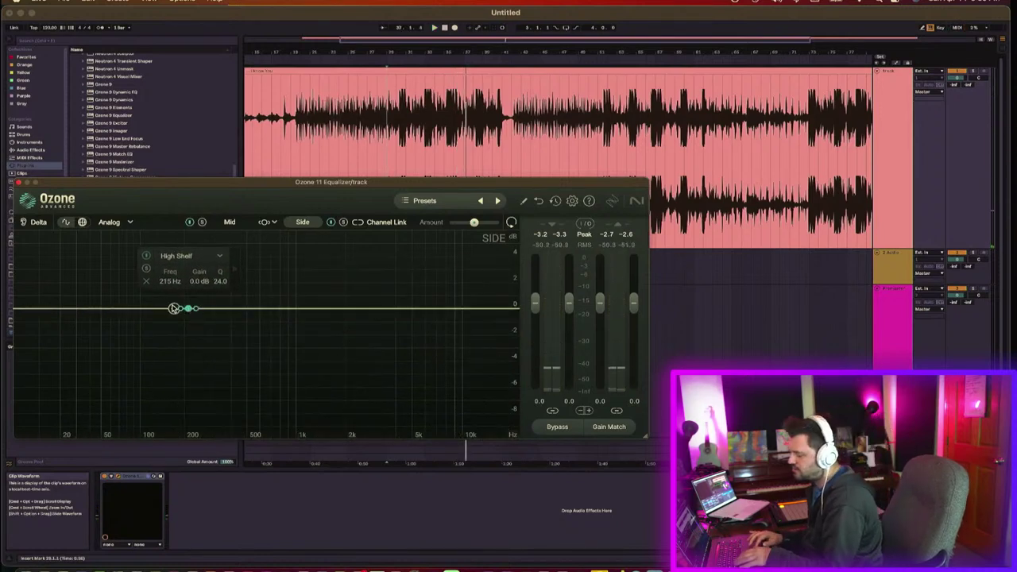
Step: Load Insight 2 onto the song's track, enable its Sound Field meter and enlarge that meter to fill the plug-in window
scroll(109, 97, up, 5)
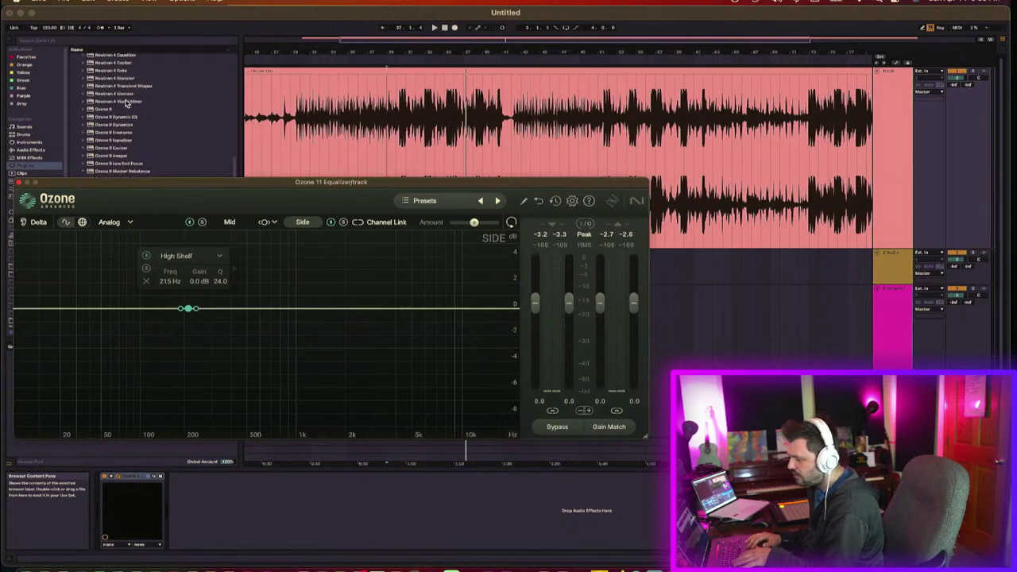
double_click(109, 95)
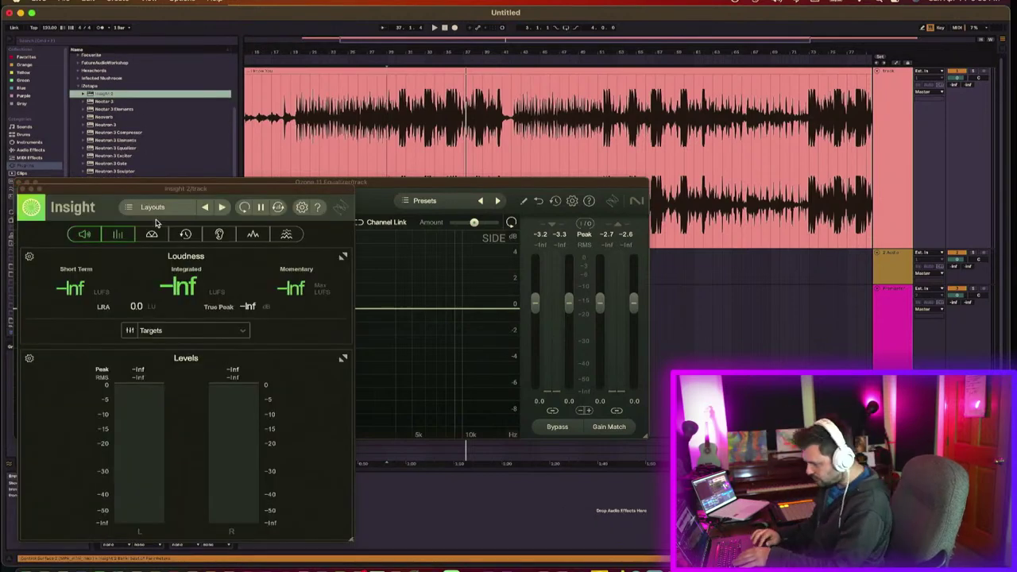
click(152, 235)
drag(141, 190, 274, 161)
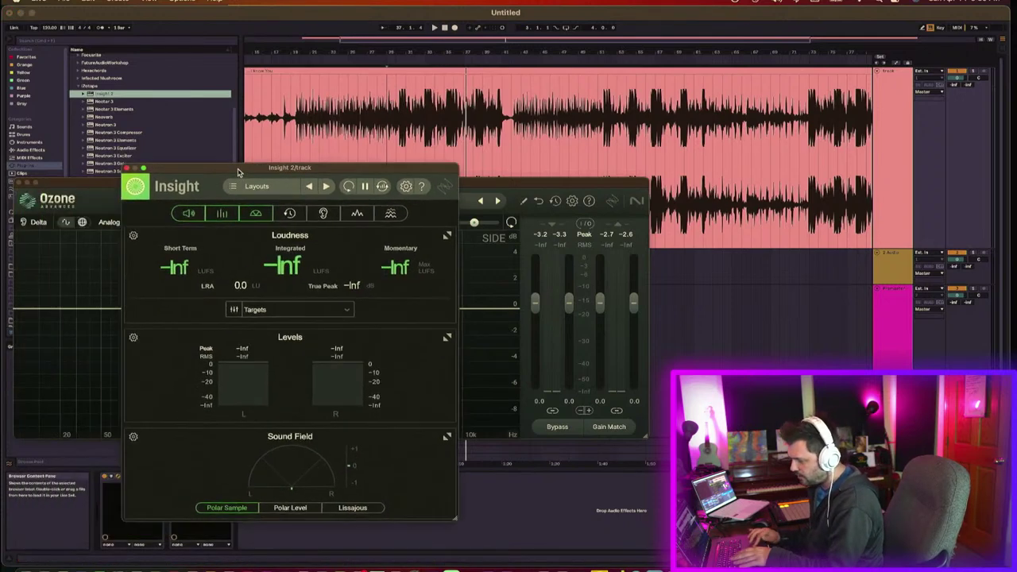
click(474, 429)
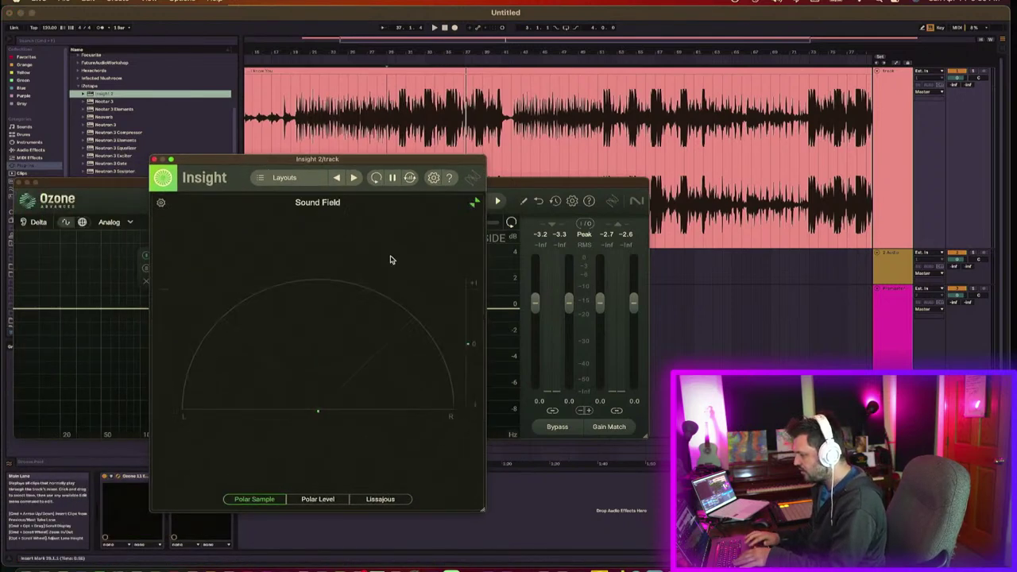
Step: Place the Insight window beside the equalizer with its Sound Field meter set to Polar Level, and play the song
drag(325, 159, 868, 20)
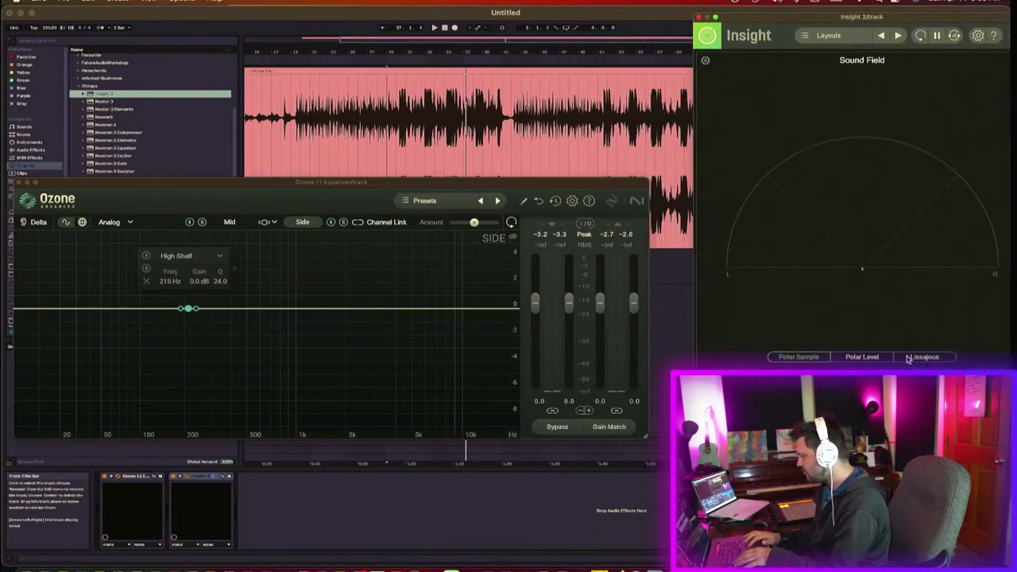
click(873, 358)
key(space)
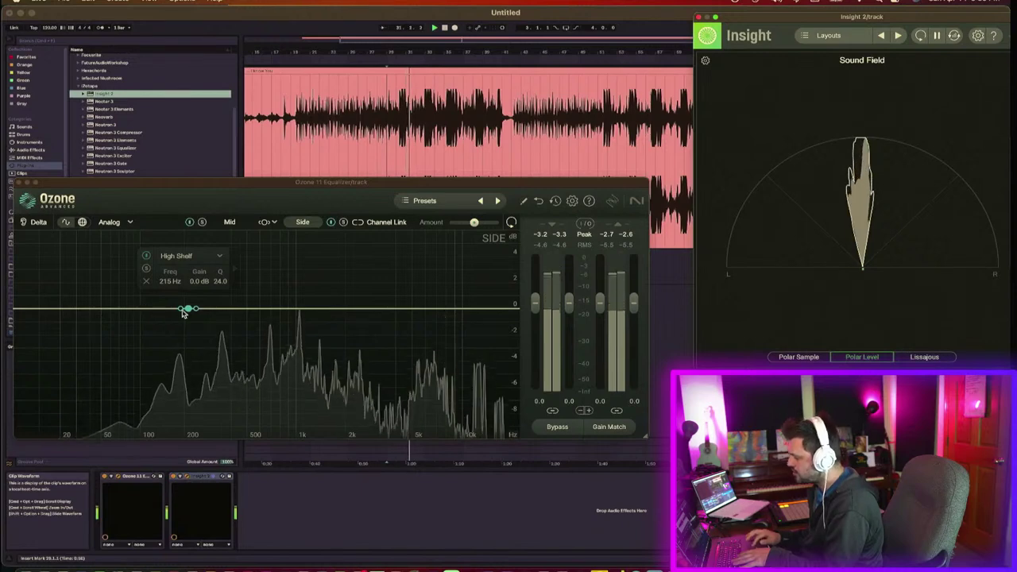
Step: Boost the high-shelf band on the Side channel and shift it to a lower frequency
drag(185, 310, 173, 284)
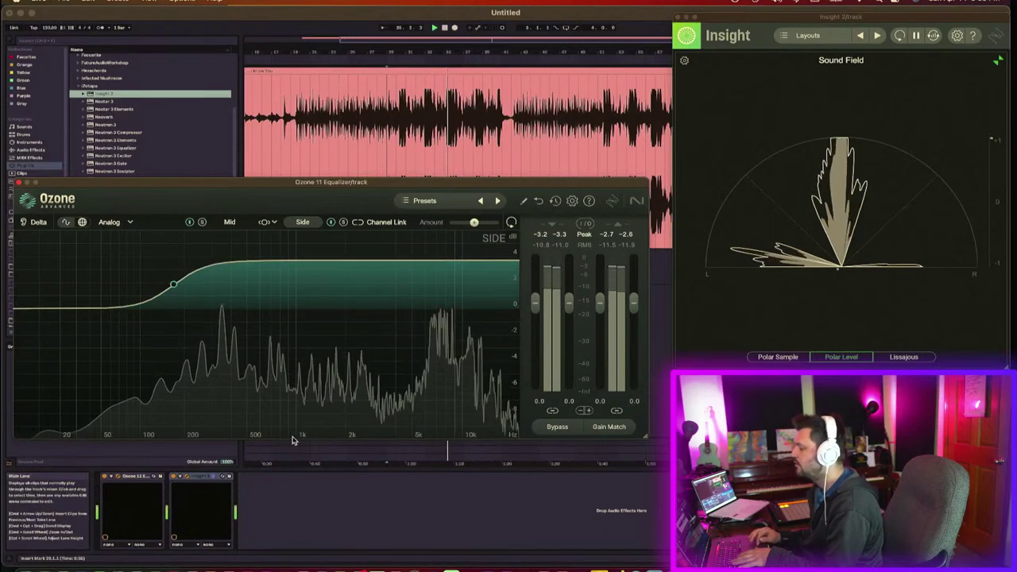
drag(284, 182, 284, 176)
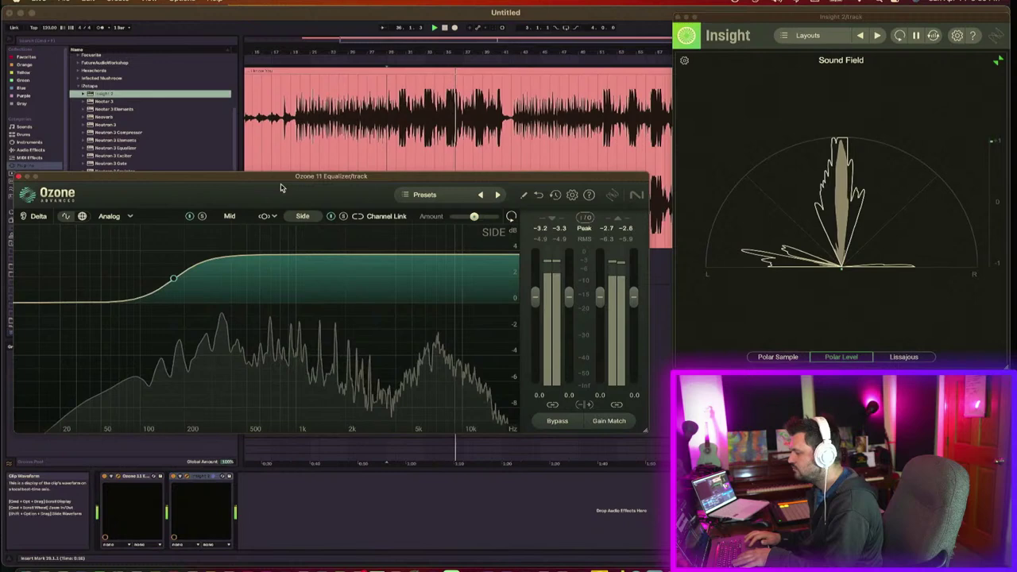
Step: Add a high-shelf band to the Mid channel at 1484 Hz with 1.3 dB gain and a Q of 1.0
click(230, 216)
click(294, 304)
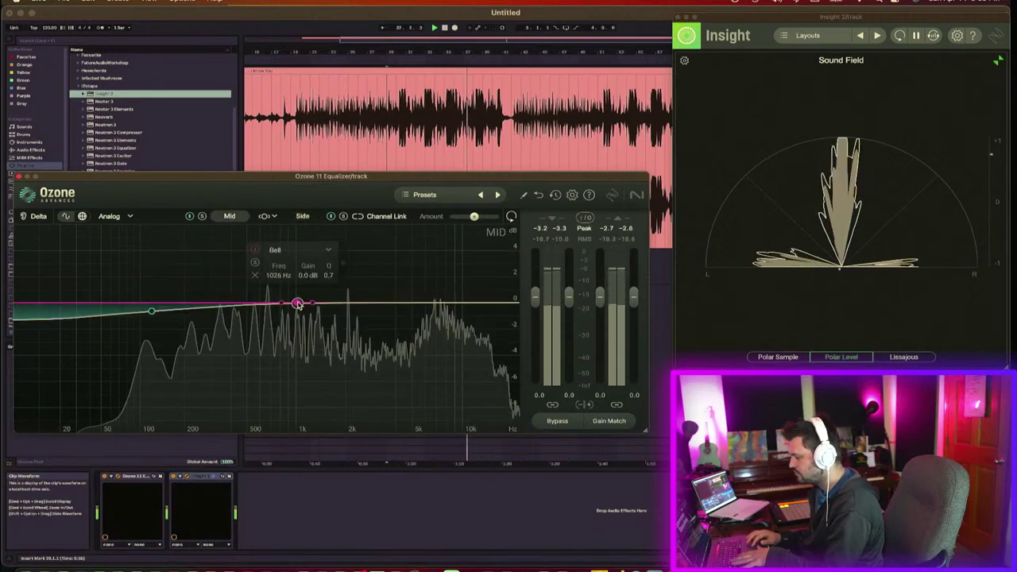
right_click(297, 303)
click(299, 300)
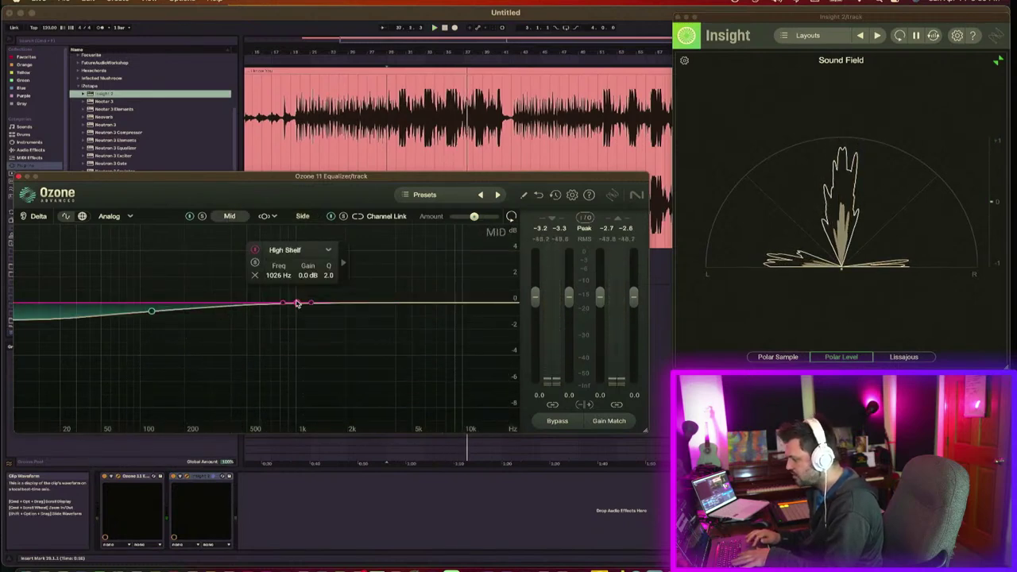
drag(297, 303, 296, 298)
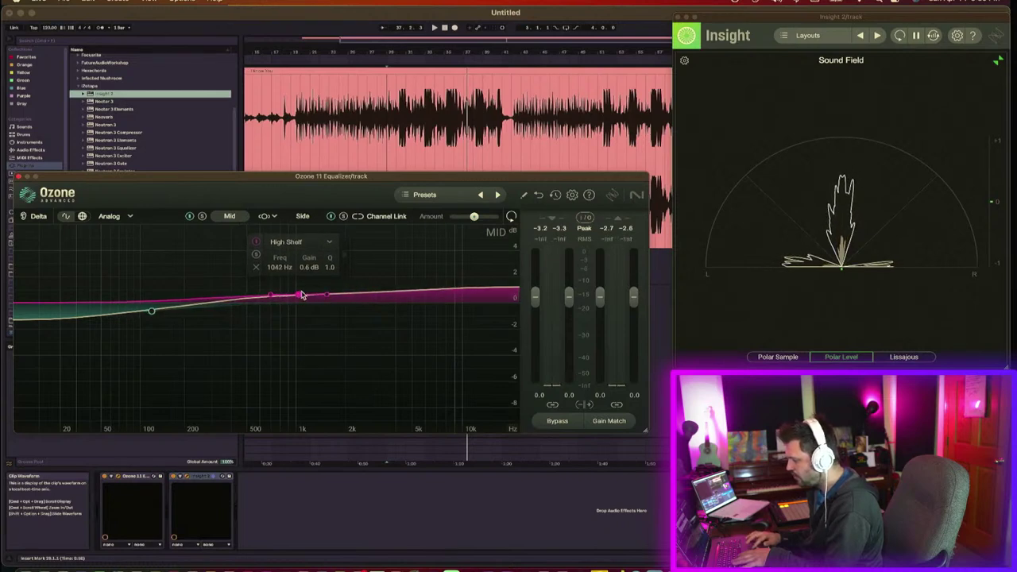
drag(301, 295, 302, 290)
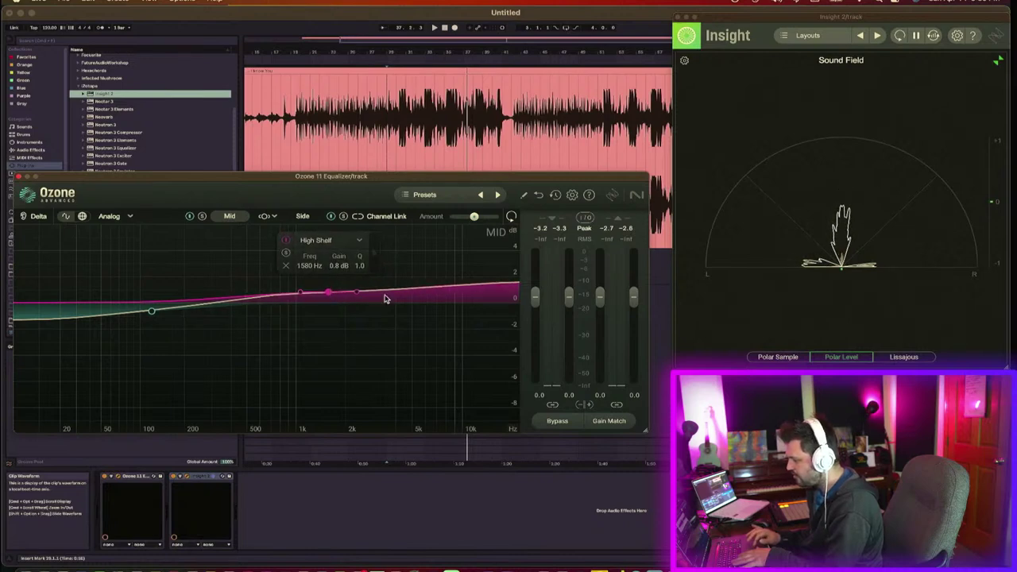
key(space)
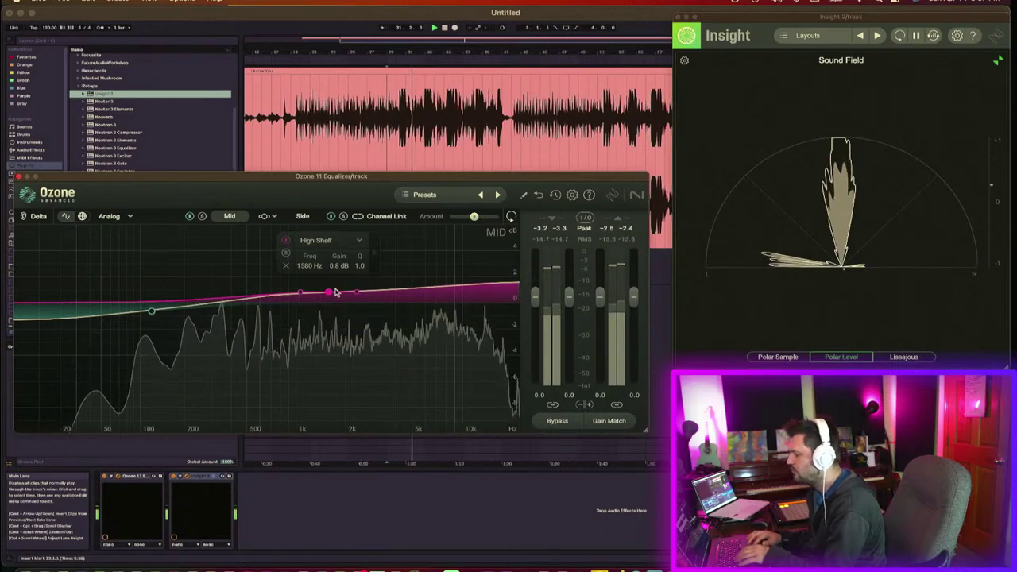
mouse_move(329, 294)
mouse_down()
mouse_move(294, 286)
mouse_move(323, 288)
mouse_up()
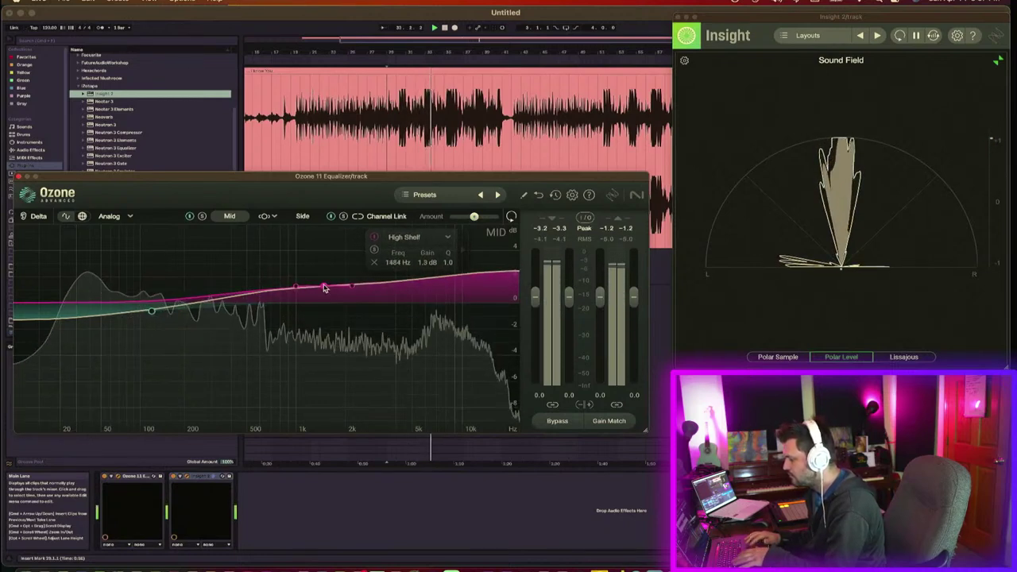
Step: Add a bell boost to the Mid channel at 1084 Hz with 1.9 dB gain, soloing the band while tuning it
click(264, 293)
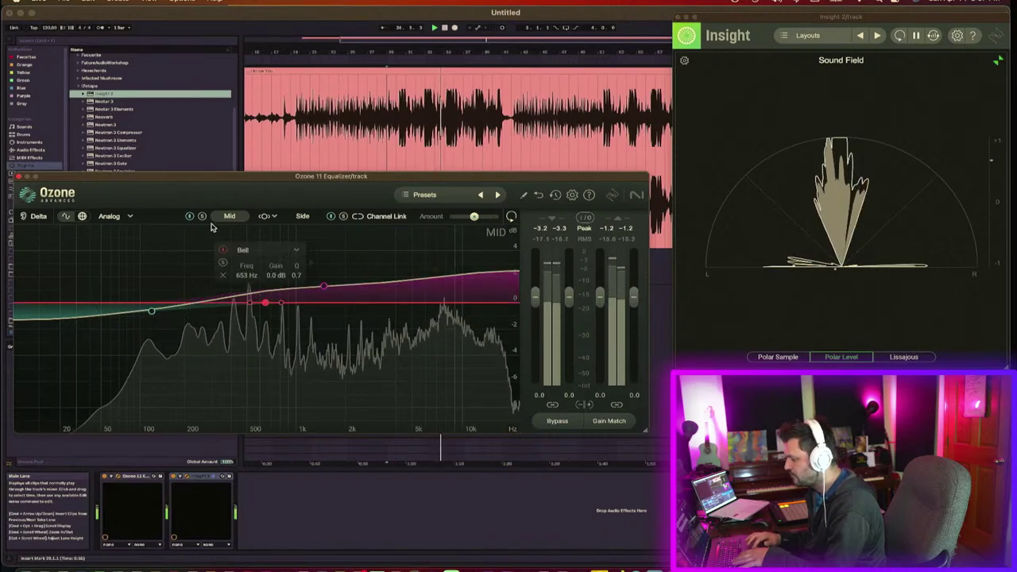
click(223, 262)
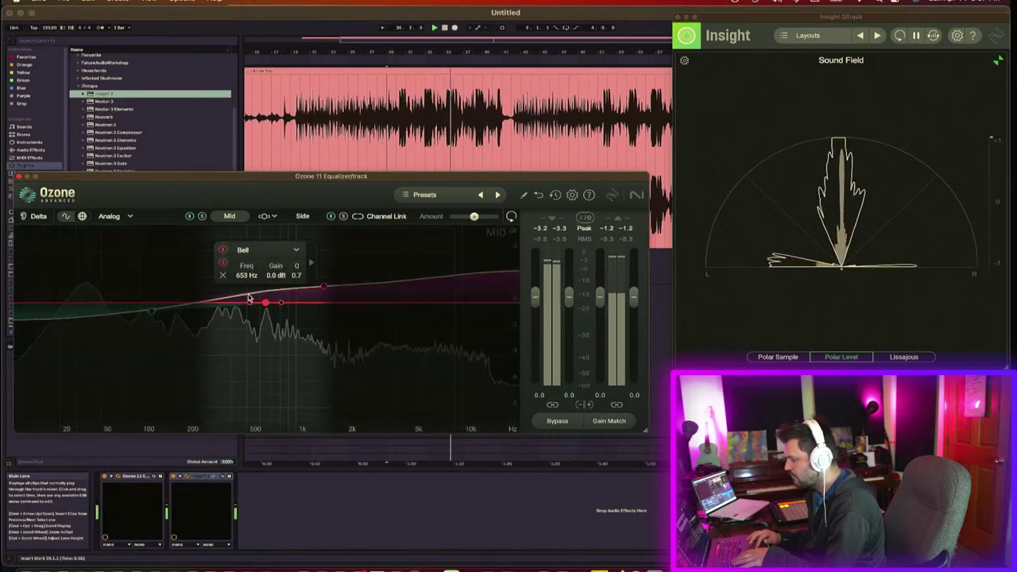
mouse_move(299, 286)
mouse_down()
mouse_move(316, 290)
mouse_move(299, 280)
mouse_up()
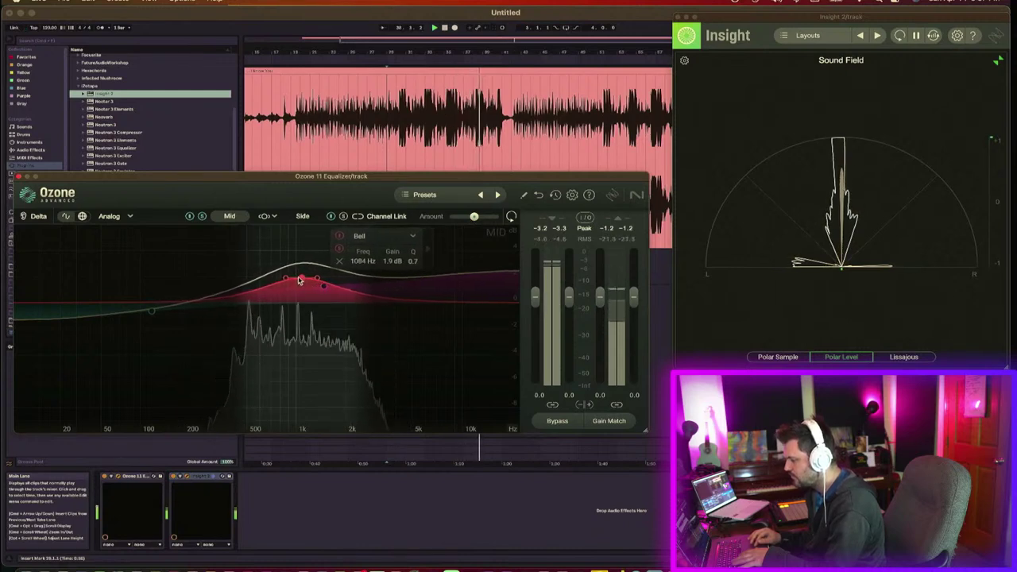
click(340, 249)
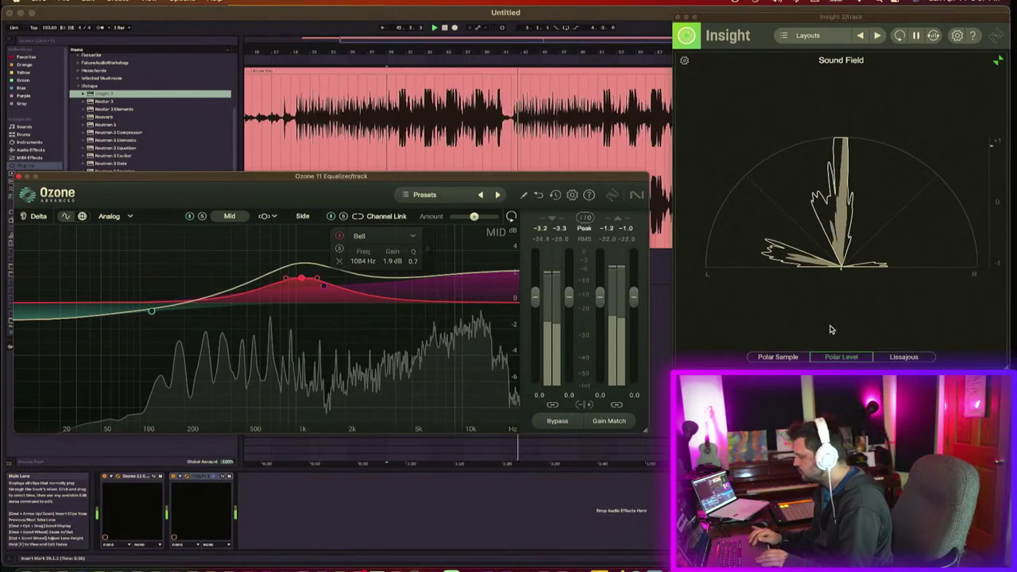
Step: Close Insight, compare the song with the equalizer bypassed and active, and close the equalizer window
click(678, 17)
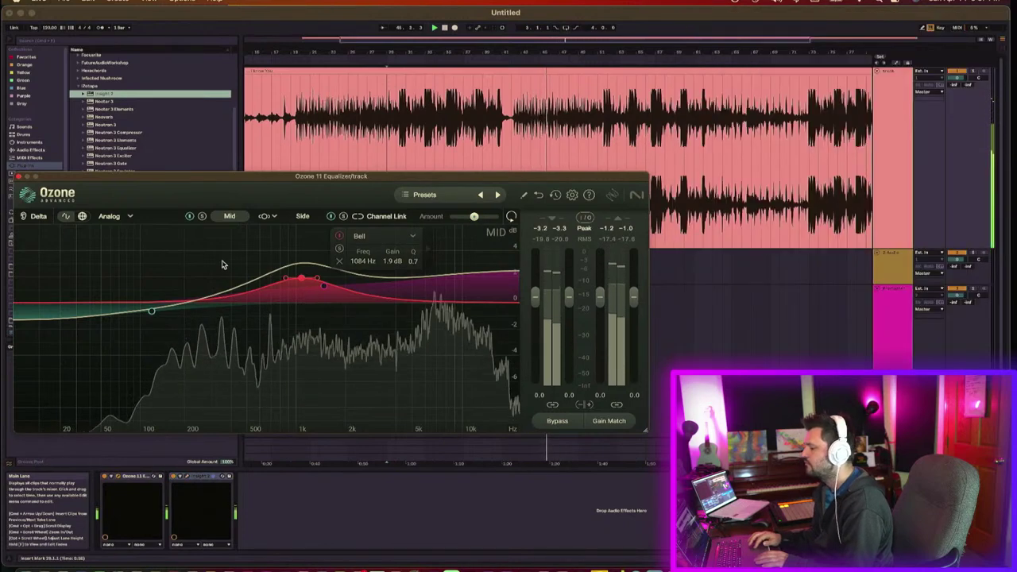
click(556, 421)
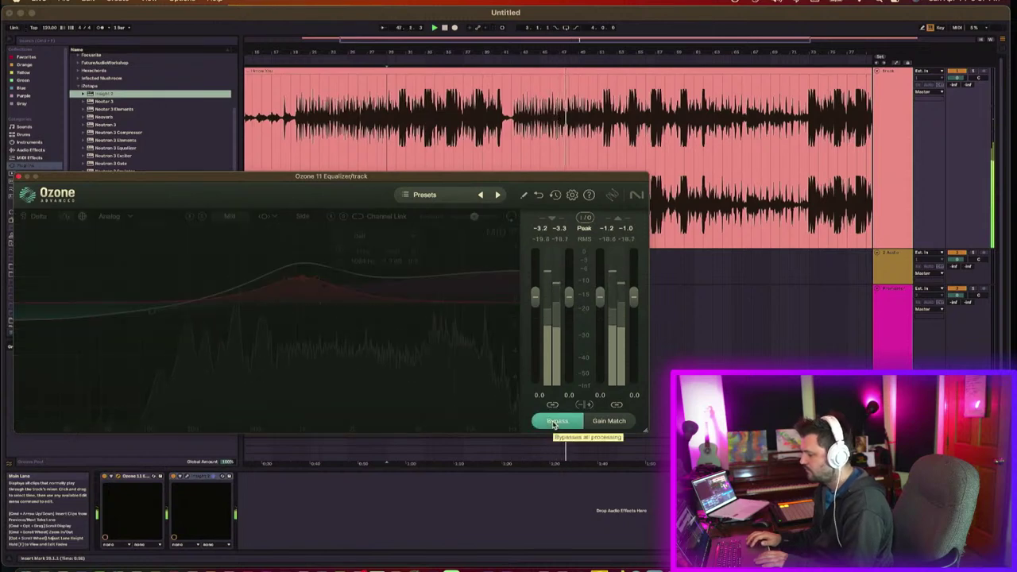
click(556, 421)
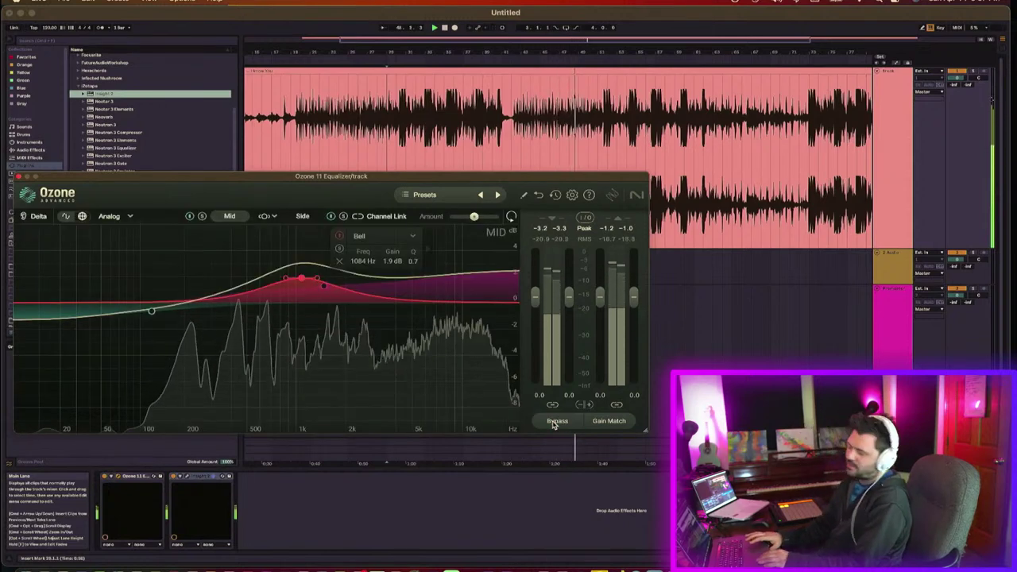
click(556, 421)
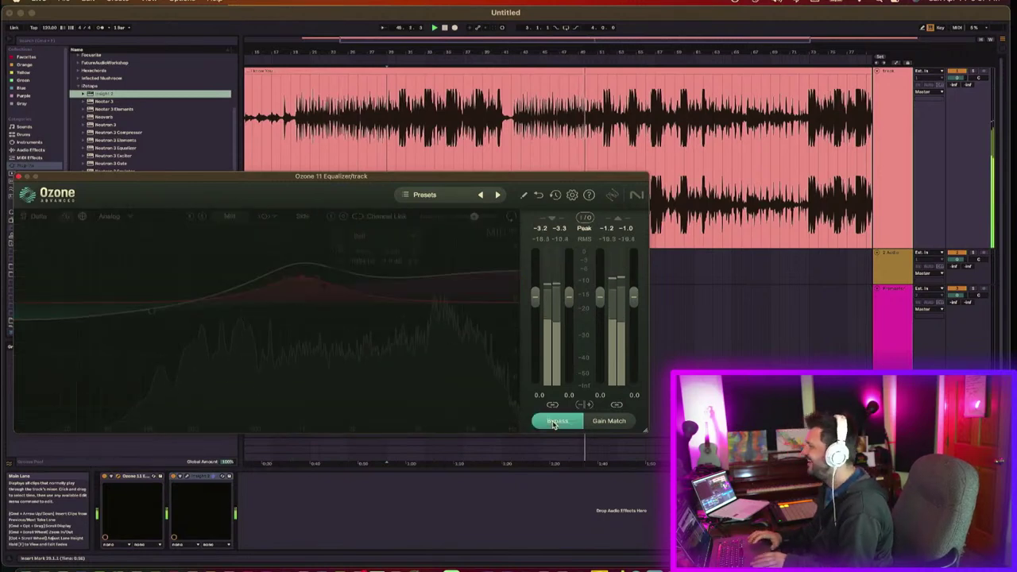
click(555, 423)
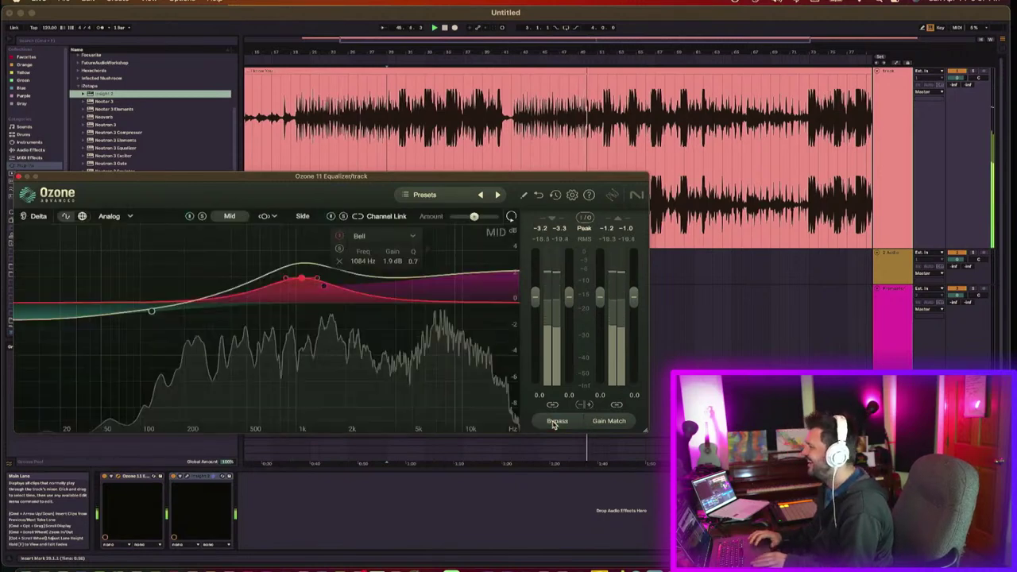
click(19, 178)
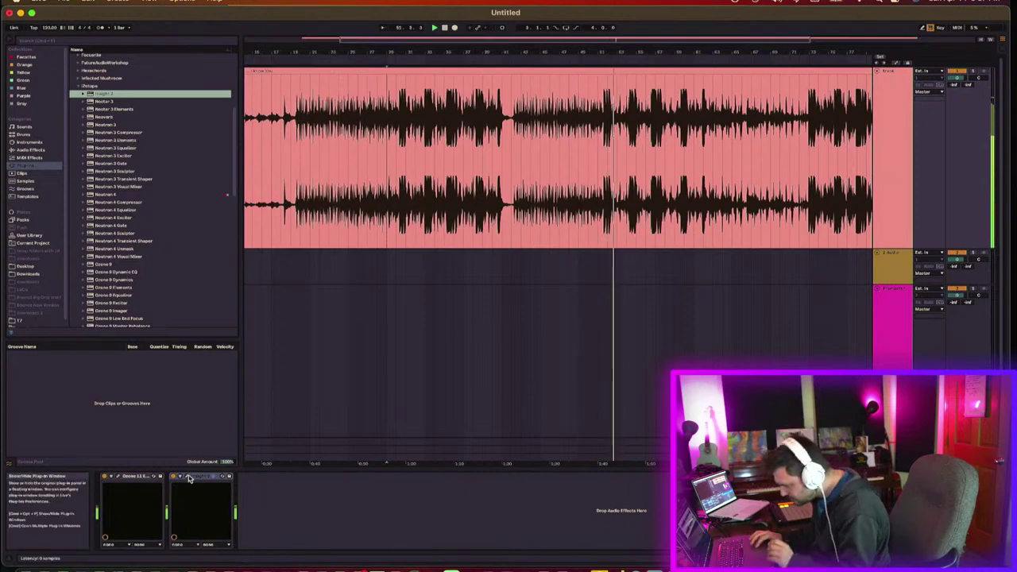
Step: Reopen the equalizer and add a Side-channel low shelf near 85 Hz with a cut of about 7 dB and a Q of 24.0
click(116, 477)
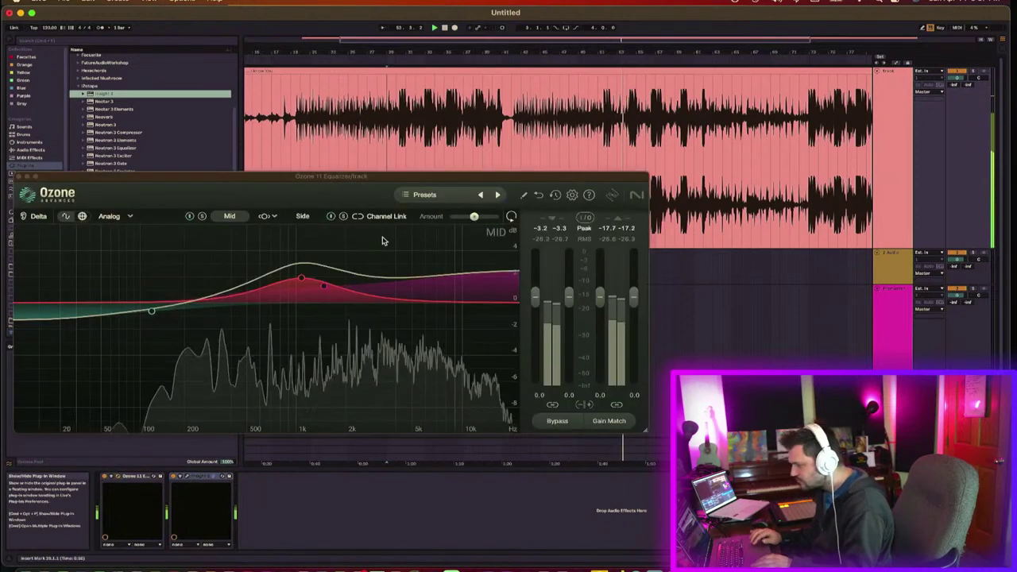
click(302, 215)
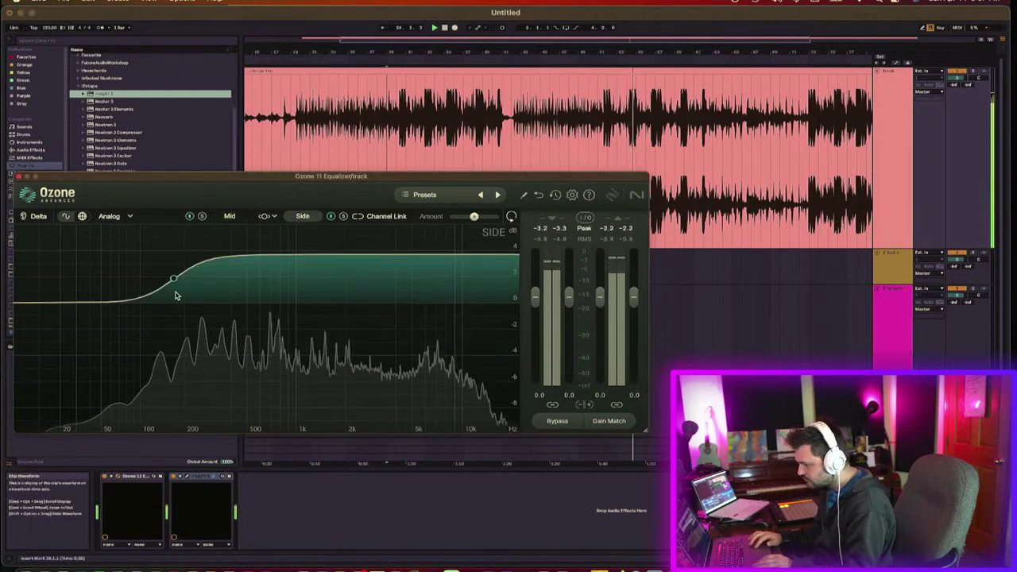
click(151, 251)
mouse_move(141, 314)
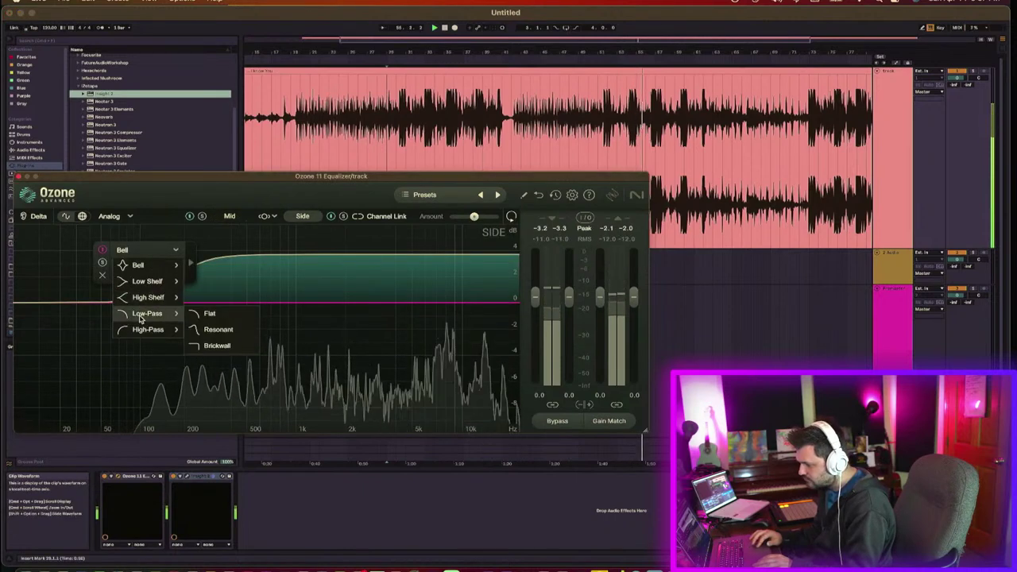
click(209, 281)
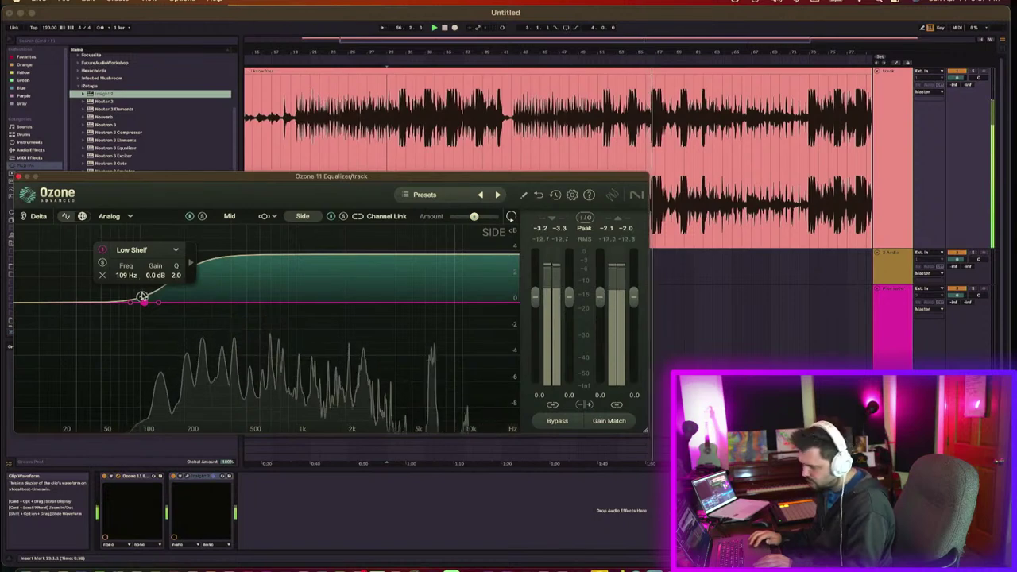
drag(144, 305, 146, 337)
scroll(131, 334, up, 10)
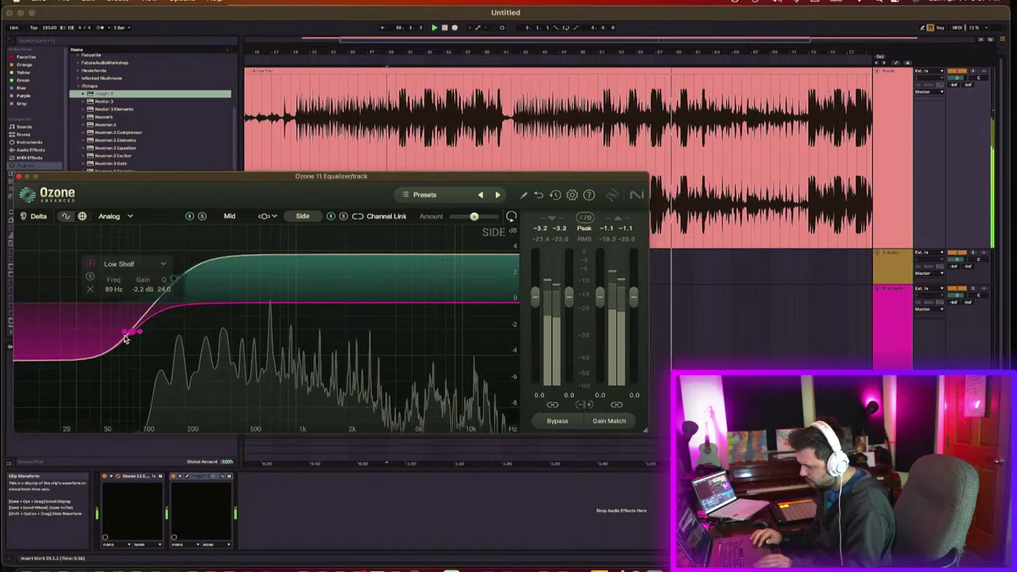
drag(131, 334, 159, 336)
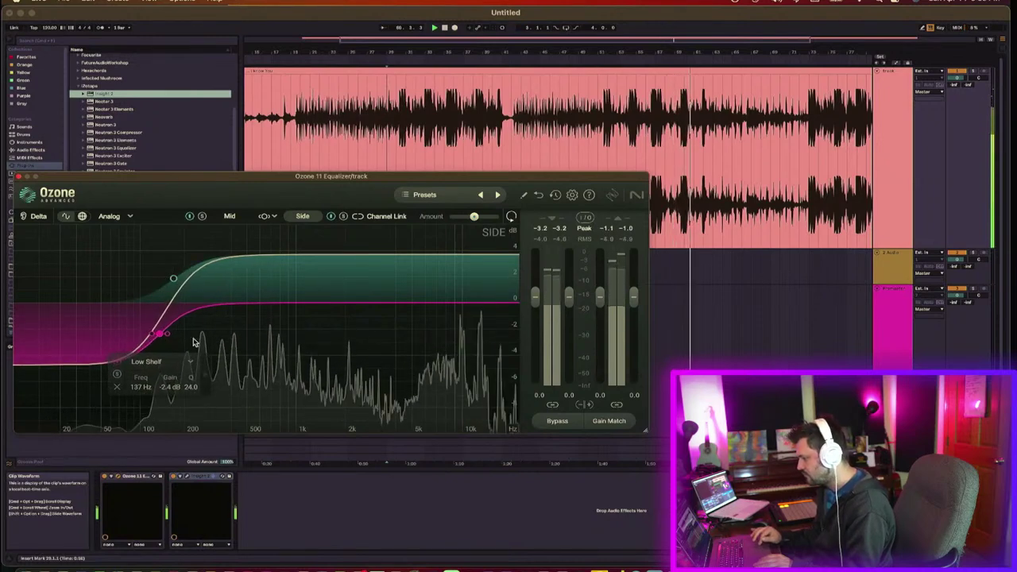
drag(159, 335, 125, 405)
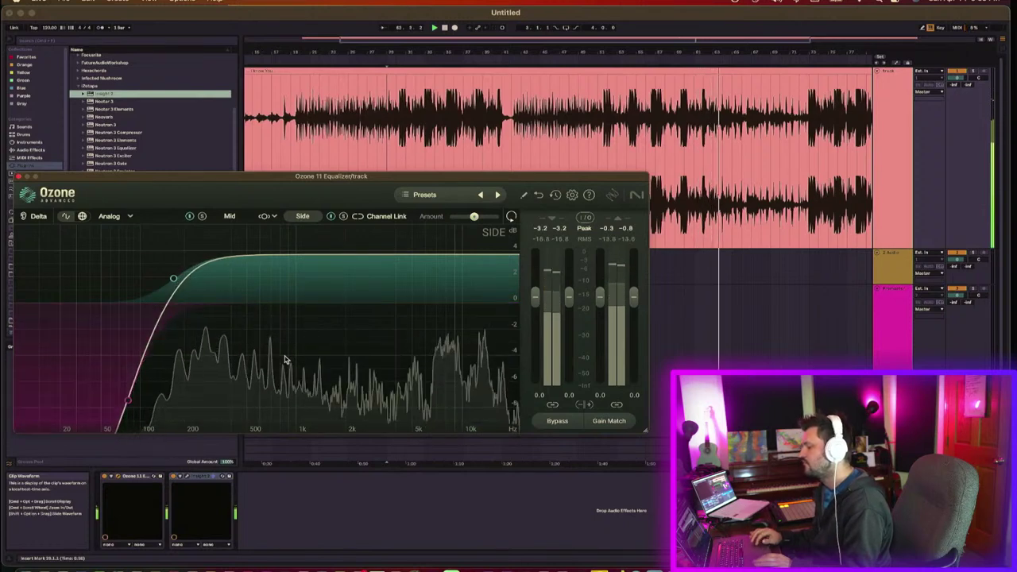
Step: Return to the equalizer's Mid channel, compare the sound bypassed and processed, and close the plug-in window
click(229, 216)
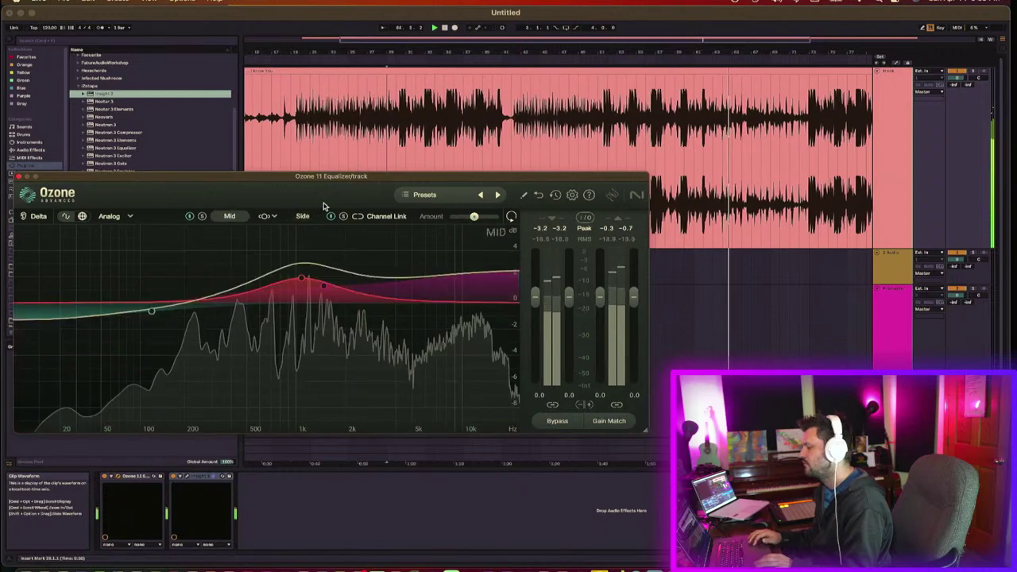
click(558, 421)
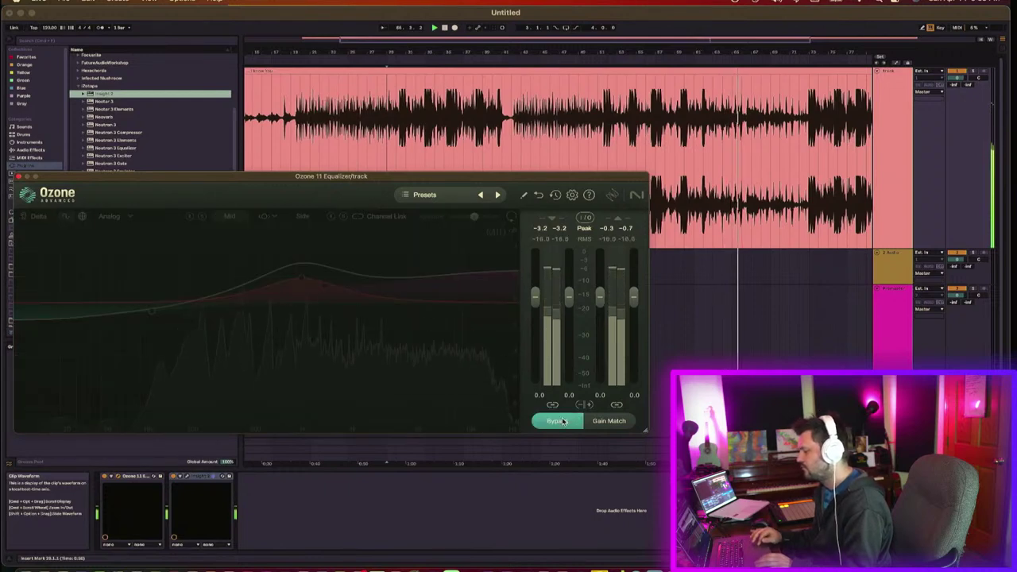
click(557, 422)
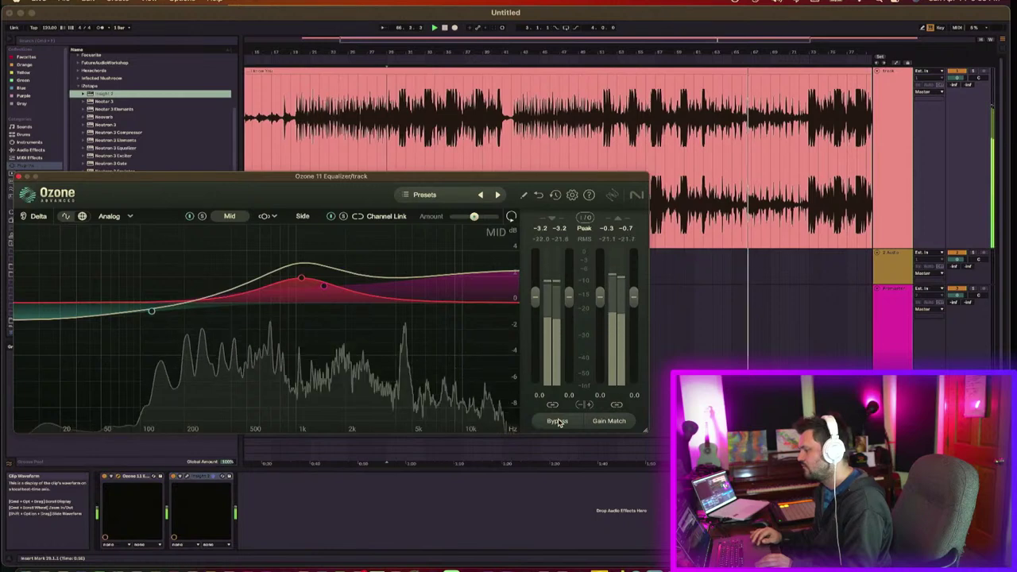
click(19, 176)
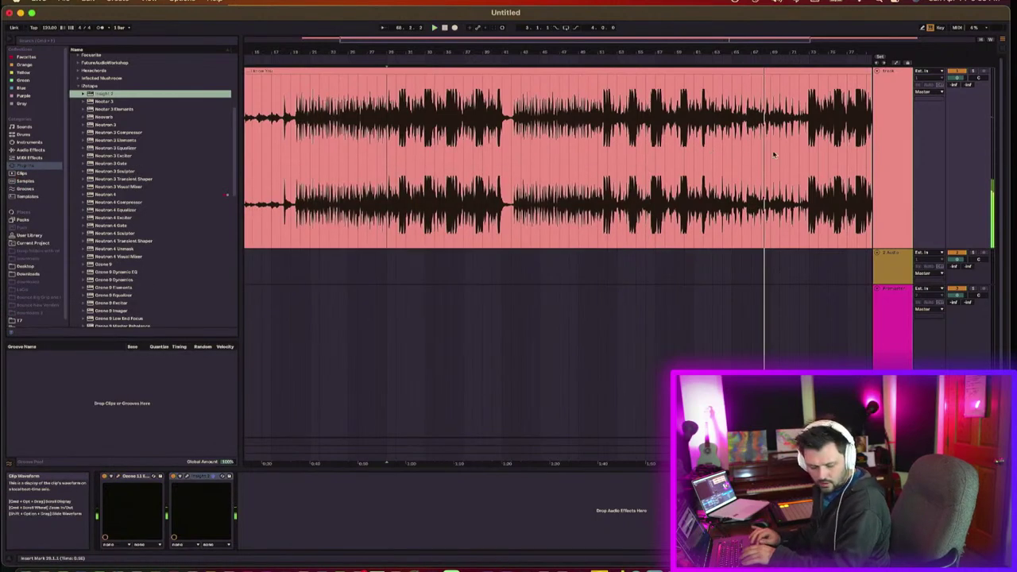
Step: Freeze the song's track and copy its frozen clip onto the second audio track
click(588, 51)
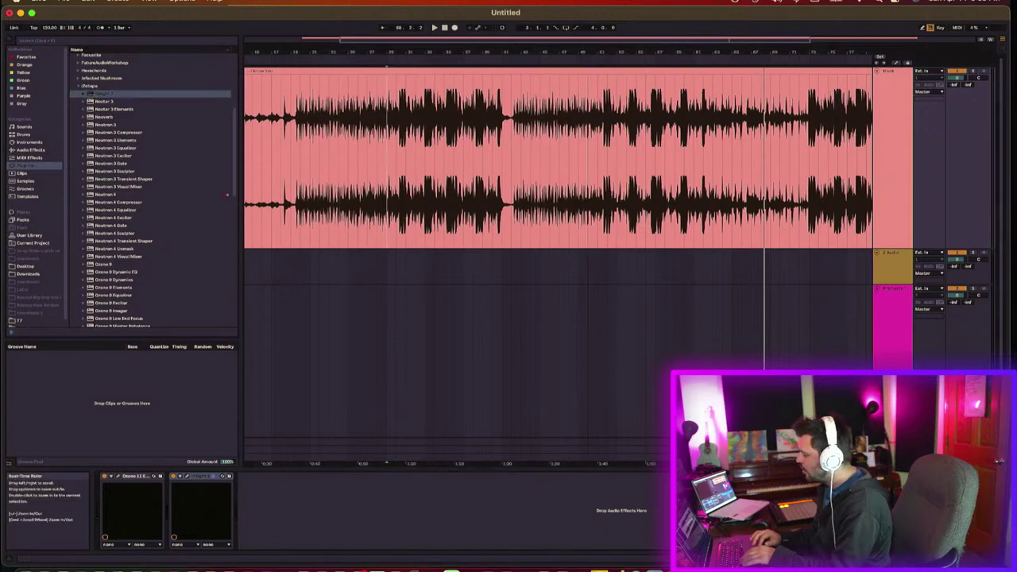
drag(588, 51, 588, 24)
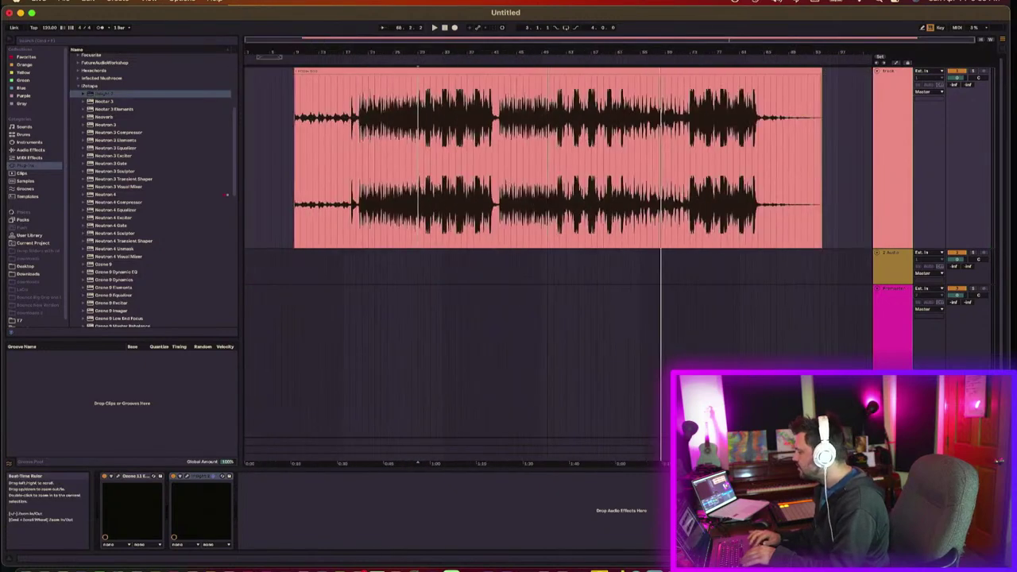
right_click(896, 185)
click(919, 232)
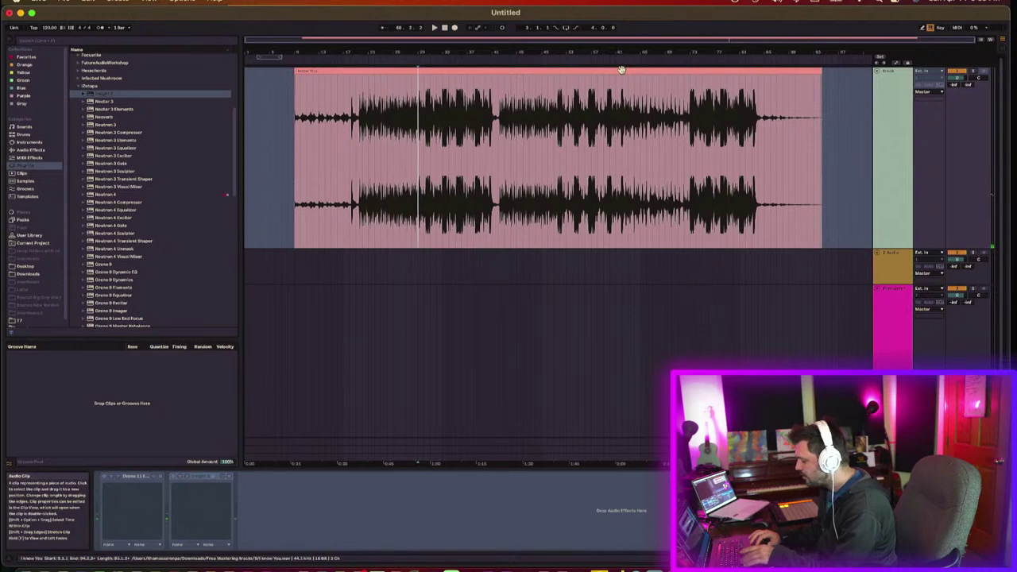
drag(622, 70, 619, 257)
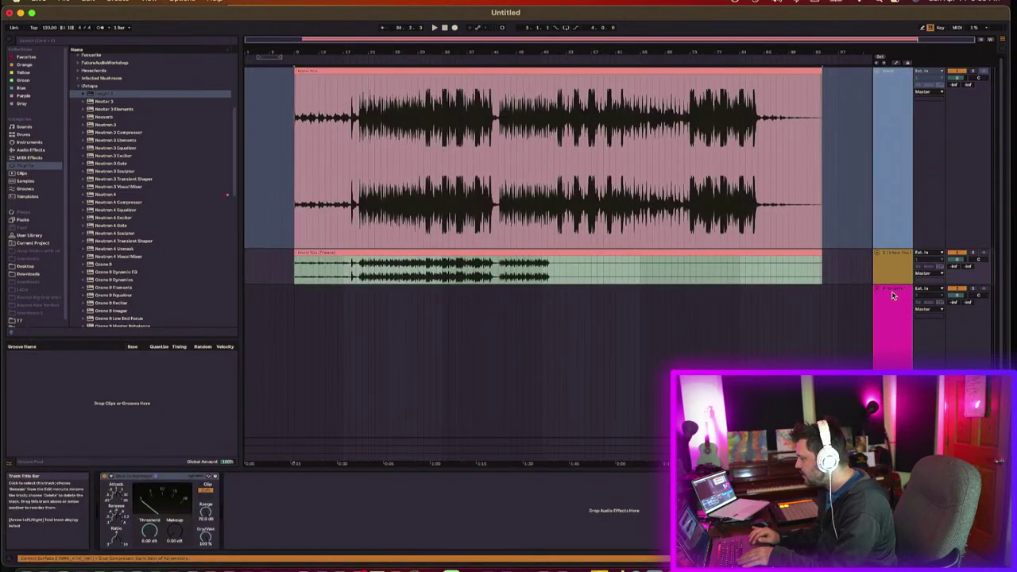
Step: Enlarge the second audio track and examine its frozen waveform against the original along the song's length
drag(892, 282, 891, 415)
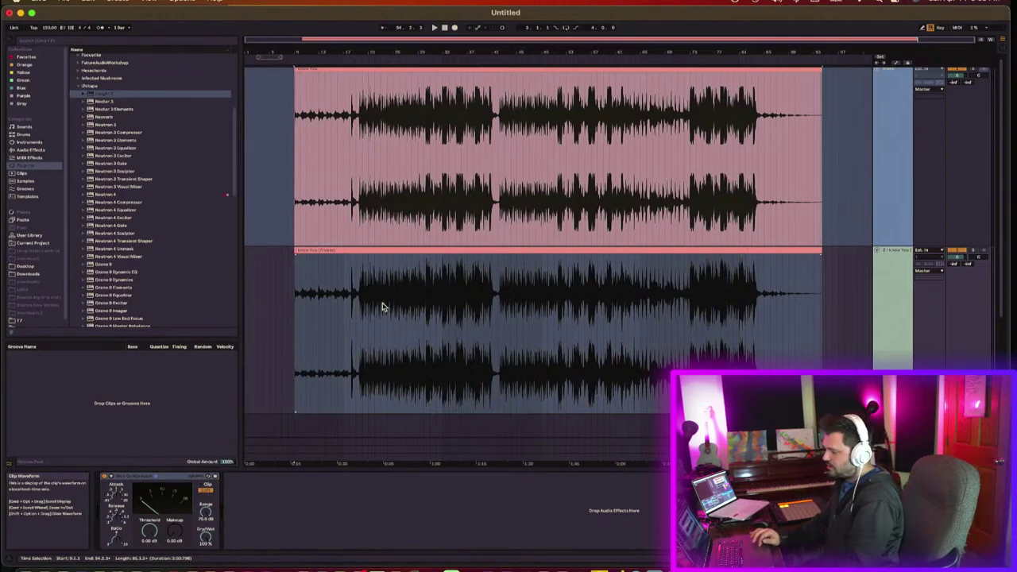
drag(393, 49, 393, 135)
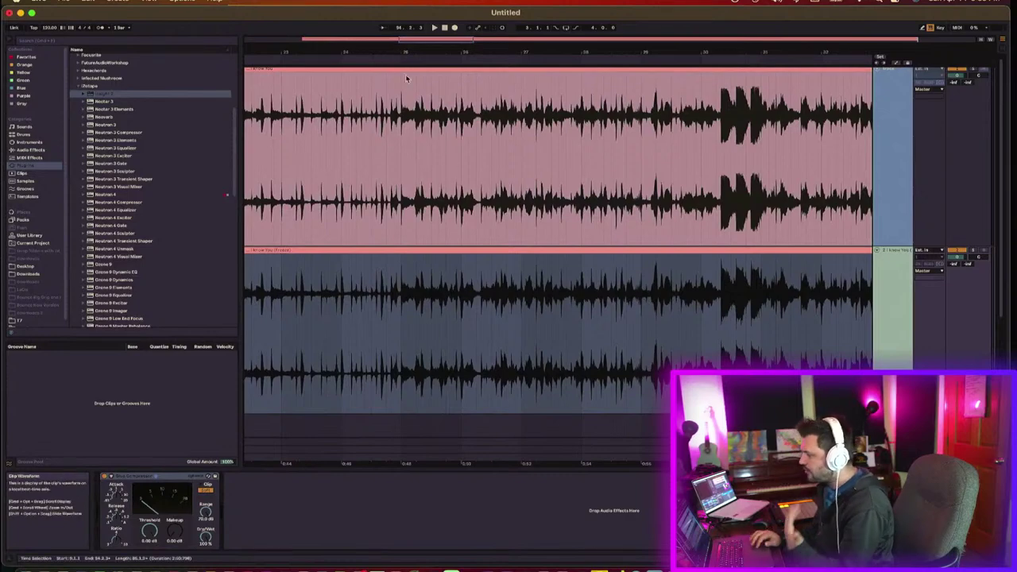
drag(400, 53, 423, 51)
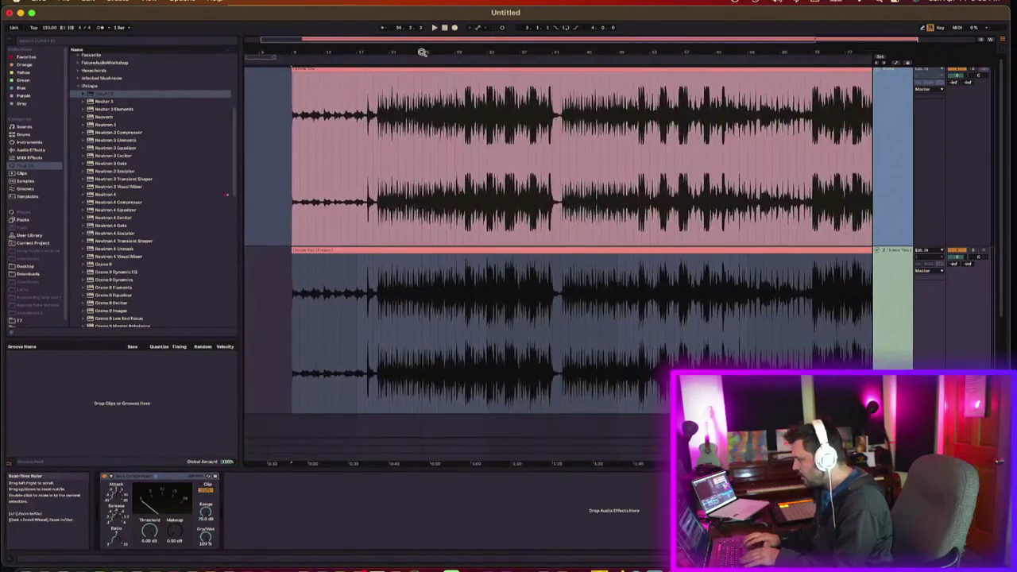
click(576, 249)
scroll(555, 282, right, 3)
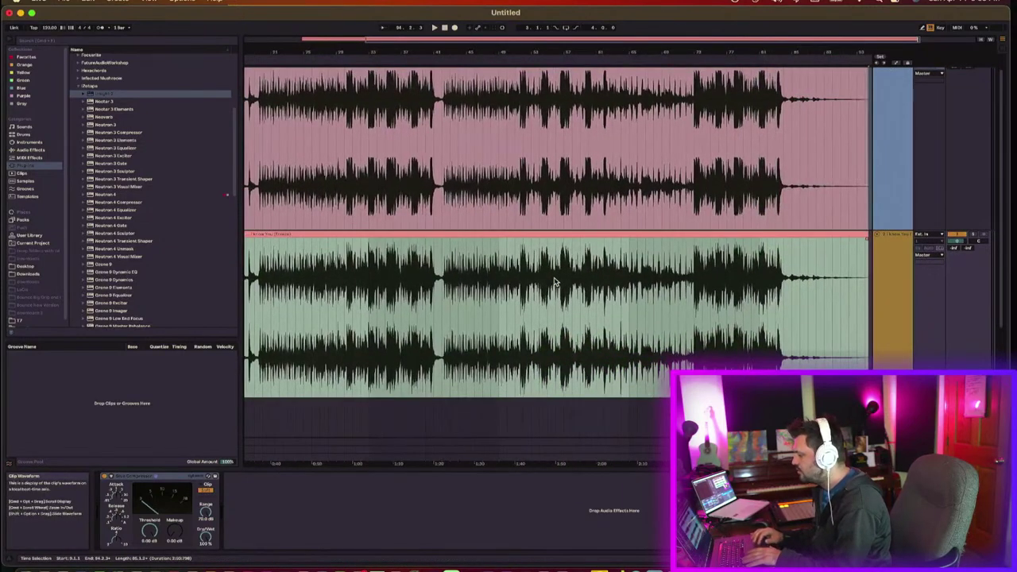
scroll(944, 254, up, 2)
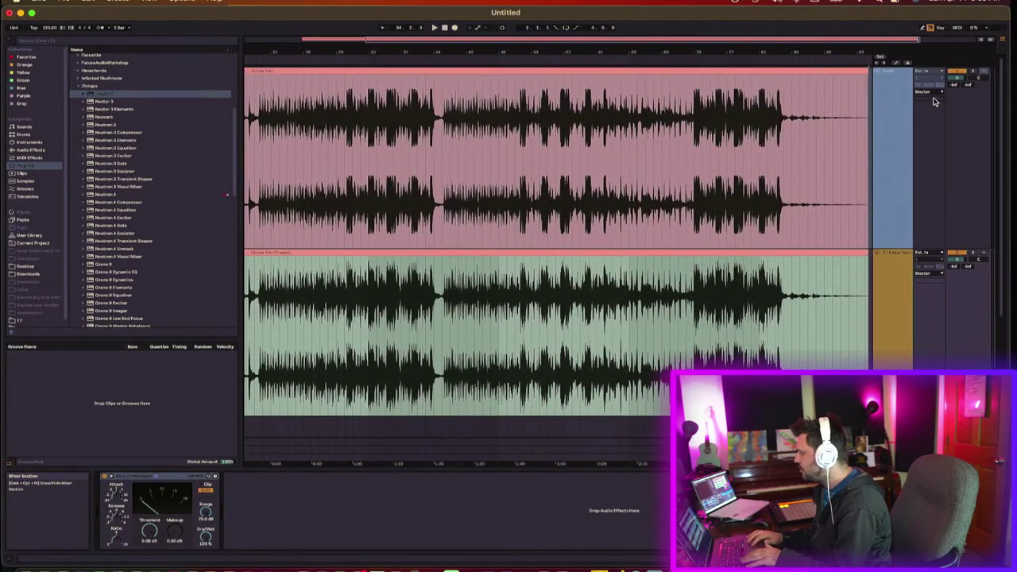
Step: Deactivate and fold the original song's track, and make the track with the frozen copy slightly taller
click(958, 71)
click(877, 74)
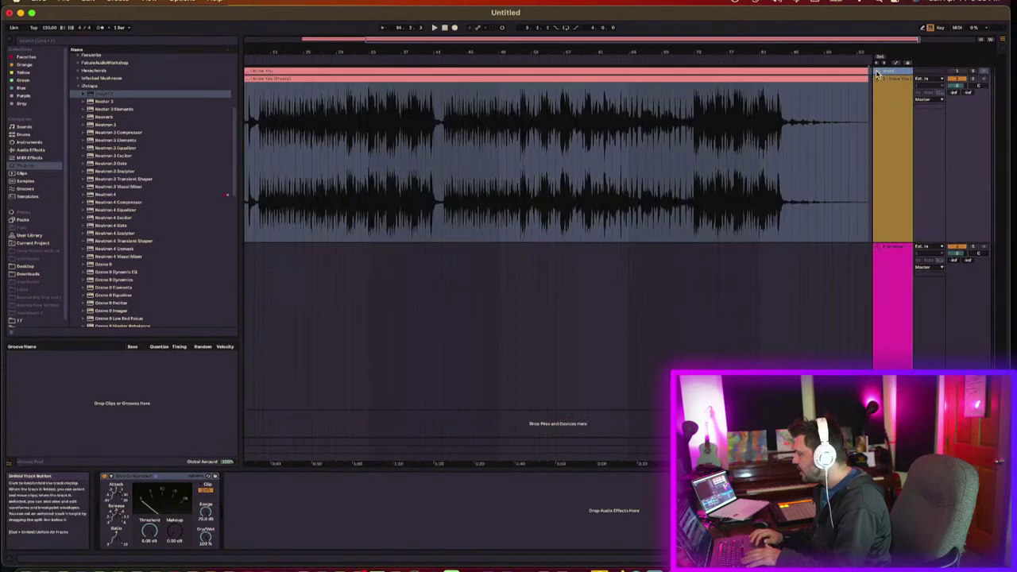
drag(624, 48, 637, 48)
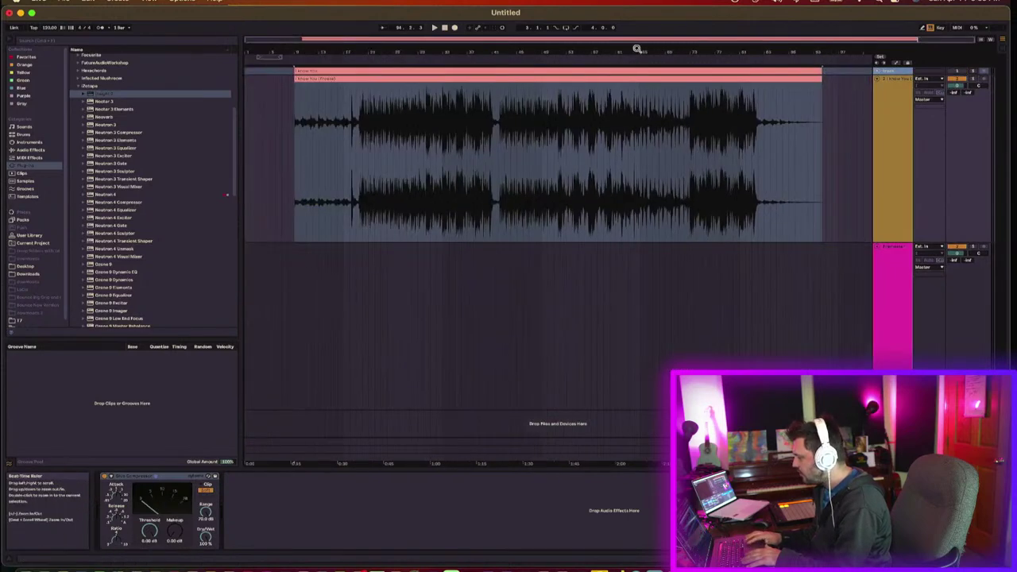
drag(897, 243, 898, 257)
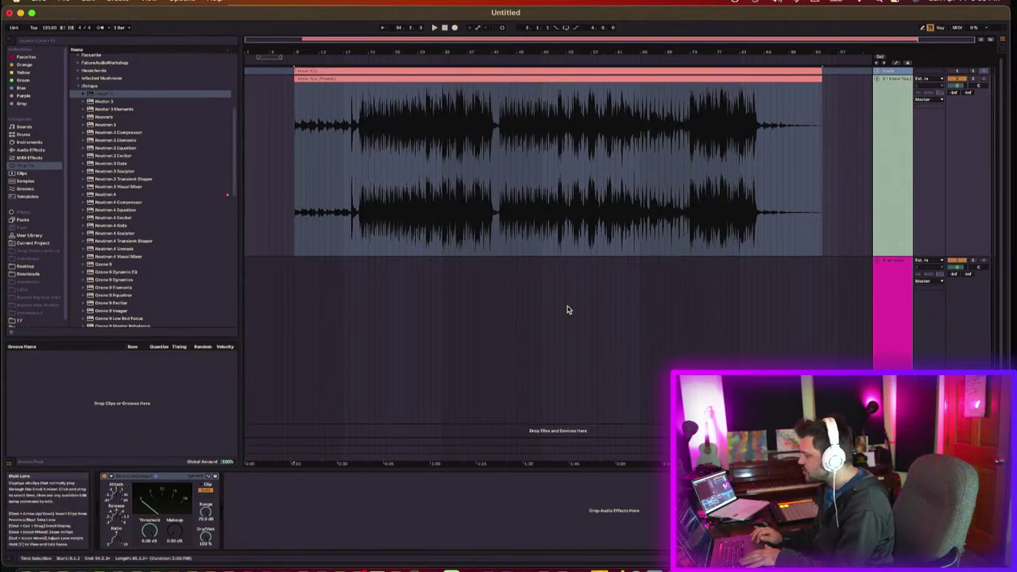
Step: Move the Shadow Hills Mastering Compressor onto the frozen copy's track and the Glue Compressor onto the premaster track
click(889, 324)
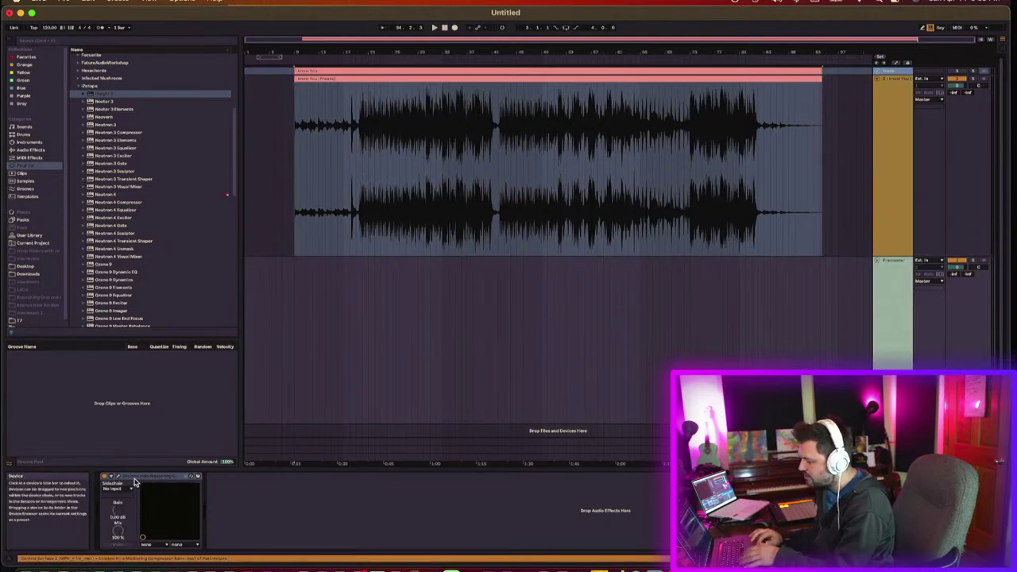
drag(135, 477, 439, 218)
click(433, 142)
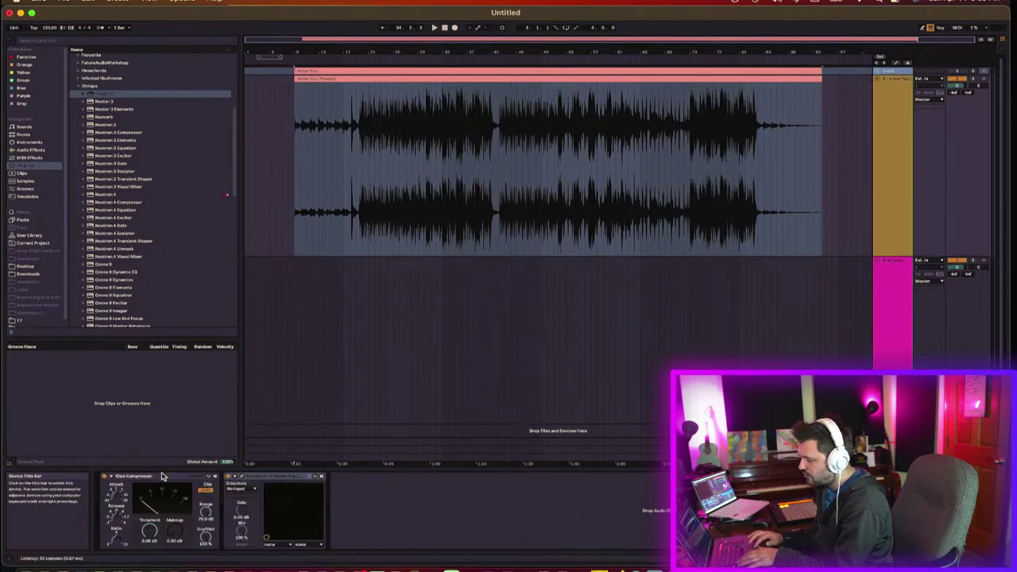
click(442, 319)
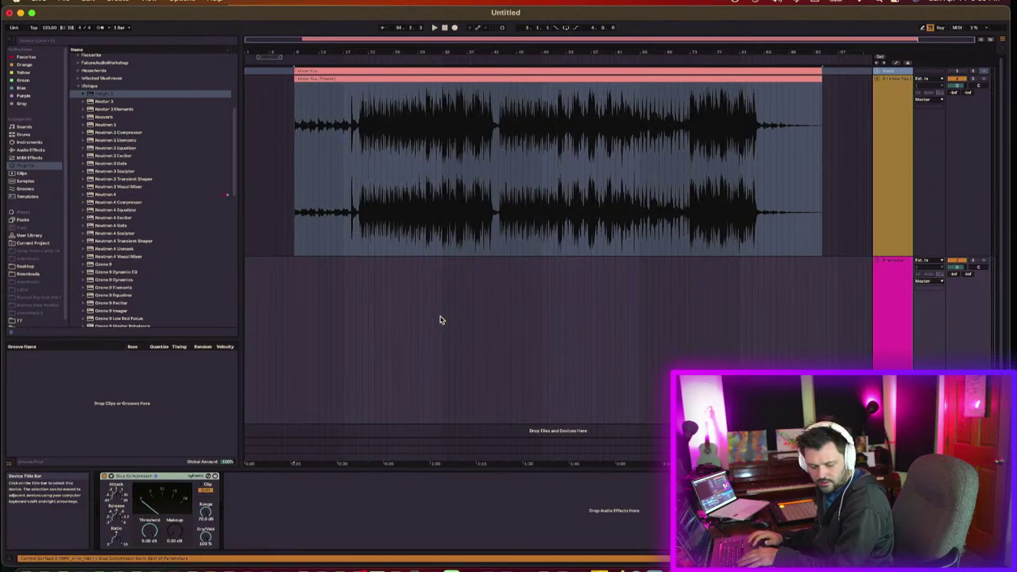
click(407, 294)
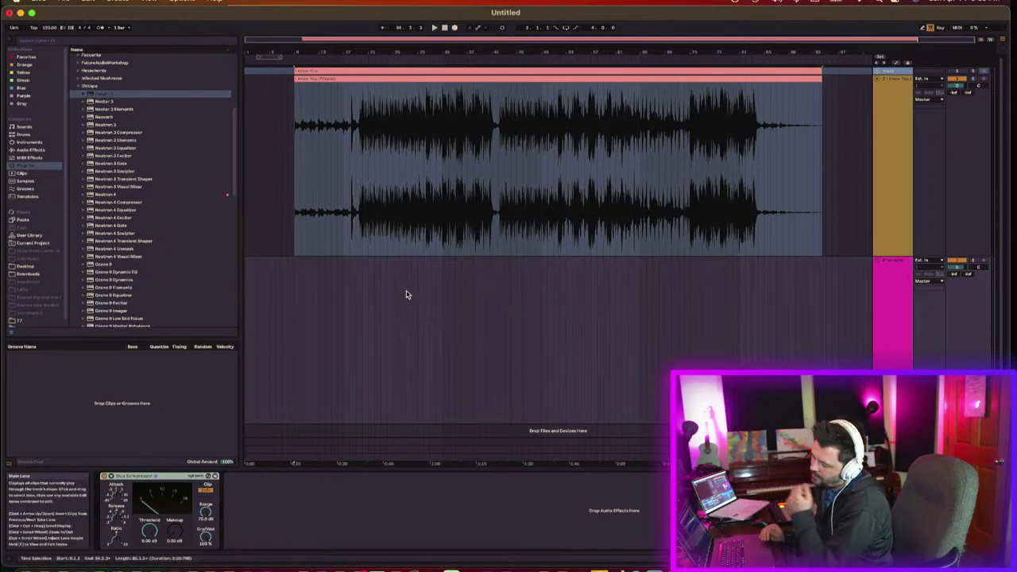
Step: Place the playback start in the song's quiet intro and open the Shadow Hills Mastering Compressor on the frozen copy's track
click(373, 227)
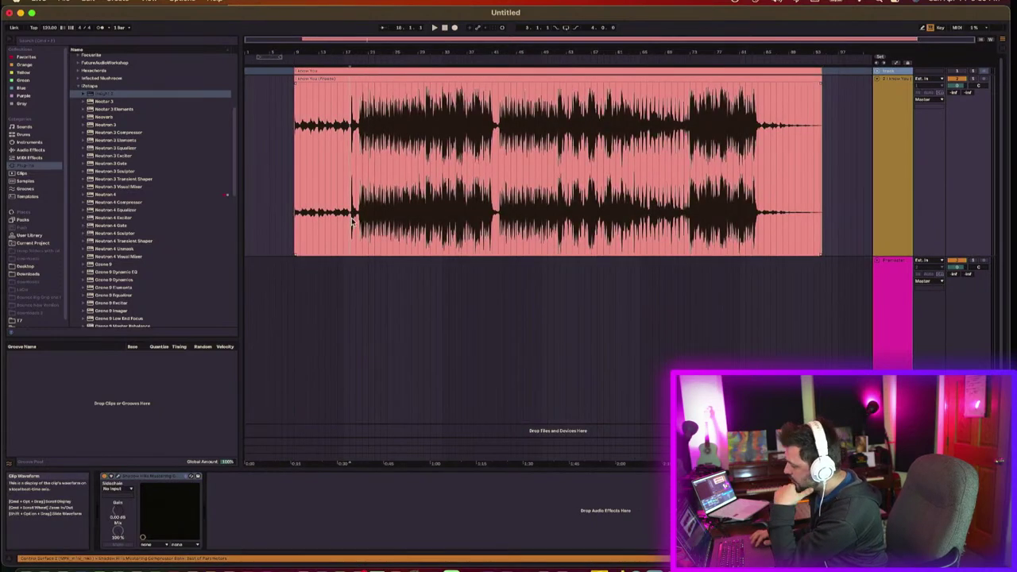
mouse_move(349, 56)
mouse_down()
mouse_move(350, 135)
mouse_move(349, 71)
mouse_up()
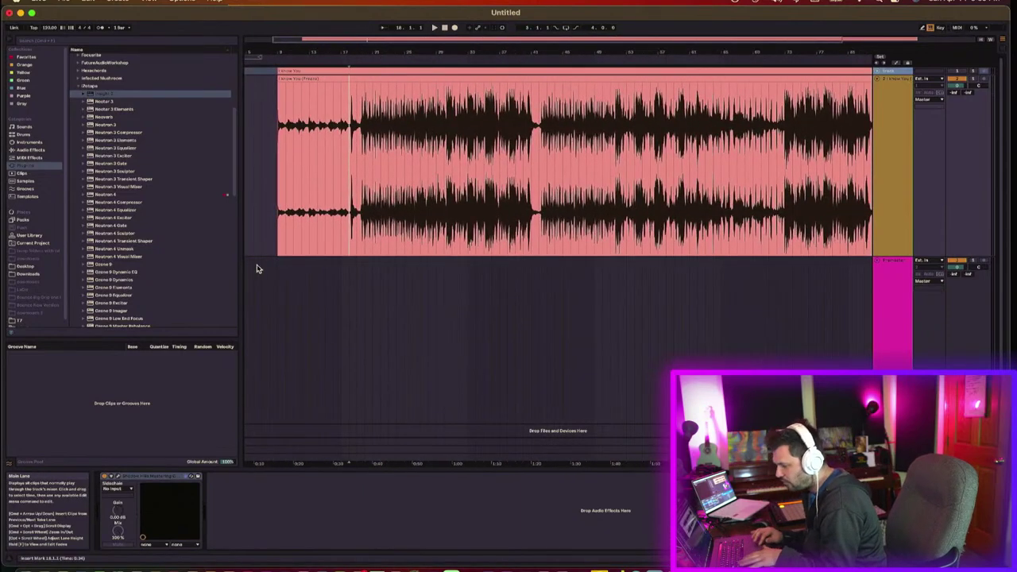
click(324, 222)
click(892, 135)
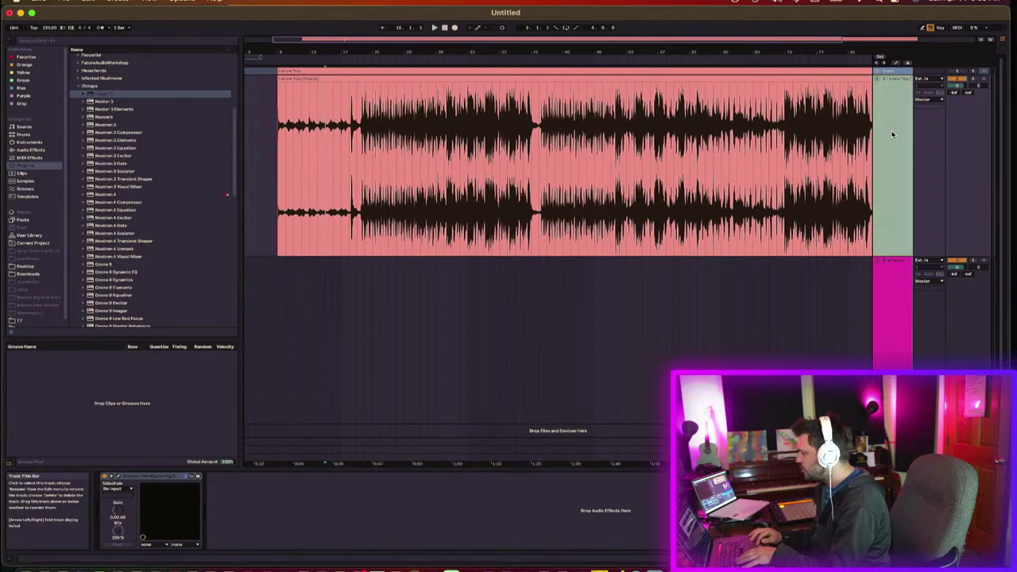
click(892, 134)
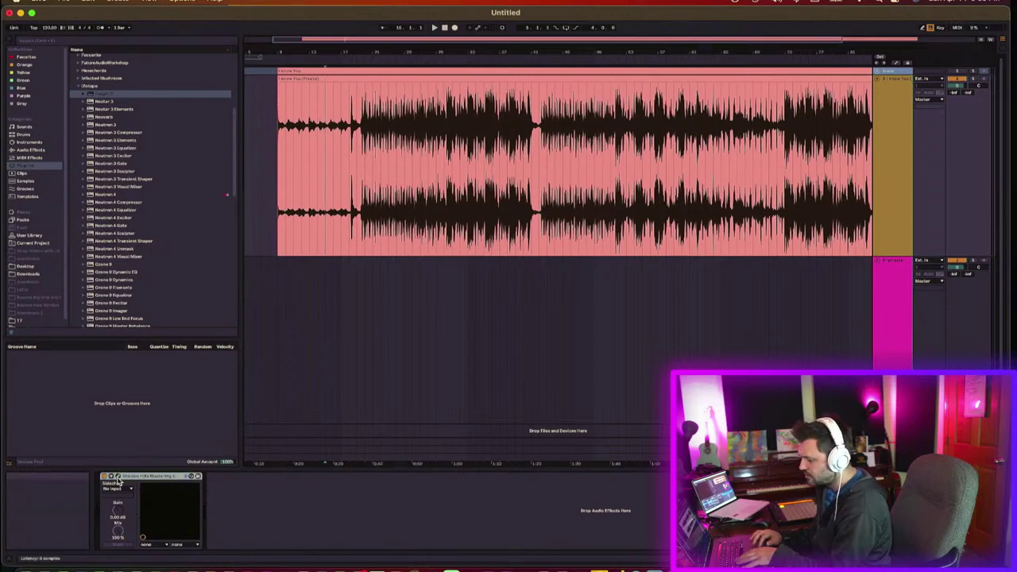
click(115, 478)
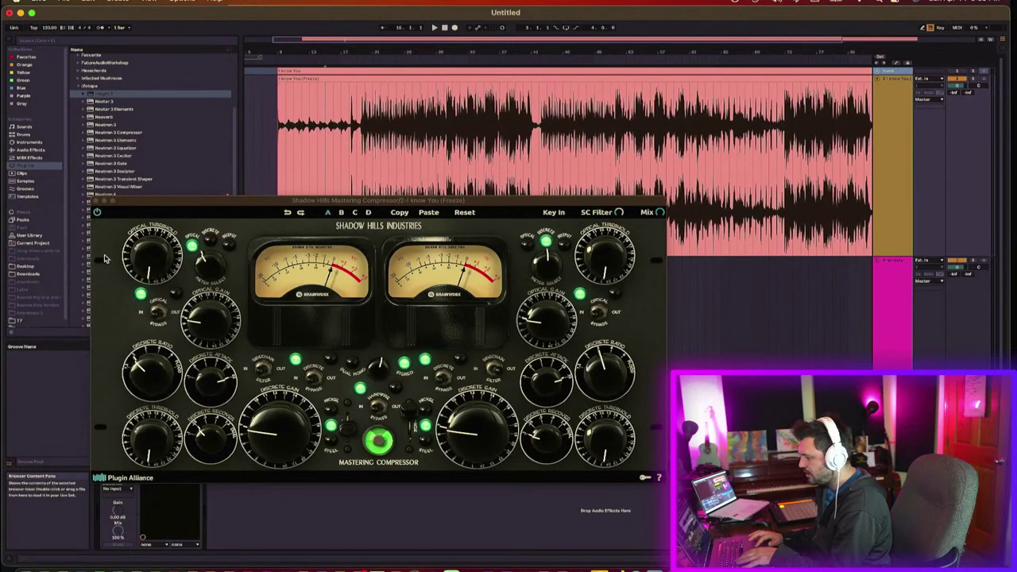
Step: Play the song and raise the compressor's first-channel optical threshold and gain, discrete threshold and discrete gain
key(space)
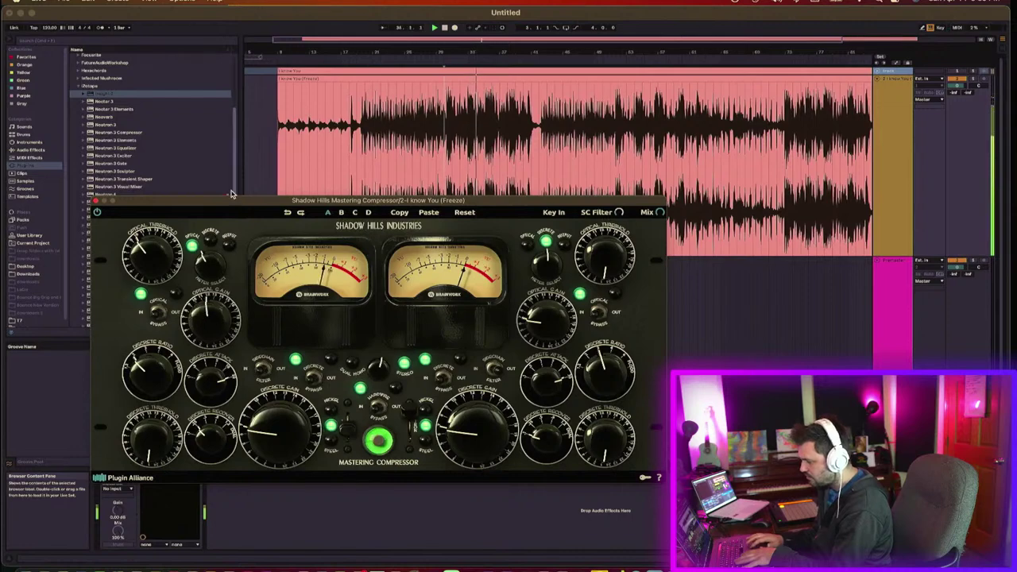
drag(228, 201, 251, 116)
click(104, 477)
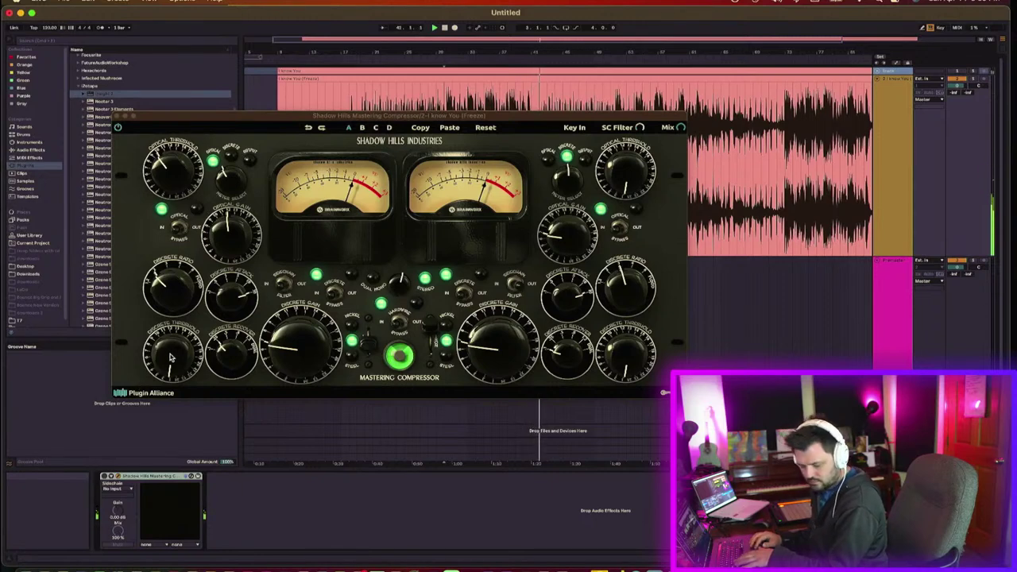
drag(170, 358, 168, 332)
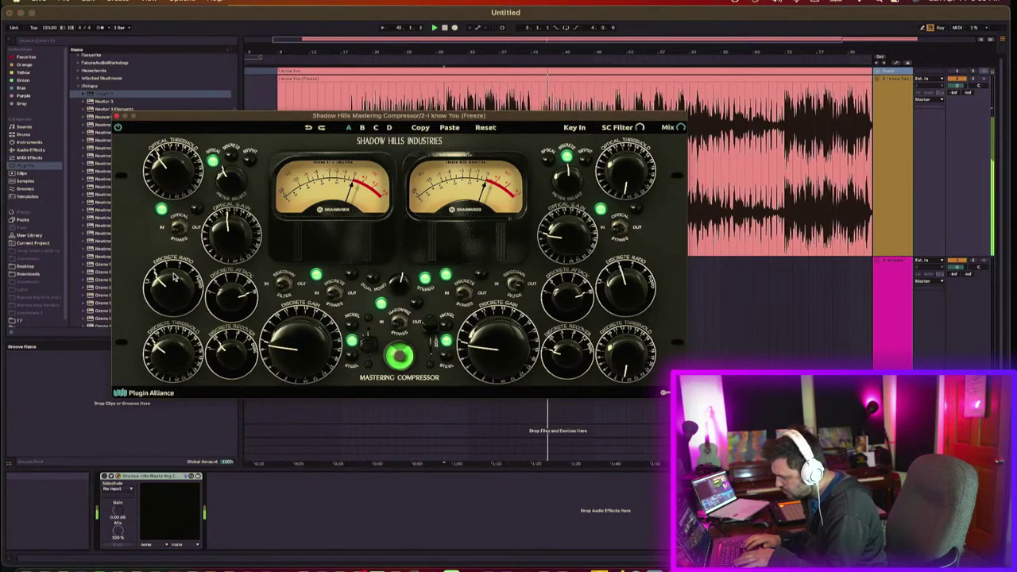
drag(279, 326, 305, 312)
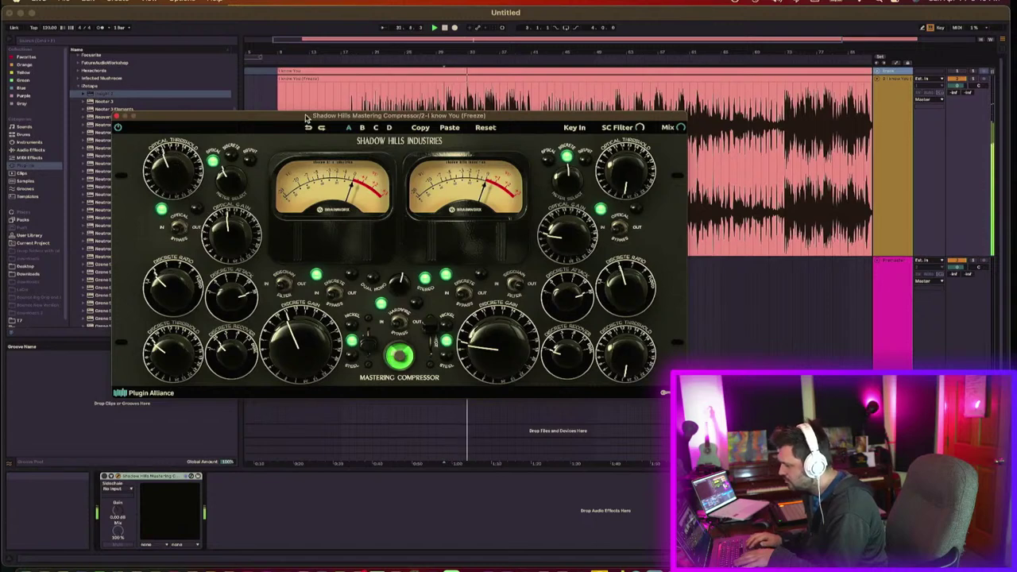
Step: Replay from bar 21, readjust the optical threshold, lower the first-channel optical and discrete gains, and close the compressor
scroll(313, 107, down, 1)
click(370, 101)
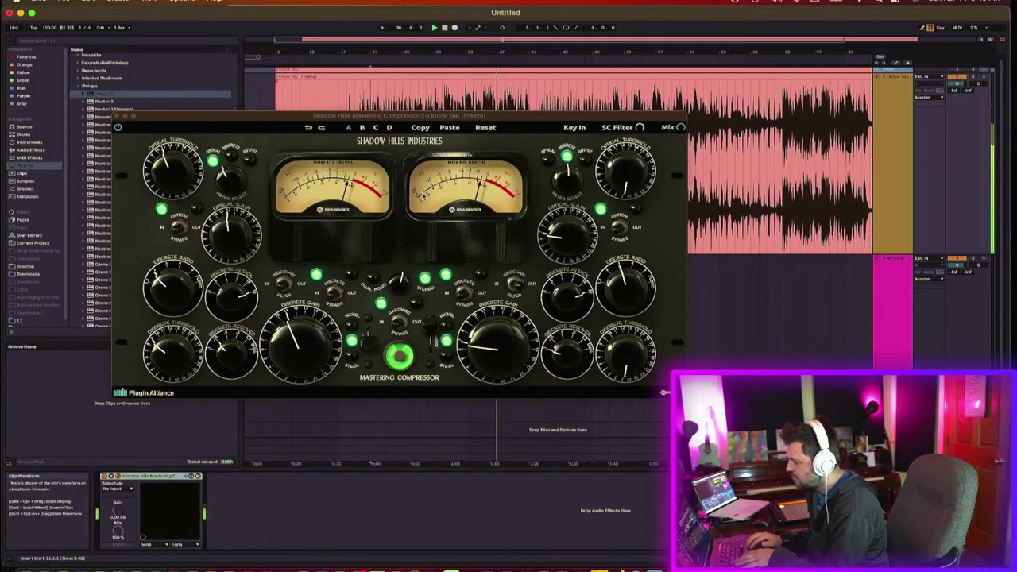
click(637, 127)
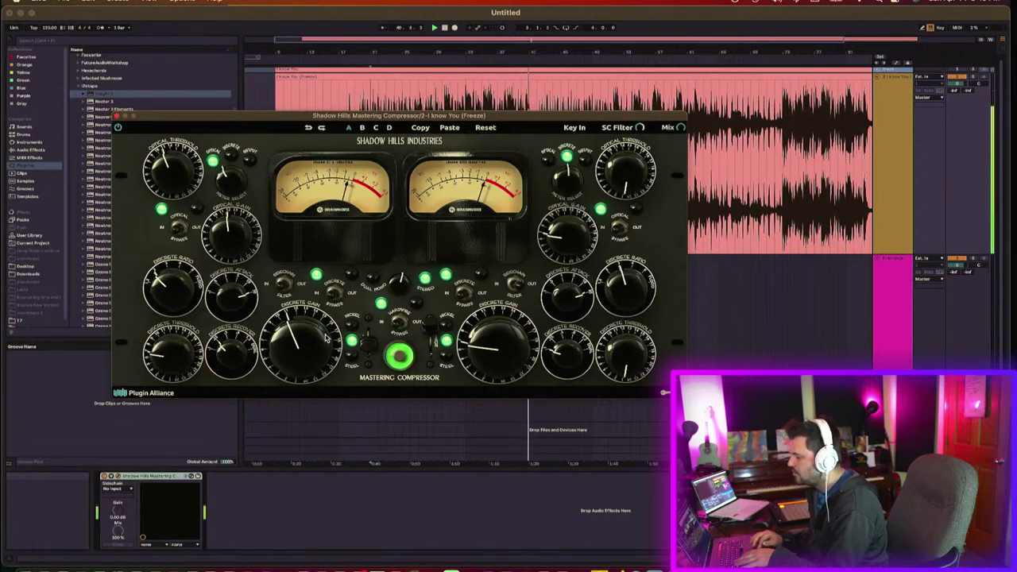
drag(326, 337, 318, 357)
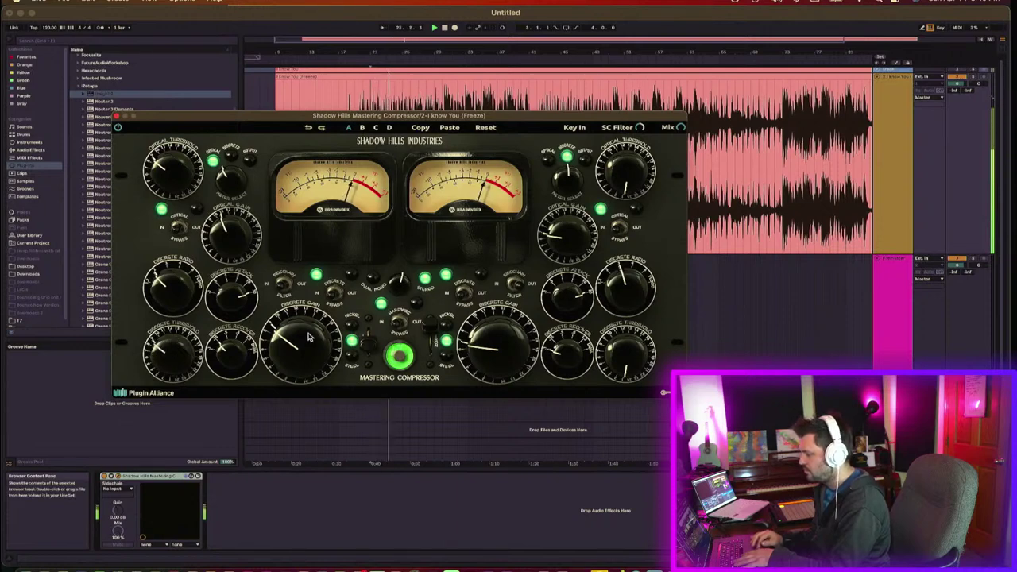
click(118, 116)
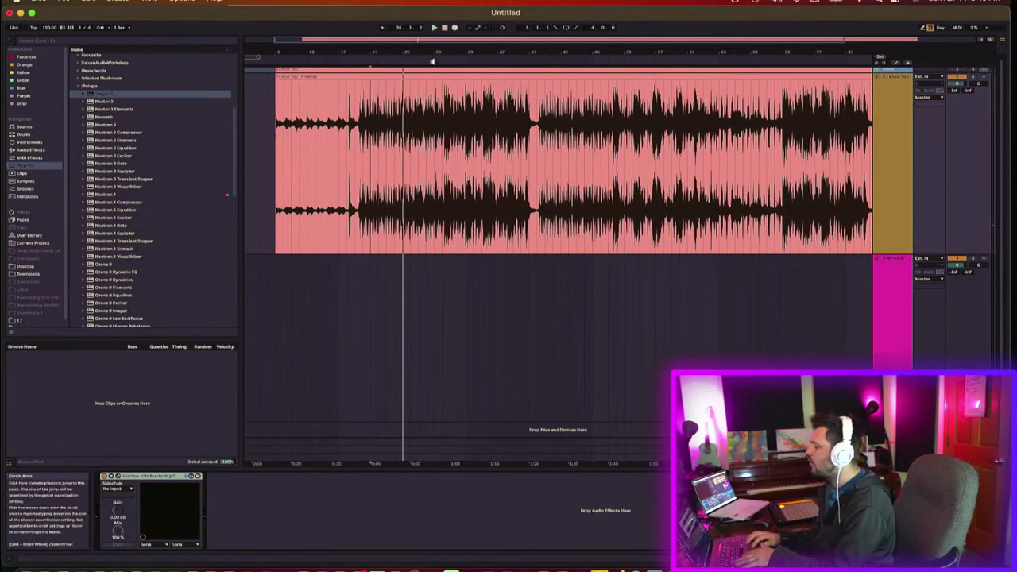
Step: Zoom in on the loud hits around bar 30 and play the song from just before them
drag(448, 52, 429, 64)
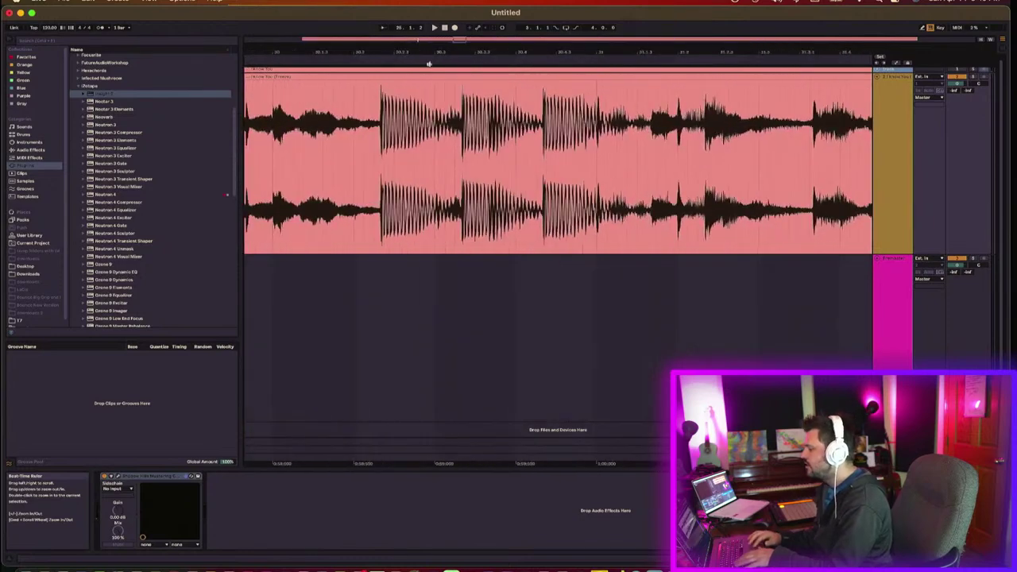
click(366, 162)
key(space)
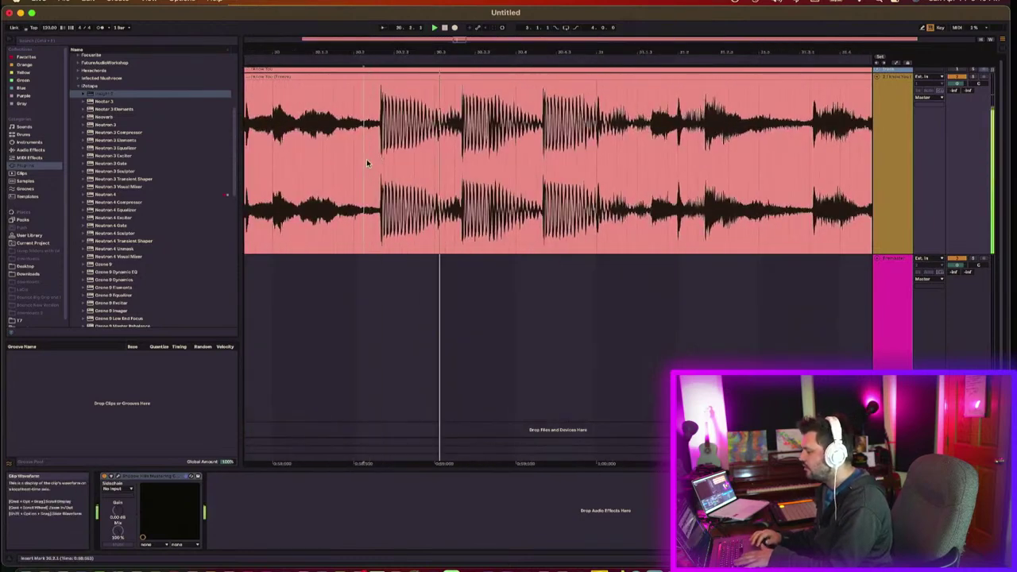
Step: Reopen the Shadow Hills compressor, raise its first-channel discrete gain, compare the sound bypassed and active, and close its window
click(893, 163)
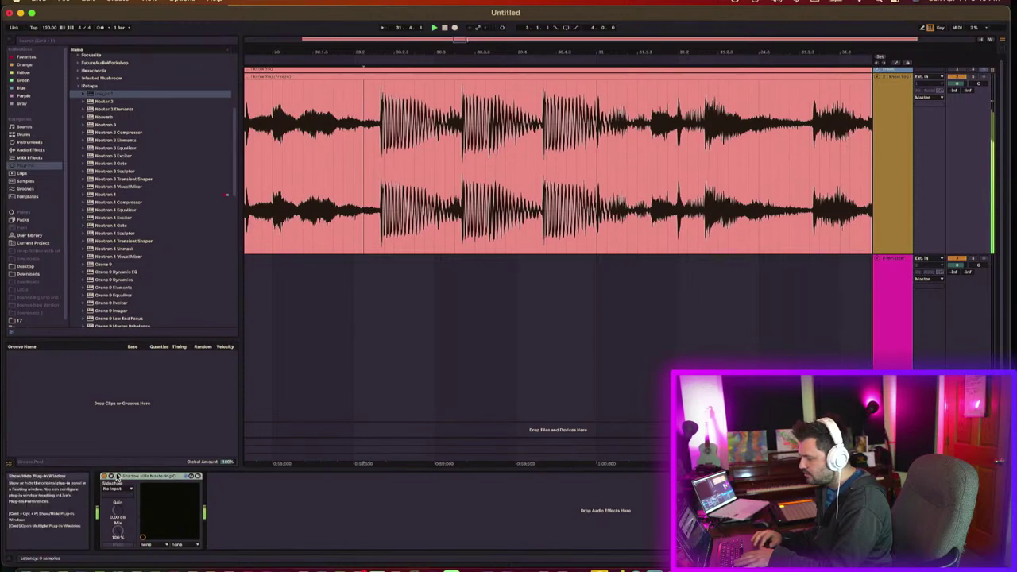
click(117, 476)
drag(681, 127, 678, 151)
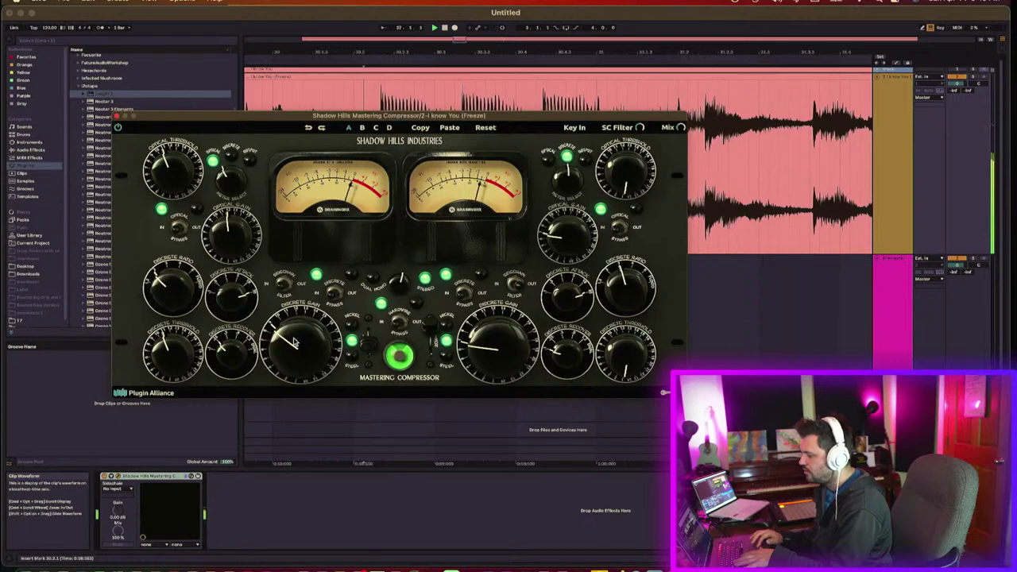
click(106, 477)
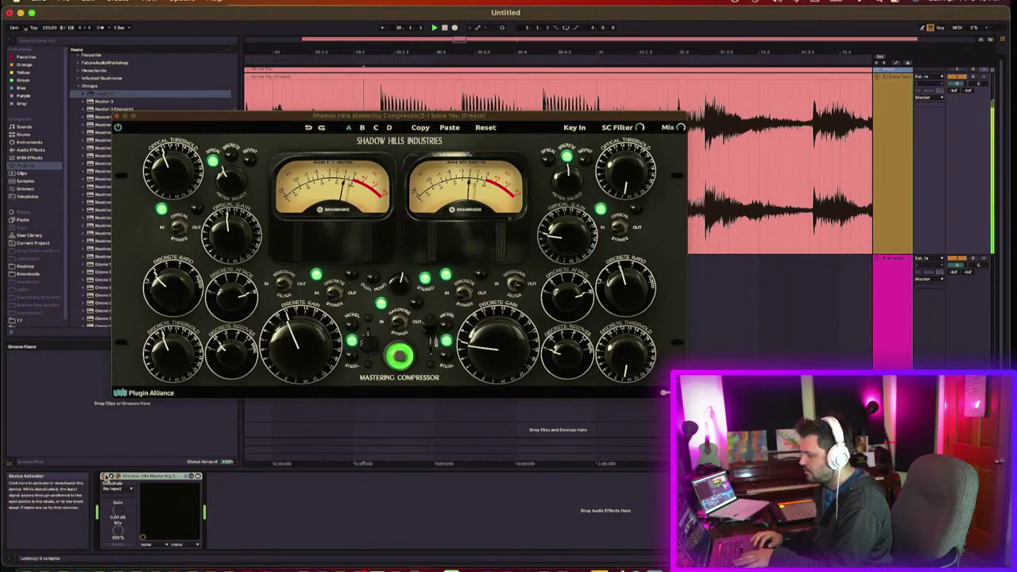
click(681, 126)
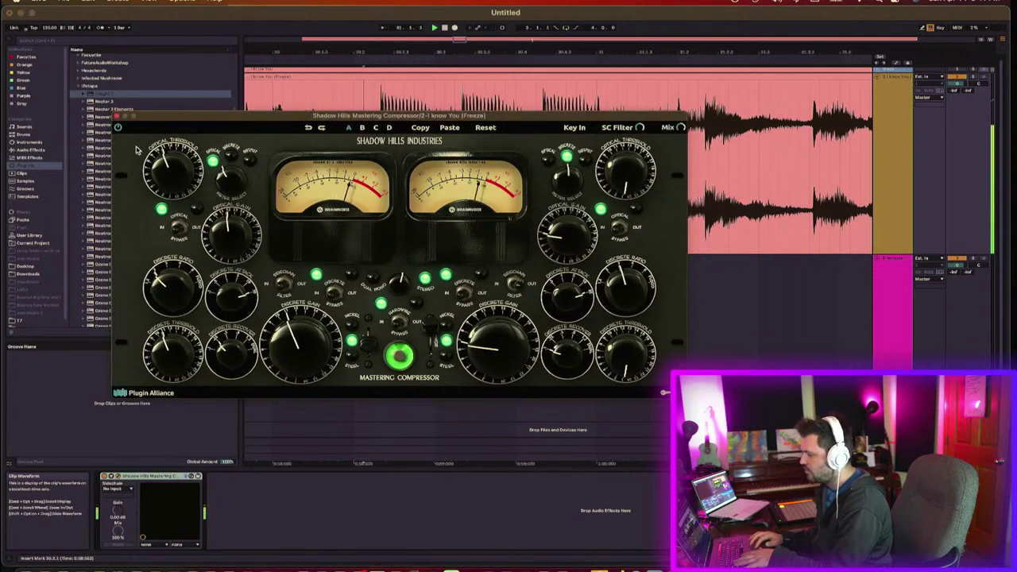
click(116, 117)
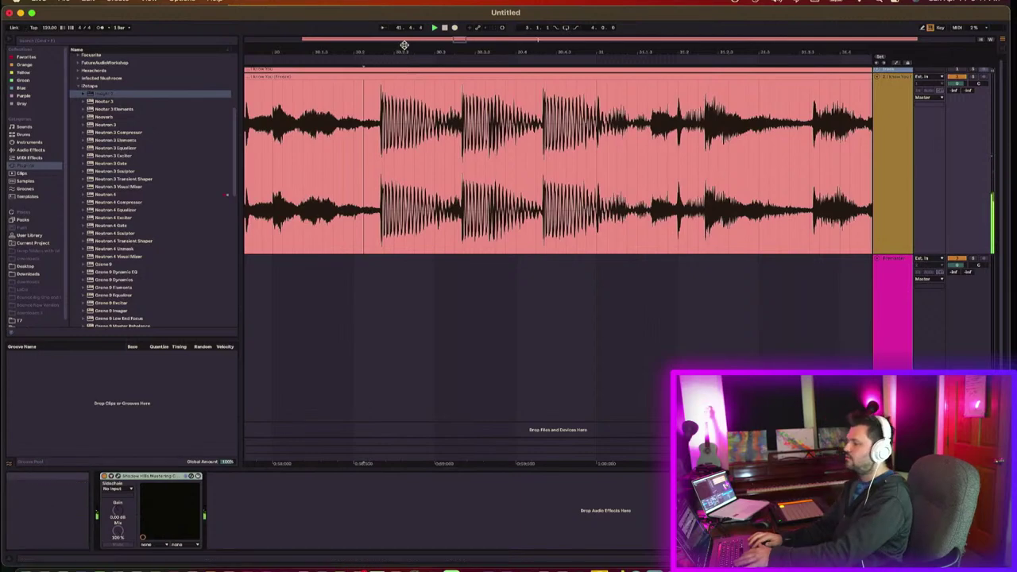
Step: Listen on with the whole song in view and place the playback start in the loud section before the first break
drag(406, 48, 406, 16)
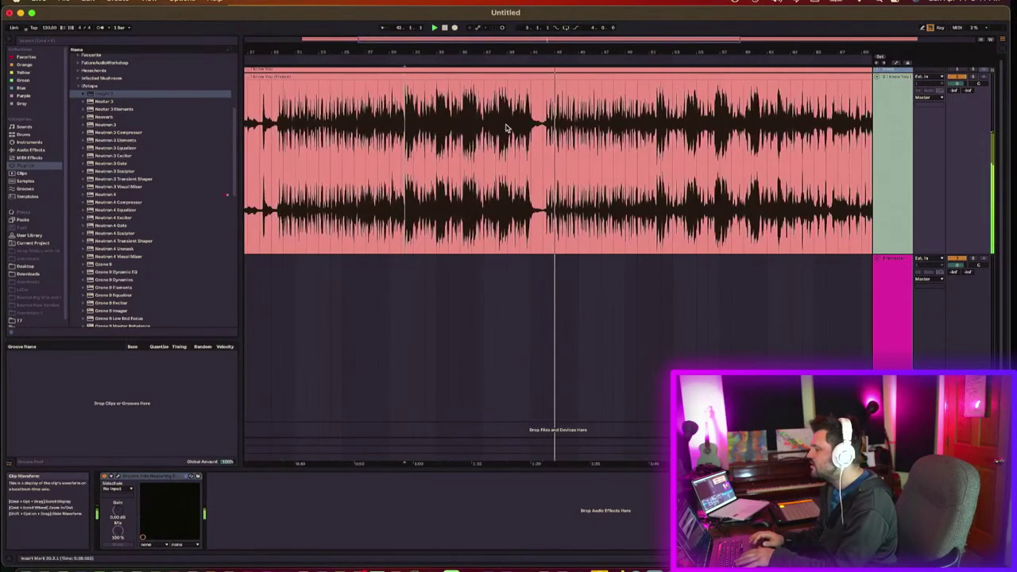
scroll(498, 122, right, 2)
scroll(499, 122, right, 3)
drag(445, 53, 445, 24)
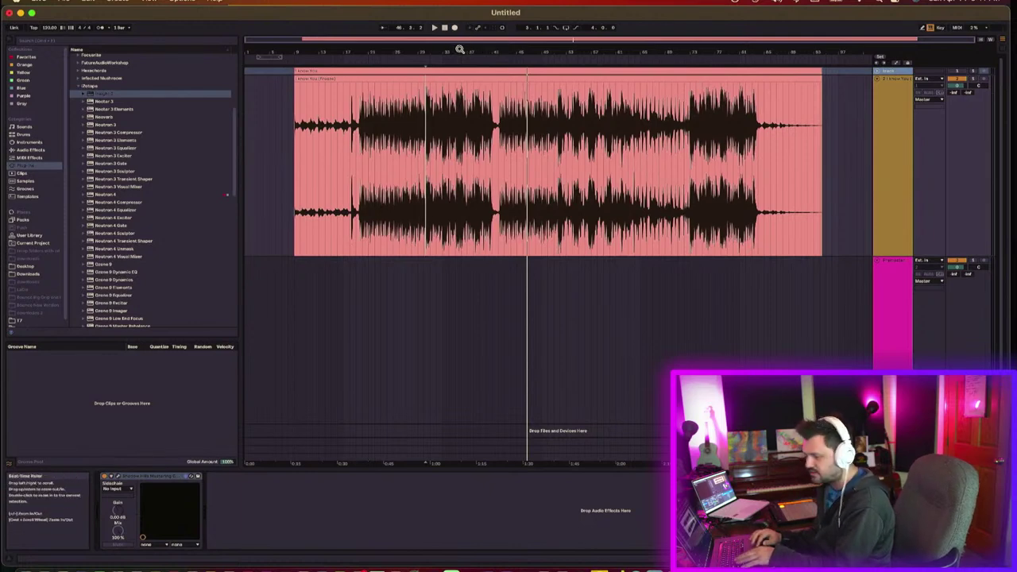
click(449, 189)
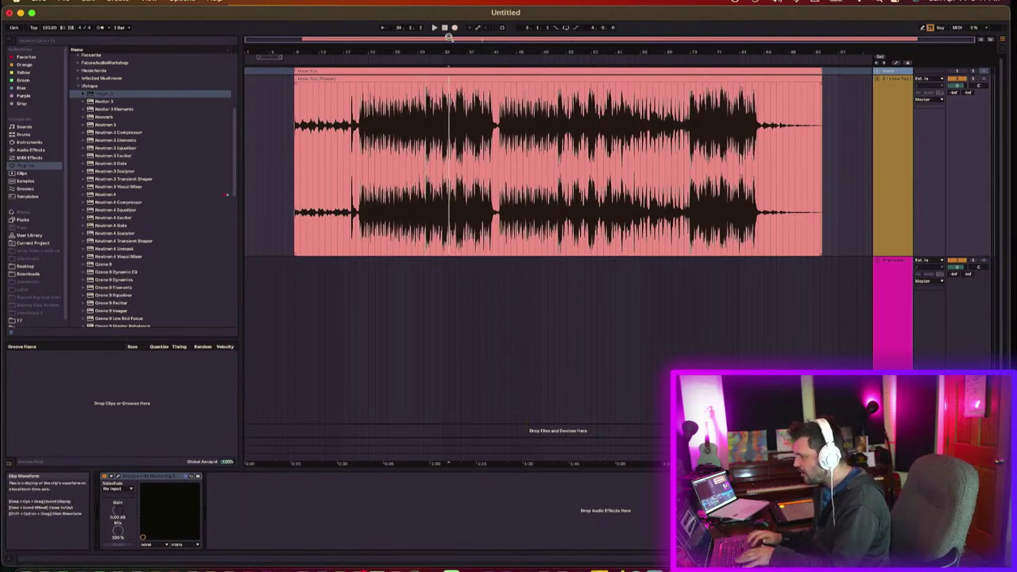
Step: Zoom in on the loud section before the first break, play it from bar 35, and return to the whole song
mouse_move(454, 49)
mouse_down()
mouse_move(453, 111)
mouse_move(413, 131)
mouse_move(413, 119)
mouse_up()
click(467, 174)
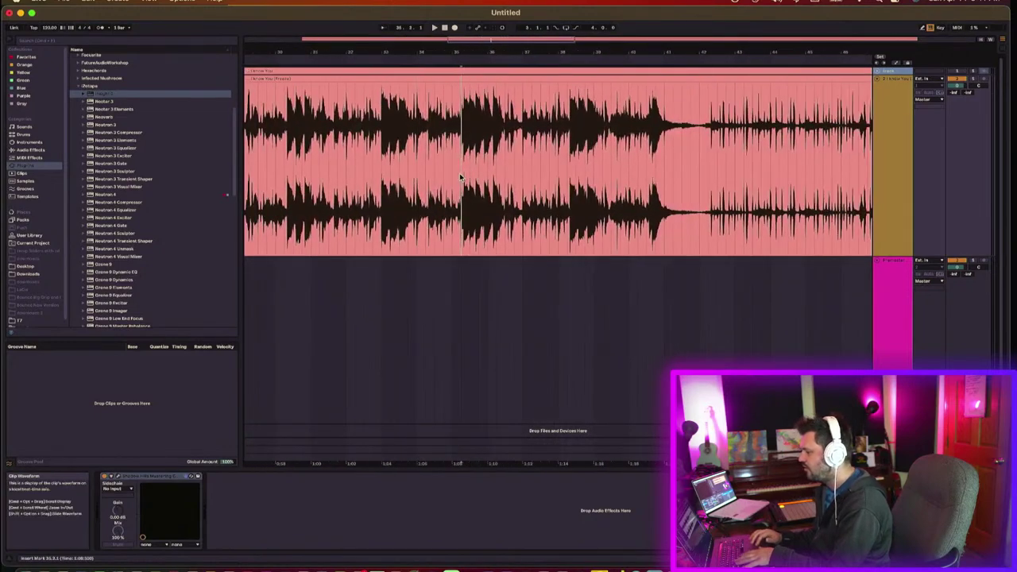
key(space)
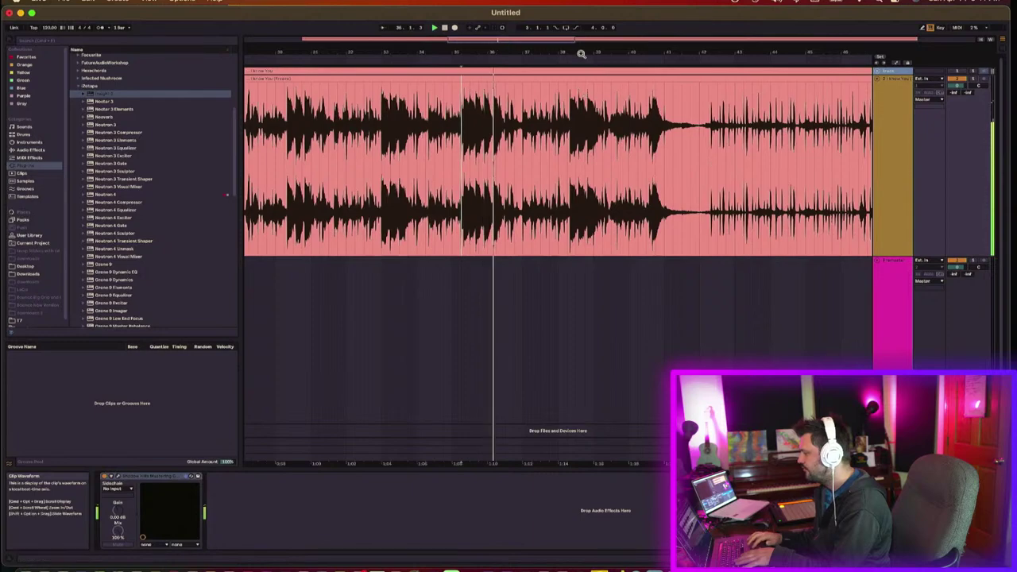
drag(581, 54, 580, 8)
Step: Freeze the track holding the Shadow Hills compressor, allowing playback to stop
right_click(887, 181)
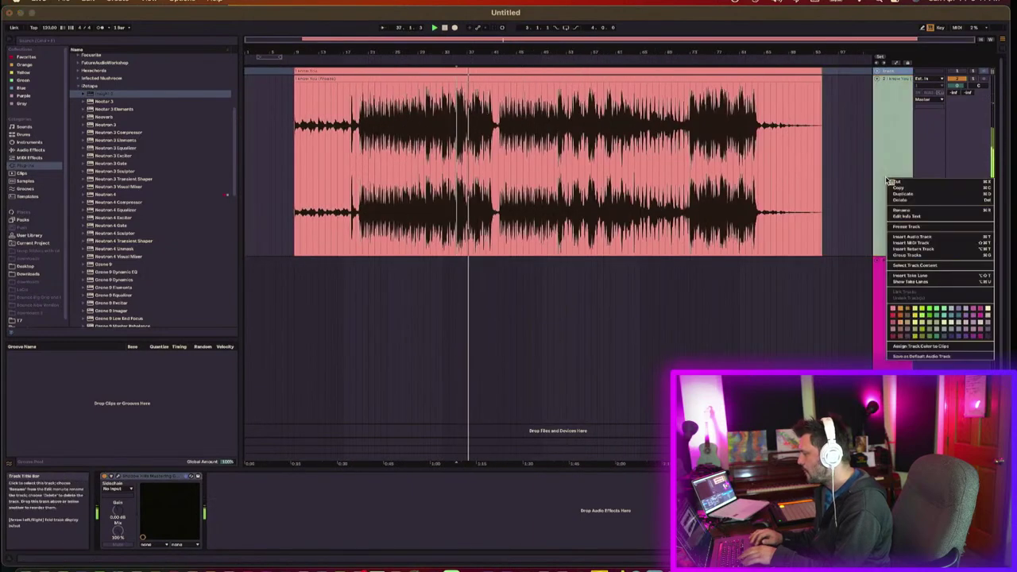
click(907, 227)
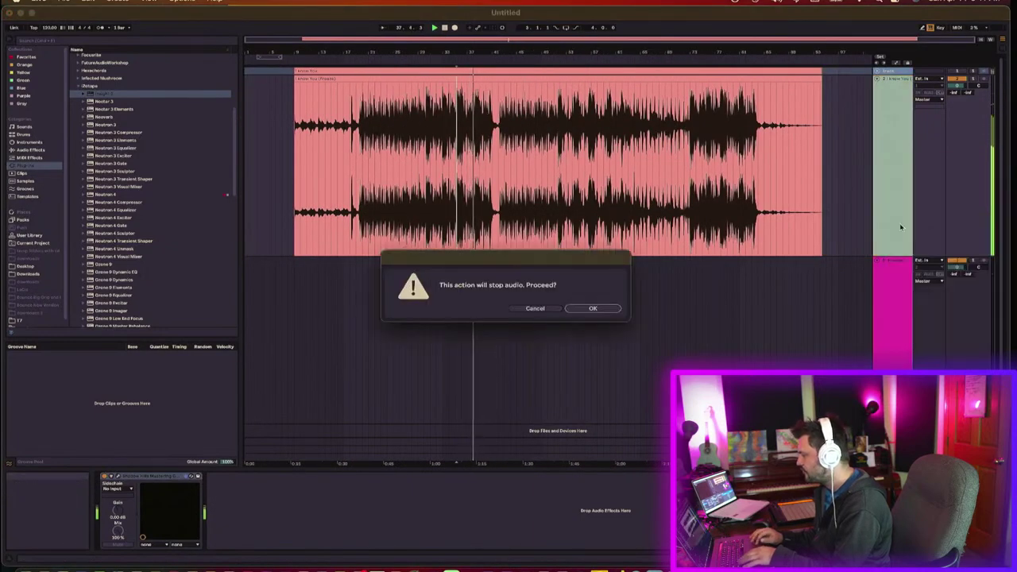
click(597, 309)
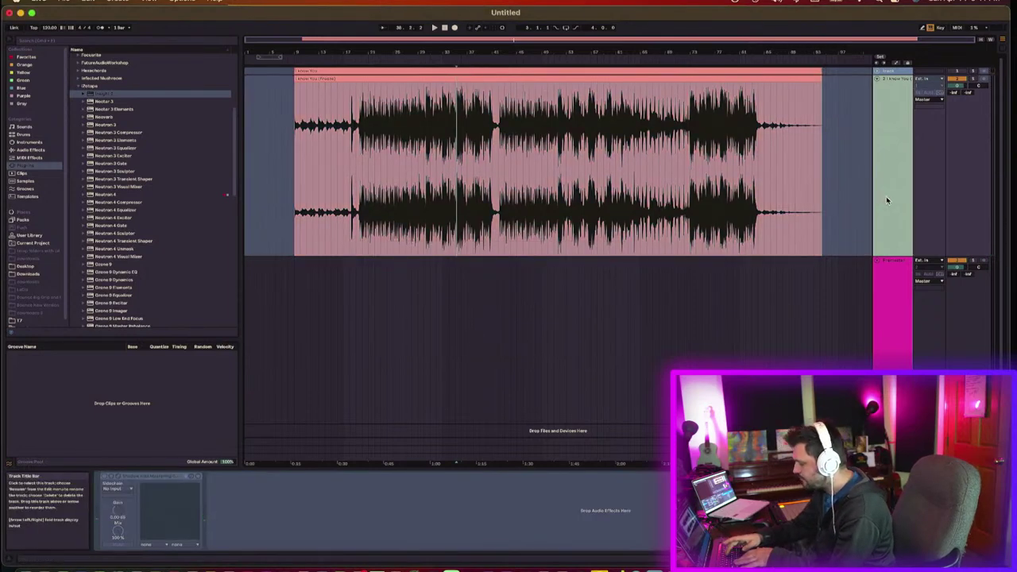
Step: Insert an audio track below the frozen one, copy the frozen clip onto it at the same position, and fold the source track
key(super+t)
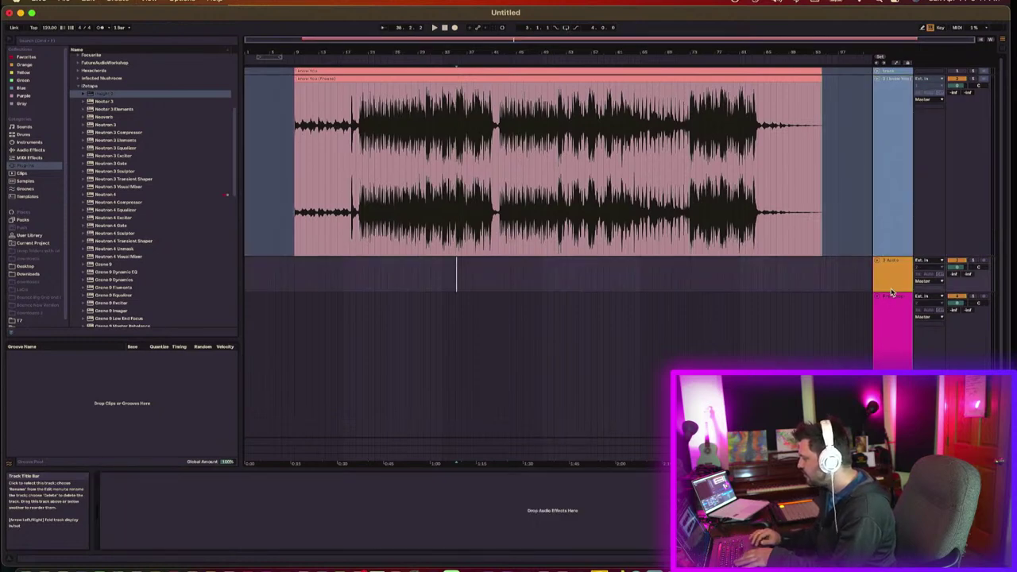
click(892, 293)
key(Delete)
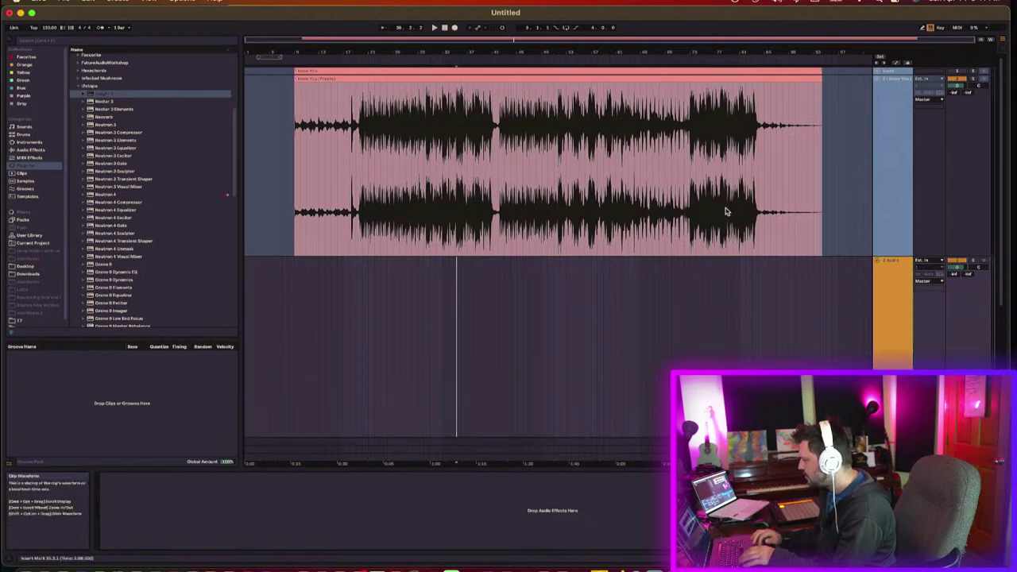
drag(711, 77, 715, 297)
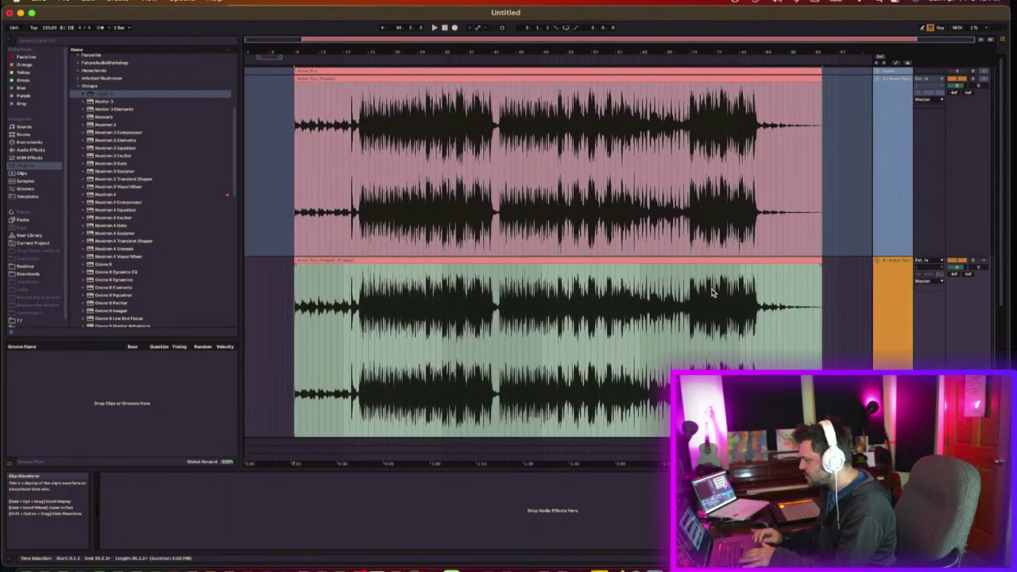
click(877, 78)
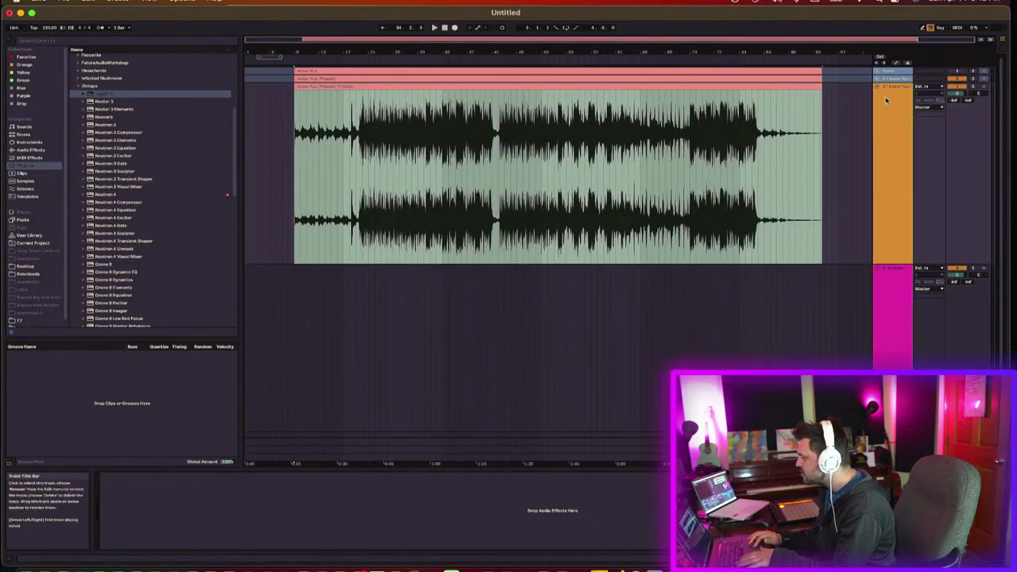
click(887, 110)
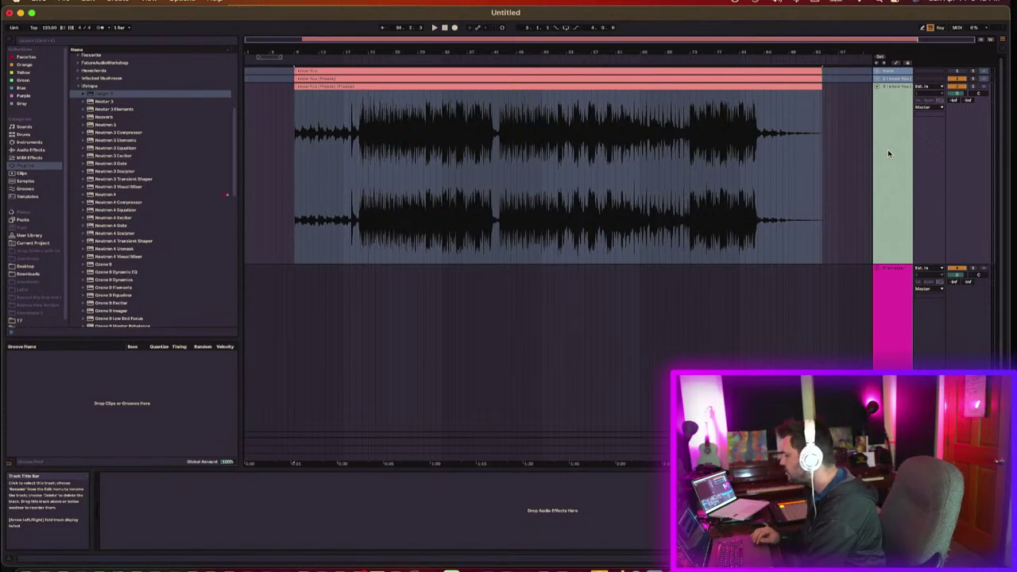
Step: Zoom in on the loud hit in bar 30 of the rendered clip and play from there
click(619, 154)
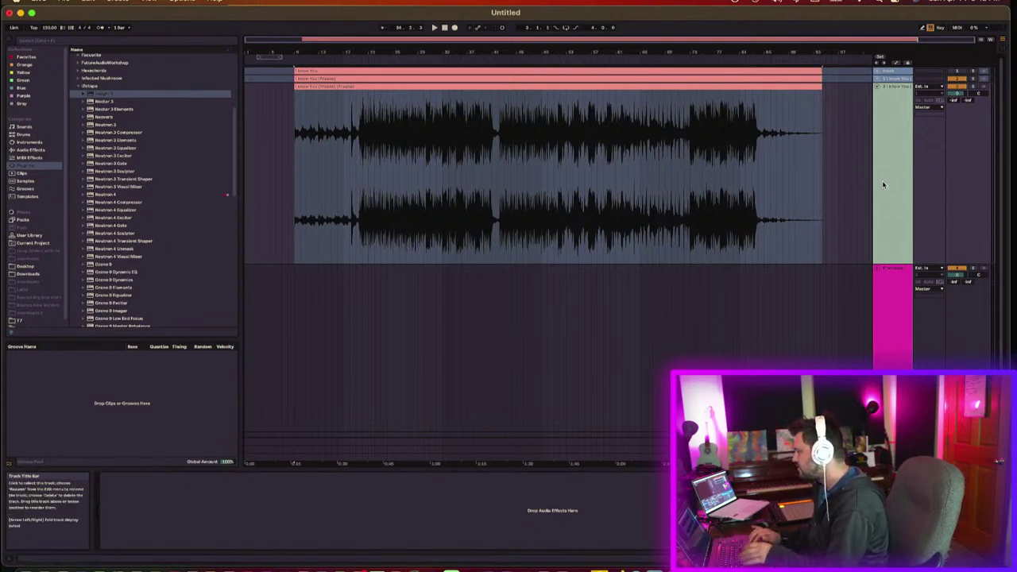
click(432, 184)
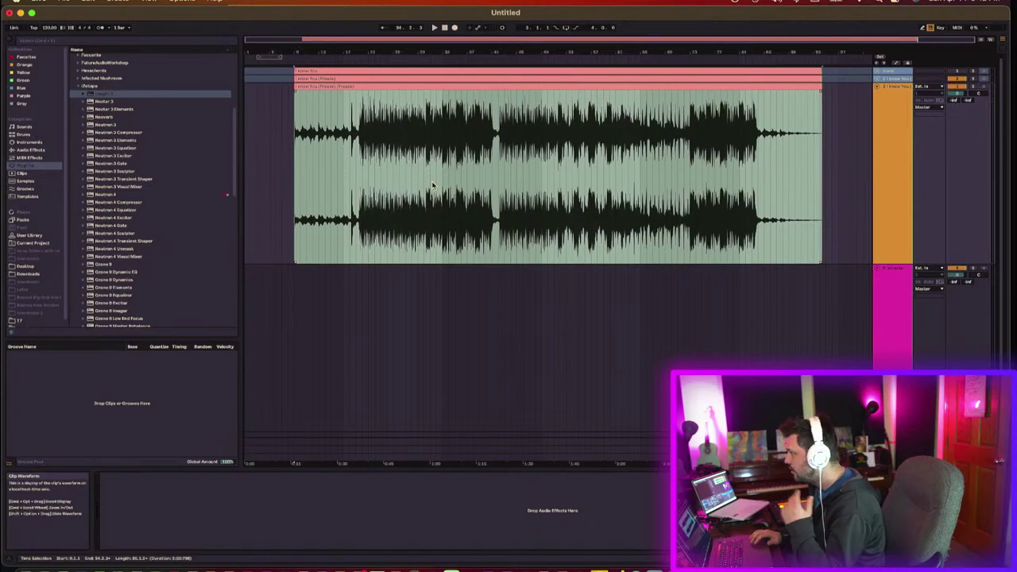
click(429, 200)
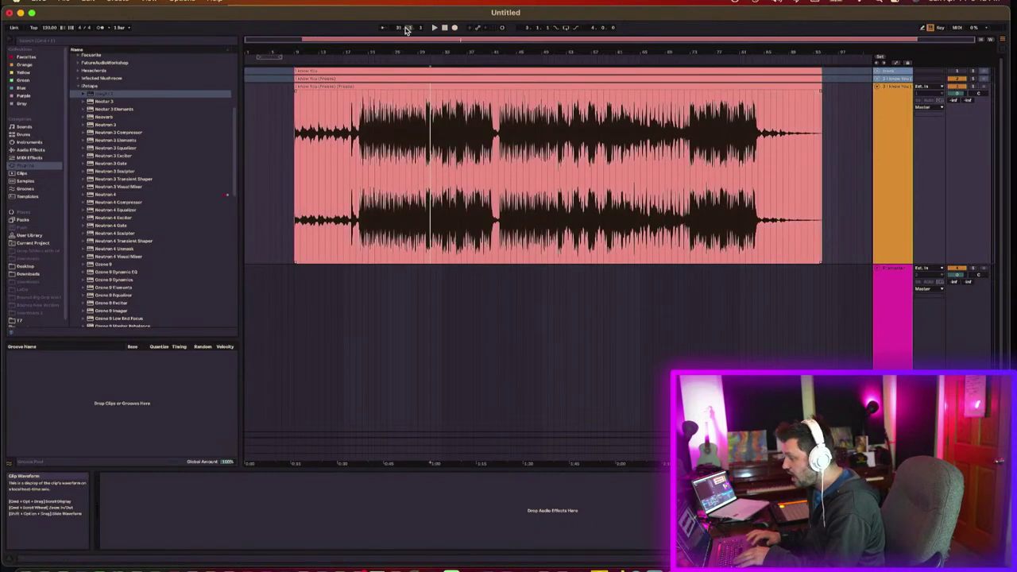
drag(422, 53, 457, 169)
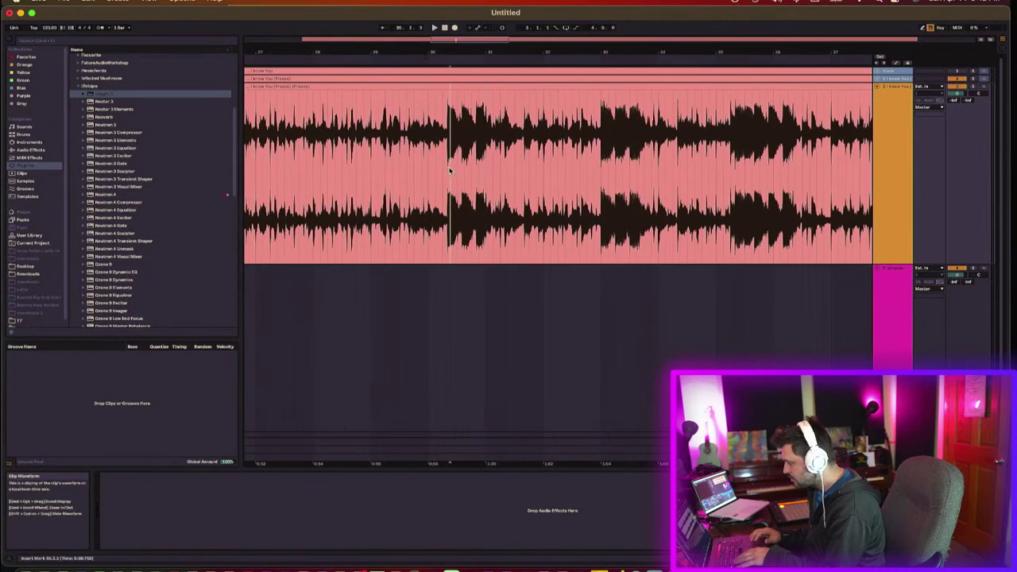
key(space)
key(space)
Step: Unfold the original track and compare its waveform with the compressed render, up close and across the whole song
click(898, 128)
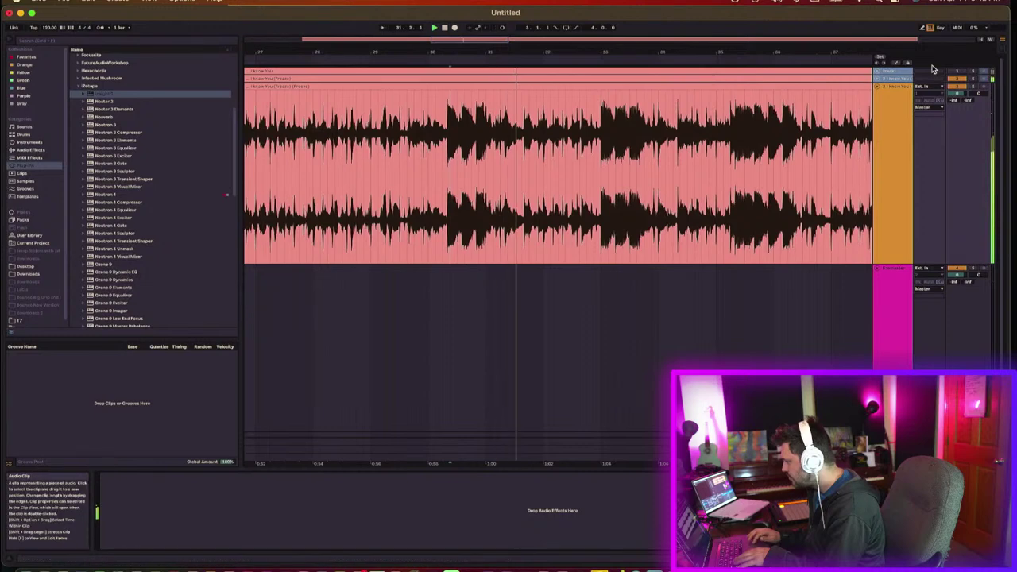
click(877, 71)
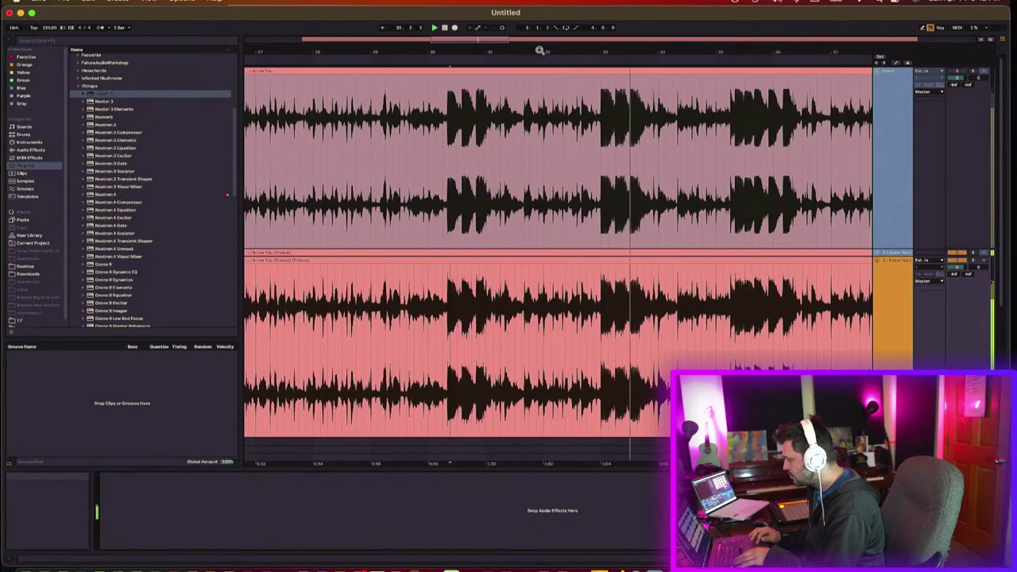
double_click(539, 50)
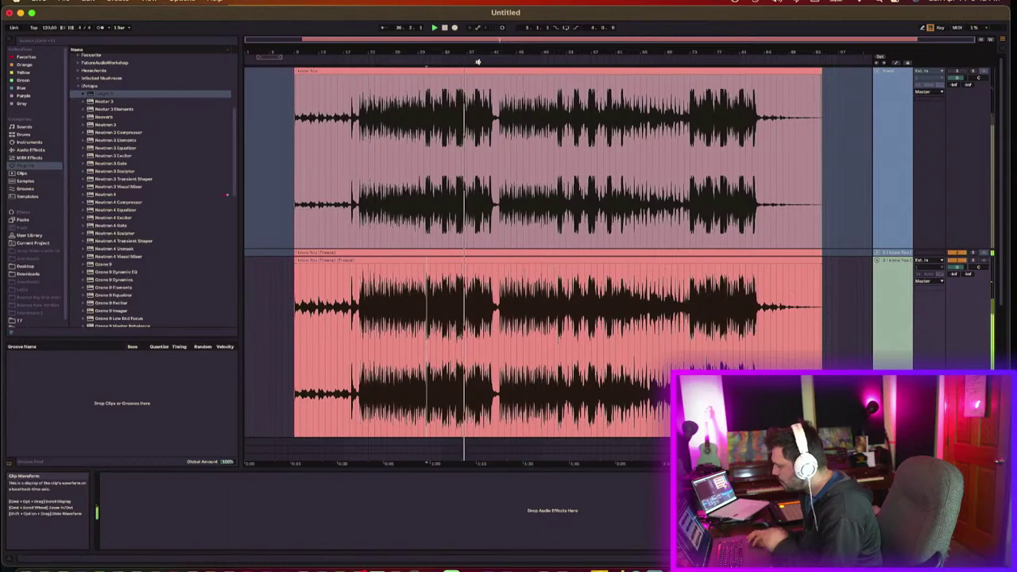
mouse_move(456, 50)
mouse_down()
mouse_move(456, 104)
mouse_move(456, 50)
mouse_up()
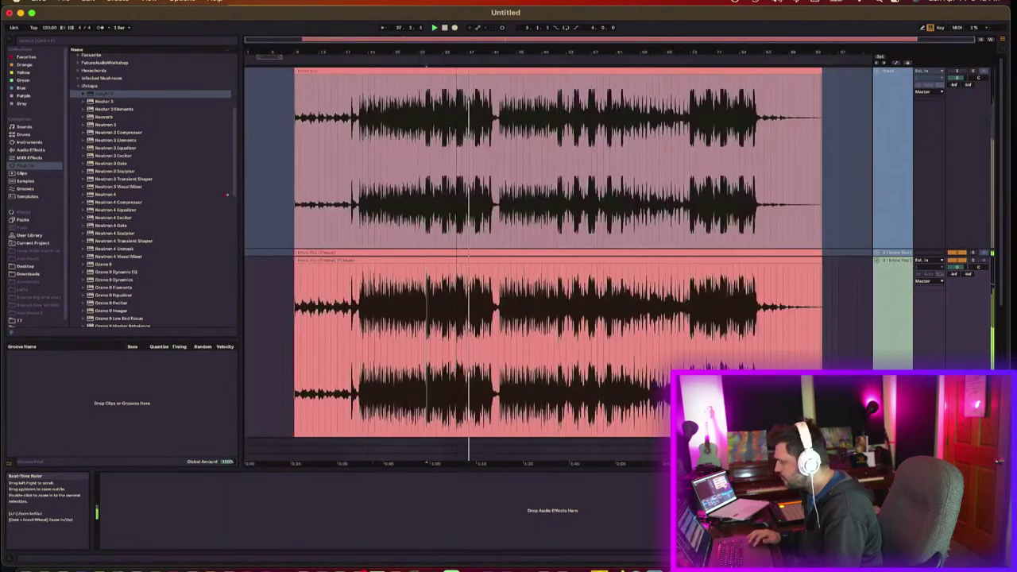
Step: Insert an audio track below the original track and copy the original song clip onto it at the same position
click(892, 199)
right_click(892, 197)
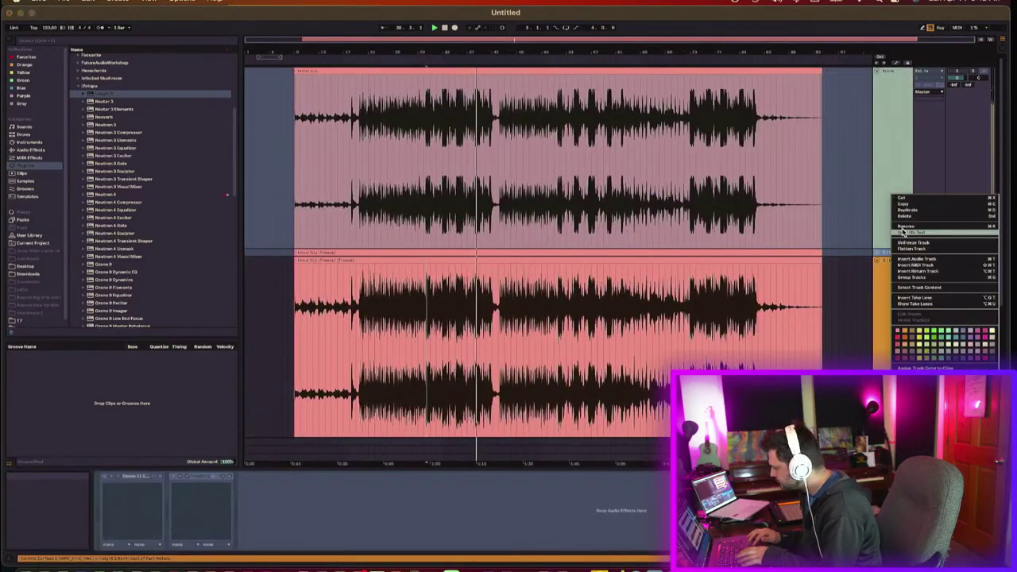
click(894, 130)
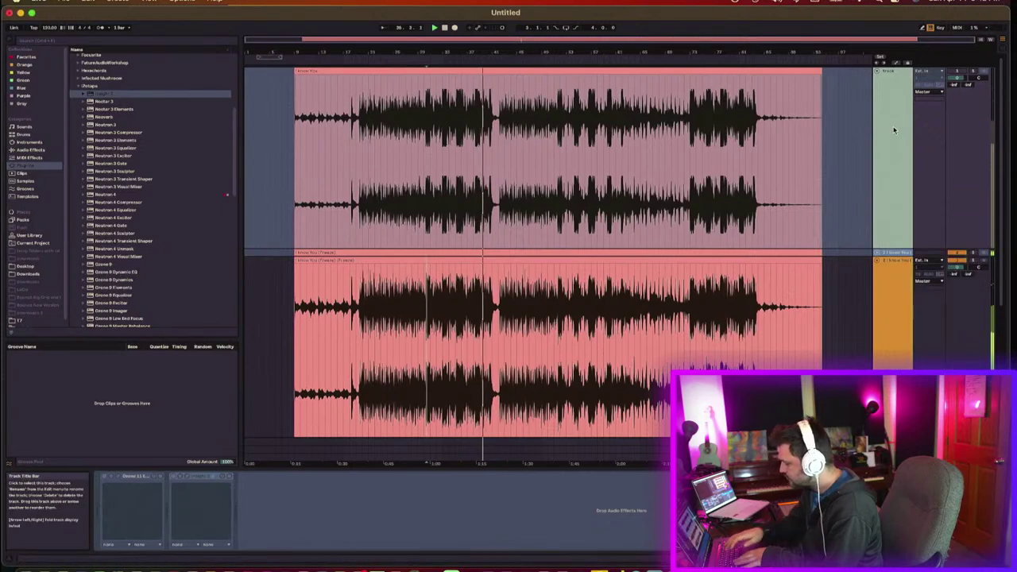
key(super+t)
click(903, 111)
right_click(888, 86)
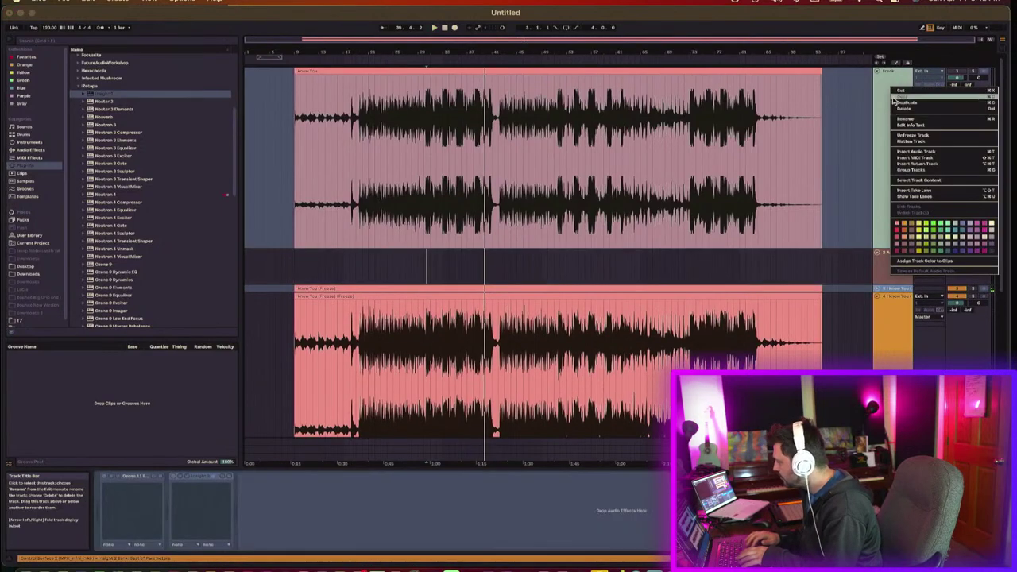
click(842, 103)
drag(806, 71, 804, 257)
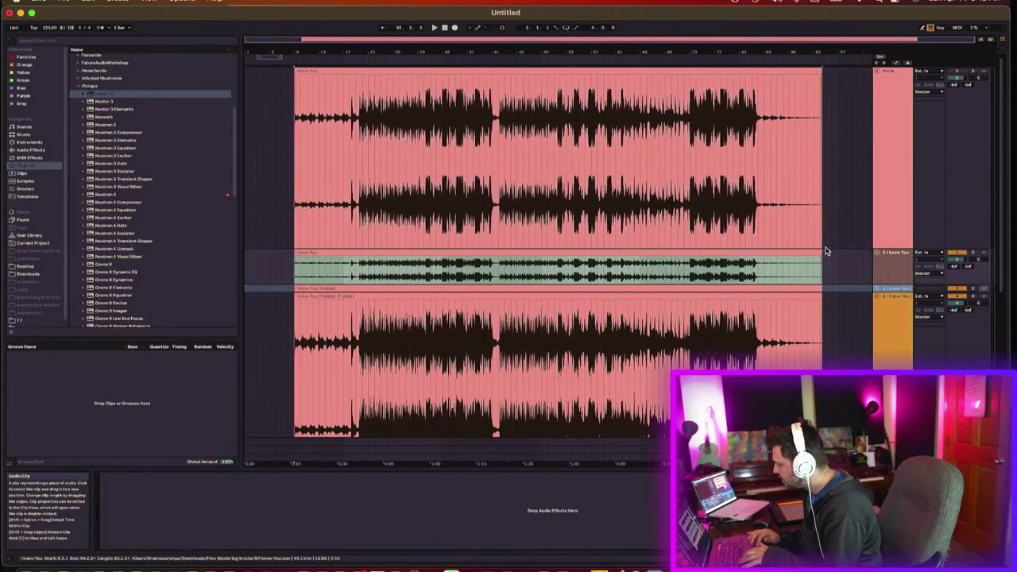
Step: Fold the original track and move the unprocessed copy's track below the compressed render
click(883, 257)
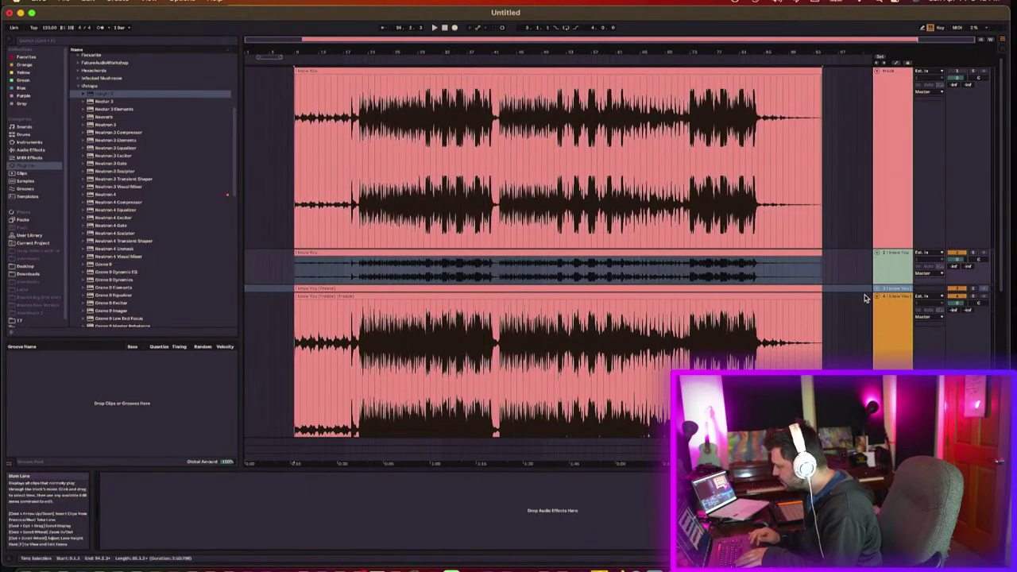
click(877, 72)
drag(890, 100, 891, 280)
Step: Play from bar 18 and toggle solo on the unprocessed copy to compare it with the processed version
click(955, 269)
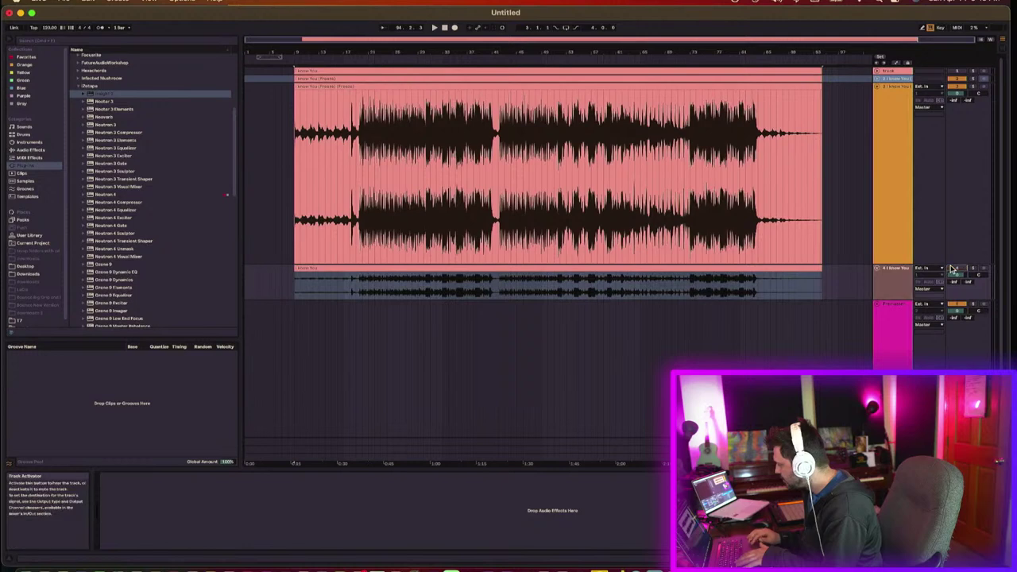
click(976, 270)
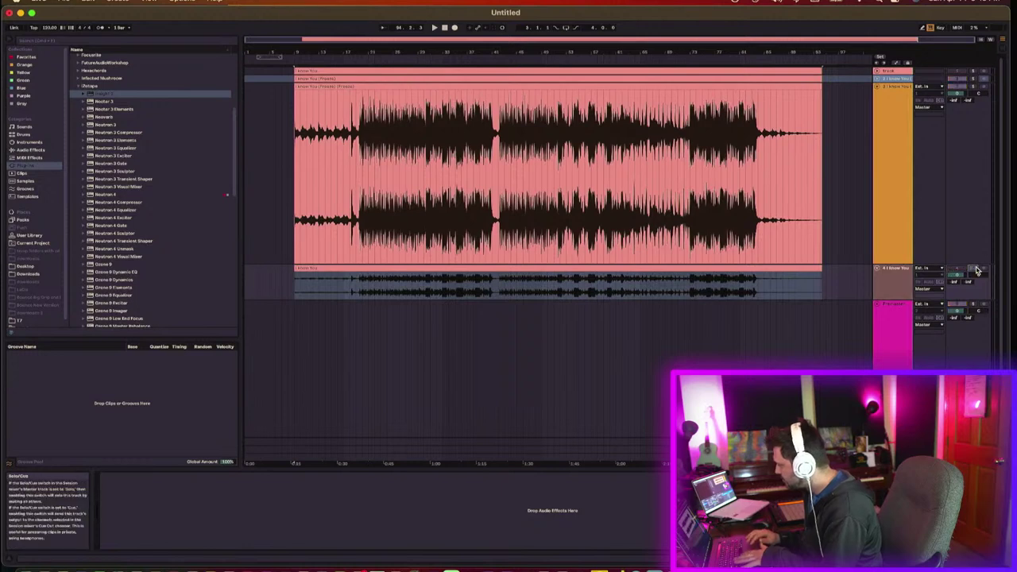
click(349, 291)
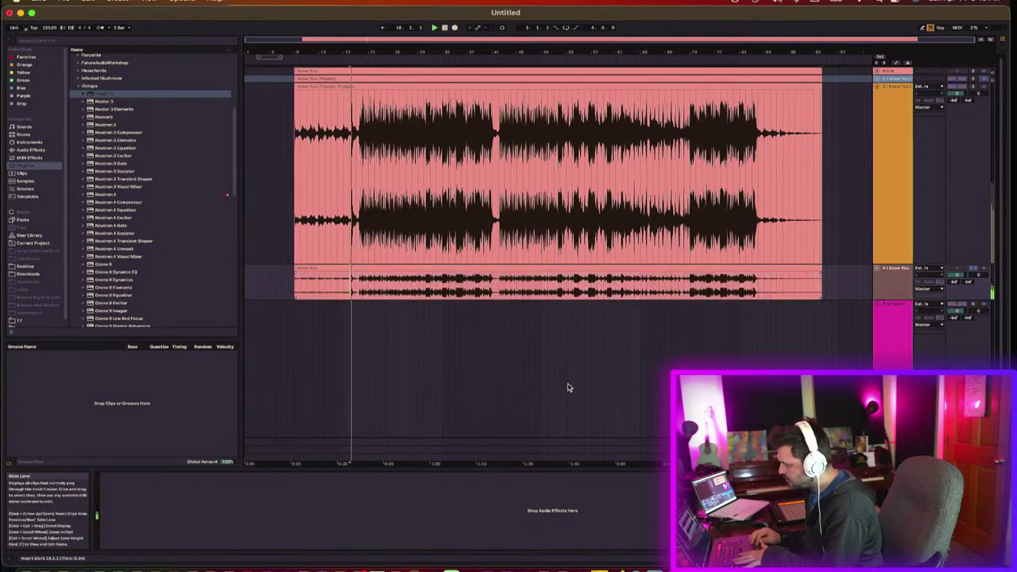
click(974, 271)
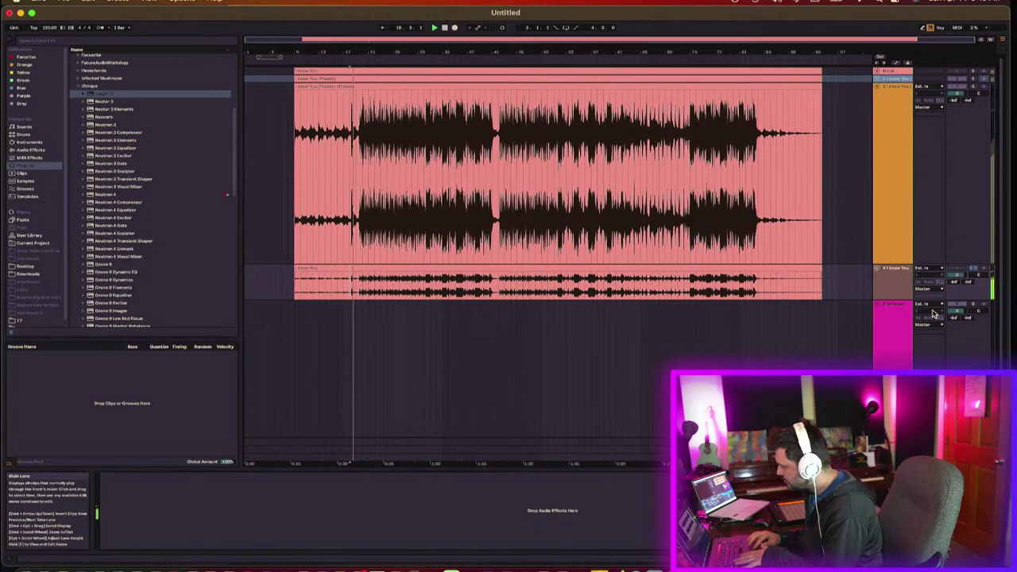
click(974, 271)
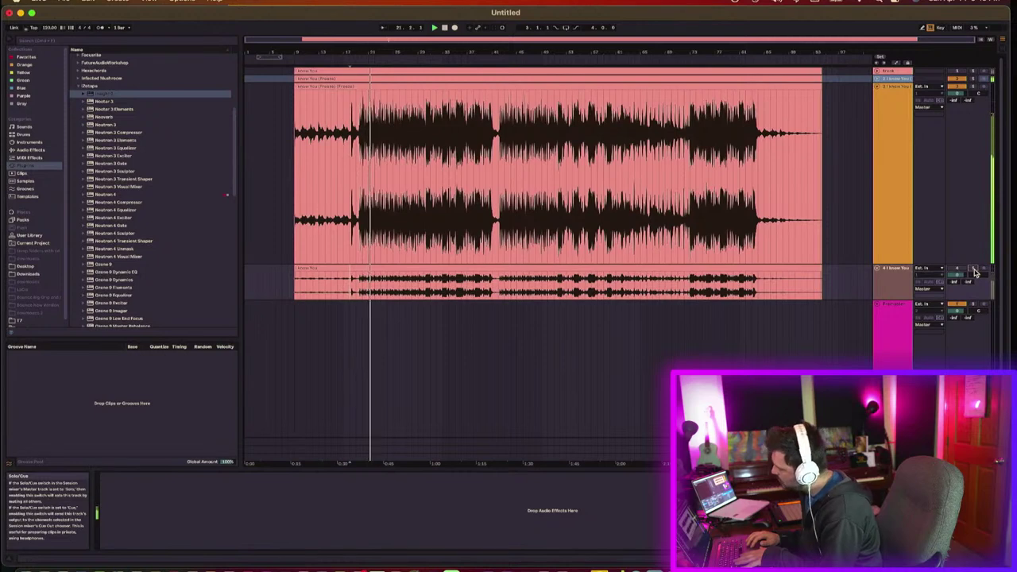
click(974, 271)
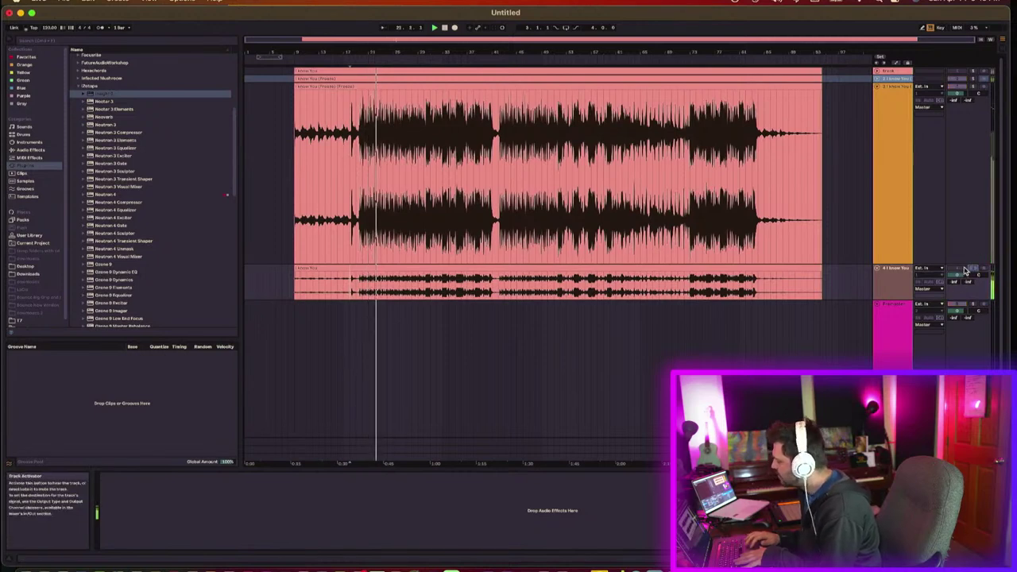
click(964, 270)
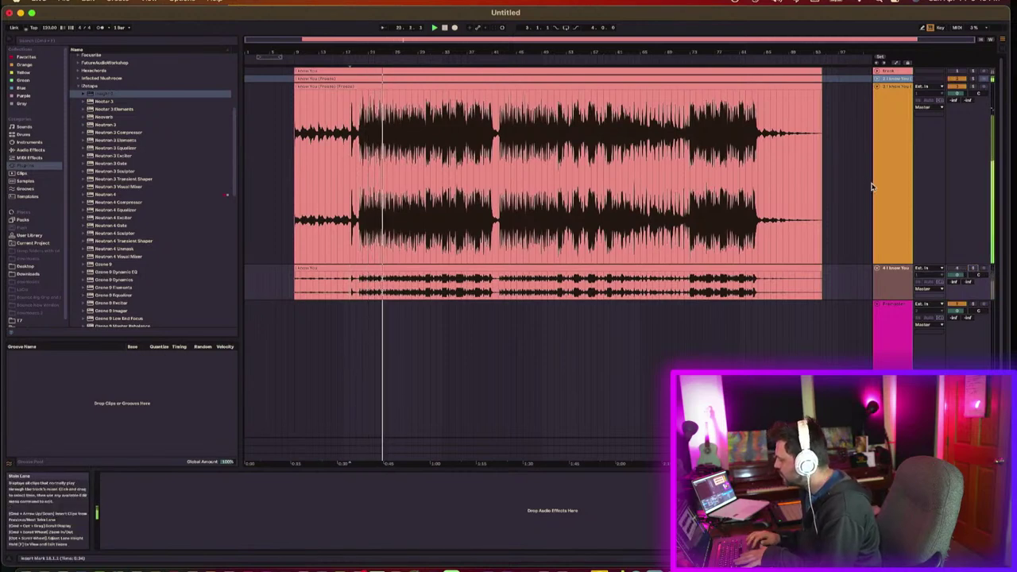
click(894, 230)
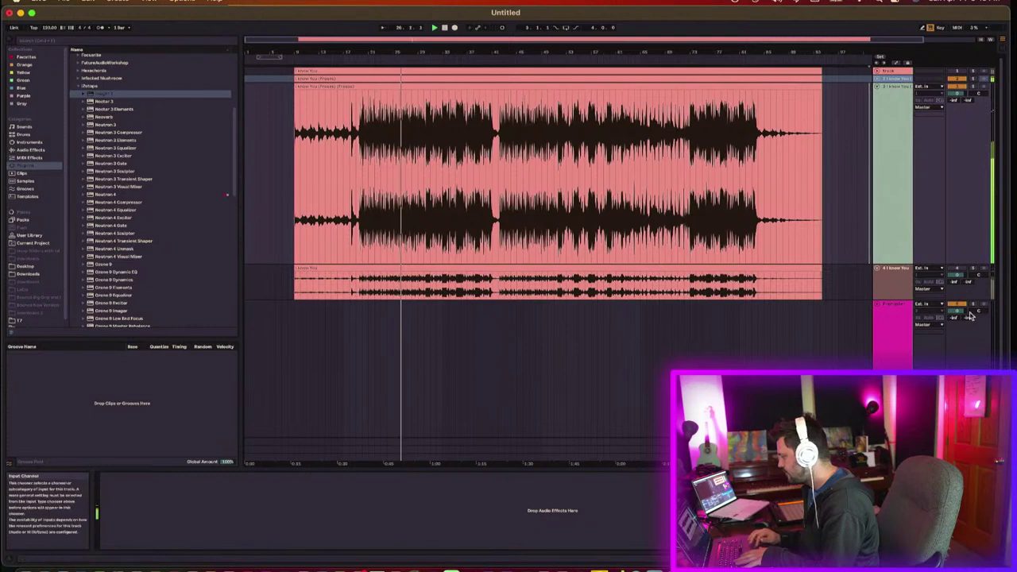
click(974, 271)
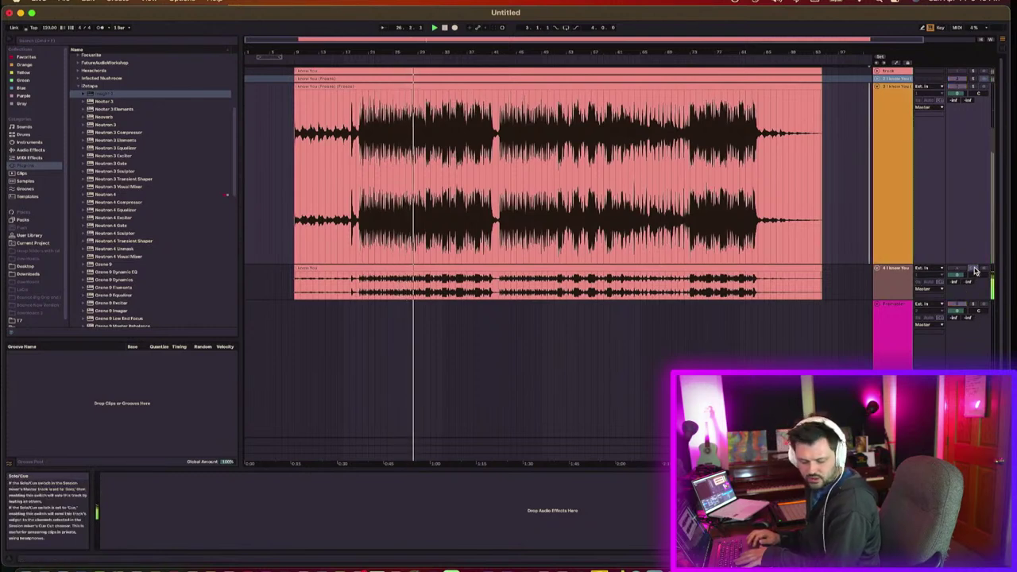
click(974, 271)
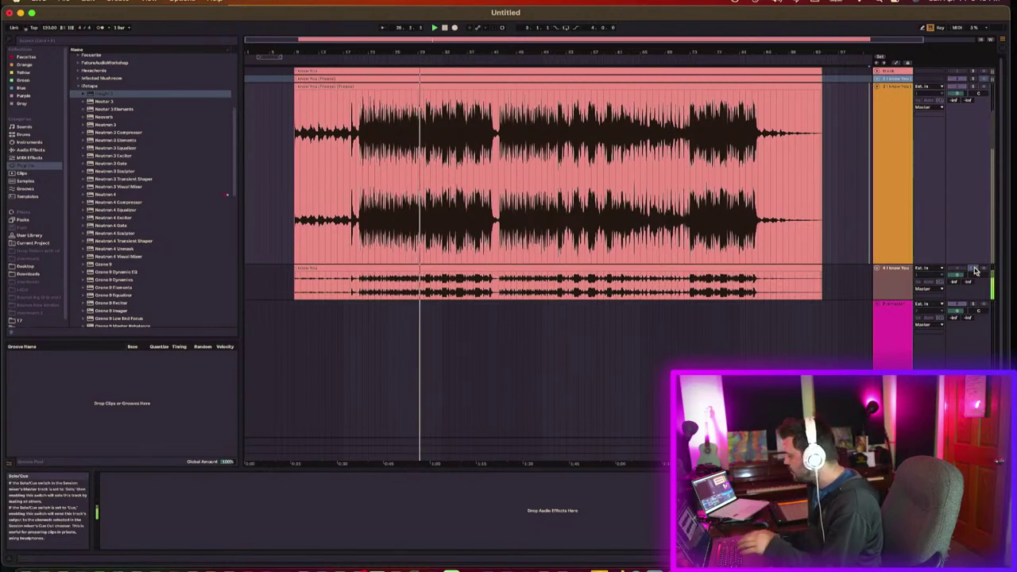
Step: Move the unprocessed copy's track directly above the compressed render
click(893, 292)
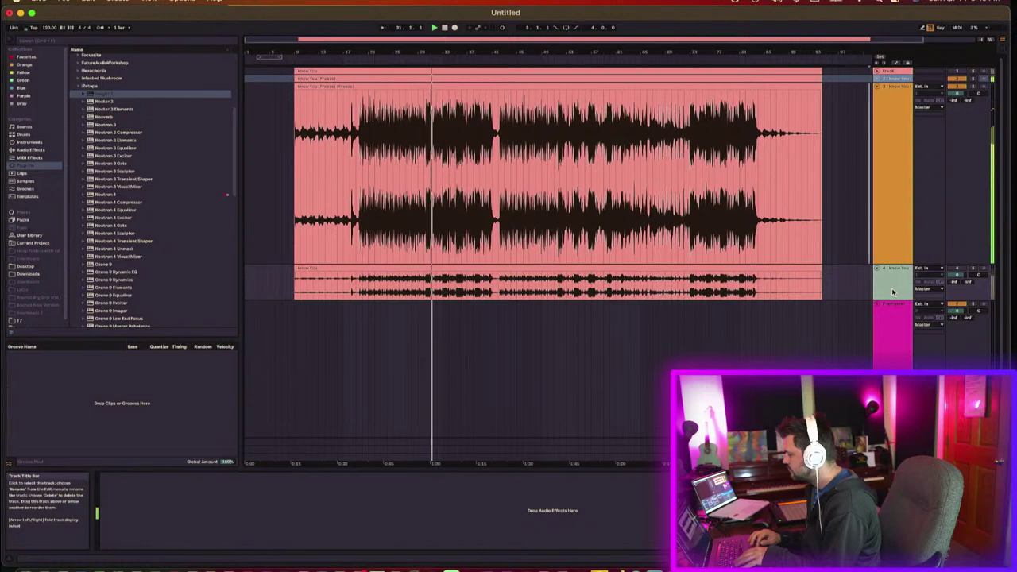
click(879, 134)
drag(877, 124, 888, 125)
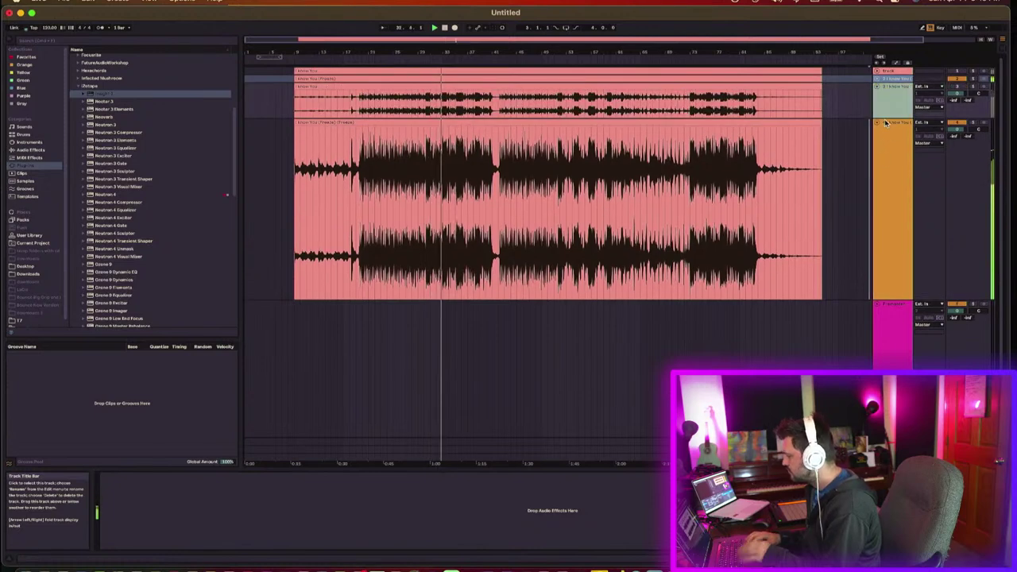
Step: Toggle the second track's activation and the compressed render's solo during playback to compare the processed and unprocessed versions
click(957, 78)
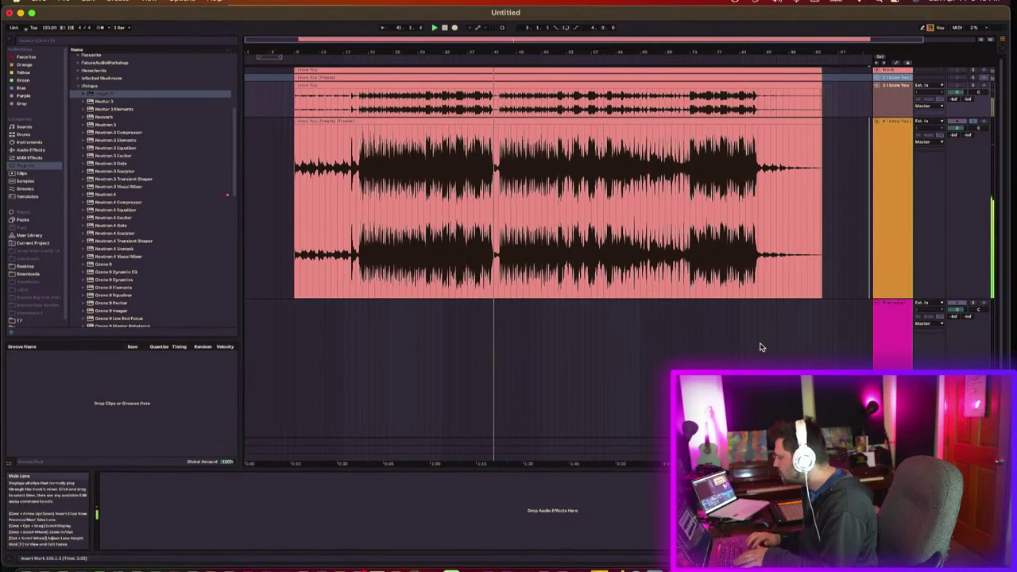
click(975, 121)
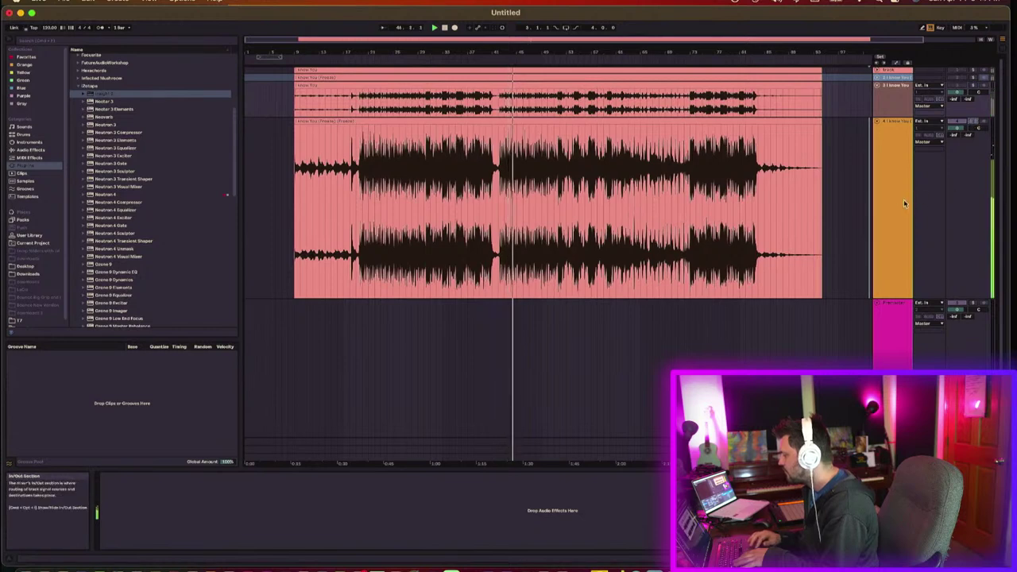
Step: Unfold the original song track and the frozen track below it to show their full waveforms
scroll(894, 129, up, 1)
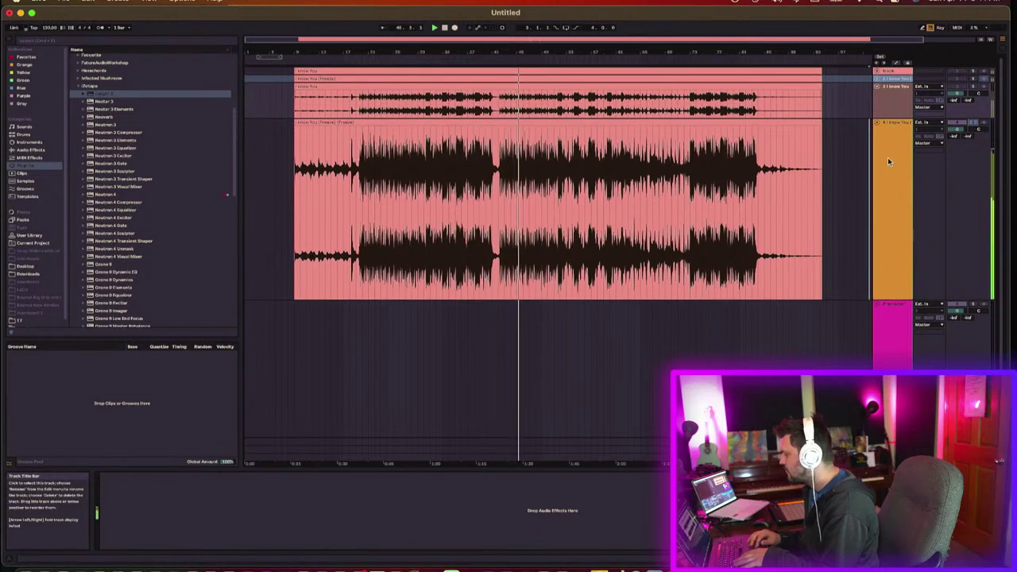
click(878, 71)
click(890, 93)
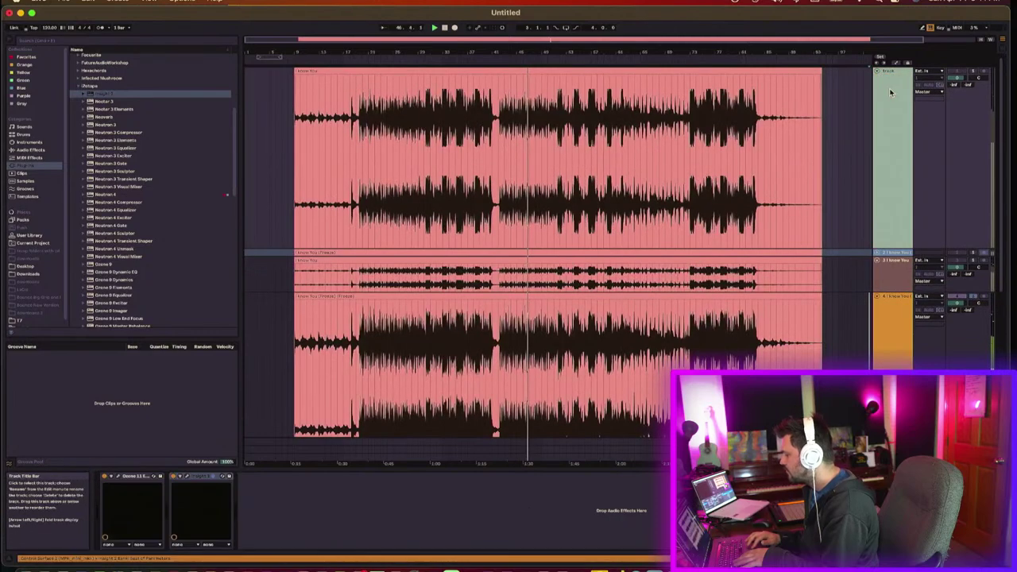
click(880, 253)
scroll(881, 248, down, 3)
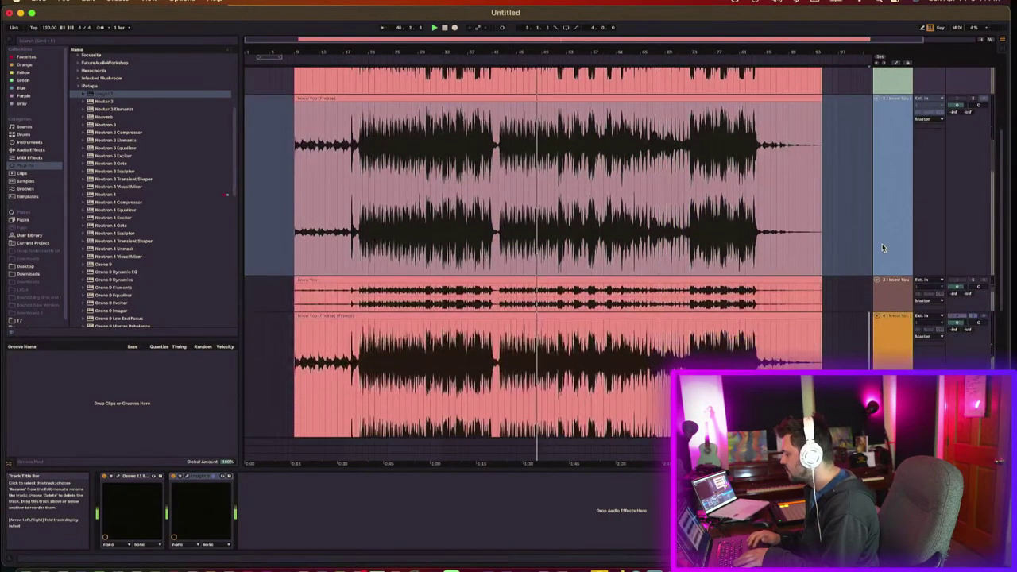
scroll(882, 248, down, 3)
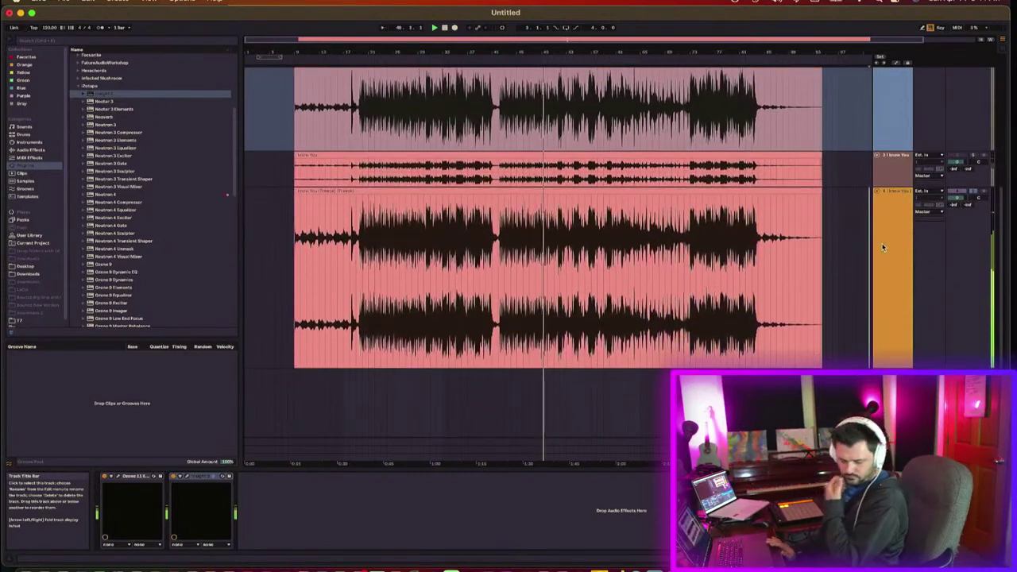
Step: Copy the compressed render clip onto the Premaster track at the same position
click(883, 274)
scroll(913, 294, down, 2)
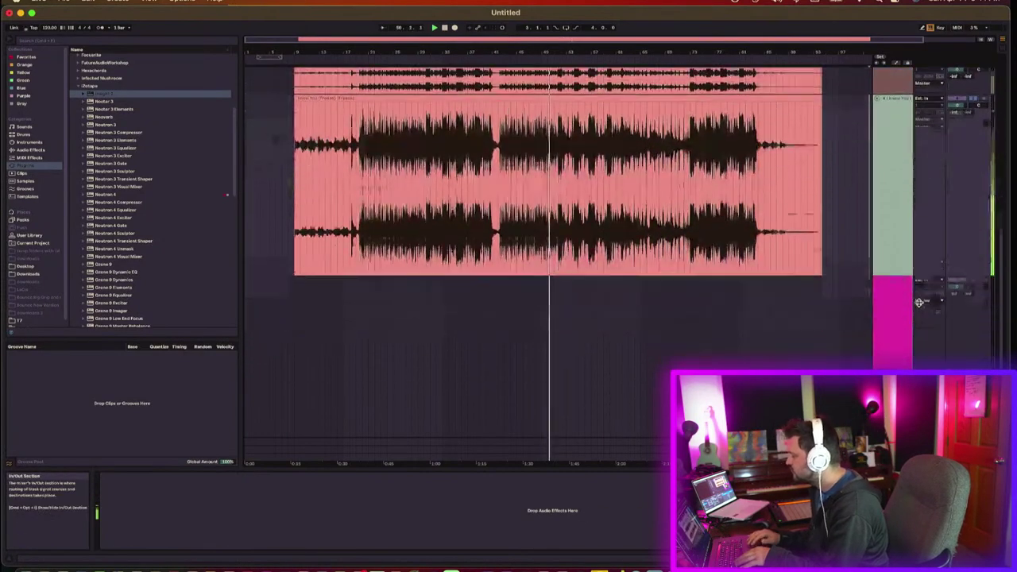
scroll(918, 301, down, 1)
click(869, 183)
scroll(795, 119, right, 2)
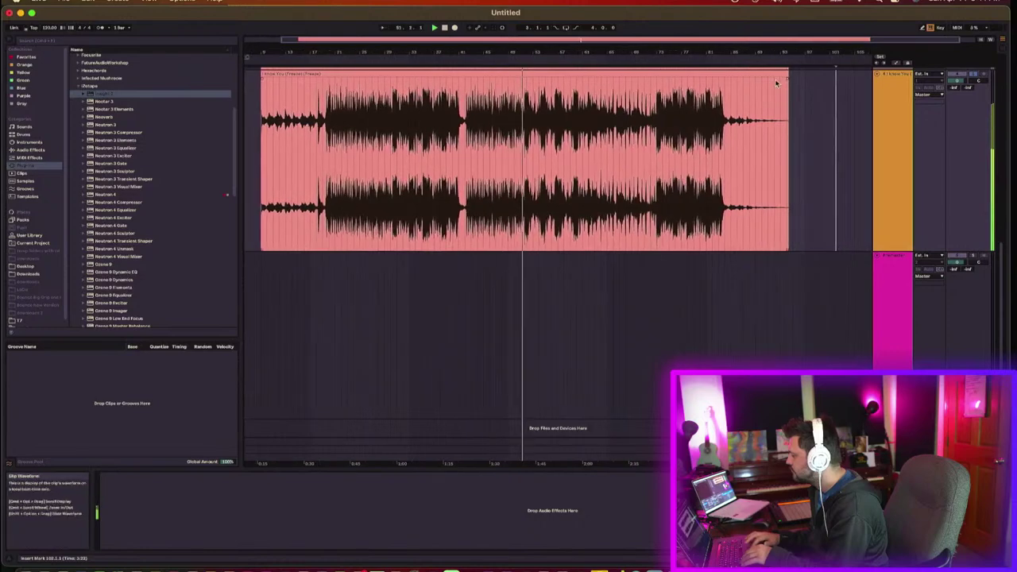
drag(775, 79, 779, 304)
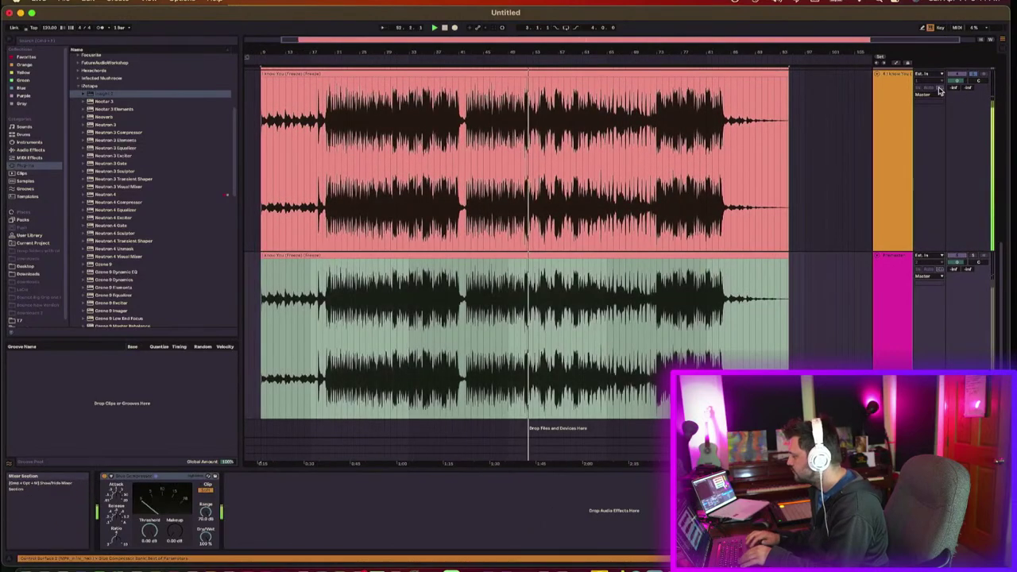
Step: Switch the solo from the compressed render to the Premaster track and fold the render's track
click(973, 74)
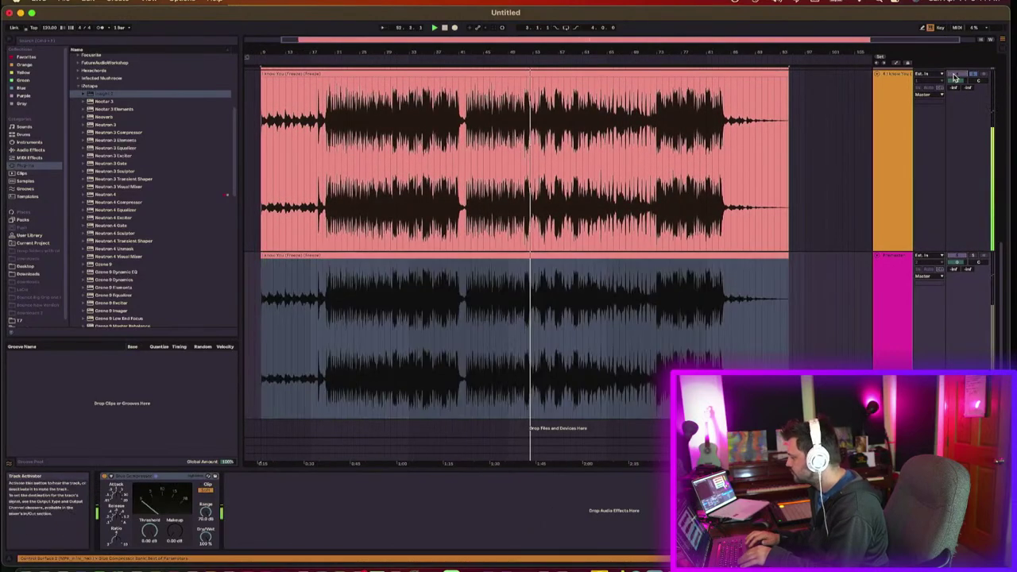
click(877, 76)
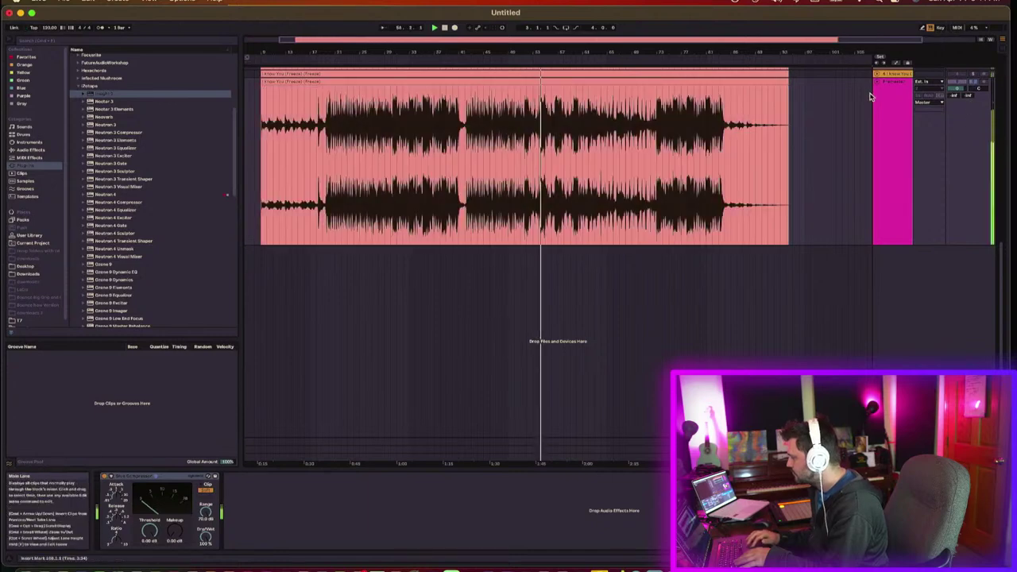
double_click(890, 104)
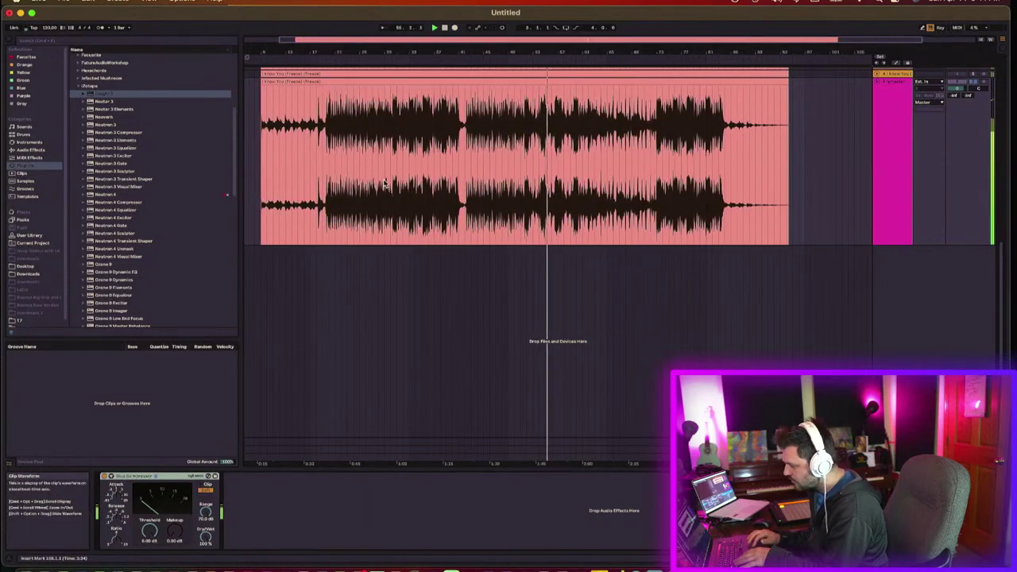
Step: Stop playback, turn off warping on the Premaster clip and set its warp mode to Complex Pro
double_click(349, 79)
key(space)
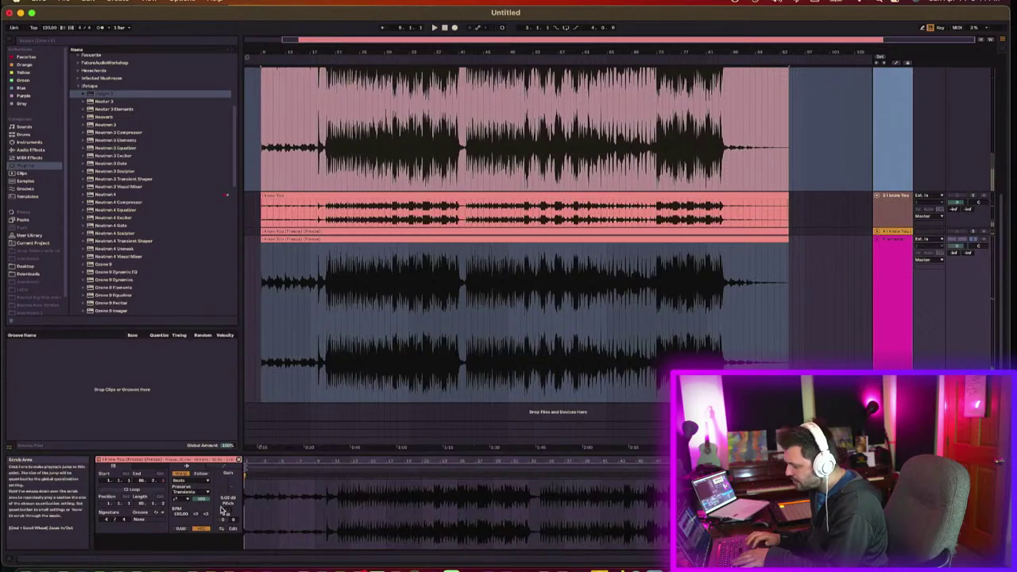
click(181, 473)
click(190, 482)
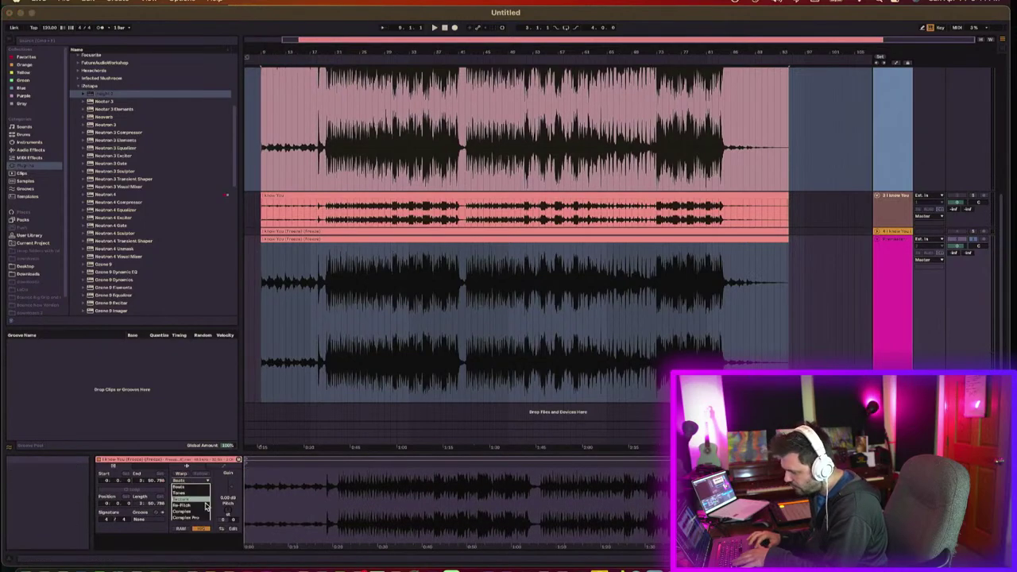
click(197, 518)
Step: Unfreeze the second track, which holds the Shadow Hills Mastering Compressor
click(531, 176)
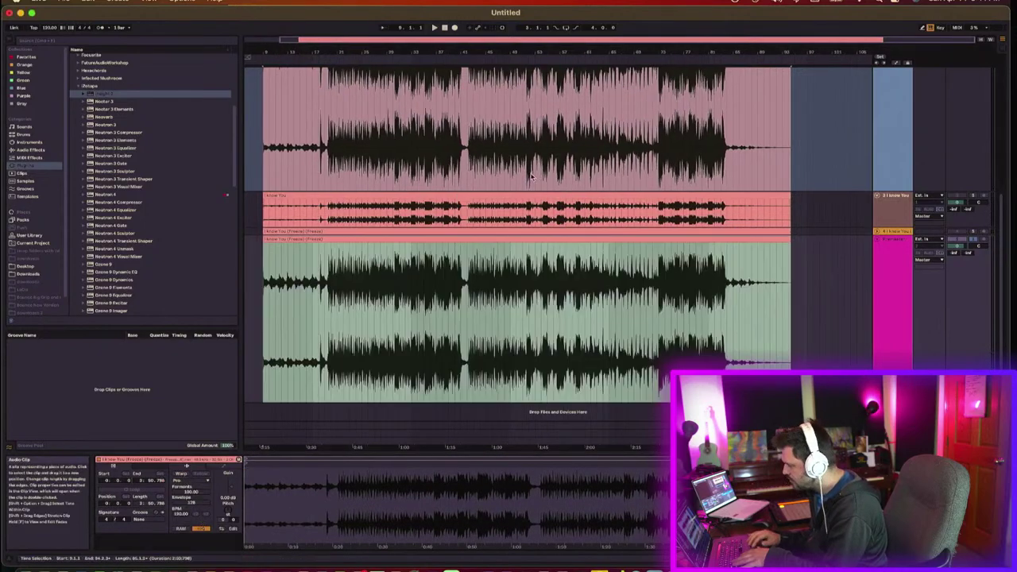
click(893, 177)
scroll(692, 136, up, 3)
click(695, 86)
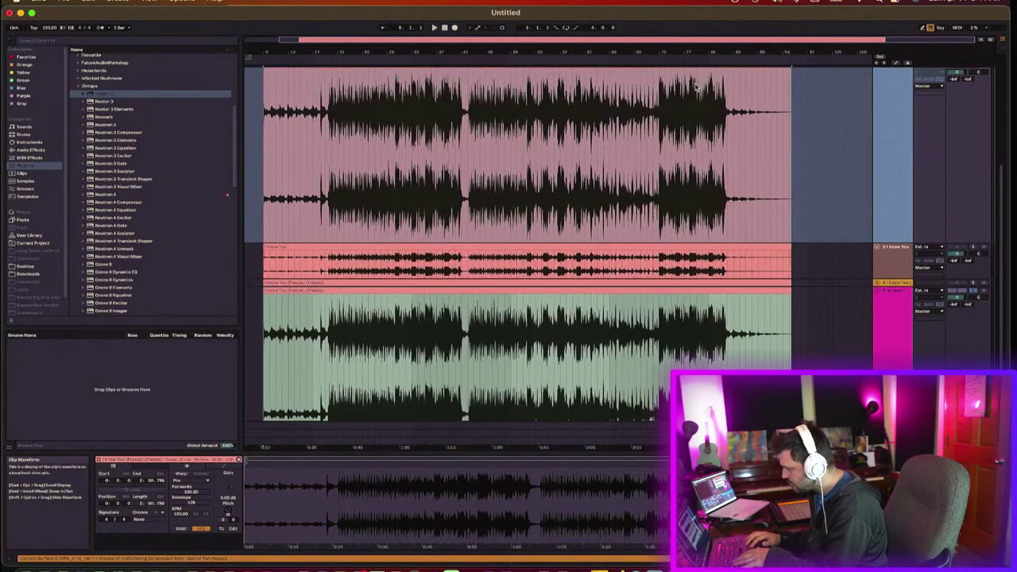
click(695, 67)
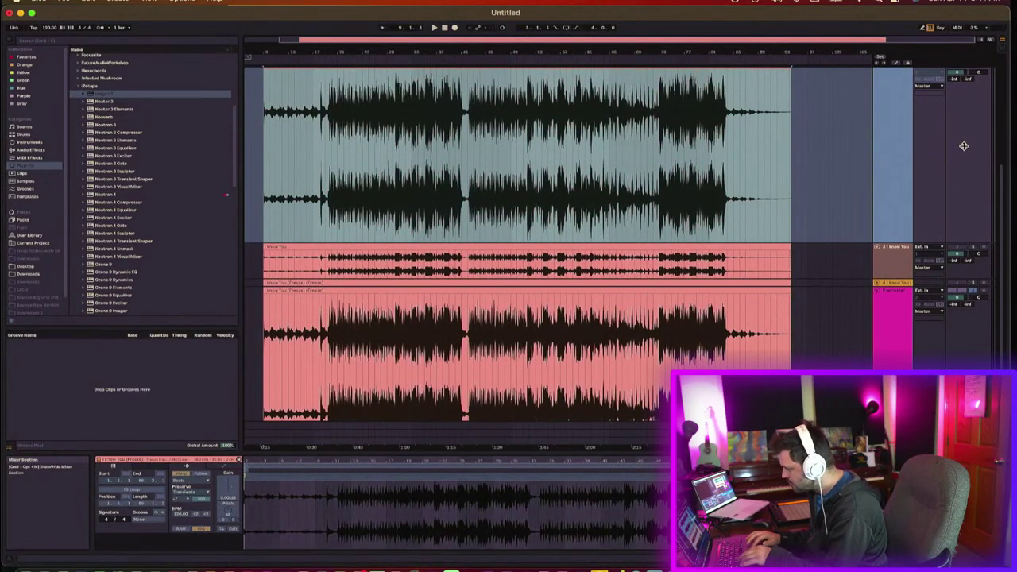
right_click(898, 170)
click(923, 215)
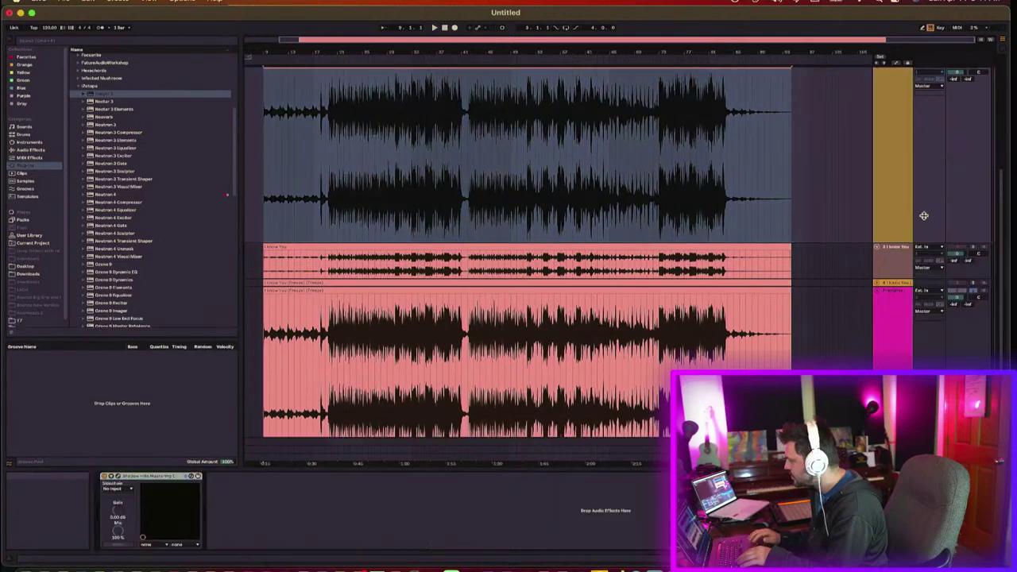
Step: Set the warp mode of the Shadow Hills track's clip to Complex Pro and freeze the track again
scroll(471, 199, up, 3)
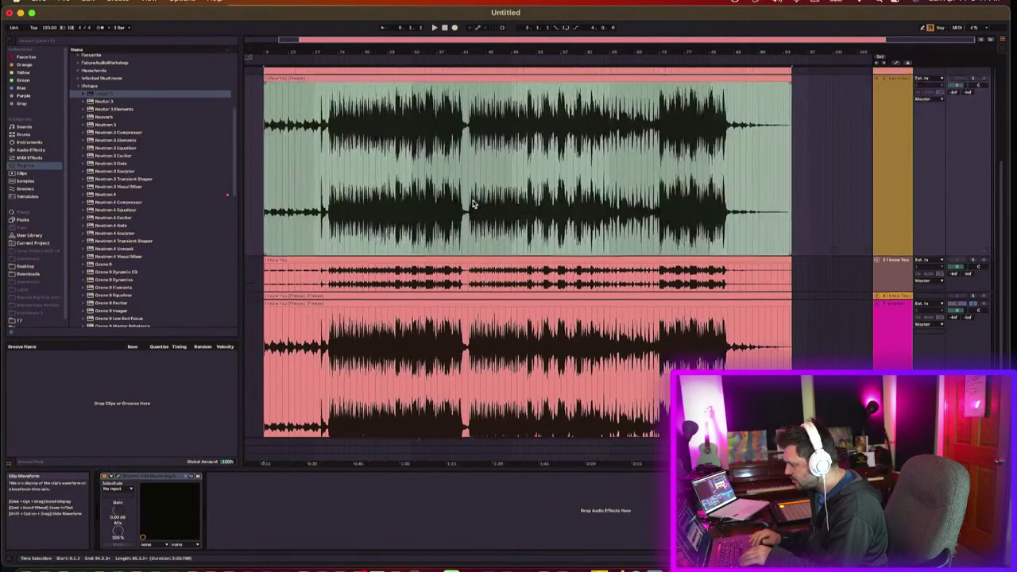
double_click(478, 138)
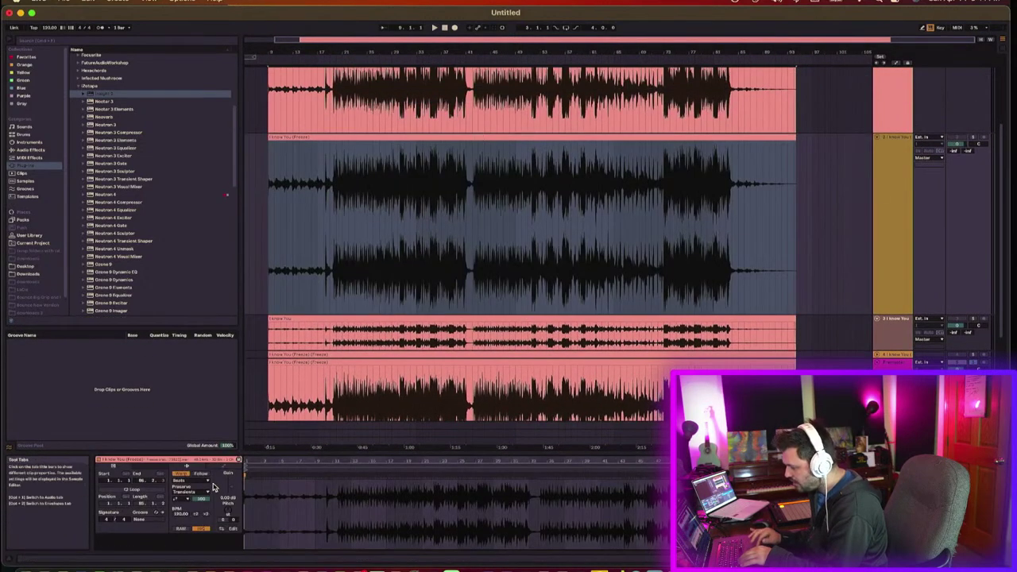
click(191, 481)
click(204, 518)
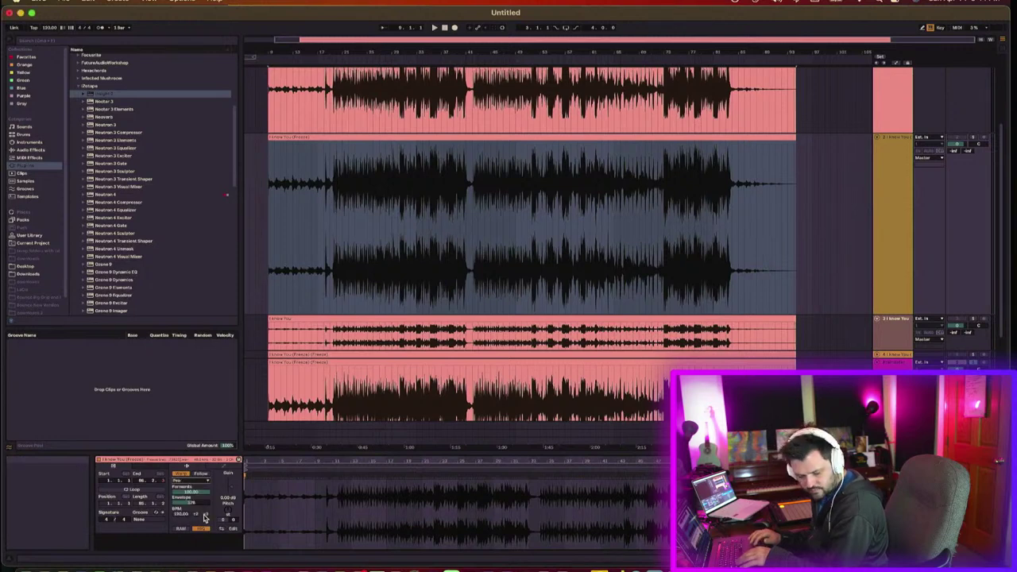
right_click(895, 230)
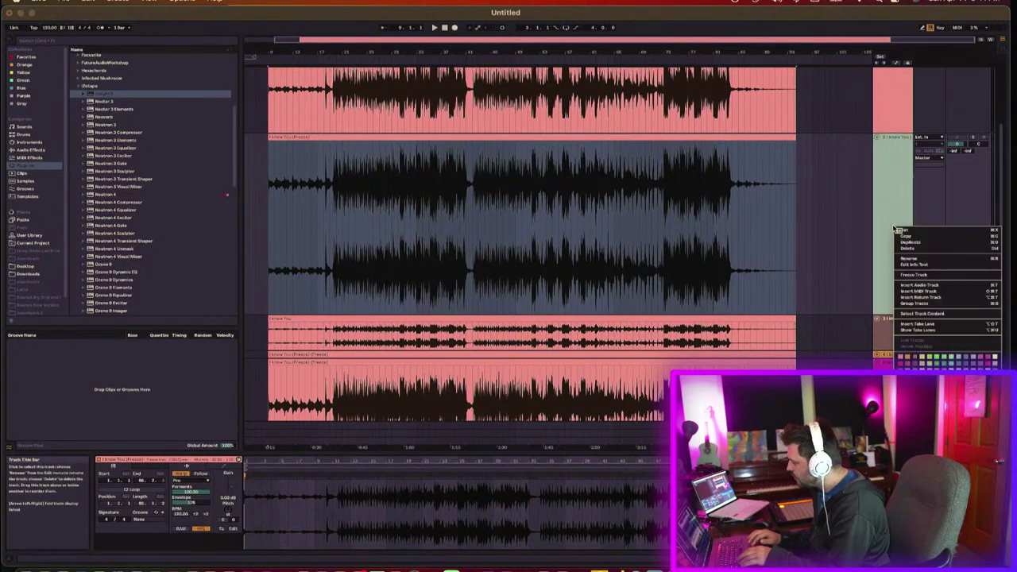
click(915, 275)
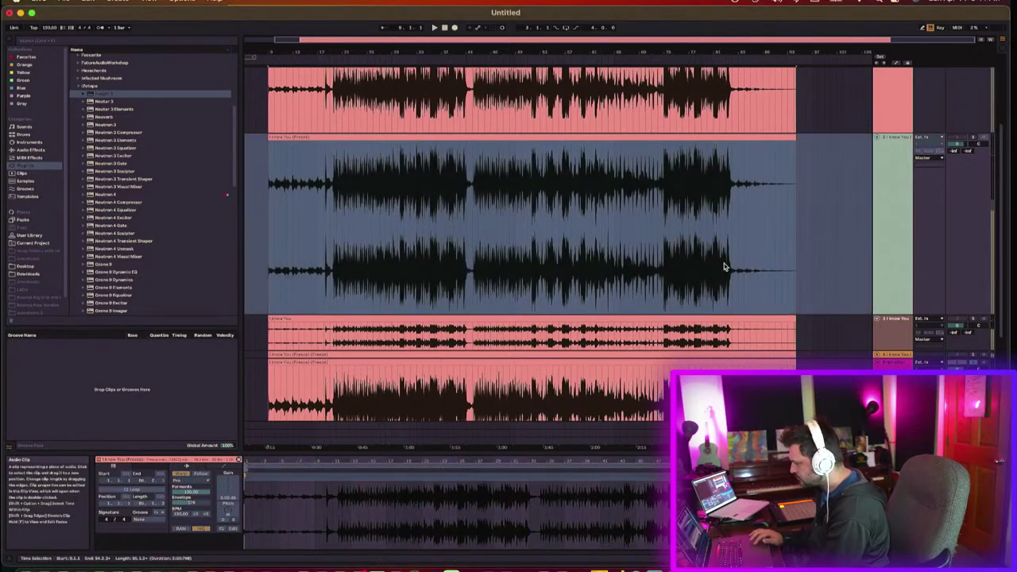
Step: Copy the newly frozen Shadow Hills clip onto the Premaster track, replacing the earlier clip at the same position
click(879, 242)
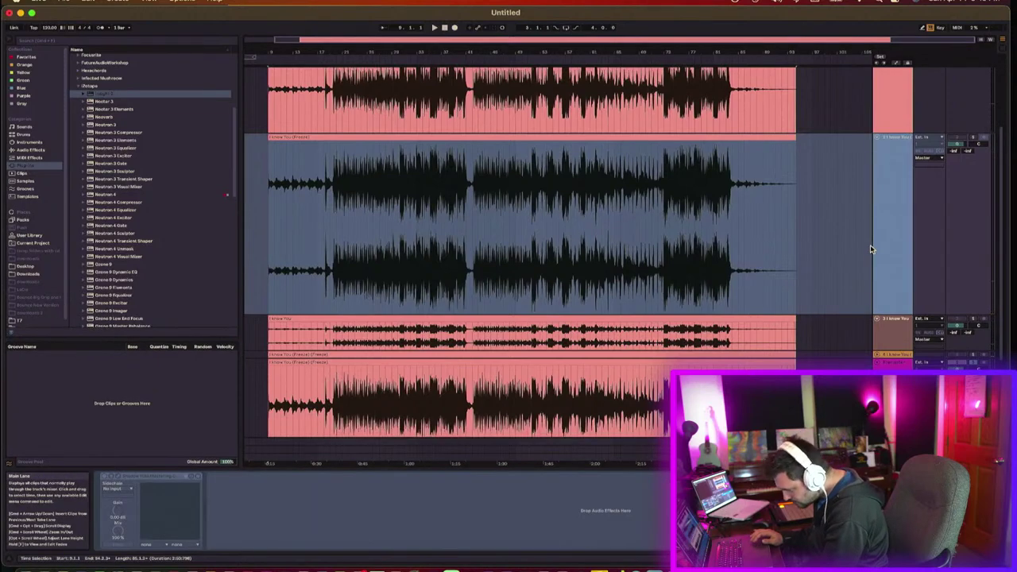
scroll(864, 302, down, 3)
click(865, 354)
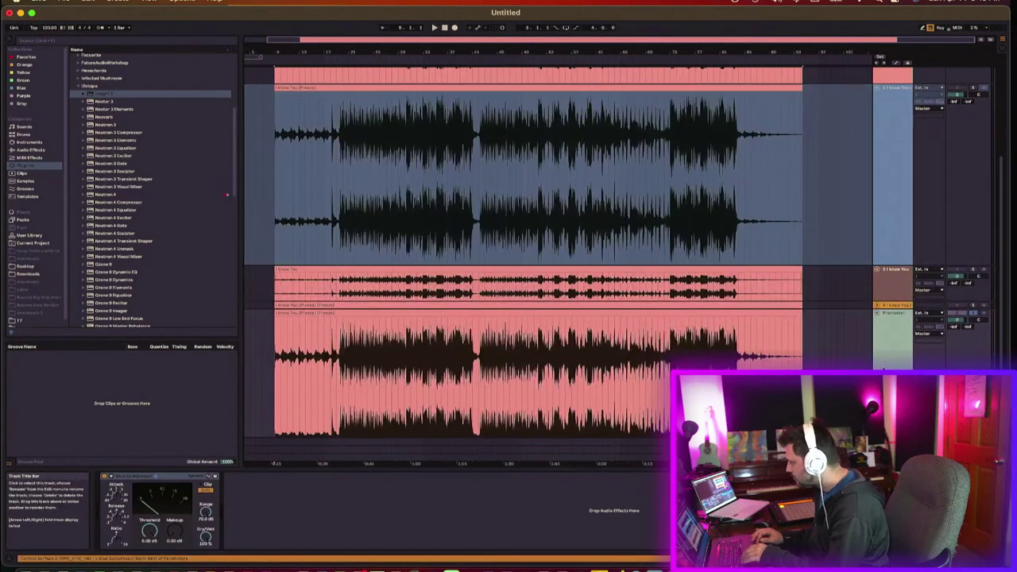
click(904, 284)
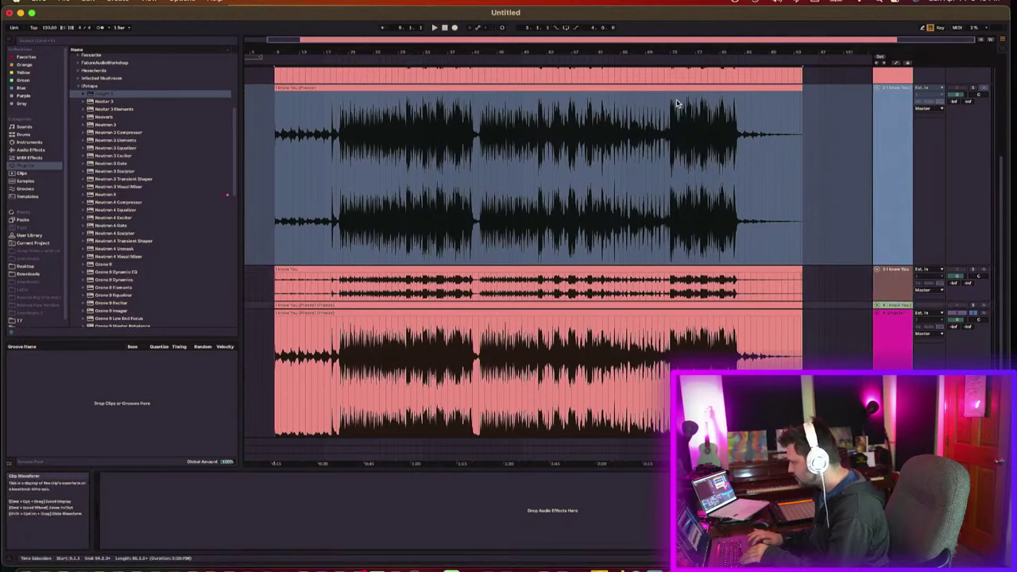
drag(683, 104, 697, 305)
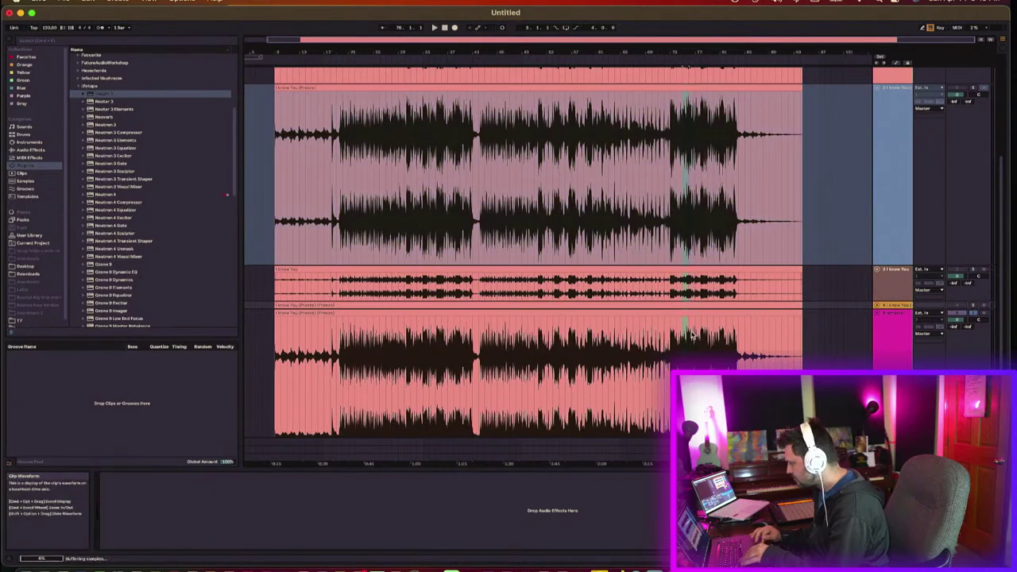
click(698, 89)
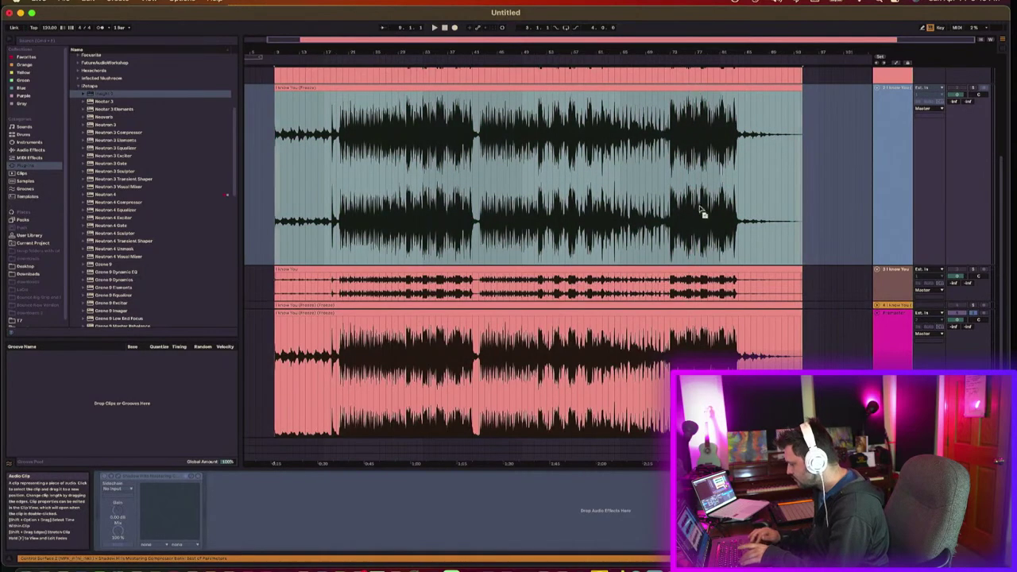
click(707, 340)
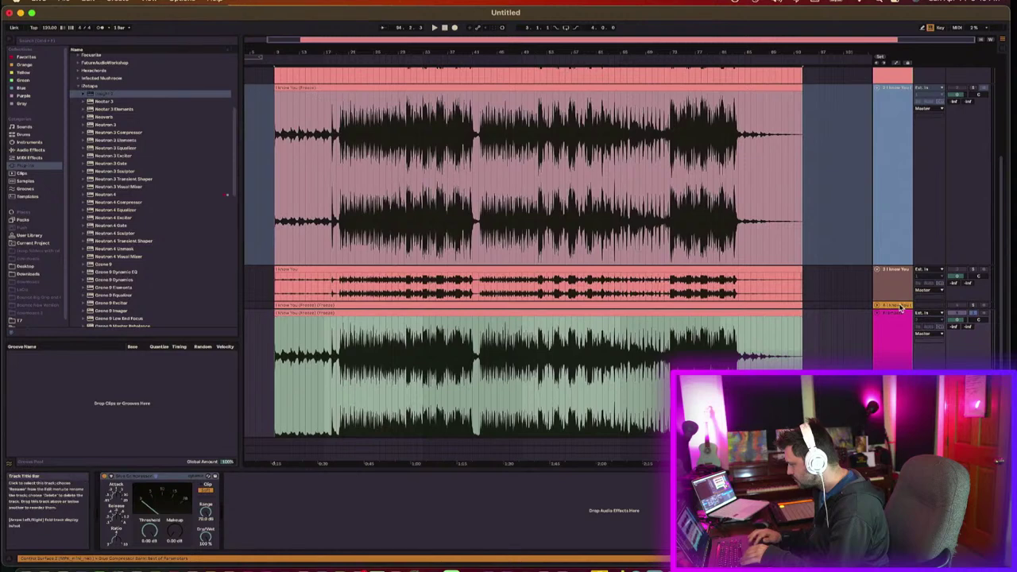
Step: Delete the folded track with the old compressed render above the Premaster track
click(901, 307)
click(901, 309)
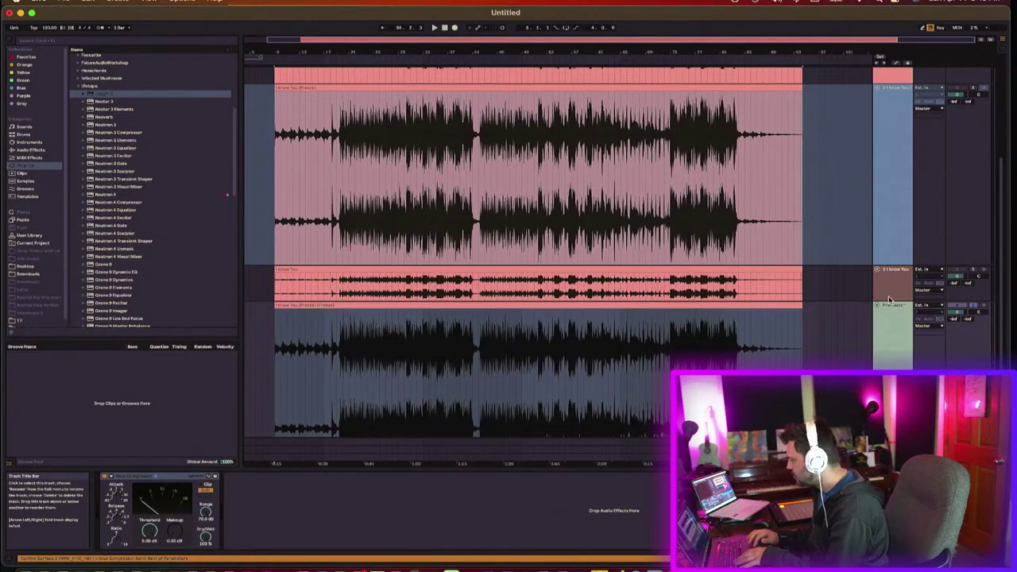
scroll(889, 299, down, 2)
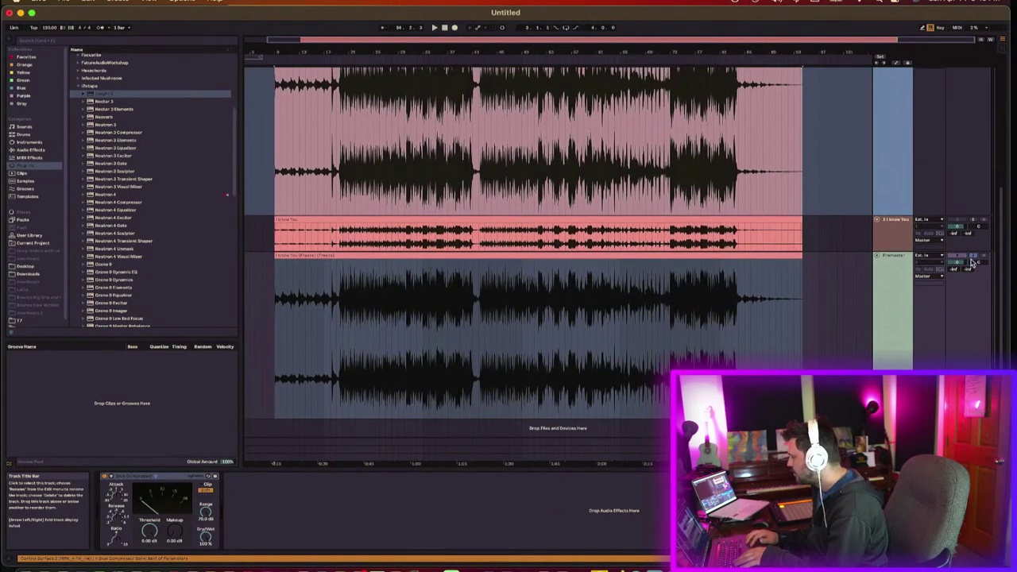
Step: Turn off warping on the new Premaster clip and set its warp mode to Complex Pro
click(387, 338)
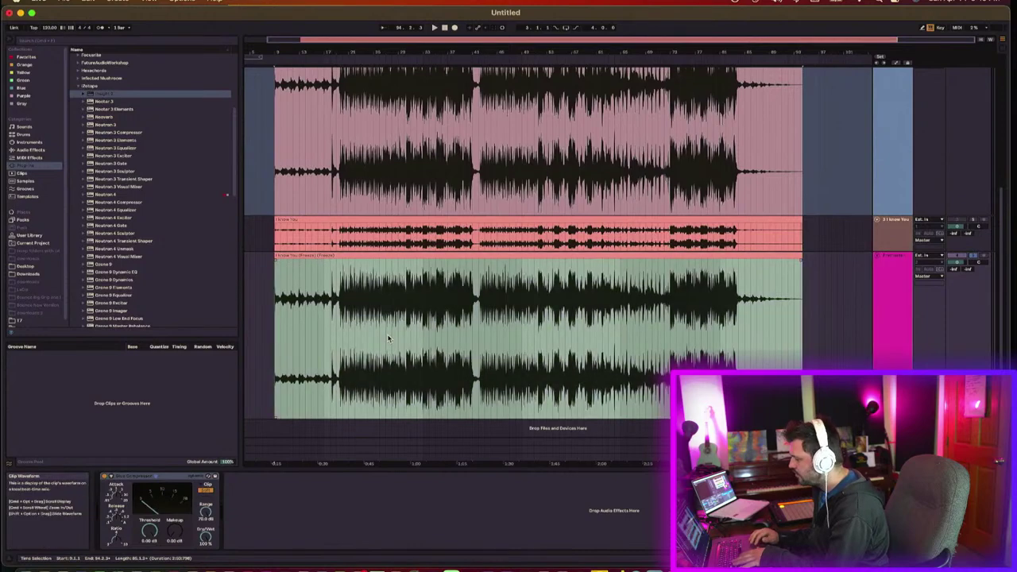
double_click(787, 254)
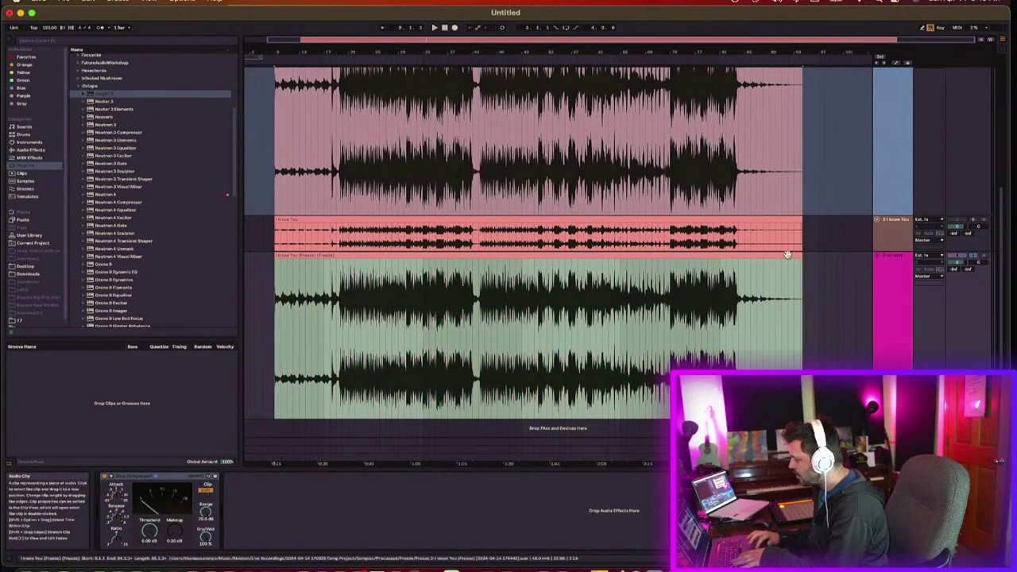
click(181, 473)
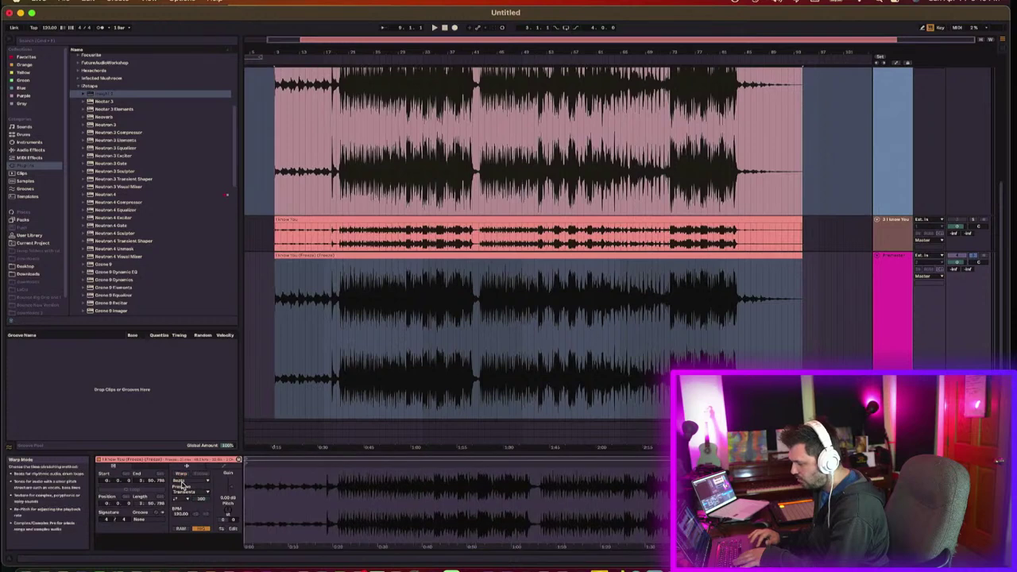
click(191, 480)
click(193, 519)
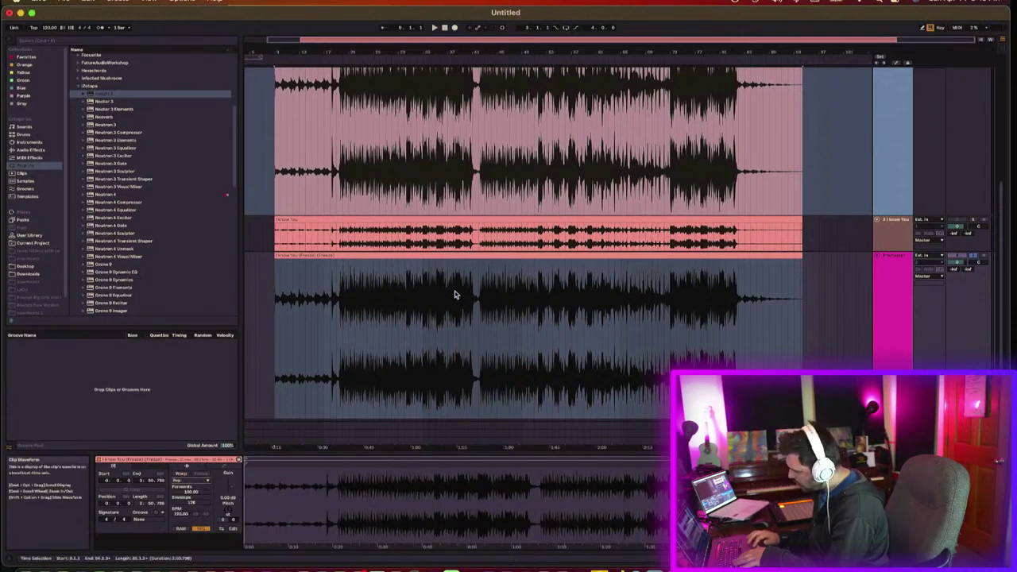
Step: Fold the unprocessed "3 I know You" track directly above the Premaster track
click(379, 318)
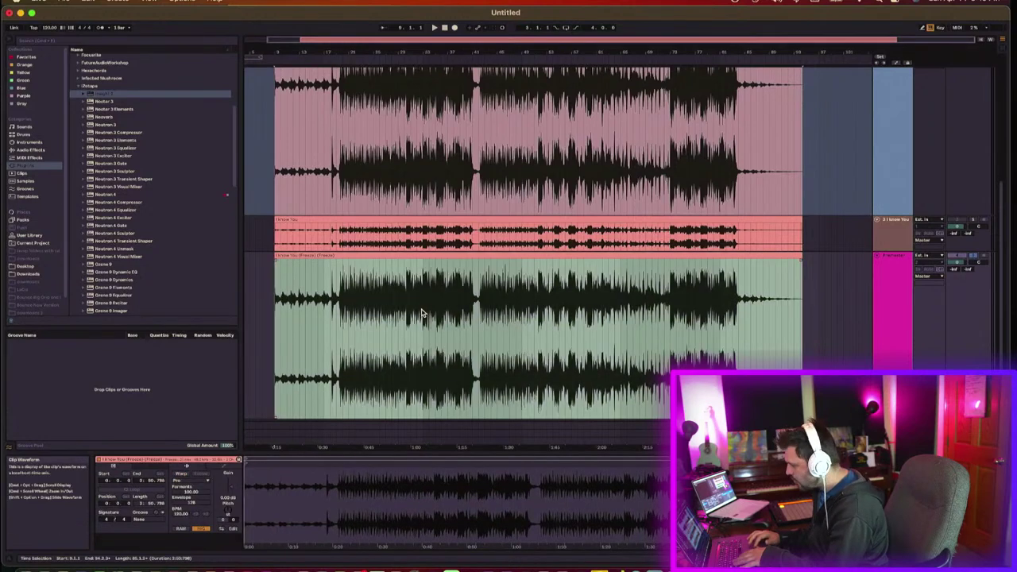
click(904, 285)
click(877, 220)
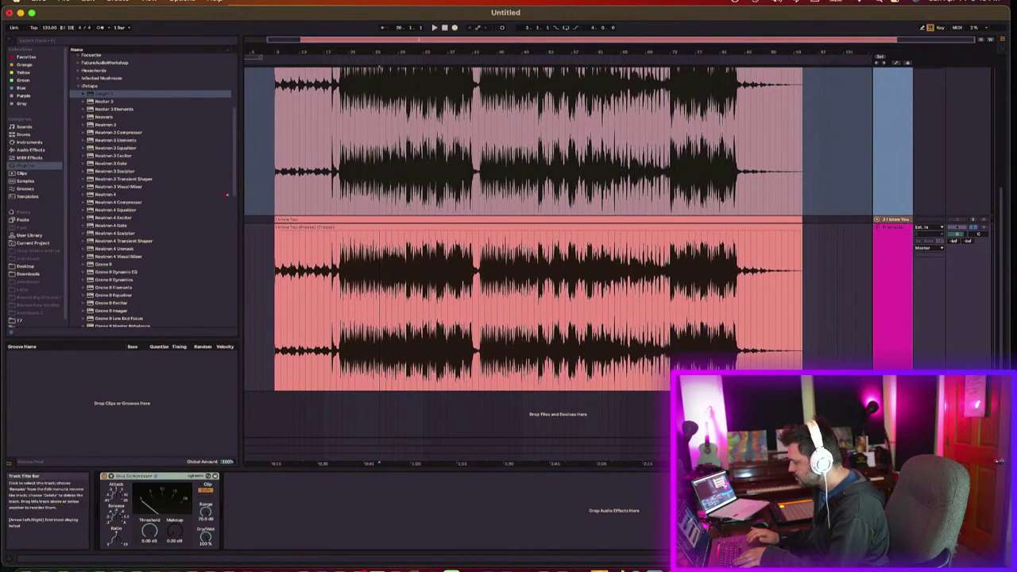
Step: Raise the gain of the Premaster clip to about 3 dB, checking its peaks in an enlarged waveform view
click(408, 226)
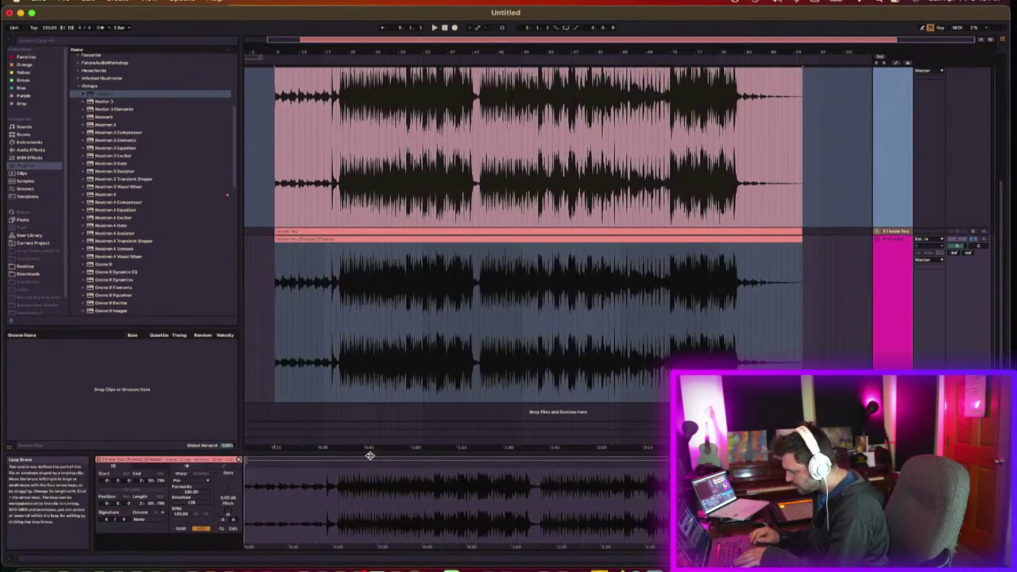
drag(370, 453, 396, 282)
scroll(395, 282, left, 15)
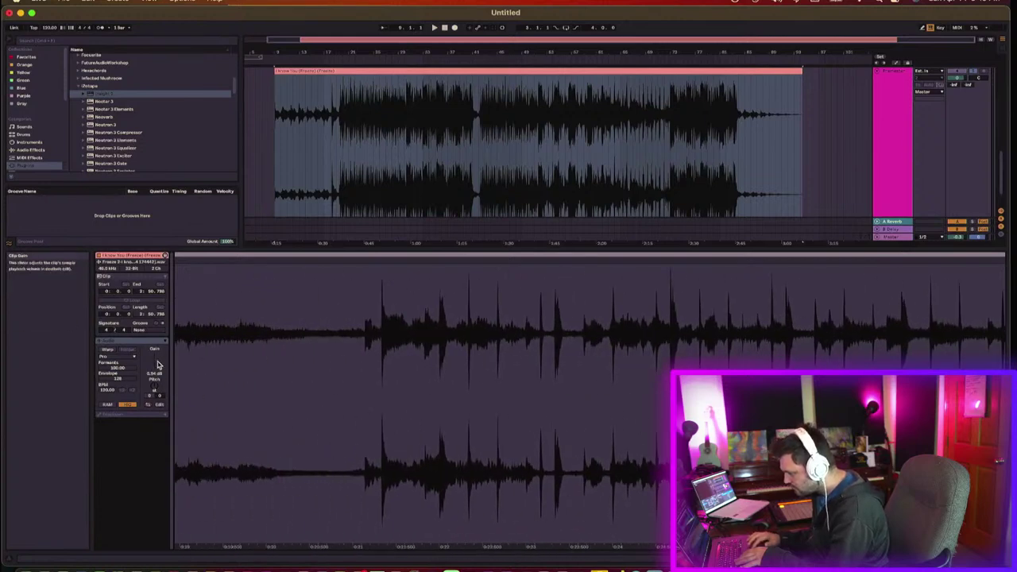
drag(159, 365, 157, 362)
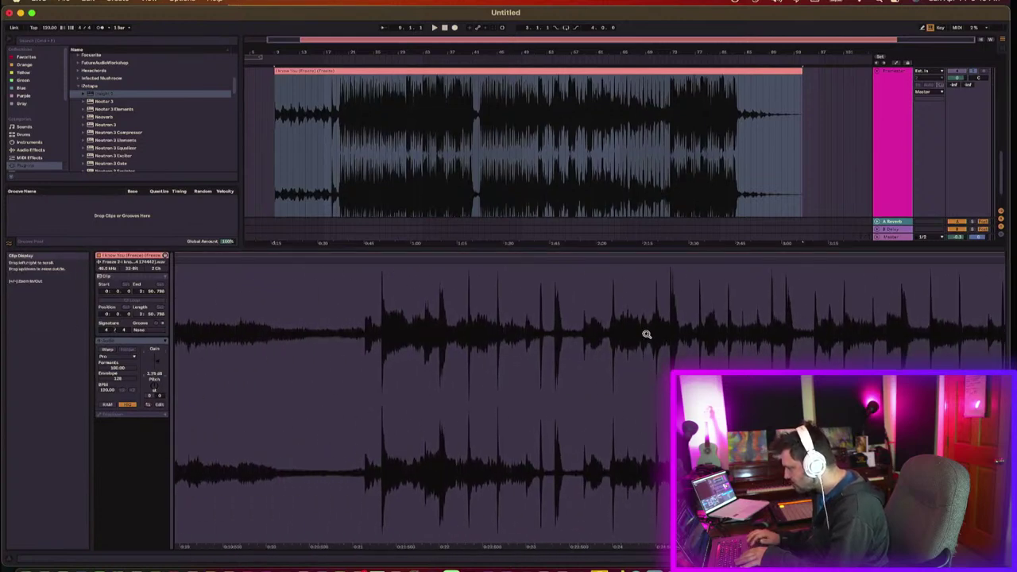
drag(632, 263, 377, 350)
scroll(430, 318, right, 3)
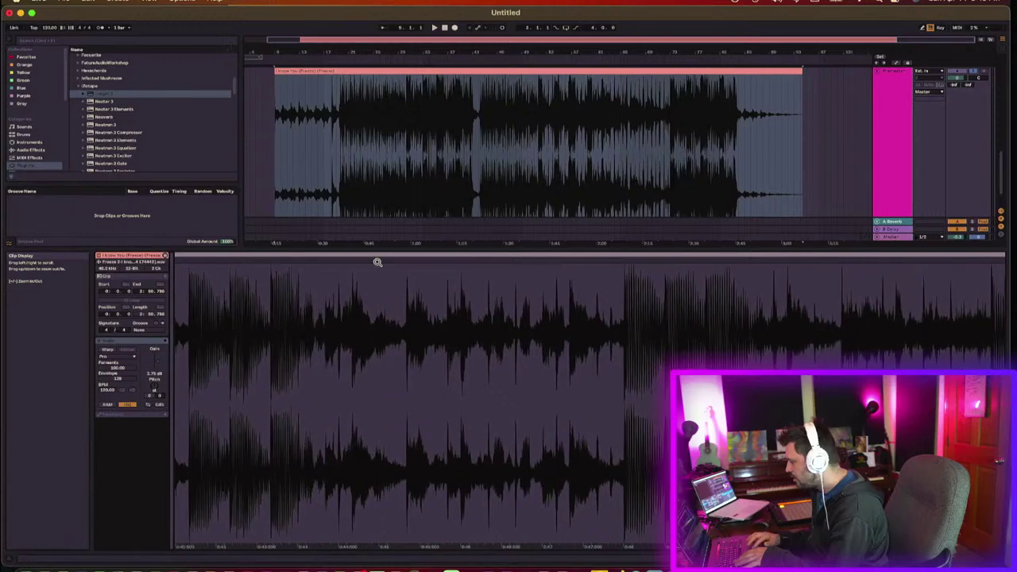
click(157, 363)
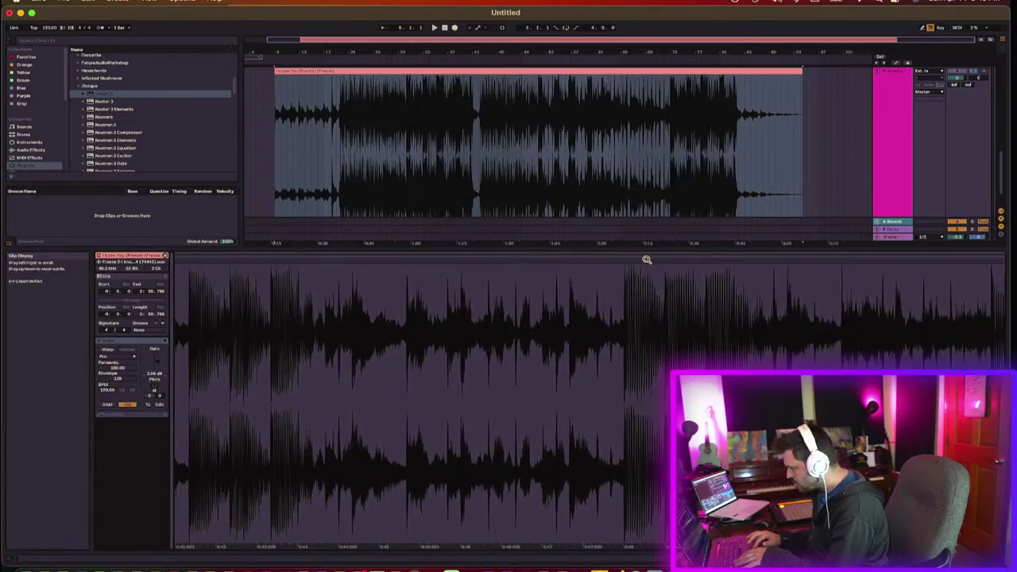
drag(646, 258, 645, 143)
scroll(495, 355, right, 1)
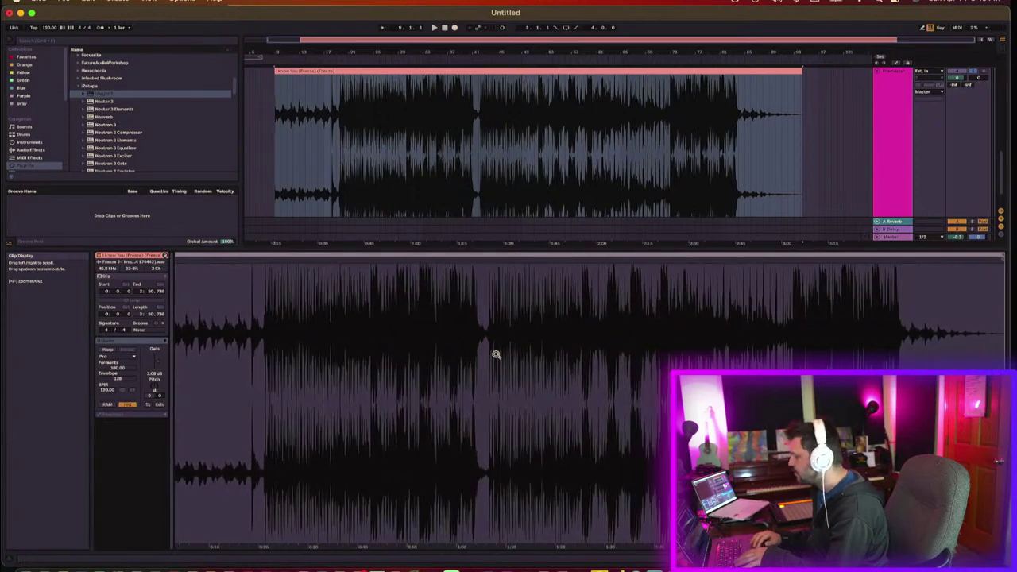
Step: Freeze the Premaster track
click(637, 94)
right_click(896, 156)
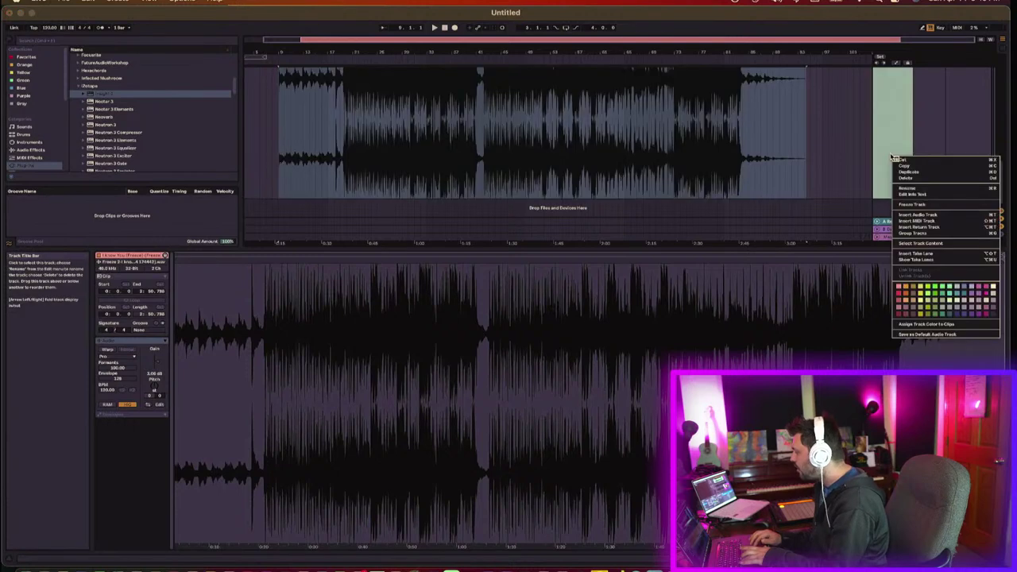
click(915, 211)
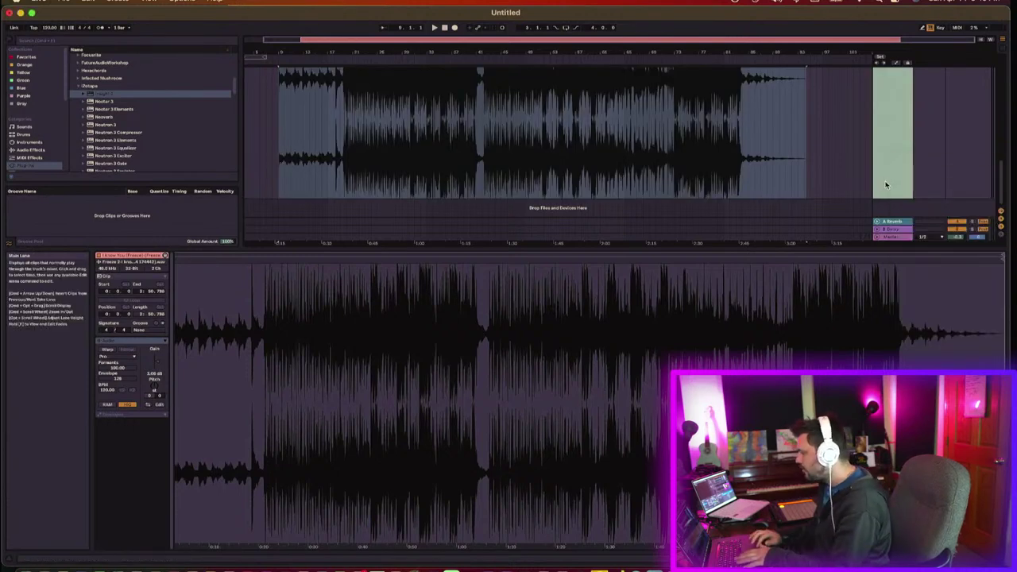
scroll(887, 181, up, 3)
right_click(887, 180)
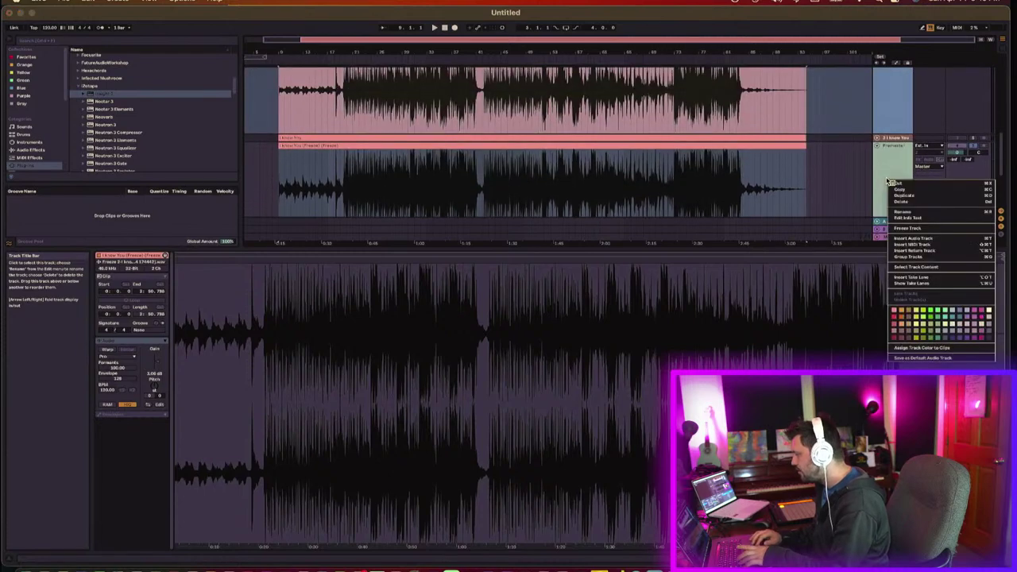
click(912, 233)
right_click(895, 205)
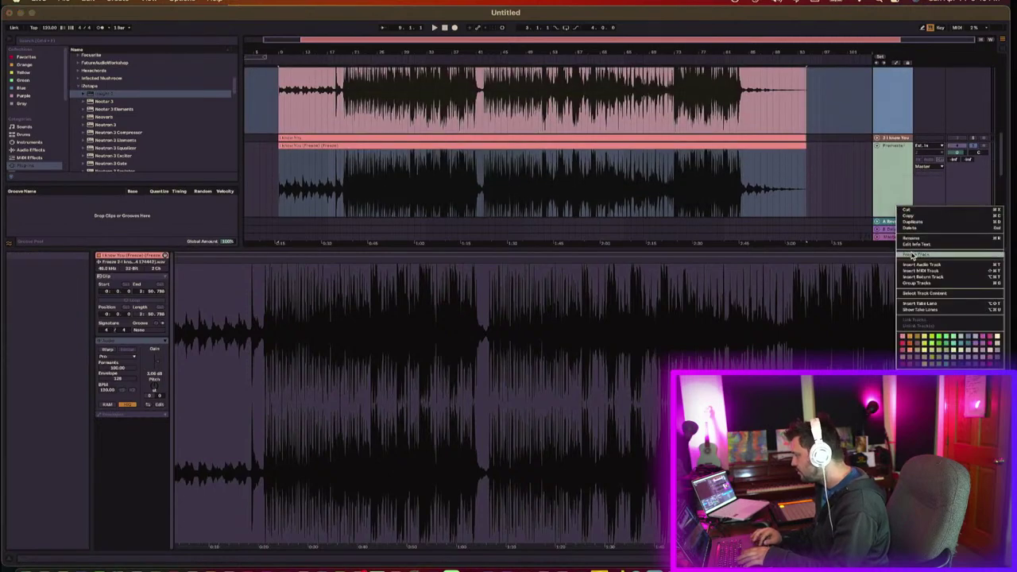
click(912, 253)
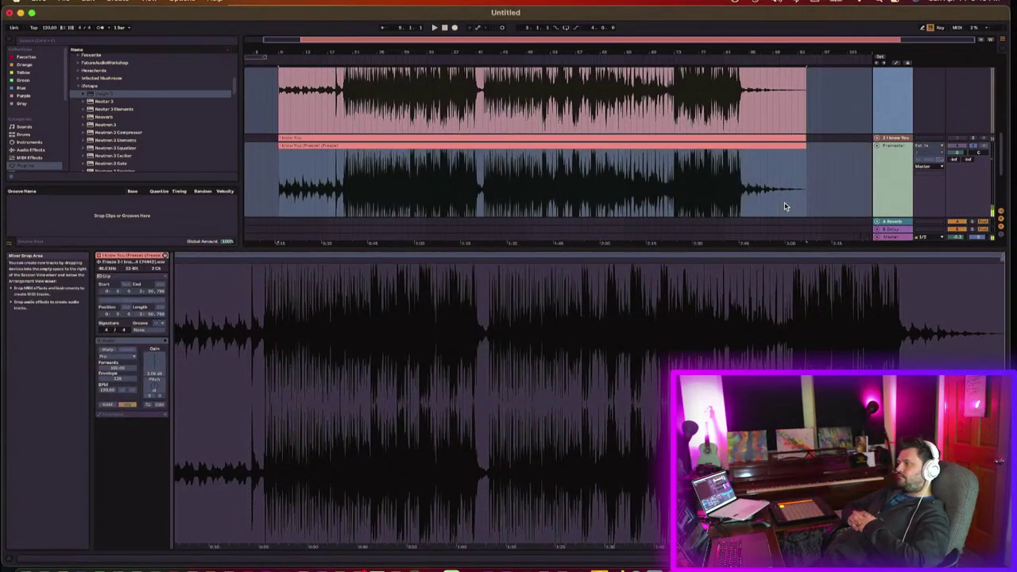
Step: Fold all three tracks above the Premaster track and select the first one
click(883, 193)
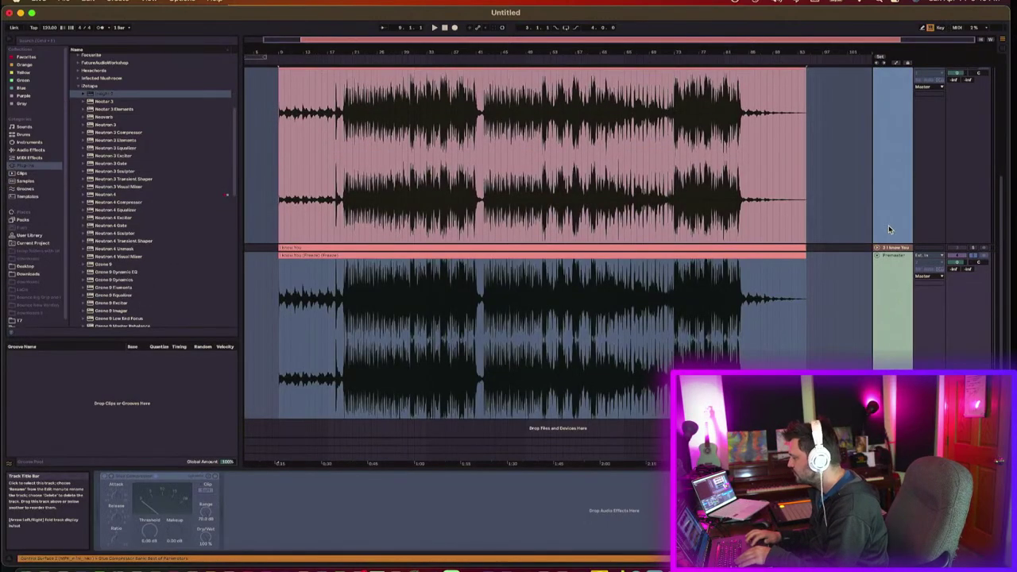
click(874, 242)
click(877, 247)
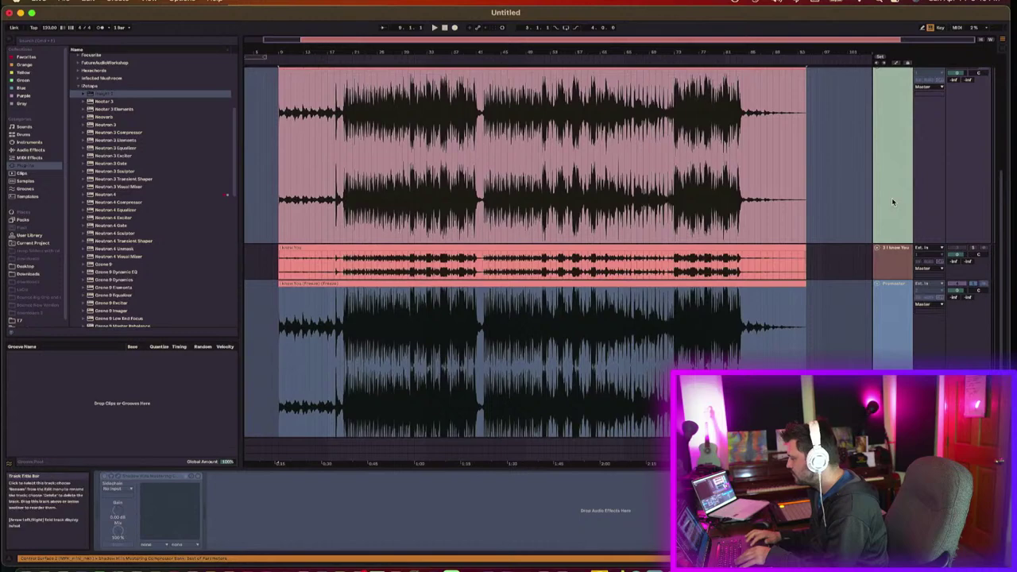
scroll(892, 196, up, 4)
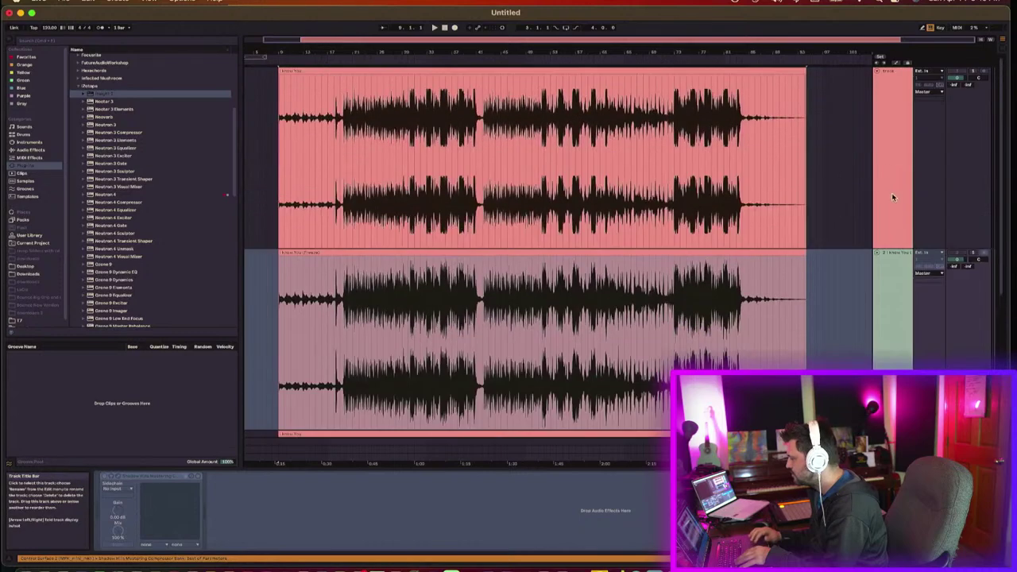
click(877, 71)
click(877, 79)
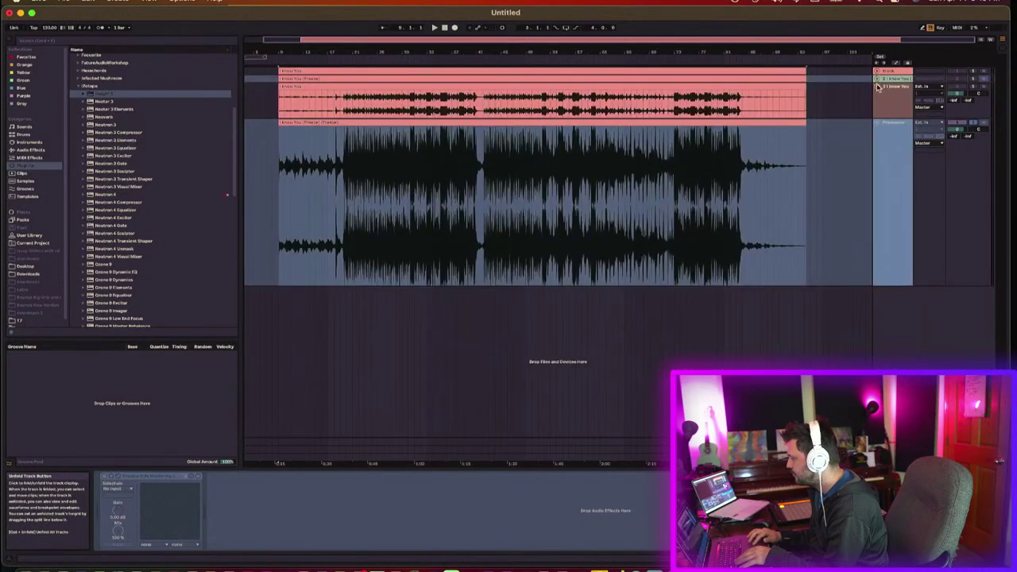
click(877, 87)
click(889, 72)
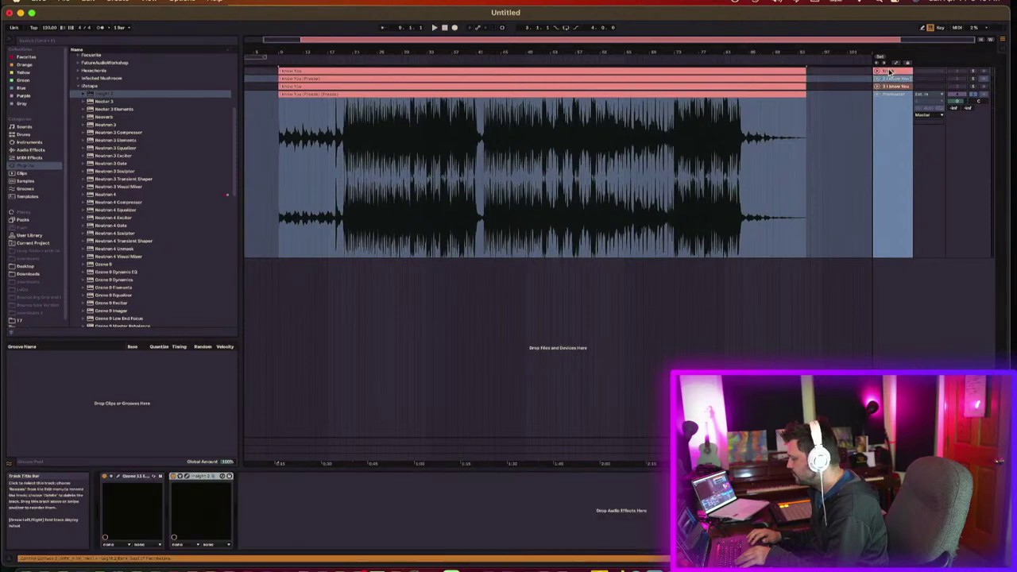
Step: Copy the frozen Premaster clip onto a new audio track below at the same position and make that track taller
click(889, 104)
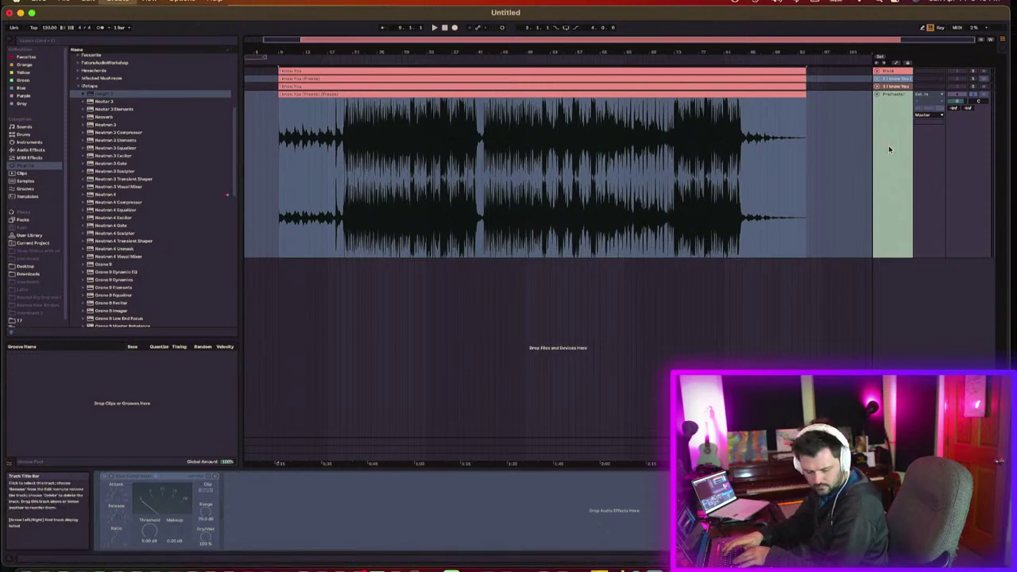
key(super+t)
drag(759, 93, 760, 284)
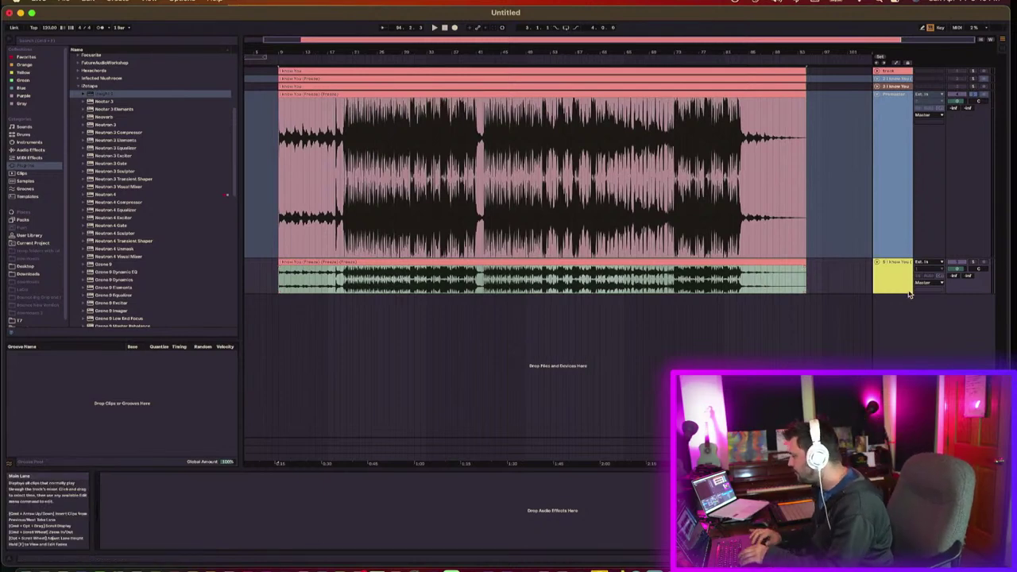
drag(892, 293, 893, 401)
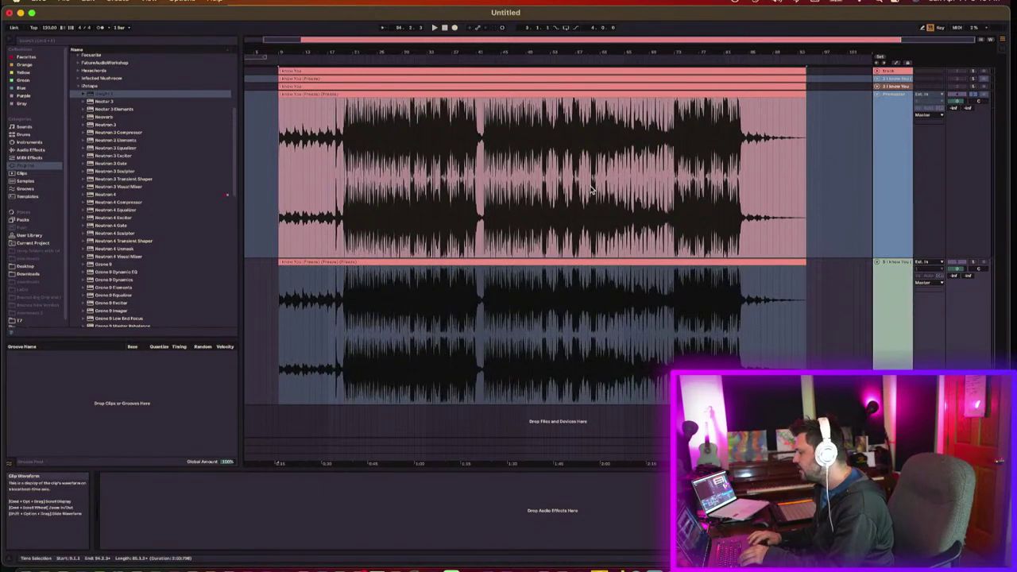
Step: Play and compare both waveforms closely around bar 34 and lower the gain of the copied clip
click(431, 60)
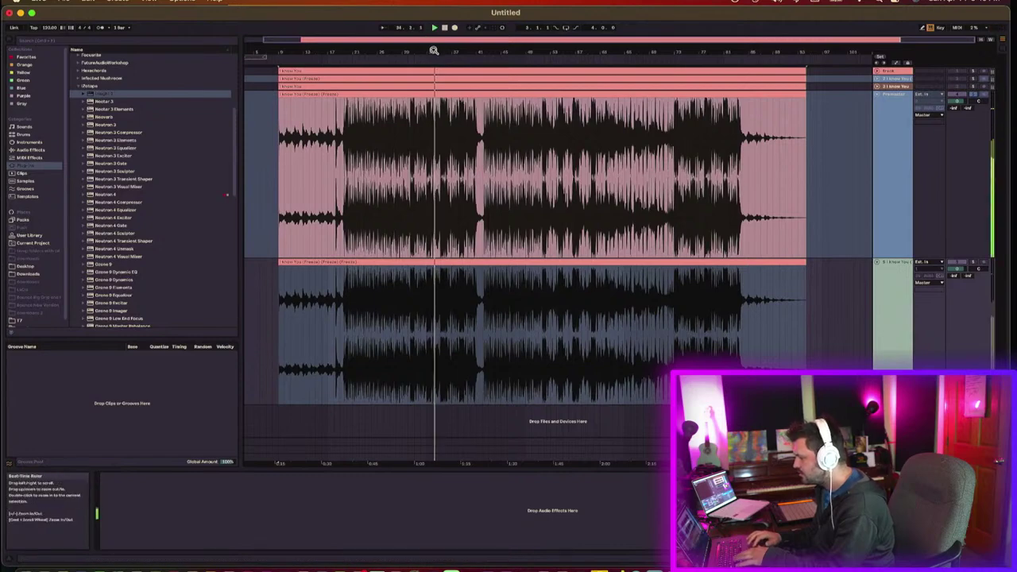
drag(434, 51, 444, 175)
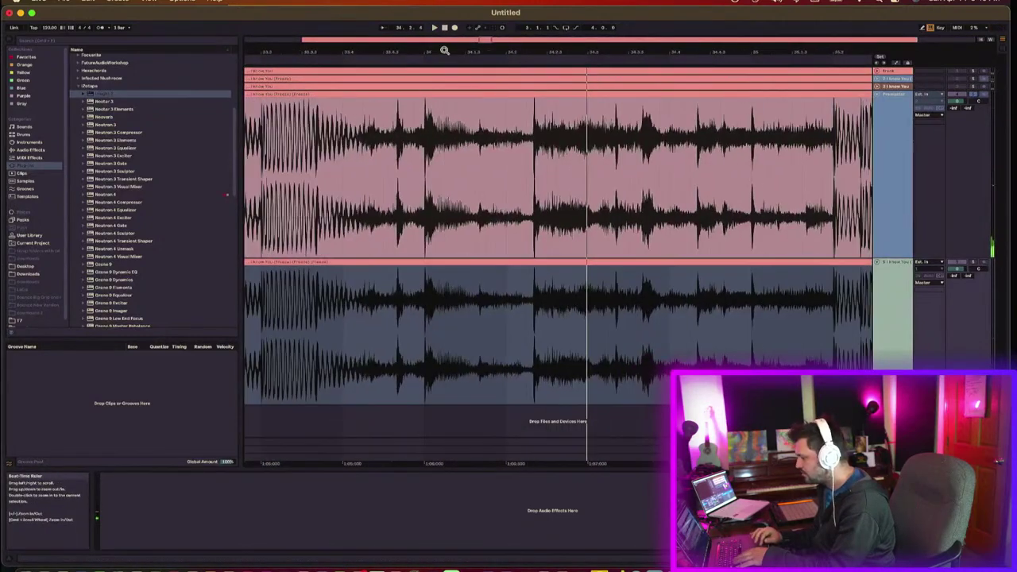
double_click(385, 264)
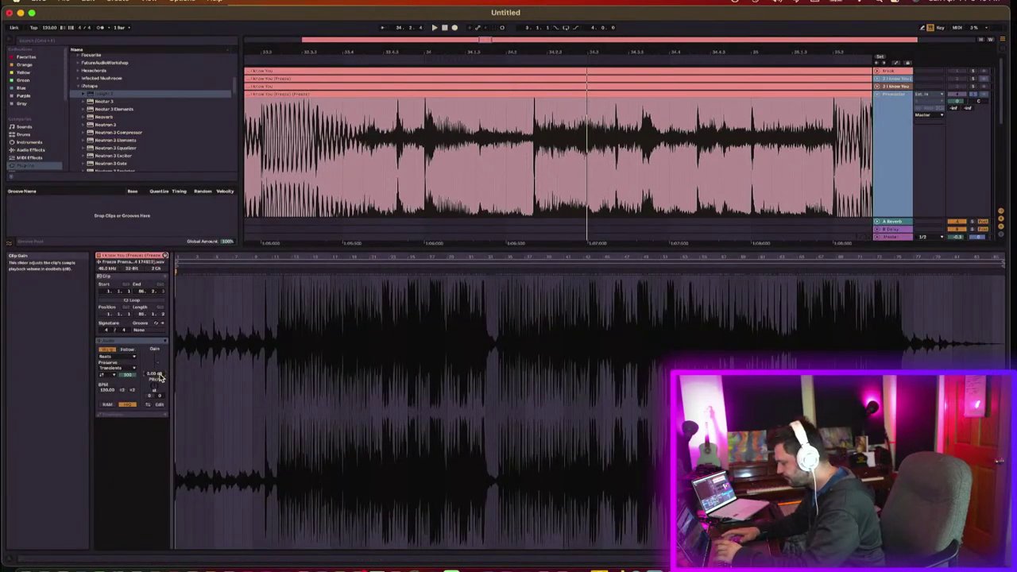
drag(159, 377, 159, 389)
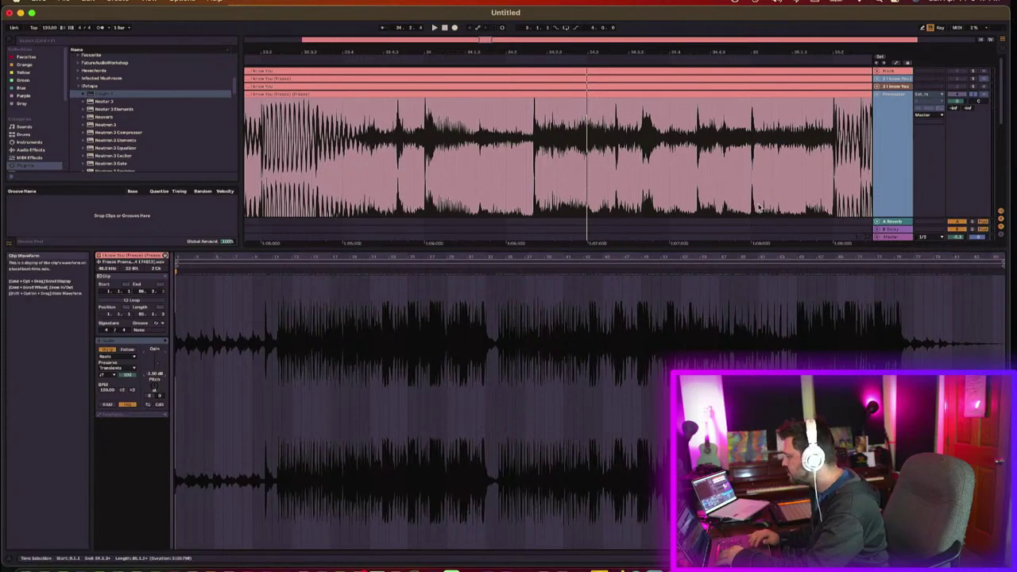
Step: Shrink the clip view, show the whole song in the arrangement, and fold and deactivate the Premaster track
scroll(756, 204, down, 5)
scroll(843, 161, up, 2)
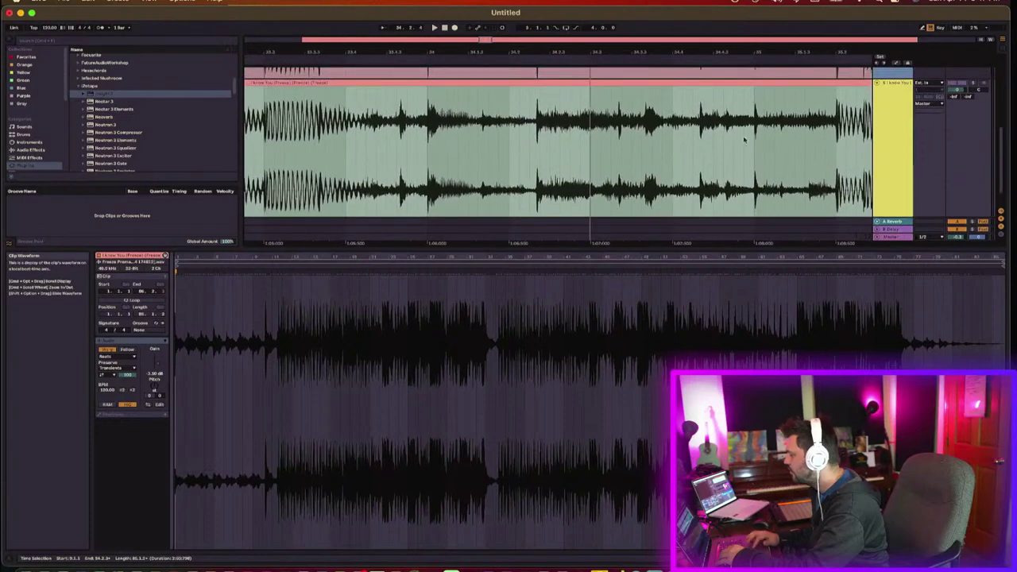
drag(574, 52, 452, 54)
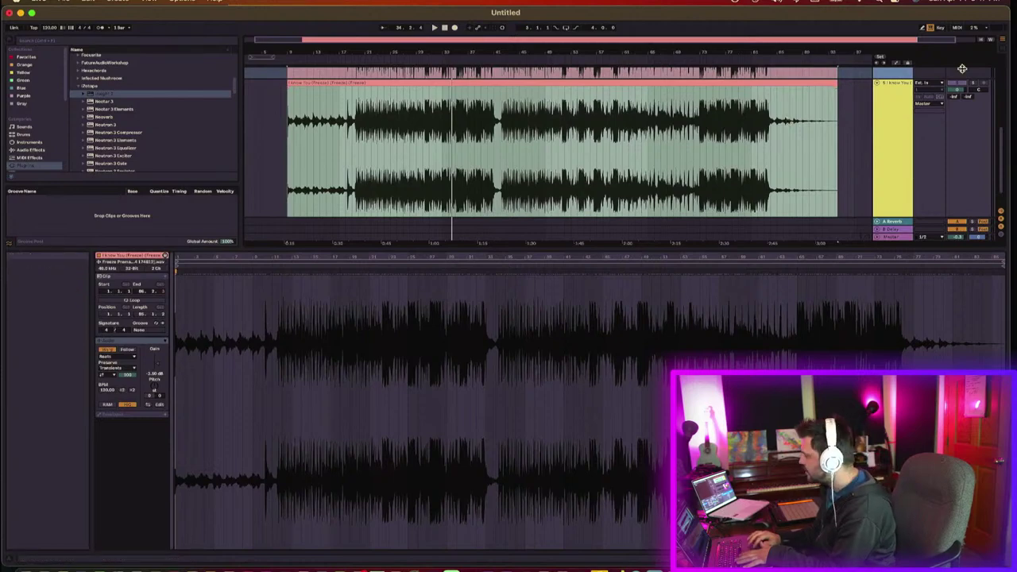
drag(853, 248, 853, 434)
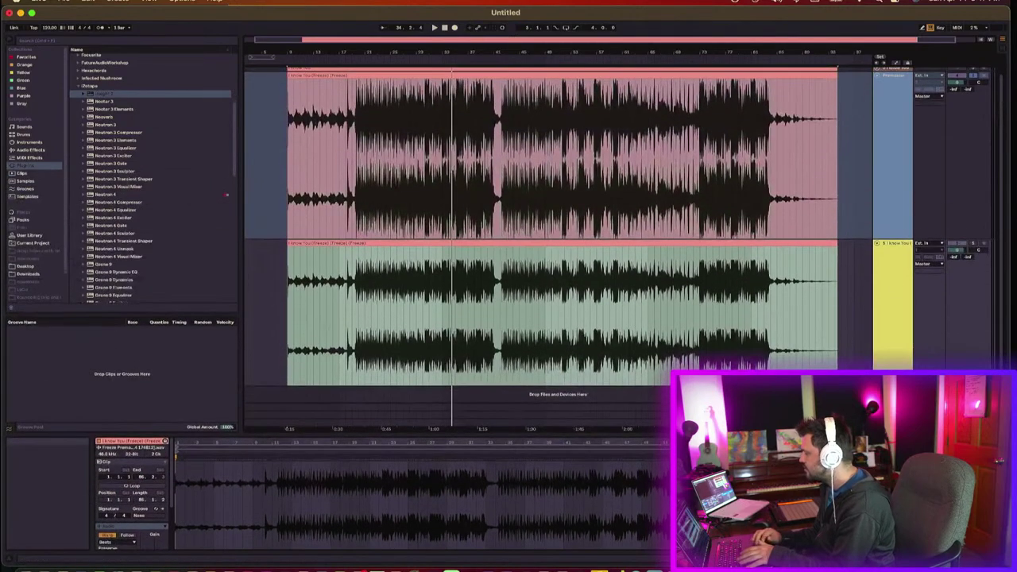
click(877, 75)
click(960, 99)
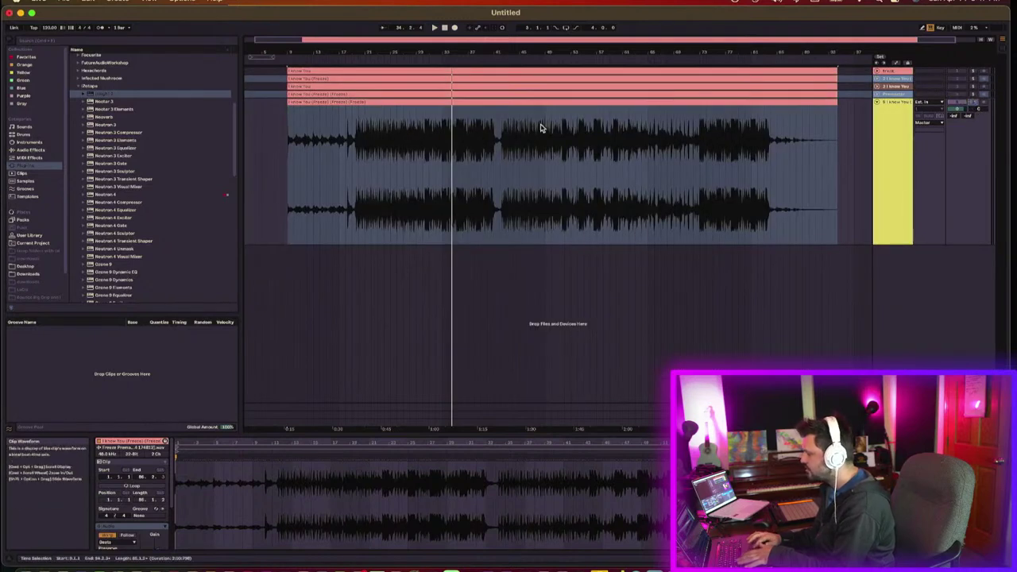
Step: Show the master track's effects and play the copied clip from about bar 26
click(368, 204)
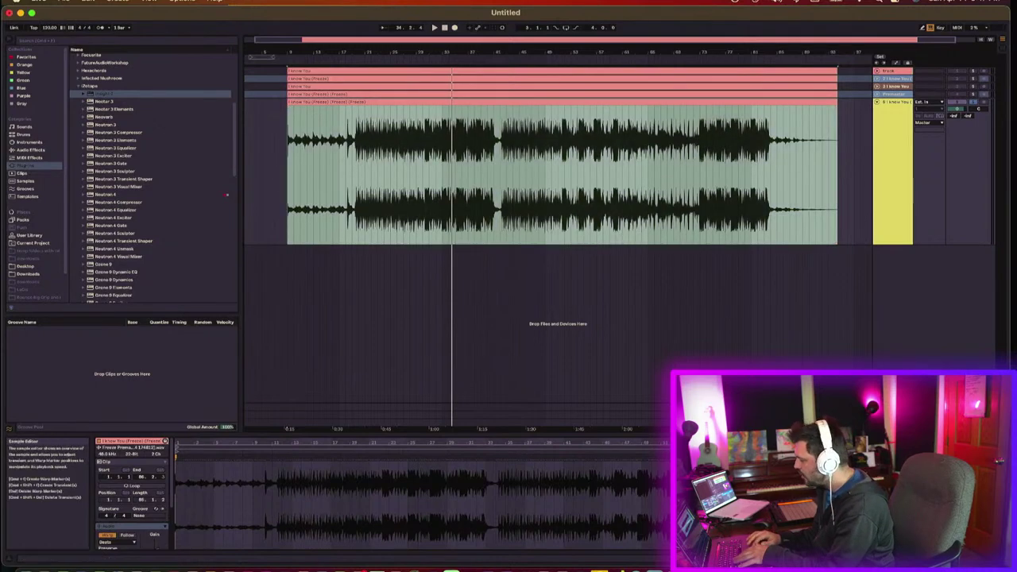
click(892, 411)
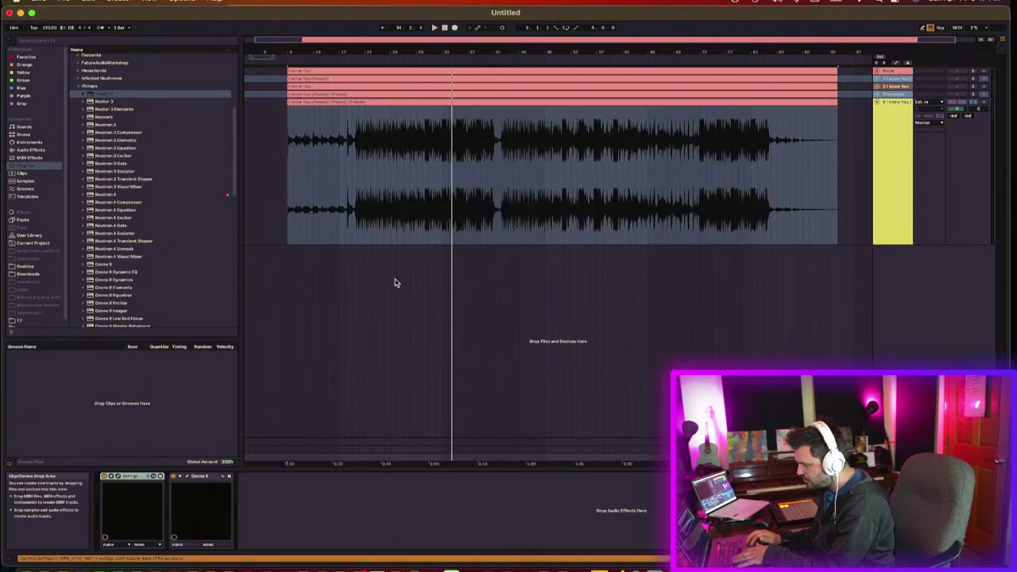
click(395, 230)
click(396, 230)
key(space)
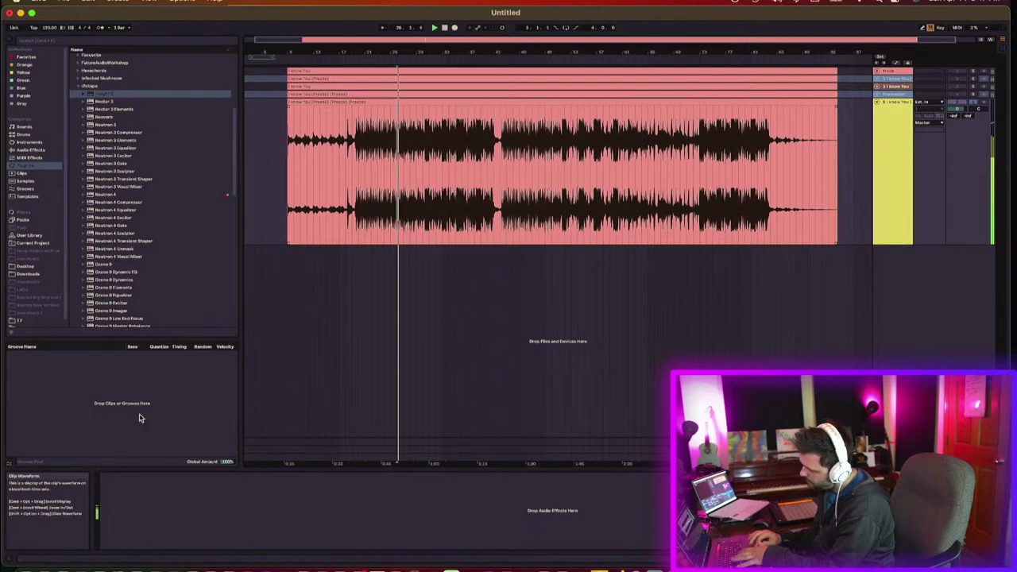
Step: Open the Vertigo VSM-3 plug-in on the master track to examine its settings during playback
click(904, 224)
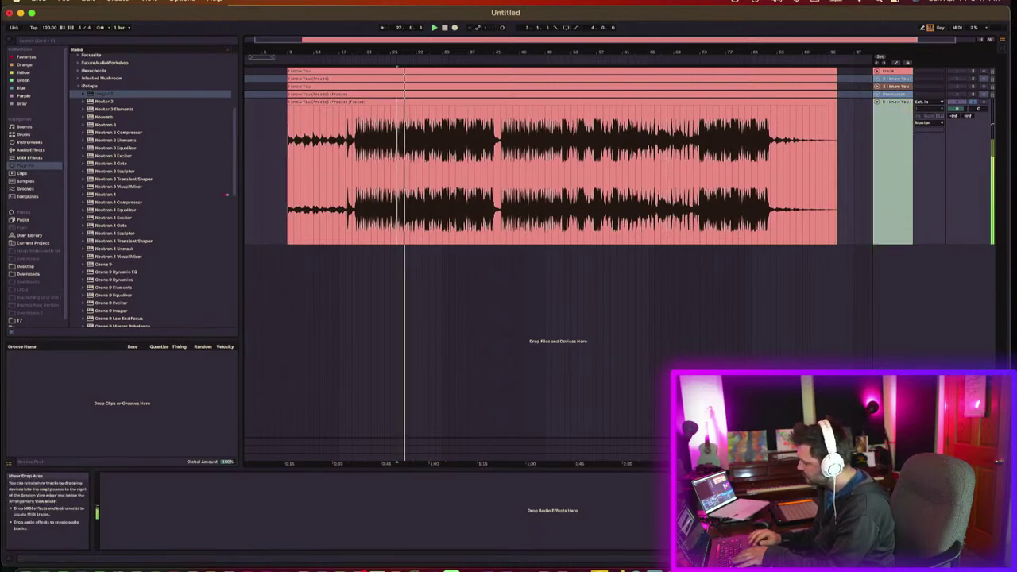
click(892, 452)
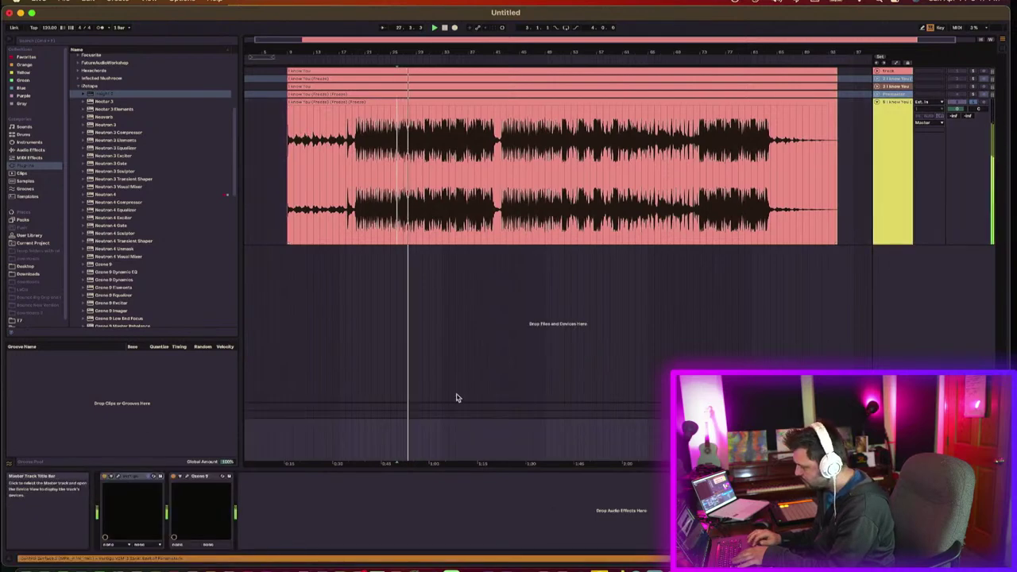
click(118, 477)
click(64, 198)
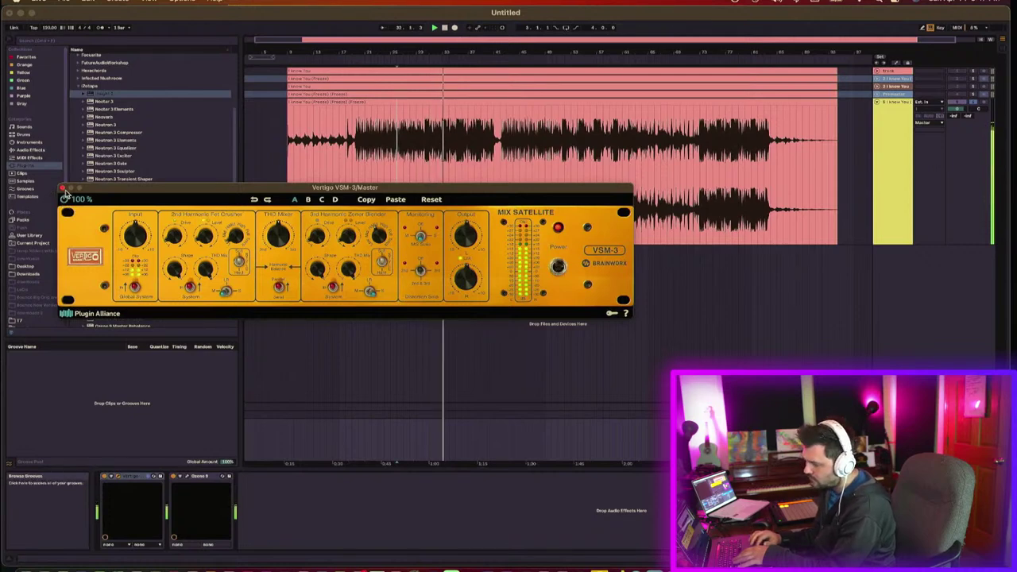
Step: Close the VSM-3 and start Ozone 9's Master Assistant with Modern modules, Manual loudness, High intensity and Streaming destination
click(62, 189)
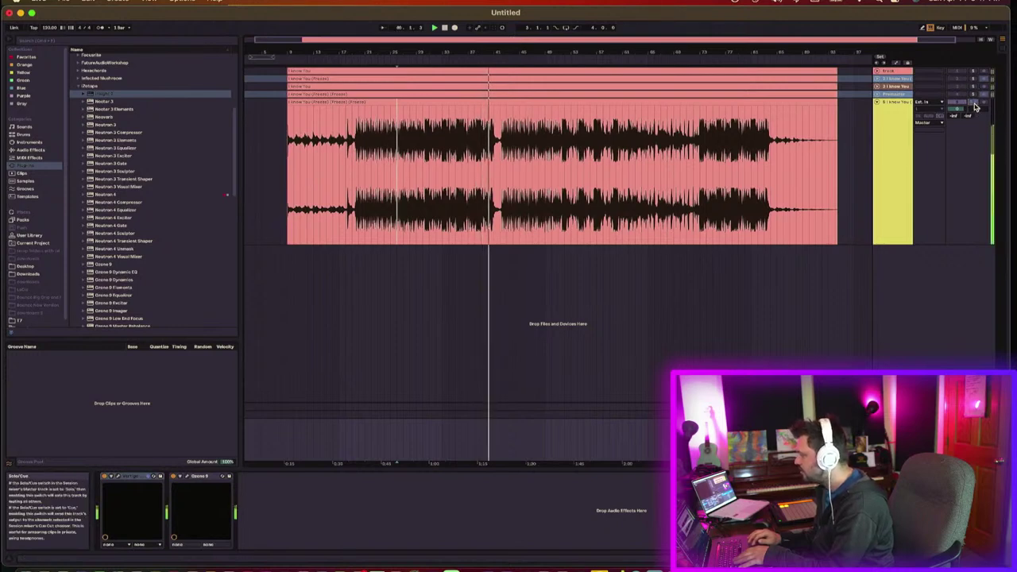
click(898, 87)
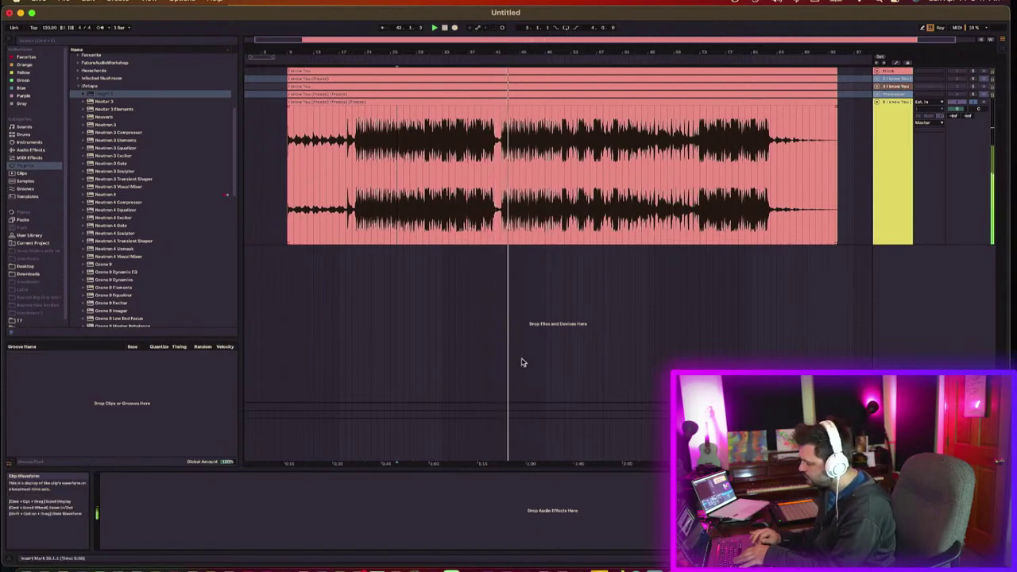
click(889, 94)
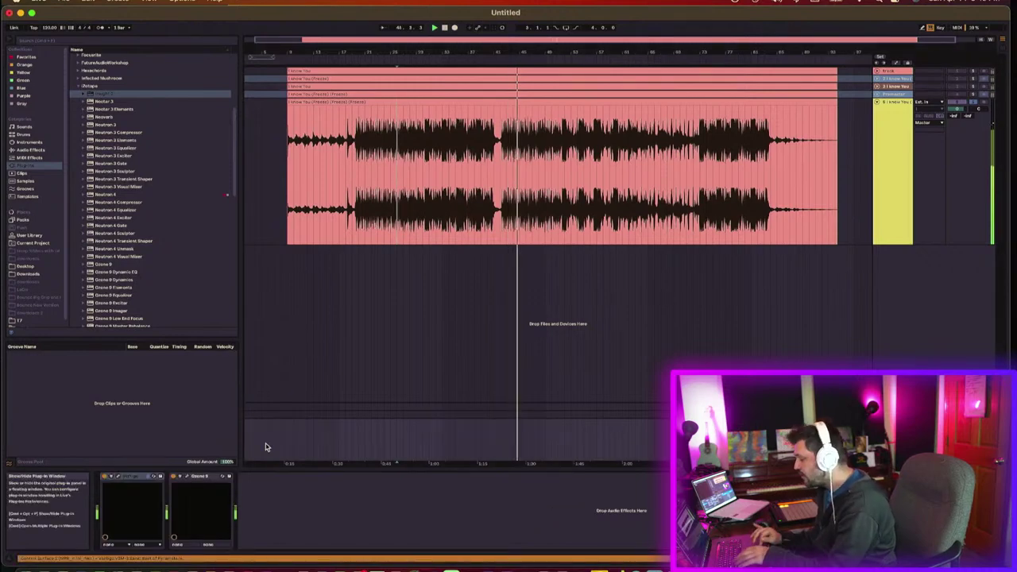
key(super+alt+p)
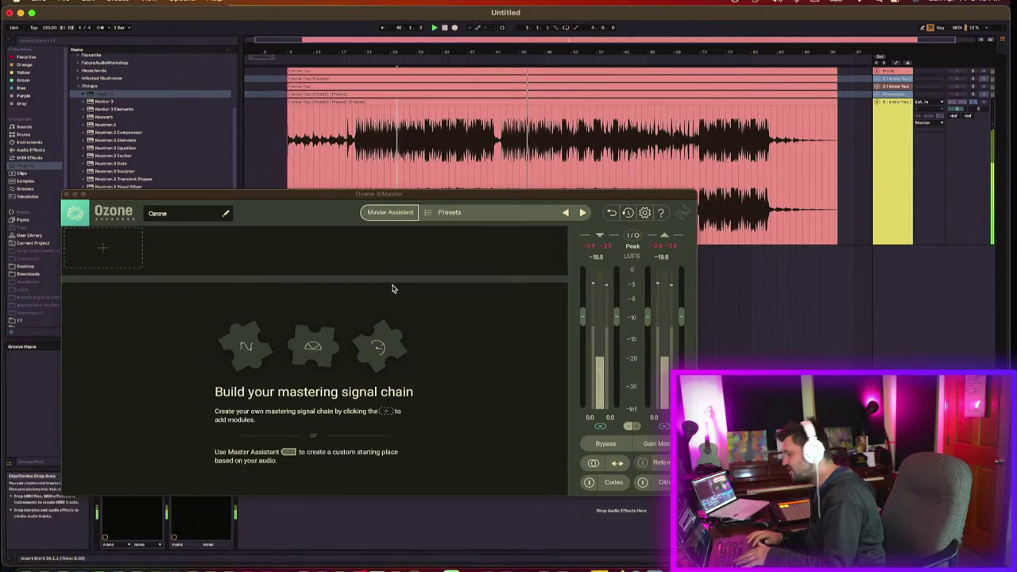
click(367, 216)
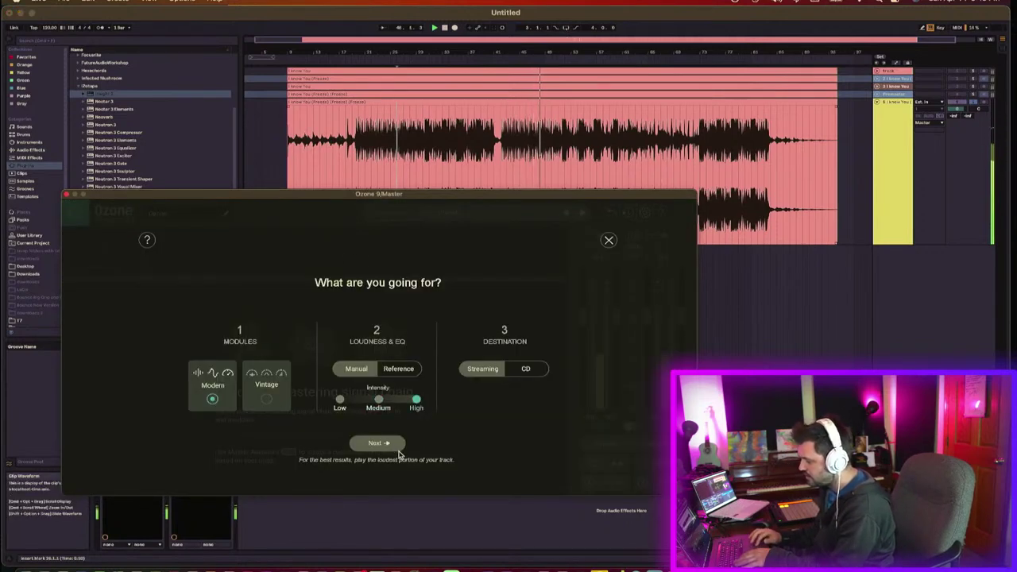
click(395, 448)
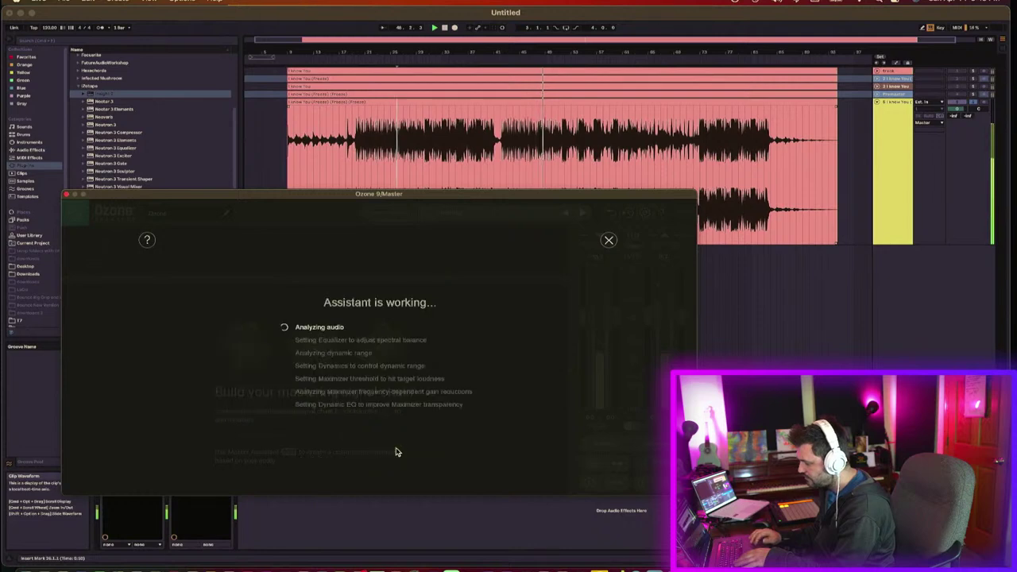
Step: Replay the song from bar 31 for the Master Assistant's analysis and accept its suggested chain
click(429, 147)
key(space)
key(space)
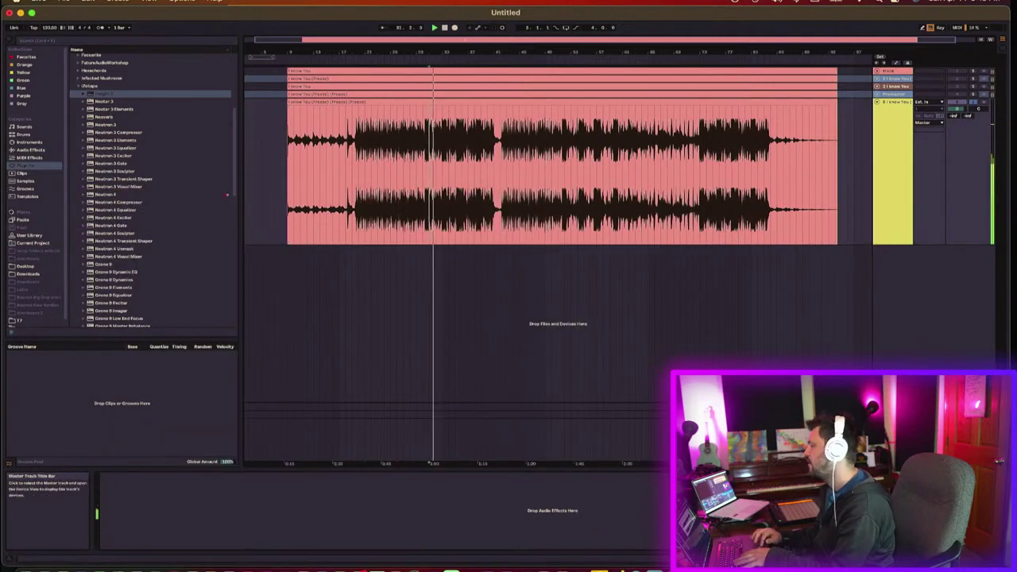
click(893, 423)
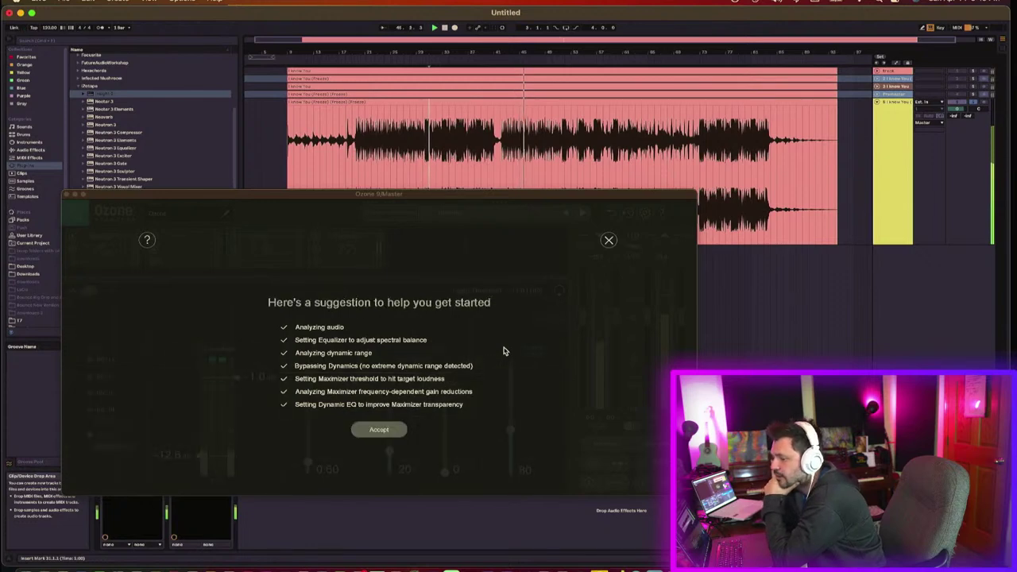
click(371, 429)
Step: Review Ozone's Dynamic EQ and set the Maximizer's IRC IV mode to Transient
click(268, 245)
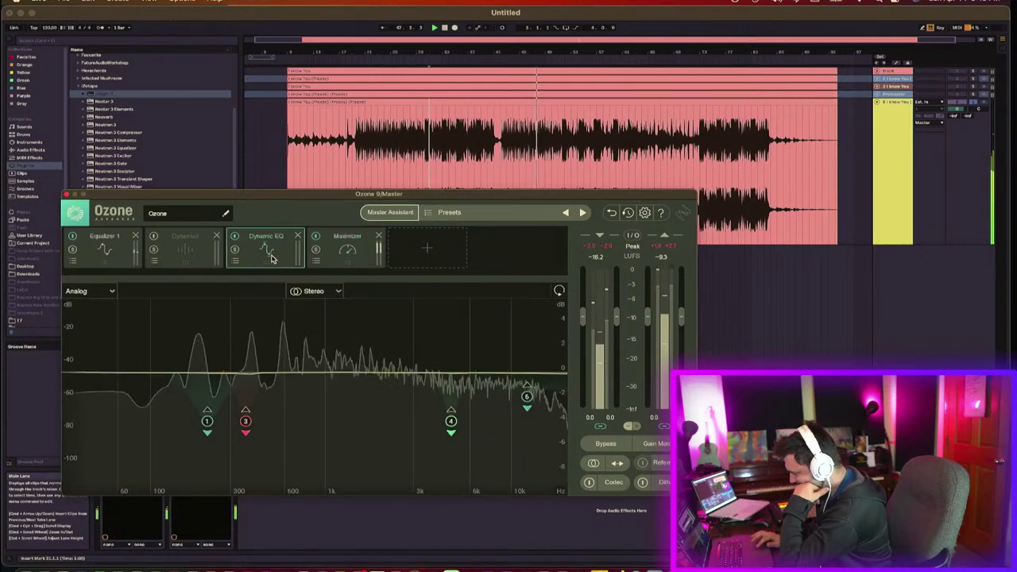
click(366, 246)
click(115, 446)
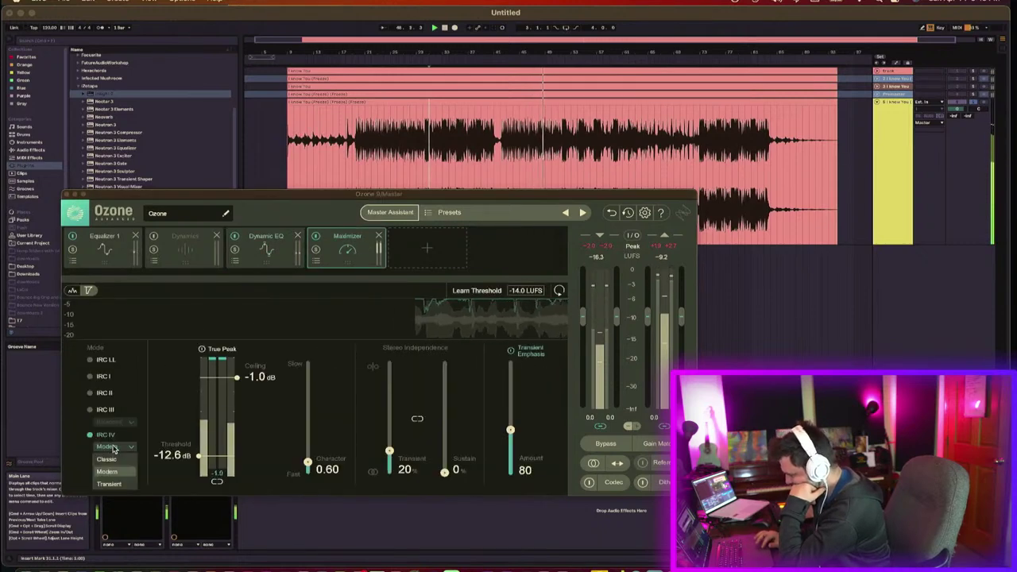
click(112, 484)
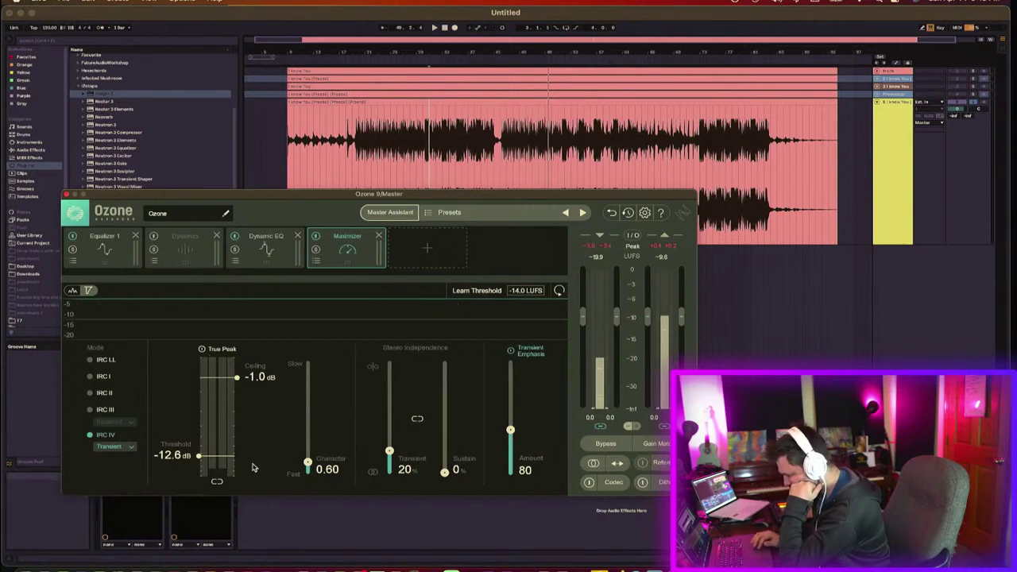
Step: Flatten the low shelf in Ozone's Equalizer 1 to 0.0 dB during playback and close the plug-in window
key(space)
click(114, 256)
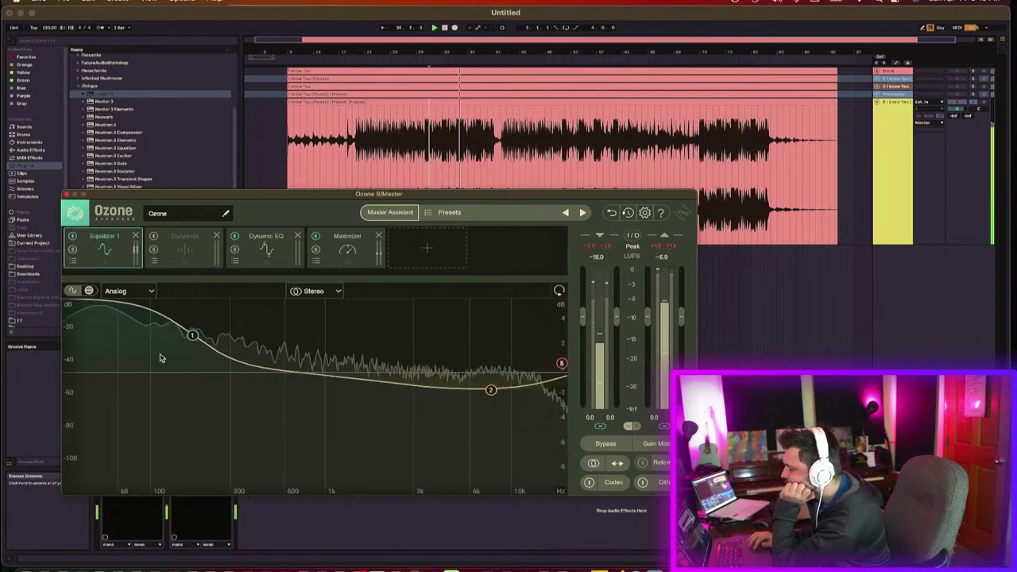
drag(192, 336, 196, 379)
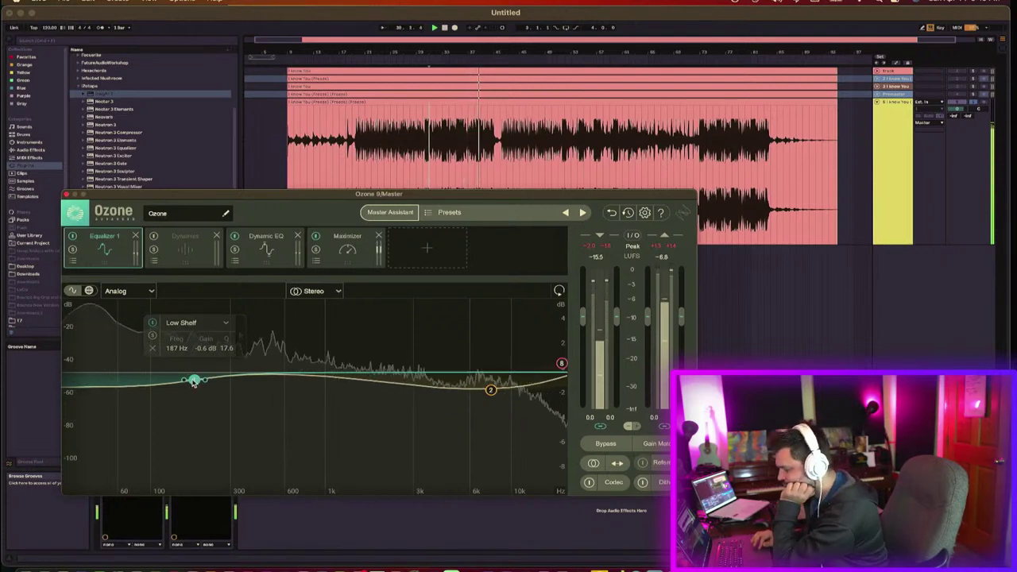
drag(194, 380, 193, 372)
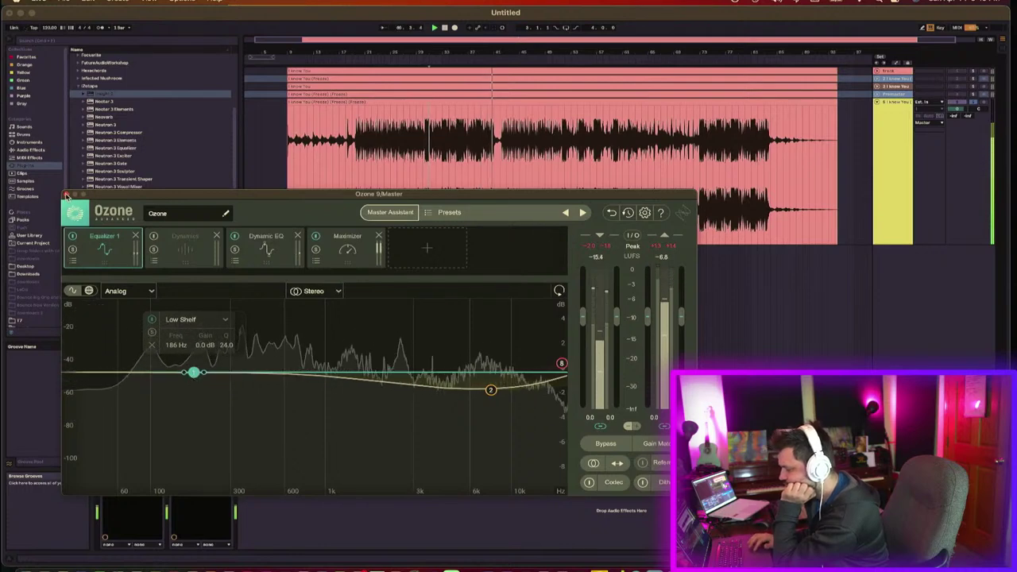
click(67, 195)
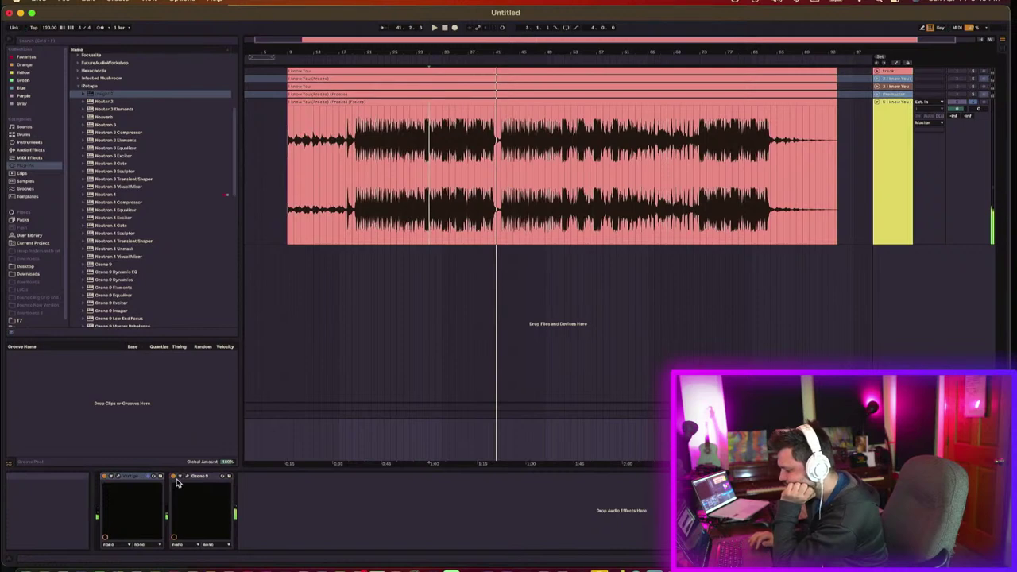
Step: Add Plugin Alliance's Dangerous BAX EQ Mix to the master track between Vertigo VSM-3 and Ozone 9
scroll(121, 281, down, 10)
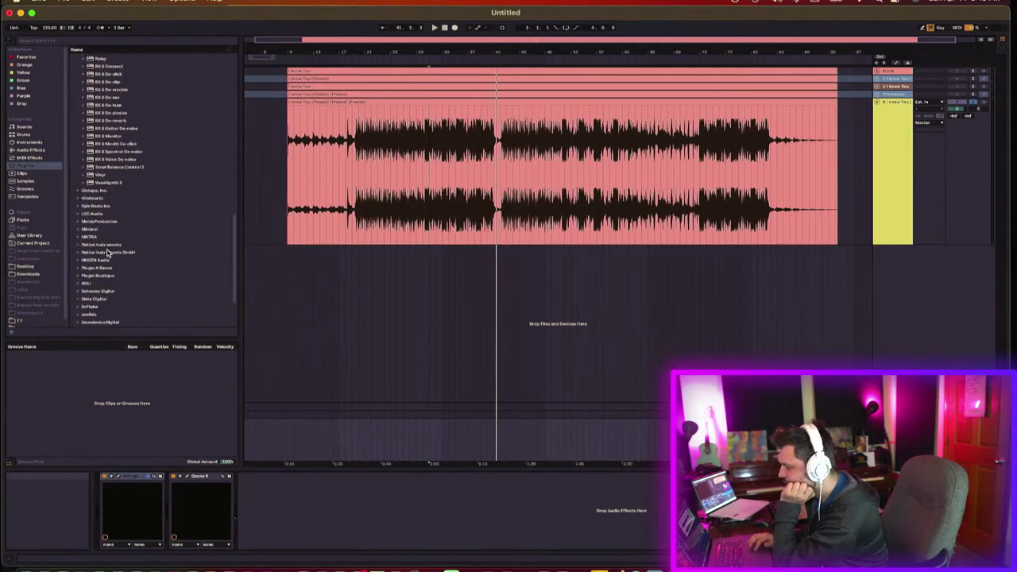
click(81, 269)
scroll(121, 247, down, 3)
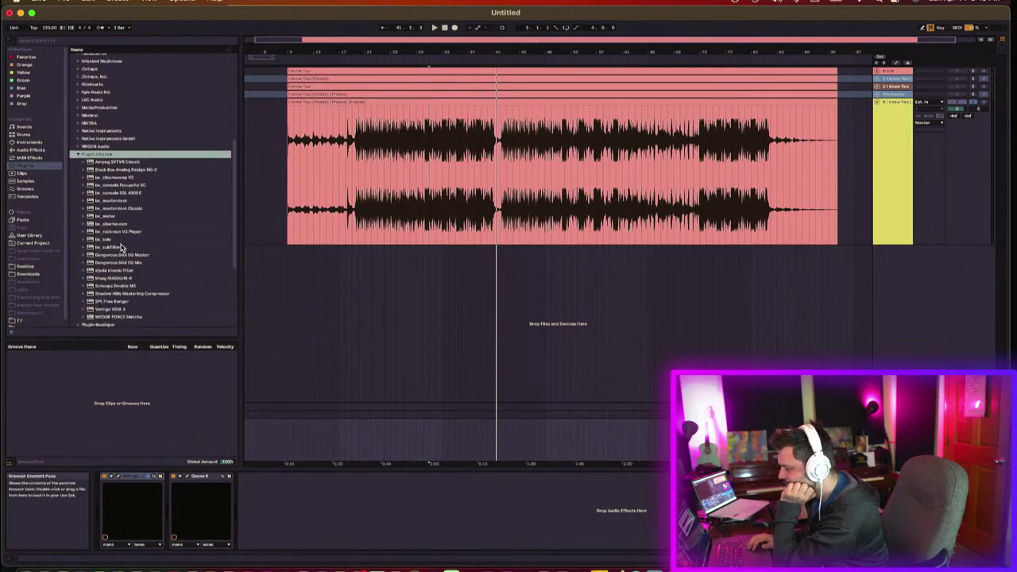
drag(124, 263, 162, 482)
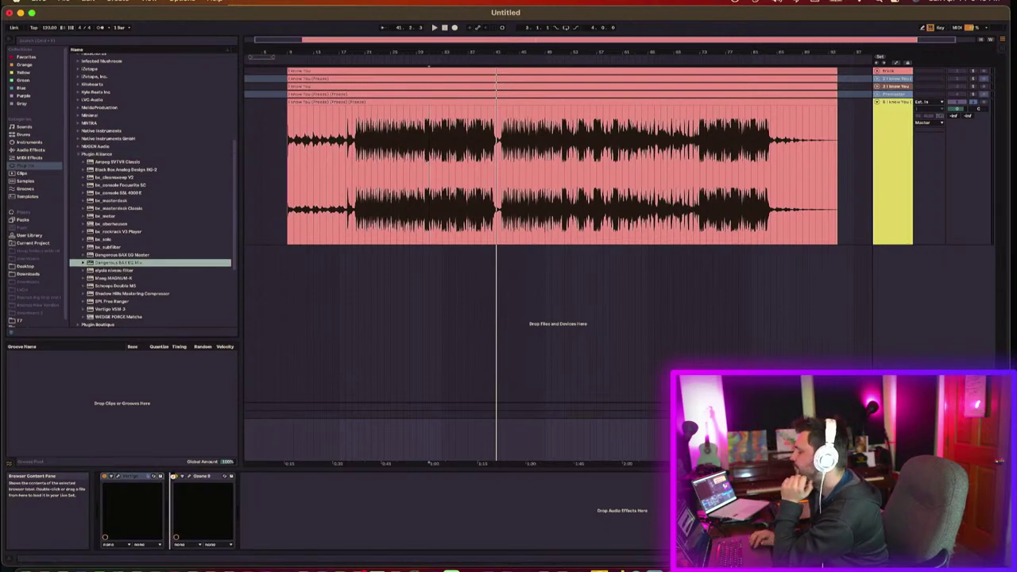
drag(377, 100, 376, 101)
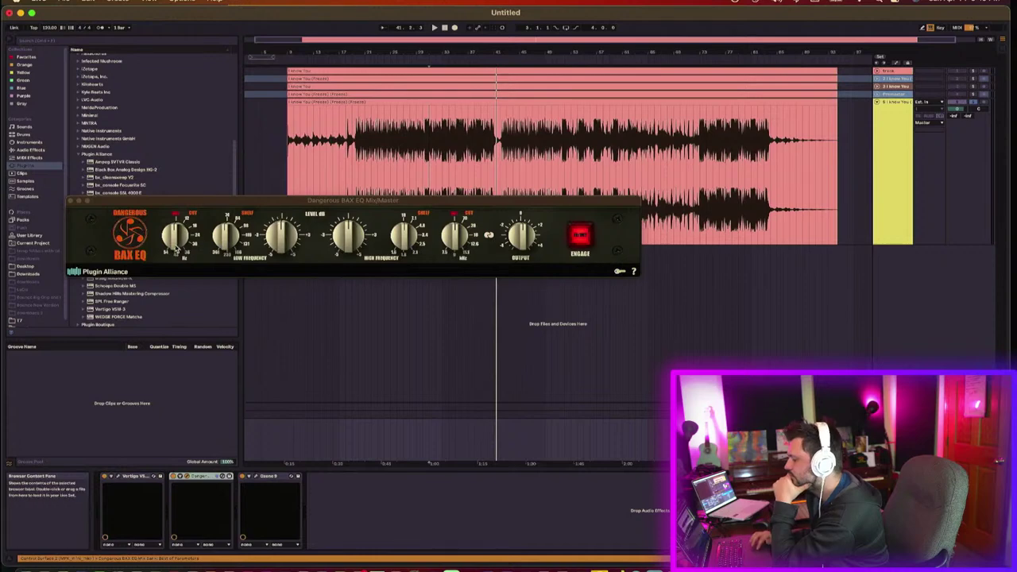
Step: Adjust the BAX EQ's low-frequency shelf and level and play the song from about bar 35
drag(236, 250, 236, 213)
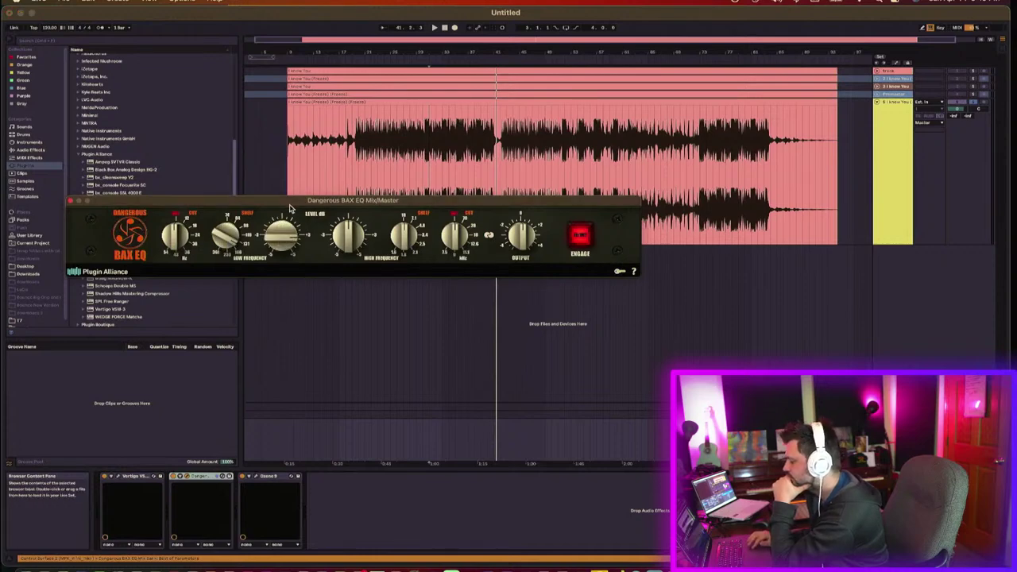
key(space)
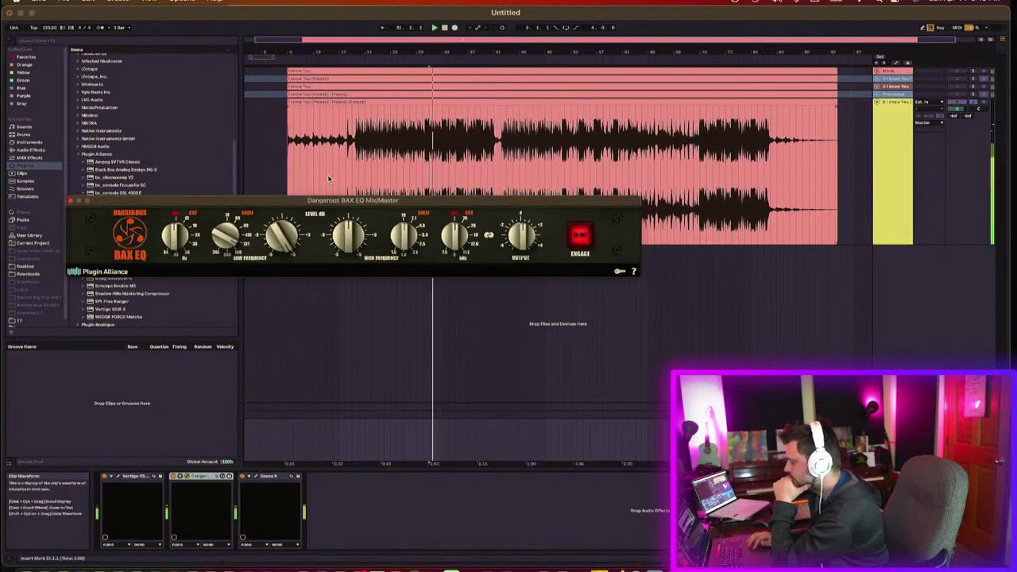
click(452, 129)
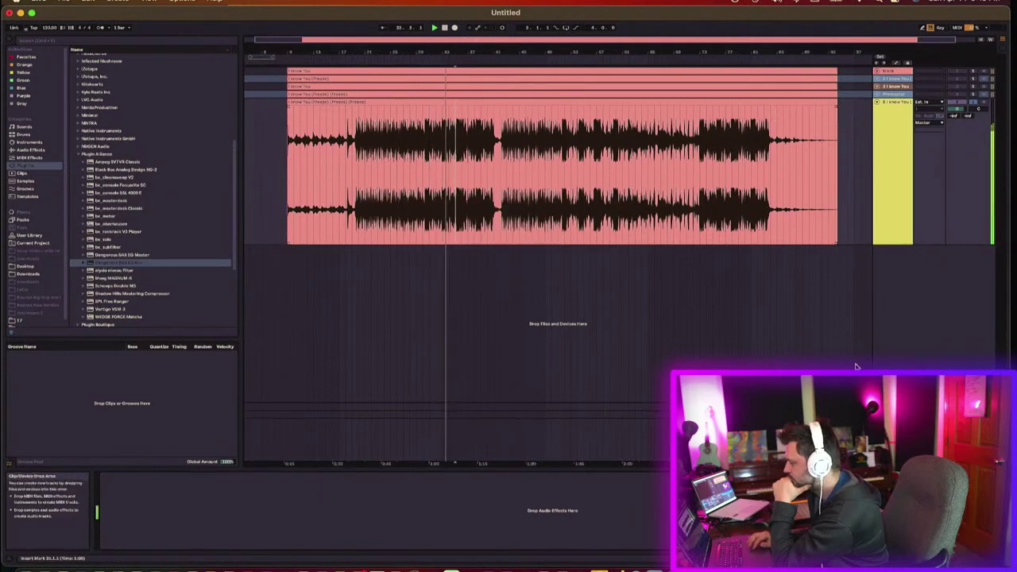
Step: Show the master's BAX EQ and Ozone windows together and raise the Maximizer threshold to -1.3 dB
click(892, 422)
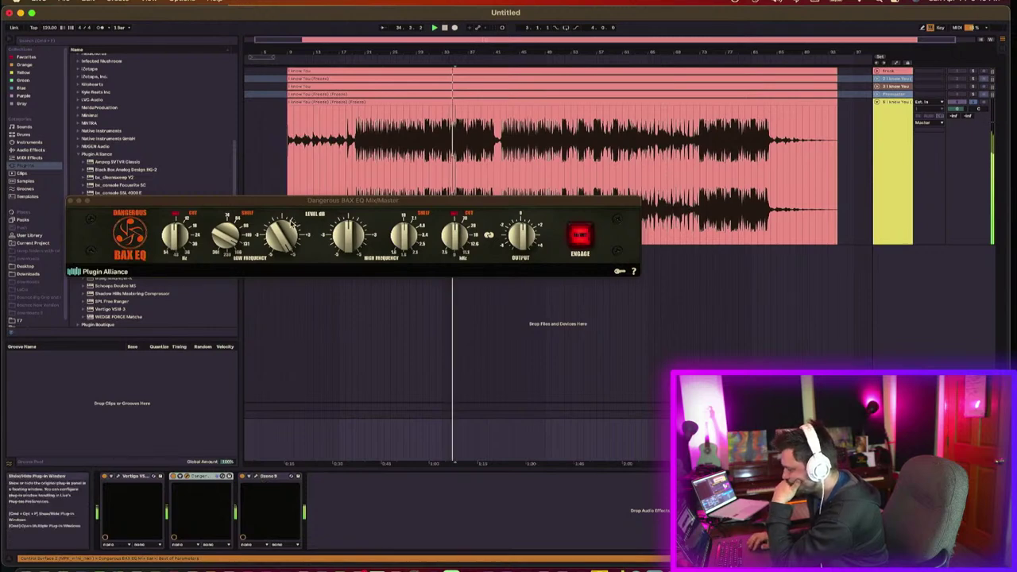
drag(286, 208, 309, 132)
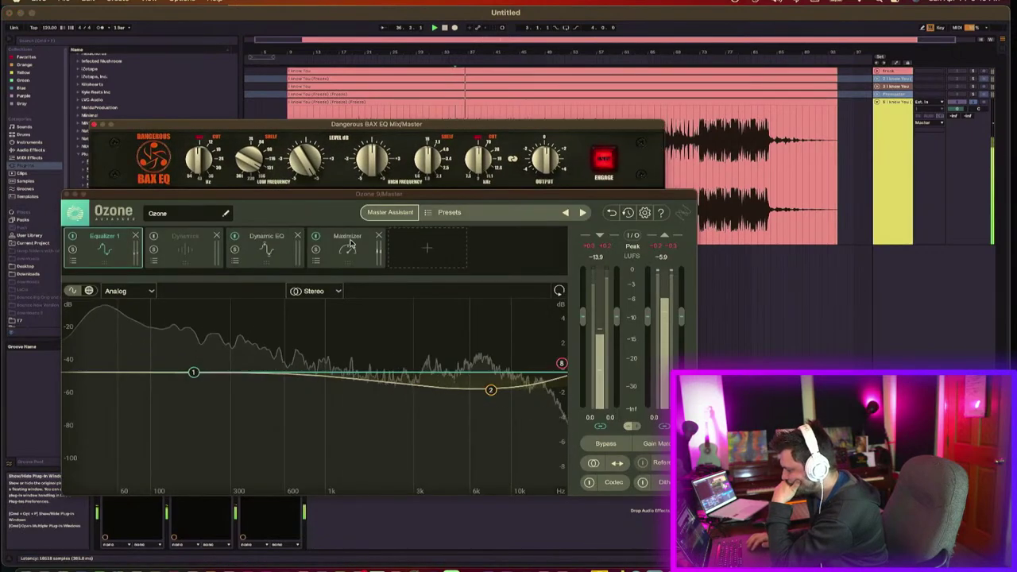
click(348, 253)
drag(199, 456, 217, 386)
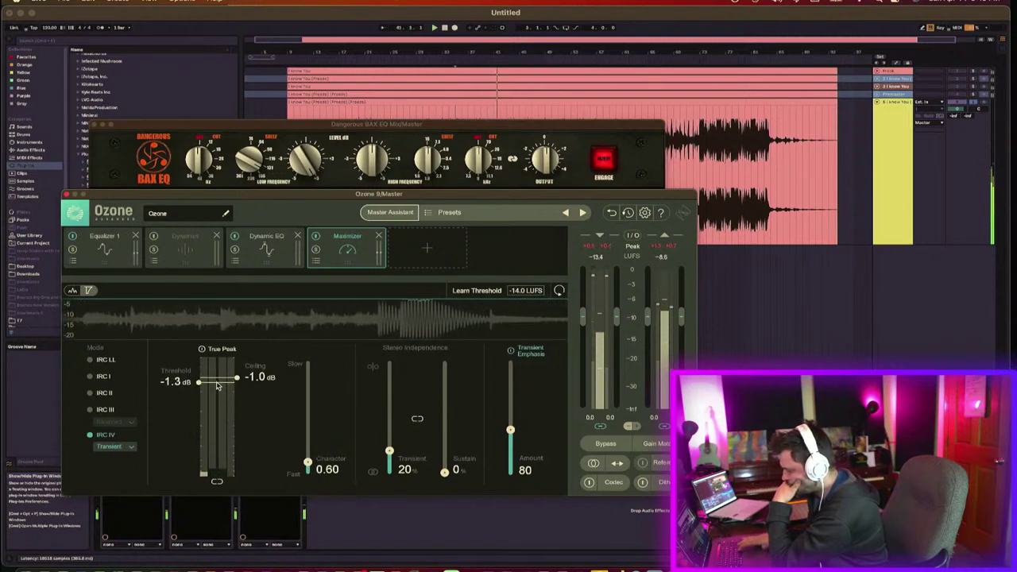
Step: Add a Vintage Tape module, move it to the front of Ozone's chain and load its Smooth Polish preset
click(421, 251)
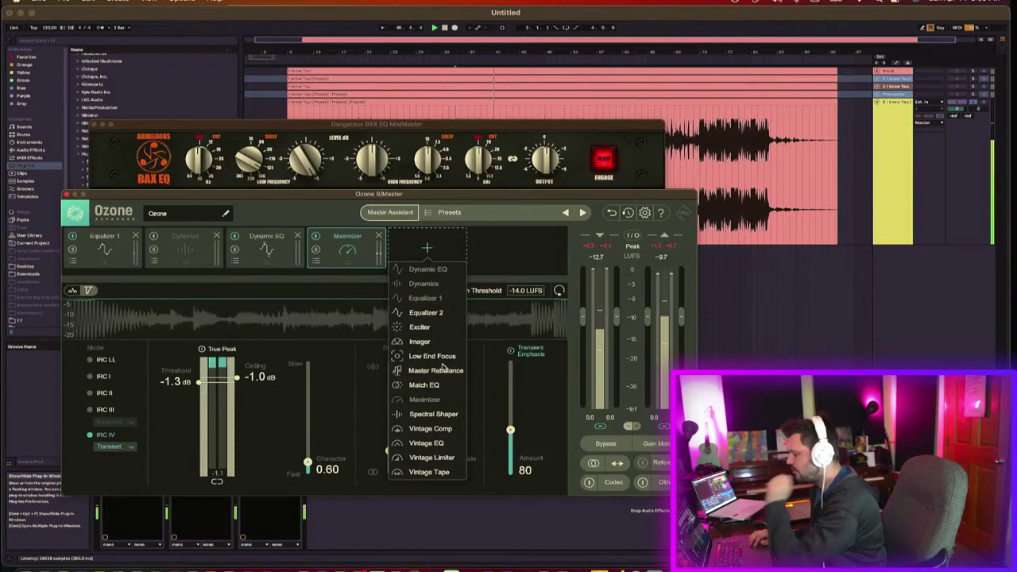
click(428, 471)
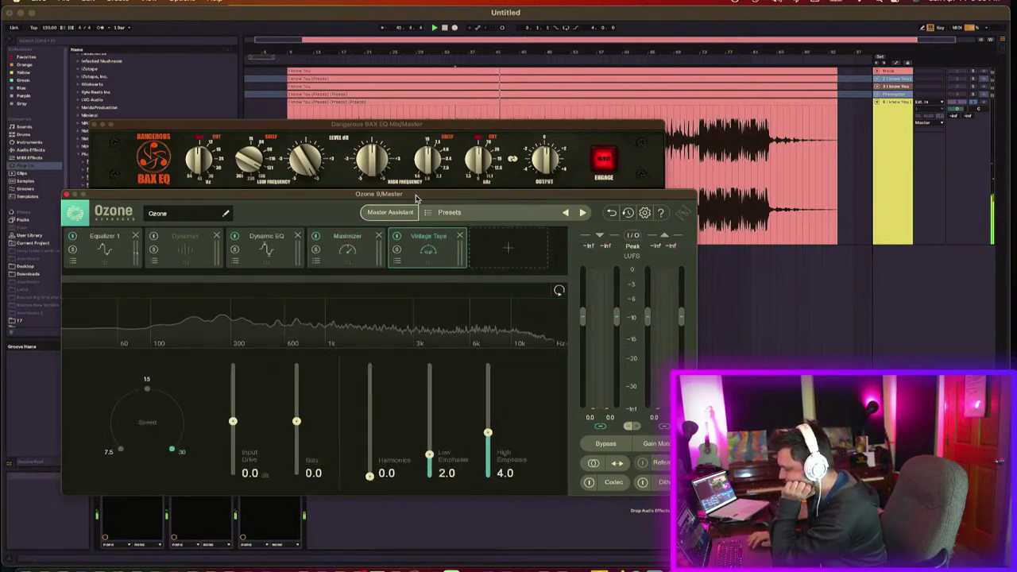
drag(427, 238, 68, 203)
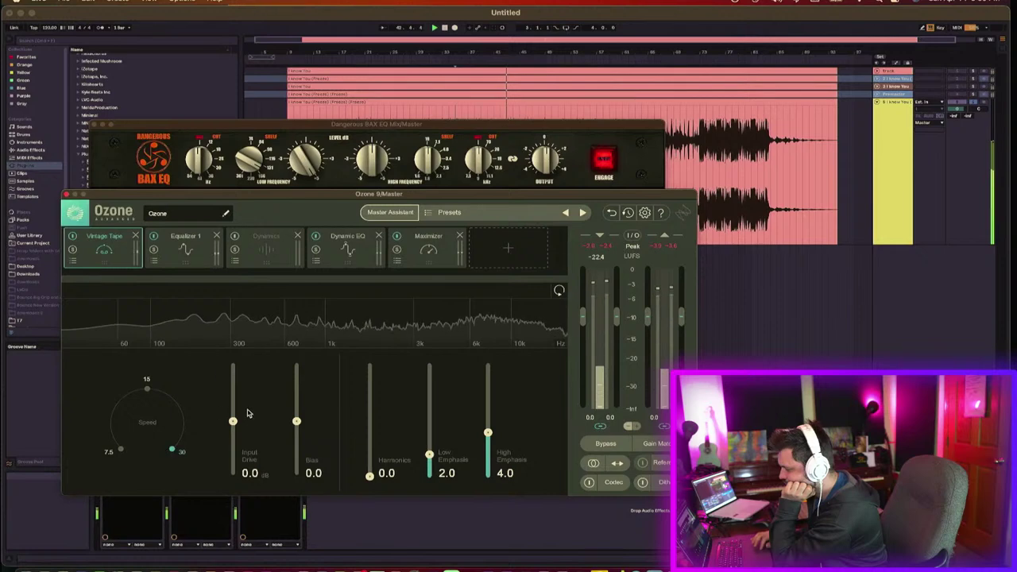
click(72, 262)
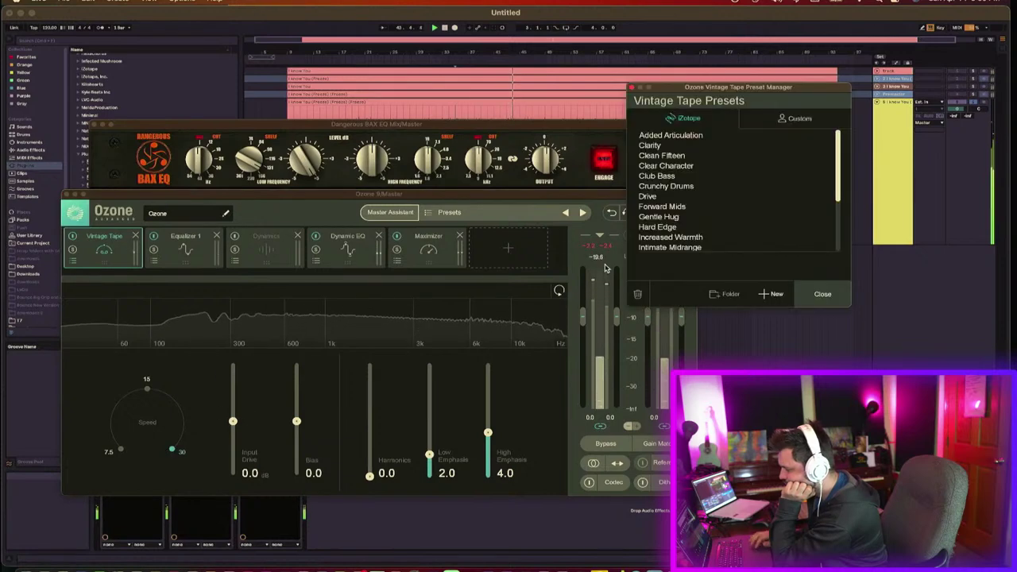
scroll(674, 189, down, 4)
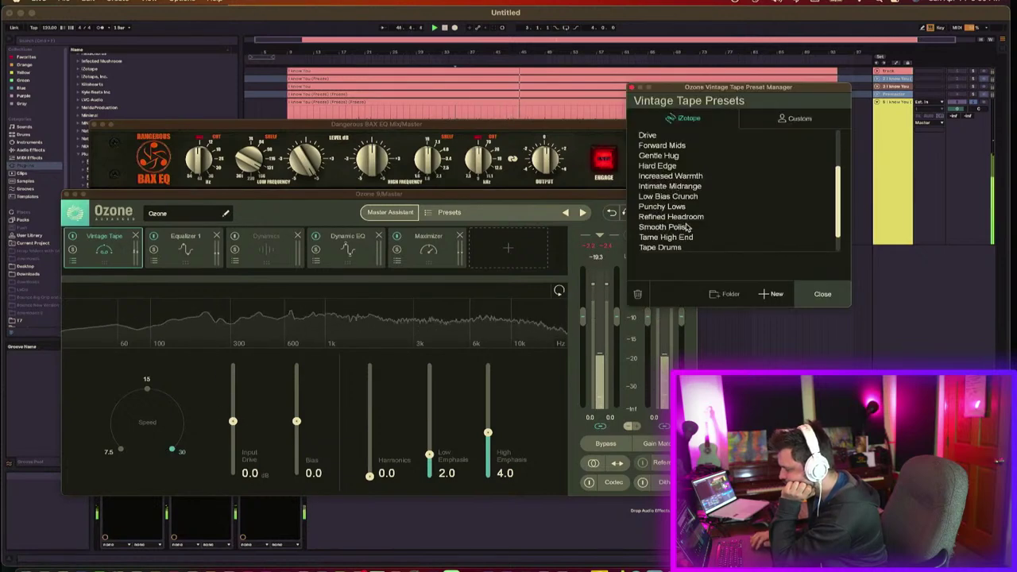
click(687, 228)
Step: Raise the Ozone Maximizer's threshold to 0.0 dB during playback
click(440, 252)
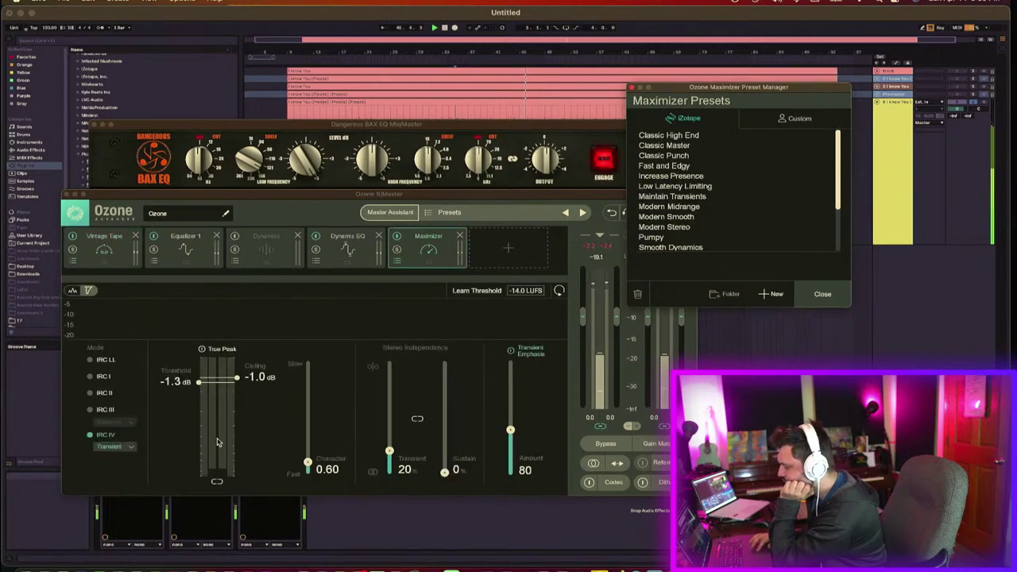
drag(200, 387, 201, 378)
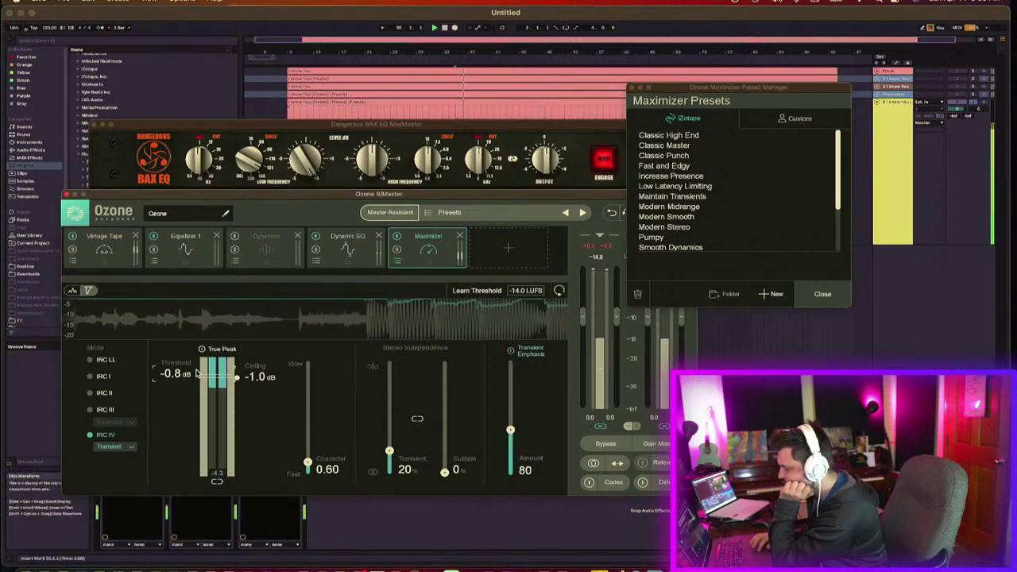
drag(197, 374, 201, 353)
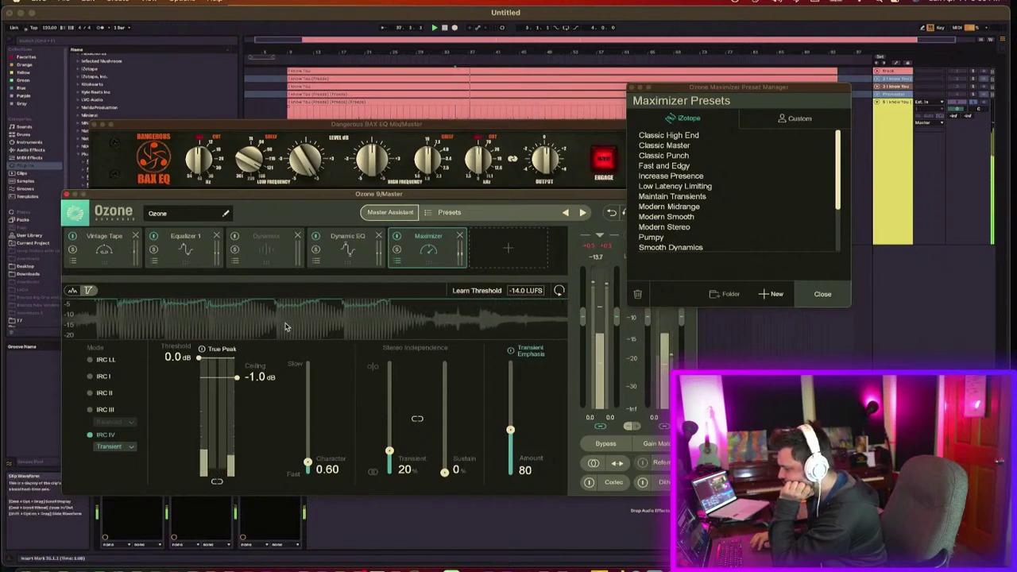
Step: Lower the Vintage Tape module's input drive to 2.1 dB
click(119, 252)
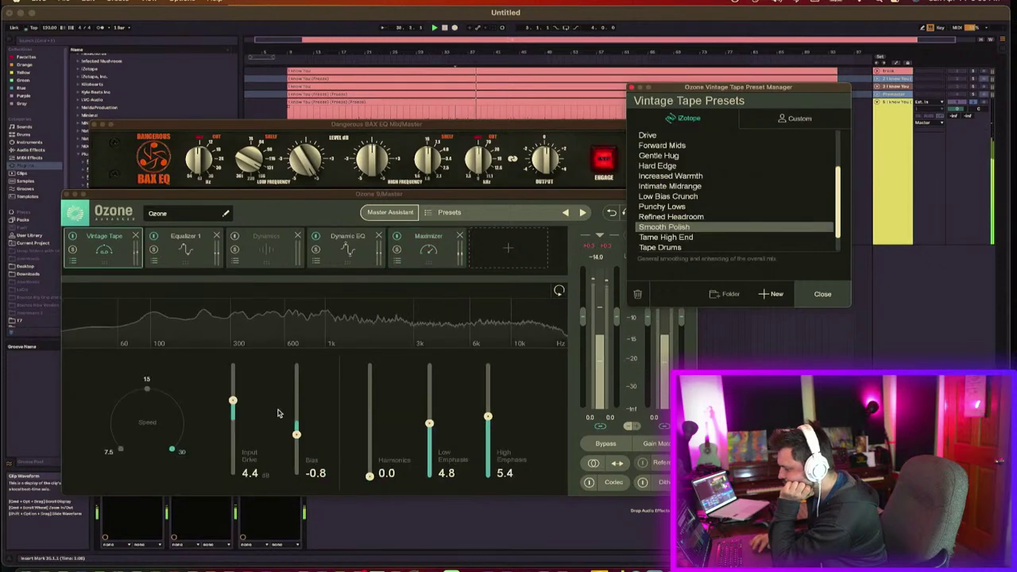
drag(232, 401, 234, 407)
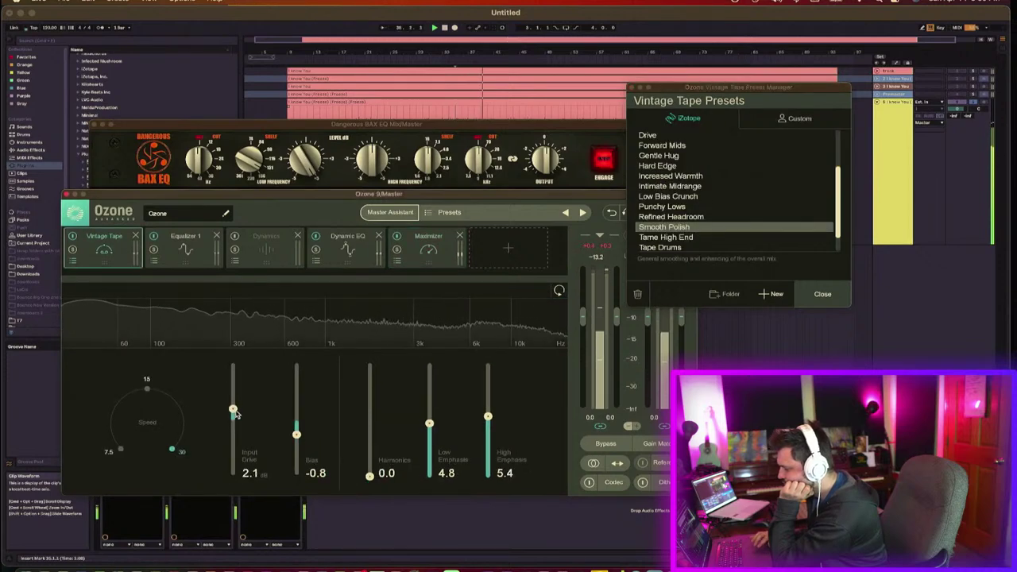
Step: Remove the bypassed Dynamics module from Ozone's chain and show the Maximizer settings
click(430, 250)
click(297, 237)
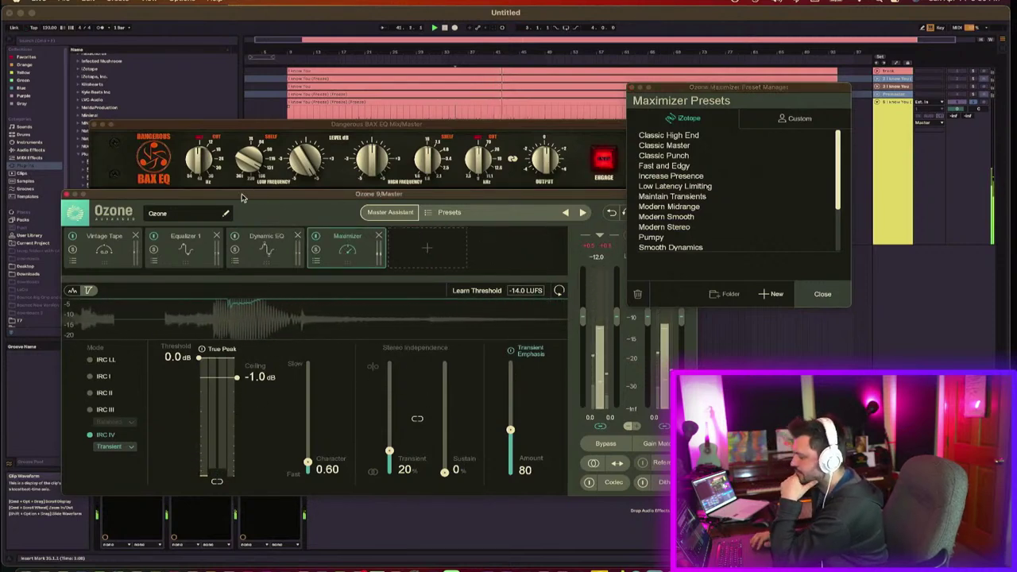
Step: Adjust the BAX EQ's low shelf and output level during playback, and close its window and the Maximizer preset manager
drag(166, 124, 116, 119)
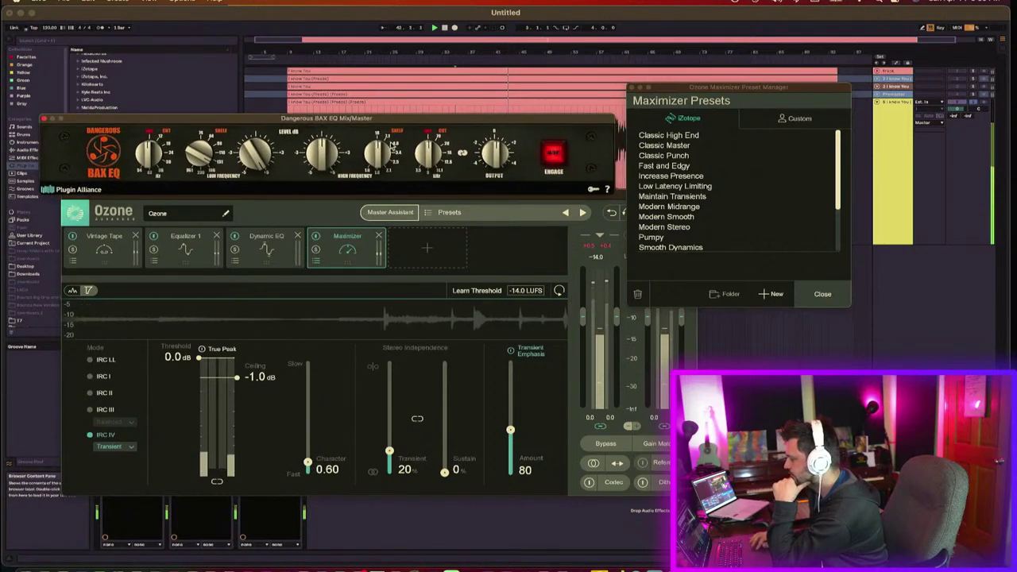
drag(487, 164, 488, 189)
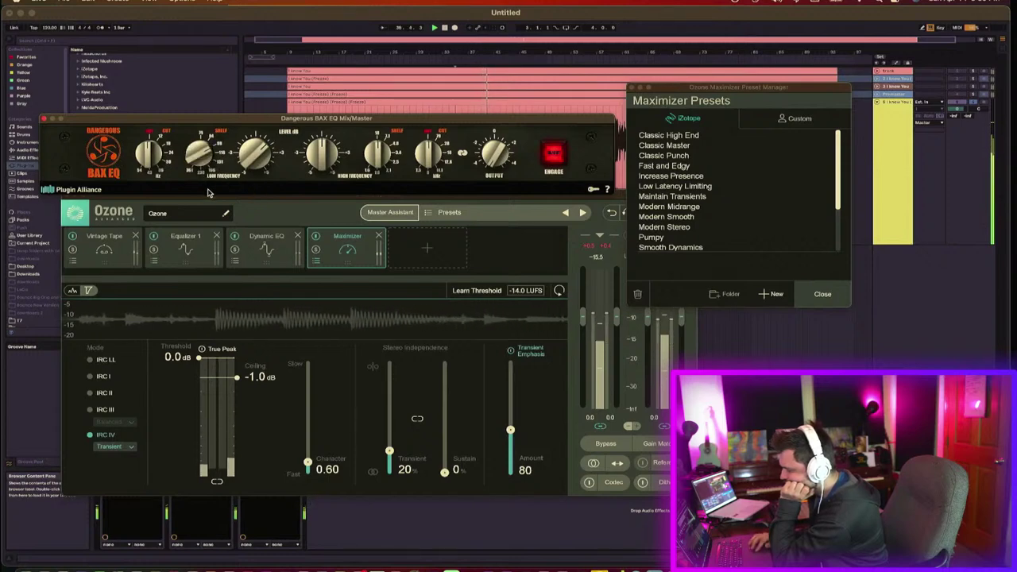
drag(267, 159, 257, 111)
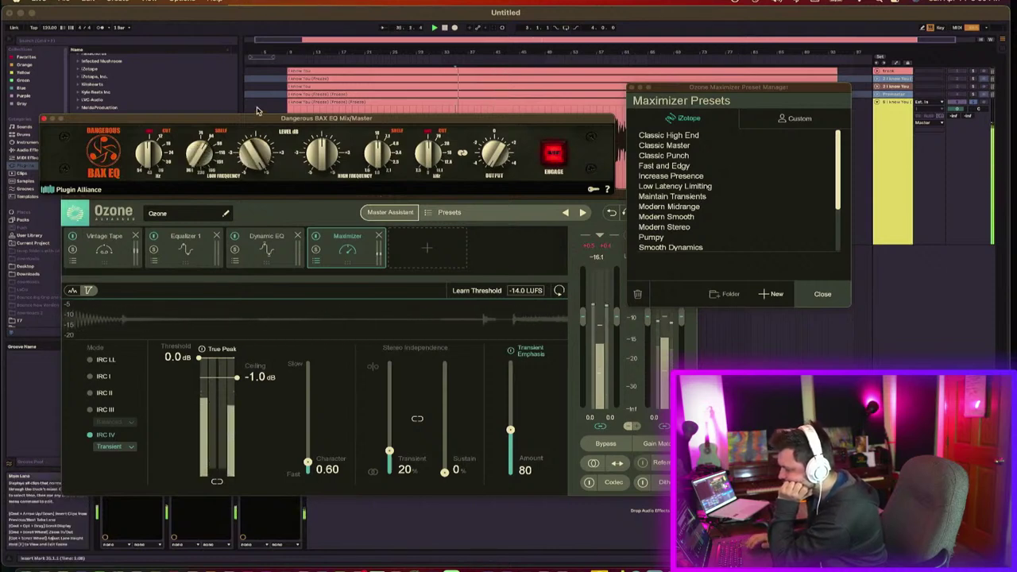
drag(201, 159, 203, 199)
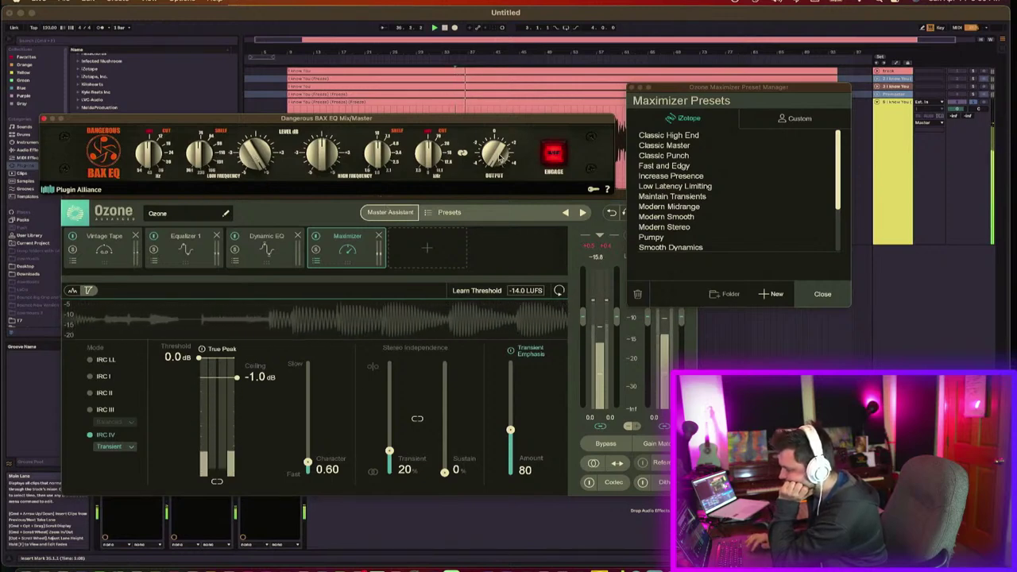
mouse_move(497, 158)
mouse_down()
mouse_move(509, 130)
mouse_move(509, 142)
mouse_up()
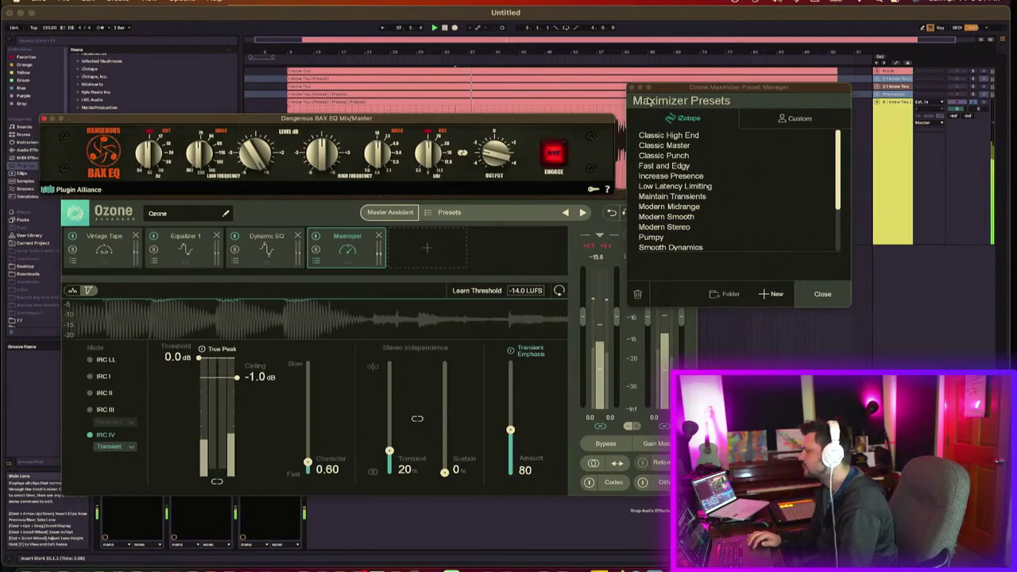
click(822, 294)
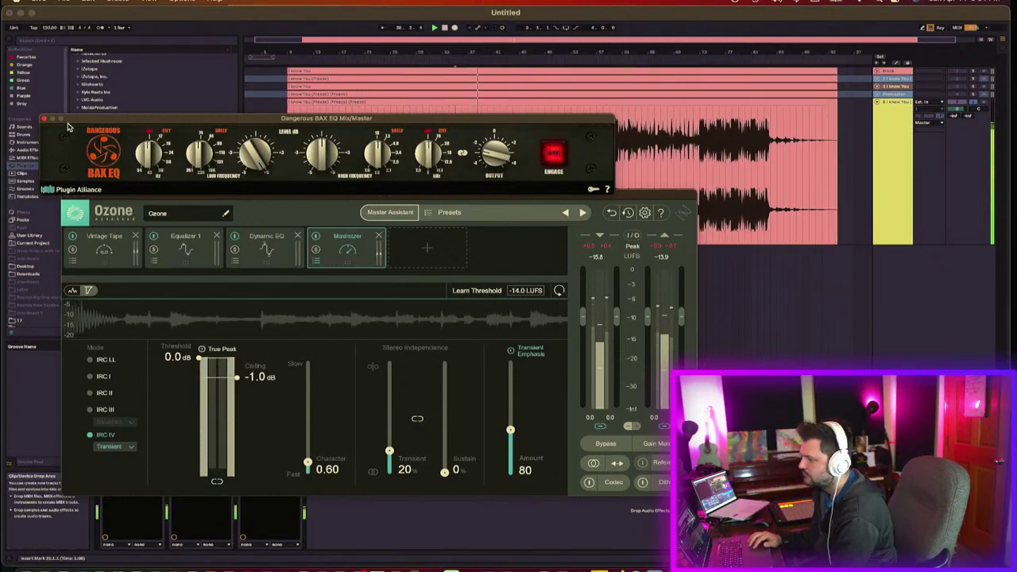
click(44, 119)
Step: Raise the Vintage Tape module's bias to 1.9, with harmonics at 0.0 and tape speed at 30
click(107, 250)
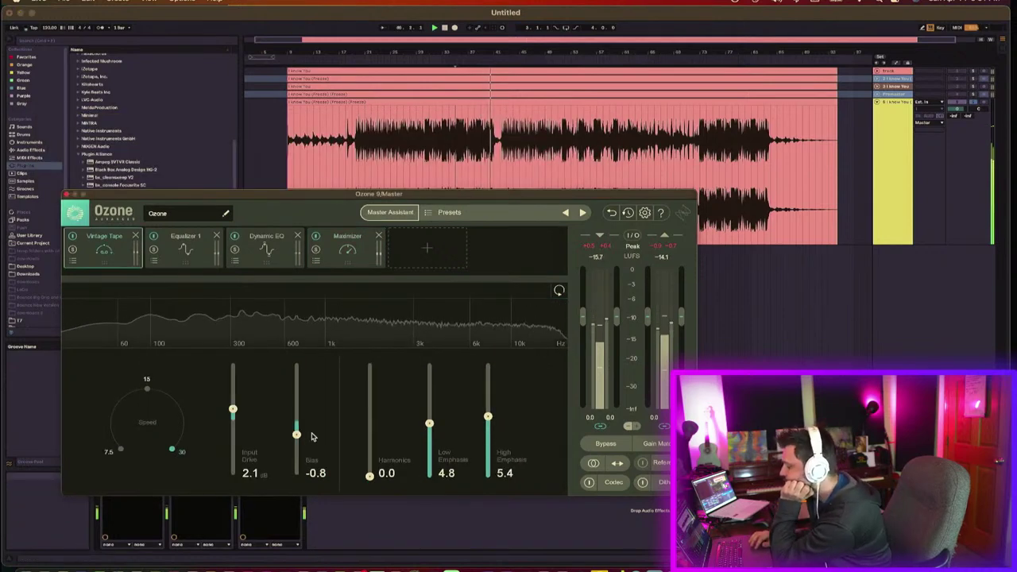
drag(299, 436, 299, 431)
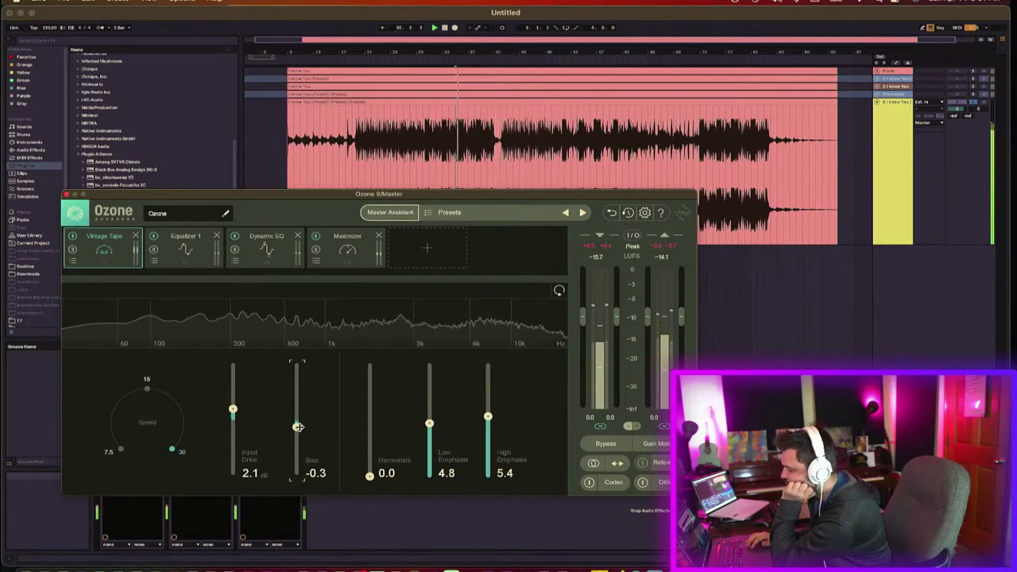
drag(296, 428, 297, 399)
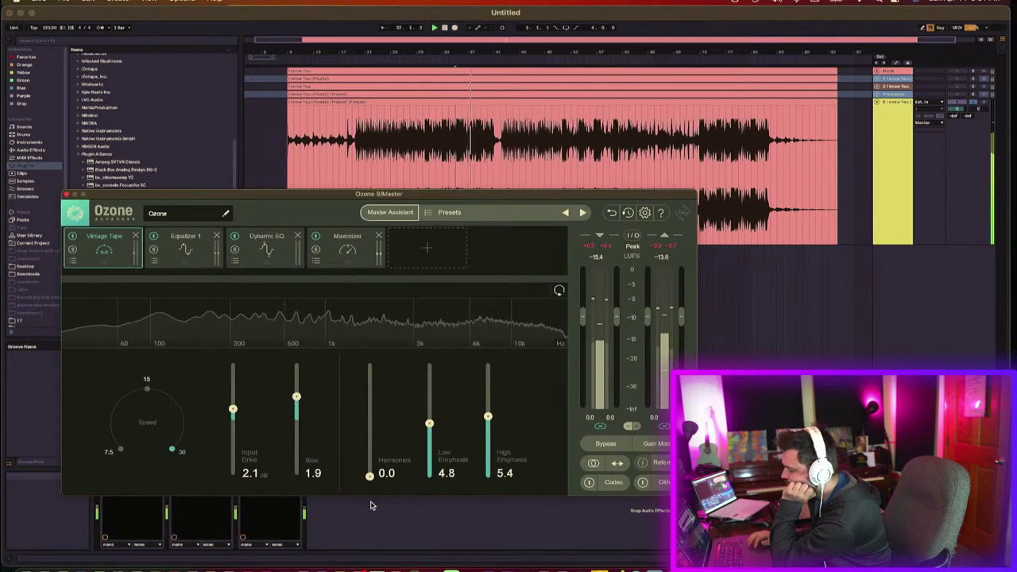
mouse_move(371, 475)
mouse_down()
mouse_move(371, 432)
mouse_move(373, 491)
mouse_up()
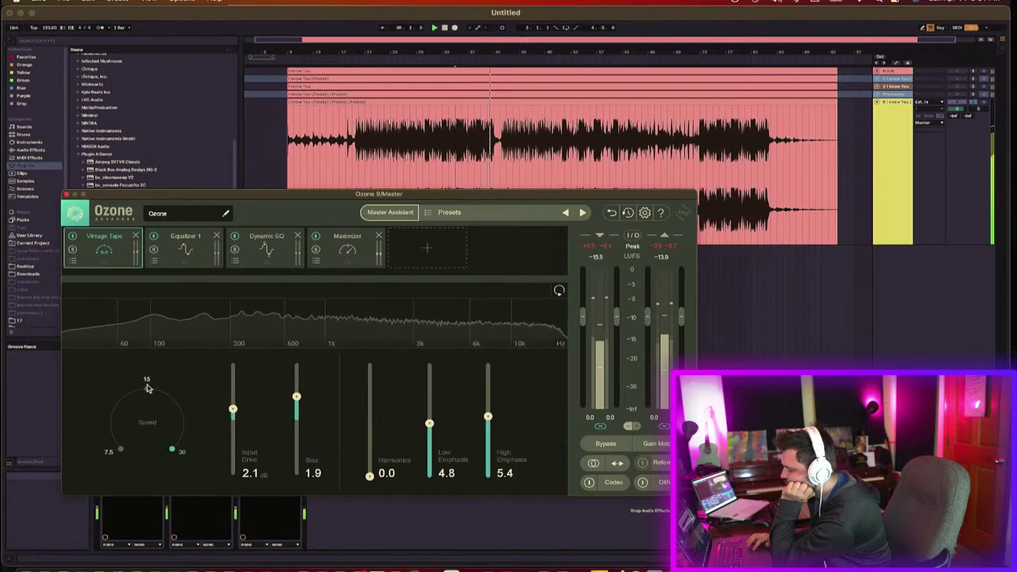
click(174, 450)
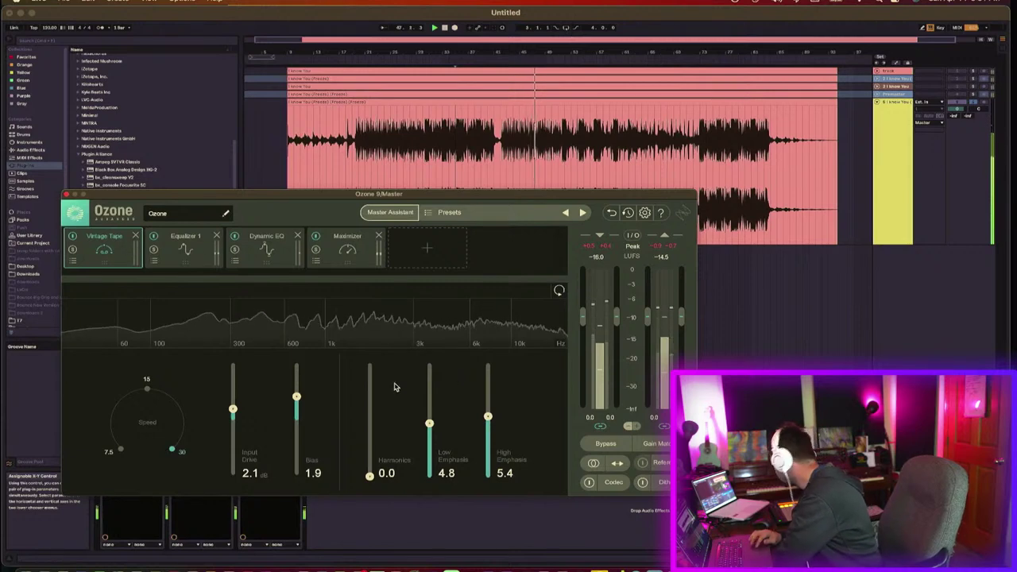
Step: Add an Equalizer 2 module directly after Equalizer 1 in Ozone's chain and set it to Left/Right processing
click(436, 264)
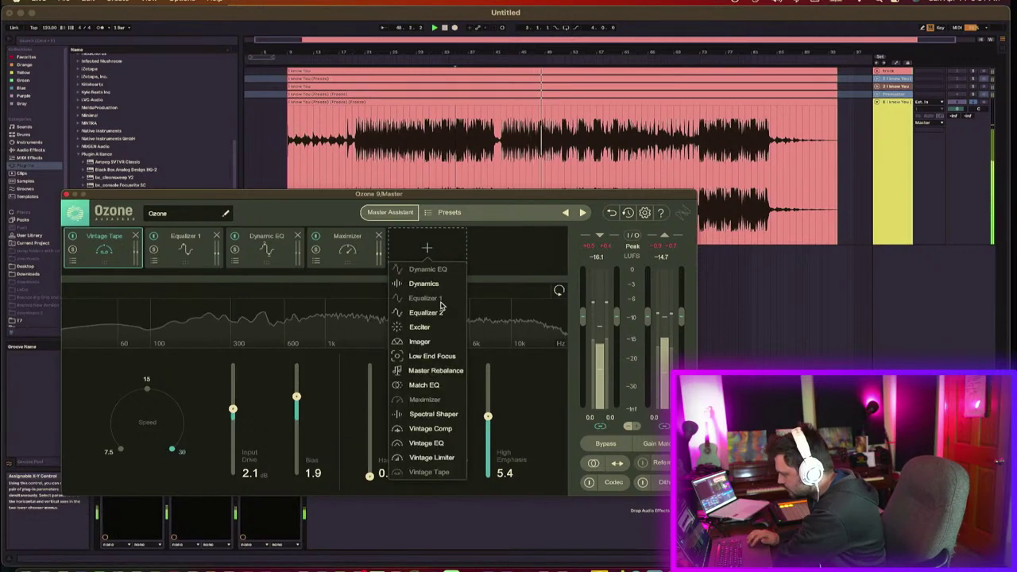
click(431, 314)
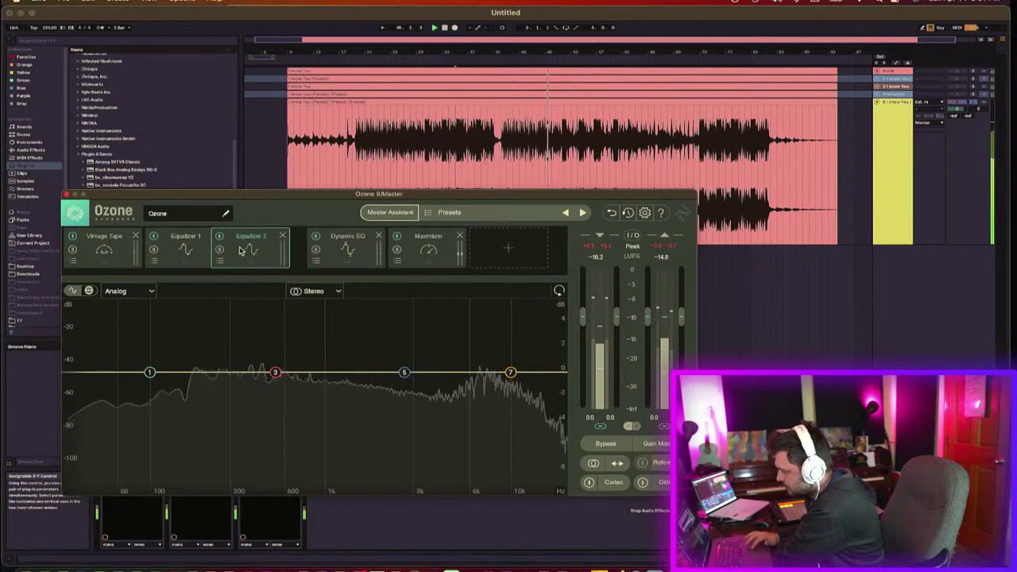
click(333, 291)
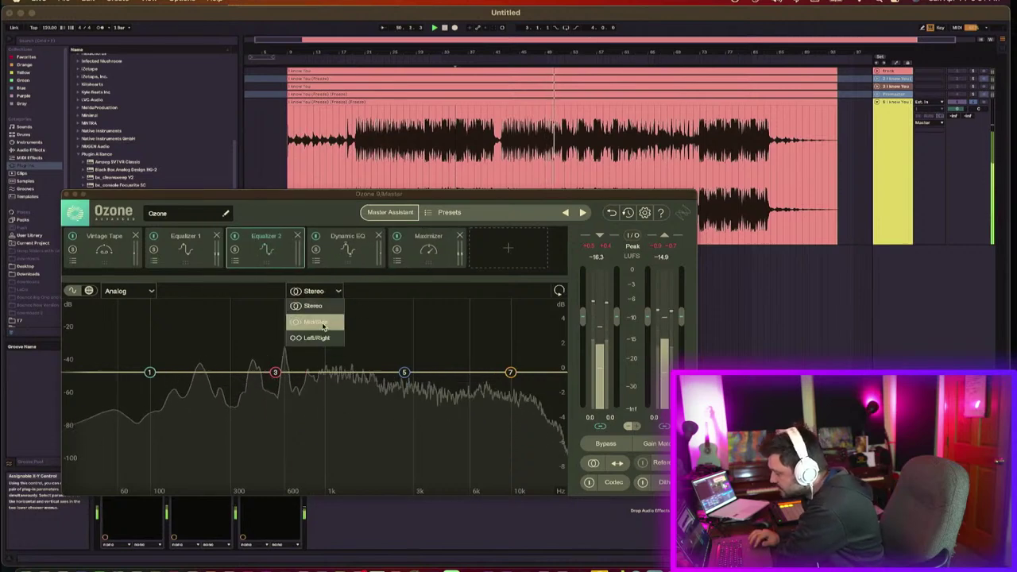
click(322, 318)
click(320, 291)
click(316, 329)
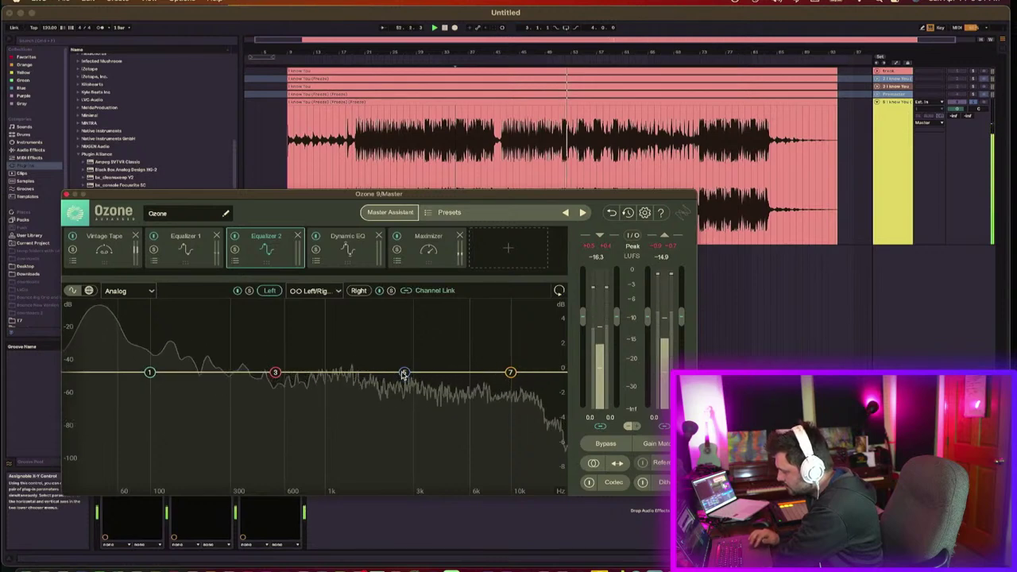
Step: Boost Equalizer 2's band 5 by 1.2 dB, at 5915 Hz on the left channel and 7487 Hz on the right, and compare it bypassed
drag(404, 371, 486, 357)
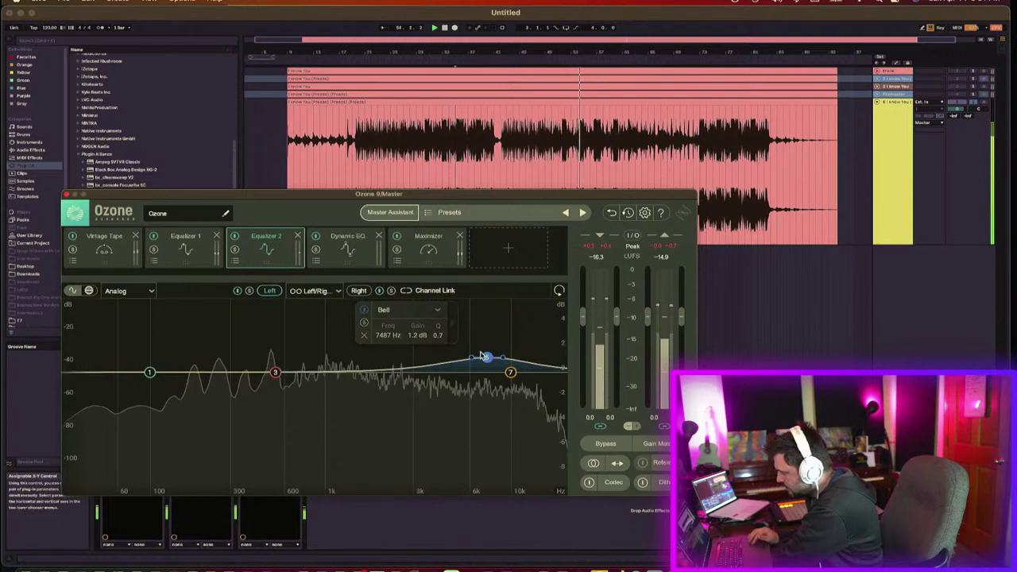
drag(487, 357, 468, 358)
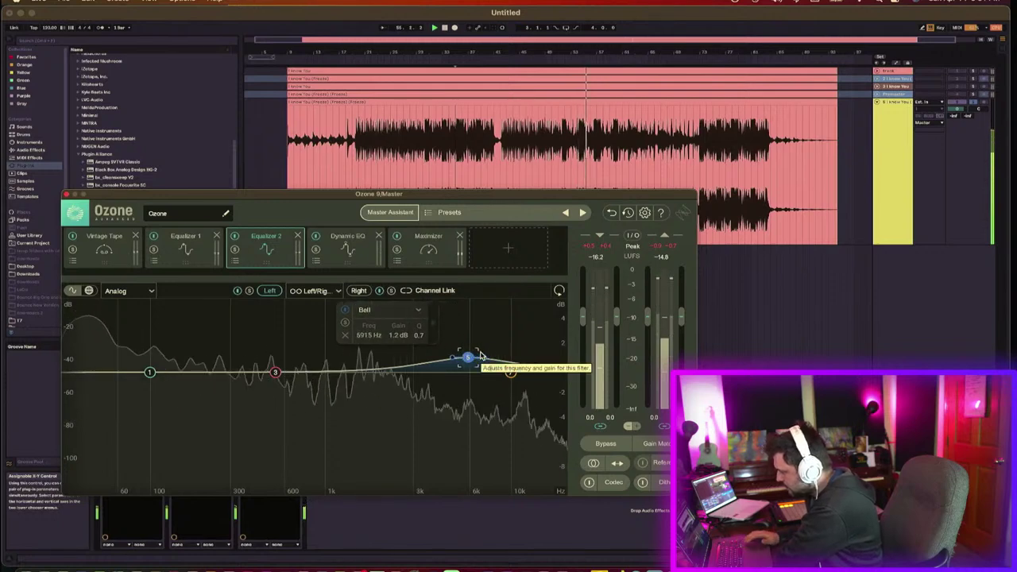
click(367, 291)
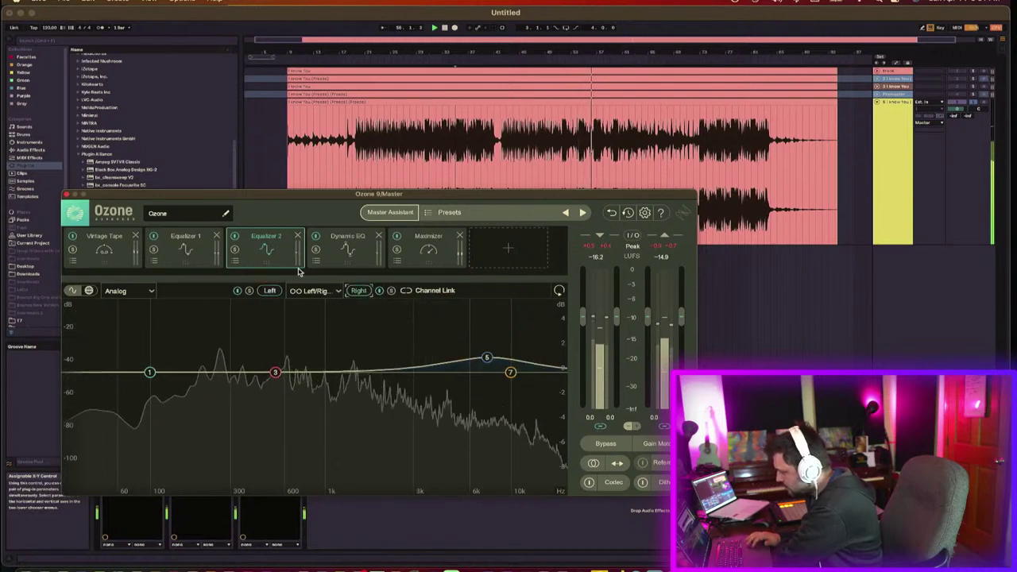
click(235, 236)
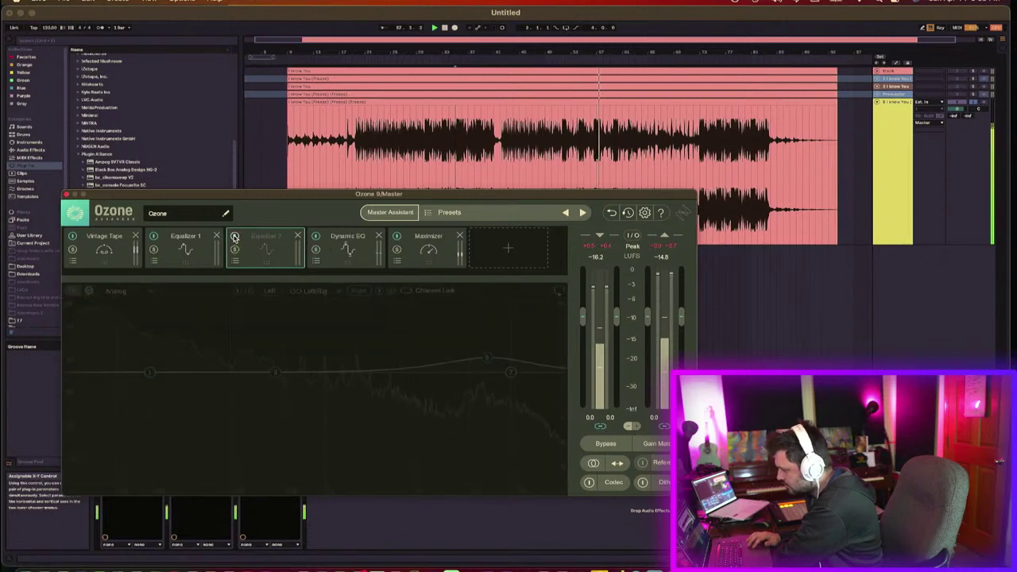
click(235, 237)
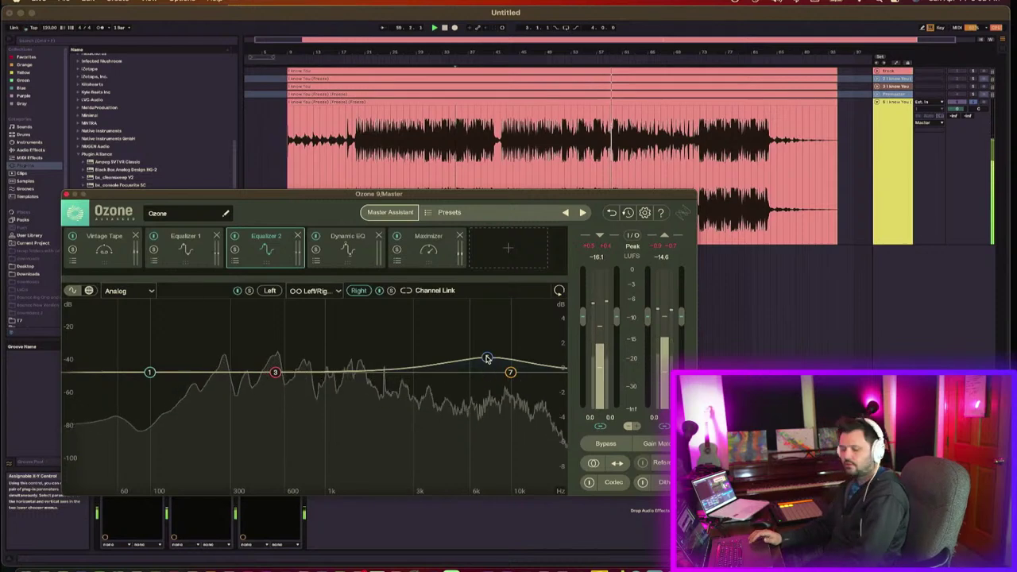
click(509, 251)
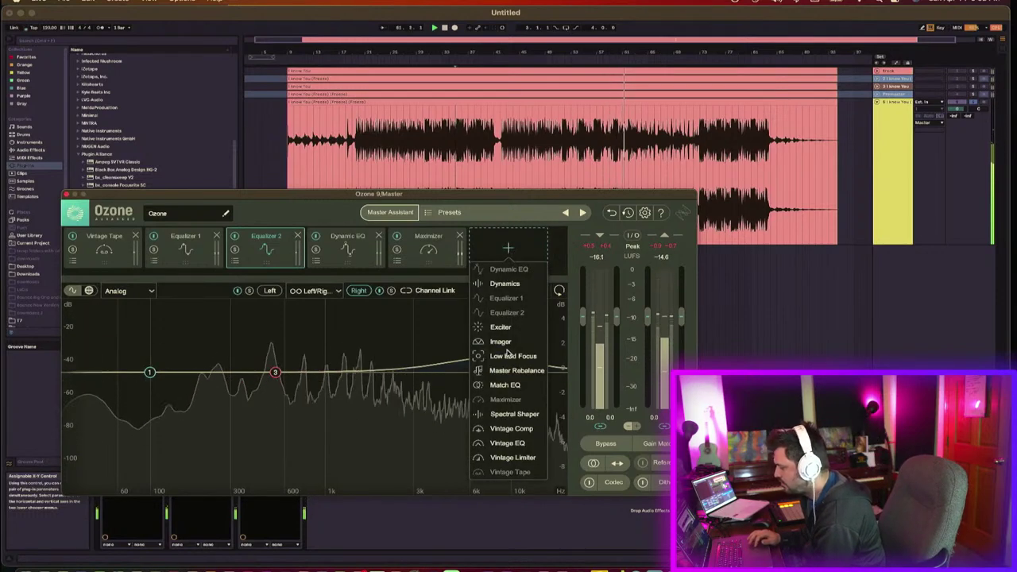
click(505, 251)
Step: Set the Maximizer's threshold to -1.8 dB and its character to 1.30 while playing the song from bar 53
click(420, 261)
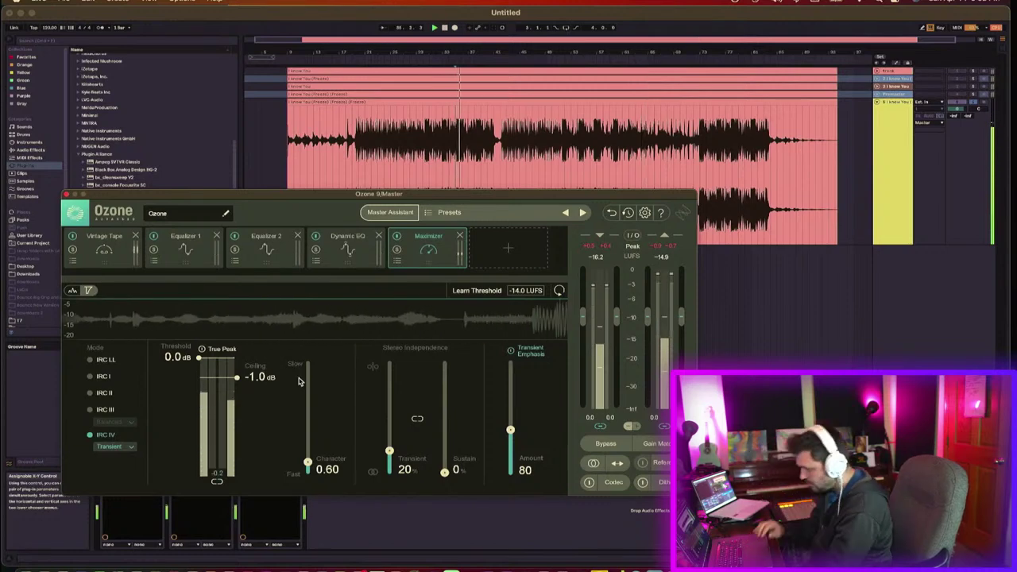
click(569, 162)
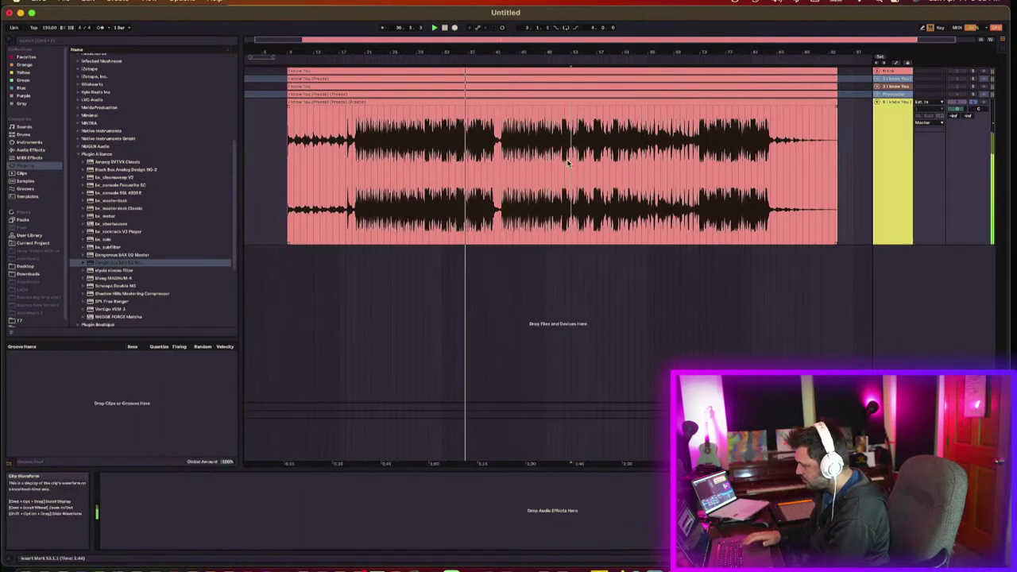
click(503, 405)
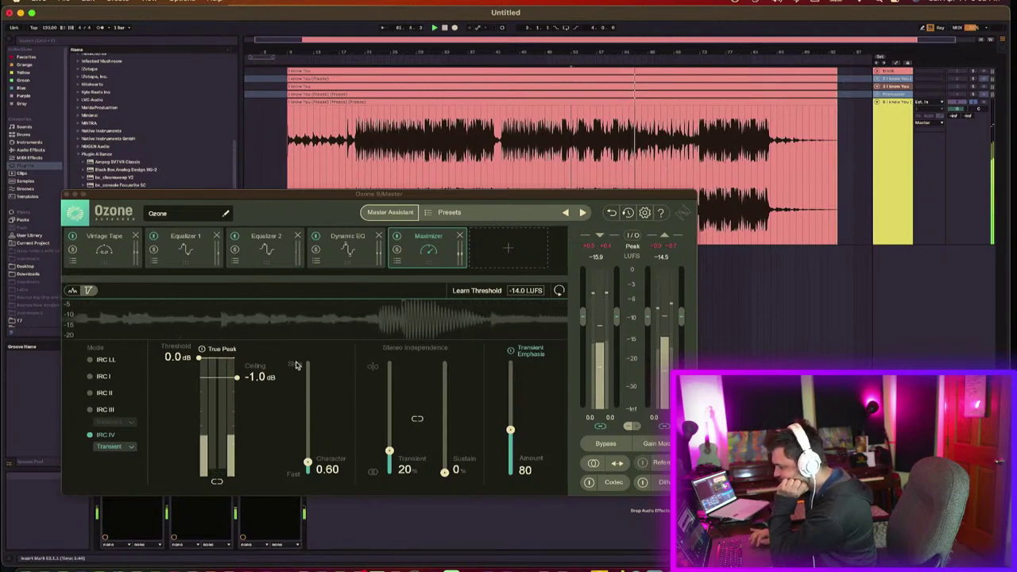
drag(198, 358, 200, 377)
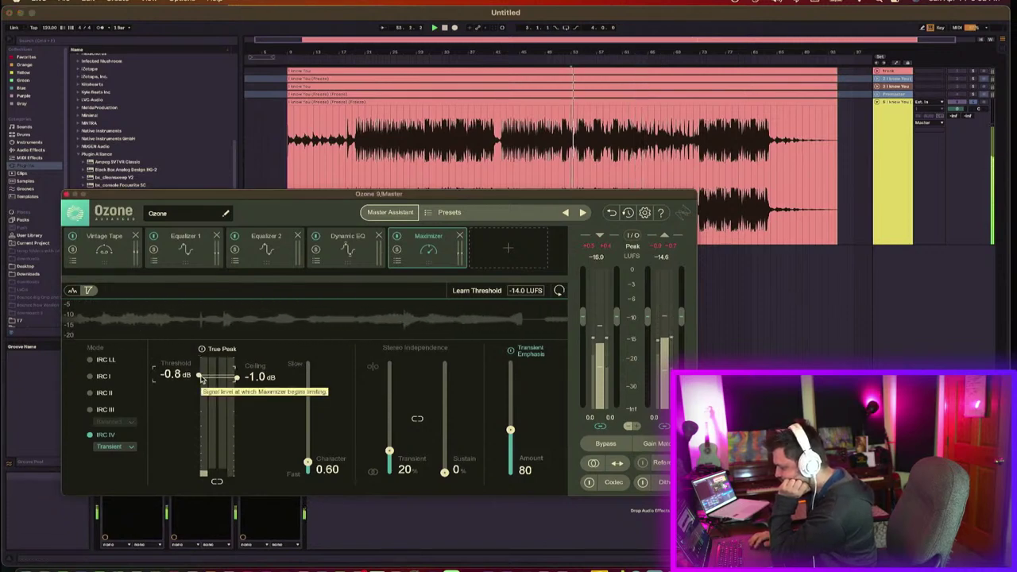
drag(309, 462, 306, 451)
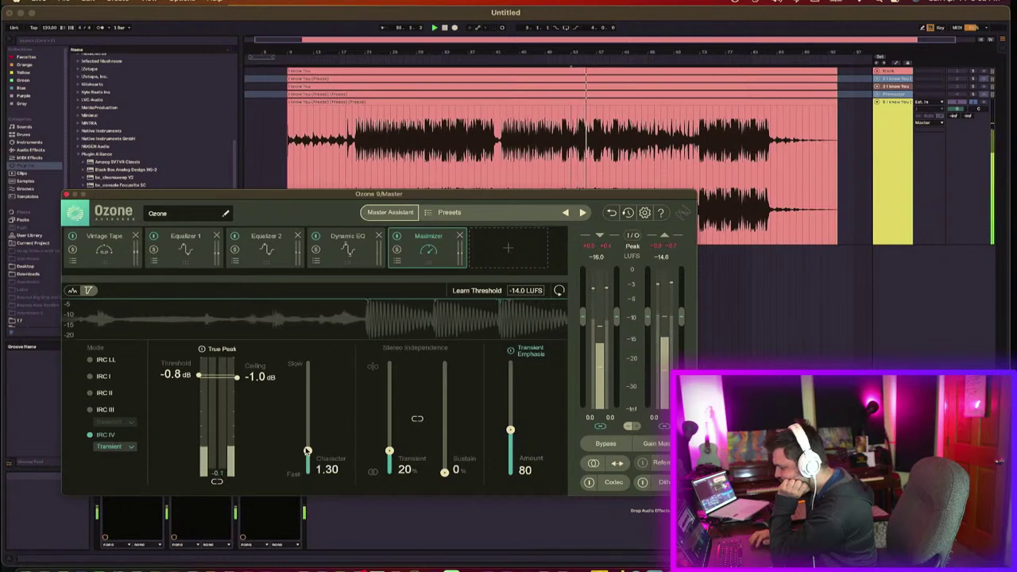
drag(198, 376, 200, 388)
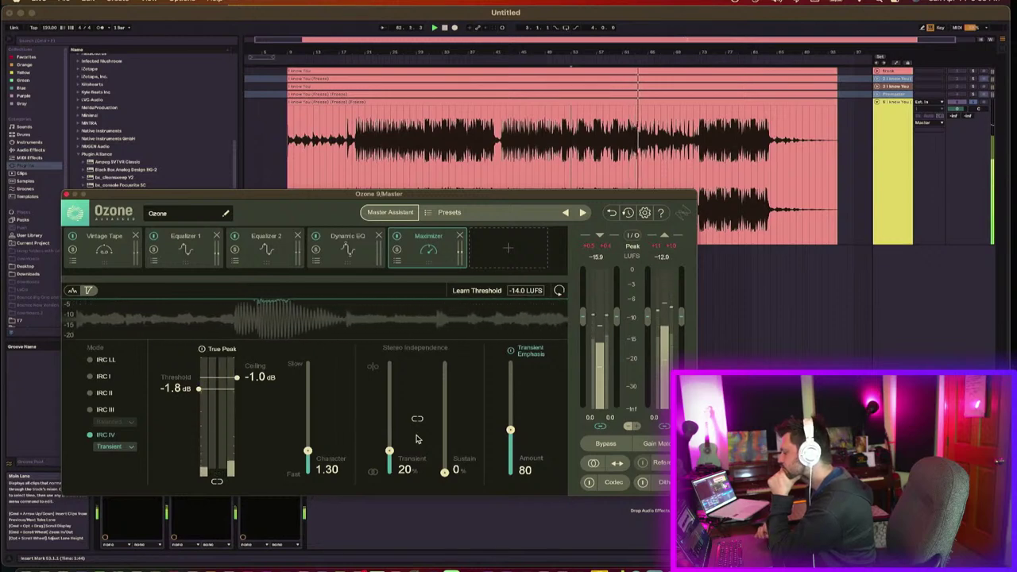
Step: In Equalizer 1, audition band 3 in solo and set its Proportional Q cut to -3.9 dB at 122 Hz with a Q of 0.9
click(198, 253)
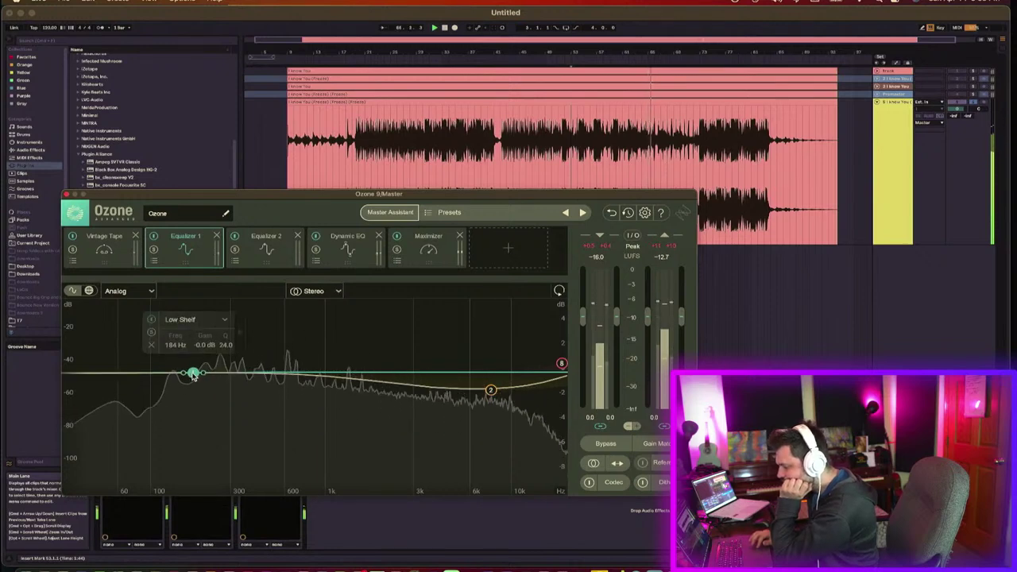
drag(193, 373, 241, 396)
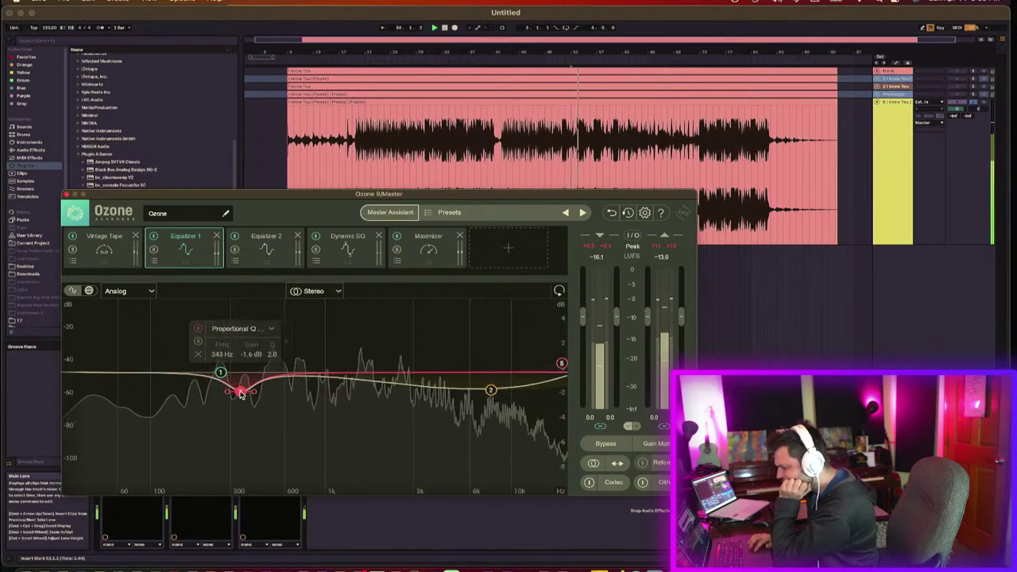
click(199, 342)
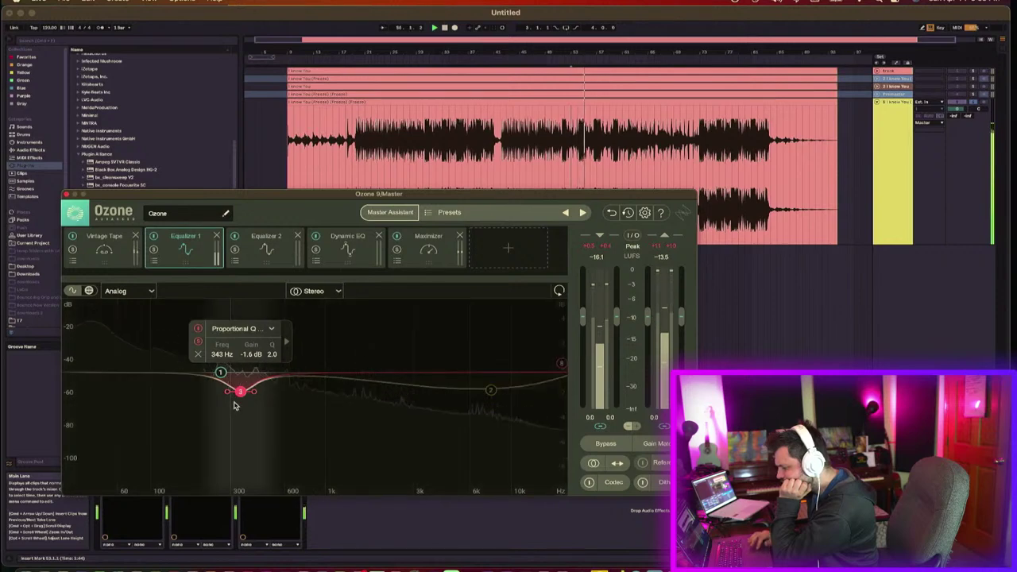
drag(239, 392, 171, 395)
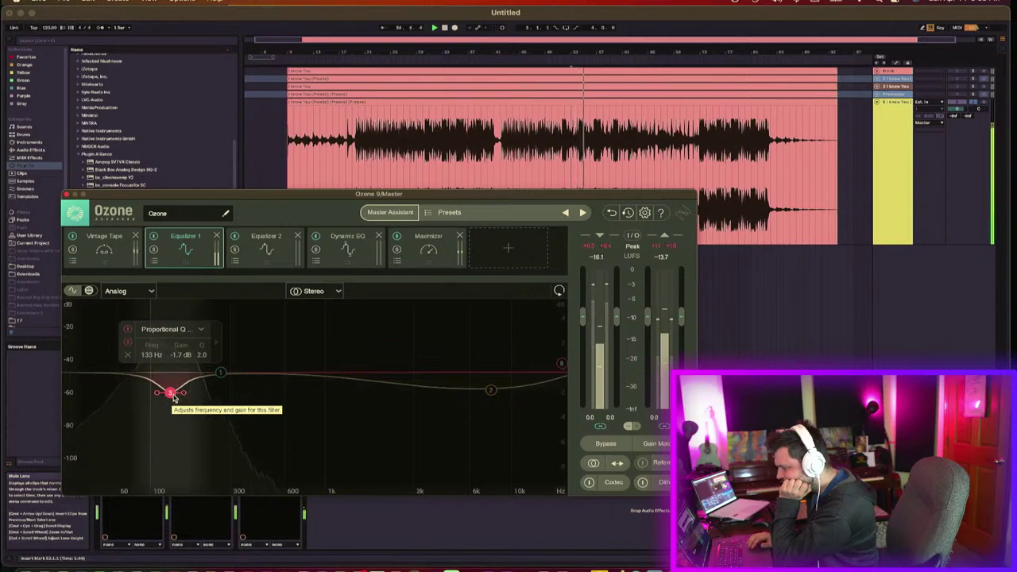
drag(173, 397, 168, 396)
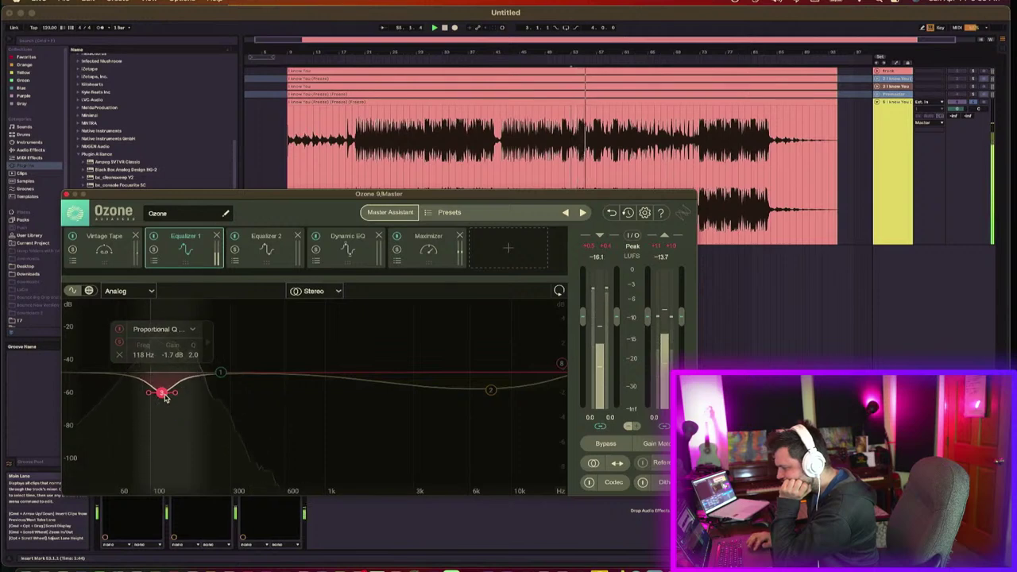
click(122, 343)
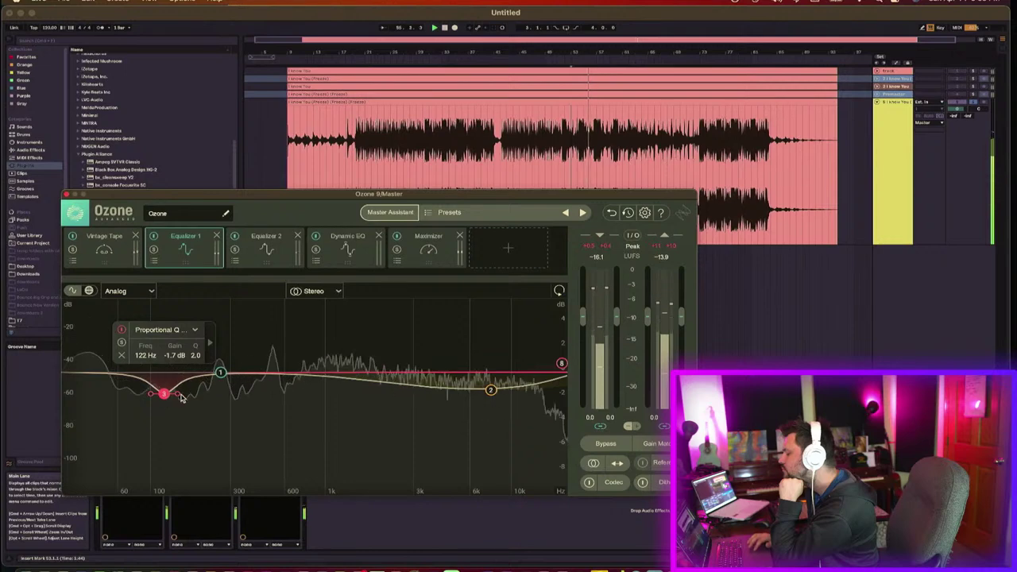
drag(177, 394, 170, 425)
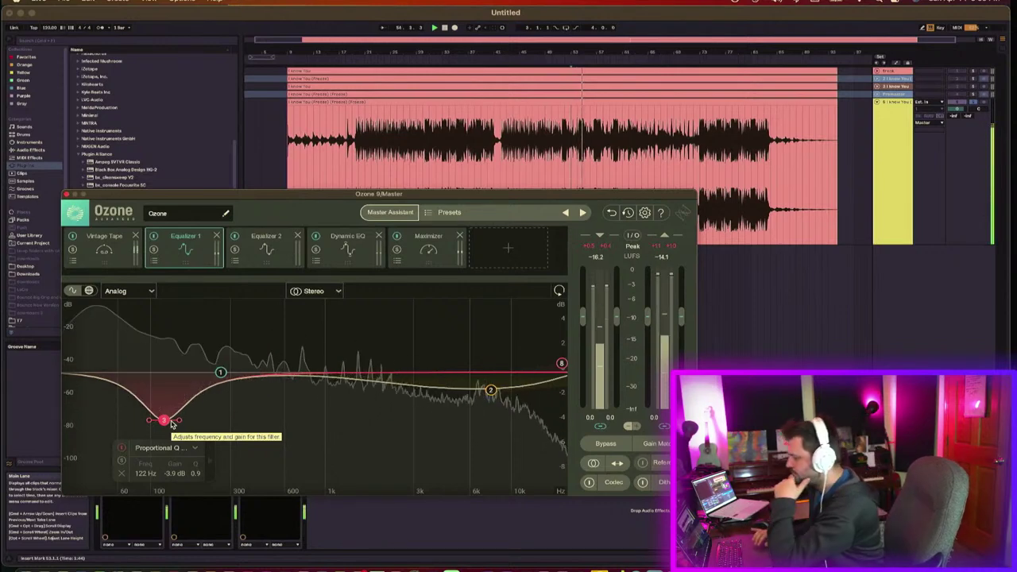
Step: In Equalizer 1, set band 3's cut to -3.4 dB at 121 Hz and add band 4 as a slight boost at the curve's low end
drag(171, 423, 163, 415)
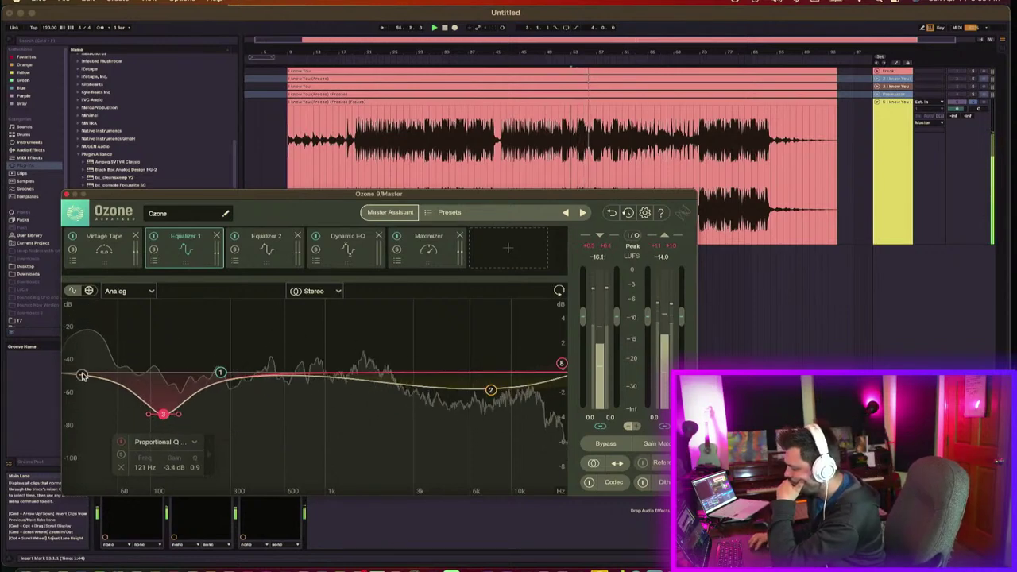
drag(80, 367, 77, 364)
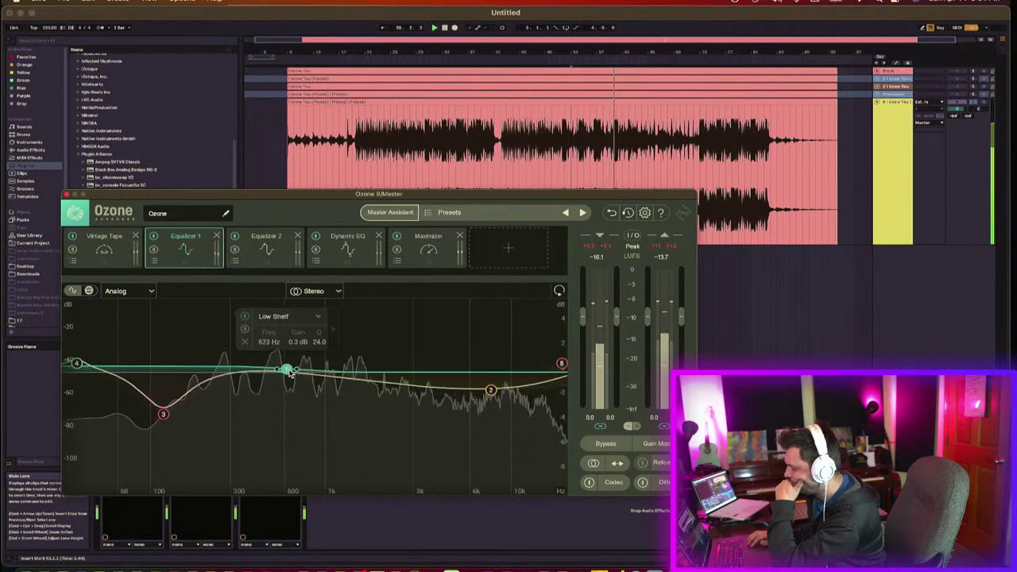
Step: Change Equalizer 1's band 1 to Proportional Q and boost it 0.7 dB at 643 Hz
mouse_move(288, 334)
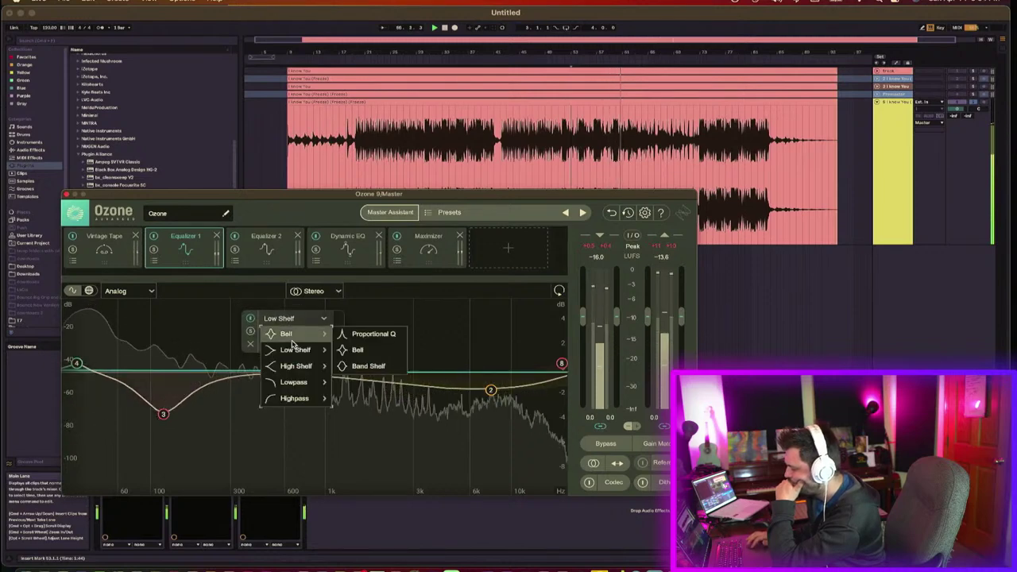
click(373, 337)
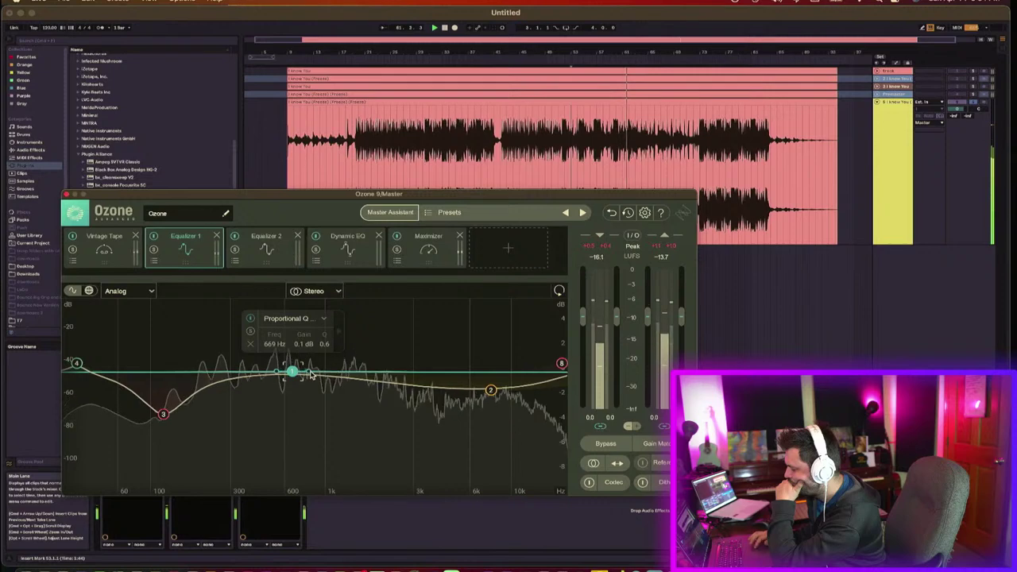
mouse_move(303, 366)
mouse_down()
mouse_move(335, 362)
mouse_move(295, 362)
mouse_up()
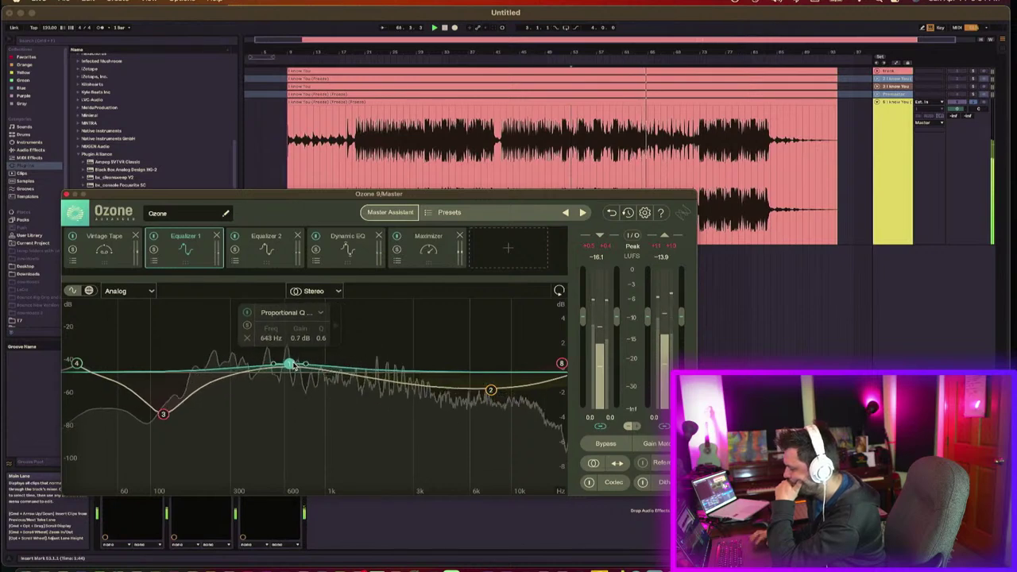
Step: Set Equalizer 1 to Mid/Side and boost the side channel with band 5 at 0.7 dB, 2681 Hz and band 3 at 0.9 dB, 576 Hz
click(332, 292)
click(324, 321)
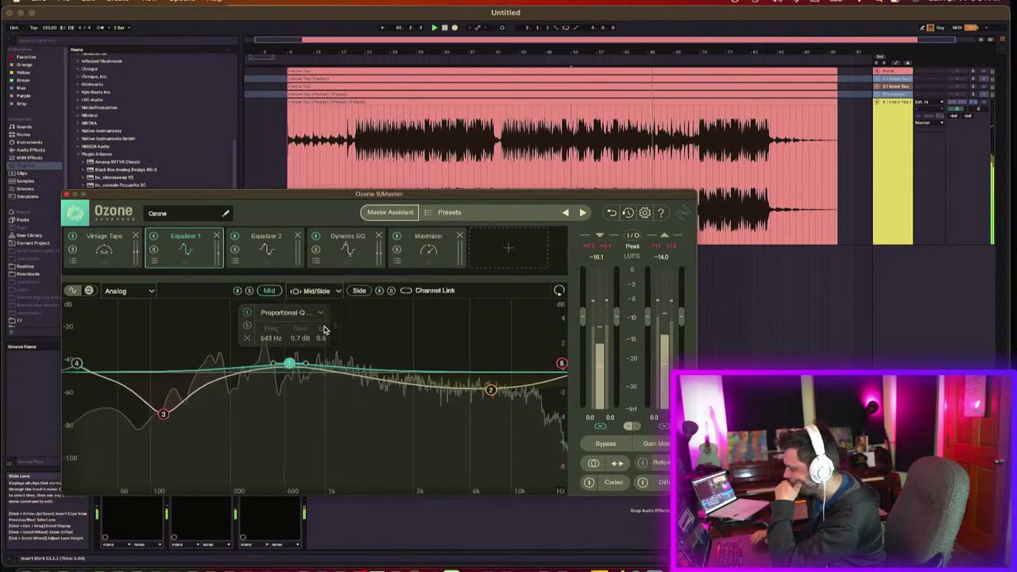
click(359, 290)
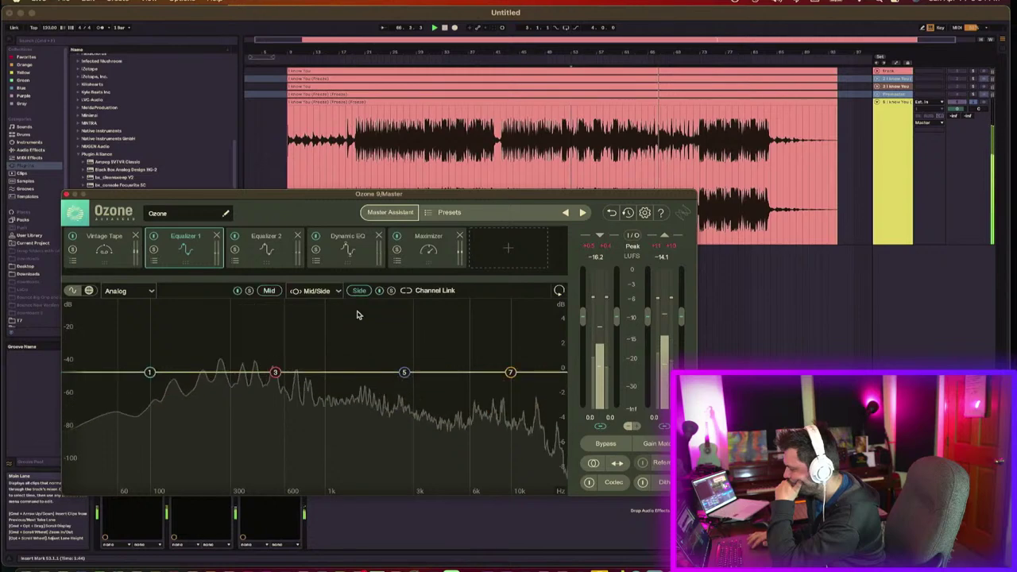
drag(510, 371, 405, 364)
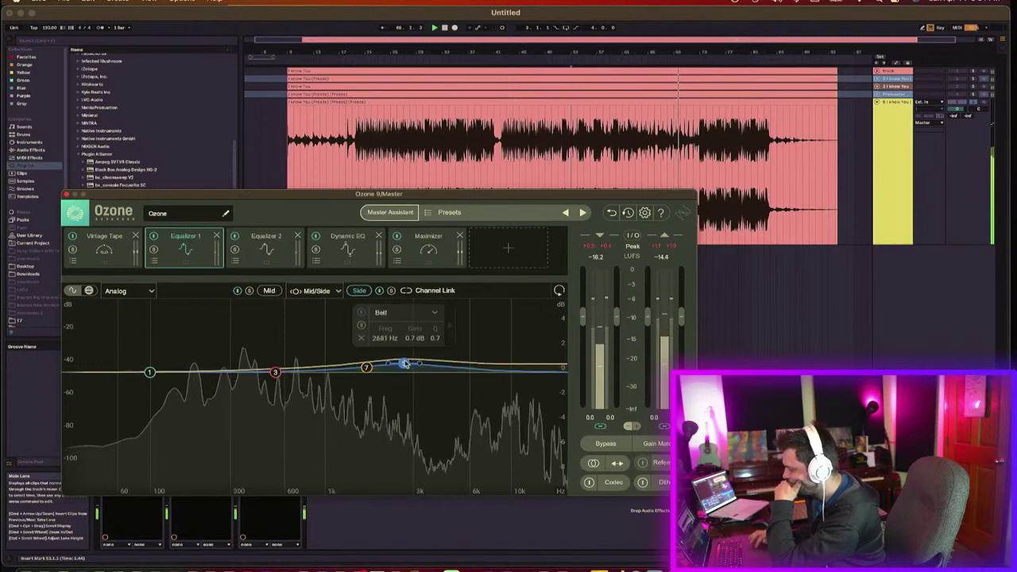
drag(275, 372, 277, 363)
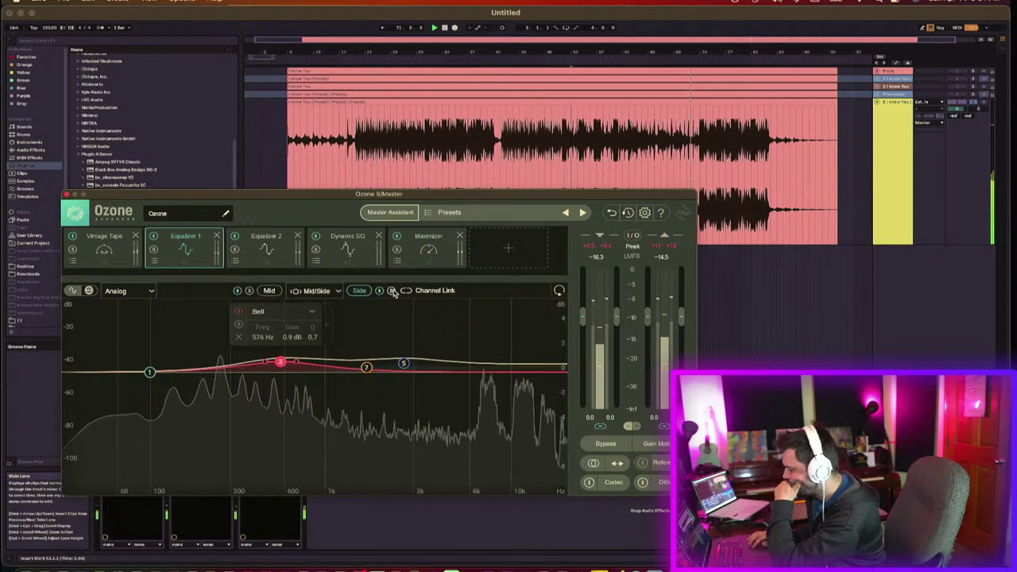
Step: Cut the side channel's lows with band 1 as a Low Shelf at 186 Hz, -2.7 dB and Q 24.0
click(149, 372)
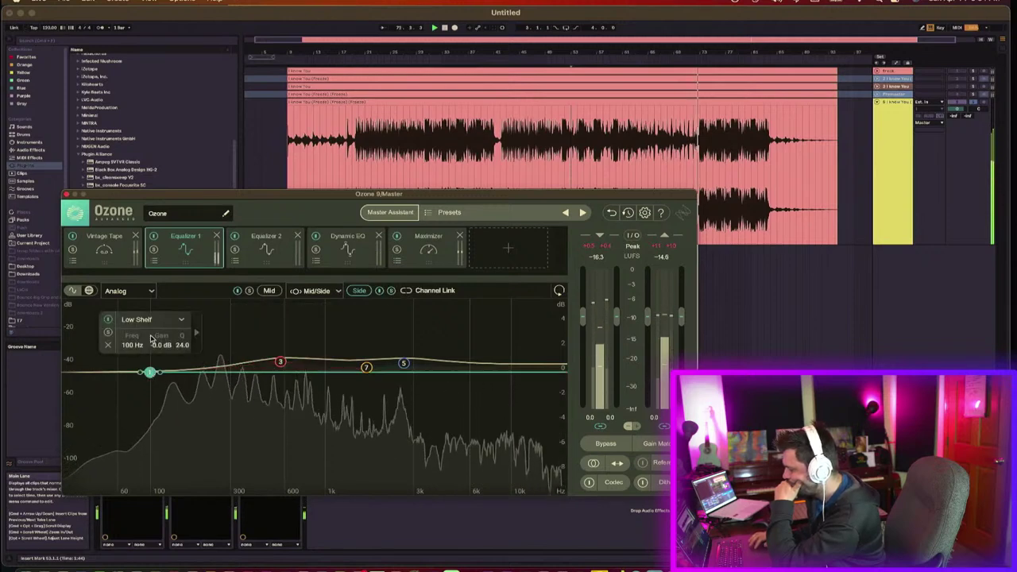
click(151, 321)
click(136, 297)
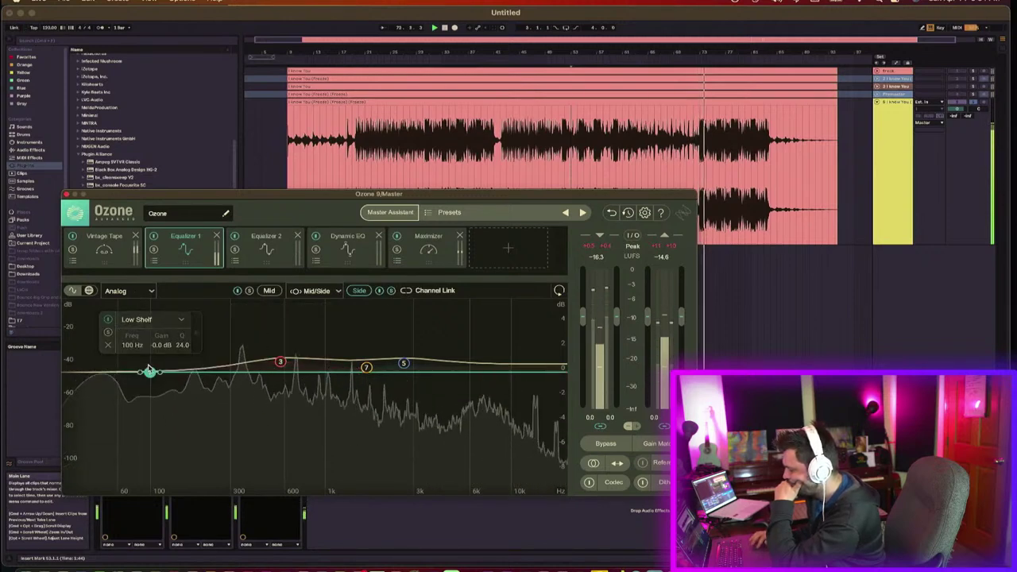
drag(149, 371, 218, 414)
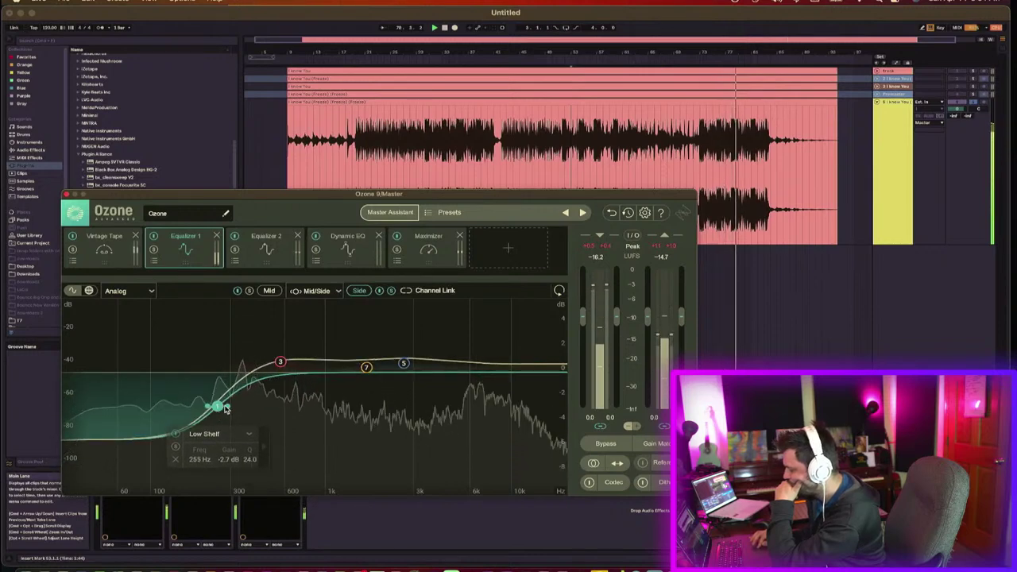
drag(226, 407, 203, 407)
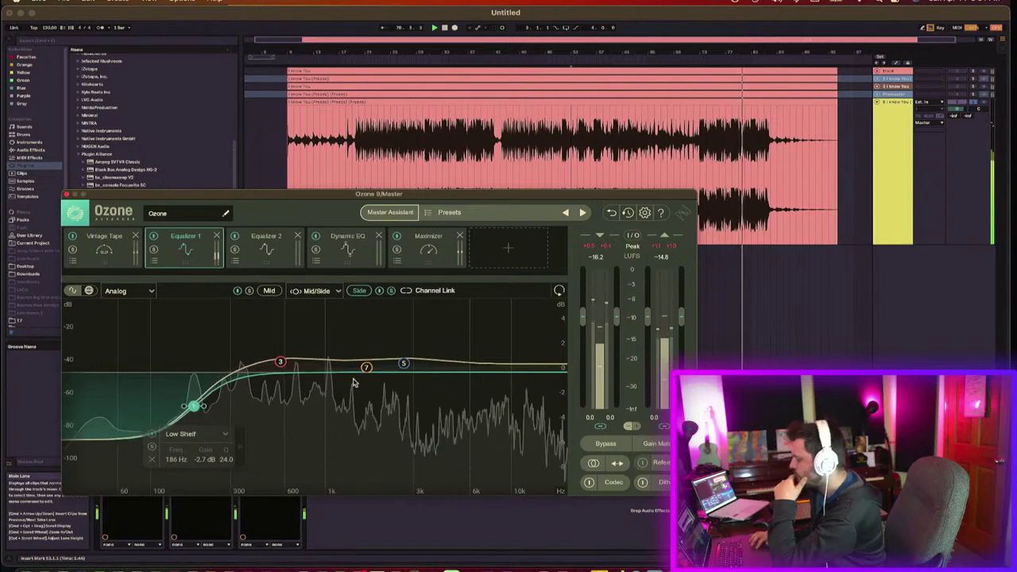
click(359, 291)
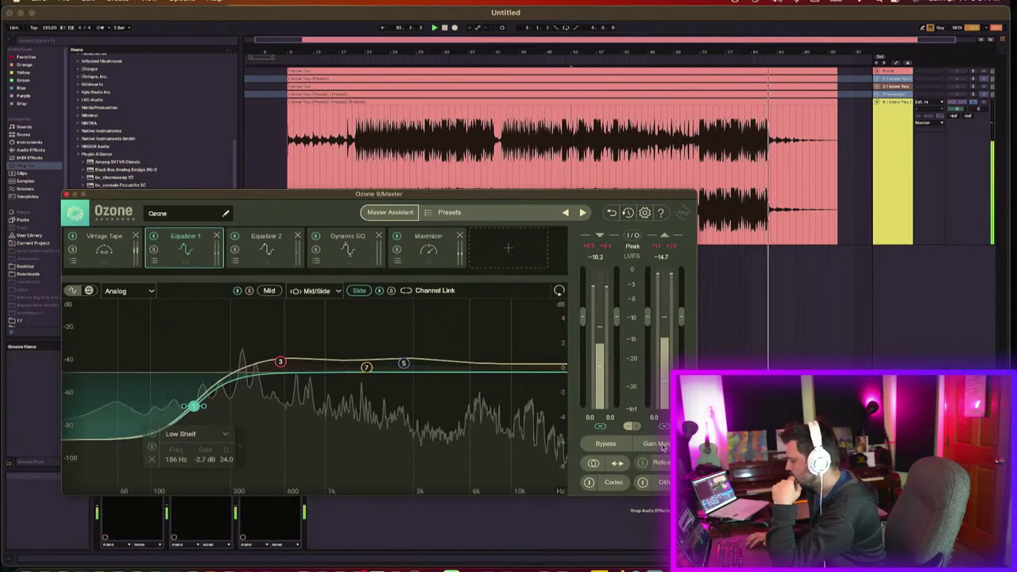
Step: Compare all Ozone processing with its bypassed signal using Gain Match while the song plays
click(601, 444)
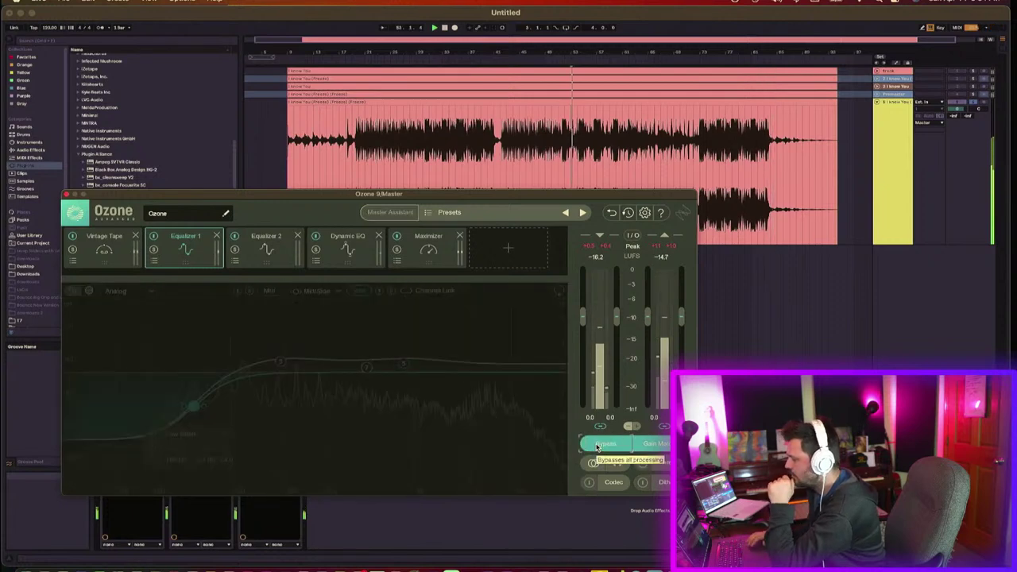
click(600, 444)
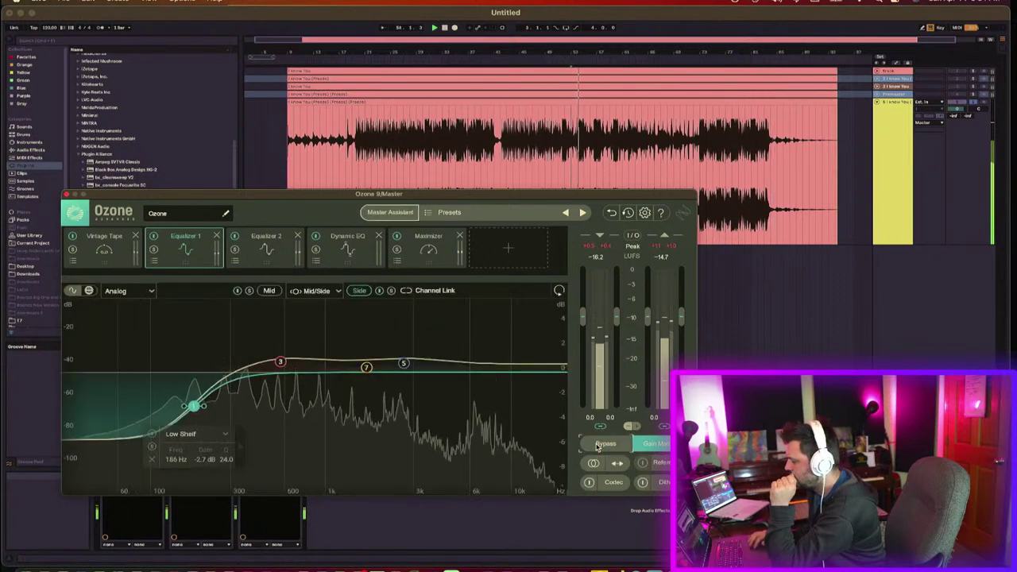
click(601, 444)
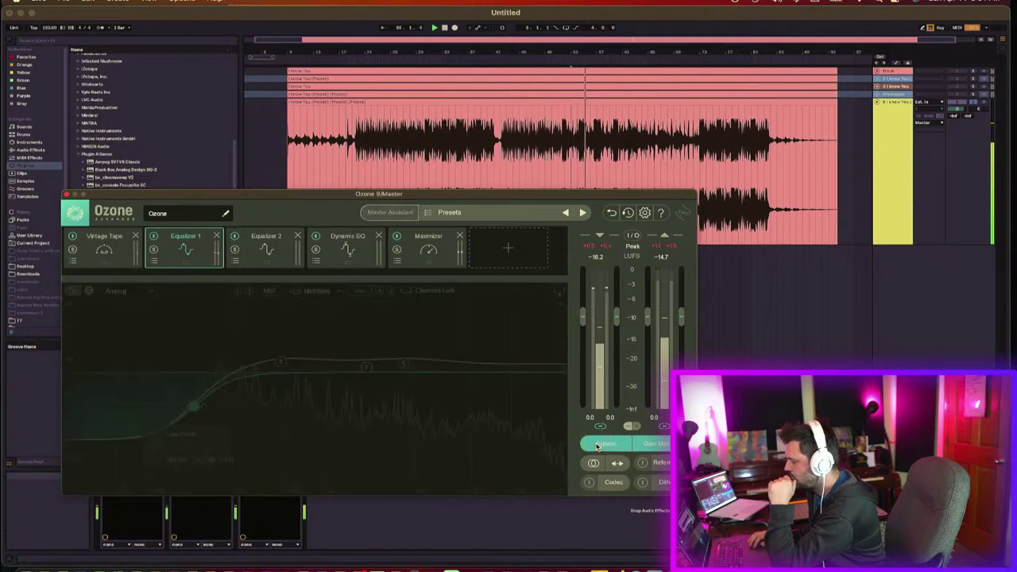
click(600, 444)
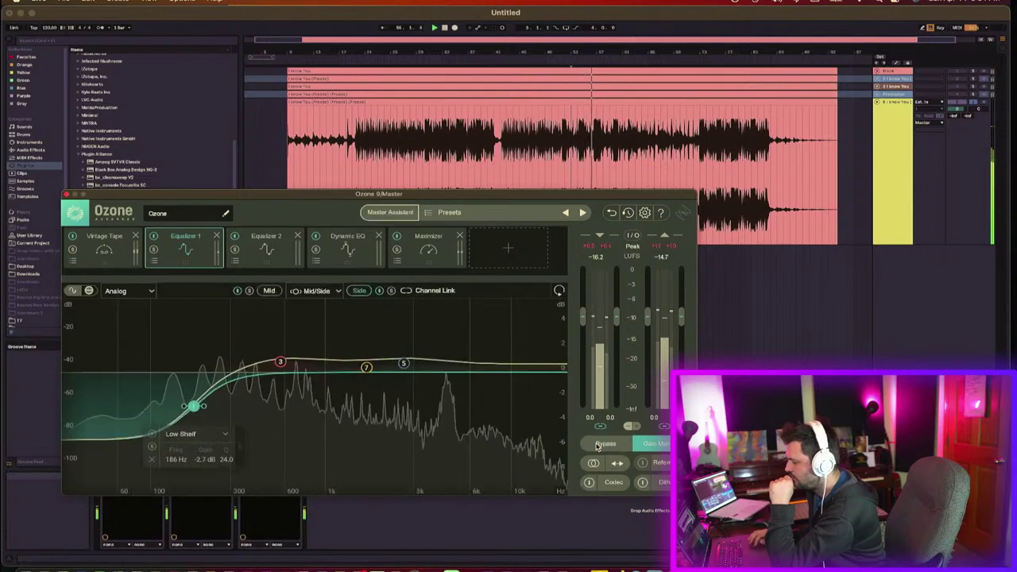
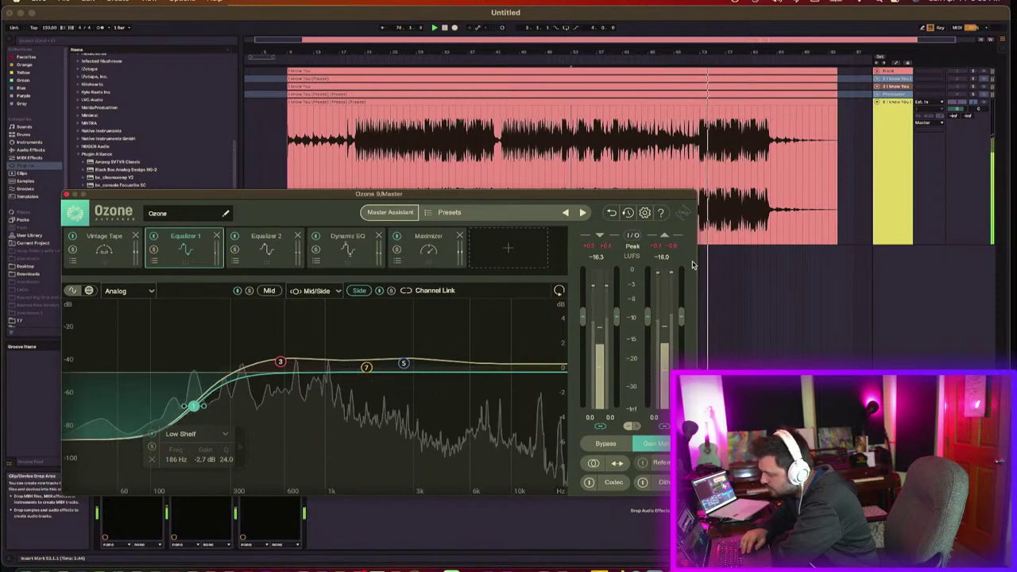
Step: Solo track 3 "I know You", stop playback and route the track's output directly to Ext. Out 1/2
click(516, 258)
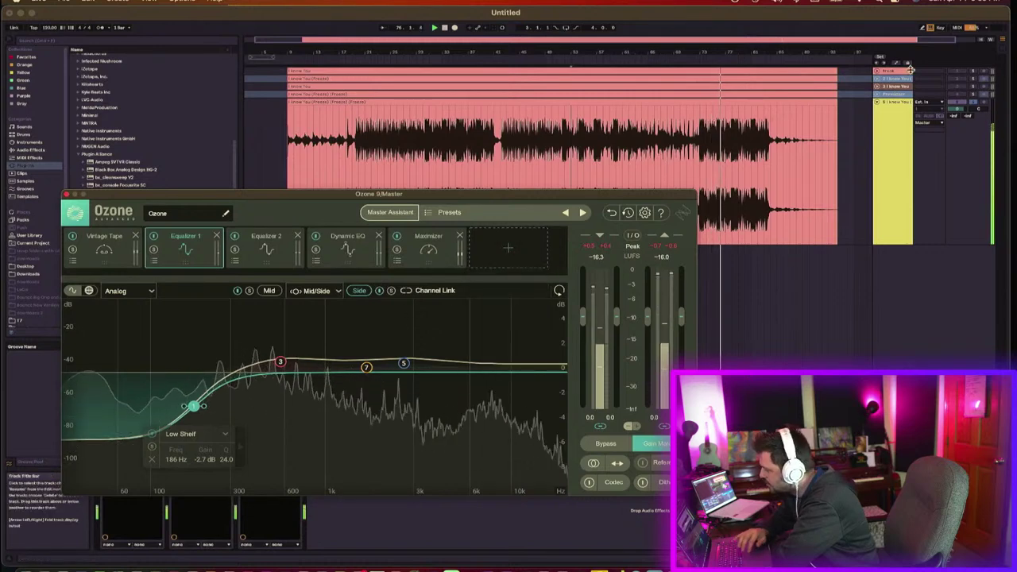
click(973, 87)
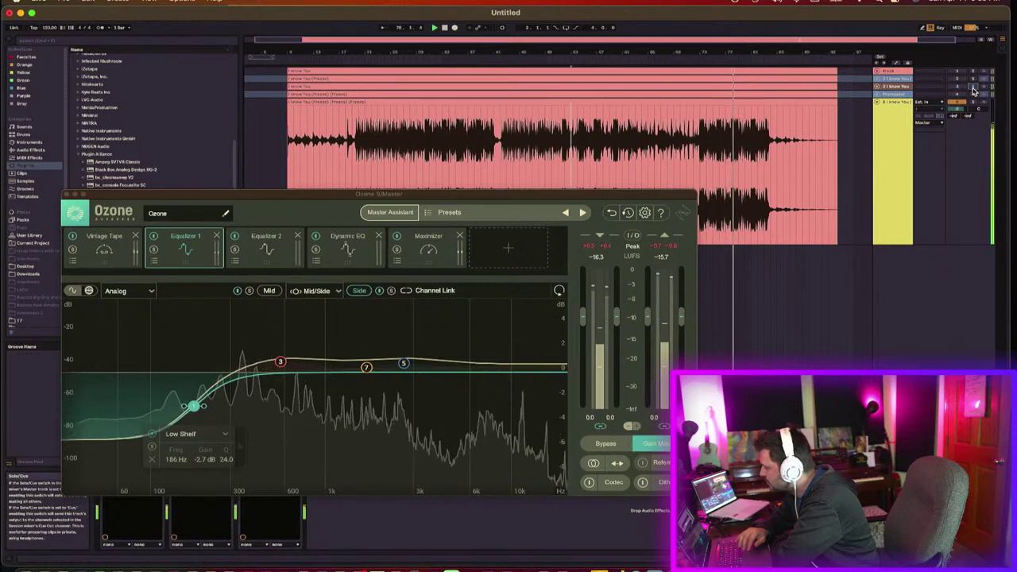
key(space)
click(877, 87)
click(929, 107)
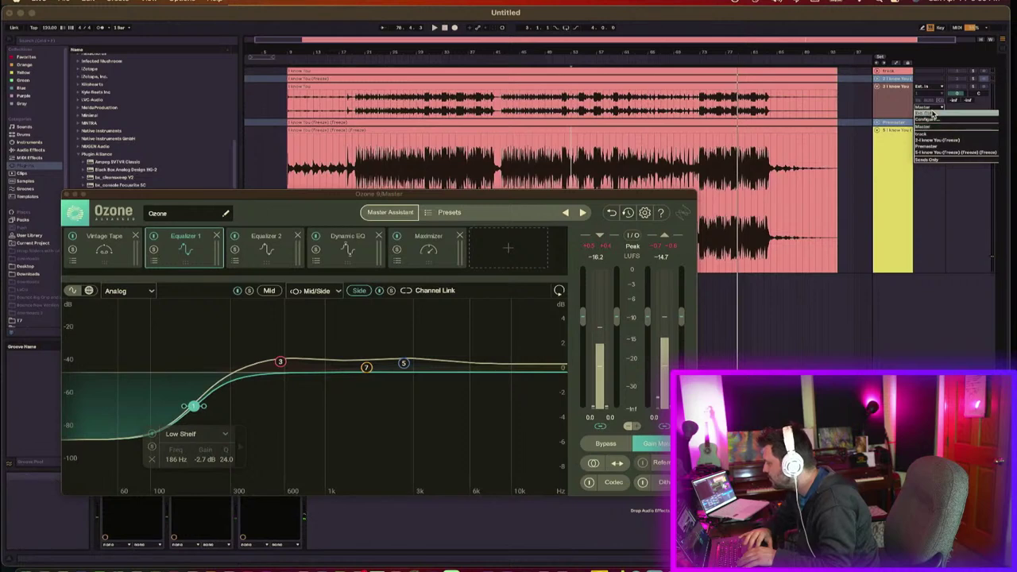
click(933, 115)
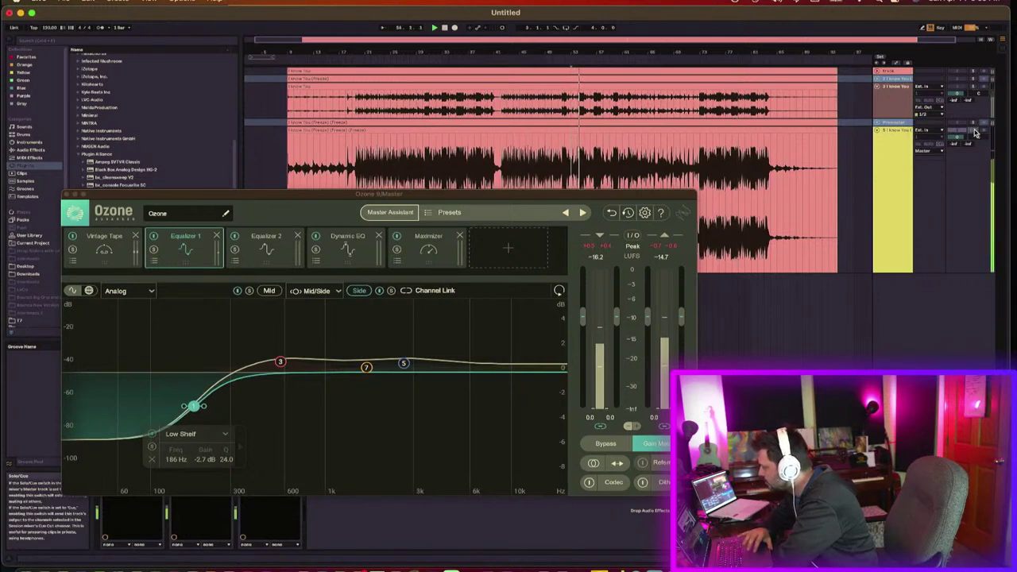
Step: Compare track 3 with the mastered track during playback by switching solo between them
click(976, 89)
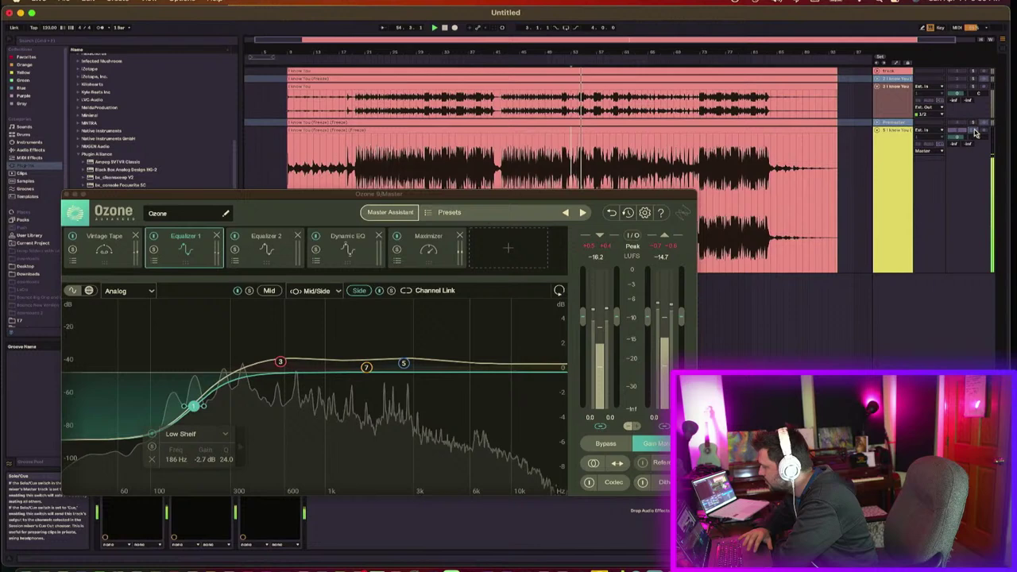
click(973, 86)
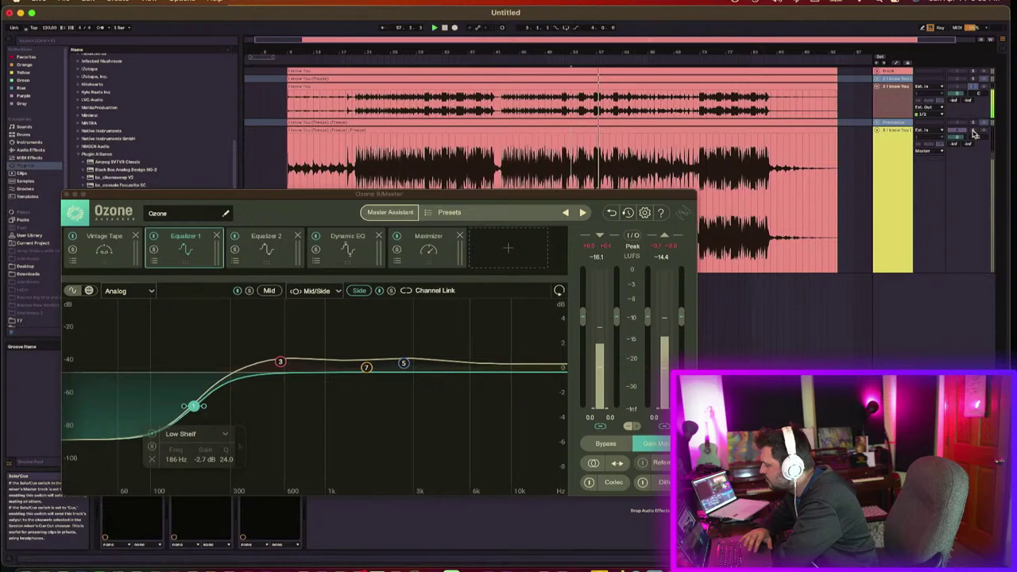
click(974, 133)
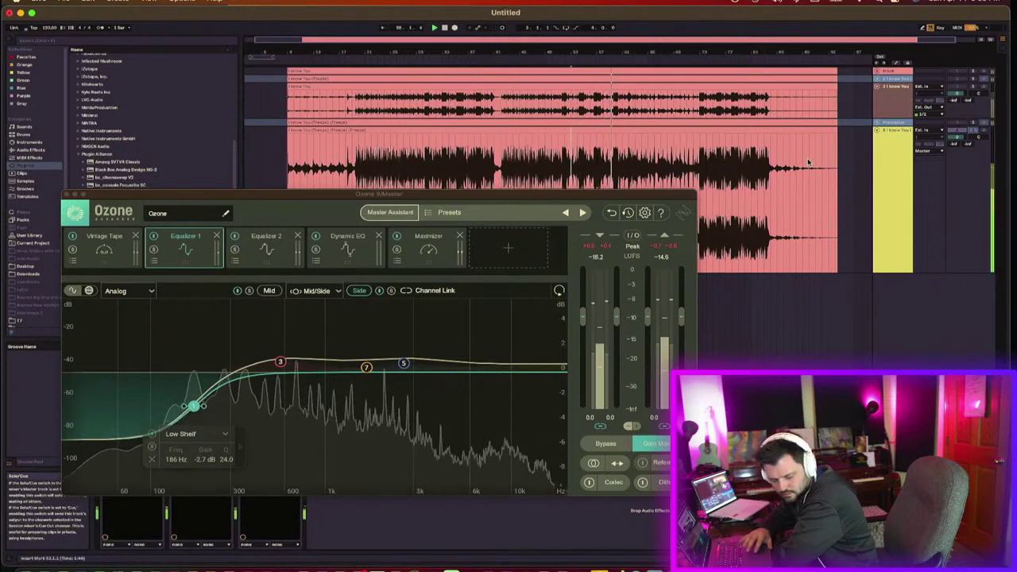
Step: Reposition the Ozone 9 window over the arrangement and close it
click(277, 198)
drag(277, 200, 328, 163)
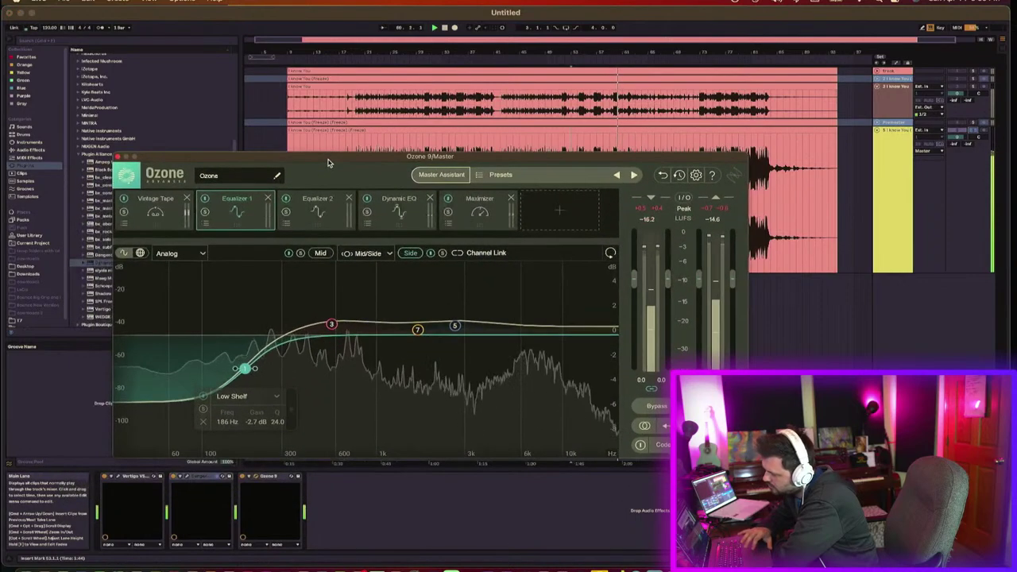
click(118, 157)
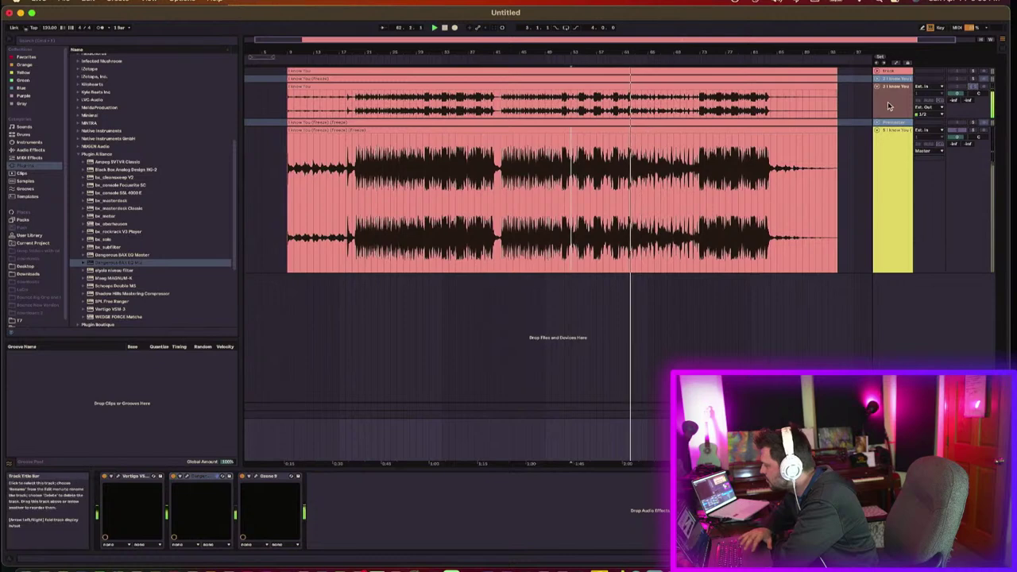
Step: Fold track 3, route the first track's output to Ext. Out 1/2, solo the first track and fold it again
click(884, 71)
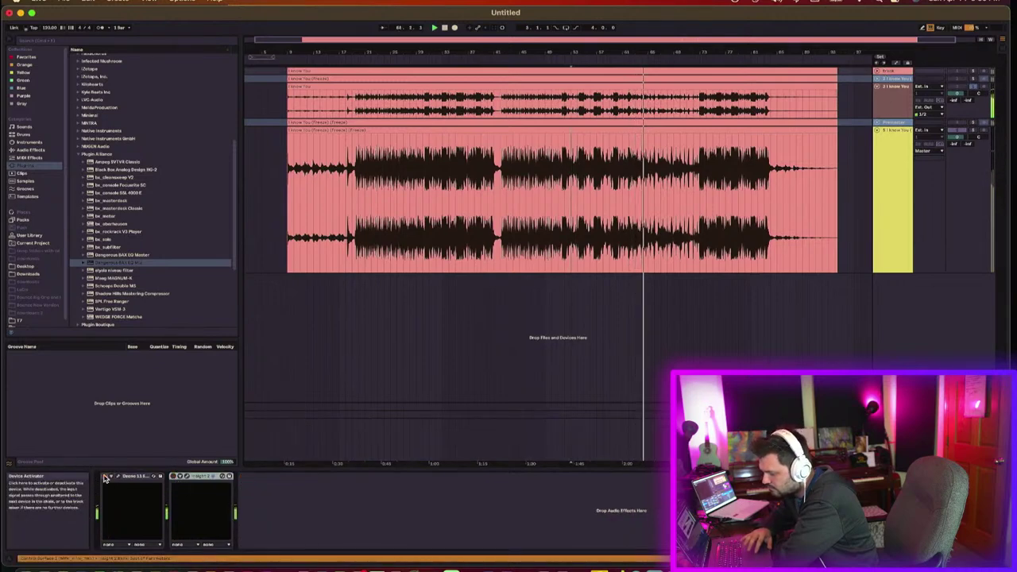
click(878, 89)
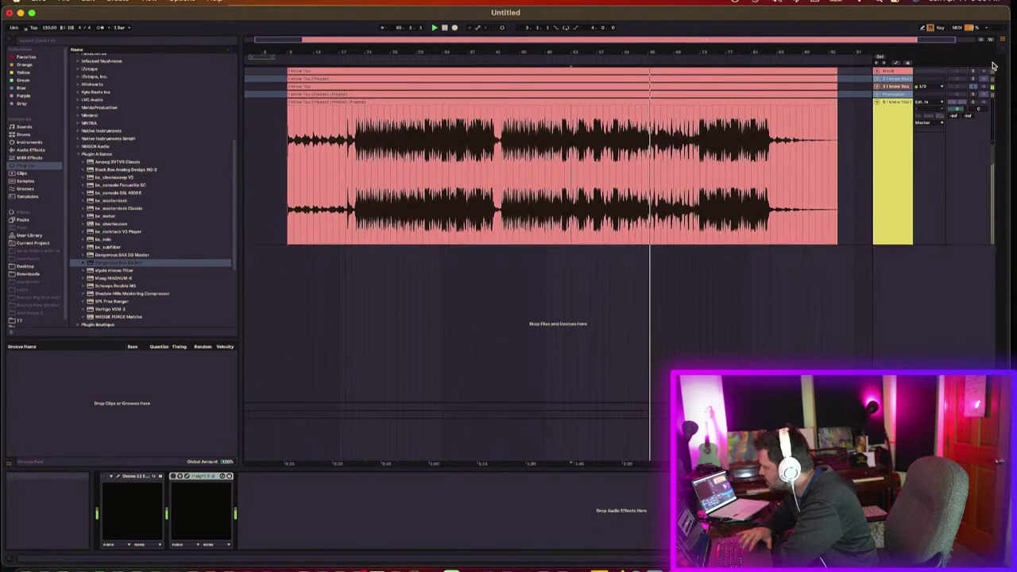
click(878, 72)
click(938, 92)
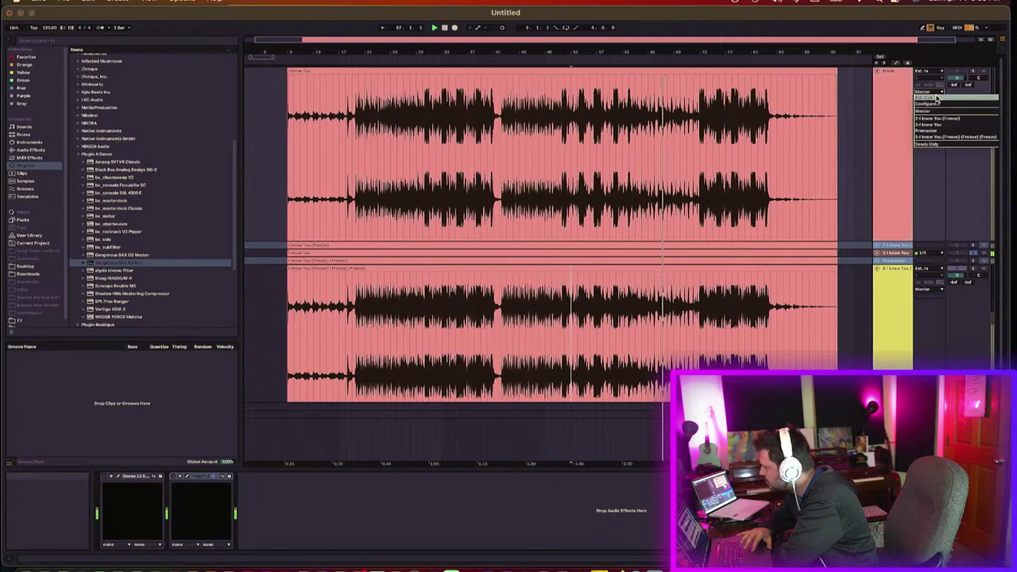
click(933, 101)
click(973, 71)
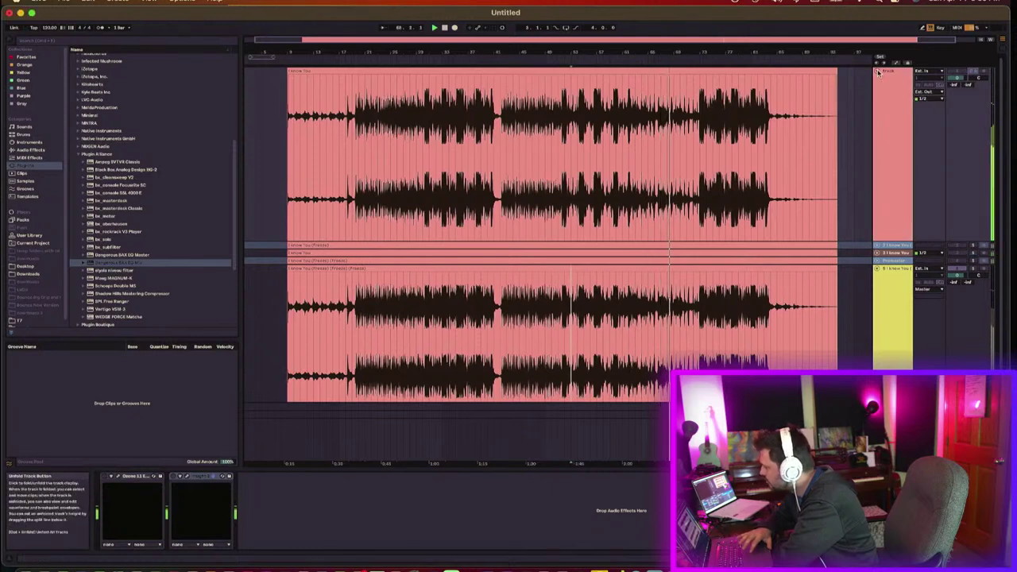
click(877, 72)
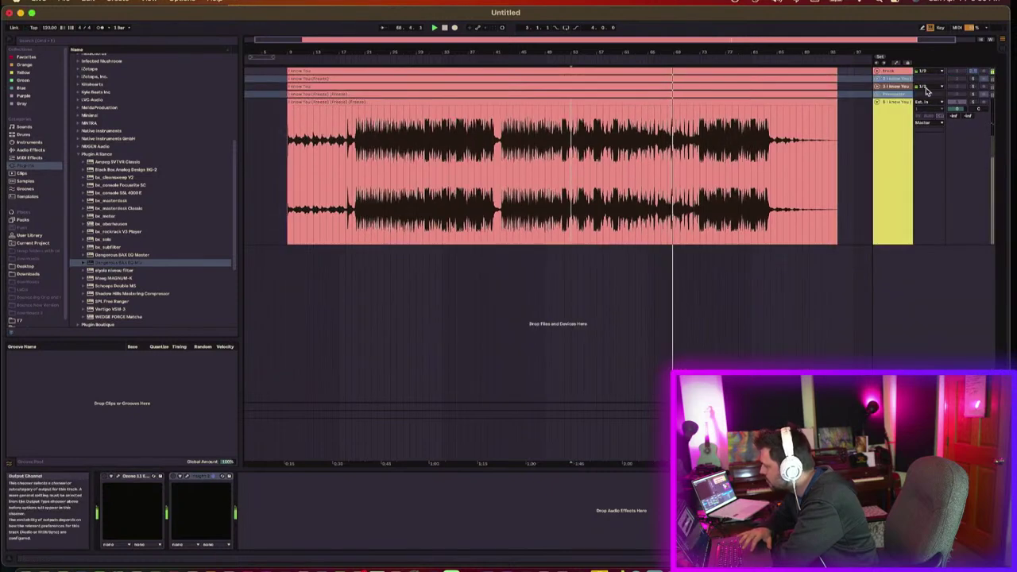
Step: Compare the first track with the mastered track by switching solo, restarting playback from about bar 51
click(976, 73)
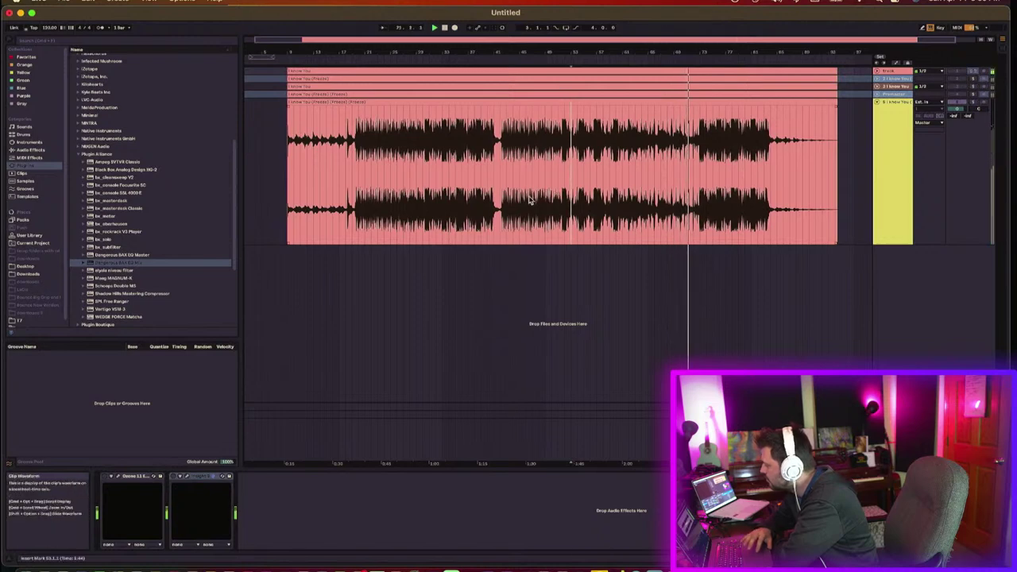
click(557, 203)
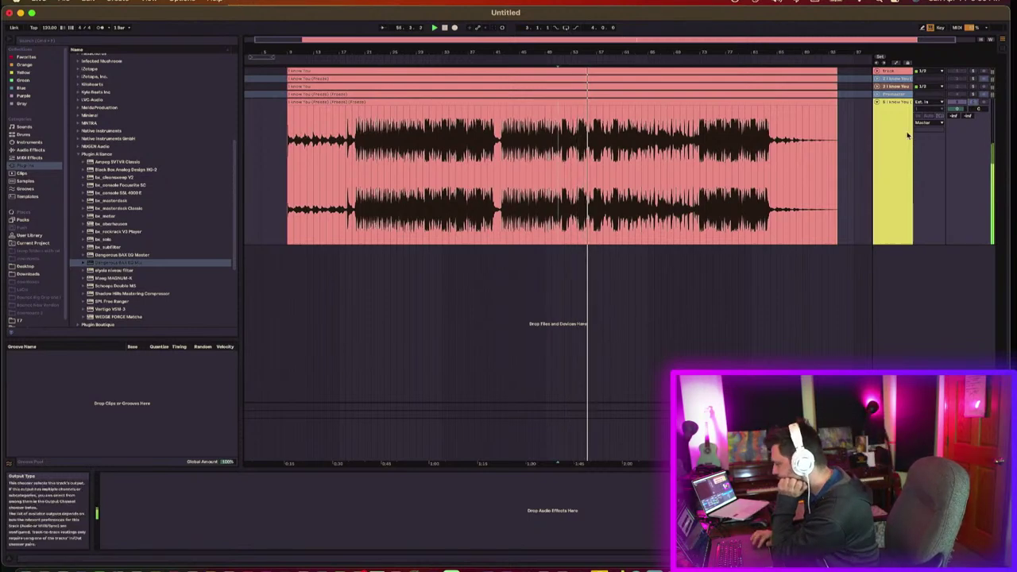
Step: Show the master track's devices, open the Ozone 9 and BAX EQ windows, and display Equalizer 1's Mid channel
click(878, 145)
click(895, 147)
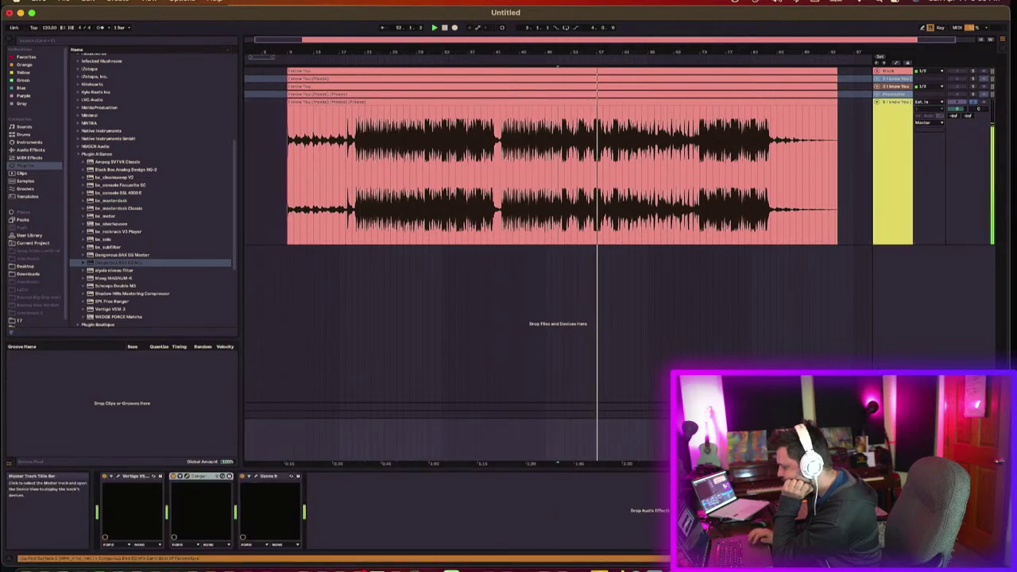
click(256, 477)
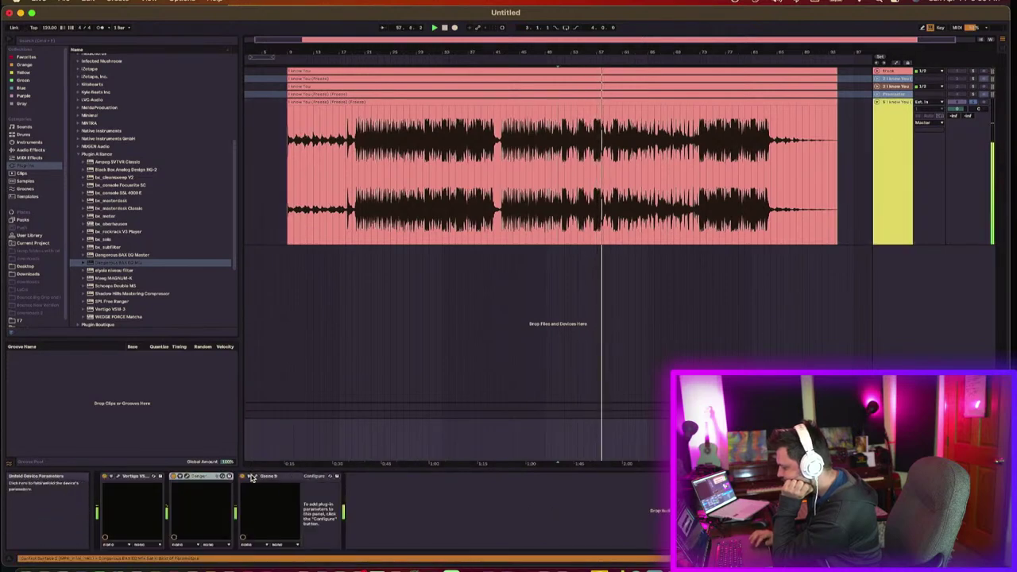
click(187, 477)
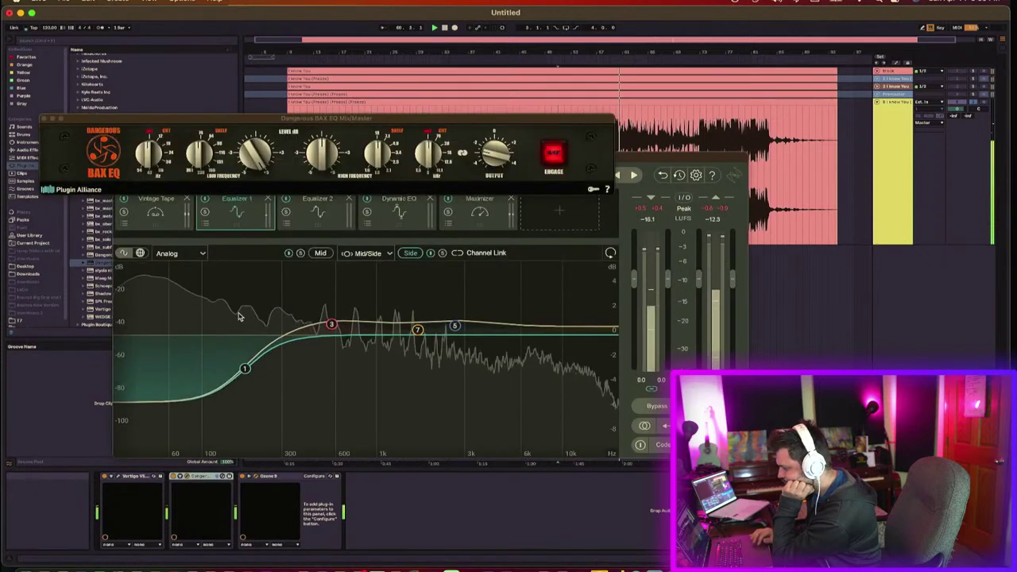
click(322, 254)
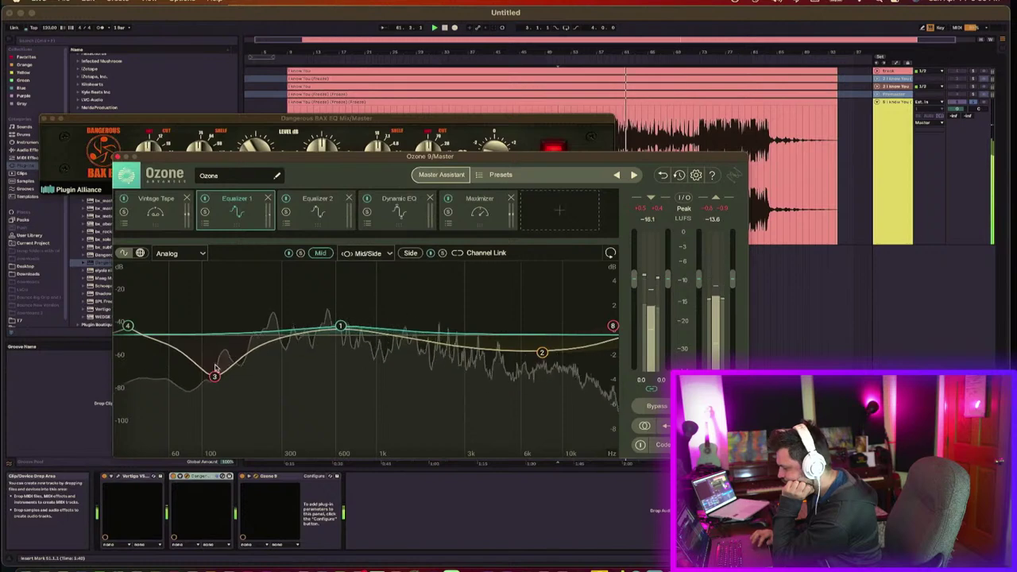
Step: Lower the frequency of band 3's cut in Equalizer 1's Mid channel to slightly below 100 Hz, auditioning the band in solo
drag(214, 369, 206, 376)
click(160, 422)
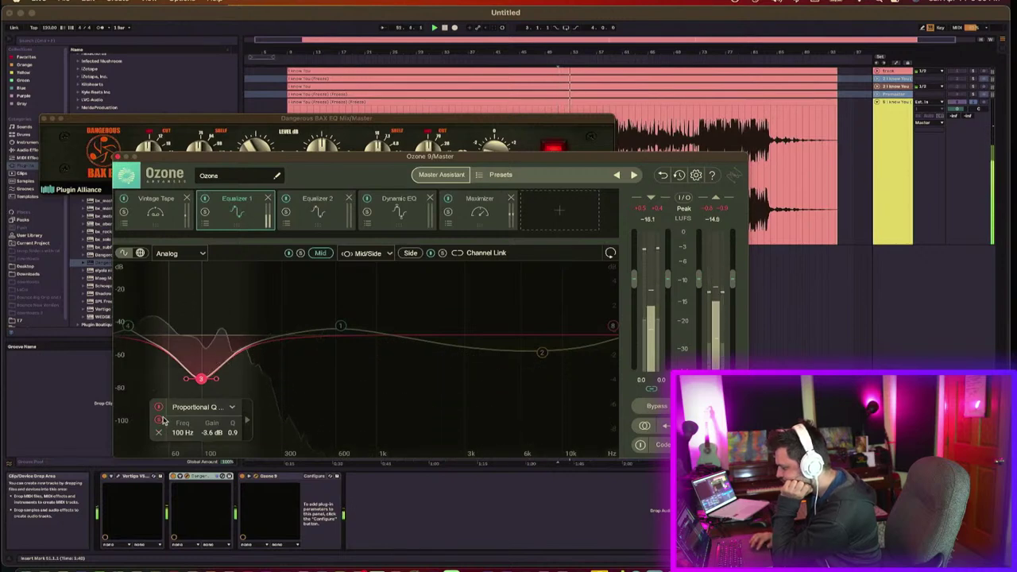
drag(201, 379, 193, 379)
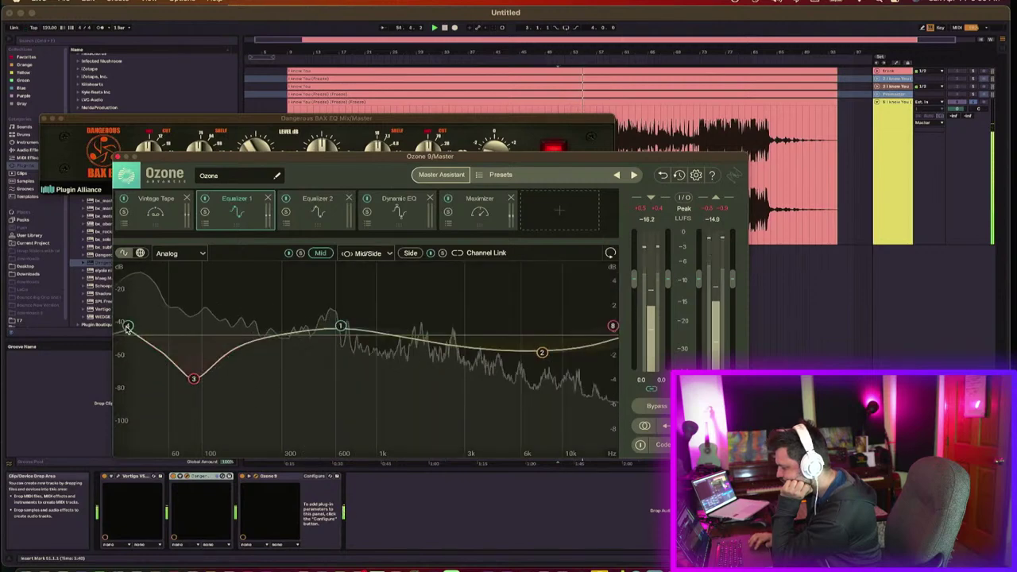
Step: Shift band 4 of Equalizer 1's Mid channel to about 31 Hz and slightly reduce its boost
drag(129, 326, 133, 330)
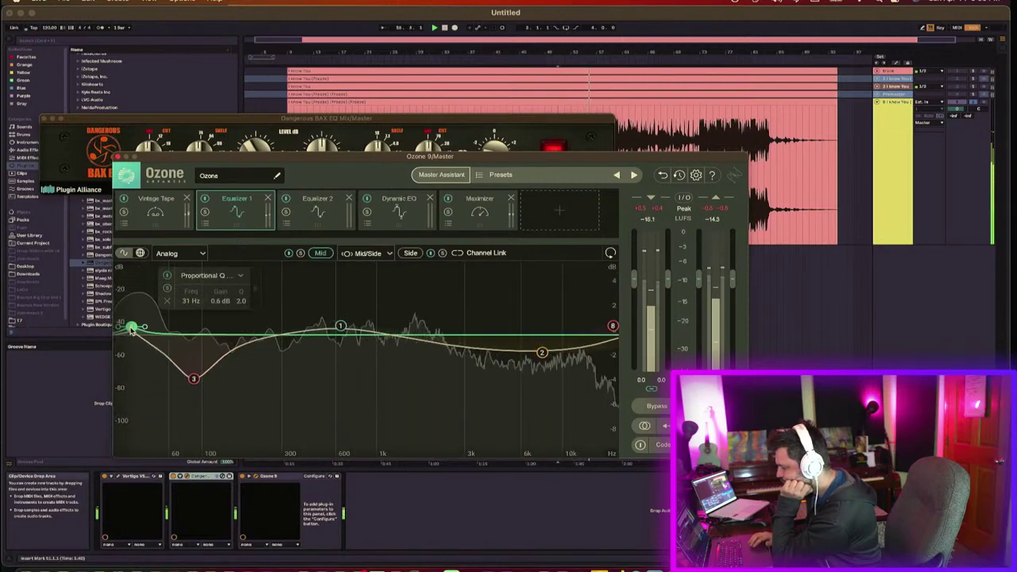
double_click(131, 327)
drag(133, 332, 132, 328)
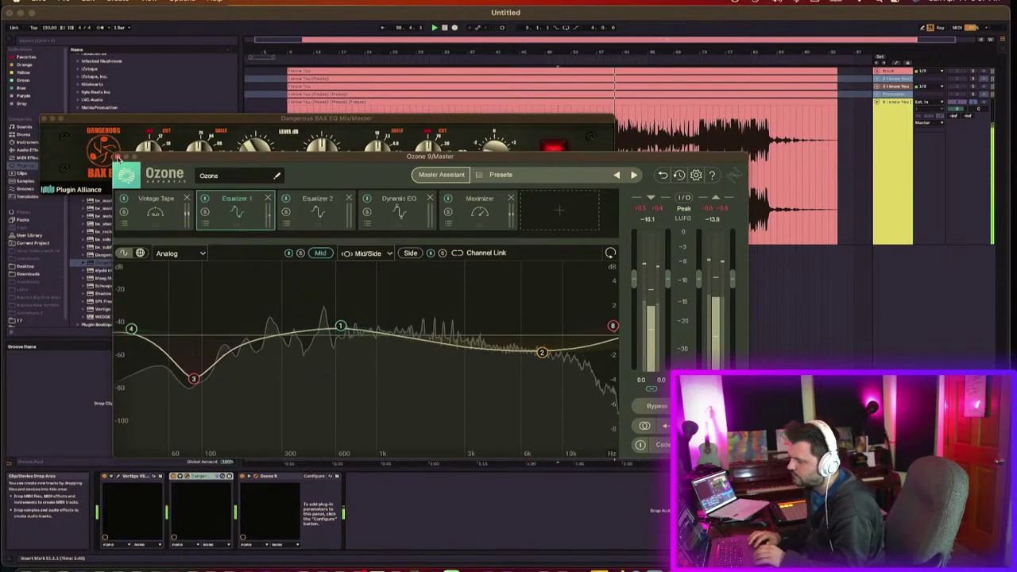
Step: Check Ozone's output peaks and Maximizer settings during playback, resetting the peak readings, and close the BAX EQ and Ozone windows
click(120, 157)
click(45, 119)
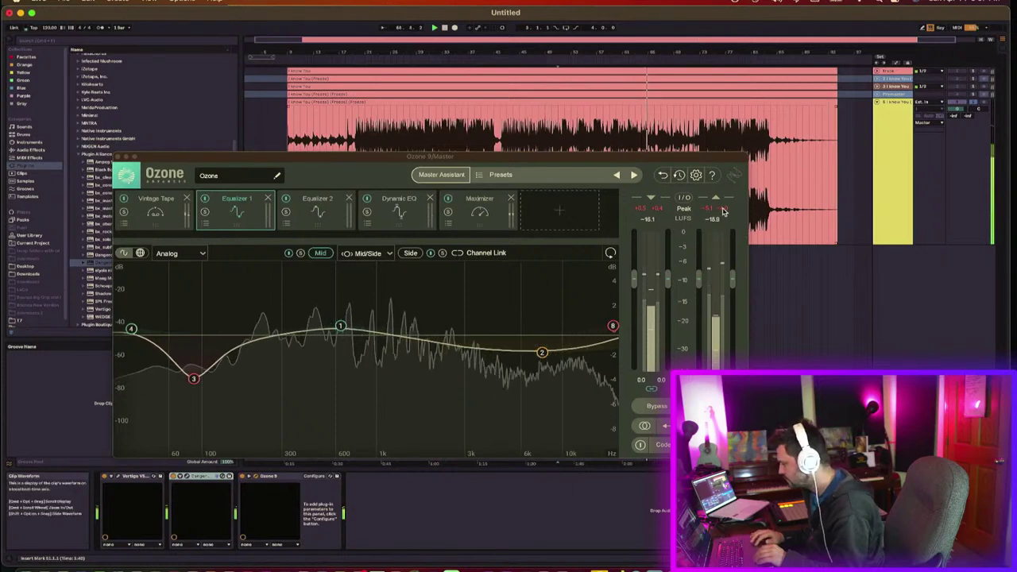
click(719, 209)
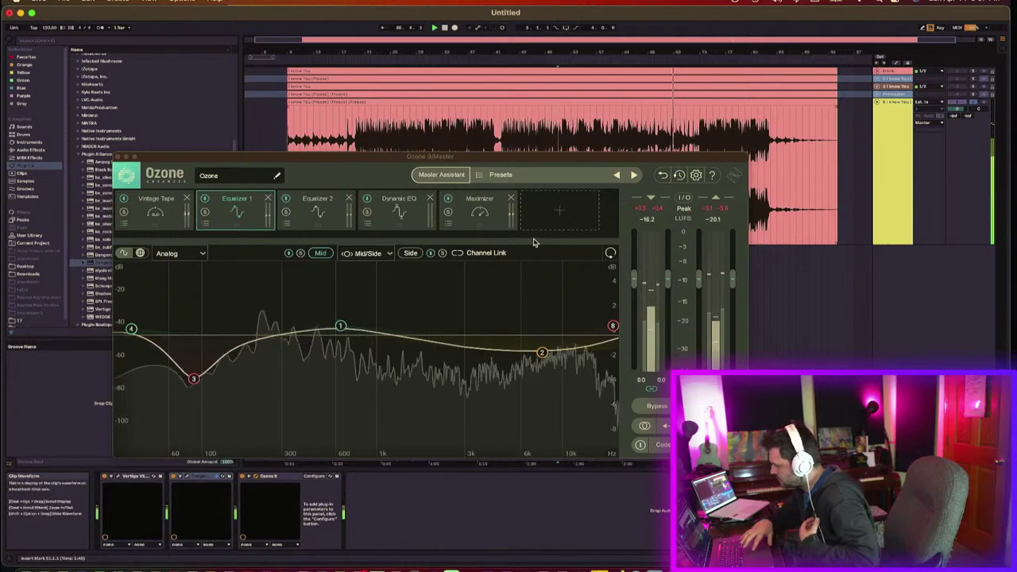
click(724, 210)
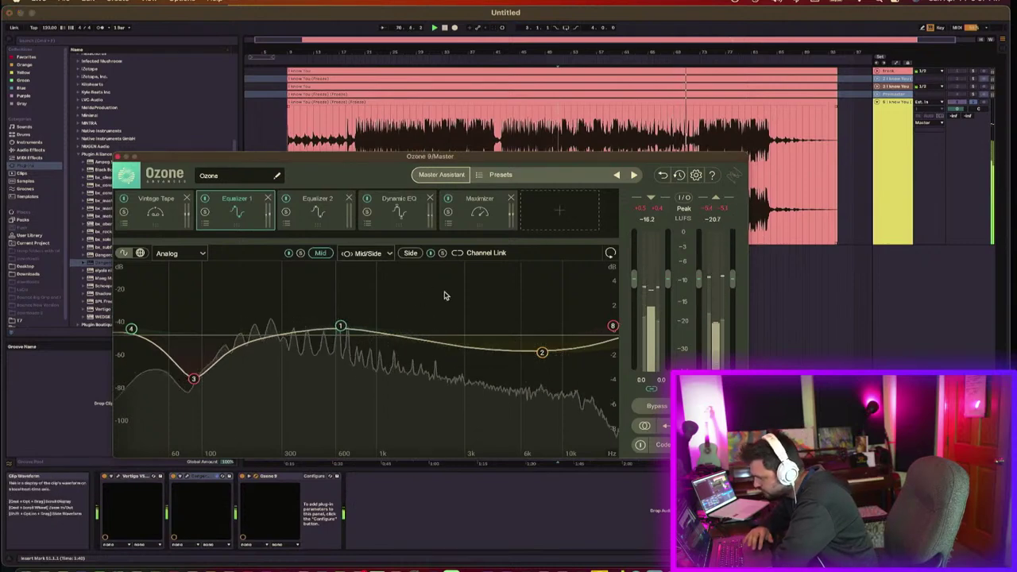
click(479, 209)
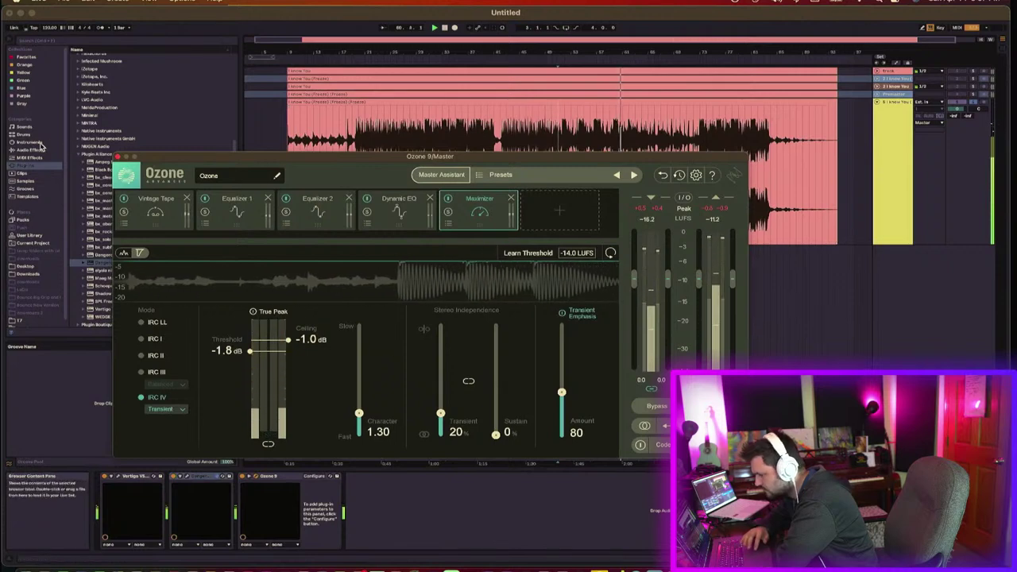
click(117, 157)
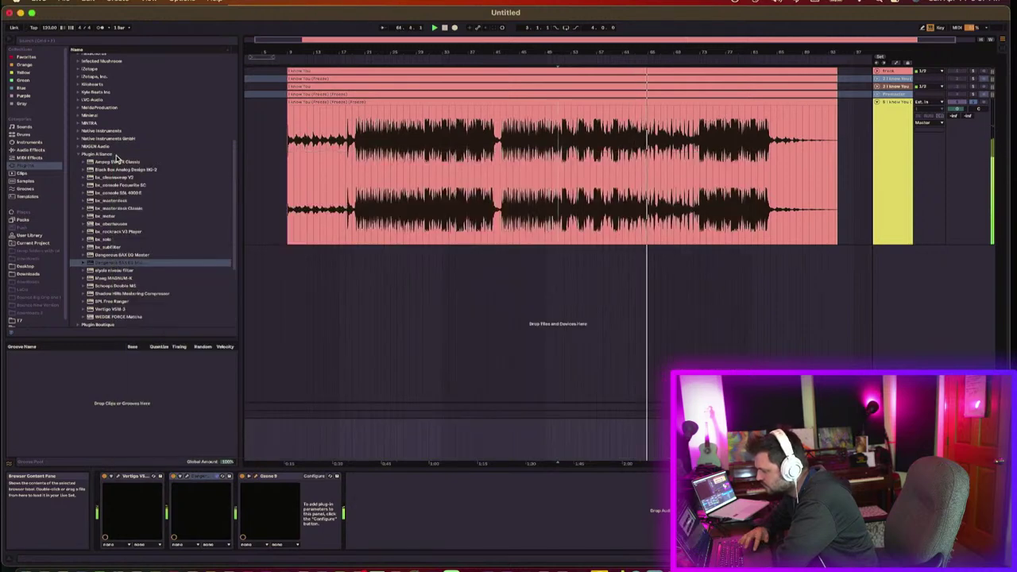
Step: Open the audio export settings for the Master track and leave MP3 encoding enabled alongside the 32-bit WAV
key(super+shift+r)
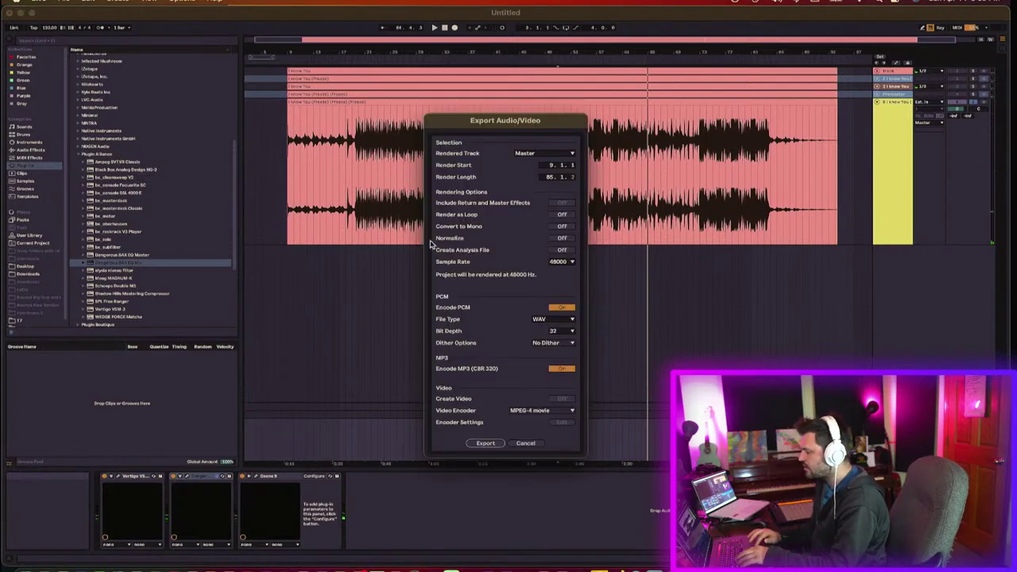
click(564, 369)
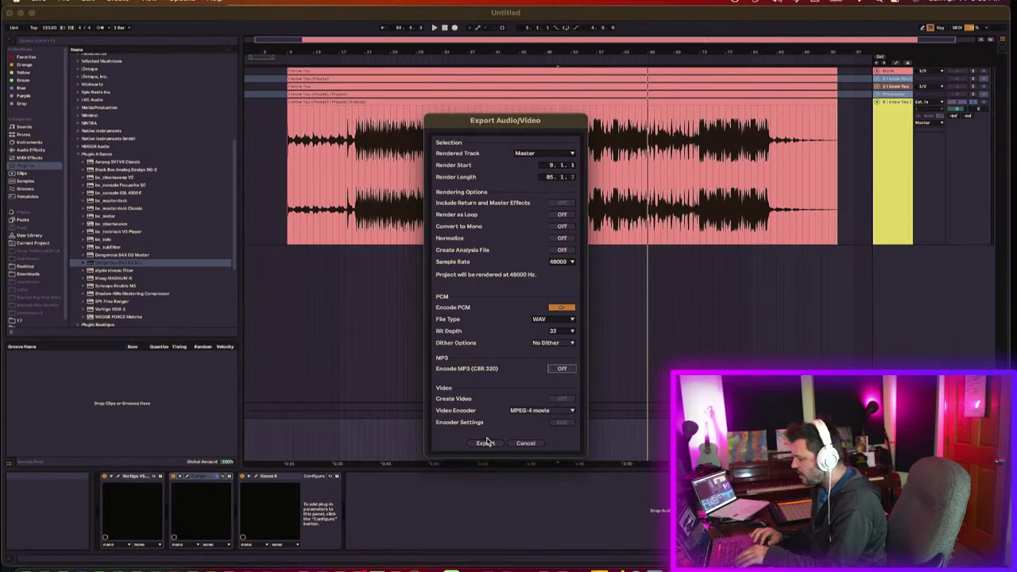
click(558, 370)
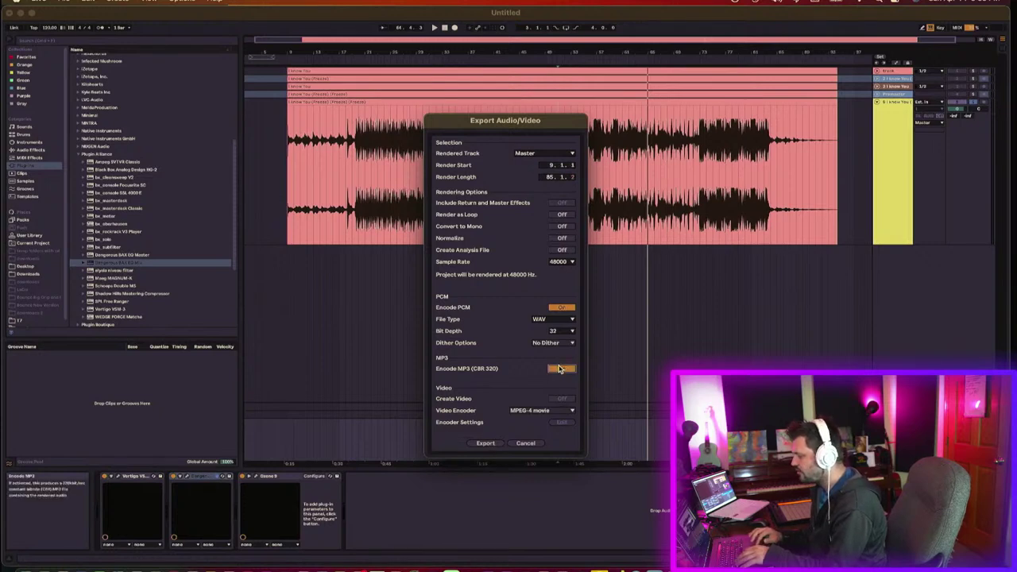
Step: Export the master at 48000 Hz as a 32-bit WAV without dither plus a 320 kbps MP3
click(487, 443)
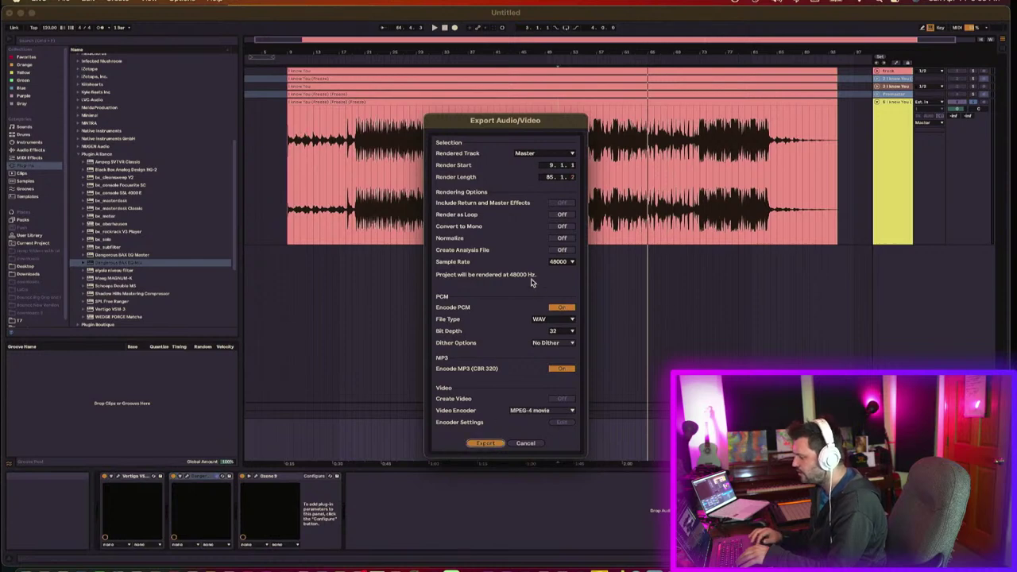
drag(513, 94, 0, 219)
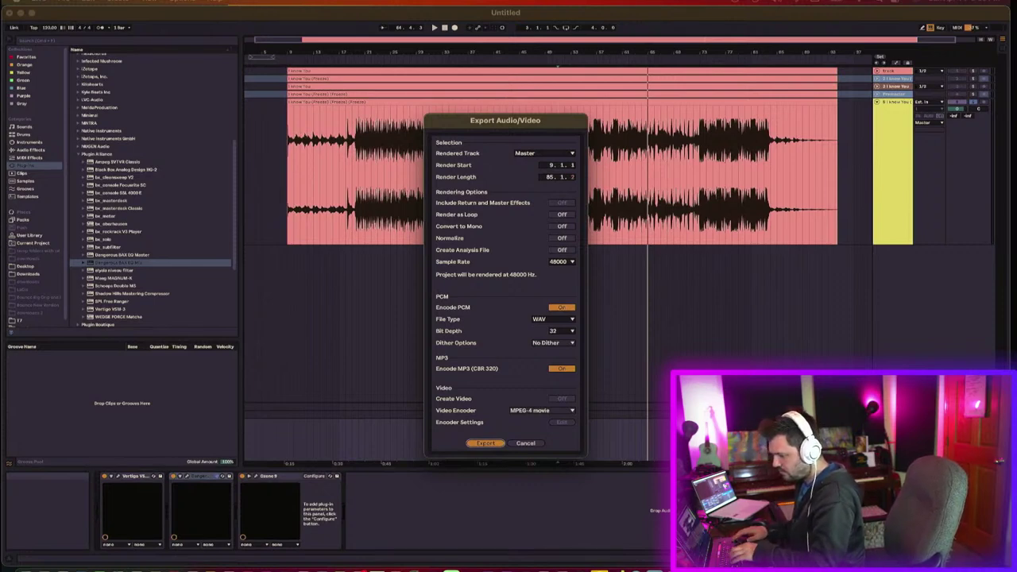
key(Return)
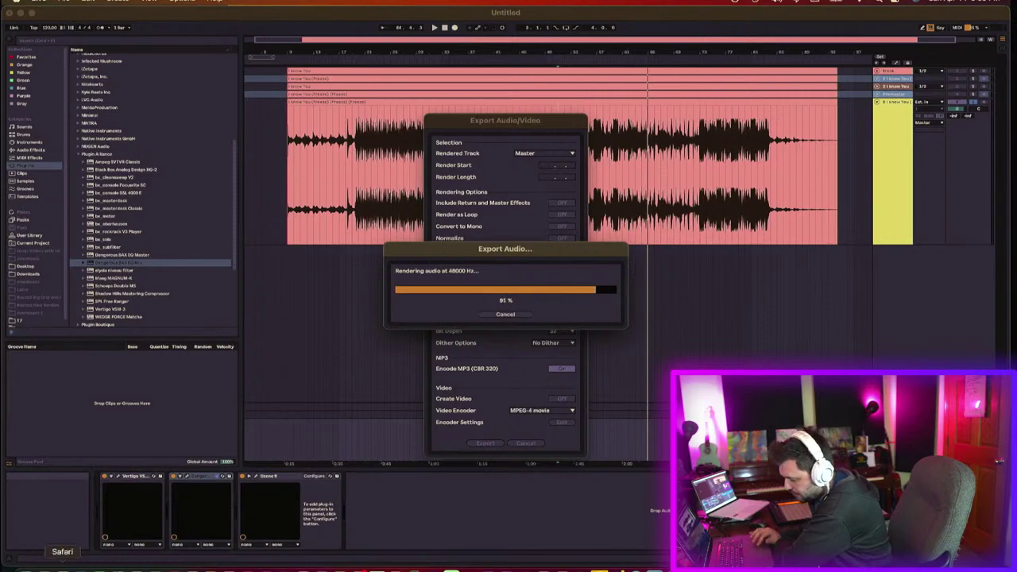
Step: Switch to Safari and check "I know You mastered 1.mp3" in the Loudness Penalty Analyzer for each streaming service
click(62, 567)
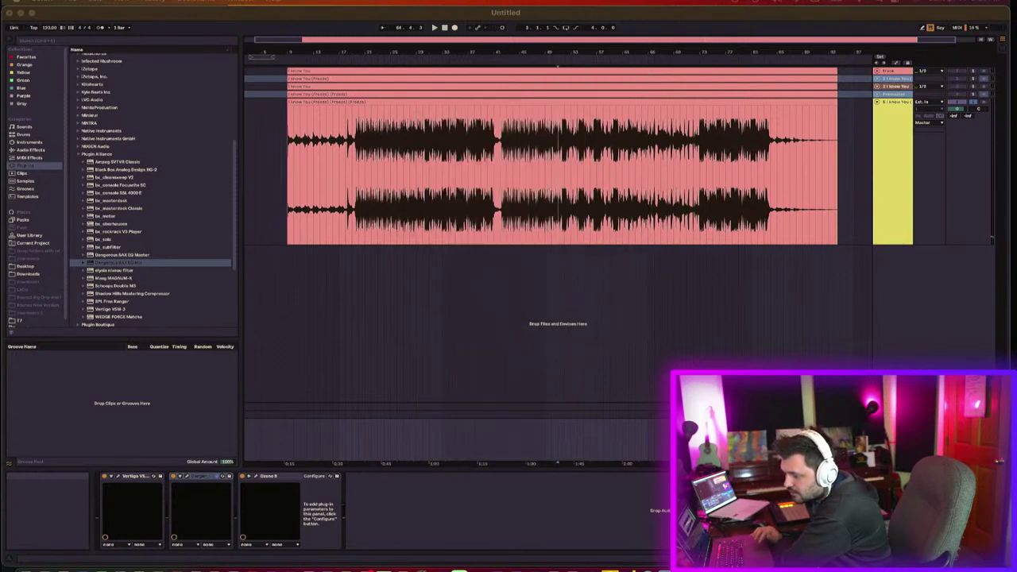
drag(0, 228, 666, 31)
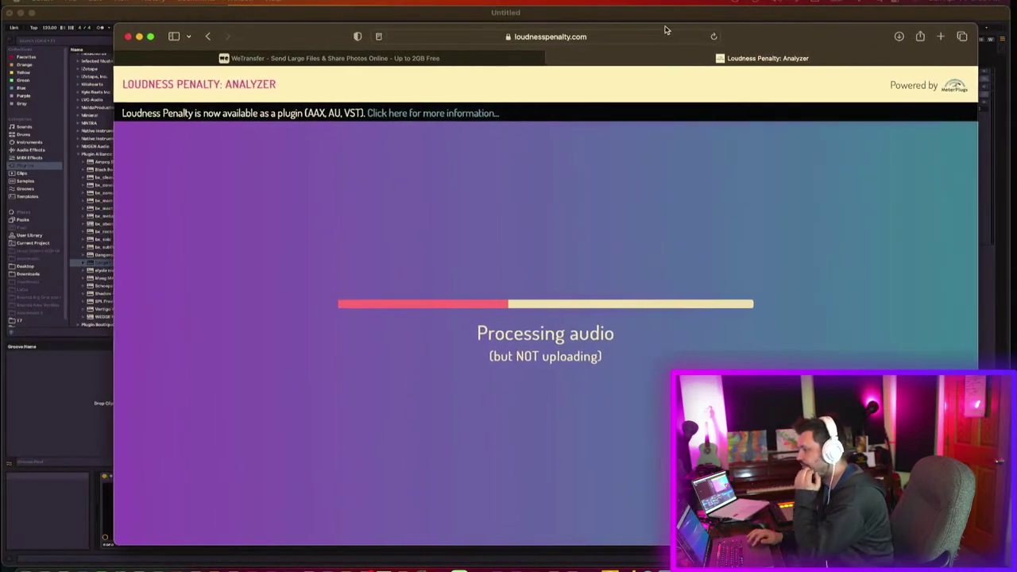
click(120, 59)
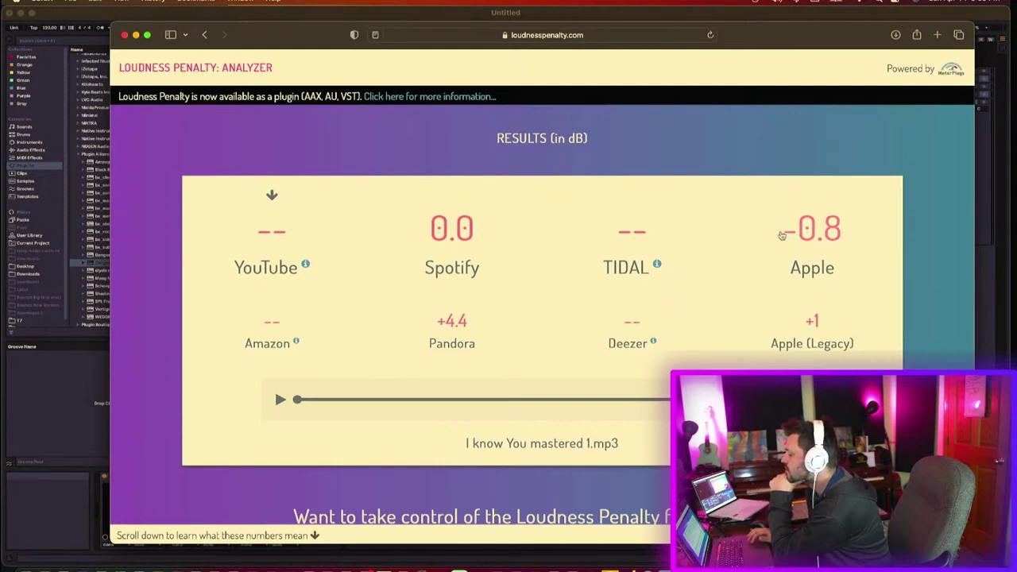
click(125, 35)
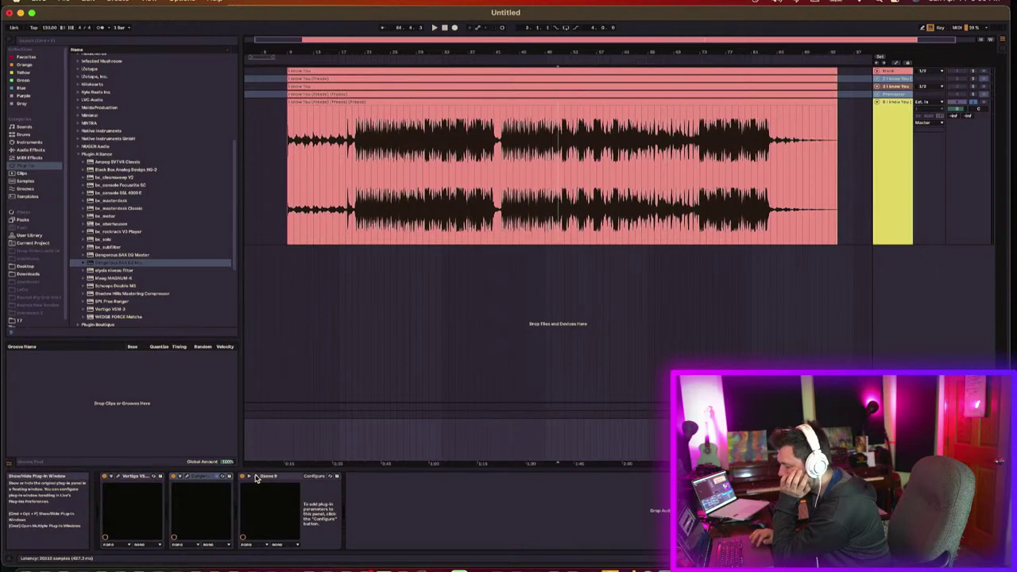
Step: Add a Low End Focus module to the Ozone 9 chain on the master and place it between Equalizer 1 and Equalizer 2
click(256, 477)
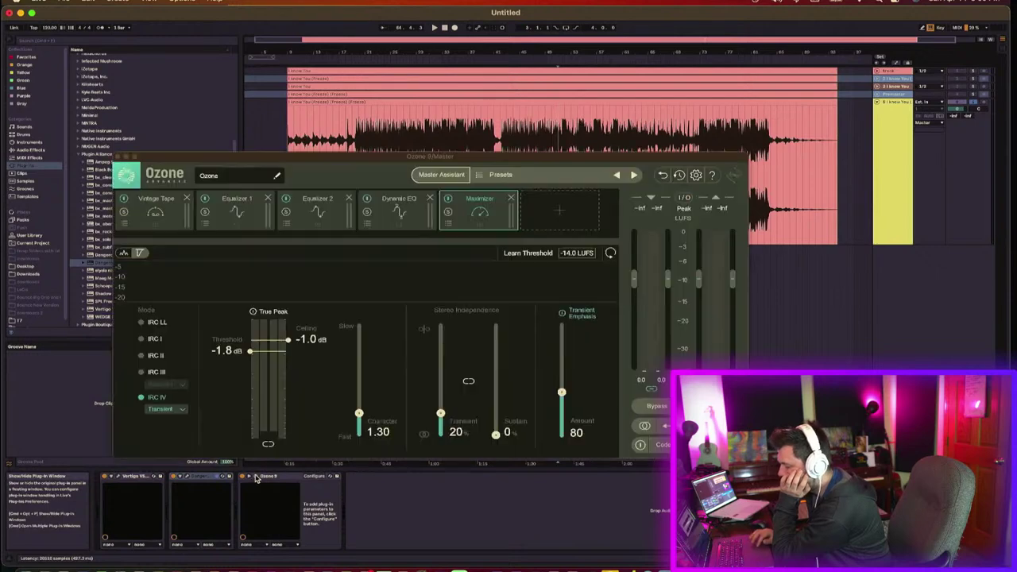
click(542, 224)
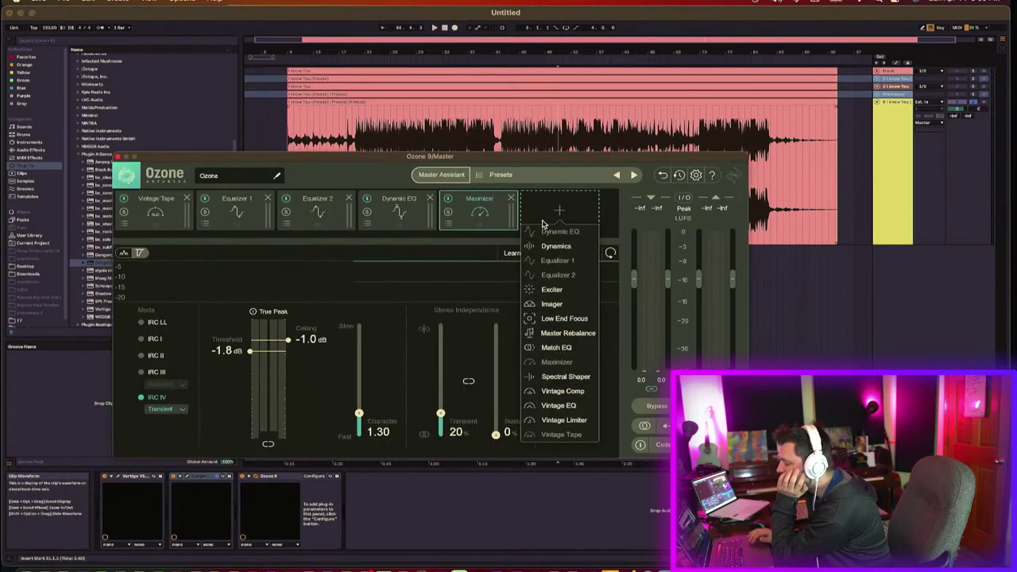
click(562, 319)
drag(527, 220, 254, 287)
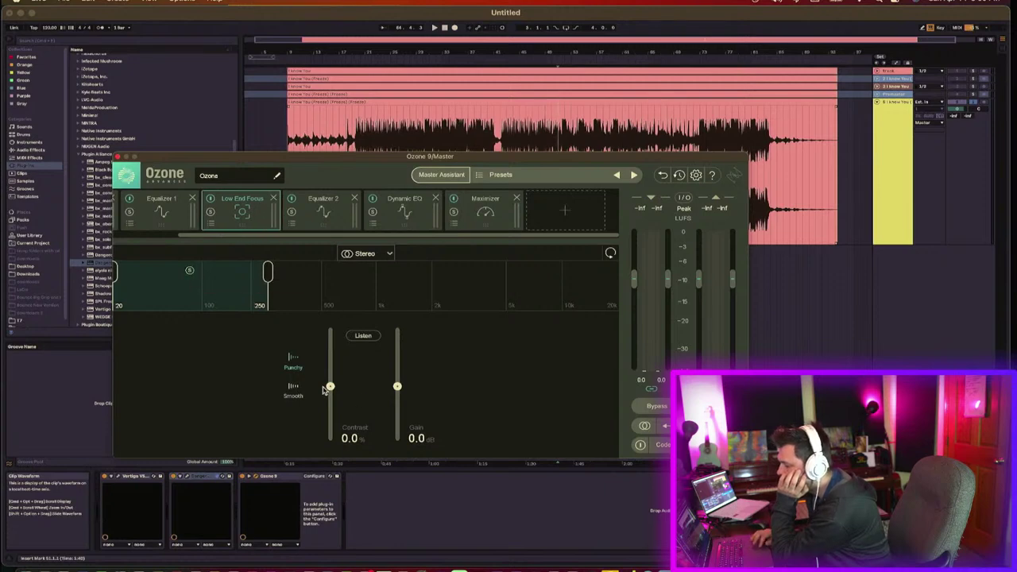
Step: Set the Low End Focus gain to -5.8 dB with contrast at 0, and audition its low band in isolation during playback
drag(330, 387, 329, 459)
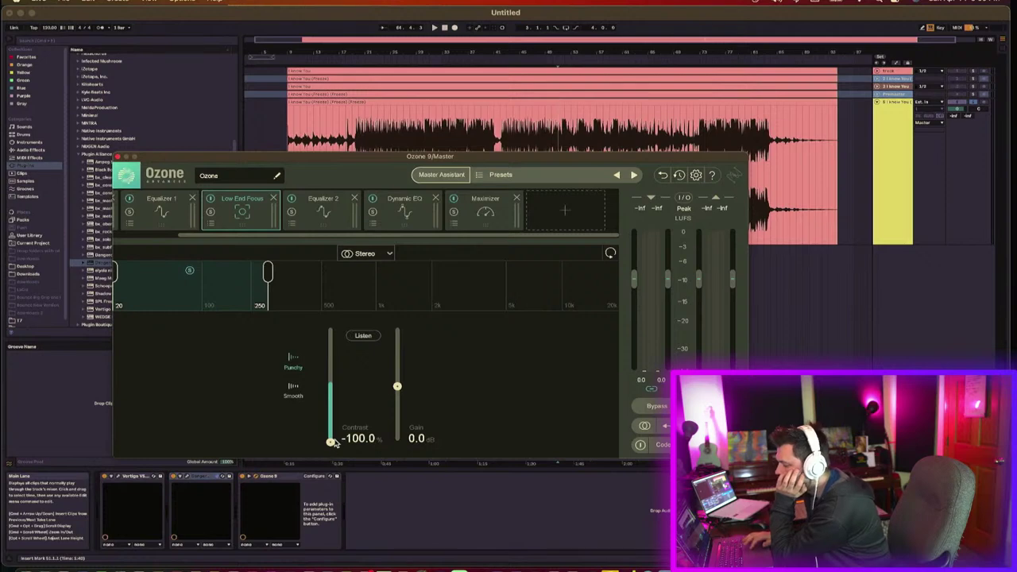
double_click(331, 442)
drag(404, 394, 410, 439)
key(space)
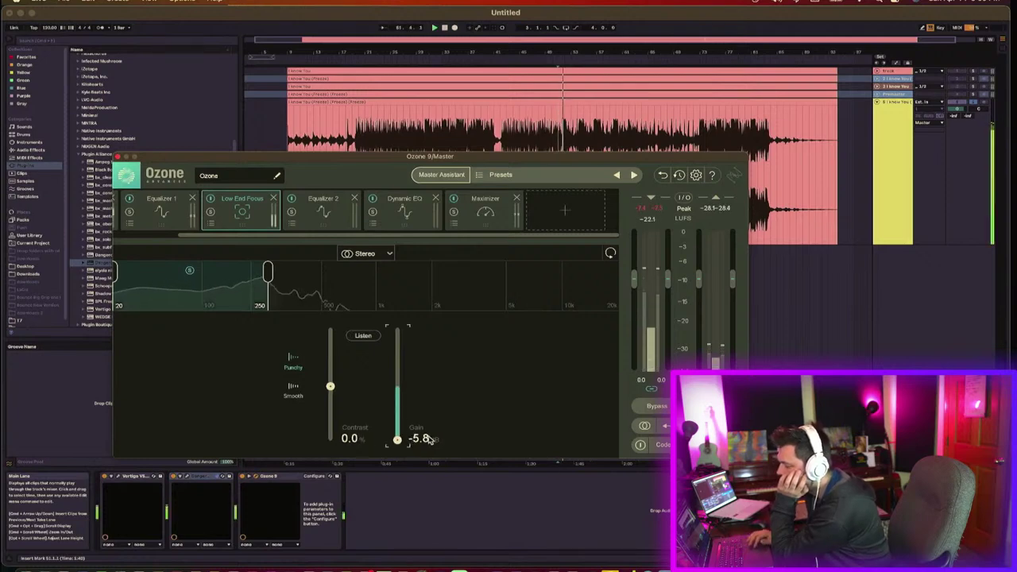
click(363, 335)
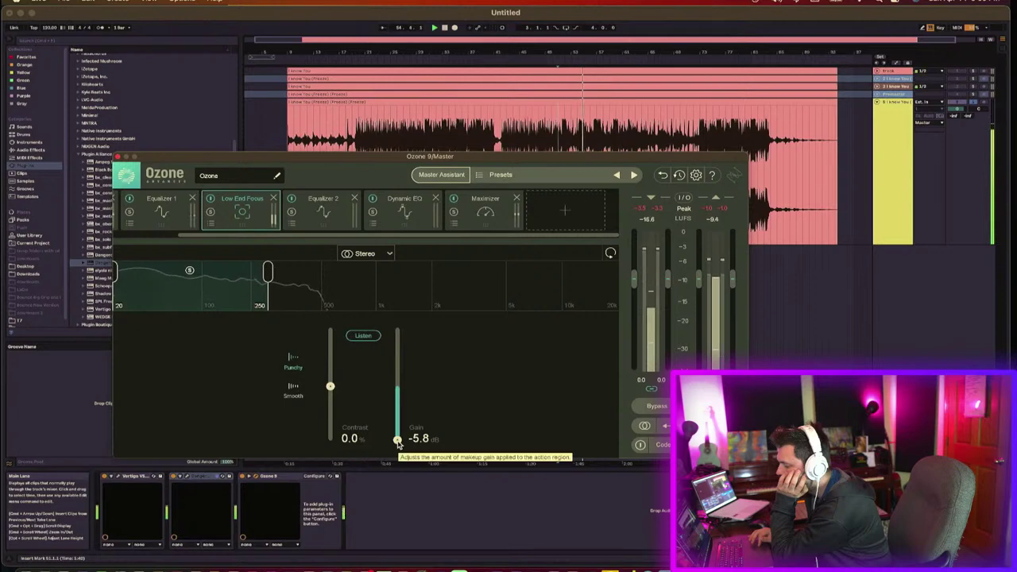
click(363, 337)
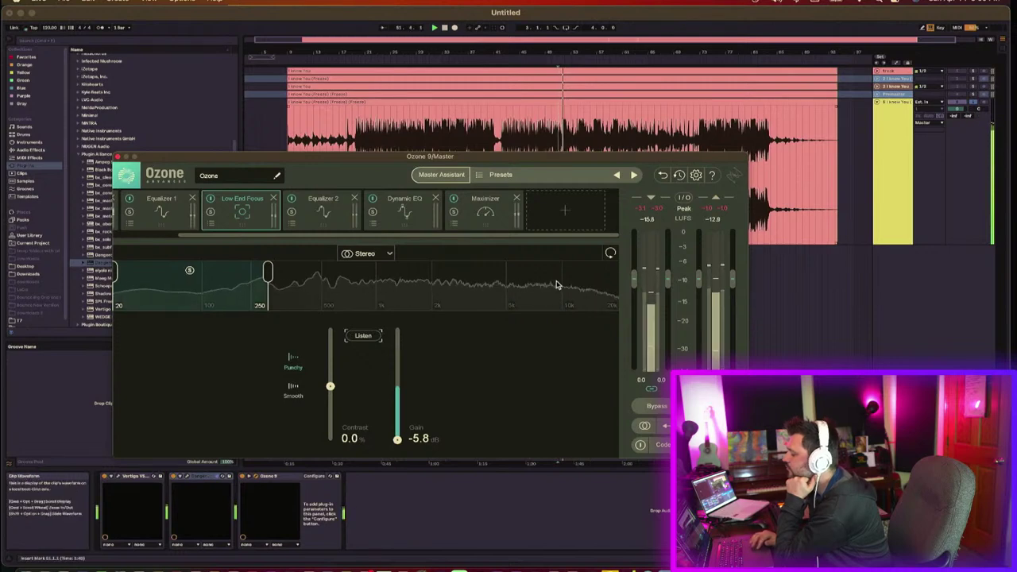
Step: Lower the Maximizer threshold to -5.4 dB and move Low End Focus ahead of Equalizer 1
click(492, 224)
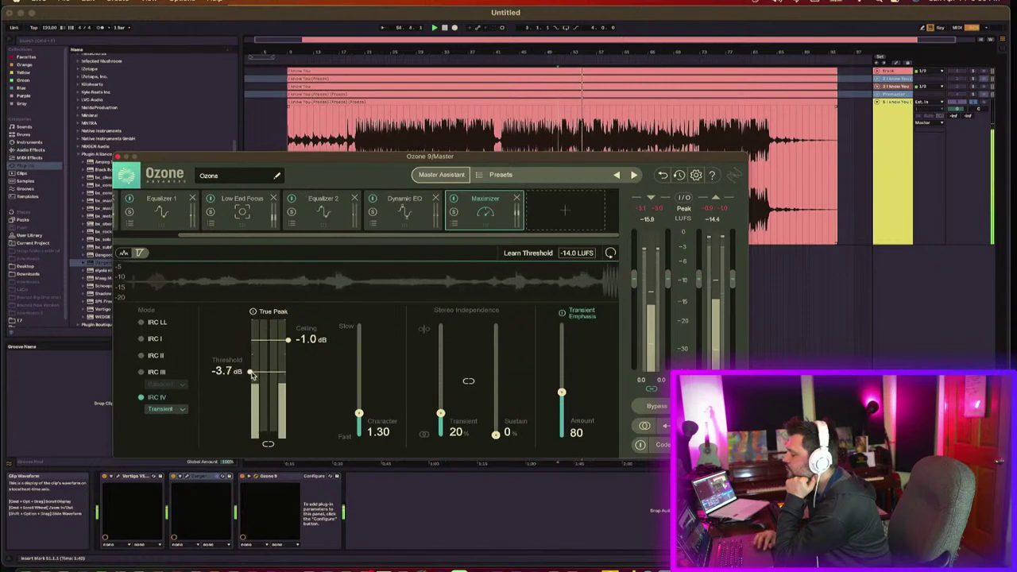
drag(251, 374, 251, 380)
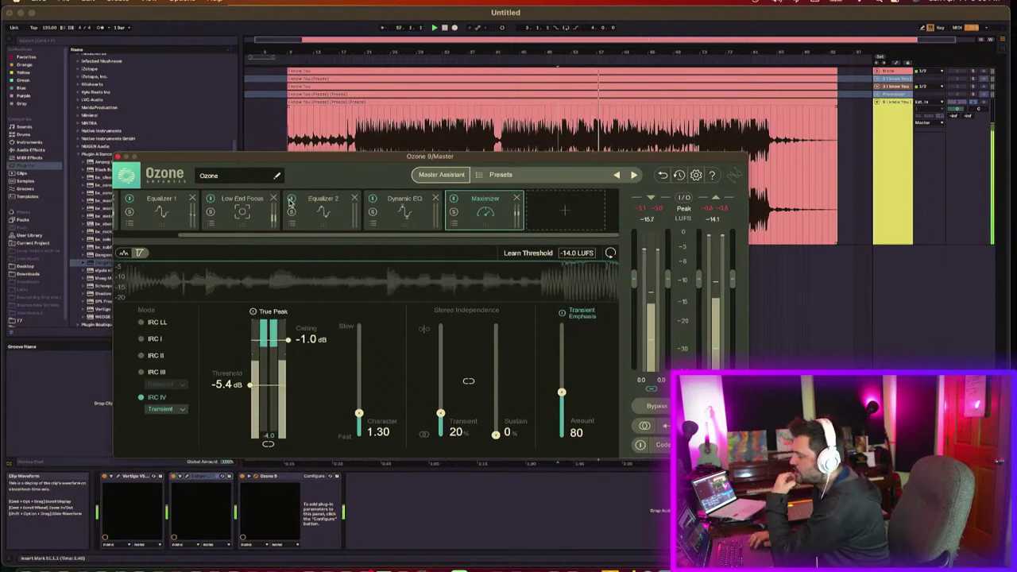
click(163, 205)
drag(253, 219, 158, 211)
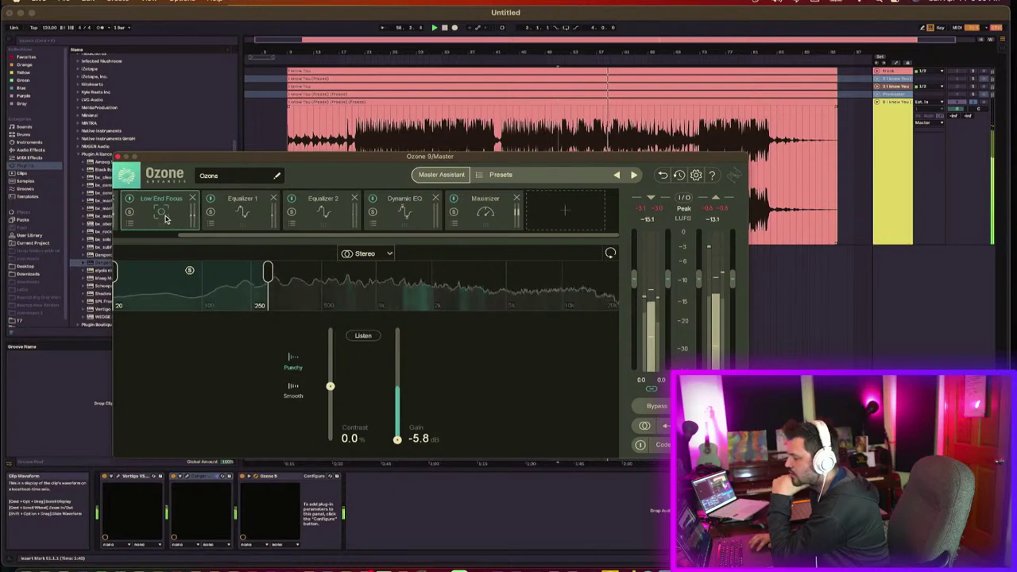
Step: In Equalizer 1's mid channel, set band 1 to 0.4 dB at 643 Hz and band 2 to about -2.4 dB at 1741 Hz
click(238, 211)
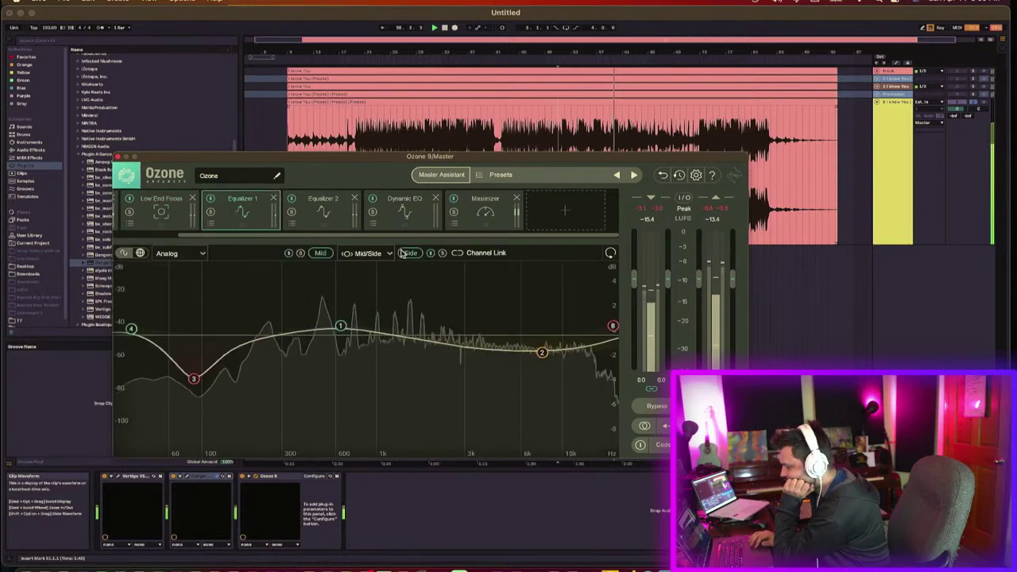
click(320, 253)
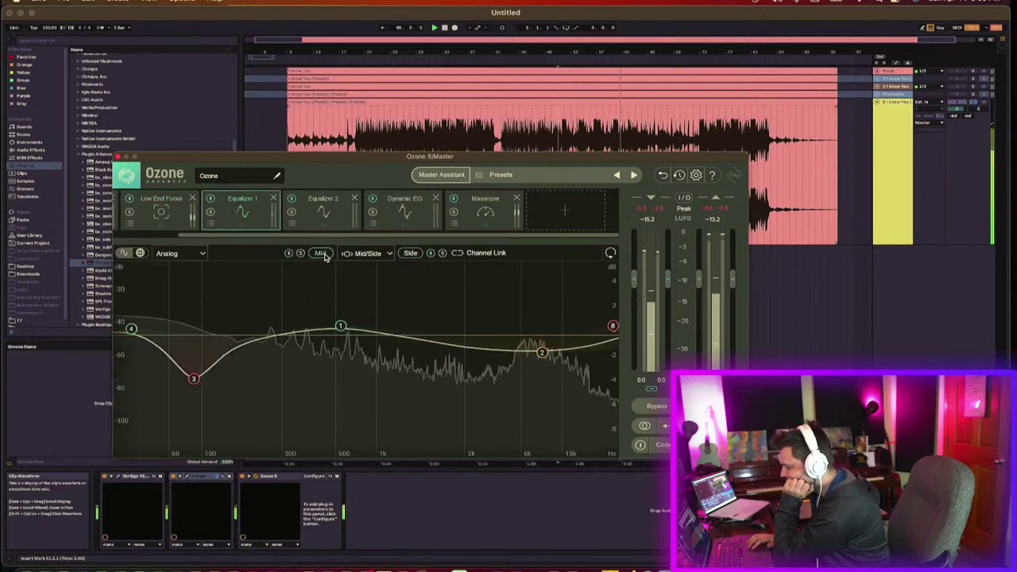
click(340, 325)
drag(340, 325, 341, 330)
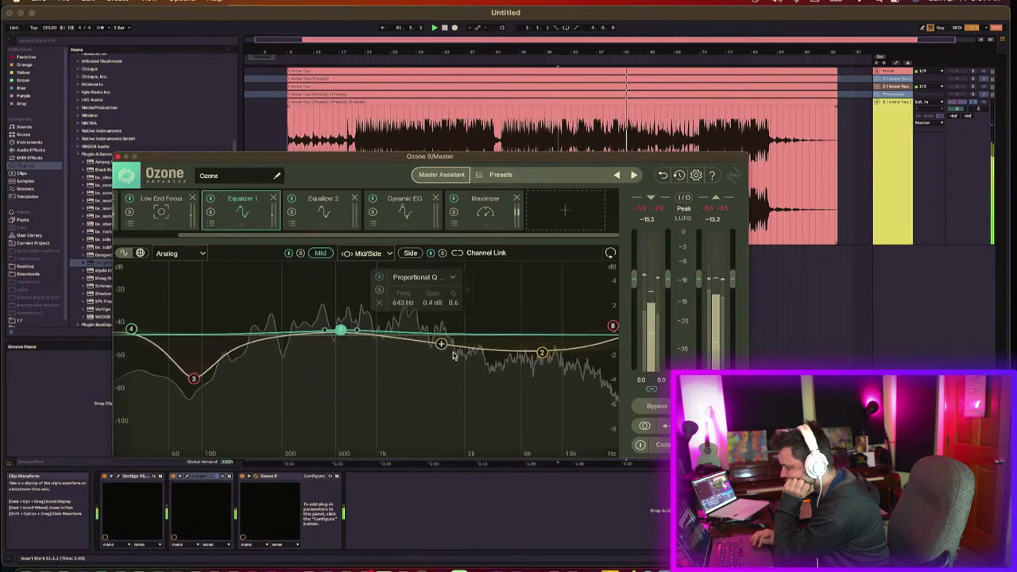
drag(542, 352, 421, 365)
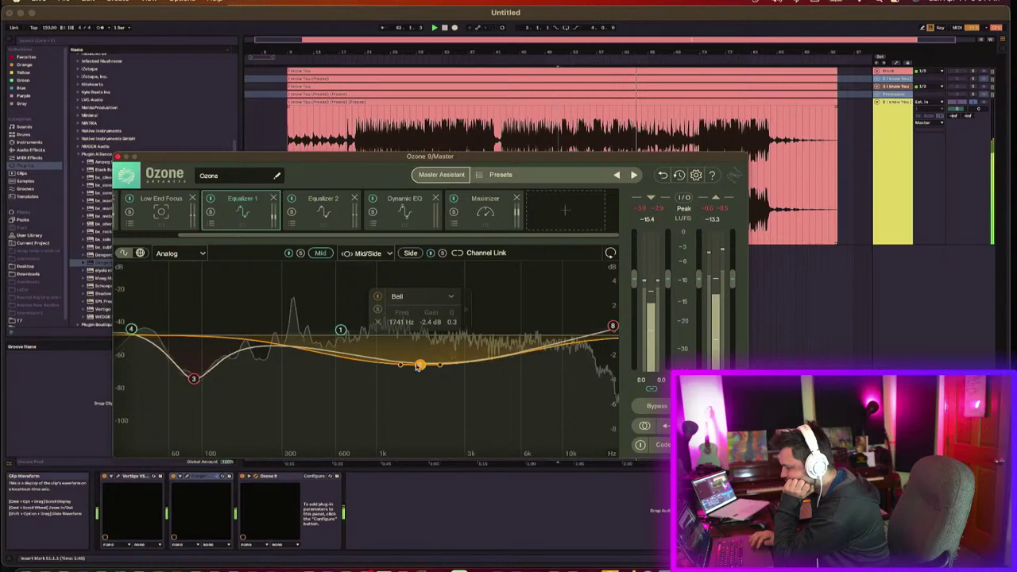
click(340, 329)
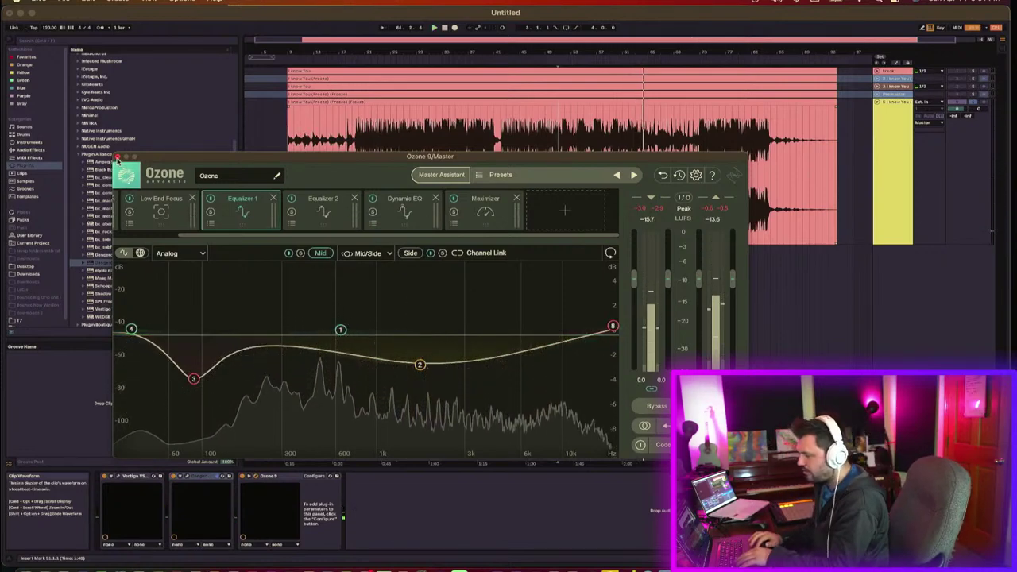
click(116, 158)
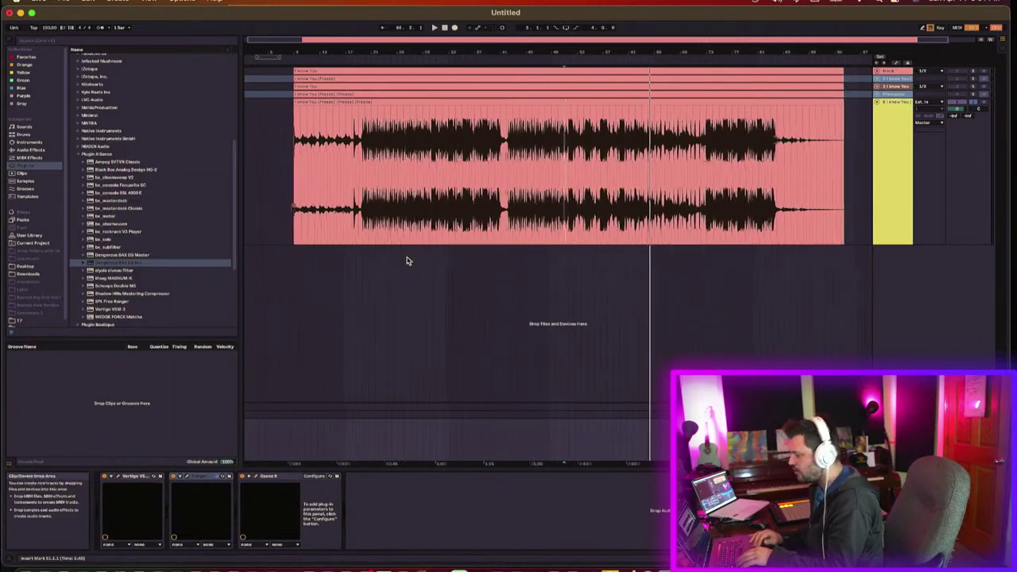
Step: Delete the unfrozen third track and unfreeze the second track and the premaster track
click(892, 87)
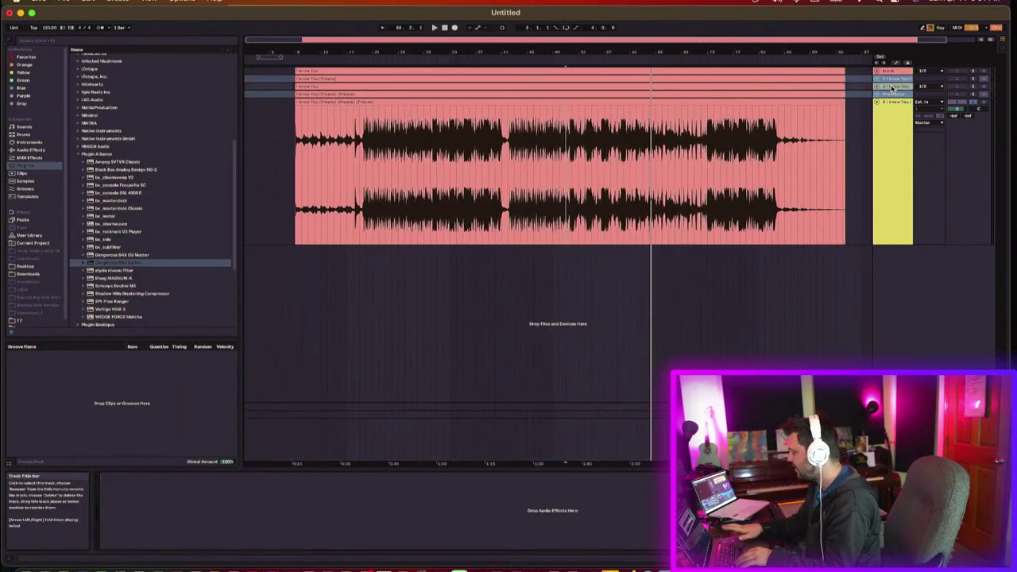
key(Delete)
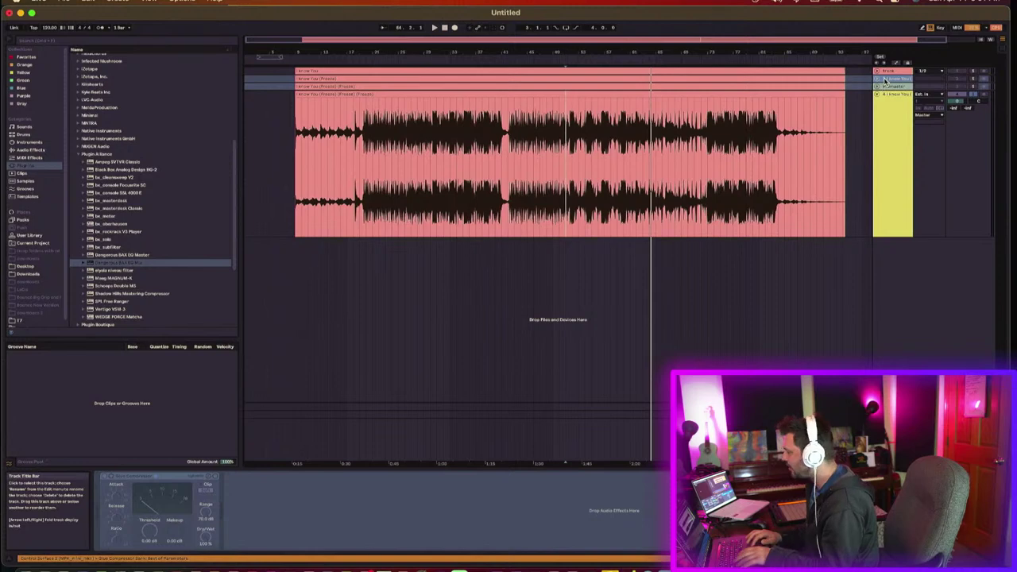
click(885, 82)
right_click(891, 87)
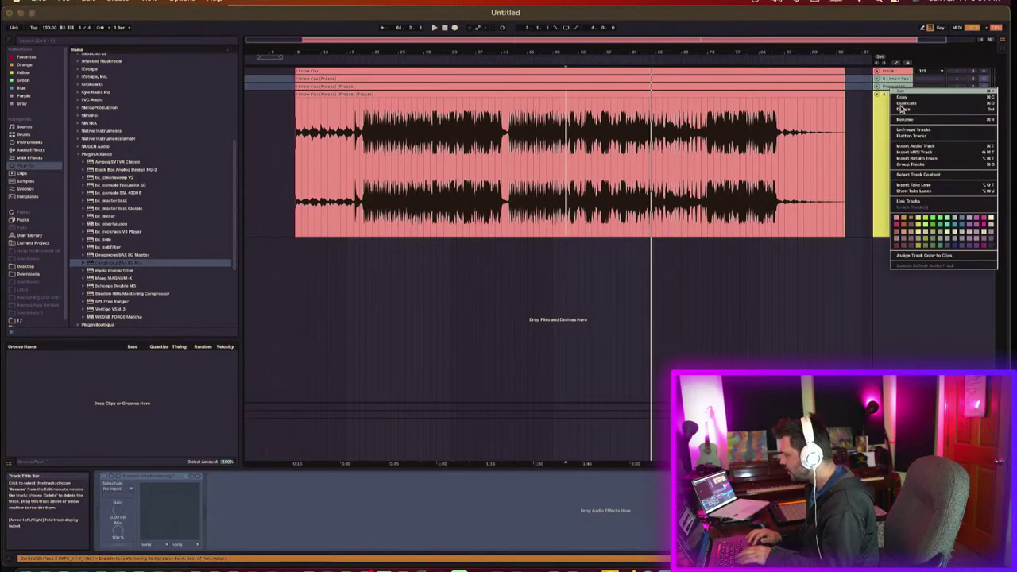
click(917, 131)
Step: Delete the old rendered clips from the second track and the premaster track
click(836, 80)
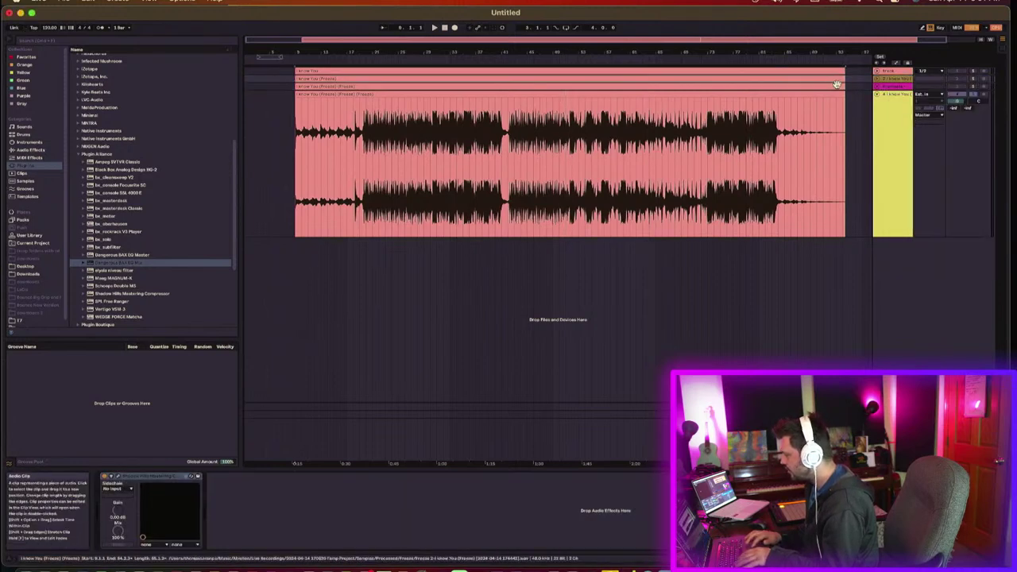
shift+click(836, 85)
key(Delete)
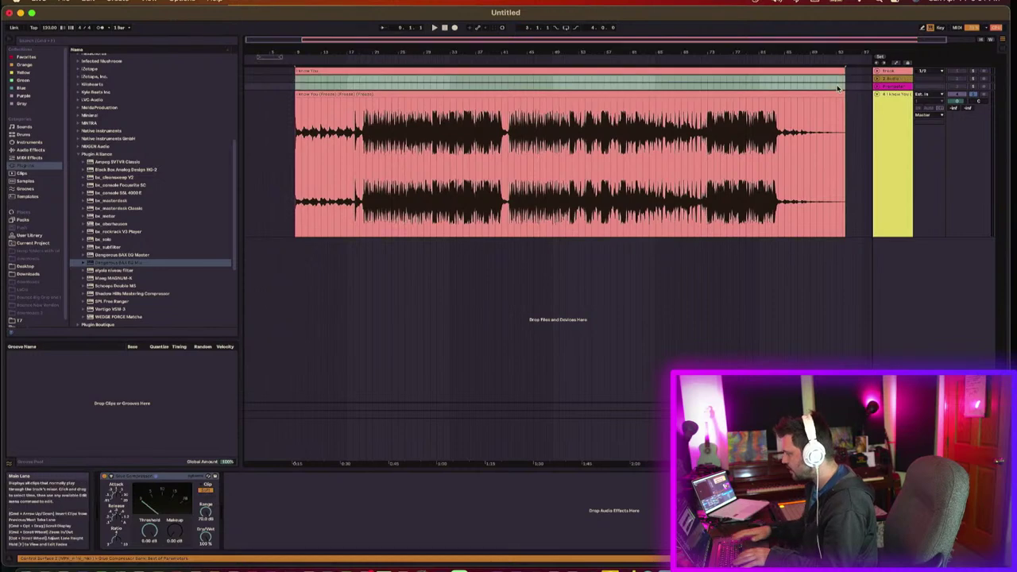
Step: Remove Insight from the first track and reduce both mid-channel boosts around 1 kHz in its Ozone 11 Equalizer
click(877, 71)
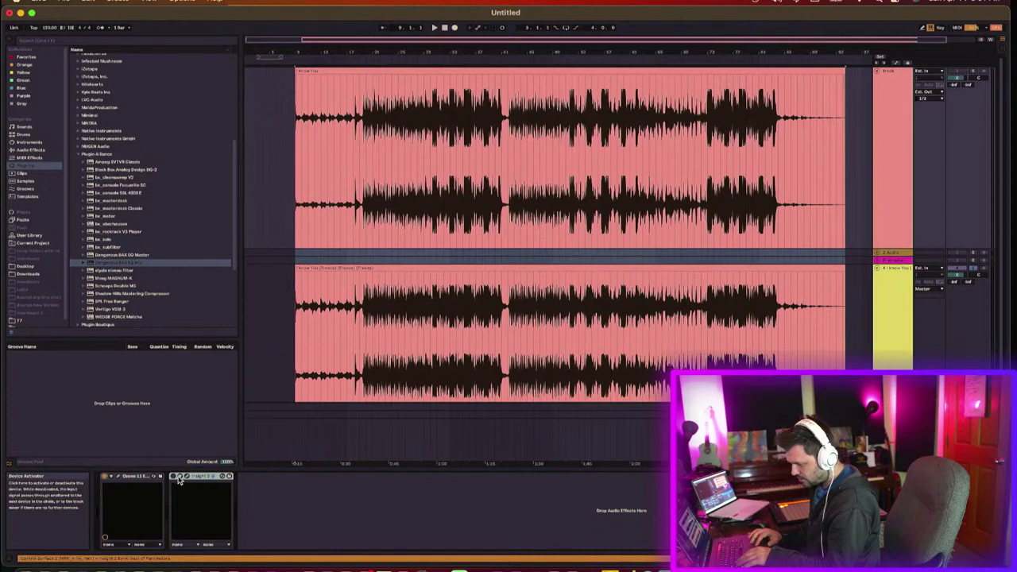
key(Delete)
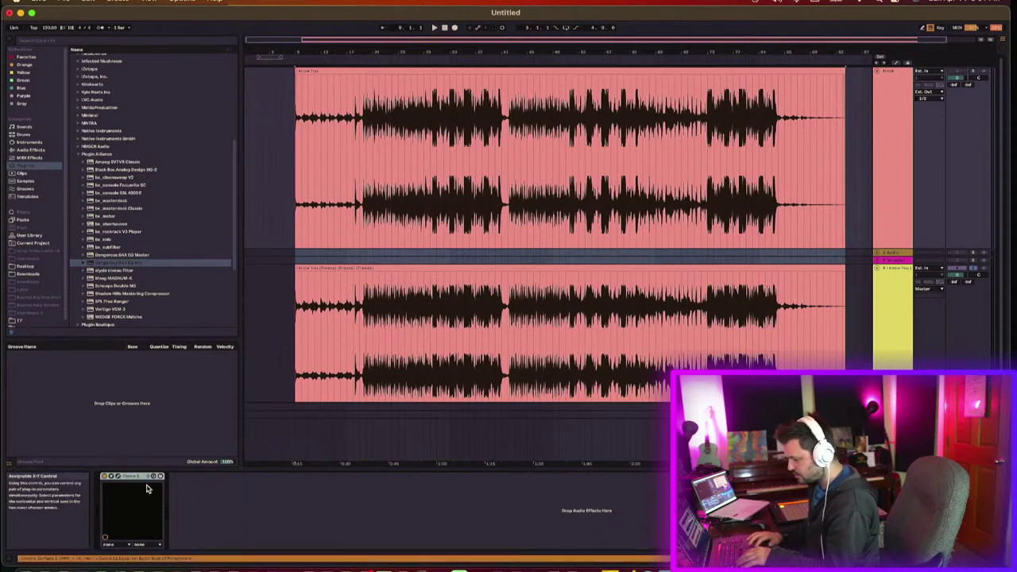
click(117, 477)
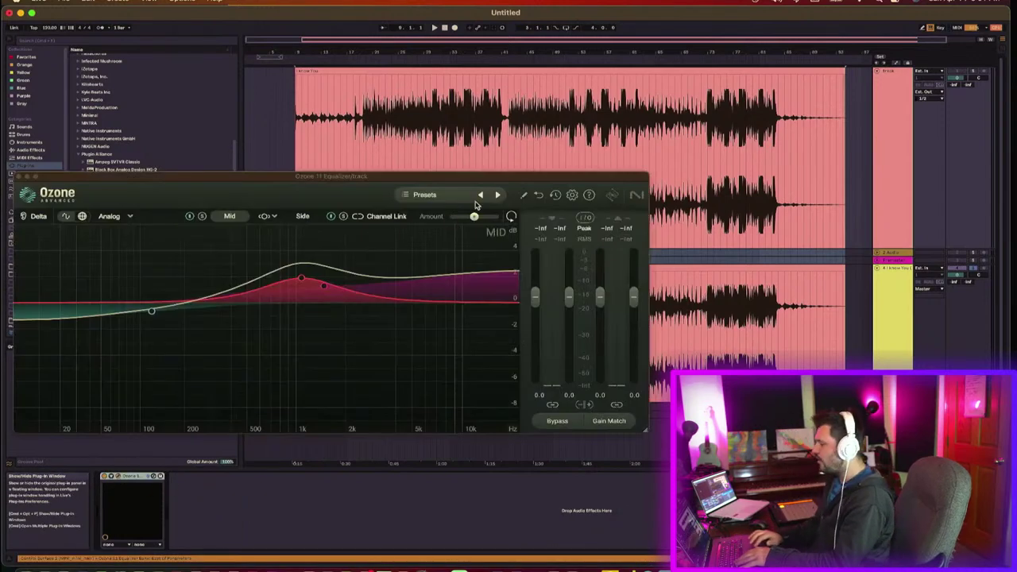
drag(265, 253, 390, 315)
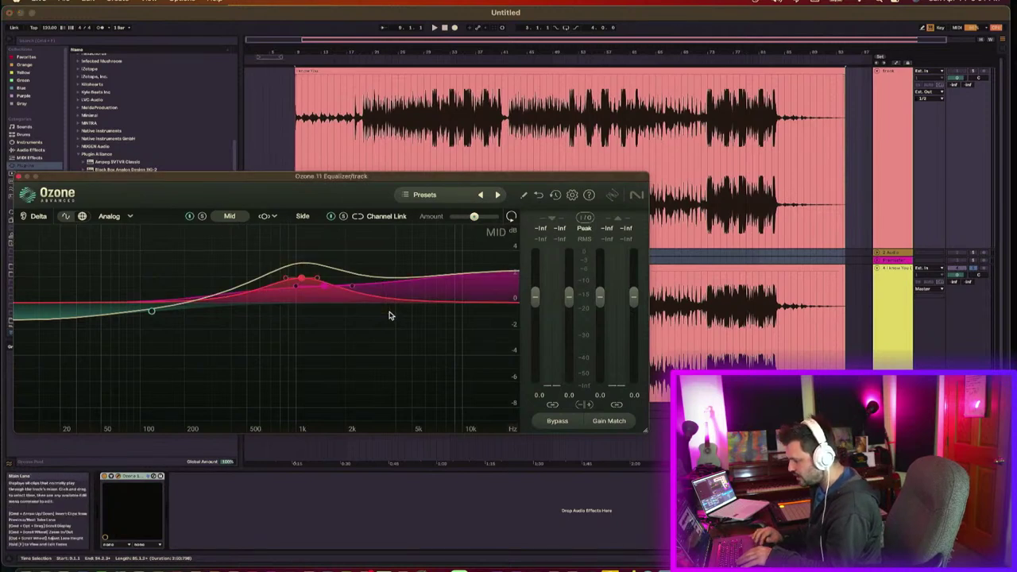
drag(321, 290, 323, 298)
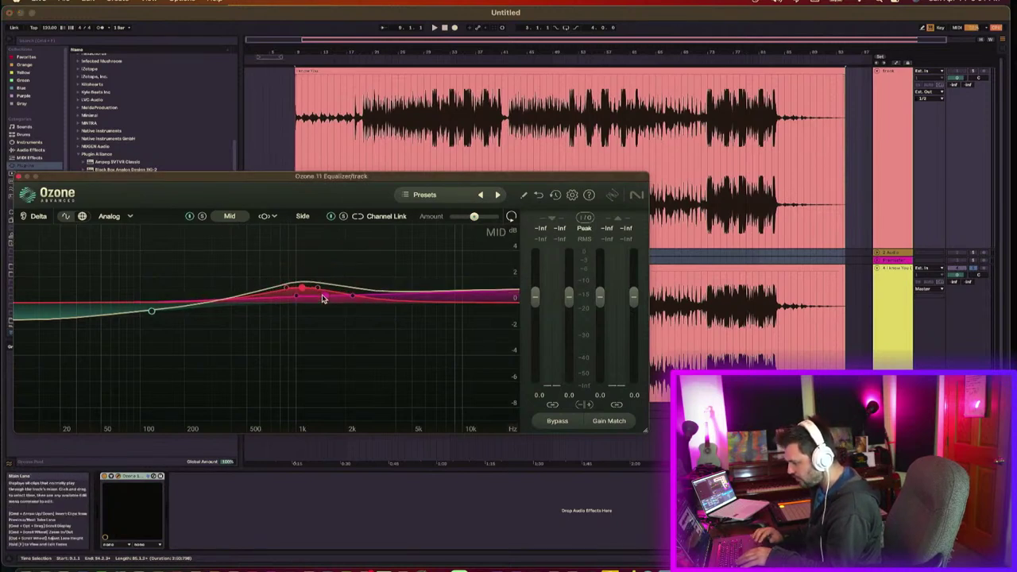
Step: Set the side channel's high shelf in the Ozone 11 Equalizer to about 1.4 dB at 178 Hz
click(302, 216)
drag(172, 280, 173, 286)
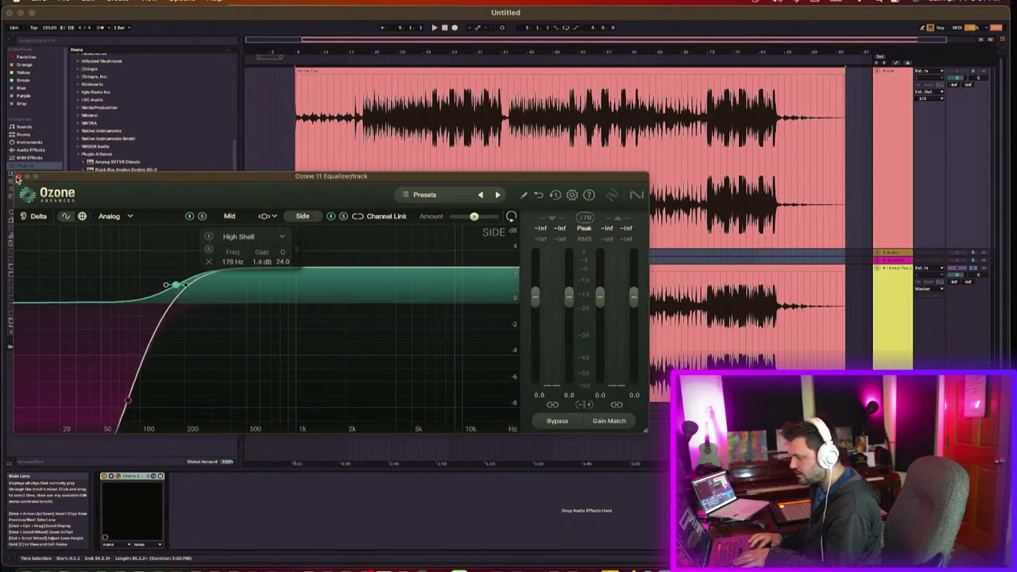
click(18, 176)
Step: Freeze the first track and copy its rendered clip onto the second track
right_click(898, 195)
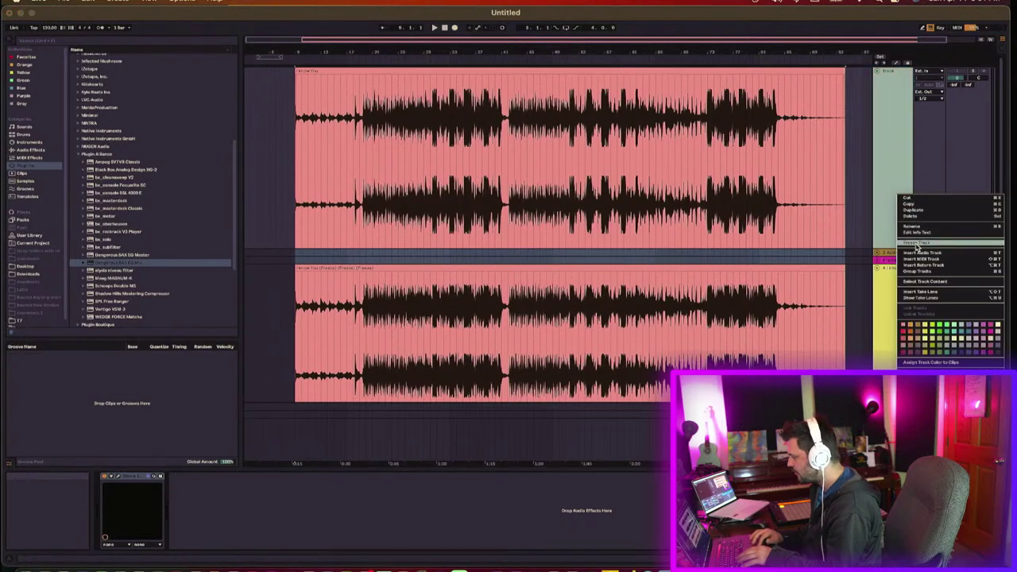
click(919, 244)
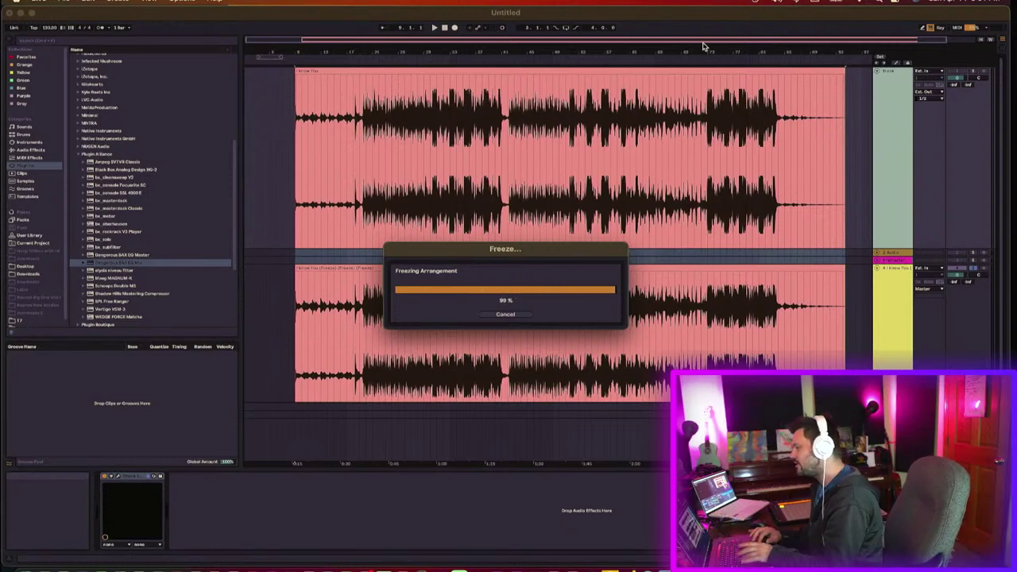
drag(701, 70, 700, 248)
Step: Add iZotope's Ozone 9 Low End Focus after the compressor on the second track
click(877, 253)
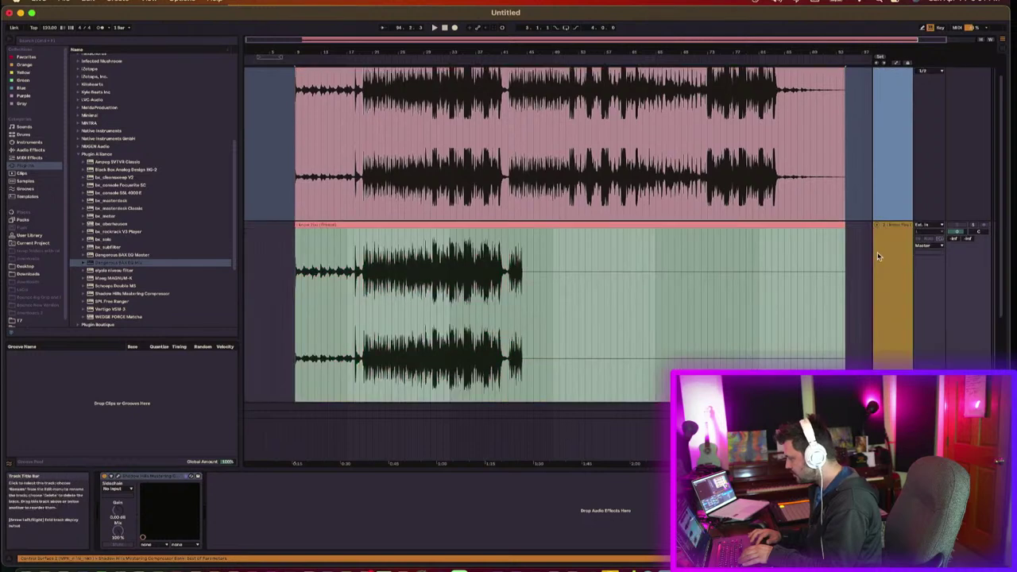
scroll(901, 258, down, 2)
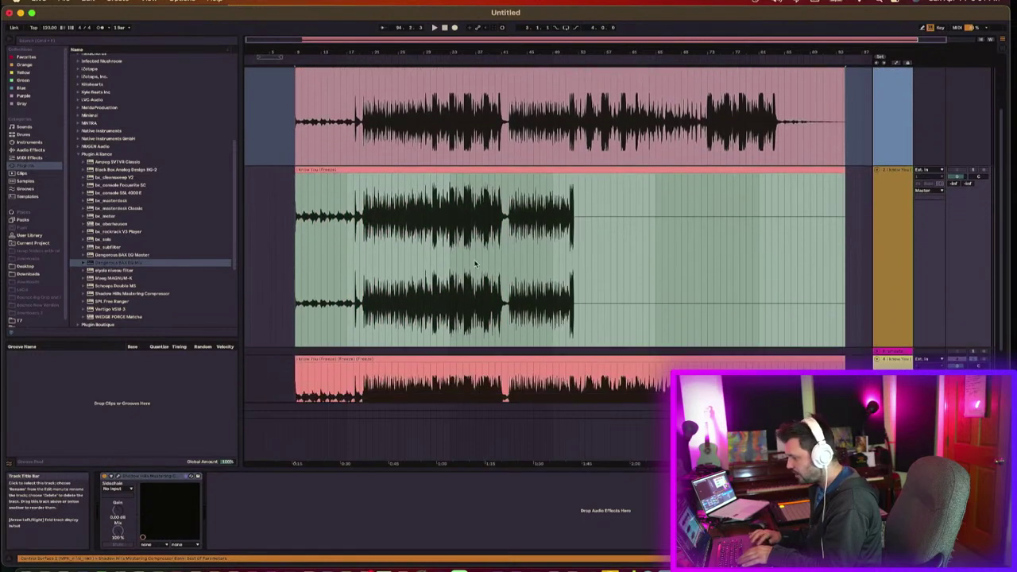
click(78, 155)
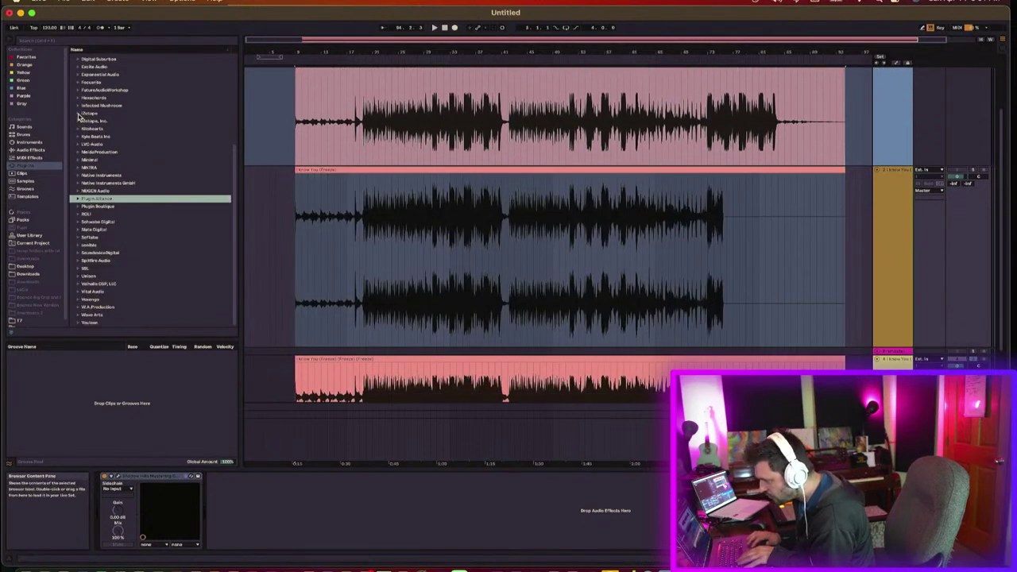
click(79, 115)
scroll(112, 228, down, 10)
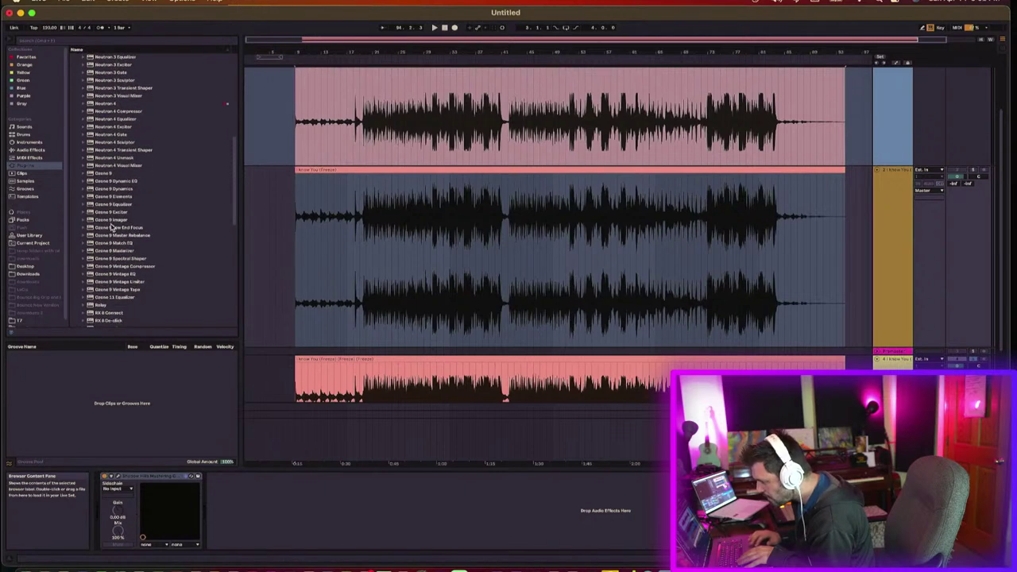
scroll(112, 228, down, 3)
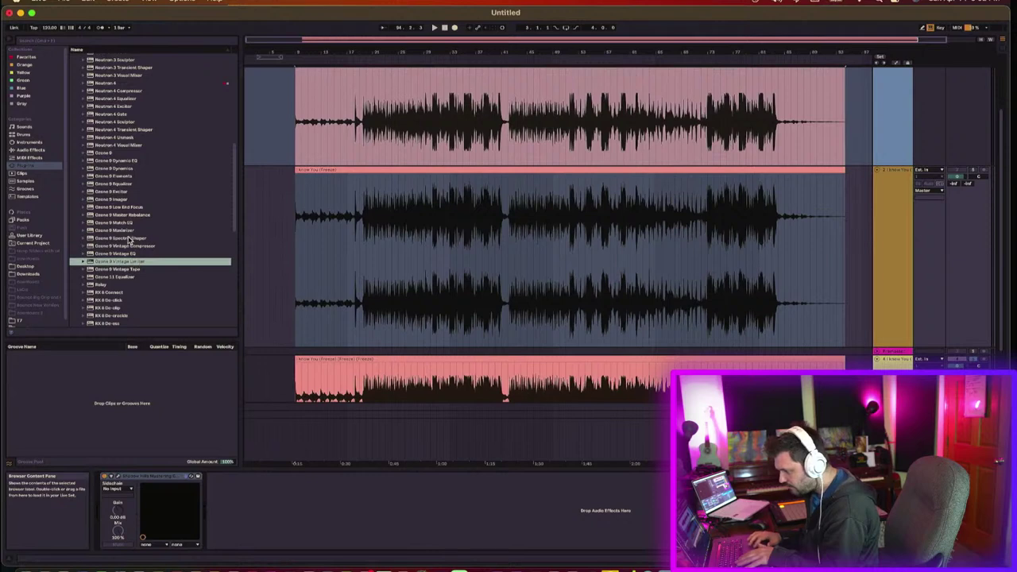
click(123, 207)
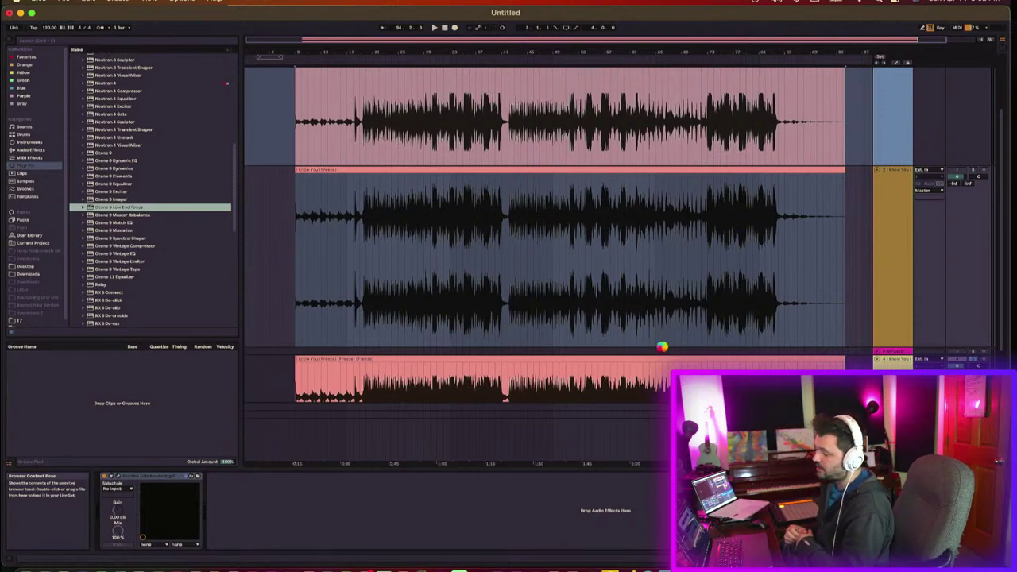
drag(550, 187, 548, 413)
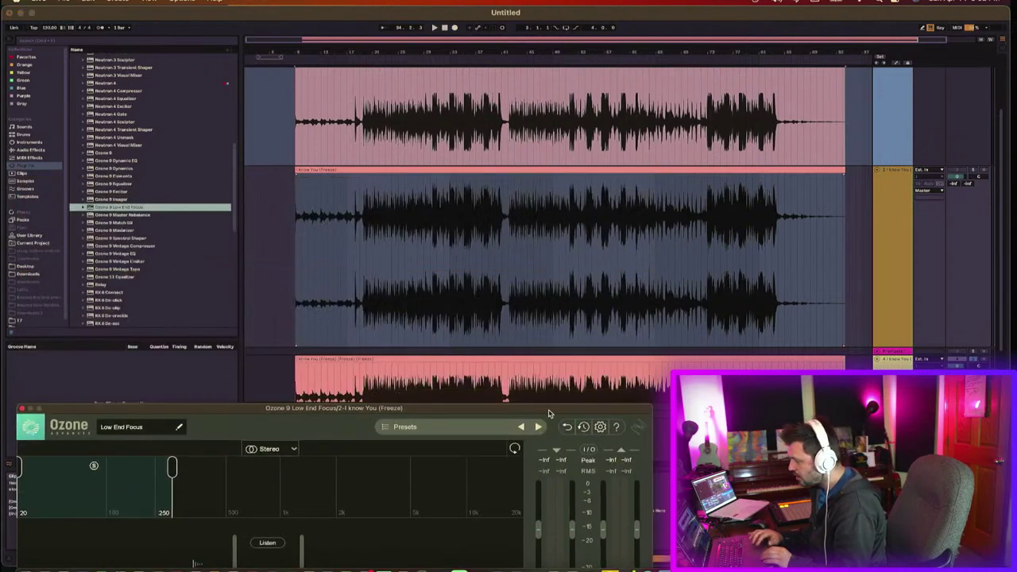
Step: Solo the second track, play the loud passage near bar 30 and select its burst of hits up to about bar 31
mouse_move(436, 50)
mouse_down()
mouse_move(434, 154)
mouse_move(422, 198)
mouse_move(408, 206)
mouse_move(463, 216)
mouse_up()
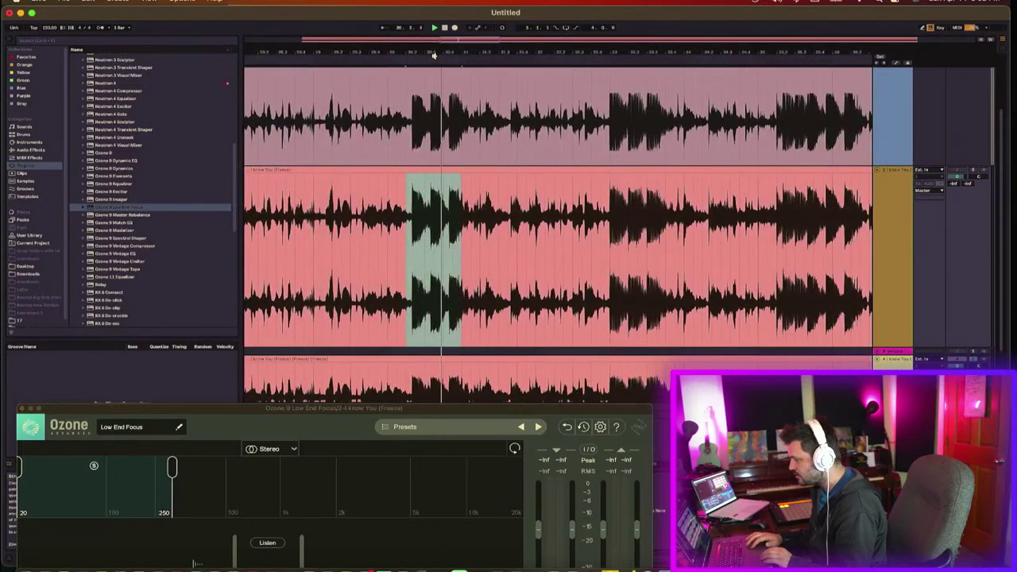
key(space)
drag(434, 50, 434, 16)
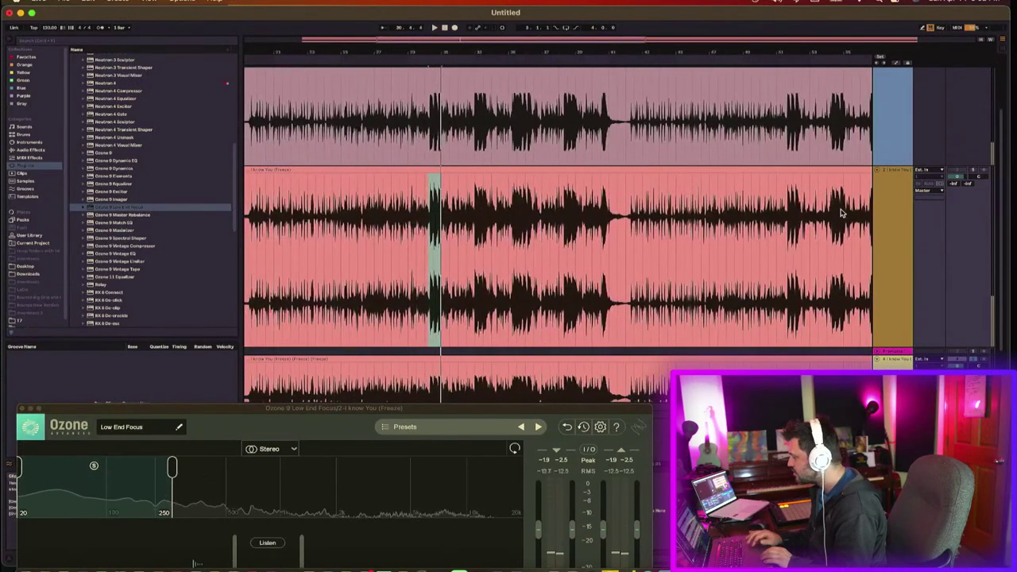
click(973, 170)
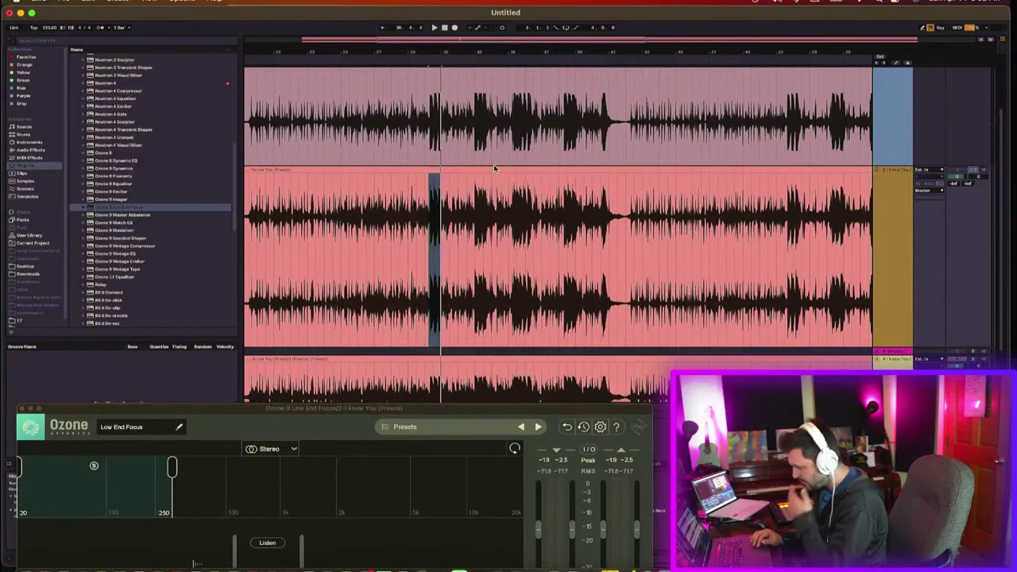
drag(370, 411, 497, 352)
drag(447, 49, 468, 252)
click(360, 255)
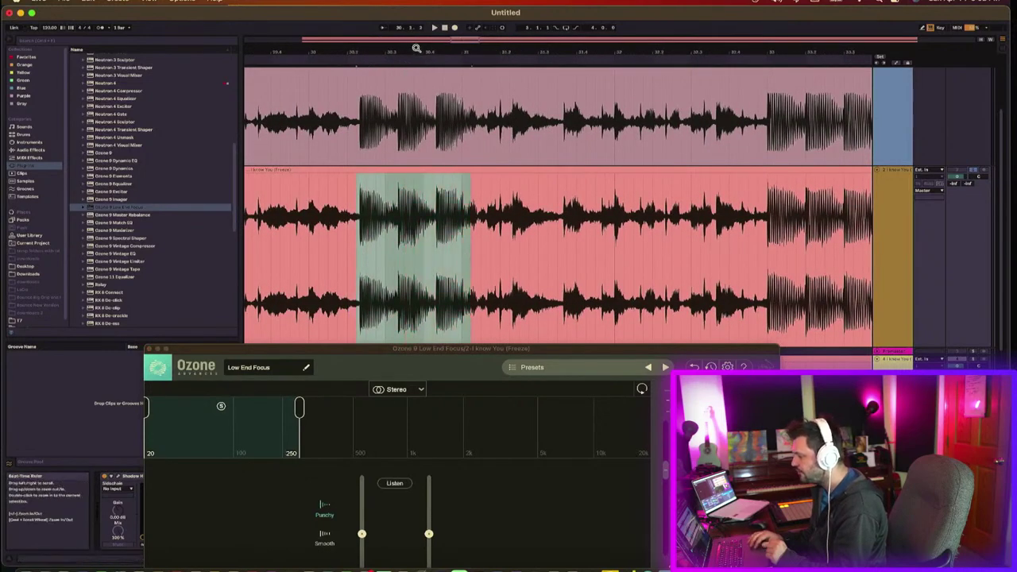
drag(416, 49, 415, 8)
Step: Set Low End Focus to Smooth and its gain to about -3.3 dB while playing the second track
drag(410, 351, 433, 133)
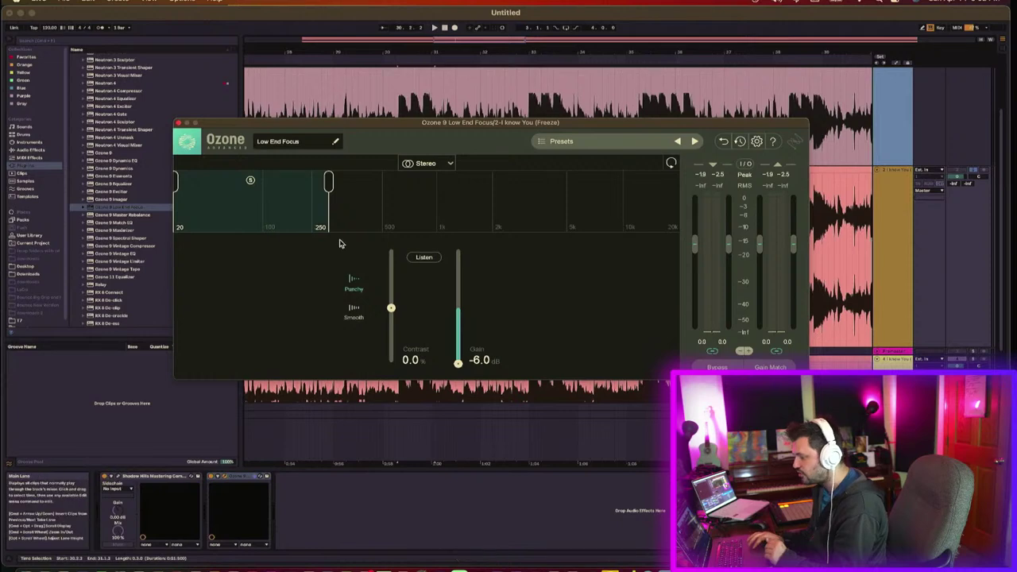
drag(359, 126, 359, 280)
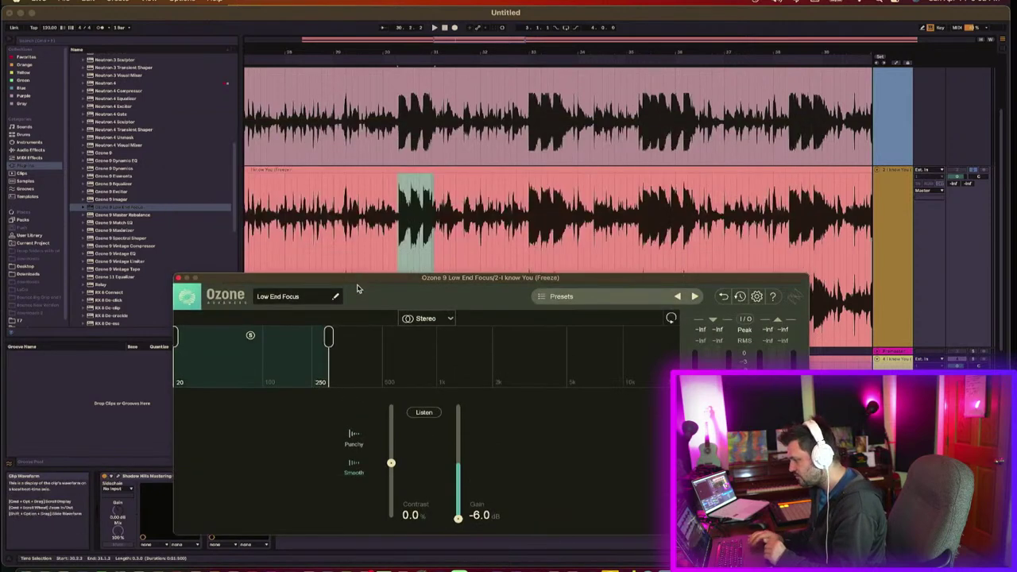
key(space)
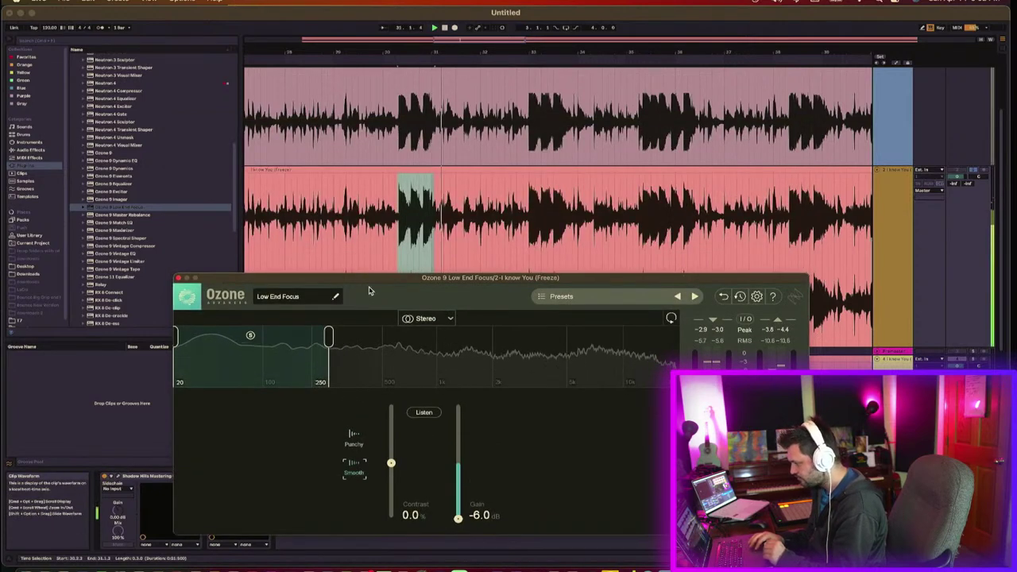
double_click(461, 518)
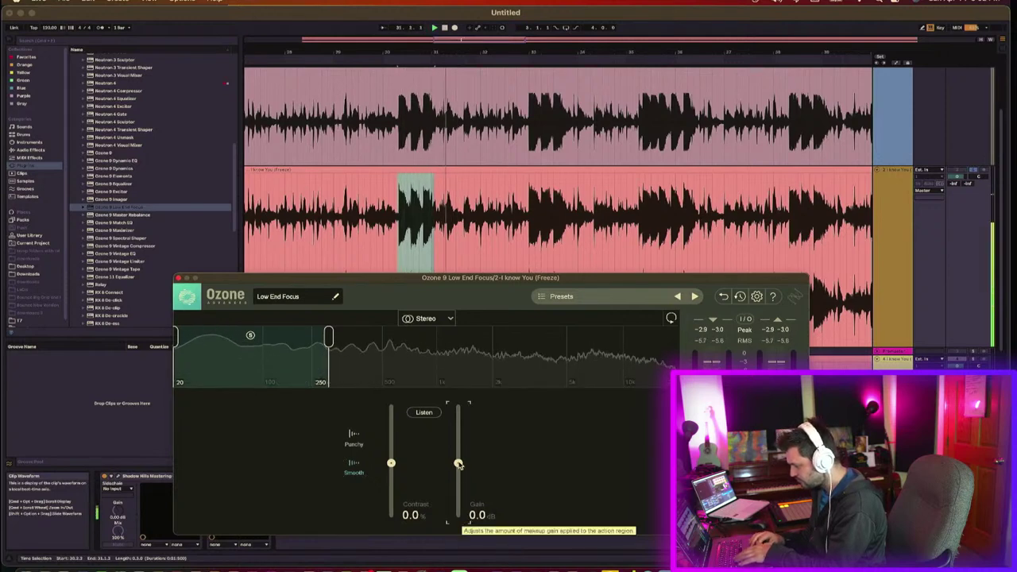
click(458, 514)
drag(459, 513, 459, 494)
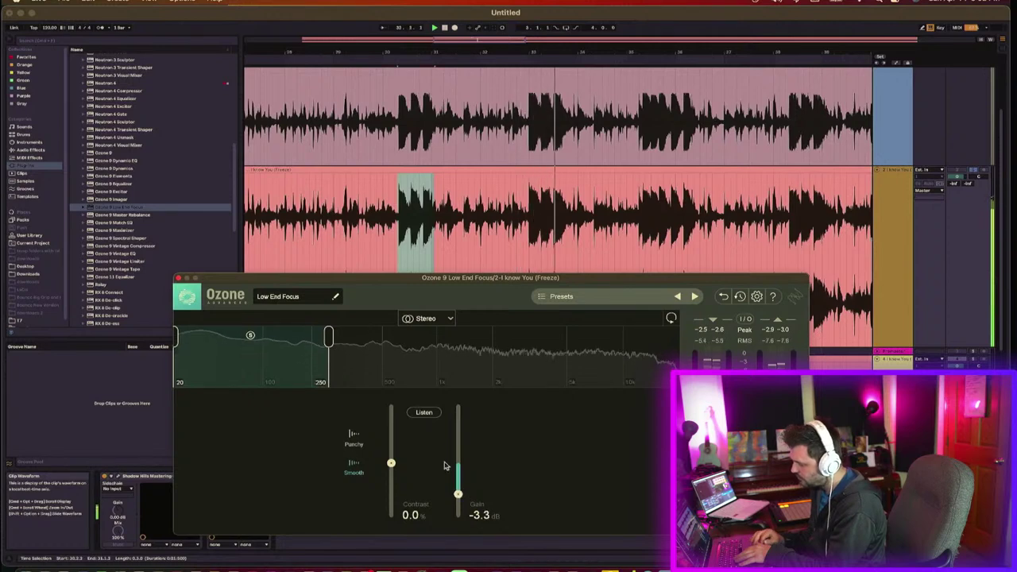
click(177, 277)
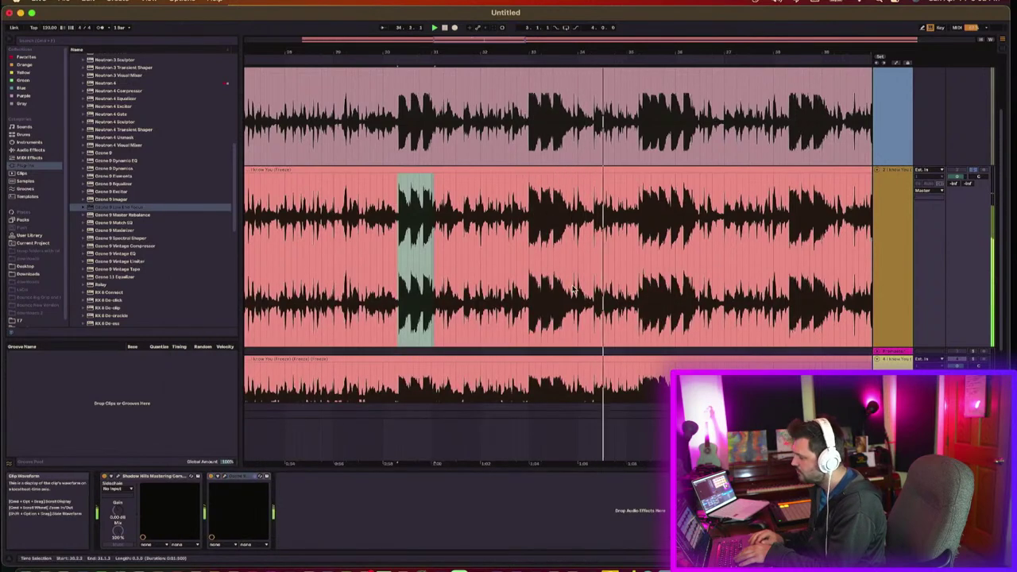
Step: Stop playback and unfreeze the first track
click(901, 252)
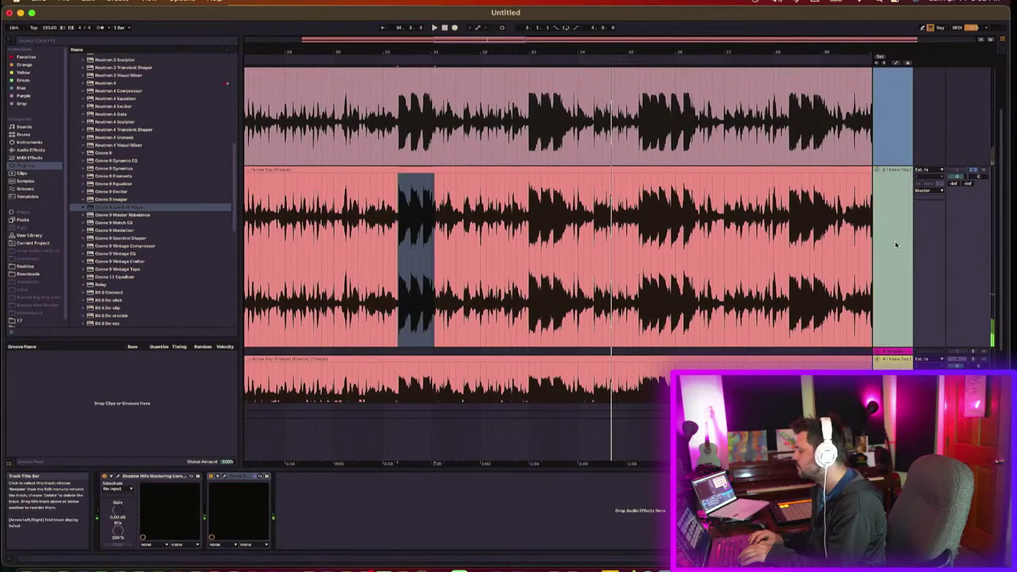
scroll(881, 228, down, 3)
scroll(882, 228, up, 4)
click(885, 132)
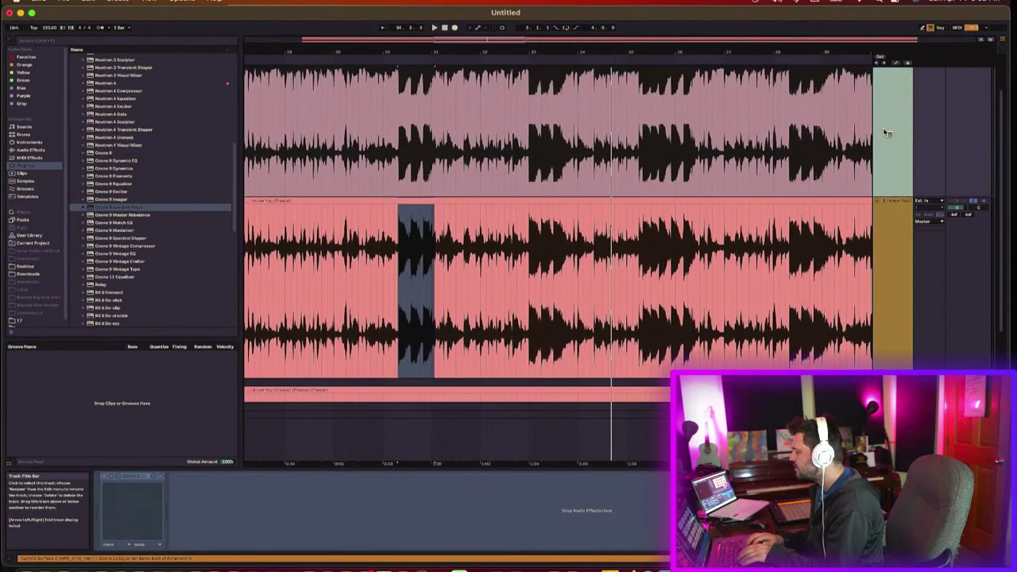
right_click(885, 132)
click(902, 178)
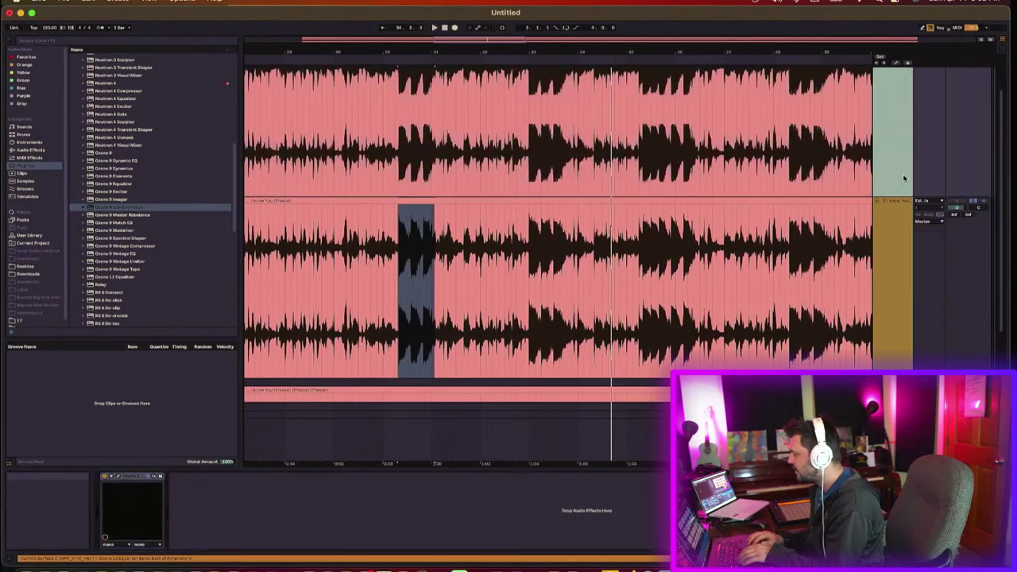
Step: Lower the mid channel's bell boost in the first track's Ozone 11 Equalizer to about 0.4 dB at 1127 Hz and play it briefly
click(117, 478)
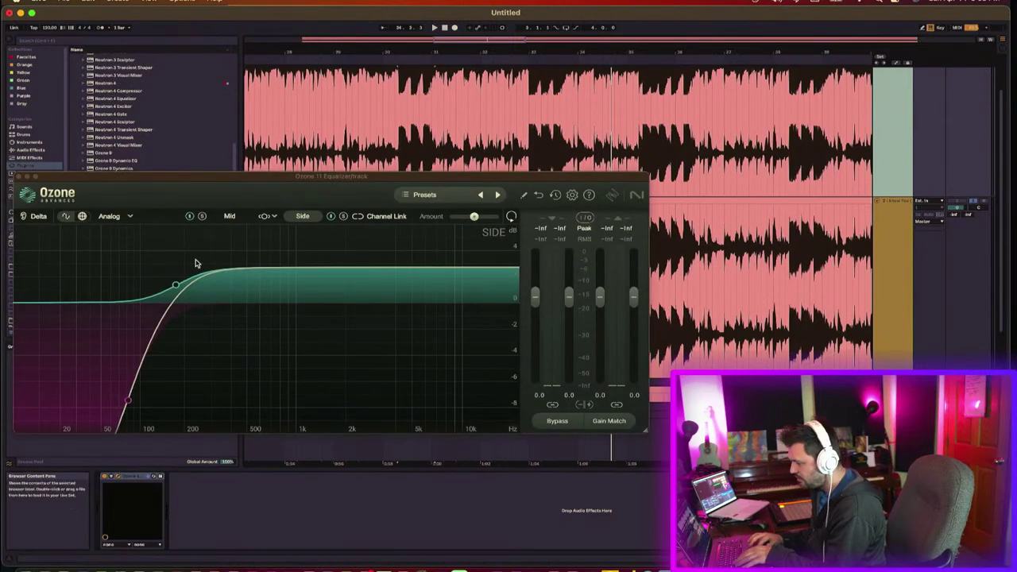
drag(176, 288, 177, 286)
click(230, 218)
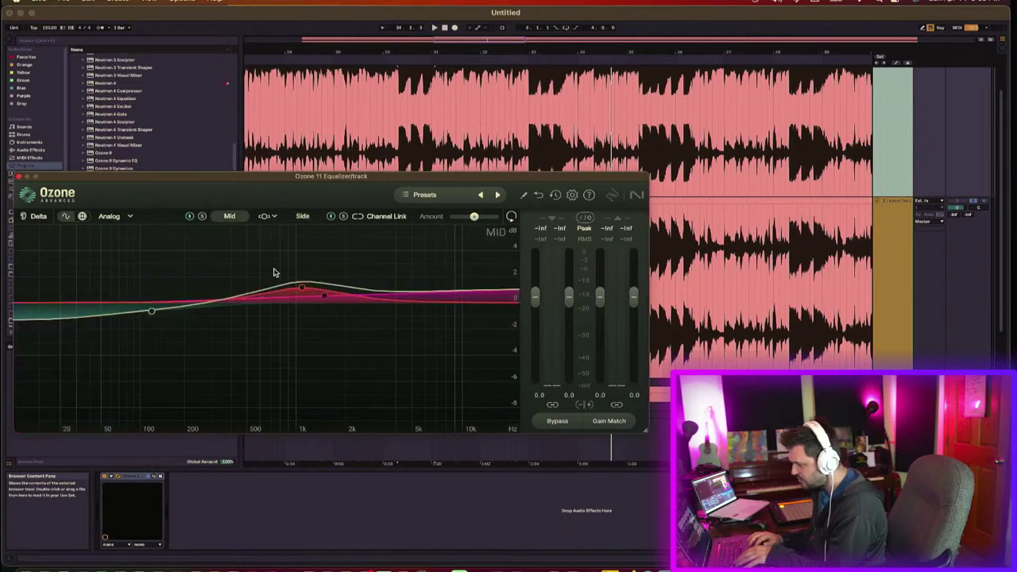
drag(273, 272, 326, 302)
double_click(303, 283)
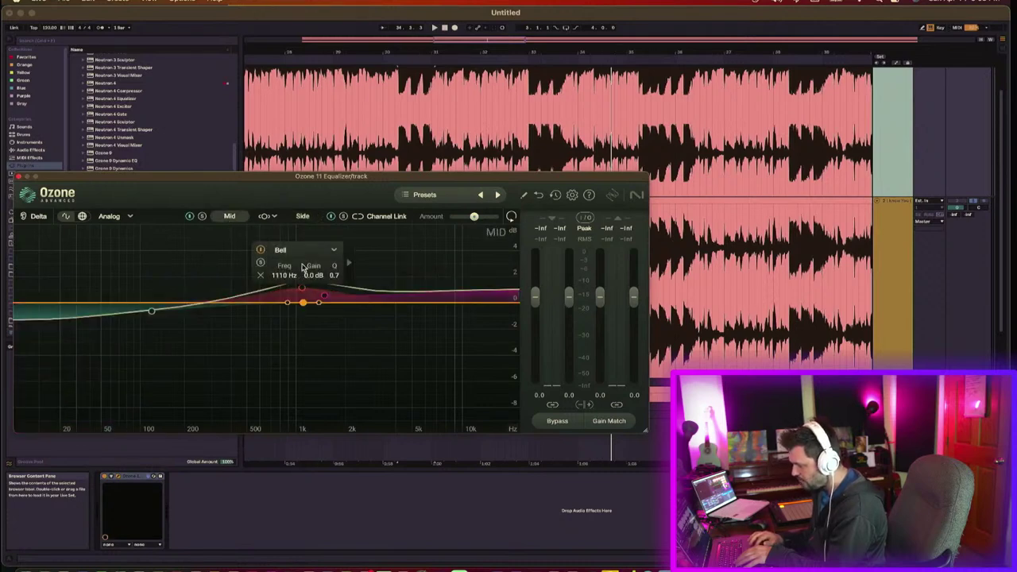
click(261, 275)
click(302, 291)
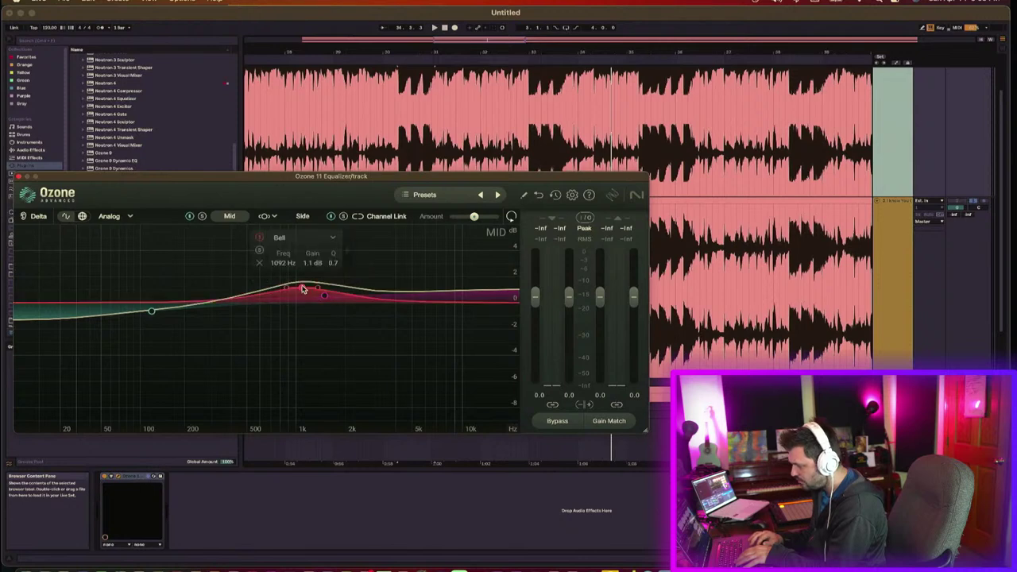
drag(303, 296, 306, 298)
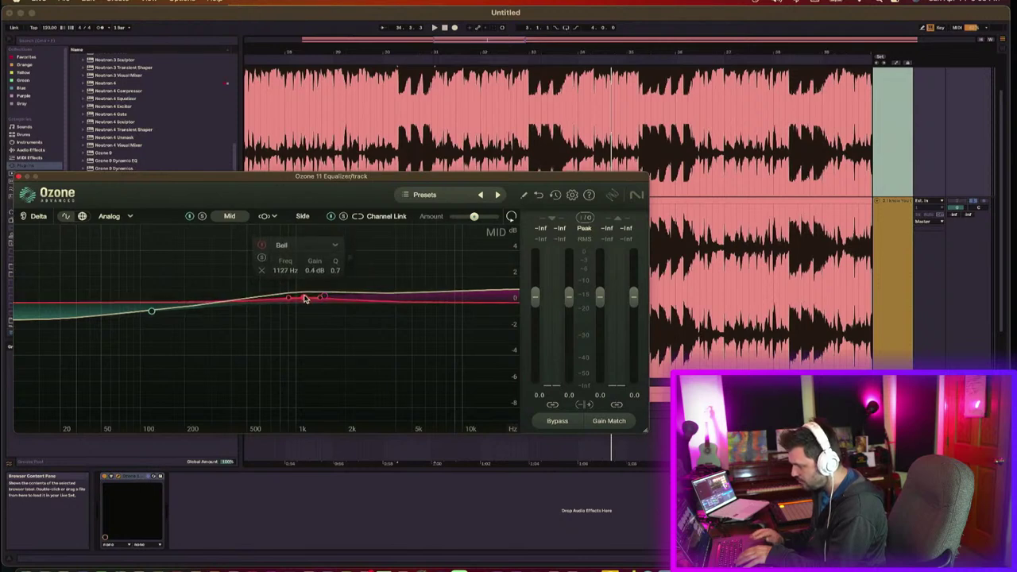
key(space)
key(space)
click(18, 177)
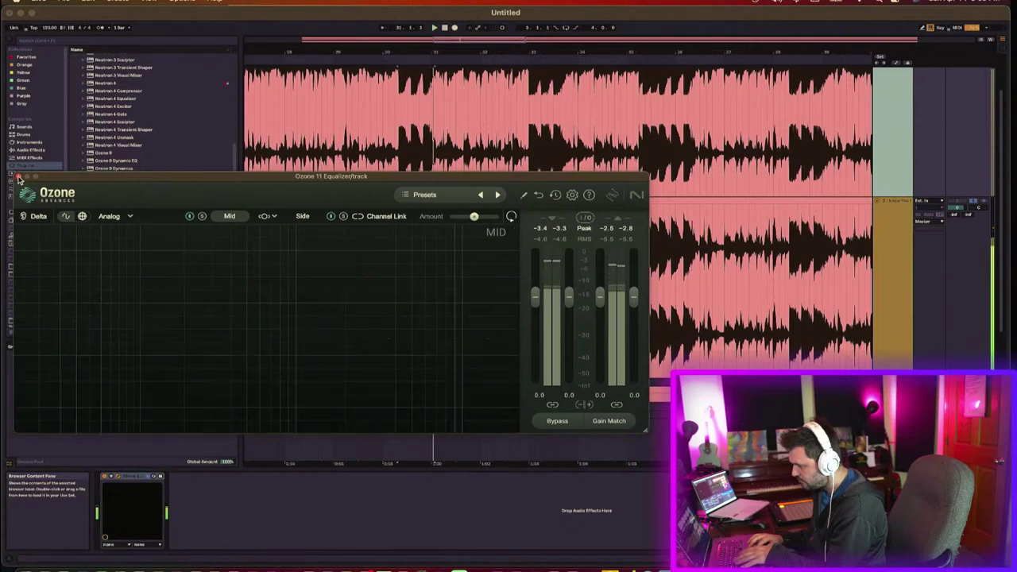
Step: Refreeze the first track and replace the second track's clip with a copy of the new render
right_click(900, 128)
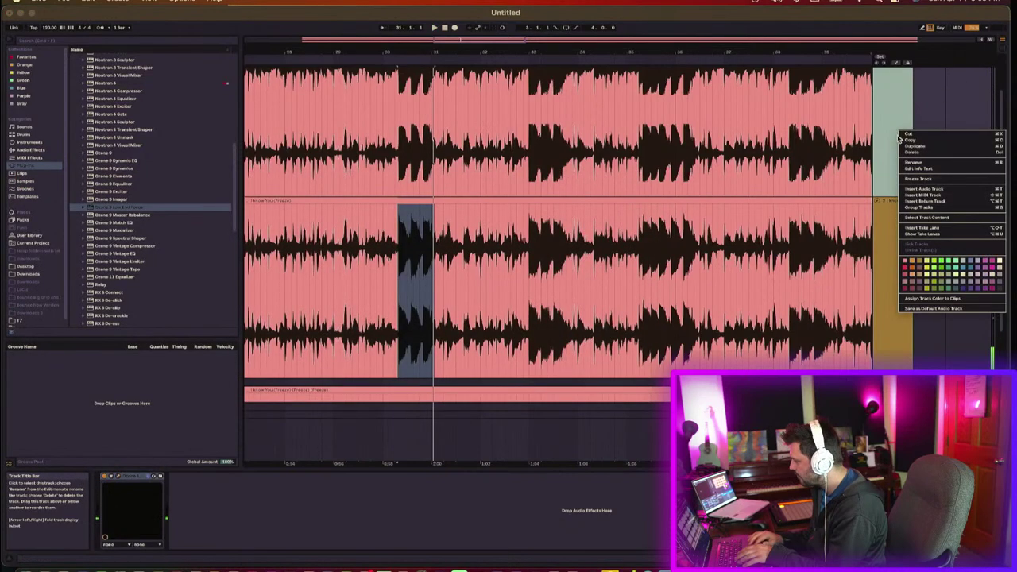
click(918, 182)
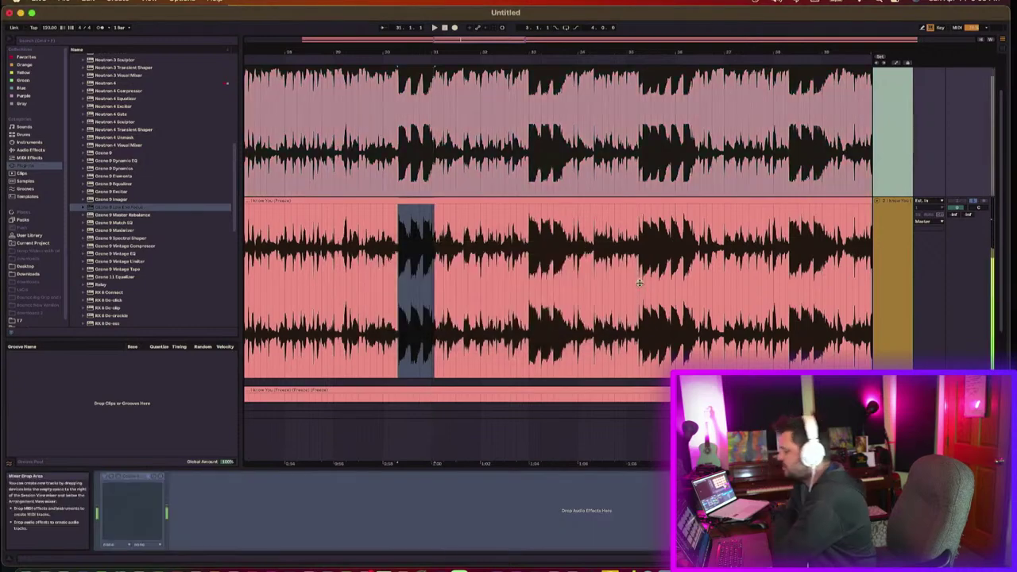
scroll(513, 164, up, 3)
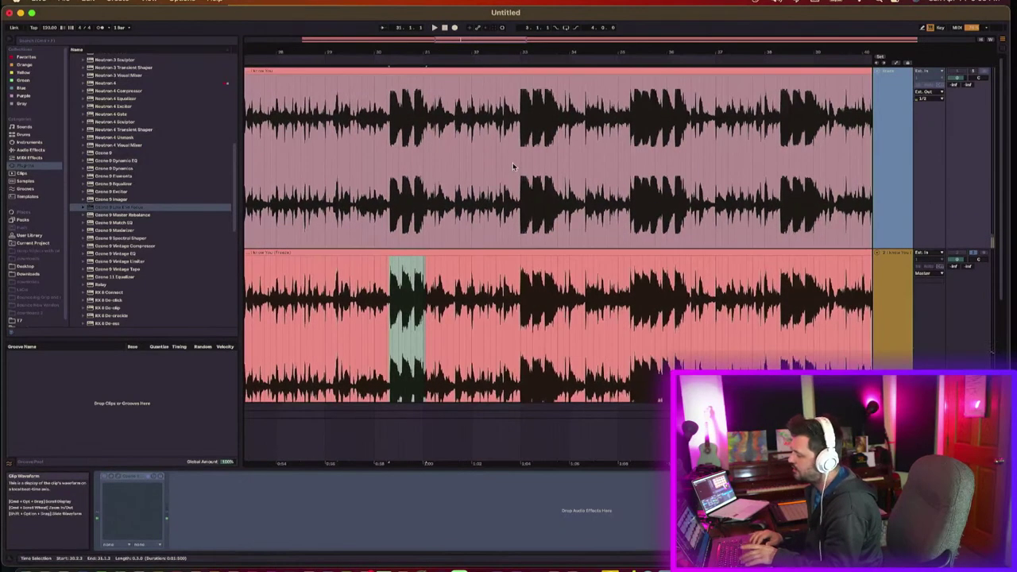
click(503, 71)
drag(503, 71, 504, 290)
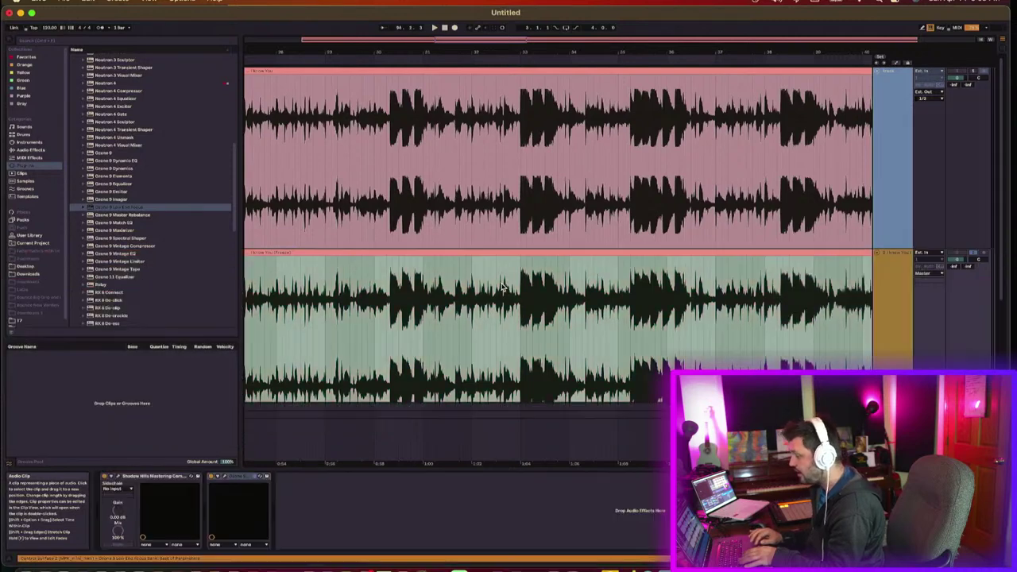
Step: Move the Shadow Hills Mastering Compressor after Ozone 9 Low End Focus in the second track's device chain
click(393, 302)
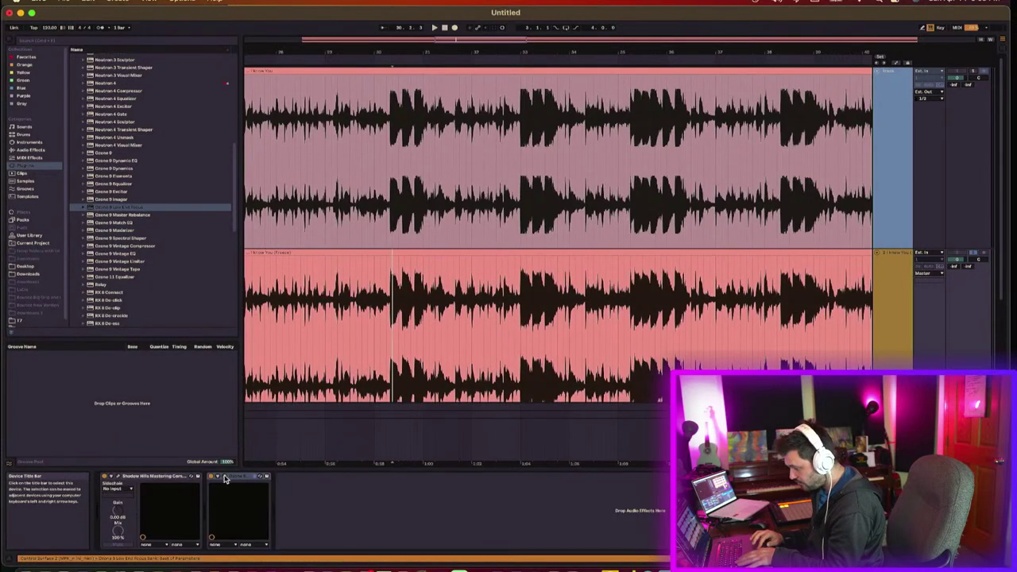
click(161, 479)
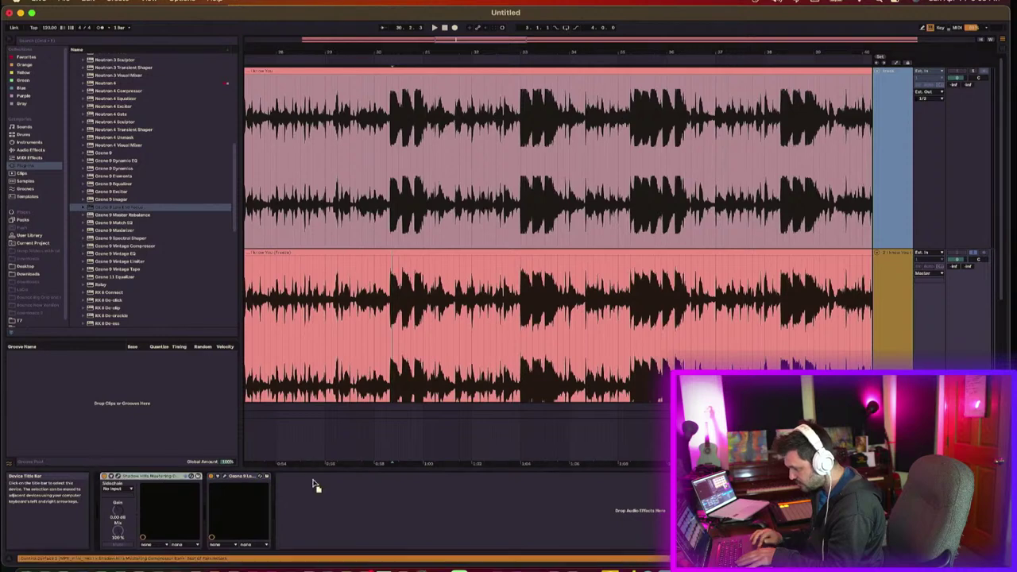
drag(379, 490, 379, 490)
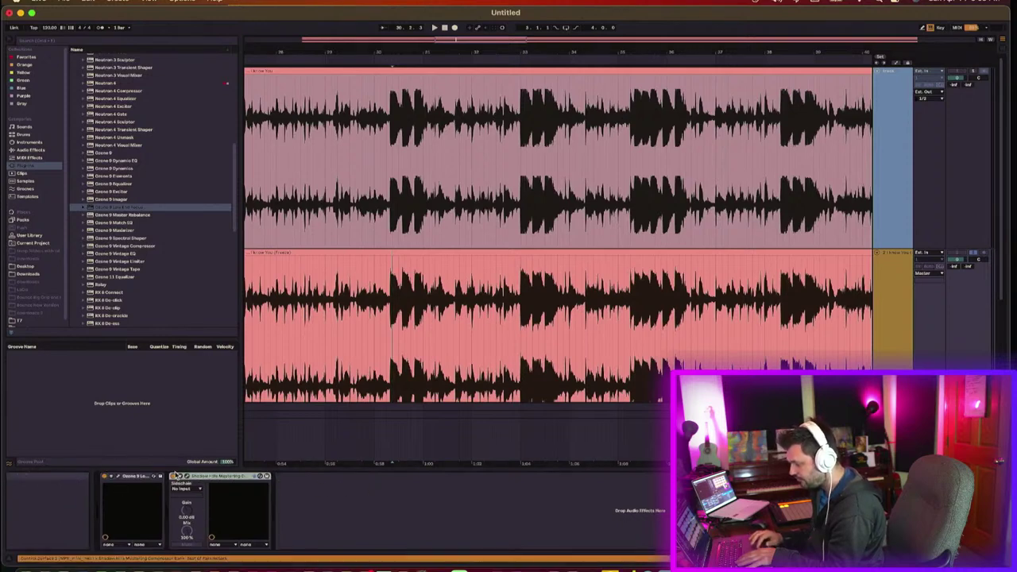
Step: Narrow the second track's Ozone 9 Low End Focus band to about 58–162 Hz while the song plays
click(121, 478)
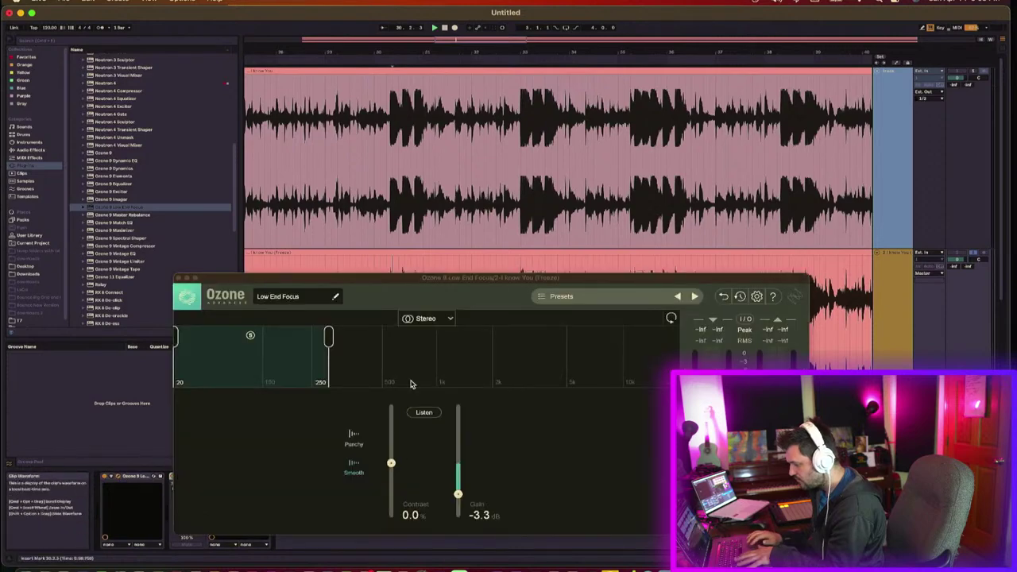
click(399, 282)
drag(399, 282, 484, 338)
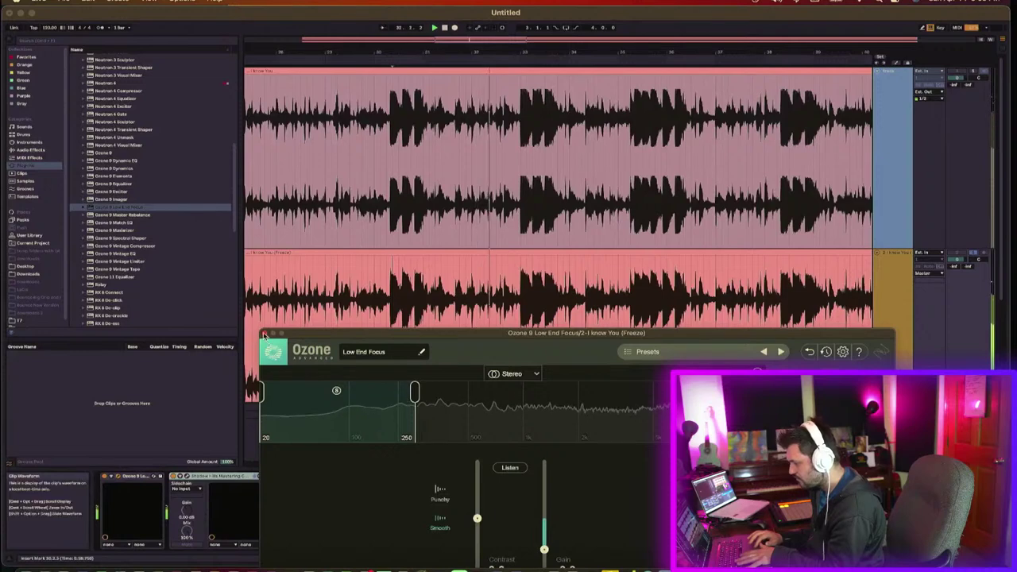
drag(414, 391, 360, 390)
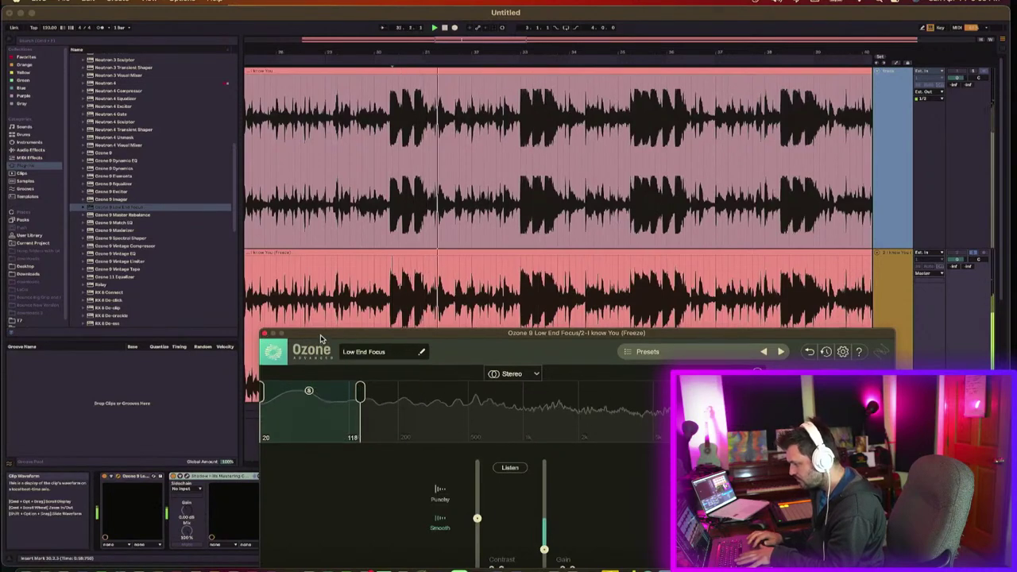
drag(319, 335, 345, 272)
drag(287, 324, 407, 327)
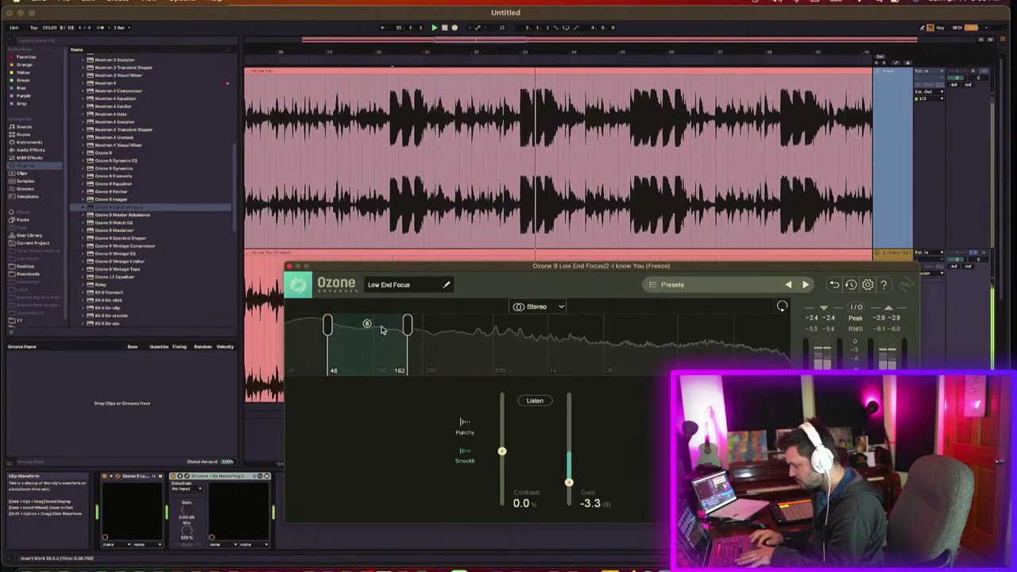
drag(335, 332, 345, 332)
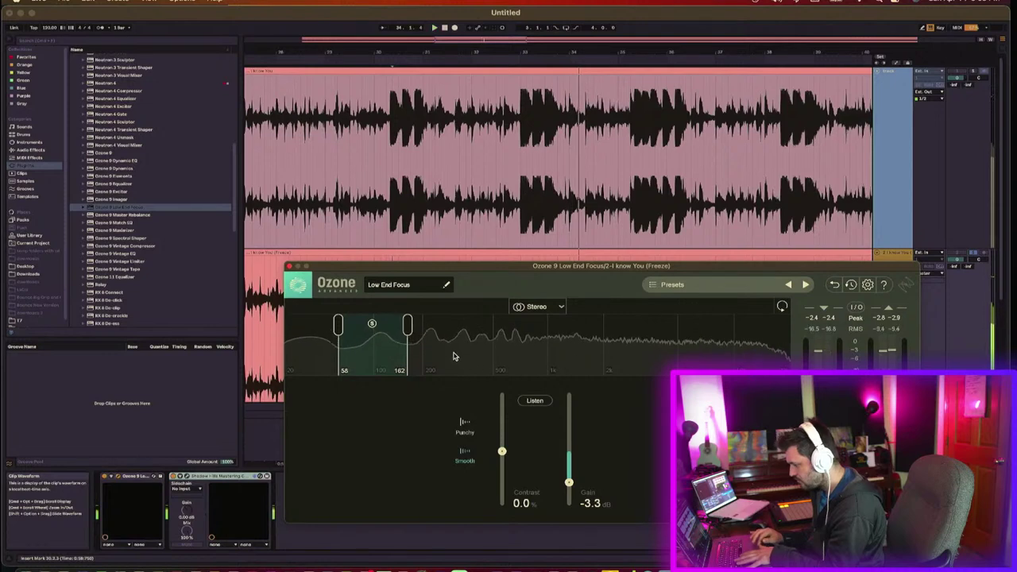
Step: Audition the 58–162 Hz band in solo and the processed difference with Listen, replaying the loud section
key(space)
key(space)
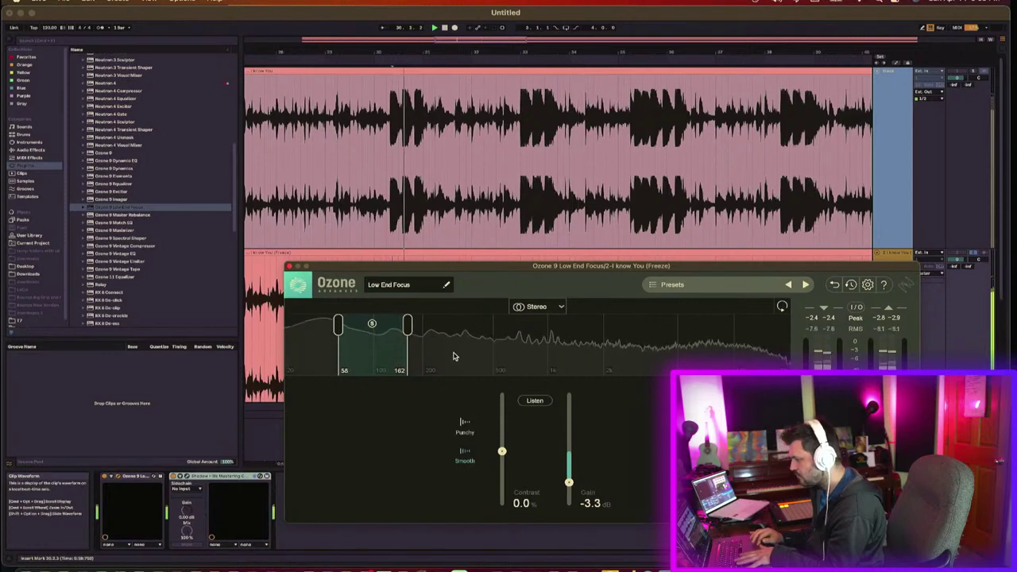
click(372, 324)
key(space)
key(space)
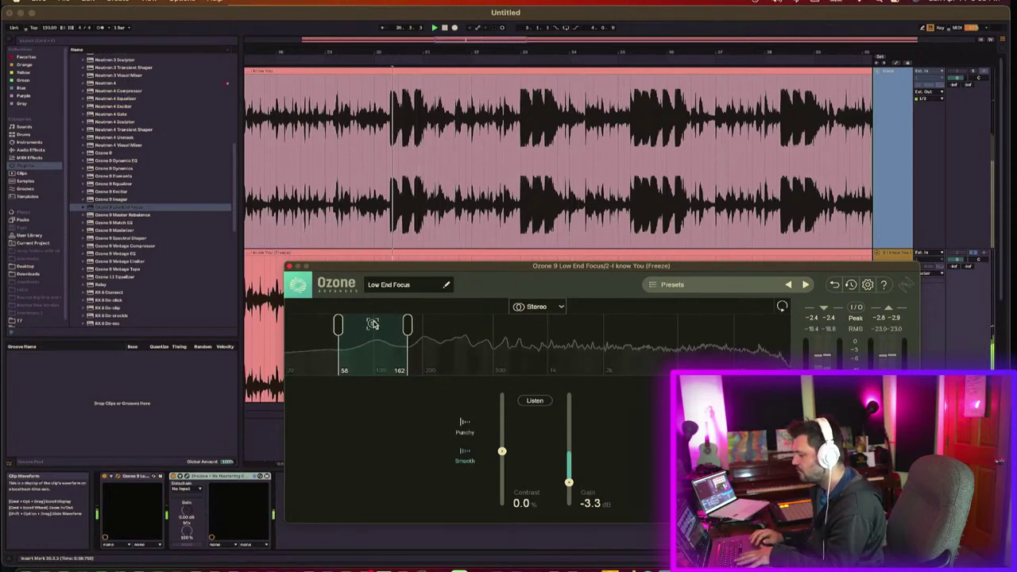
click(535, 401)
key(space)
key(space)
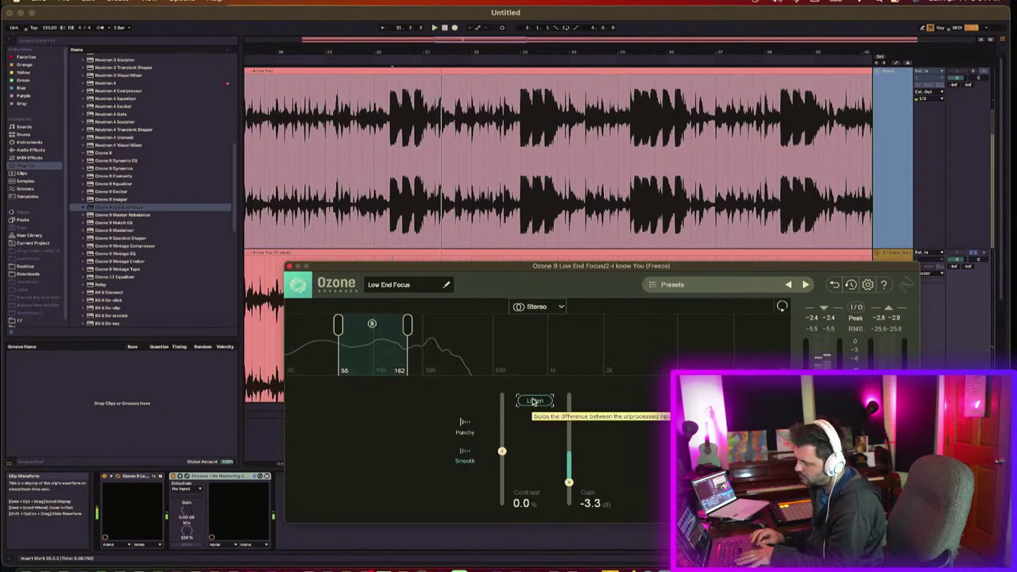
key(space)
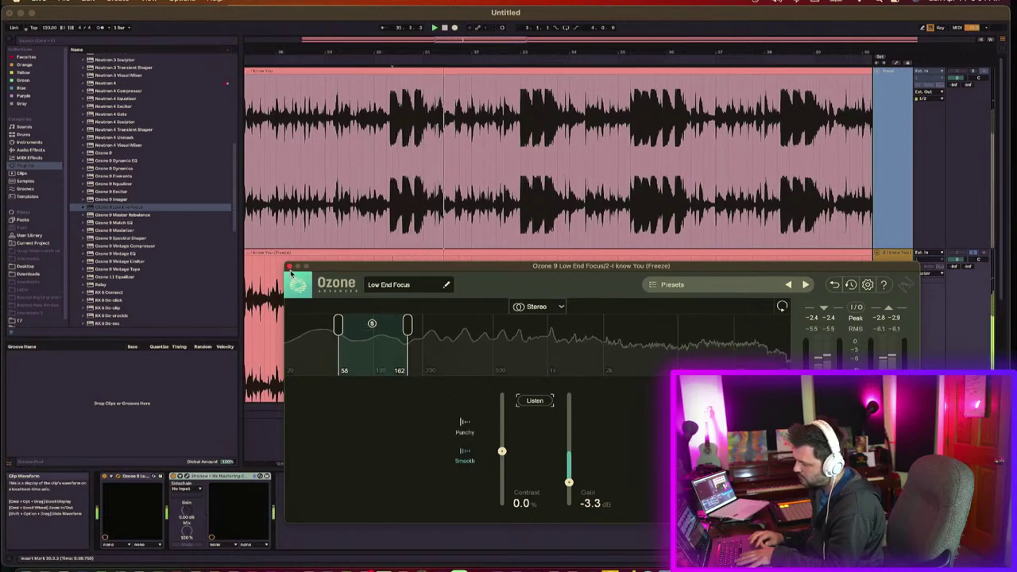
Step: Lower the Low End Focus gain to -3.6 dB and extend the band's lower edge down to about 53 Hz
drag(569, 482, 569, 484)
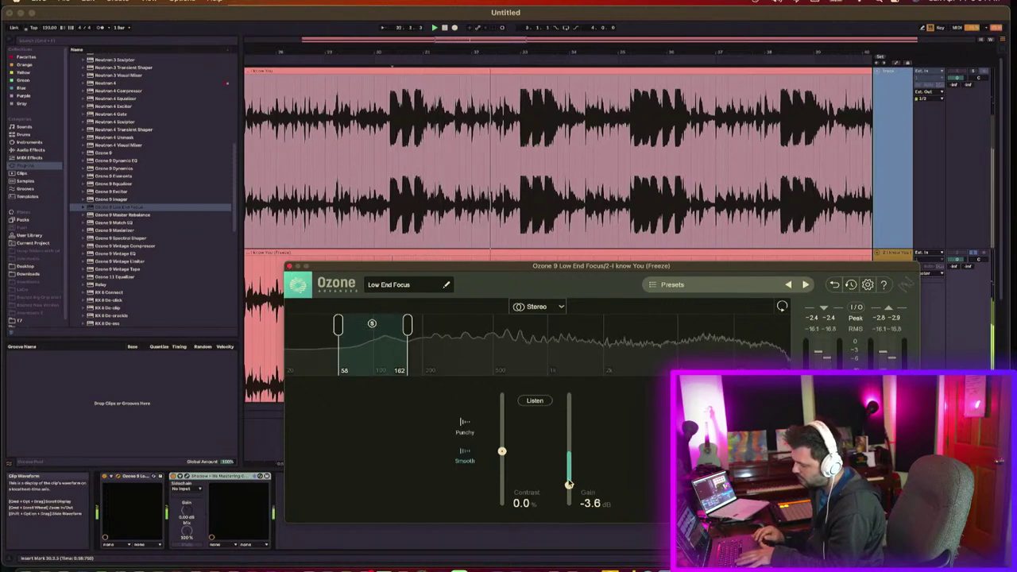
mouse_move(338, 325)
mouse_down()
mouse_move(346, 324)
mouse_move(334, 325)
mouse_up()
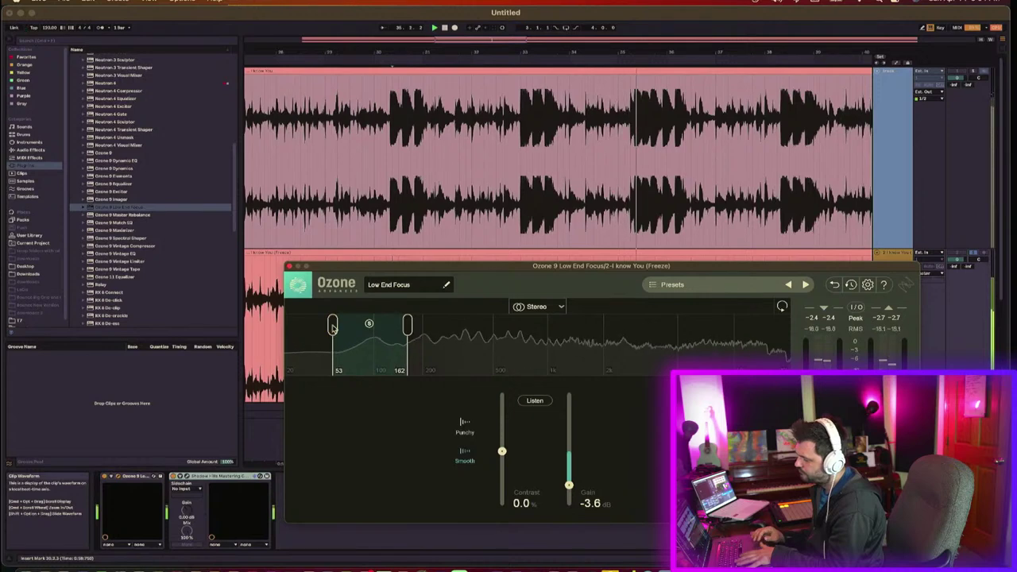
click(290, 267)
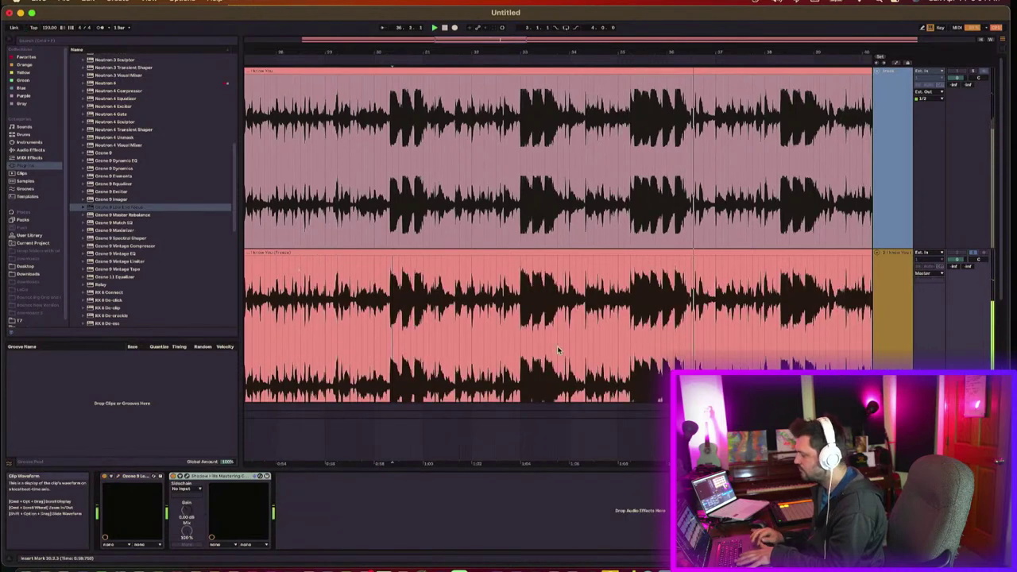
Step: Check the Shadow Hills Mastering Compressor's meters on the second track during brief playback
right_click(904, 304)
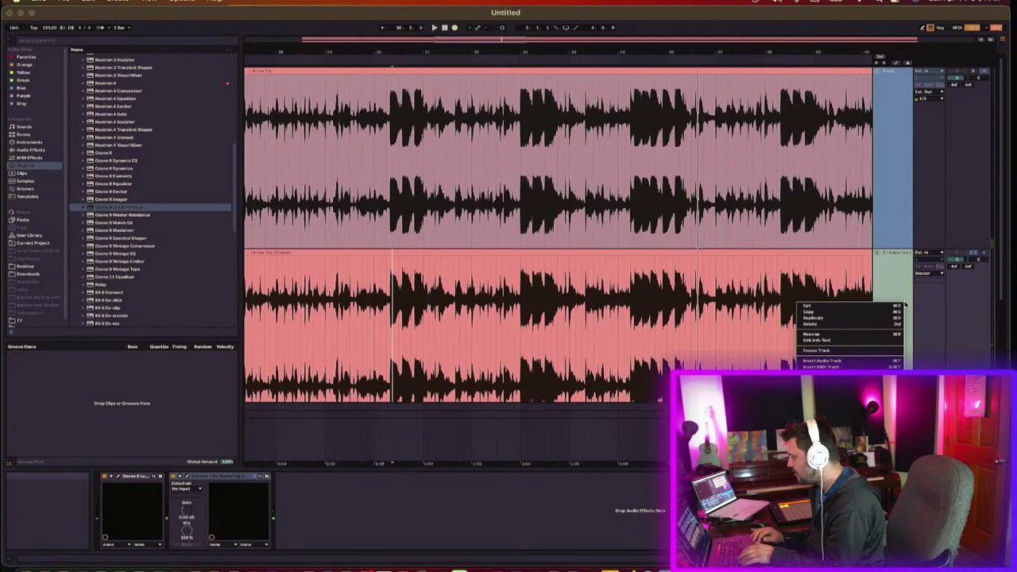
click(189, 480)
click(186, 480)
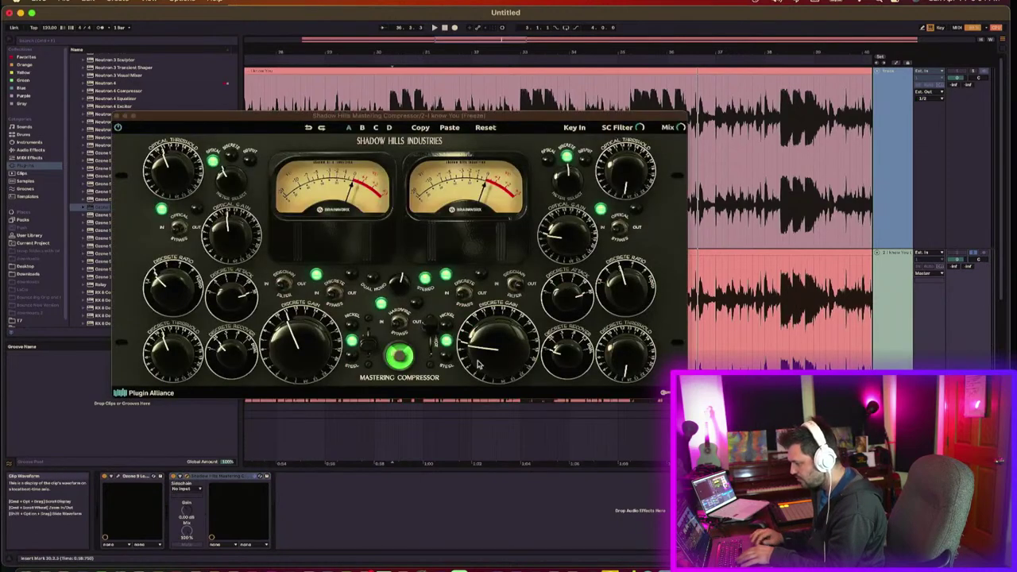
key(space)
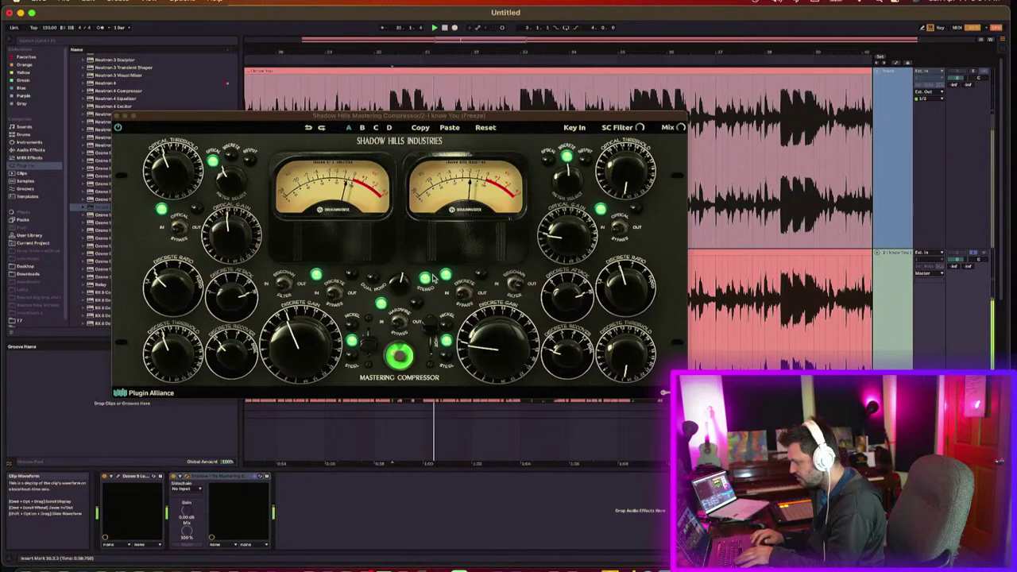
click(117, 117)
Step: Freeze the second track, copy its rendered clip onto the third track and expand that track
right_click(888, 302)
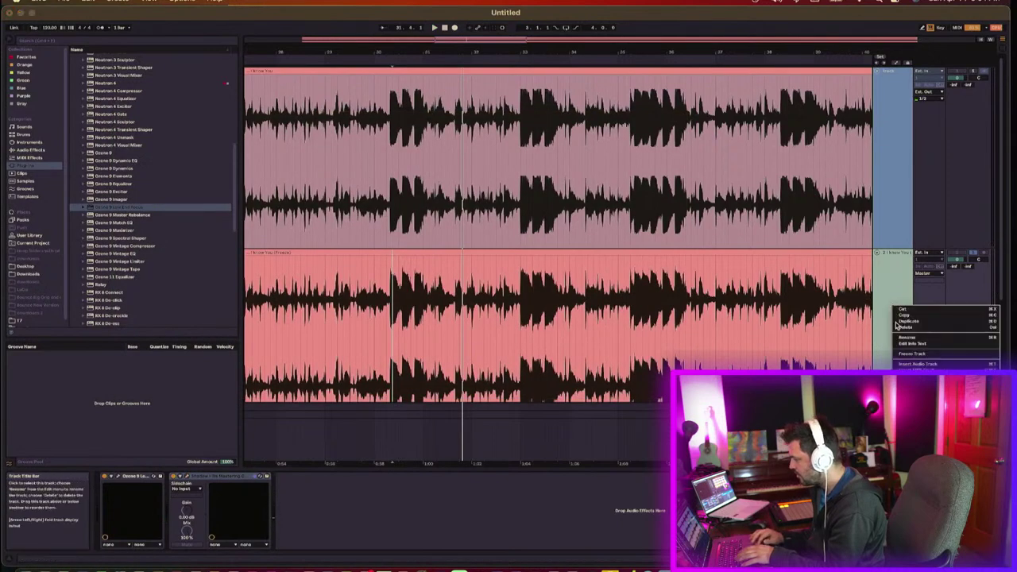
click(915, 357)
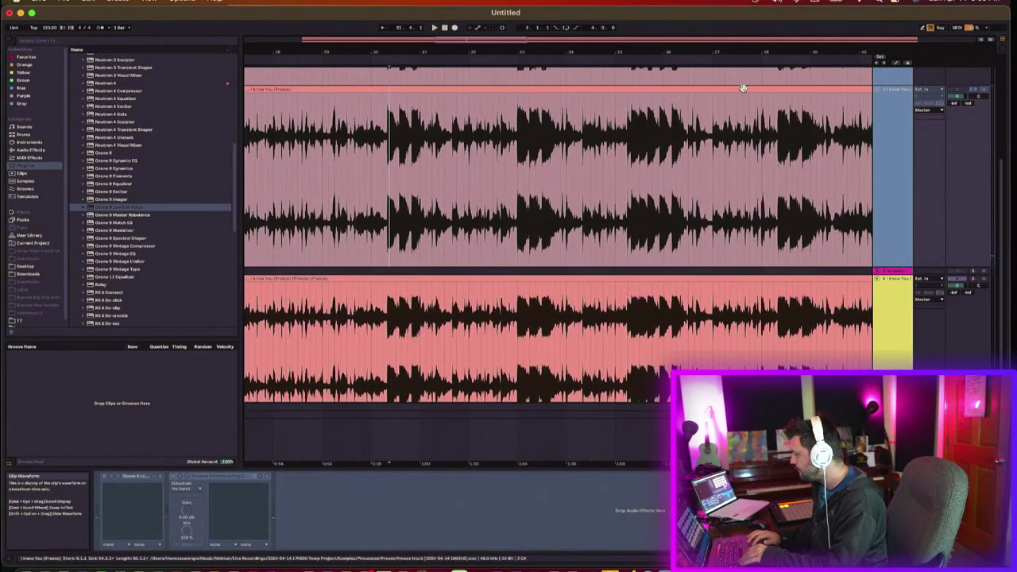
drag(740, 87, 747, 265)
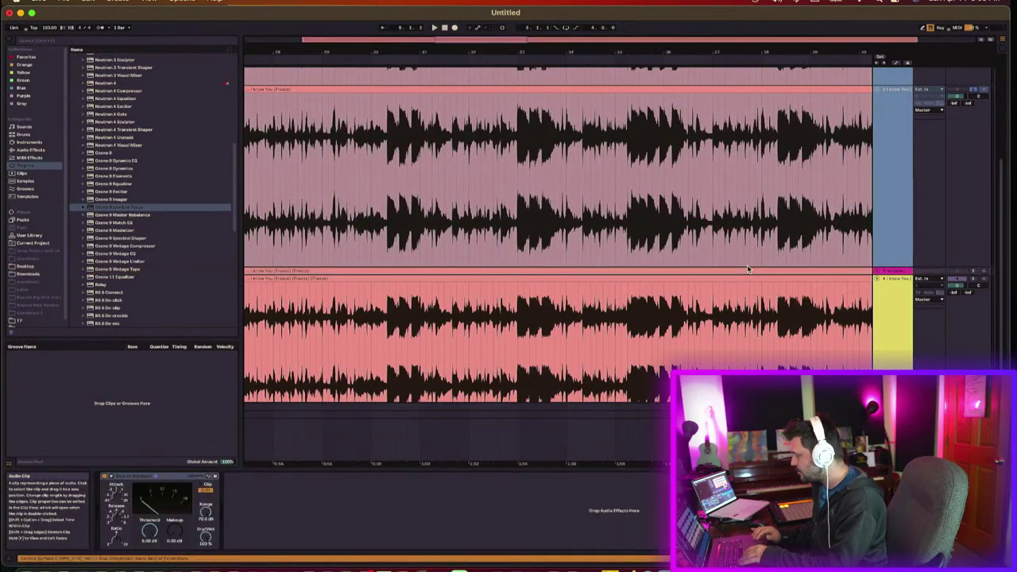
click(877, 273)
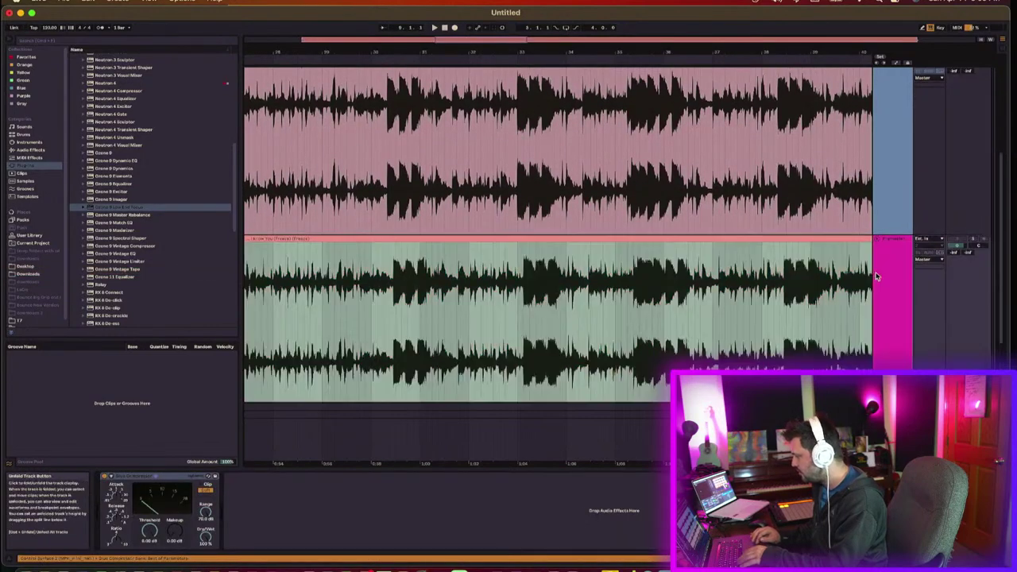
Step: Collapse the first and second tracks in the arrangement
scroll(865, 127, up, 3)
click(877, 138)
scroll(877, 139, up, 3)
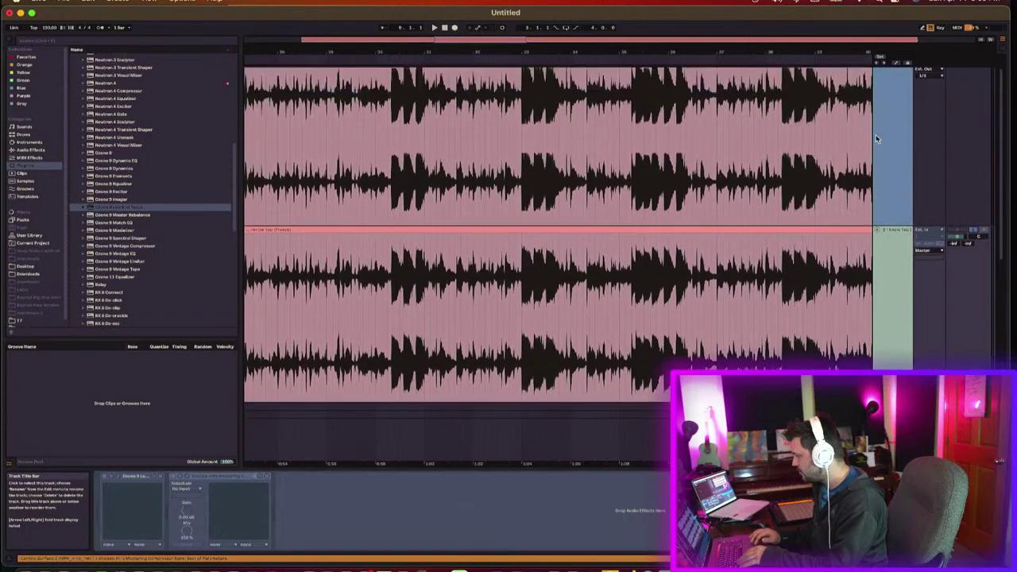
click(876, 71)
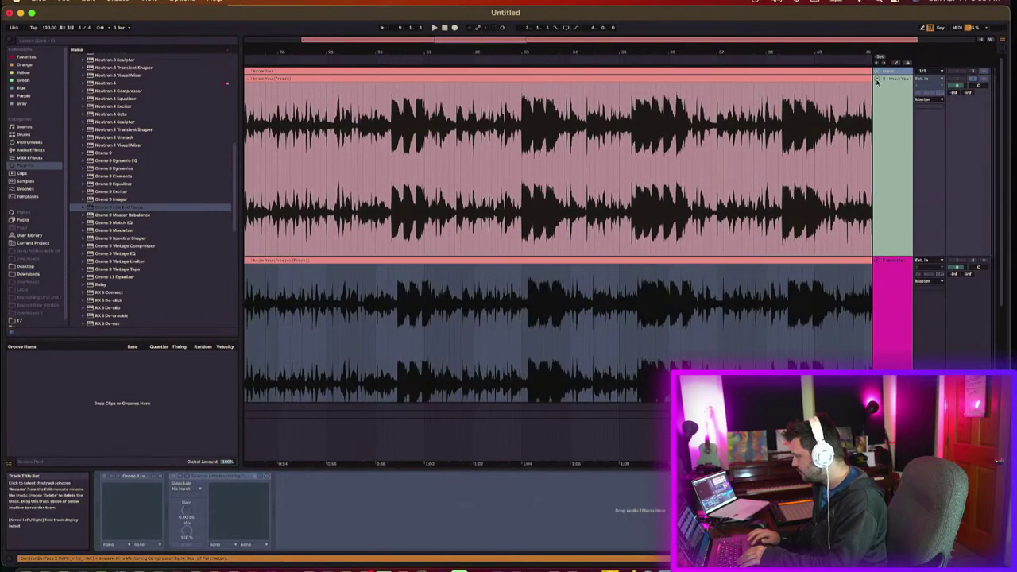
click(876, 78)
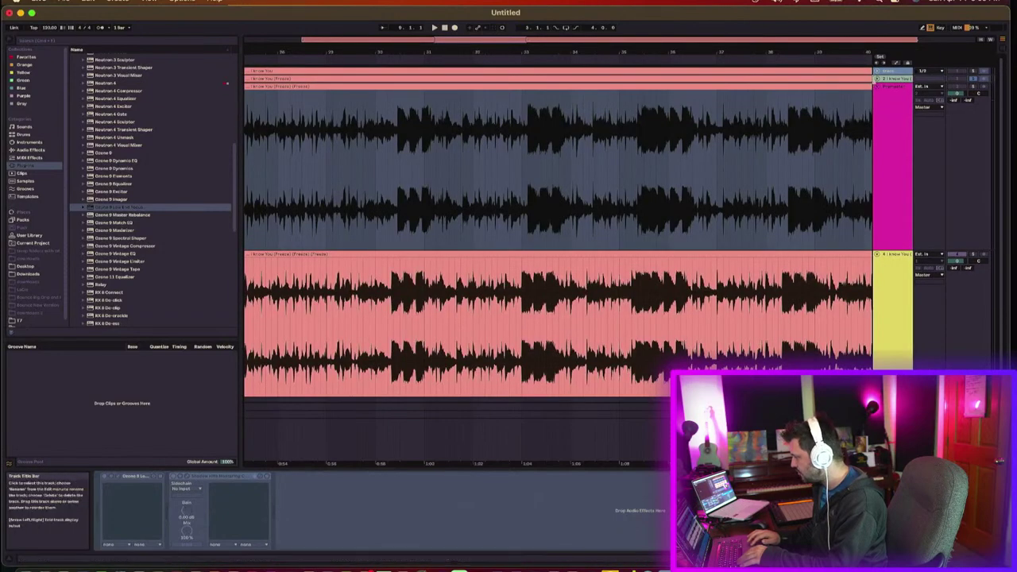
click(876, 79)
right_click(889, 105)
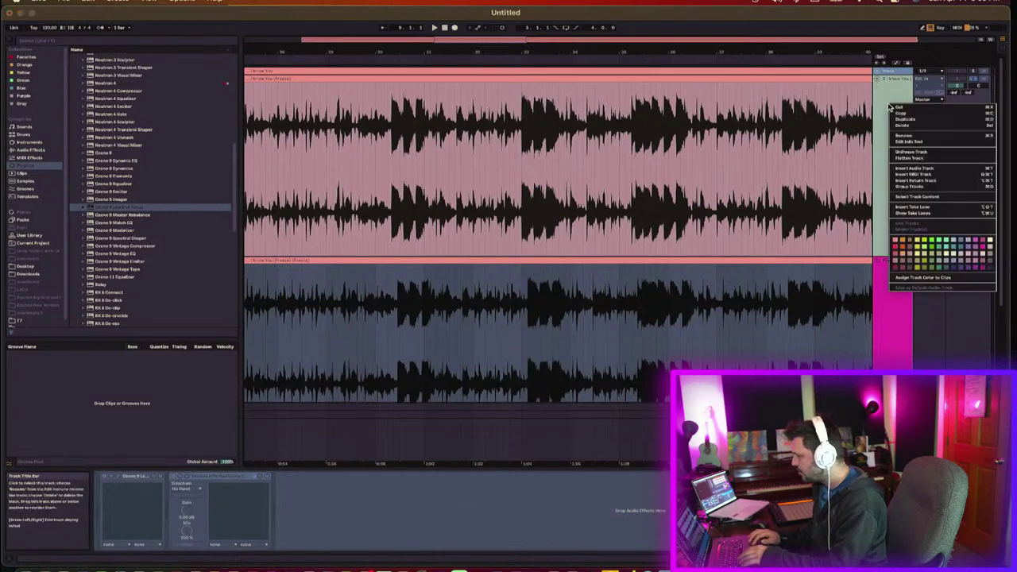
click(907, 153)
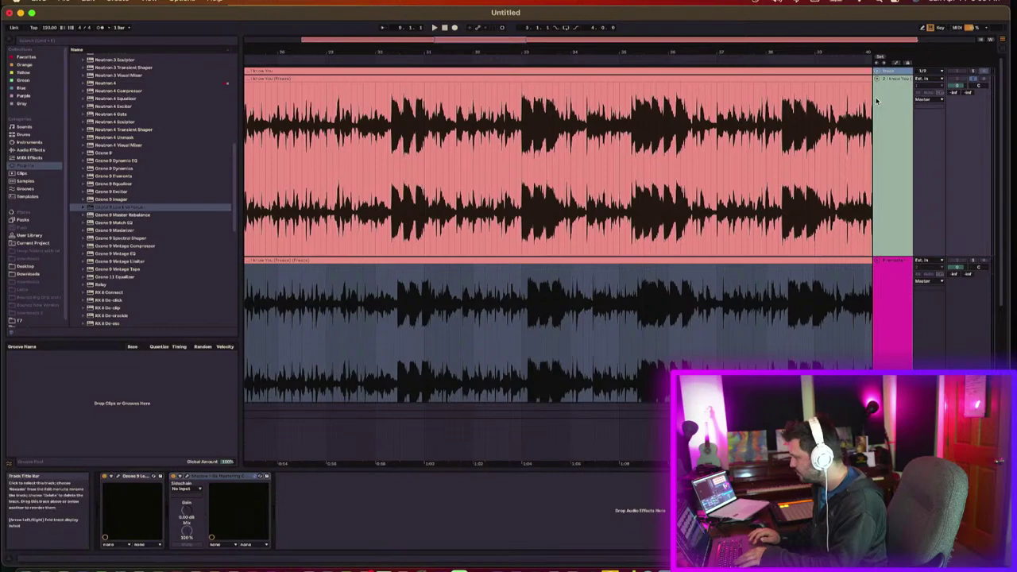
key(super+z)
Step: Mark the loud burst near bar 30 in the third track's clip to check its position against the track above
scroll(875, 102, down, 3)
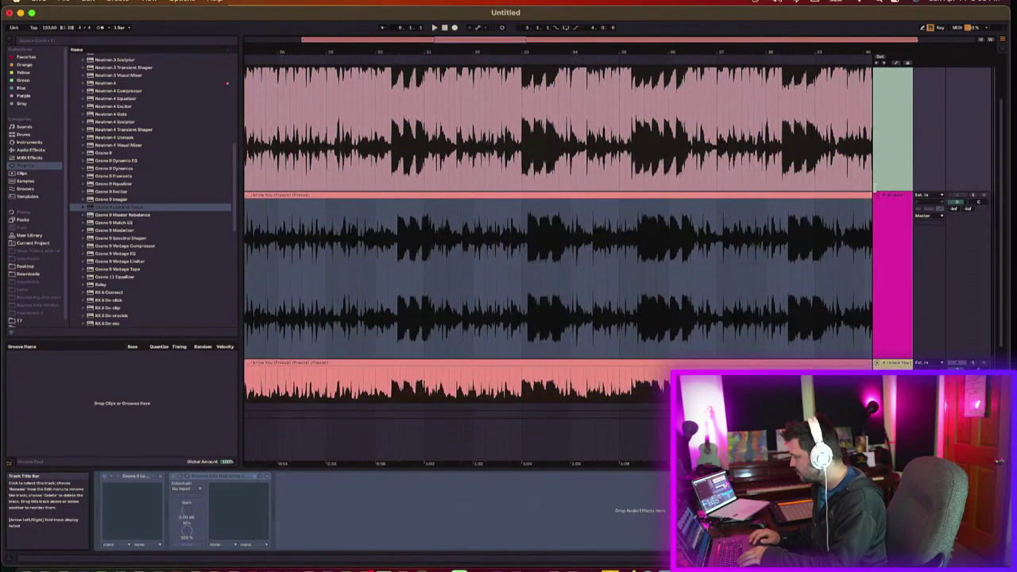
drag(398, 248, 419, 248)
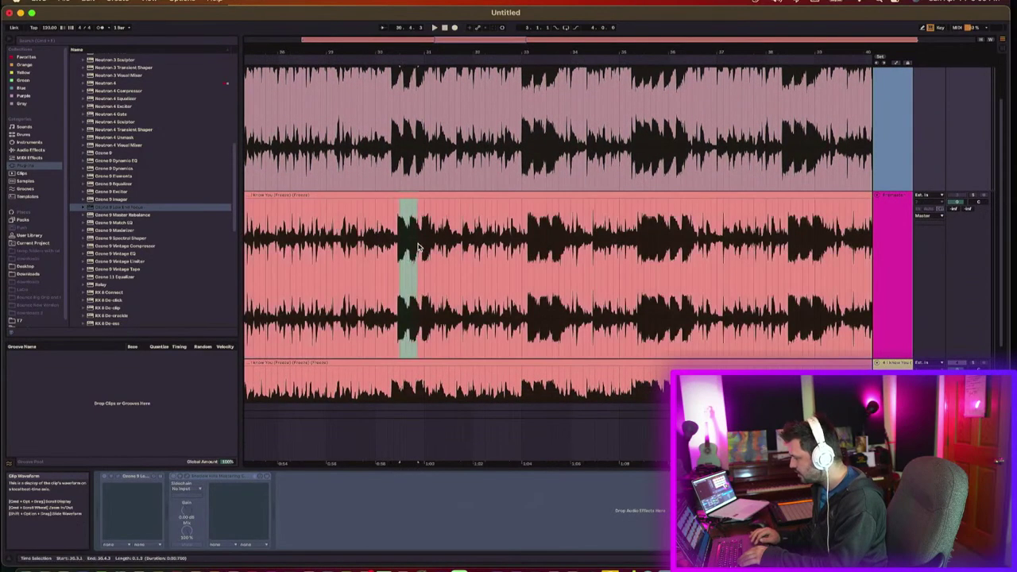
right_click(892, 299)
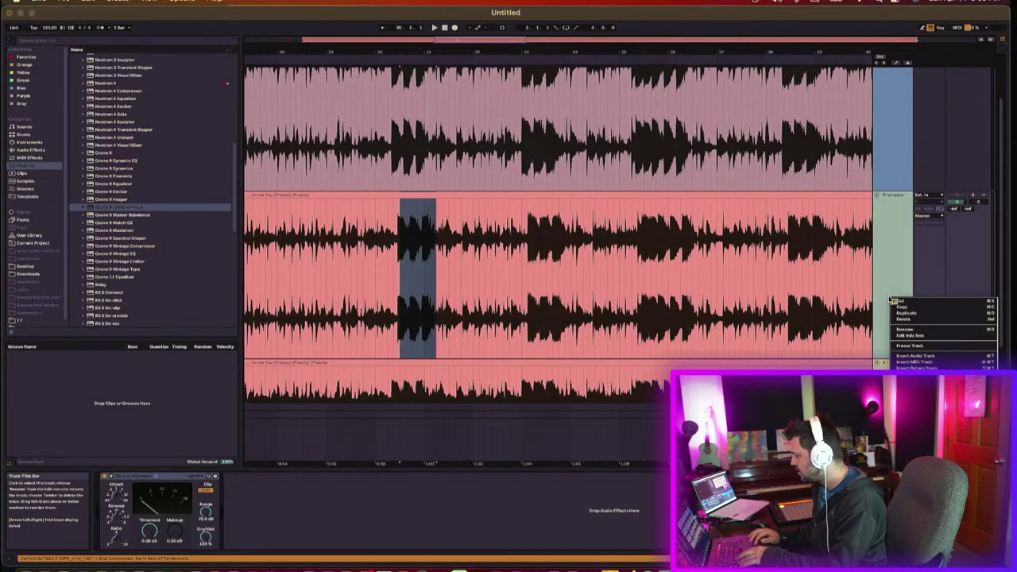
click(802, 270)
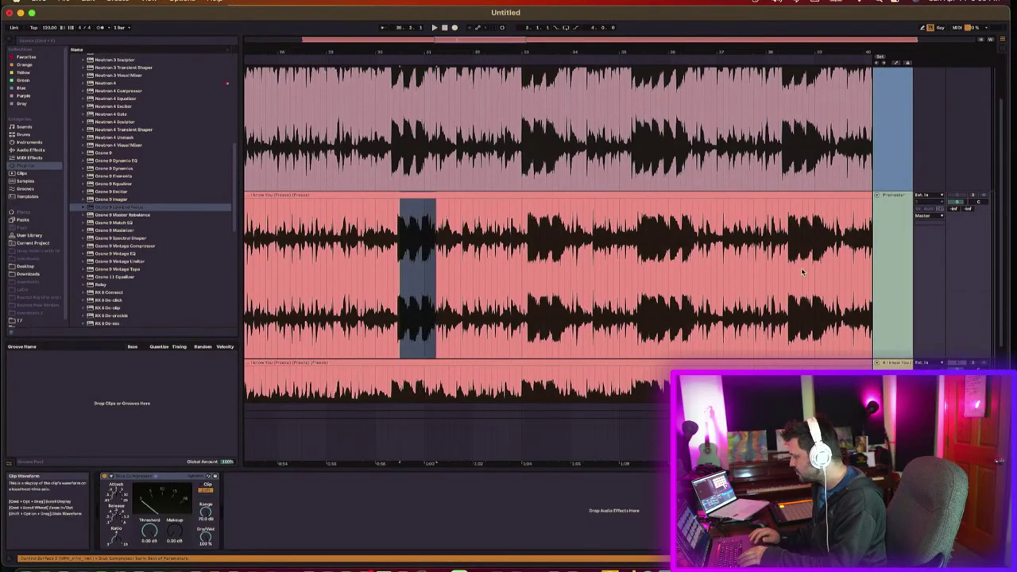
Step: Inspect the burst onsets in the third track's clip waveform and turn off warping for that clip
double_click(655, 196)
click(273, 427)
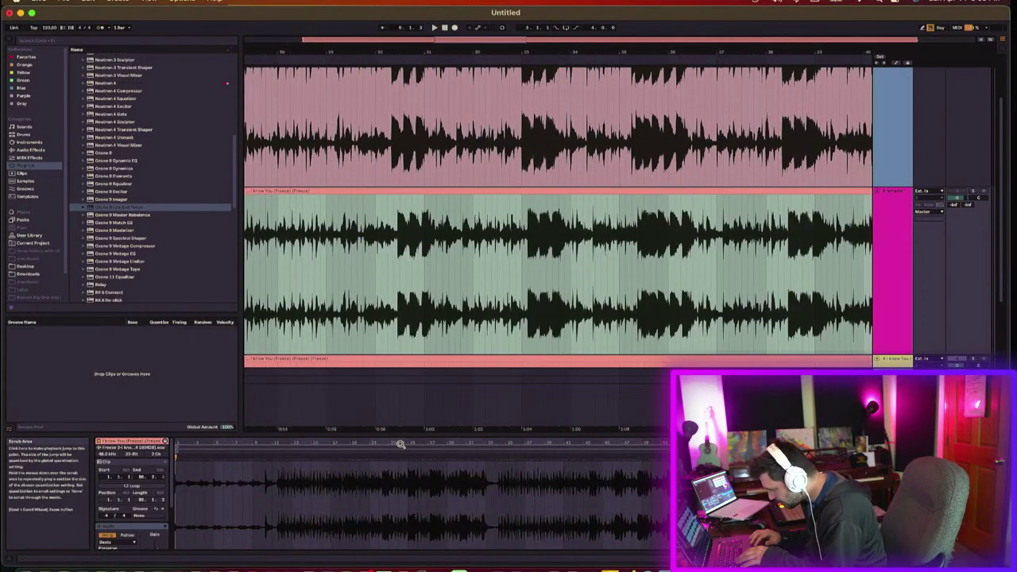
drag(401, 444, 586, 499)
scroll(585, 500, left, 5)
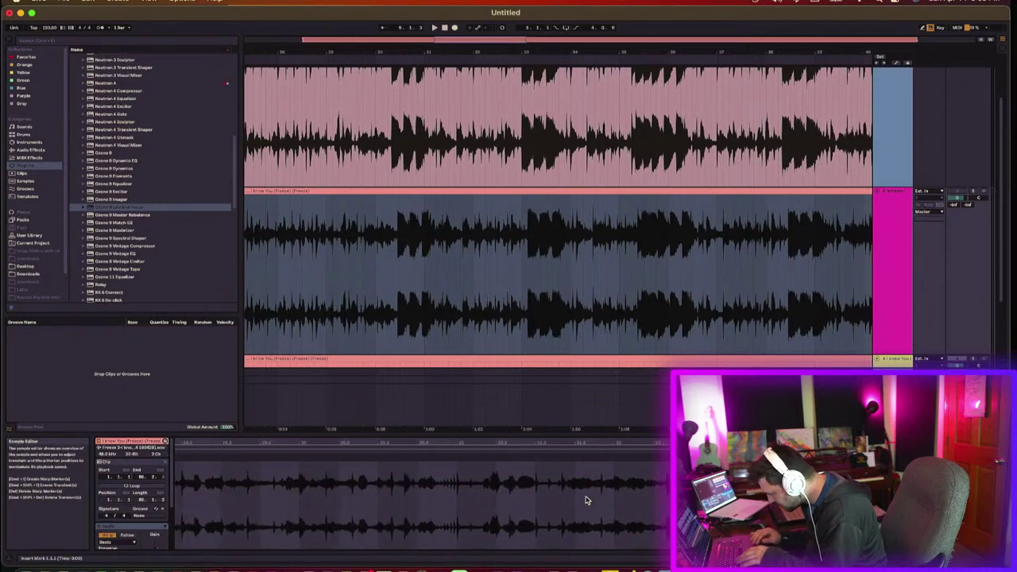
scroll(585, 500, right, 5)
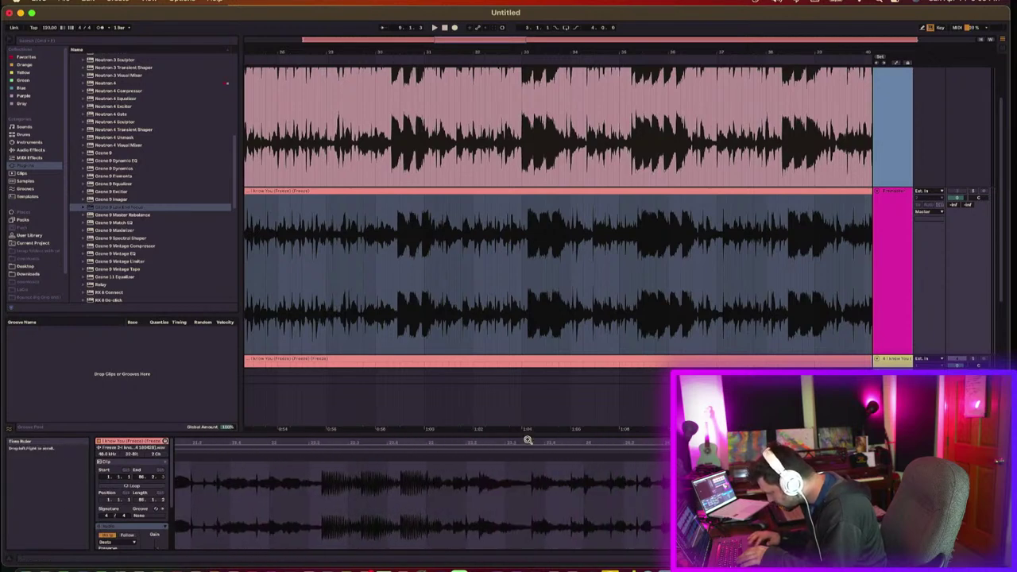
drag(528, 440, 395, 442)
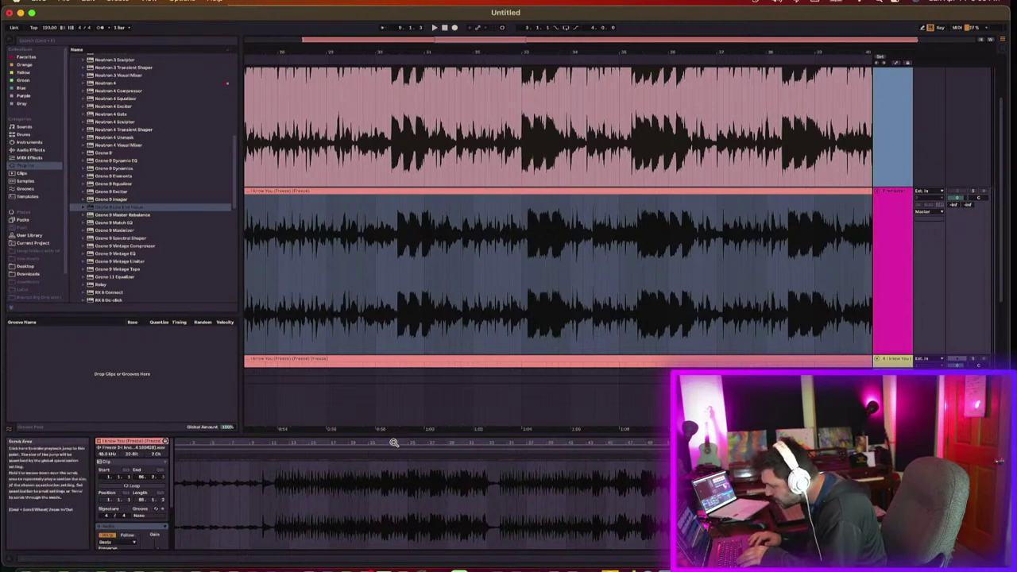
drag(393, 443, 387, 441)
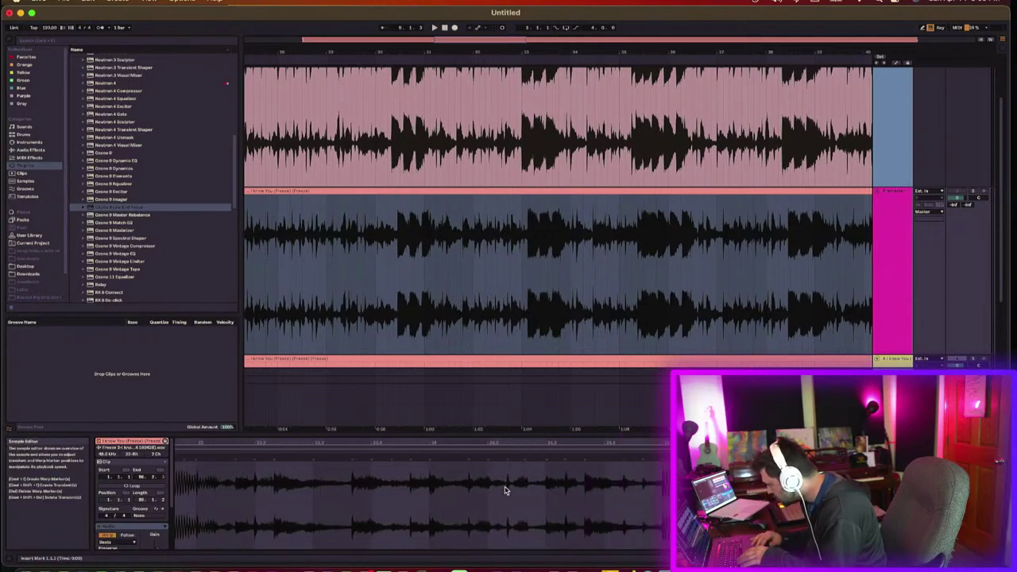
scroll(504, 490, right, 3)
drag(515, 442, 515, 513)
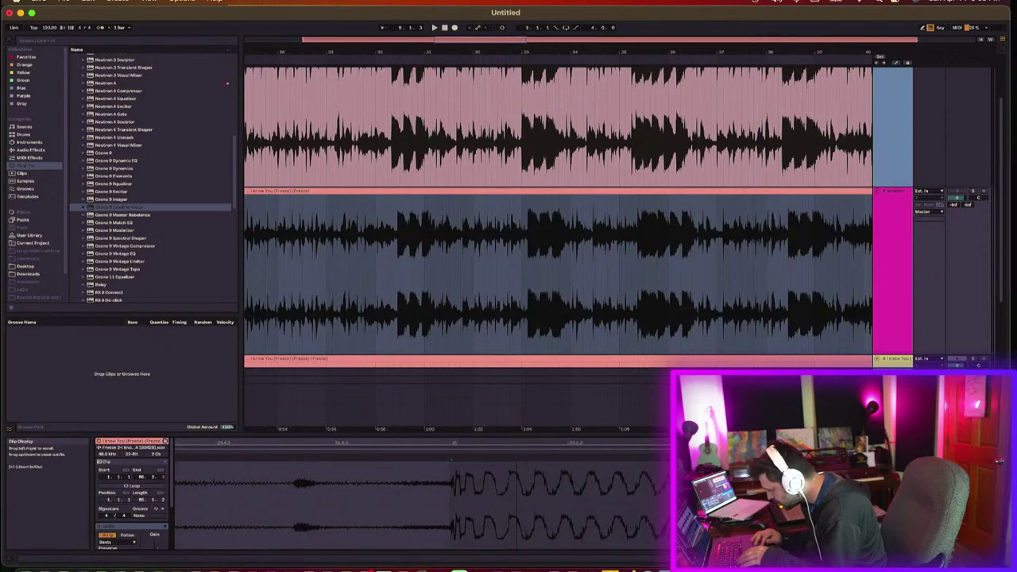
scroll(108, 492, down, 4)
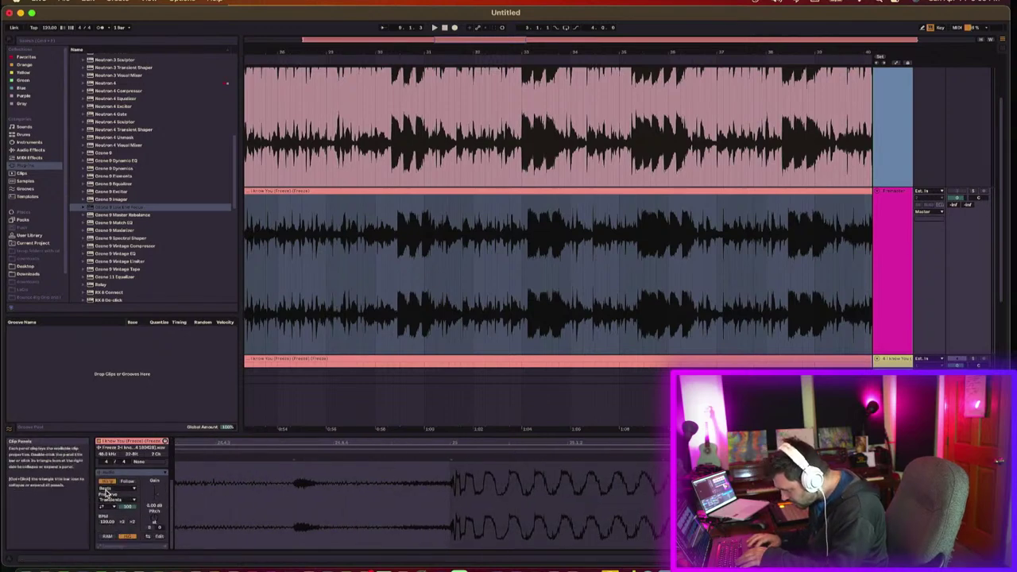
click(108, 482)
scroll(952, 98, up, 3)
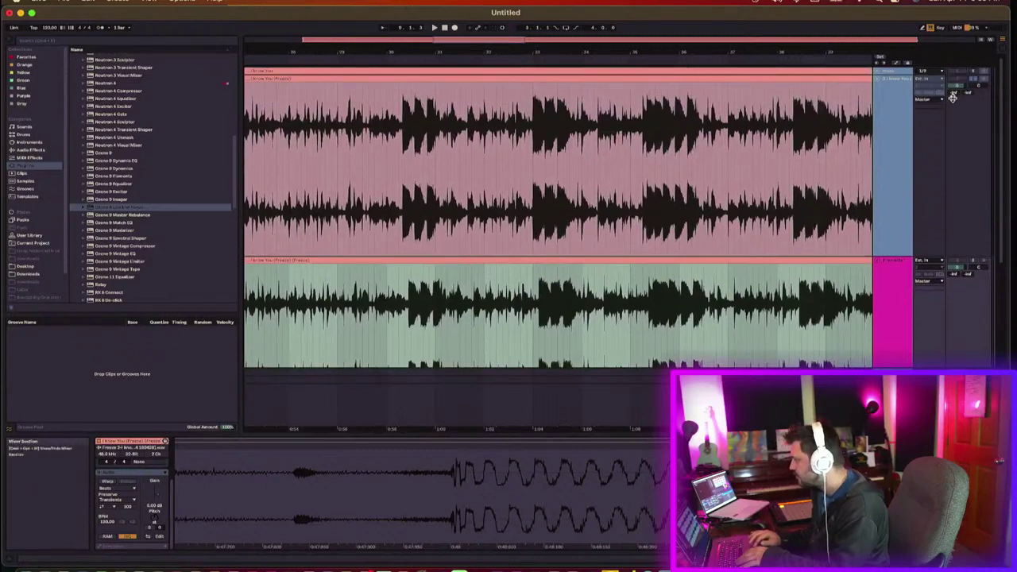
Step: Unfreeze the second track so its source clip can be edited
click(904, 129)
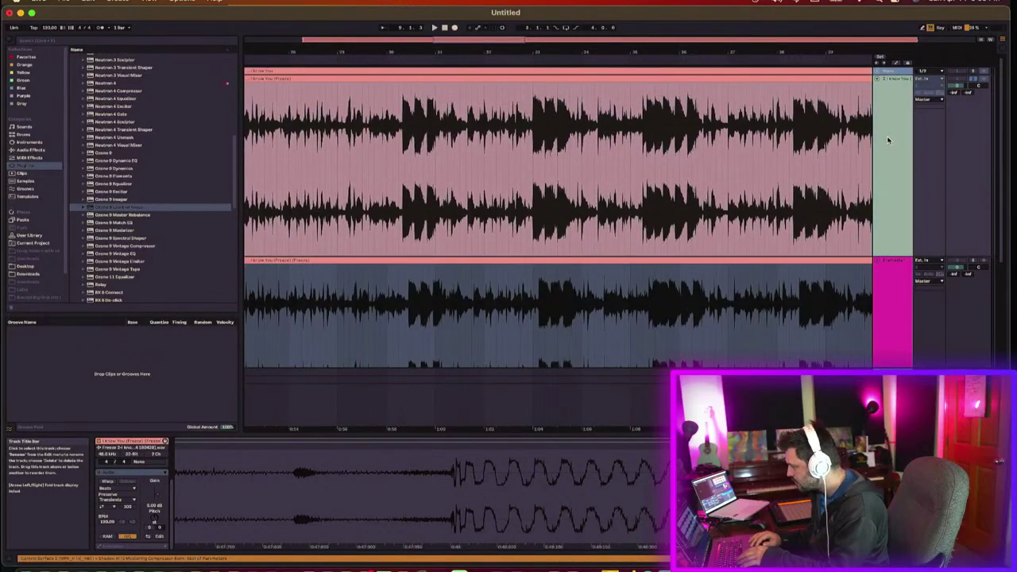
click(838, 77)
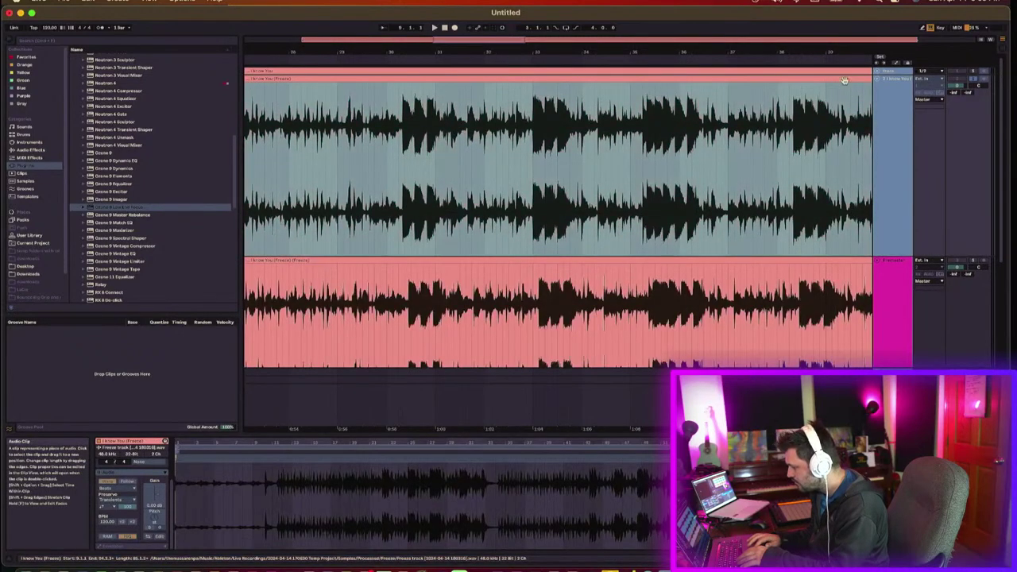
right_click(891, 147)
click(901, 197)
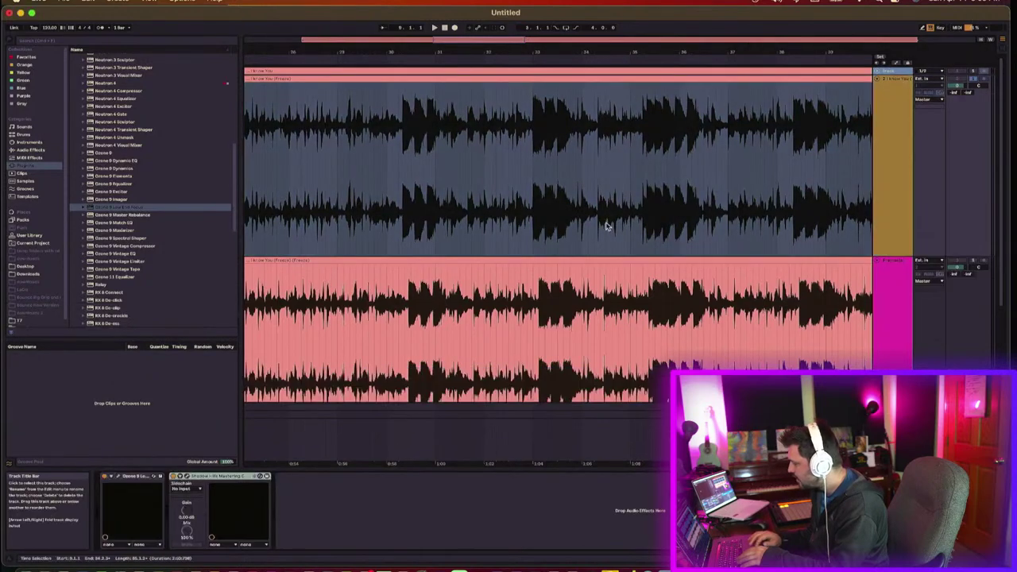
Step: Turn off warping for the second track's clip and choose Complex Pro as its warp mode
click(477, 88)
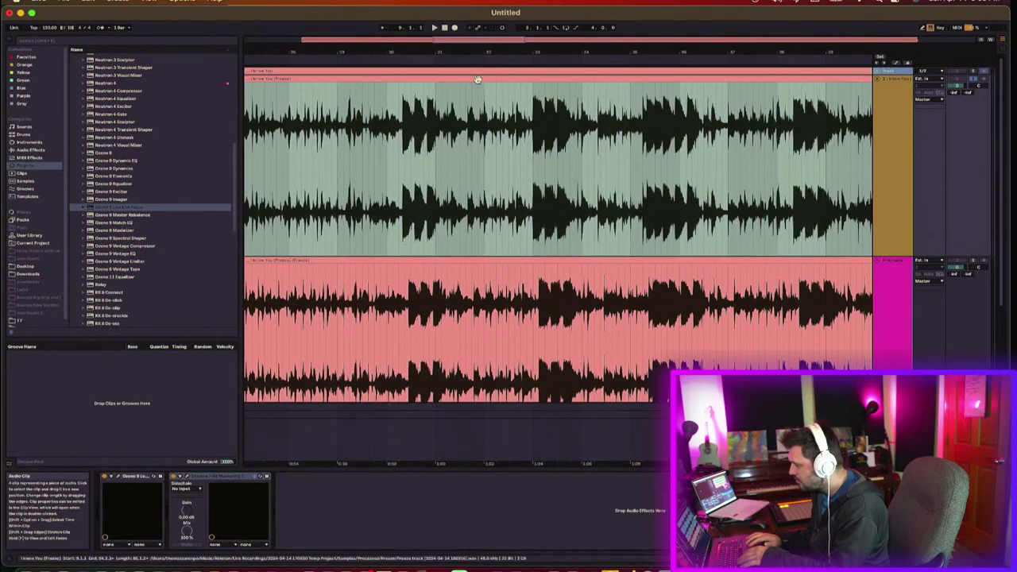
double_click(476, 88)
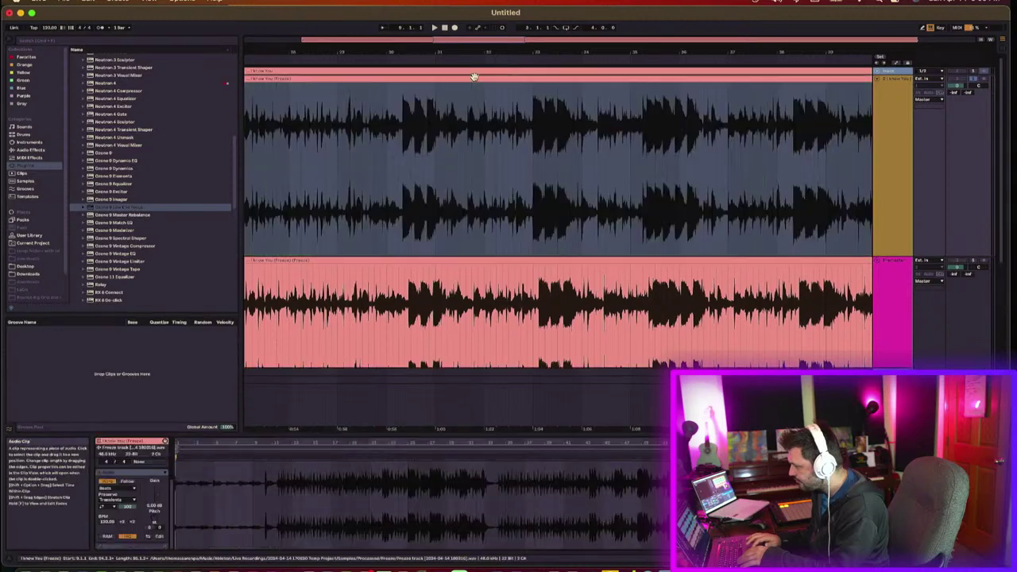
click(109, 491)
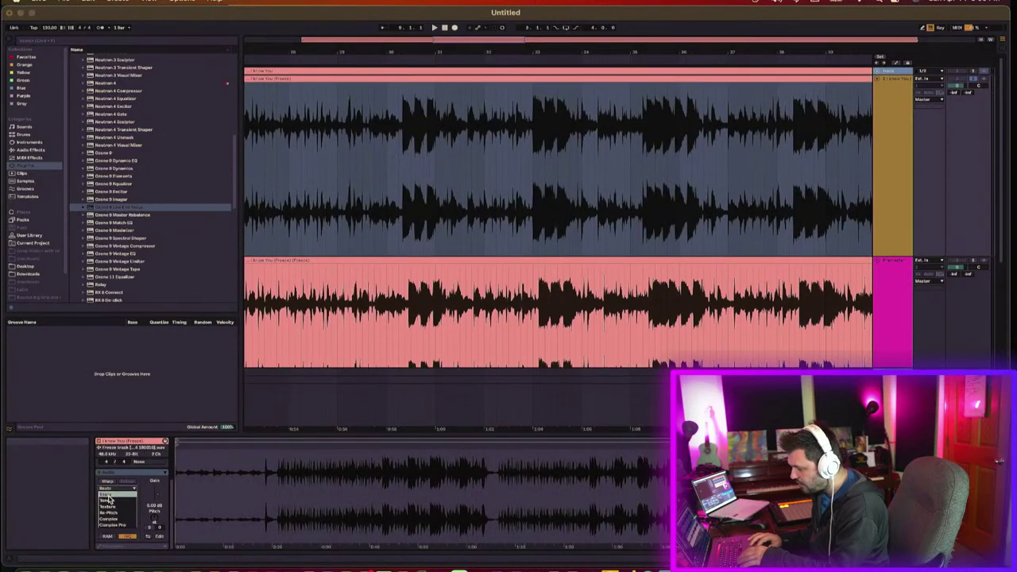
click(117, 525)
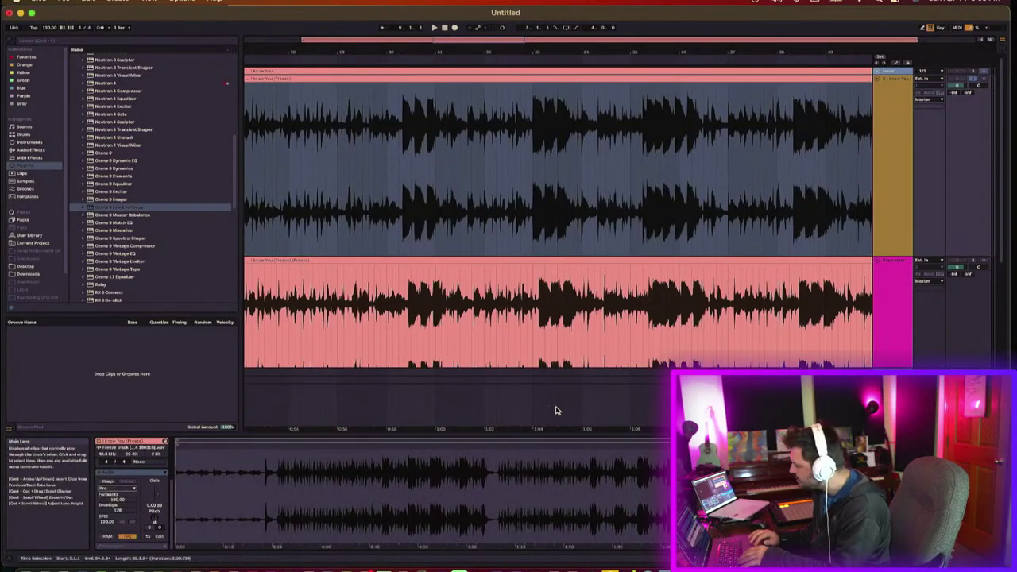
Step: Freeze the second track and copy its rendered clip onto the third track
right_click(888, 160)
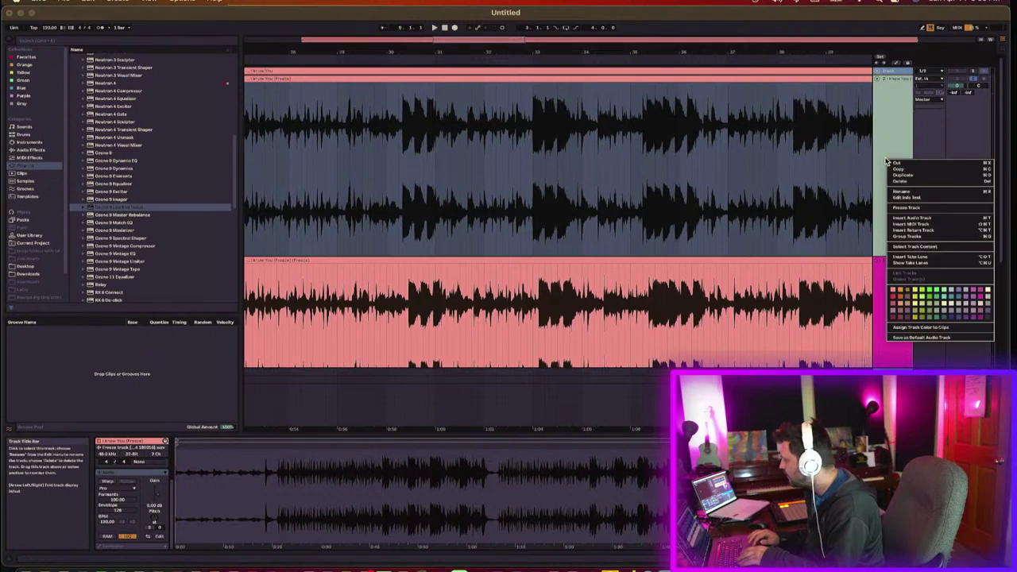
click(903, 208)
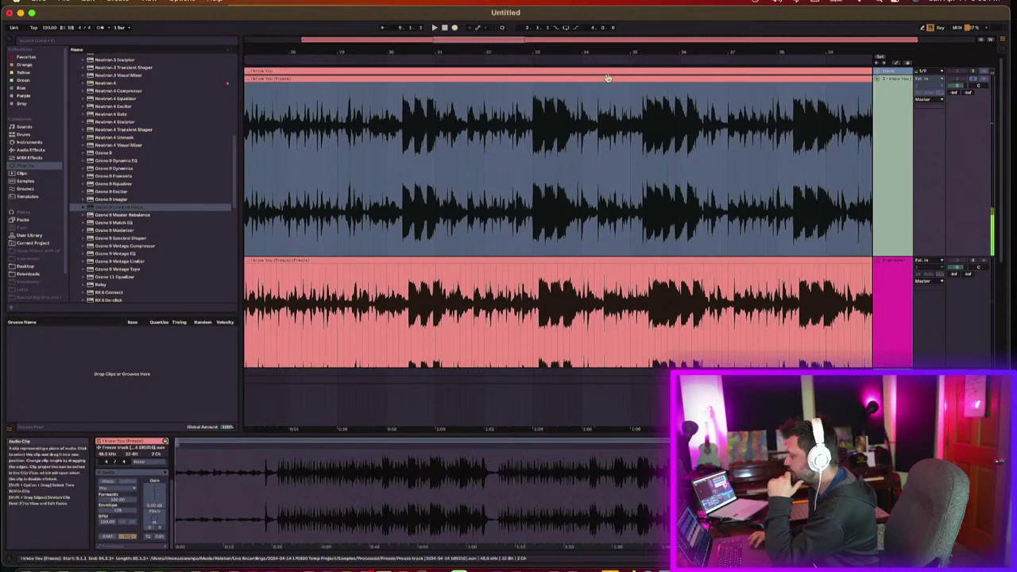
drag(608, 78, 611, 289)
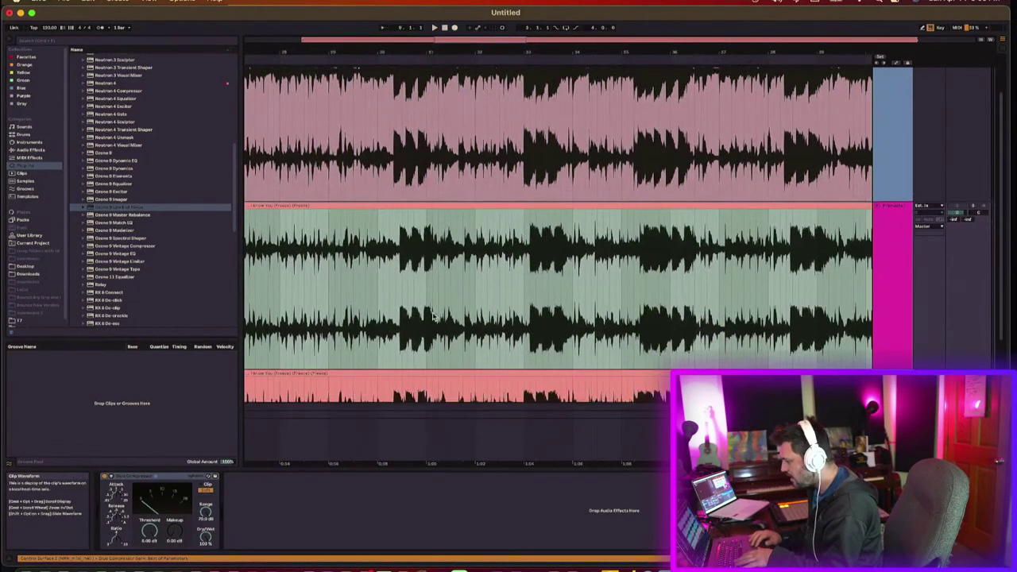
Step: Mark the loud burst just before bar 31 in the third track's new clip to compare its timing with the neighbouring tracks
scroll(425, 296, down, 3)
drag(402, 281, 432, 285)
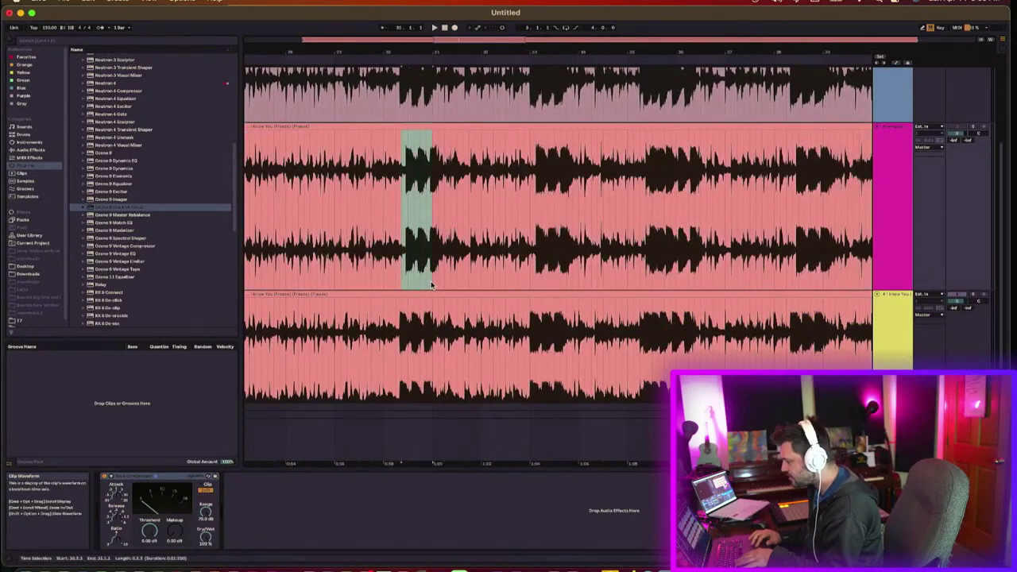
scroll(634, 236, down, 2)
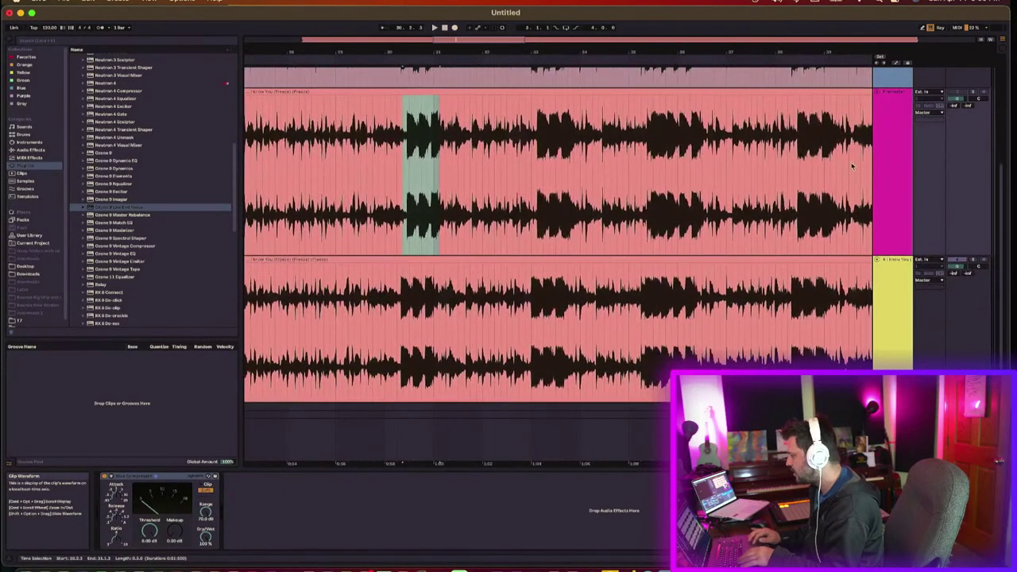
Step: Raise the gain of the third track's clip to 5.00 dB, checking its peaks, and freeze the track
click(475, 93)
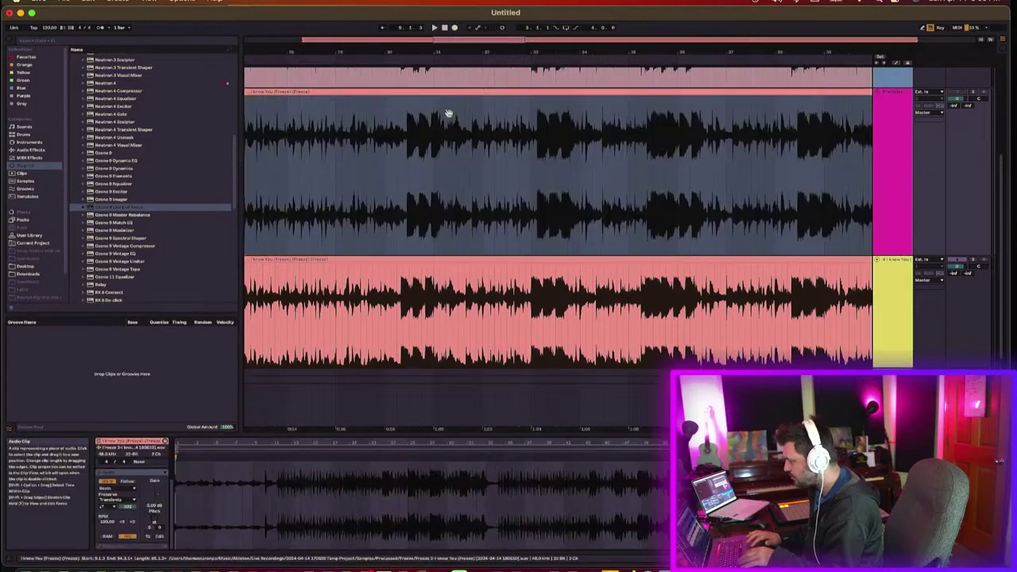
drag(155, 502, 154, 480)
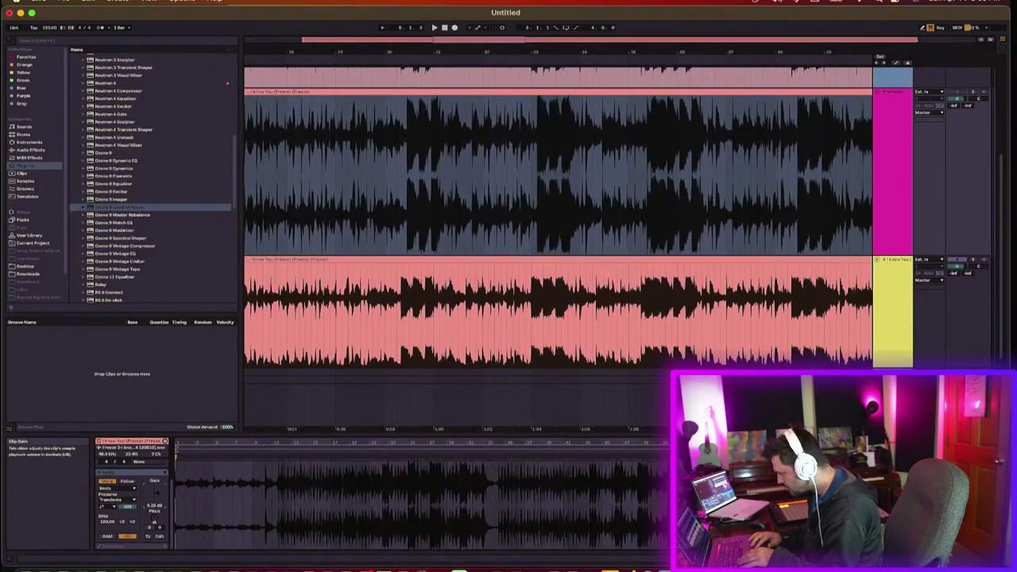
drag(155, 480, 155, 477)
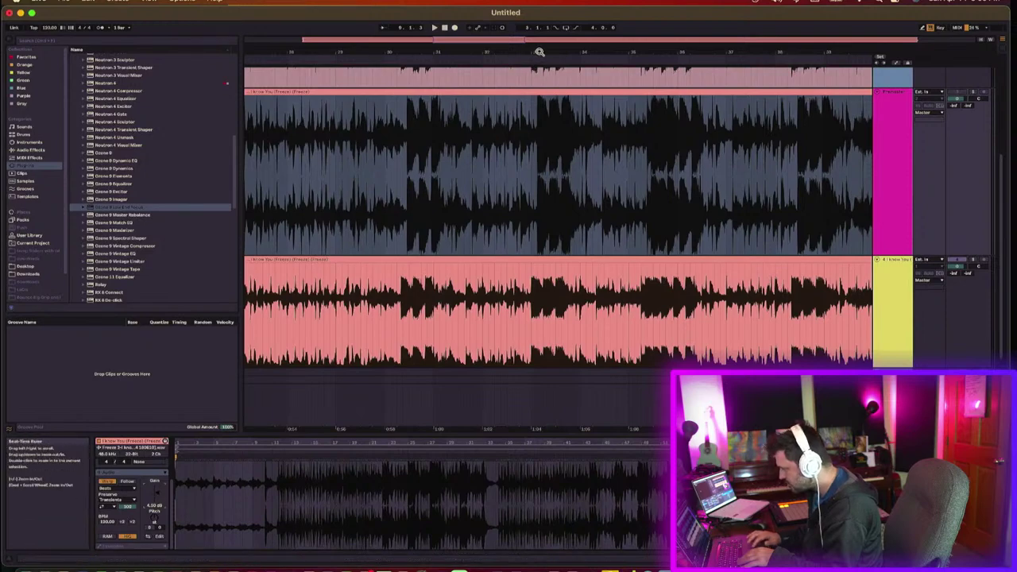
drag(539, 51, 541, 79)
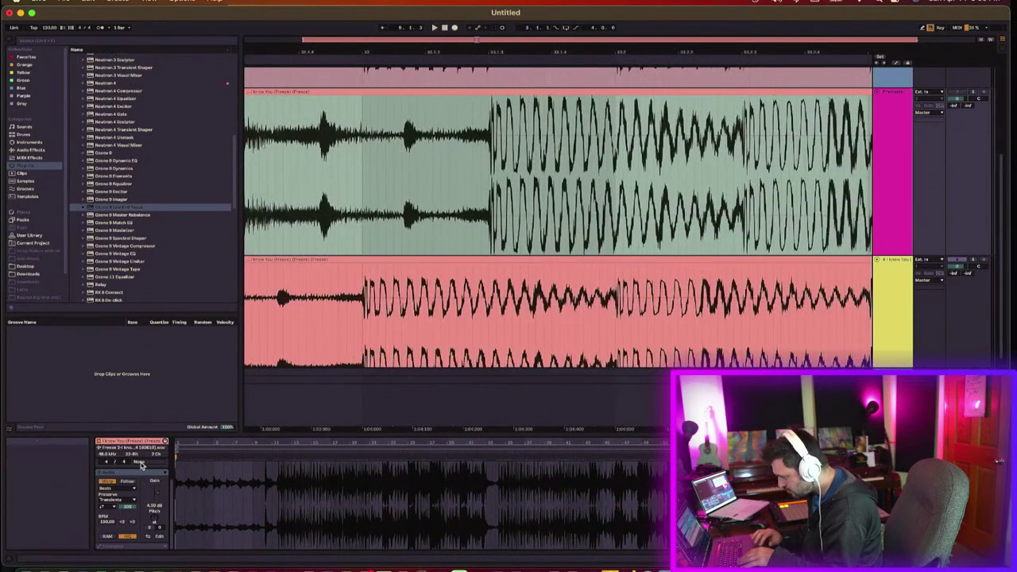
click(156, 495)
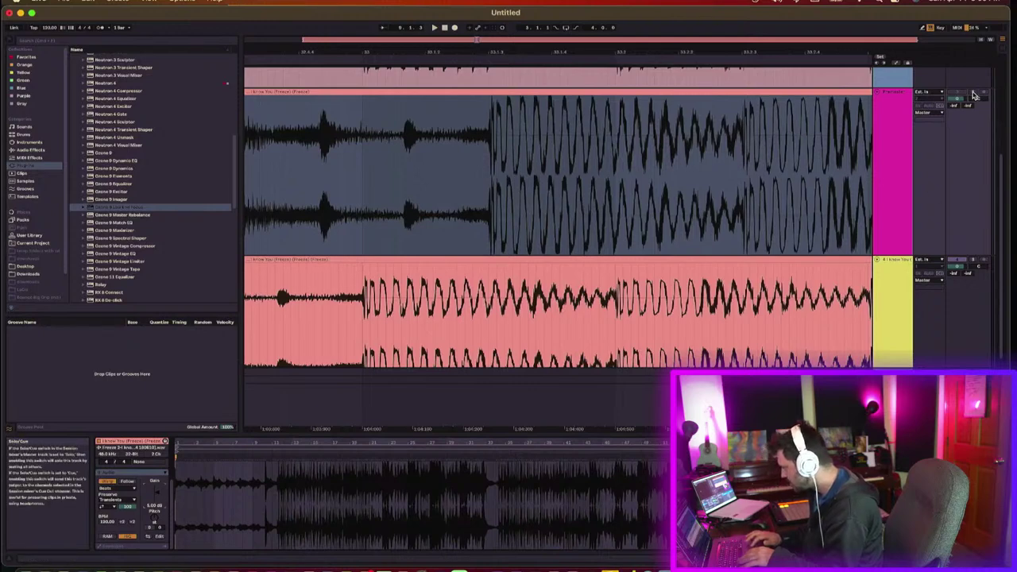
right_click(904, 119)
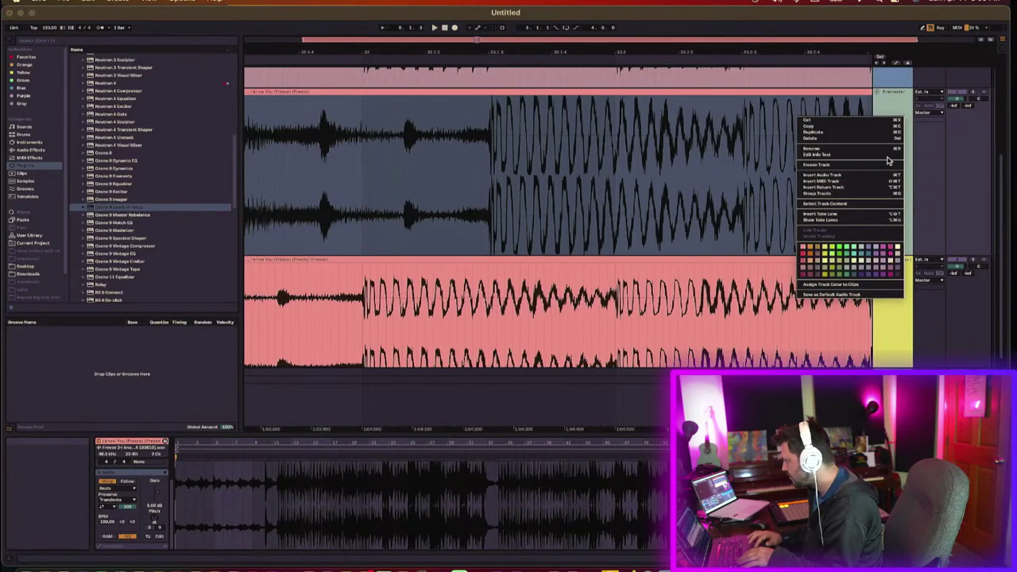
click(889, 164)
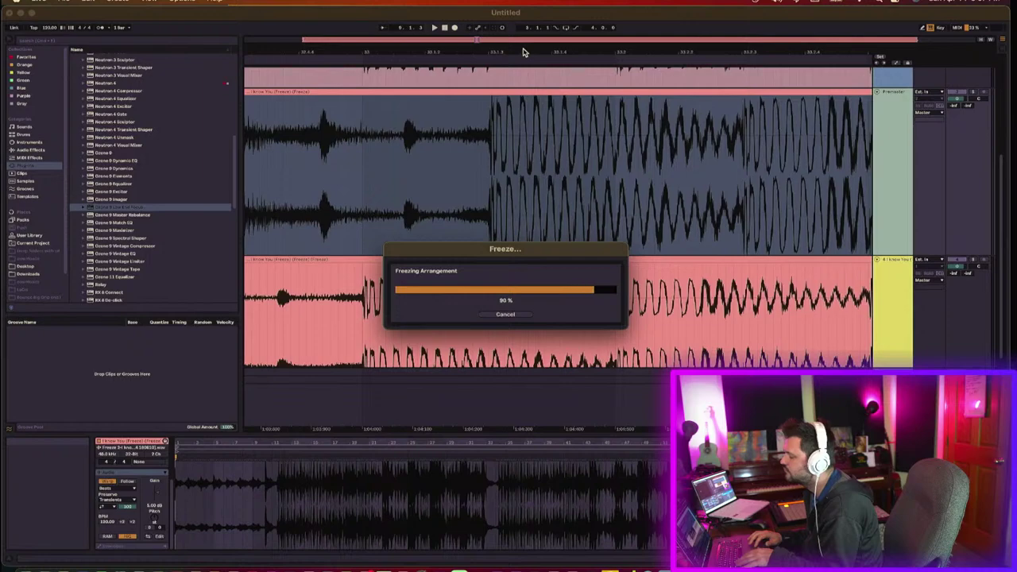
Step: Examine the peaks and timing of the third track's boosted clip up close at several points and across the whole song
drag(526, 47, 444, 47)
drag(355, 52, 279, 53)
scroll(537, 143, right, 5)
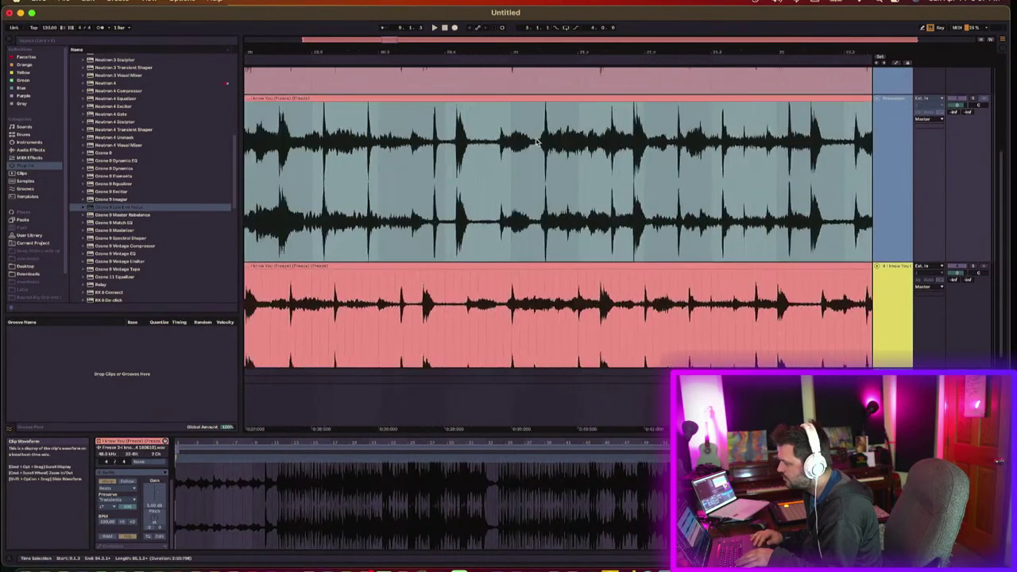
scroll(536, 141, right, 5)
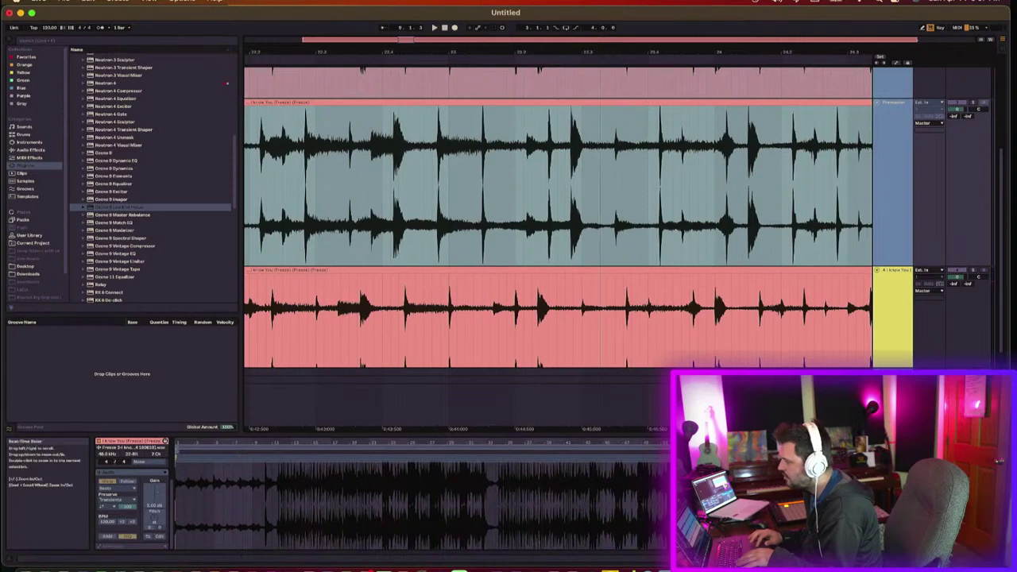
drag(600, 49, 600, 10)
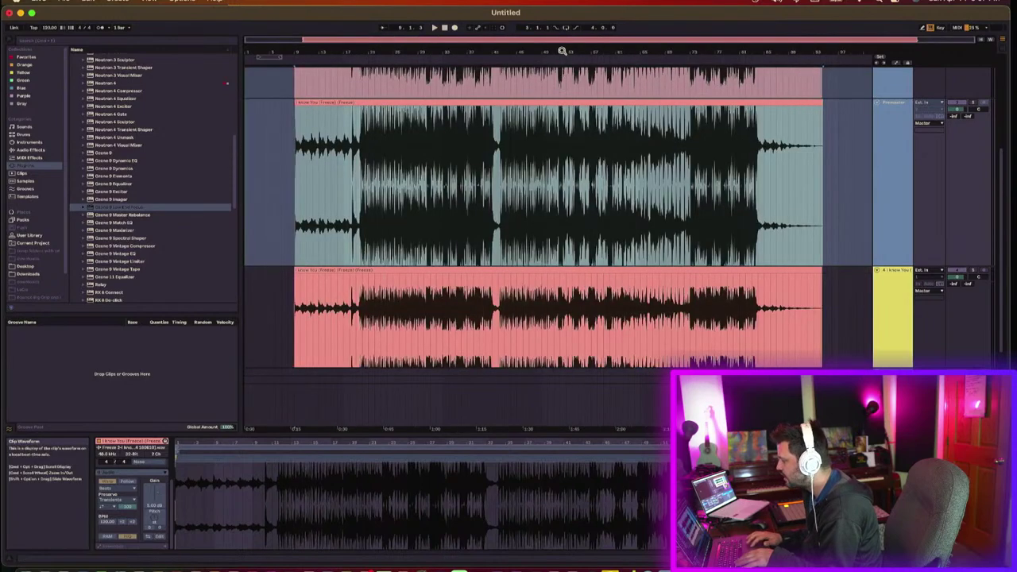
mouse_move(562, 50)
mouse_down()
mouse_move(562, 103)
mouse_move(563, 50)
mouse_up()
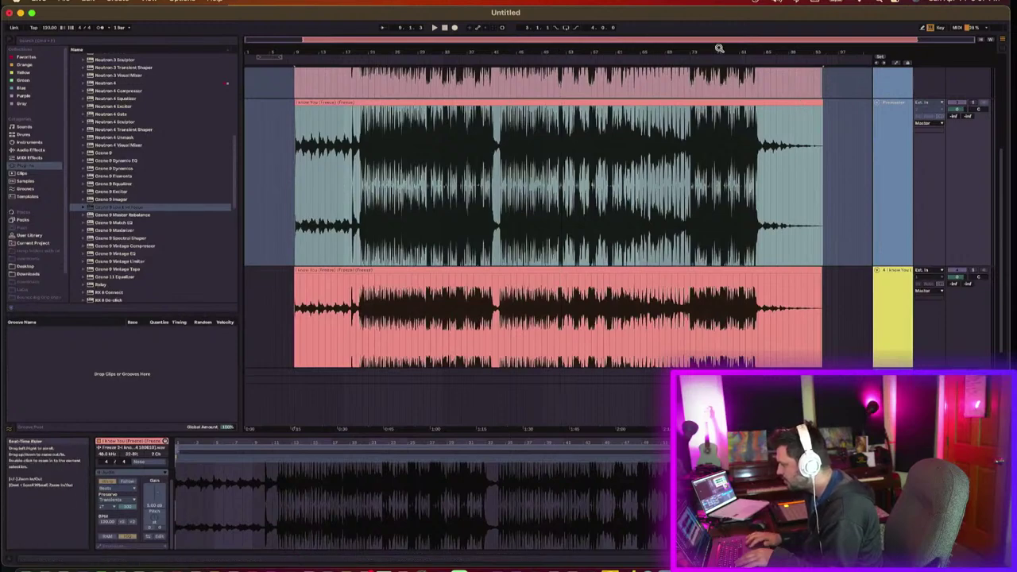
drag(722, 49, 721, 88)
scroll(652, 86, left, 2)
scroll(652, 86, up, 1)
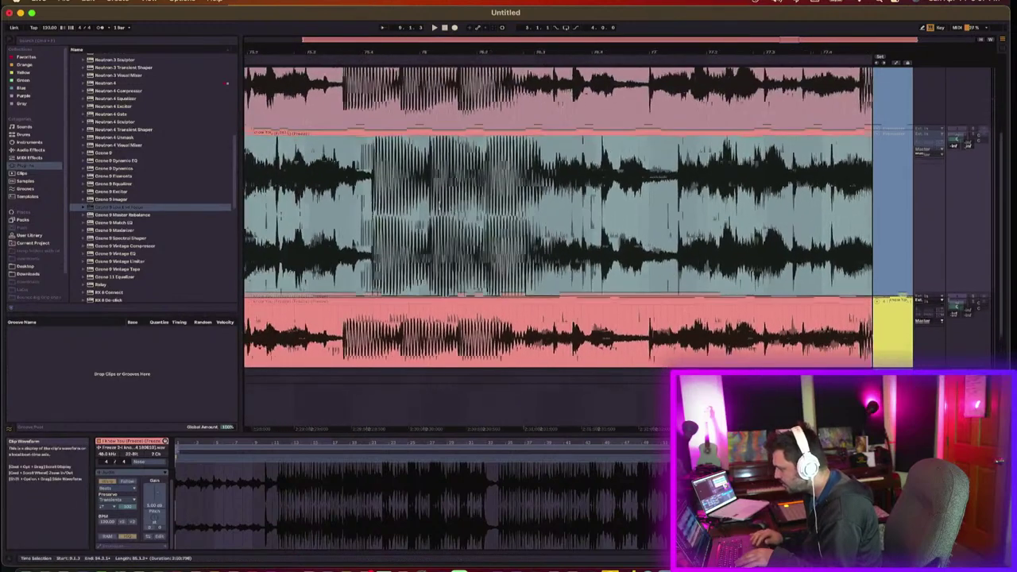
drag(392, 50, 393, 88)
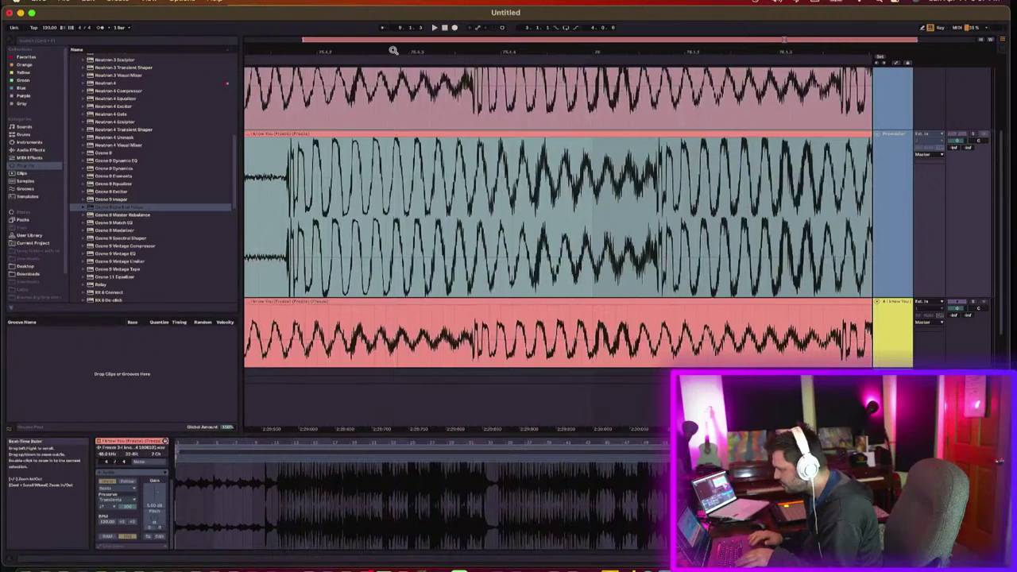
double_click(512, 52)
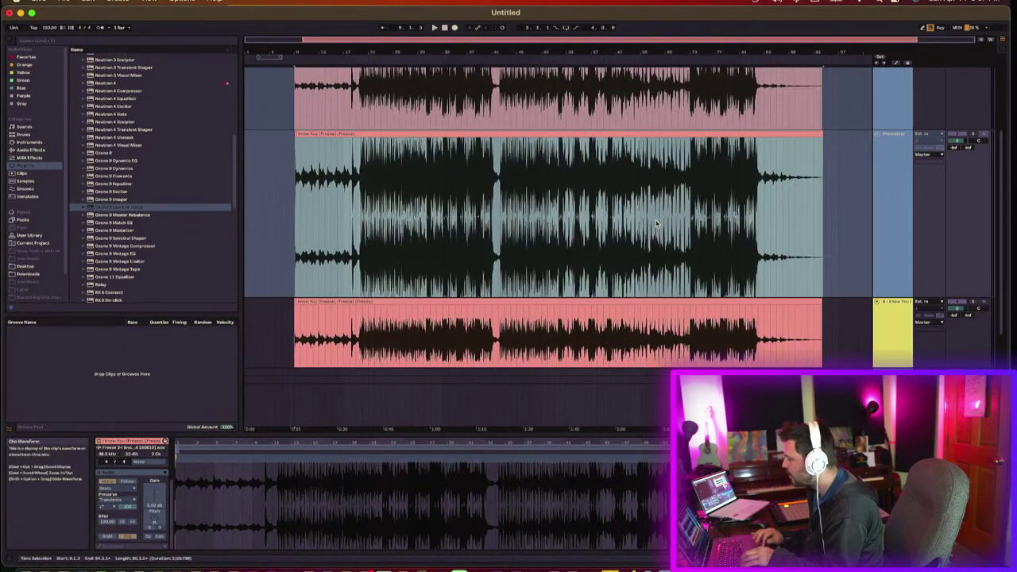
scroll(879, 234, down, 2)
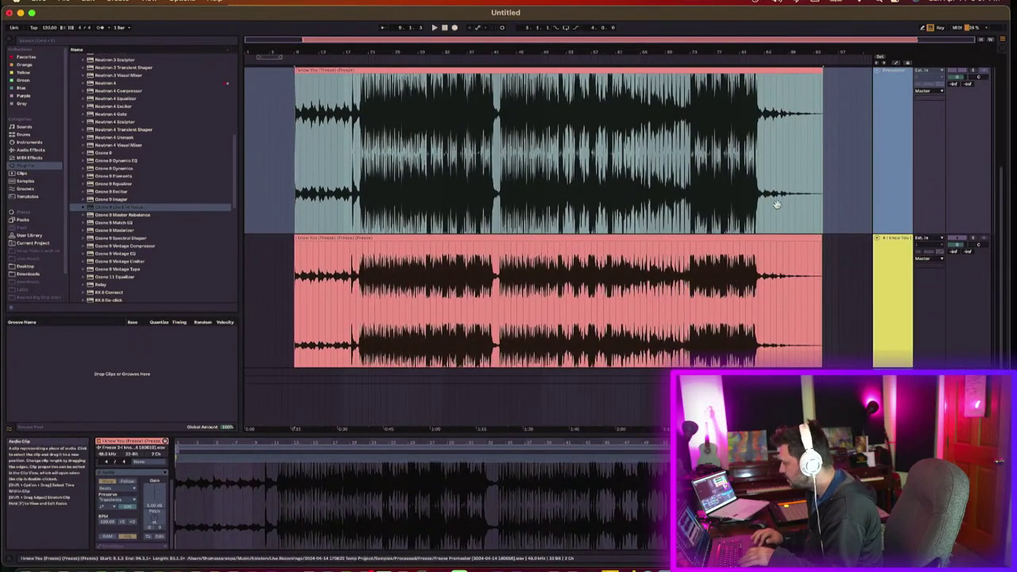
Step: Copy the third track's rendered clip onto a new fourth track and fold the three tracks above it
mouse_move(770, 271)
mouse_down()
mouse_move(782, 272)
mouse_move(772, 271)
mouse_up()
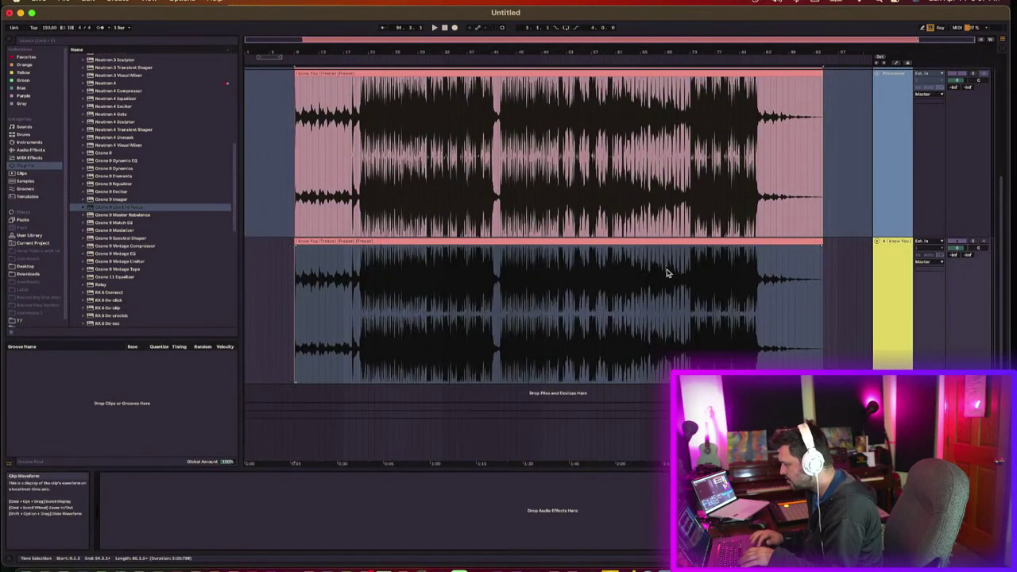
click(630, 240)
scroll(632, 238, up, 3)
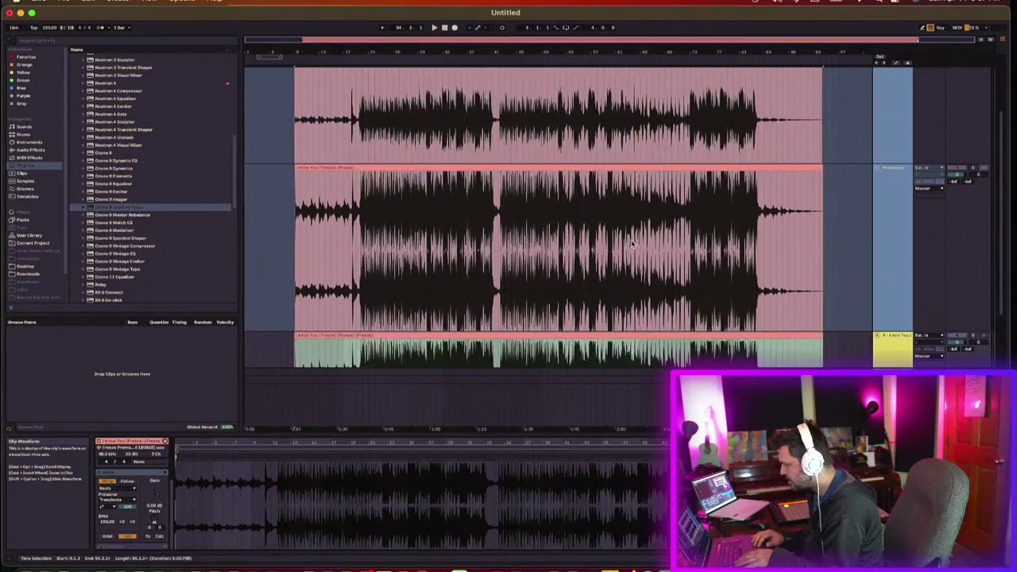
click(878, 171)
scroll(878, 171, up, 3)
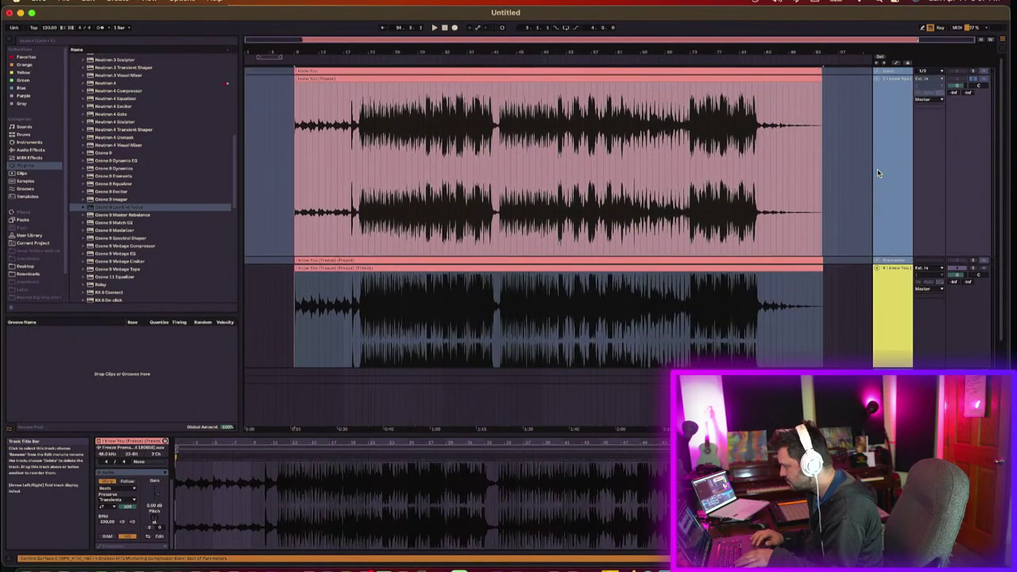
click(877, 78)
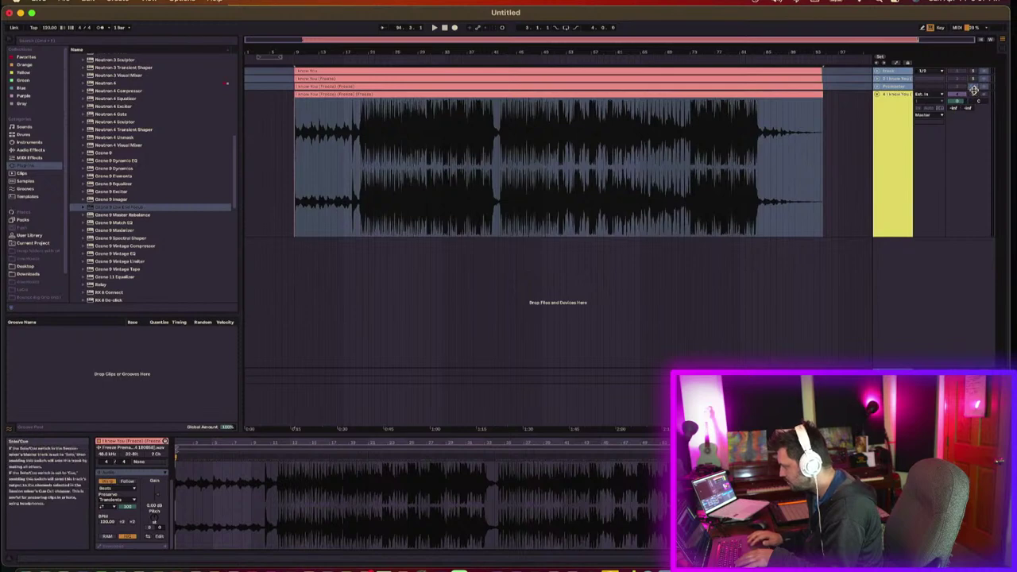
Step: Turn off warping on the fourth track's clip, lower its gain, and check its peaks around bars 31 to 33
double_click(623, 95)
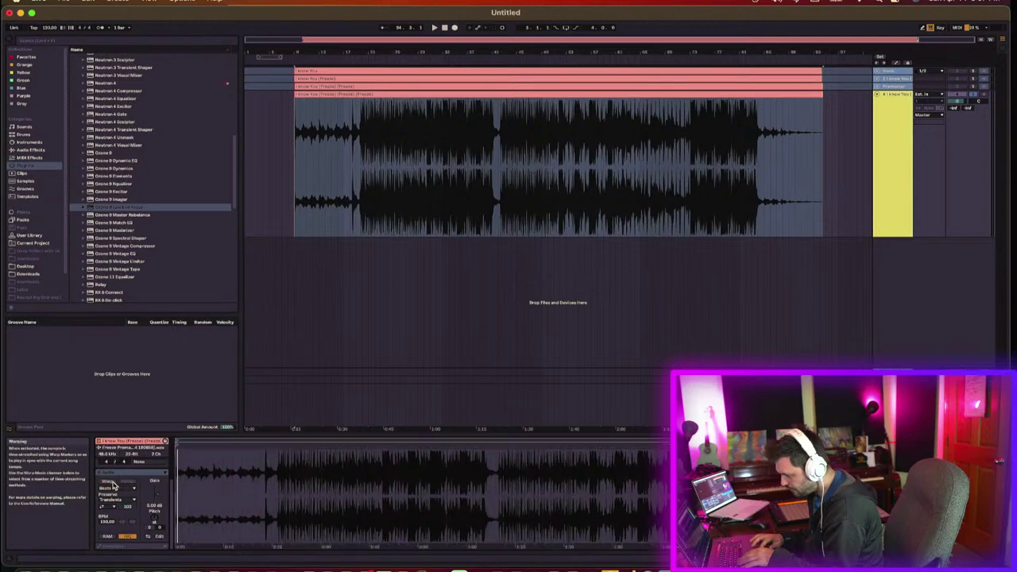
click(113, 488)
click(111, 526)
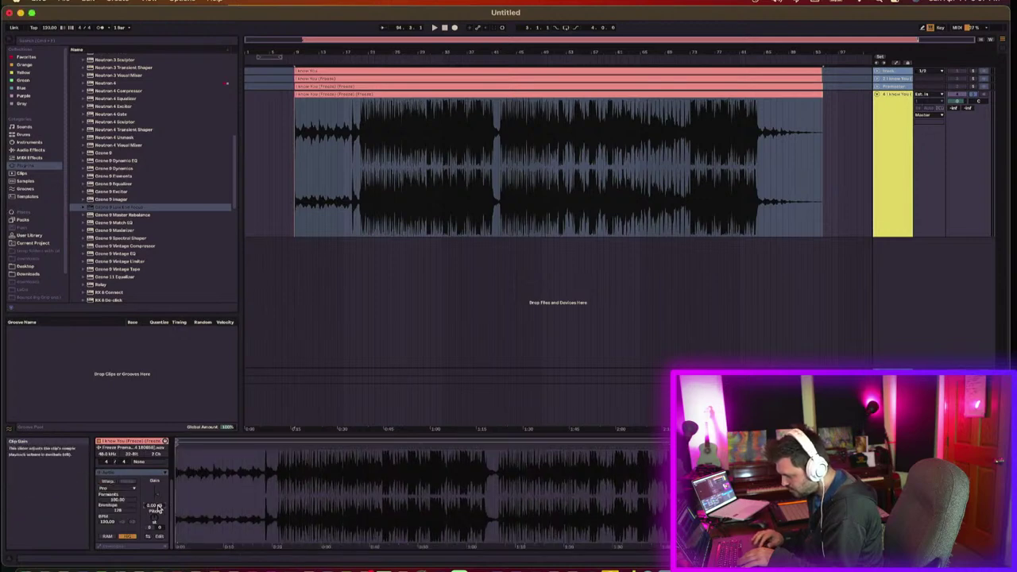
text(-2.5)
key(Return)
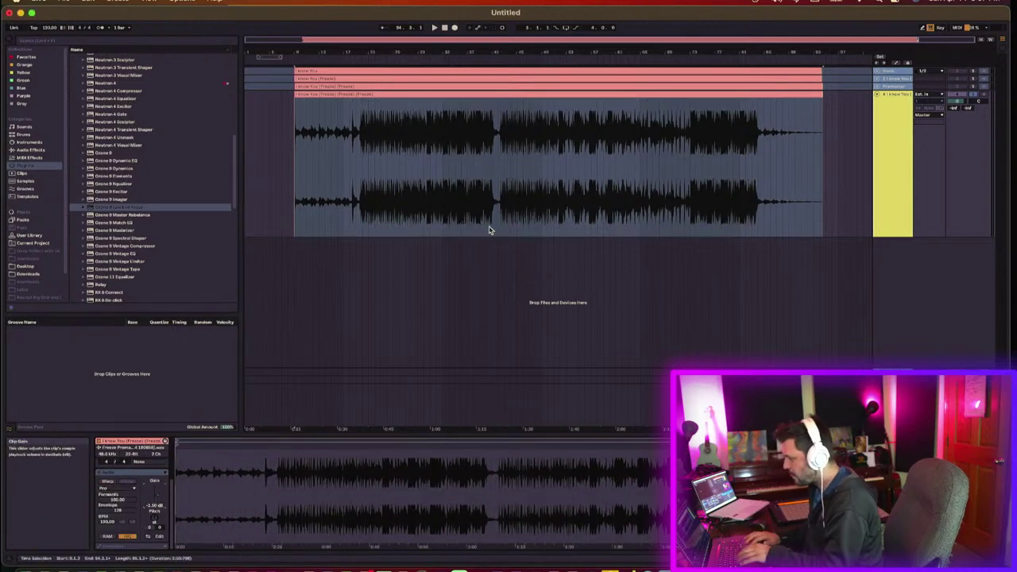
click(376, 132)
drag(450, 50, 498, 62)
drag(329, 159, 442, 194)
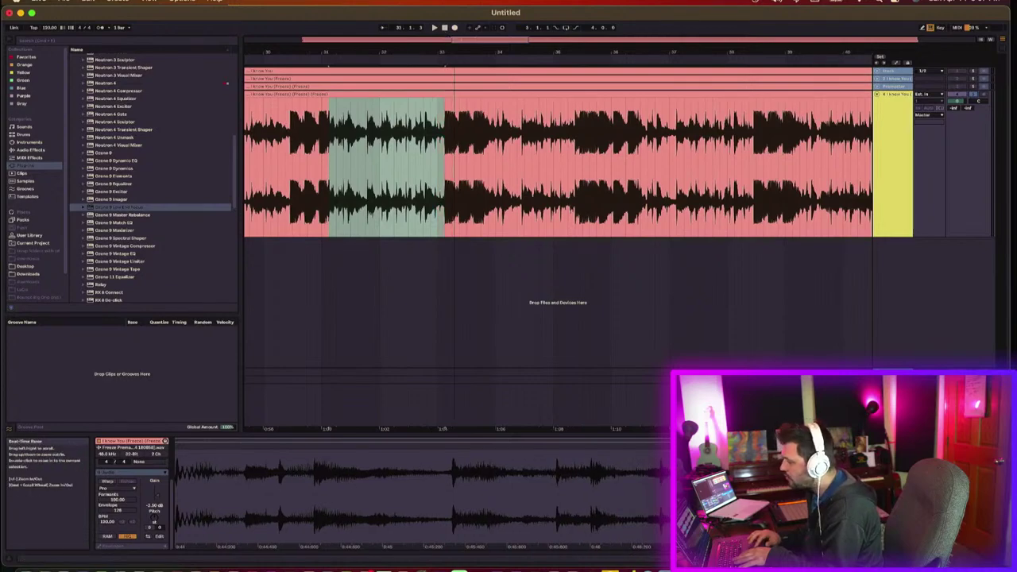
double_click(447, 45)
click(462, 146)
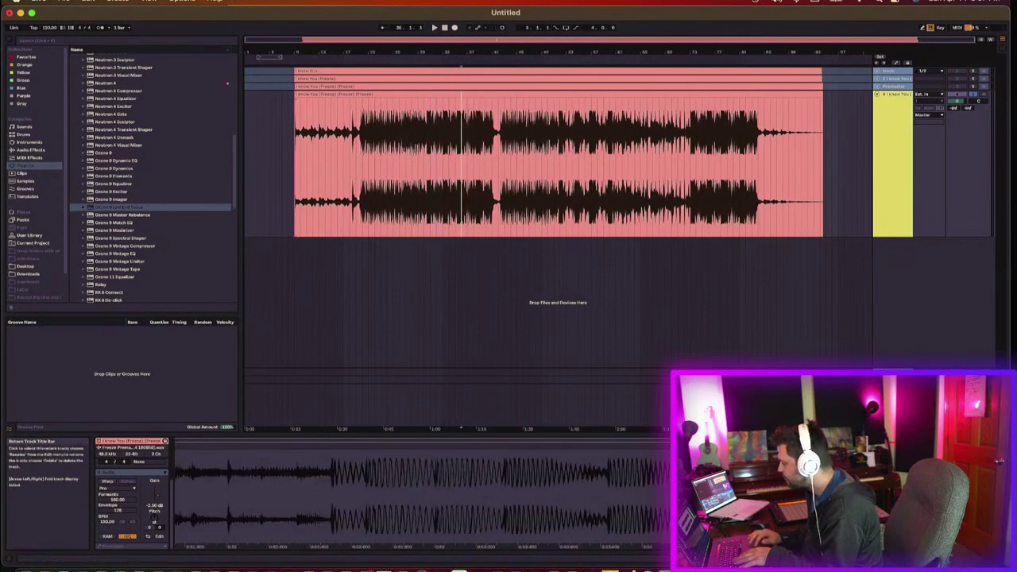
Step: Open Ozone 9 on the master during playback and ease the low-frequency cut of band 3 in Equalizer 1
double_click(889, 403)
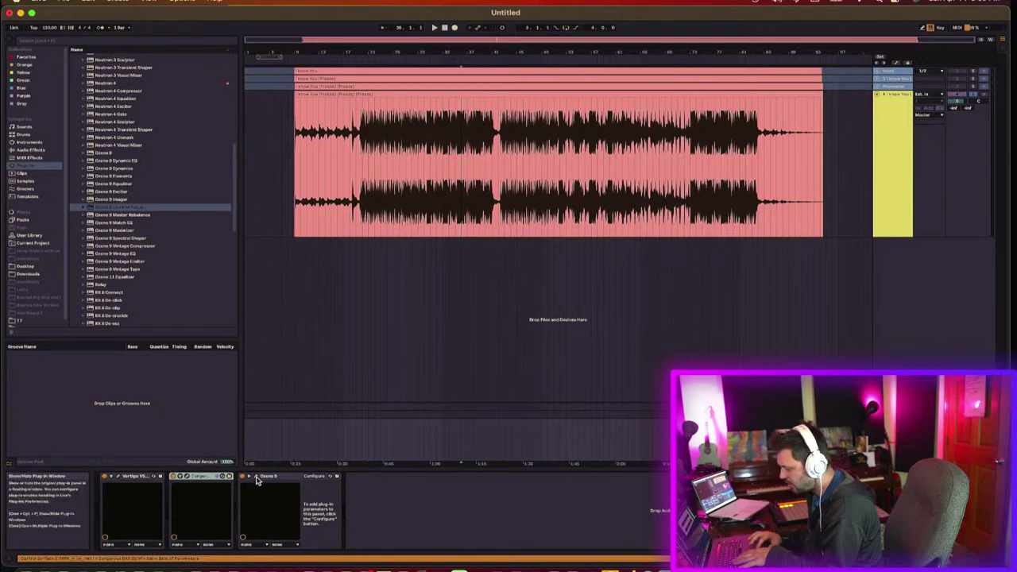
key(super+alt+p)
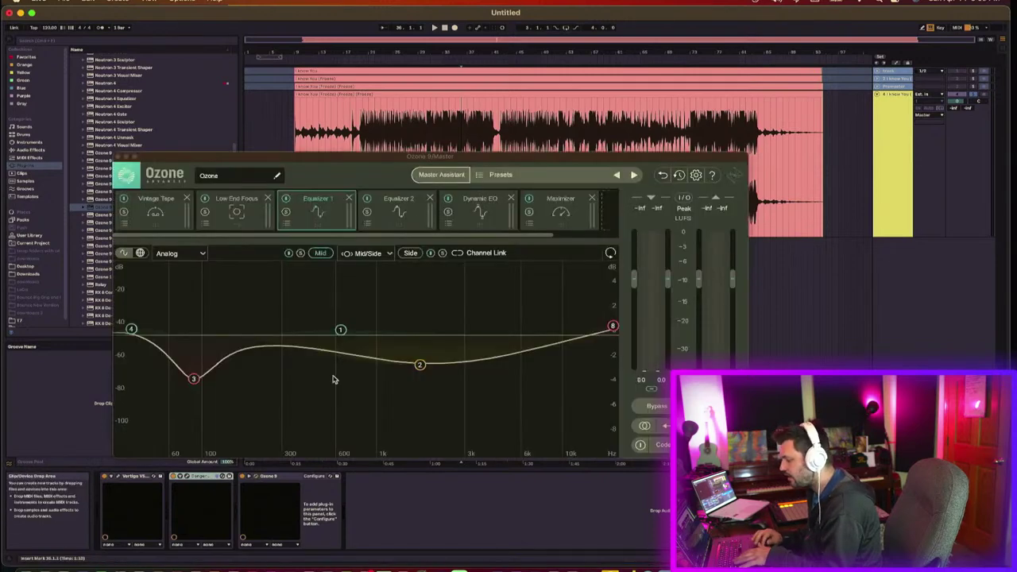
key(space)
drag(193, 378, 192, 358)
Step: Set the Ozone Maximizer's threshold to -5.7 dB and its character to 0.85 while the song plays
click(560, 208)
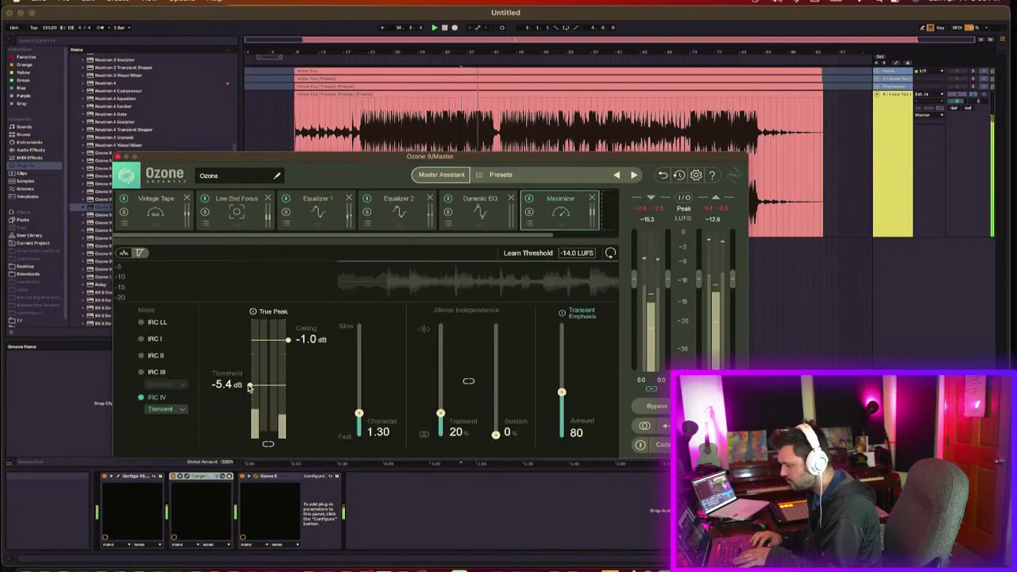
drag(250, 387, 251, 398)
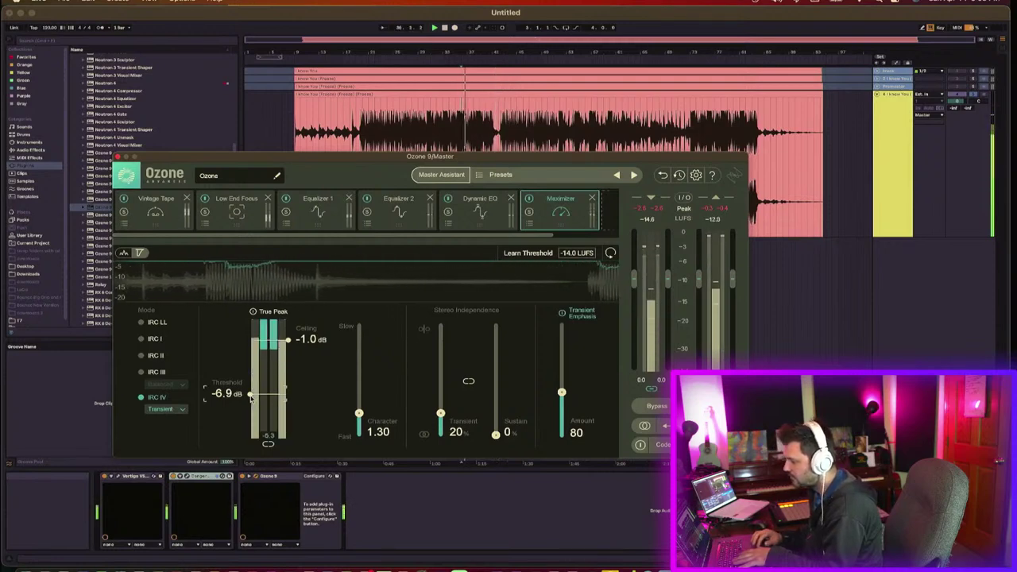
drag(252, 398, 252, 398)
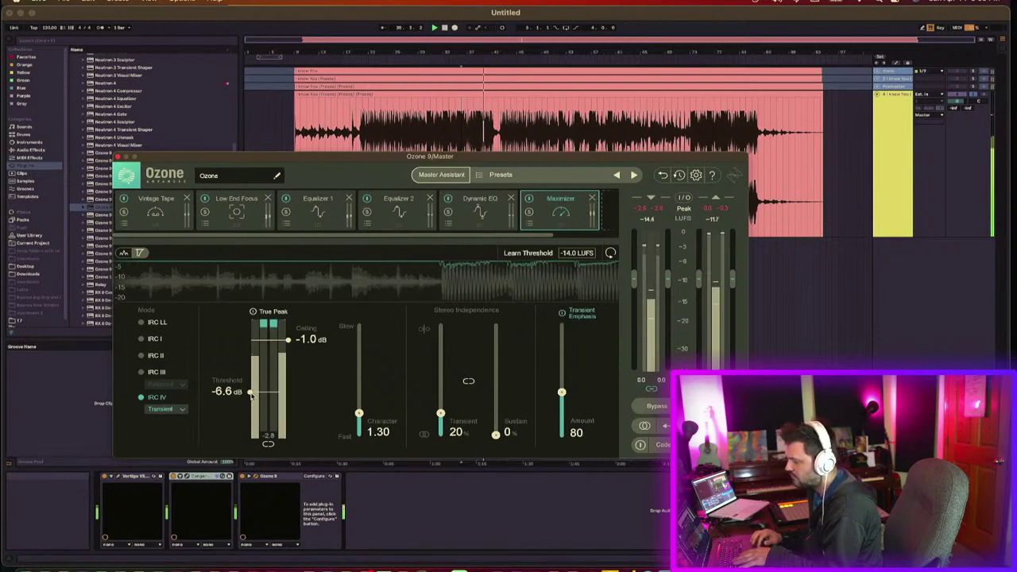
drag(252, 397, 251, 390)
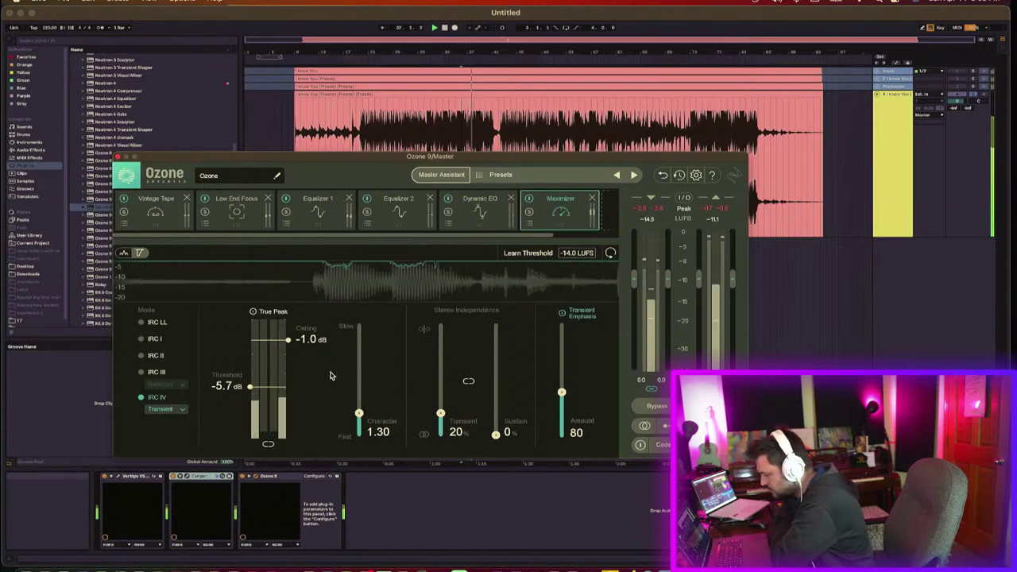
drag(360, 414, 360, 421)
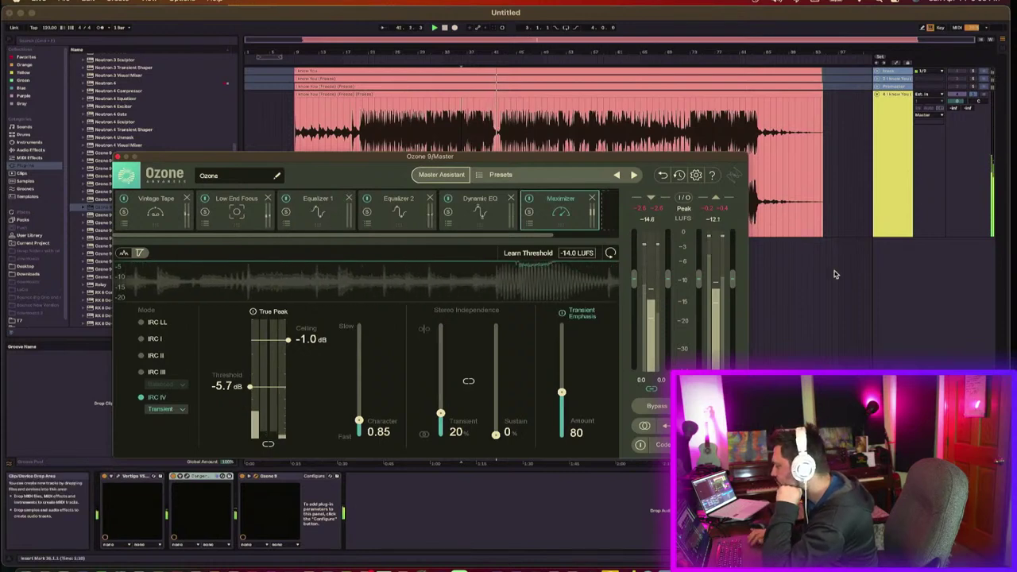
Step: Unfreeze the first track and inspect the fourth track's peaks from about bar 44 to 73 during playback
click(891, 72)
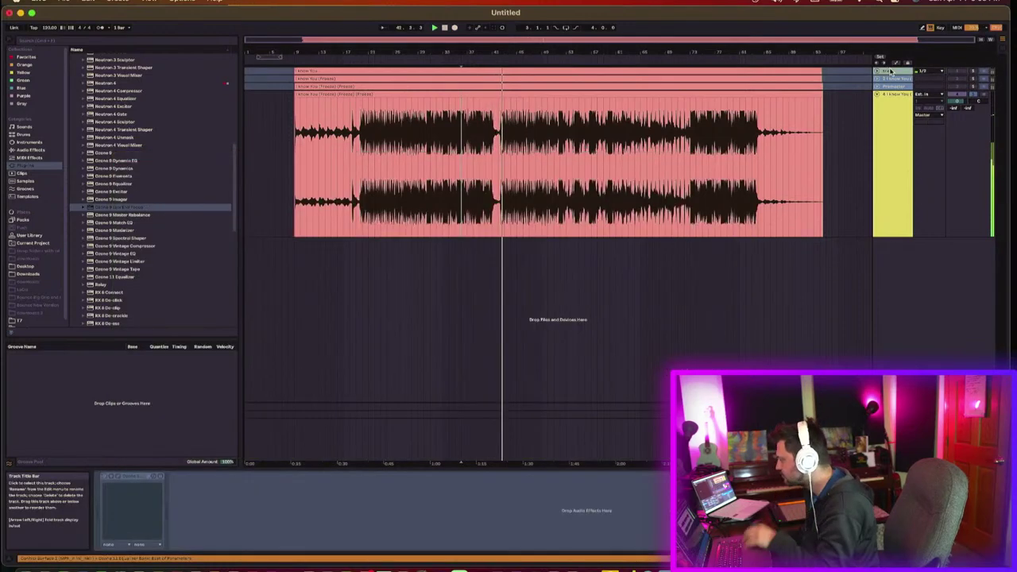
right_click(891, 72)
click(901, 120)
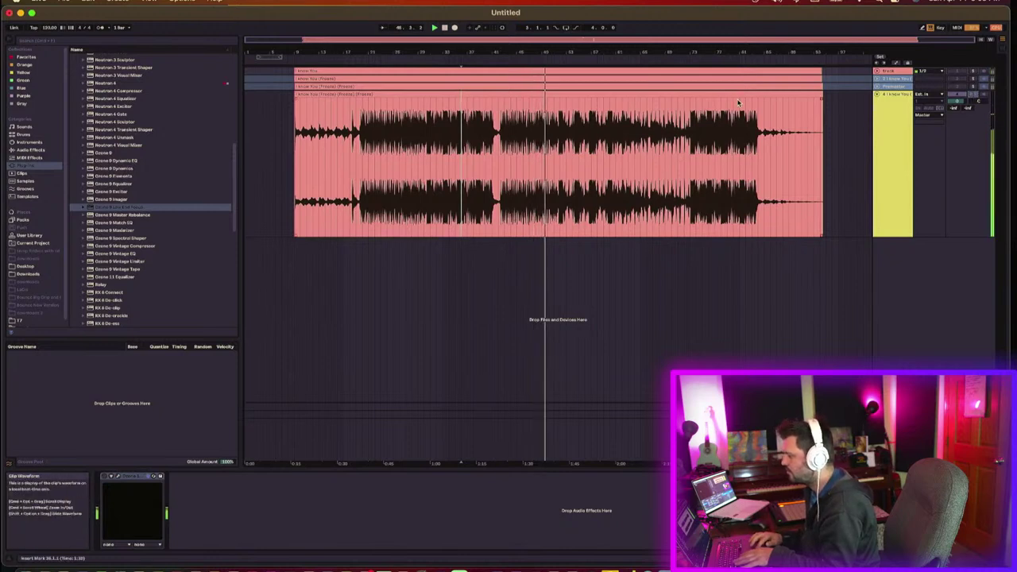
drag(541, 52, 504, 119)
scroll(533, 192, right, 3)
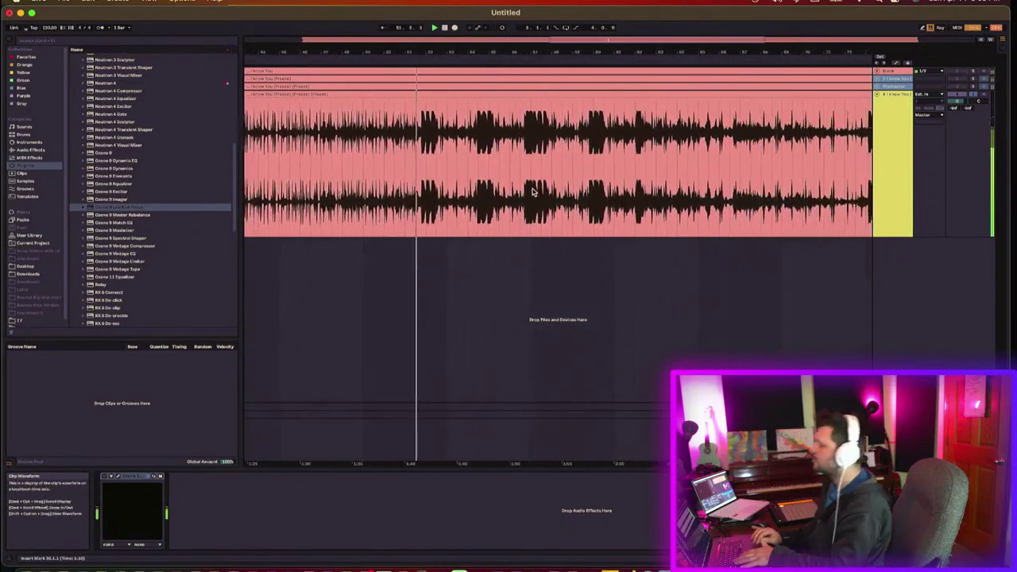
scroll(533, 192, right, 1)
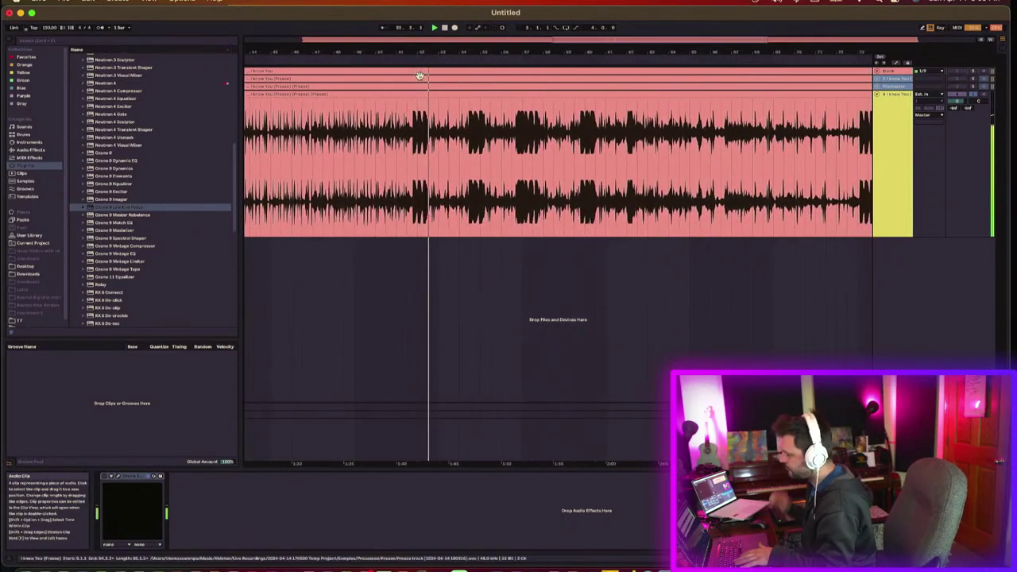
drag(433, 52, 565, 52)
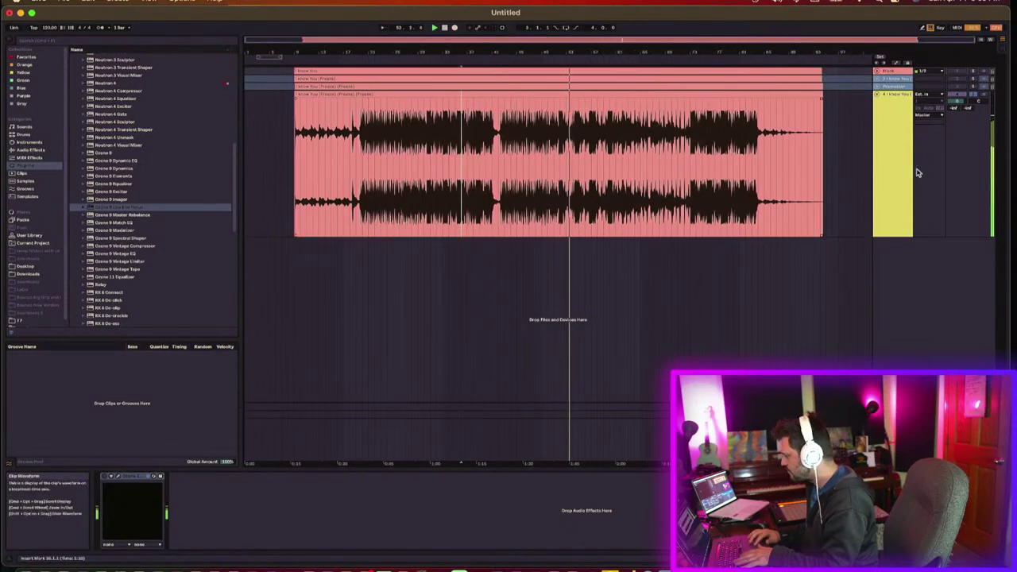
Step: Move the Vertigo, Dangerous BAX EQ and Ozone 9 plug-ins from the master to the fourth track and freeze that track
click(888, 166)
click(892, 422)
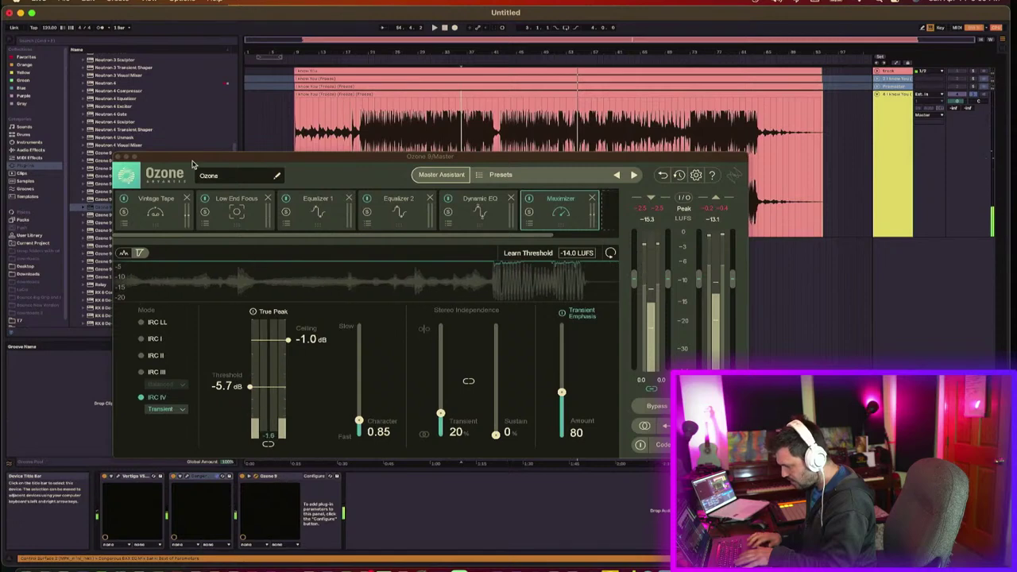
click(117, 157)
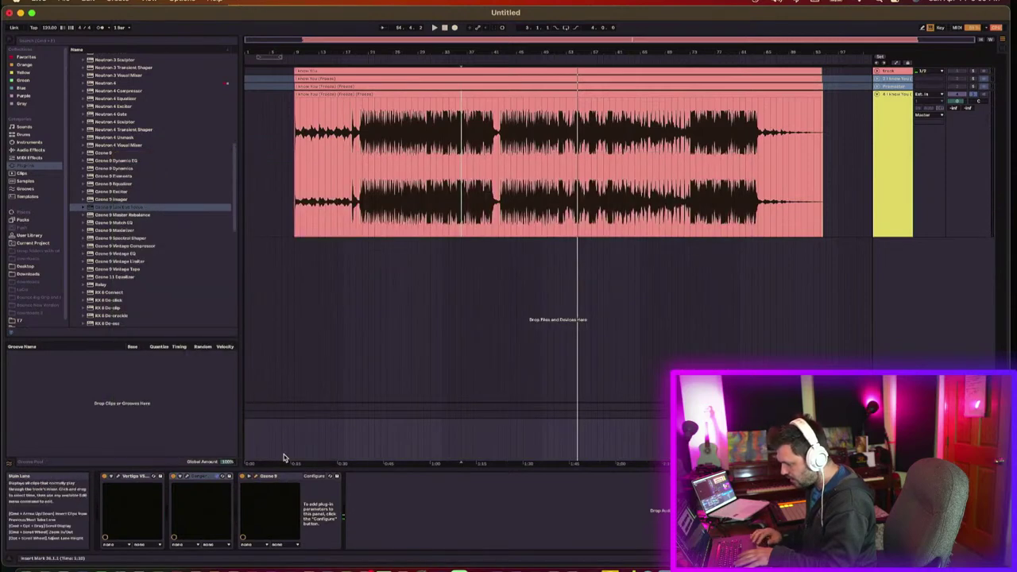
click(274, 476)
click(134, 476)
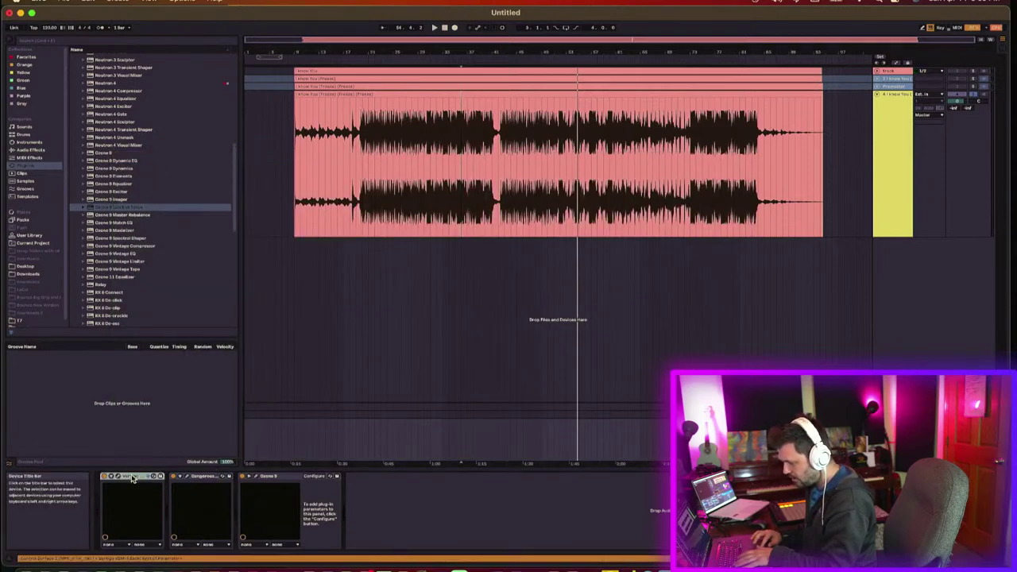
shift+click(290, 476)
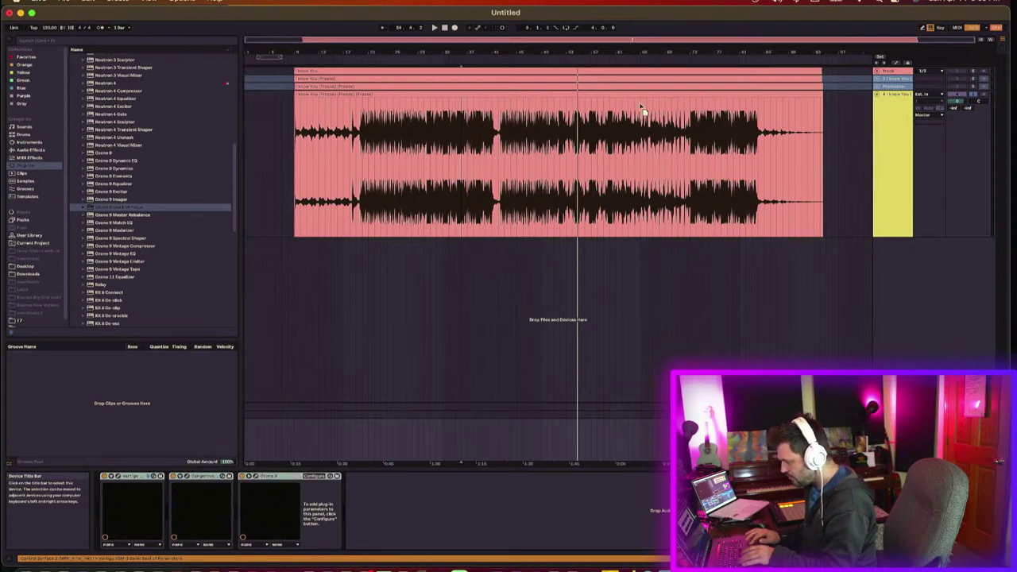
right_click(895, 229)
click(909, 284)
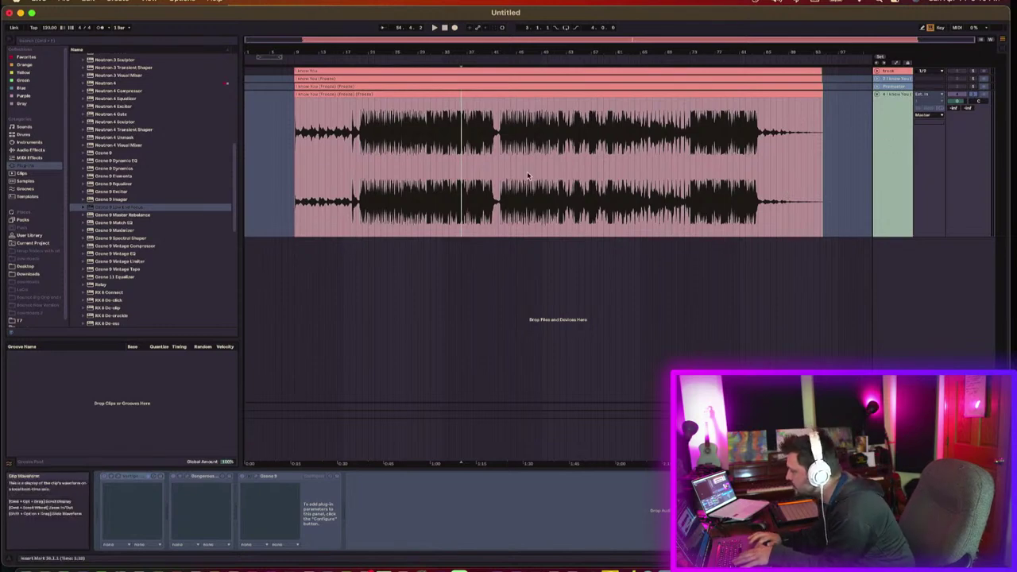
Step: Play the frozen fourth track briefly, then export the master as WAV and MP3 under the name "I know You mastered 2"
key(space)
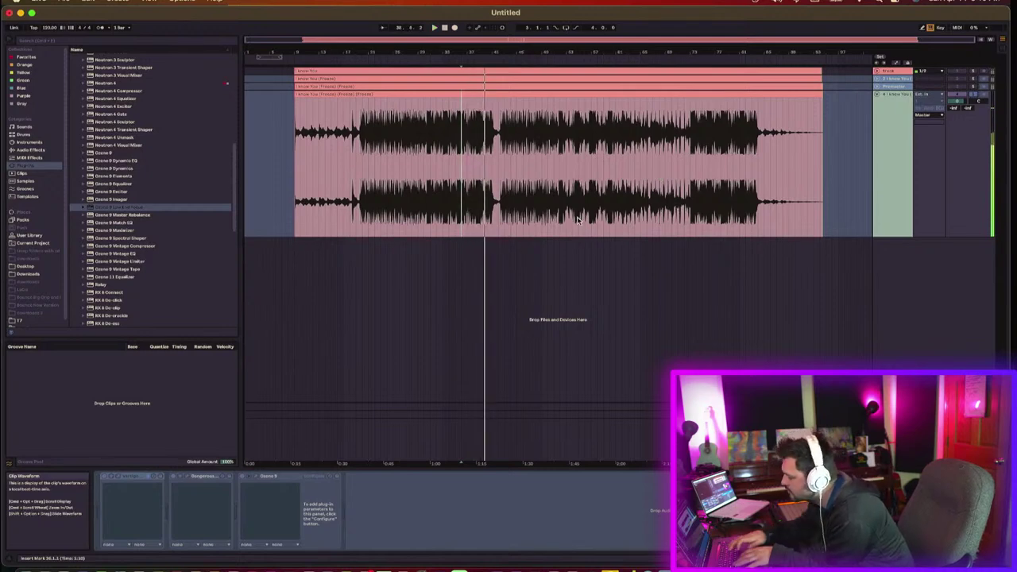
key(super+shift+r)
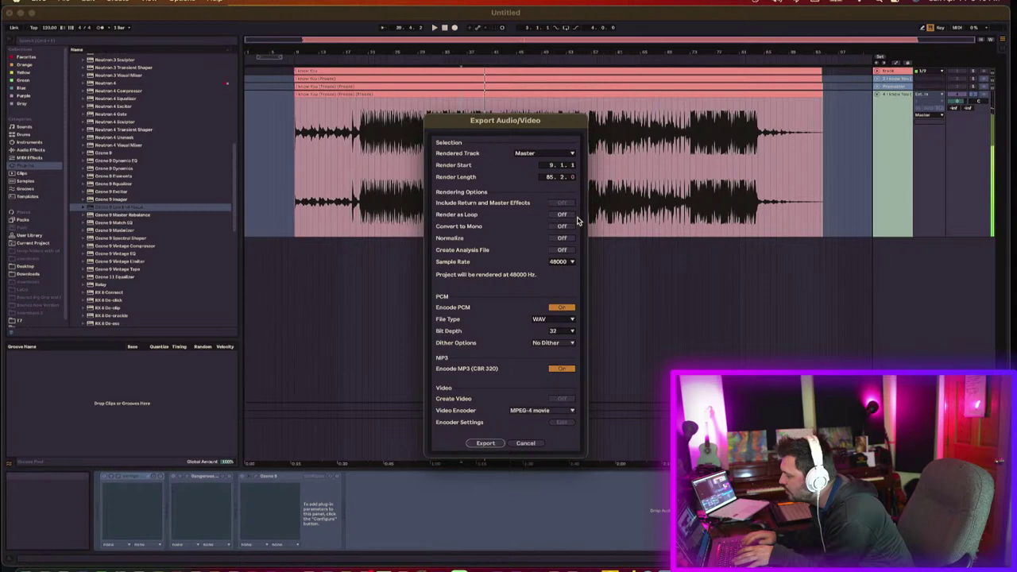
click(485, 442)
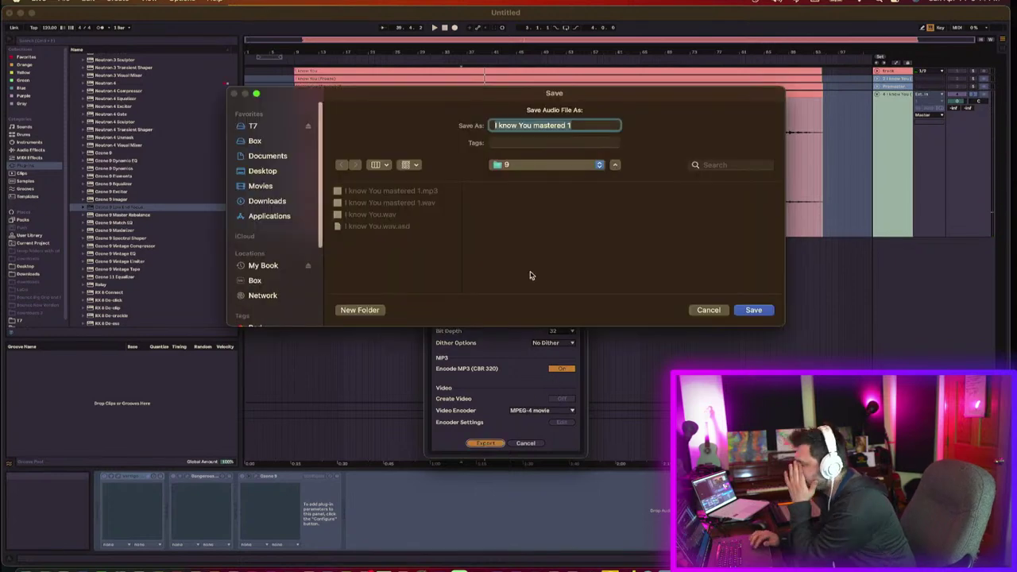
click(579, 125)
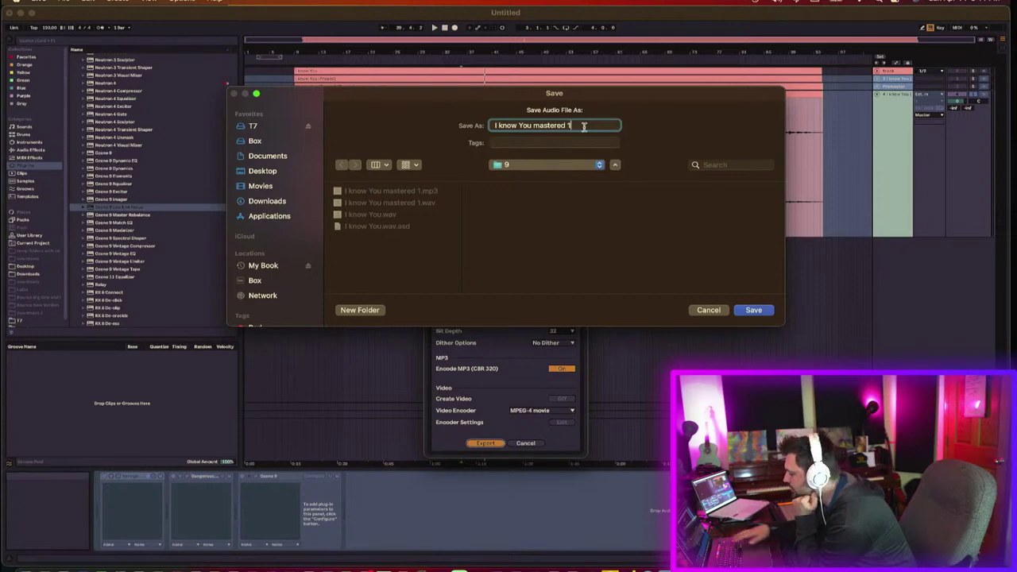
key(BackSpace)
text(2)
key(Return)
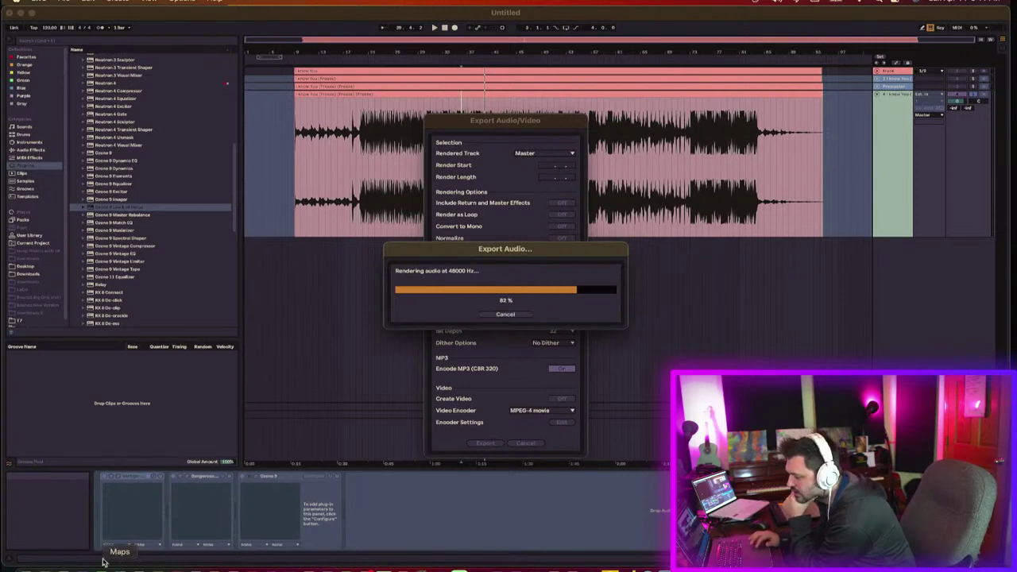
Step: Switch to Safari, analyze "I know You mastered 2.mp3" on the Loudness Penalty site, and return to the Ableton Live set
click(65, 567)
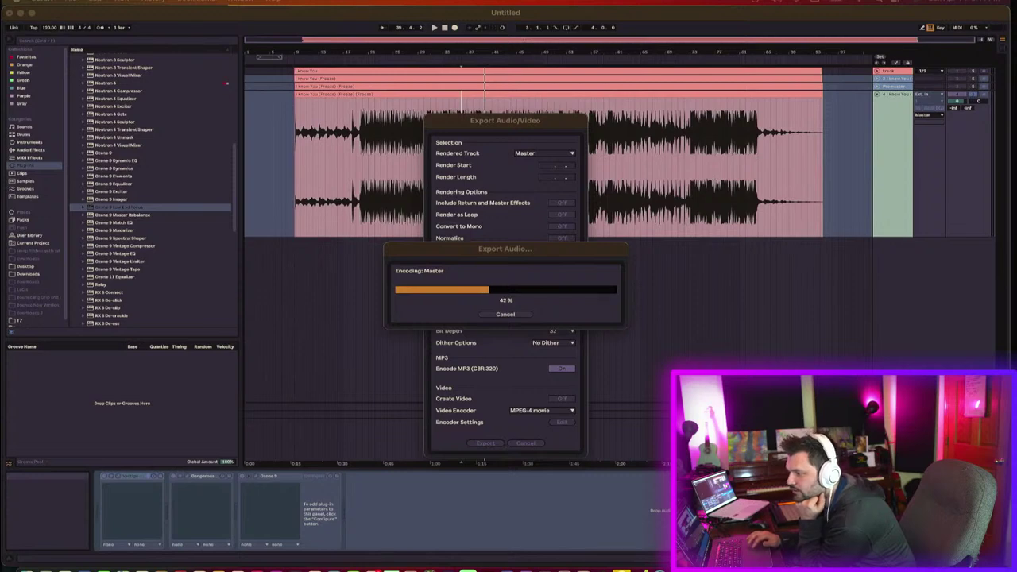
drag(0, 159, 604, 324)
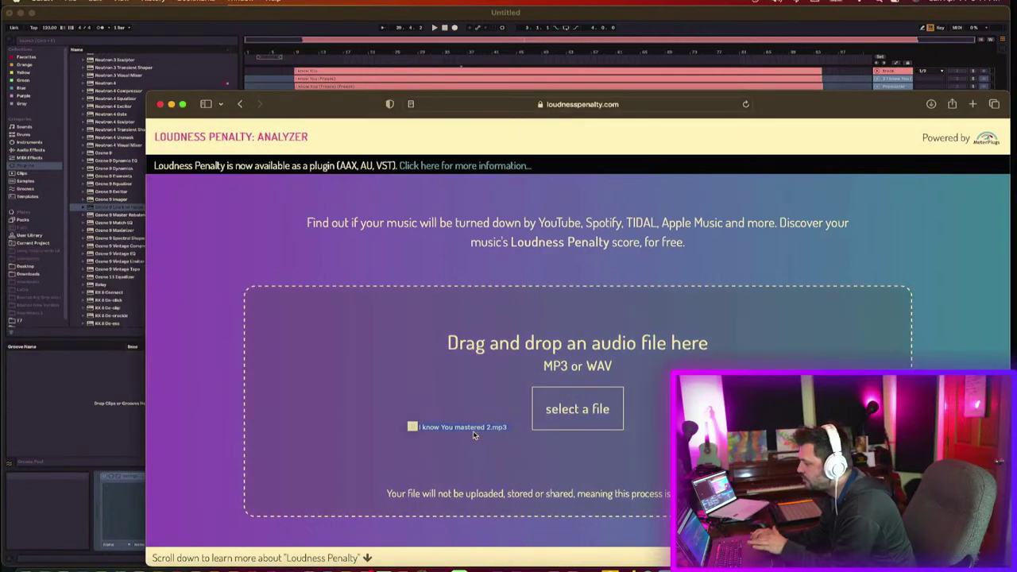
drag(477, 432, 511, 434)
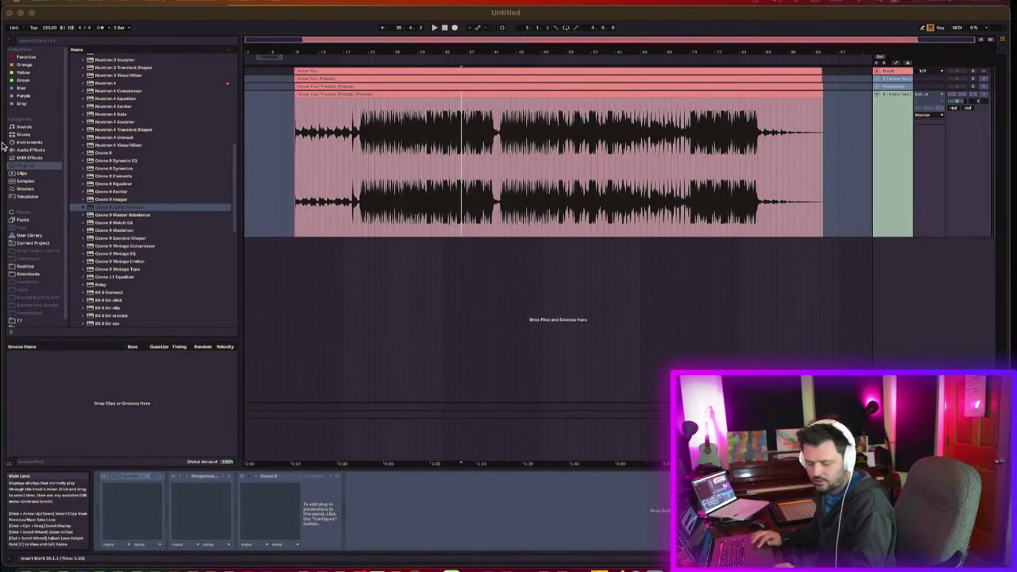
click(416, 212)
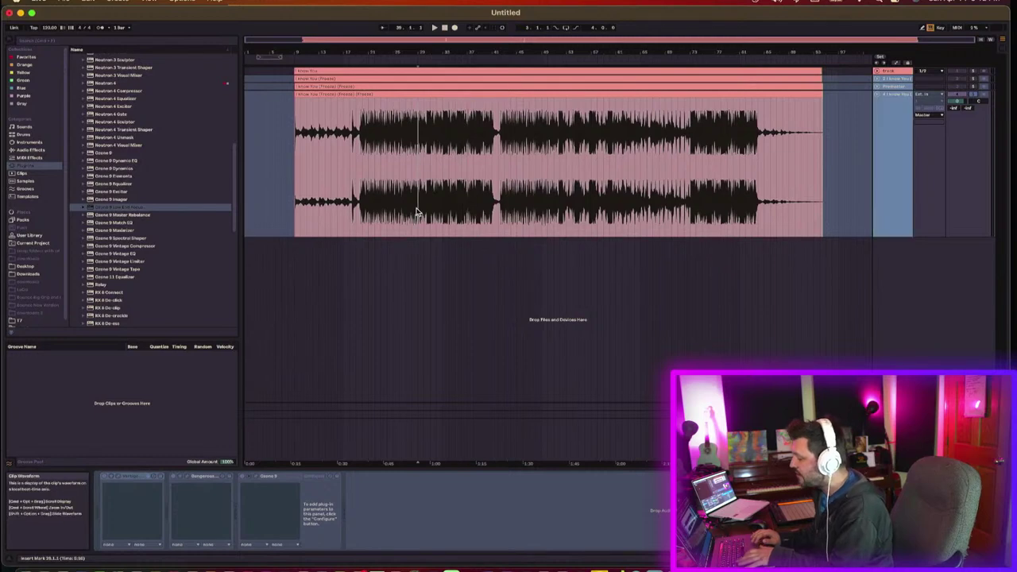
Step: Save the current set, open the template "MR AUDIO master template 2024.als" in its place, and delete the temporary project files
click(28, 196)
double_click(146, 89)
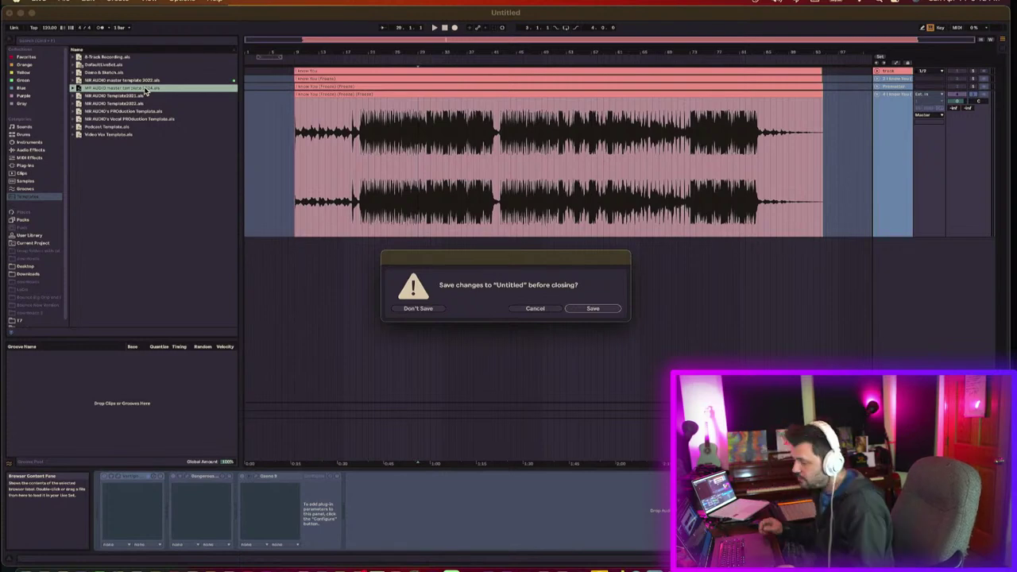
click(592, 309)
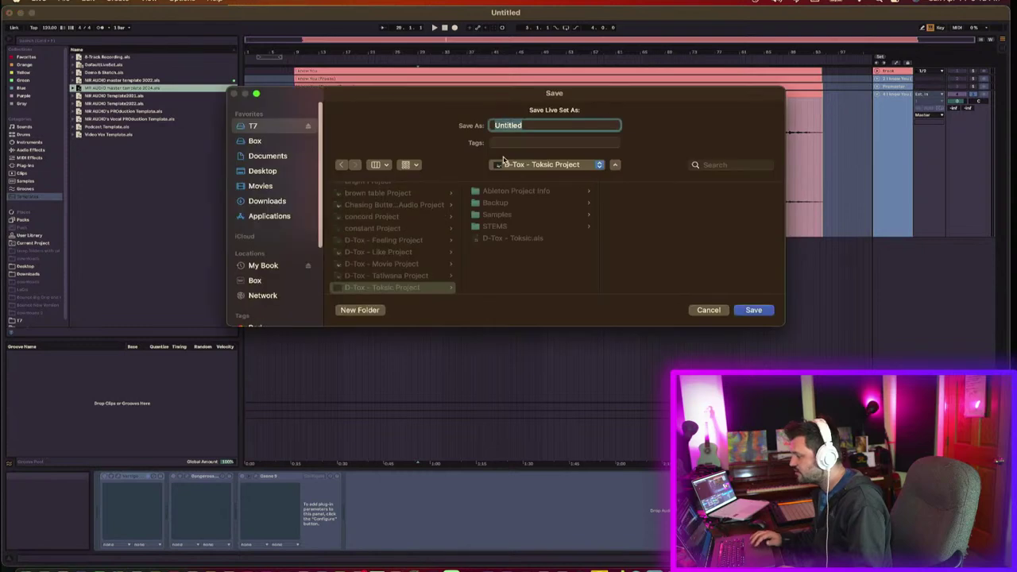
drag(455, 96, 0, 159)
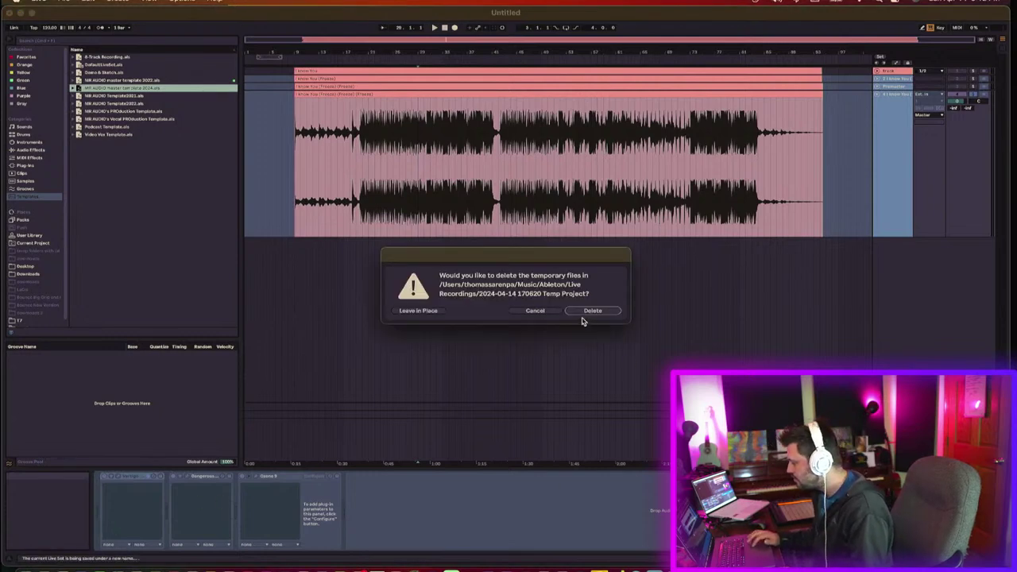
click(586, 312)
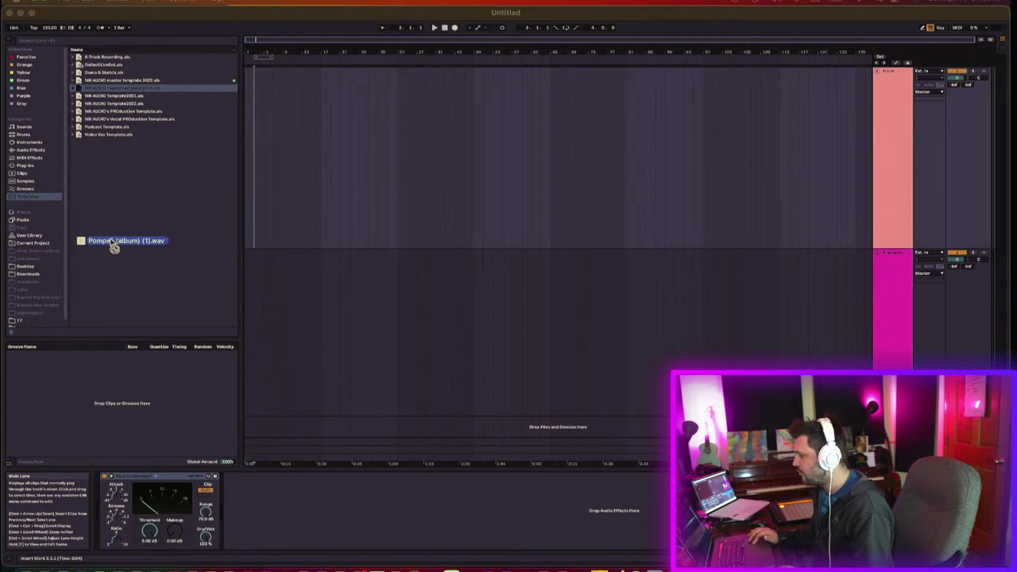
Step: Import "Pompeii (album) (1).wav" onto the first track at bar 9 and inspect its loud peak around bar 29 up close
mouse_move(114, 246)
mouse_down()
mouse_move(211, 240)
mouse_move(307, 193)
mouse_move(281, 186)
mouse_up()
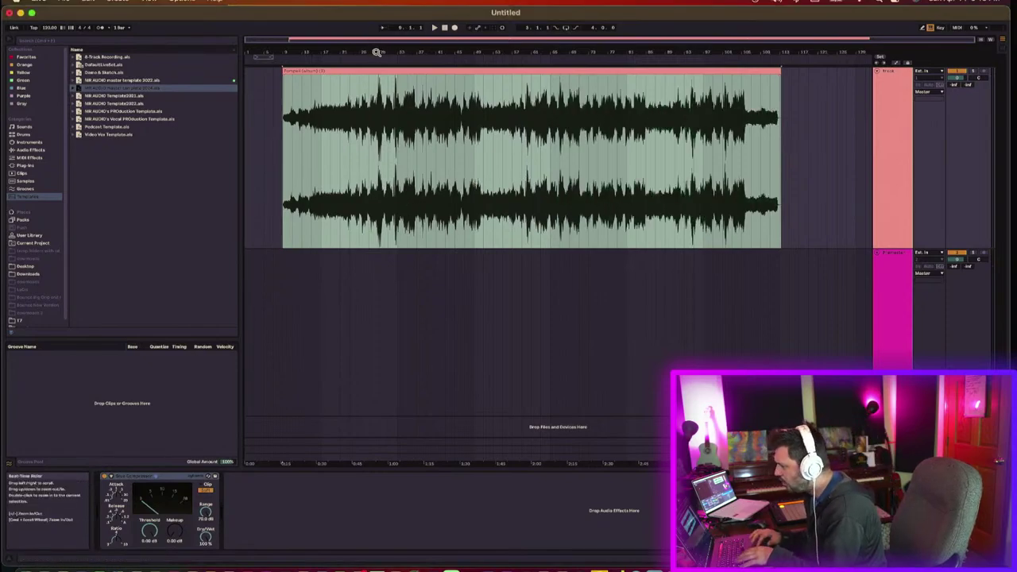
drag(377, 52, 376, 139)
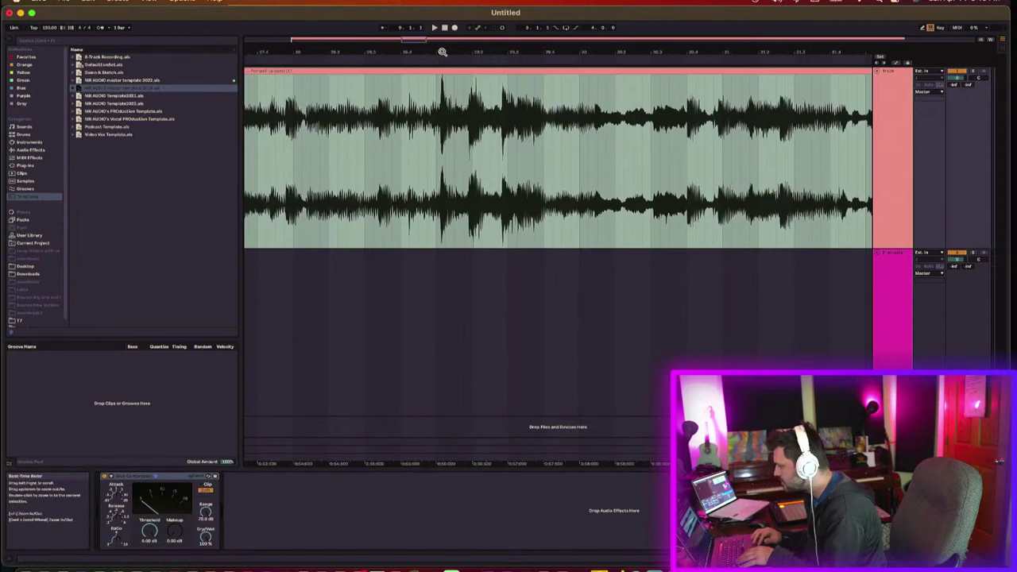
drag(443, 50, 443, 143)
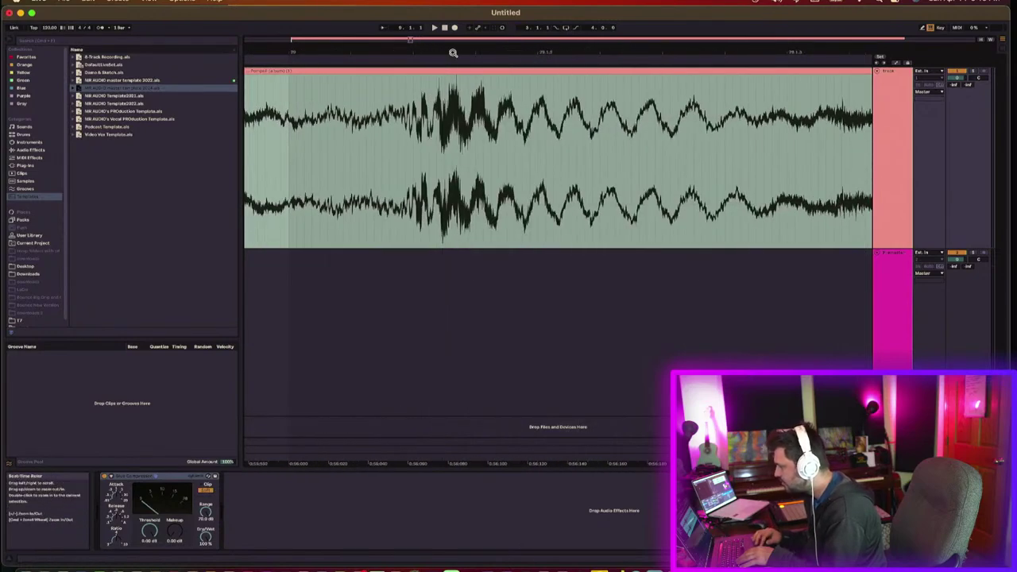
drag(445, 50, 384, 51)
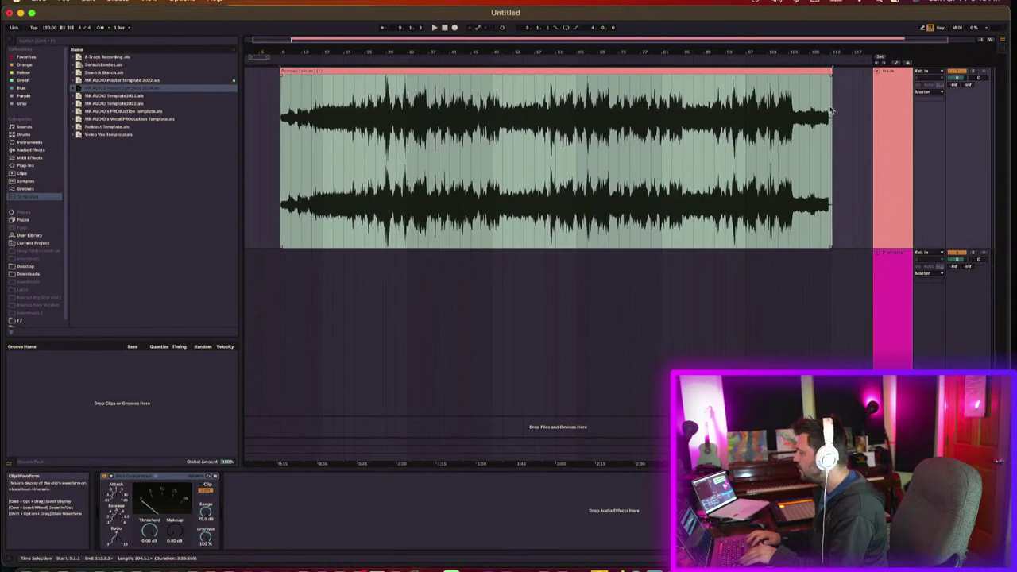
Step: Raise the Pompeii clip's gain to 4.13 dB and check its peaks from about bar 63 back to bar 46
click(887, 138)
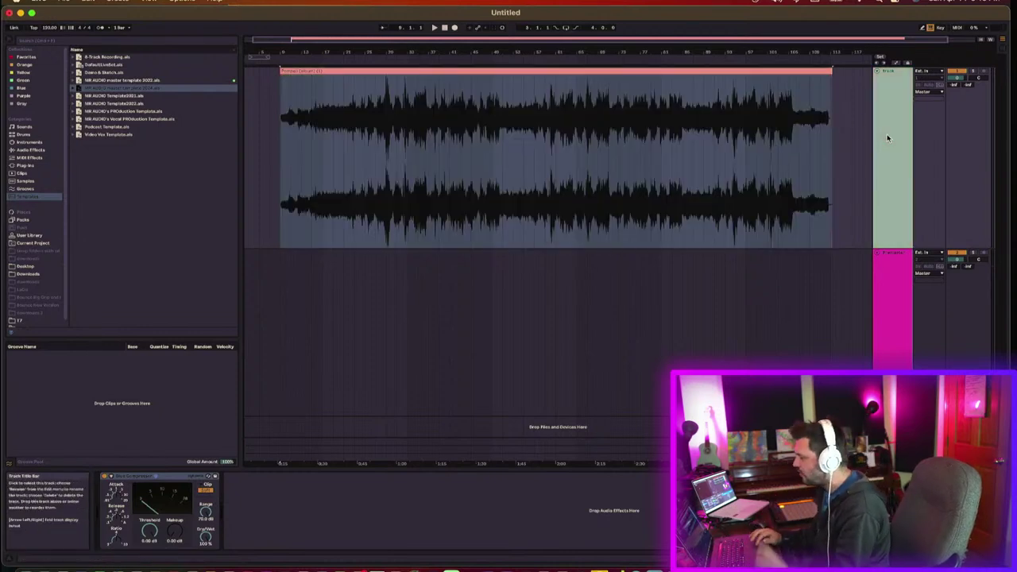
mouse_move(393, 55)
mouse_down()
mouse_move(393, 111)
mouse_move(393, 47)
mouse_up()
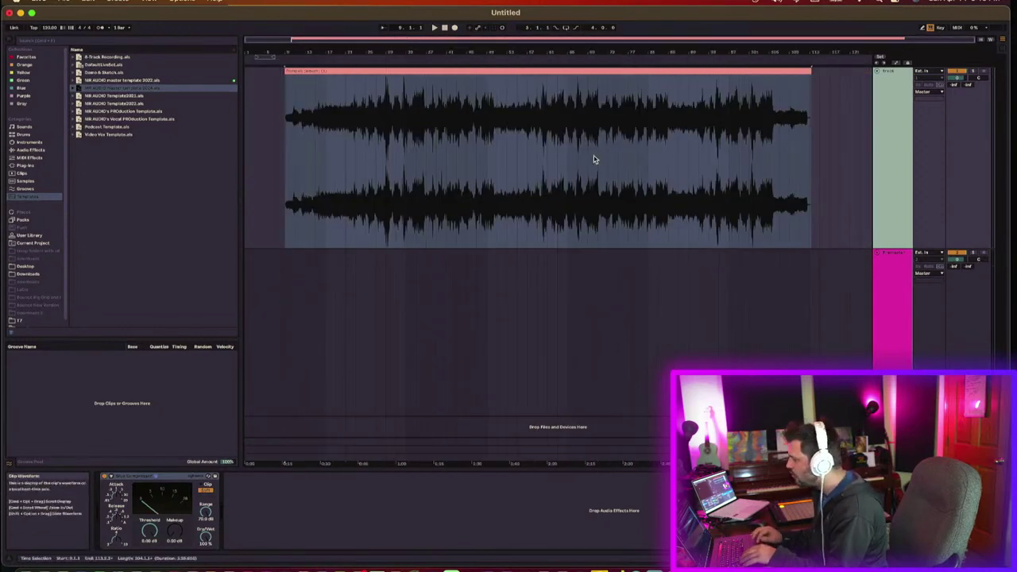
double_click(440, 69)
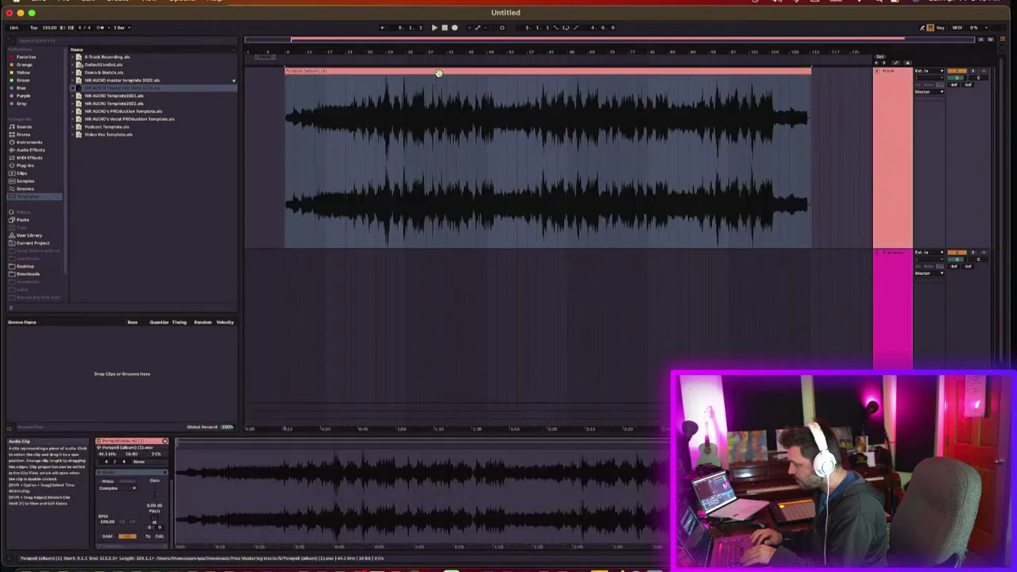
drag(155, 498, 156, 486)
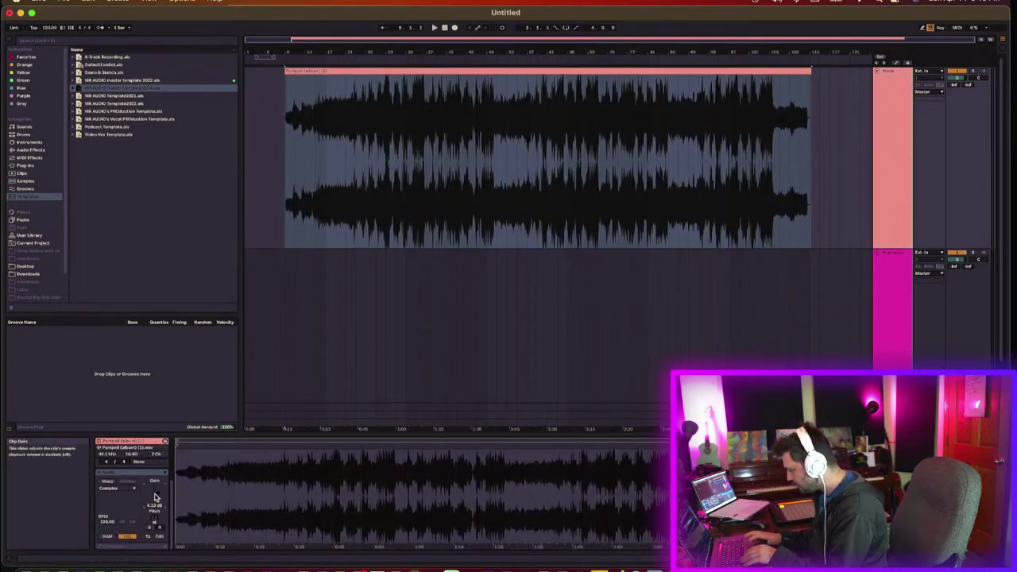
drag(558, 45, 560, 57)
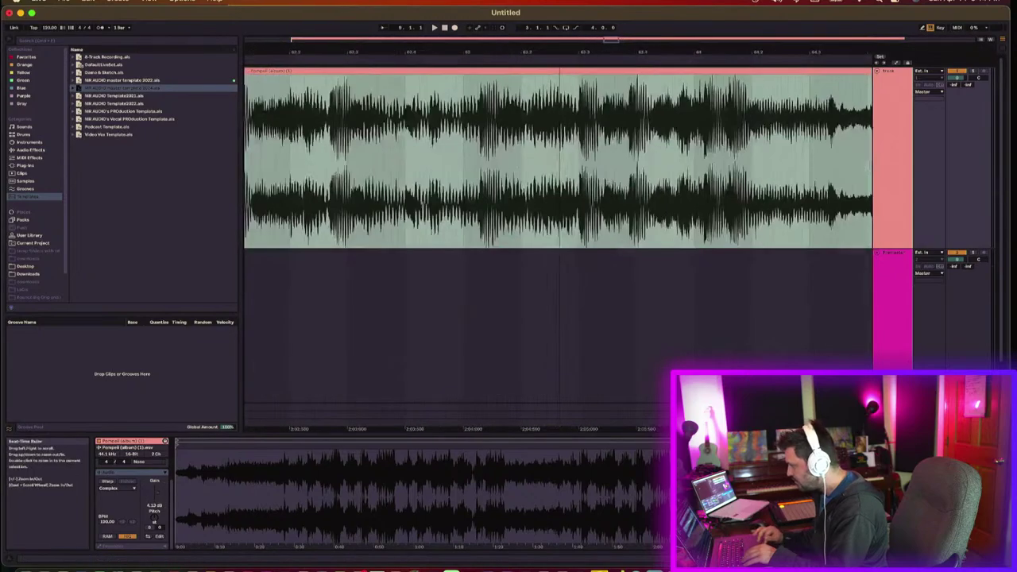
scroll(681, 133, left, 15)
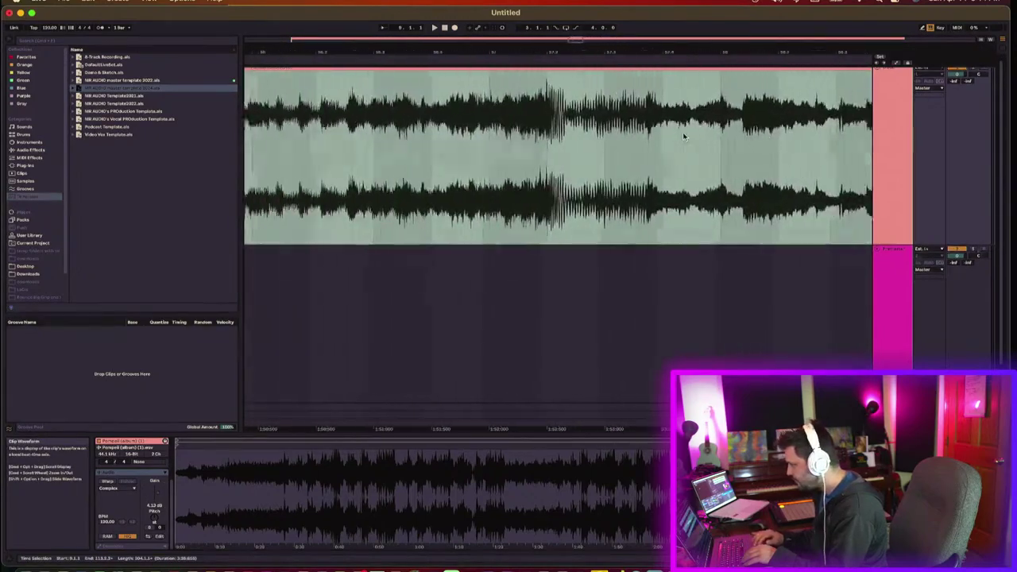
scroll(683, 135, left, 10)
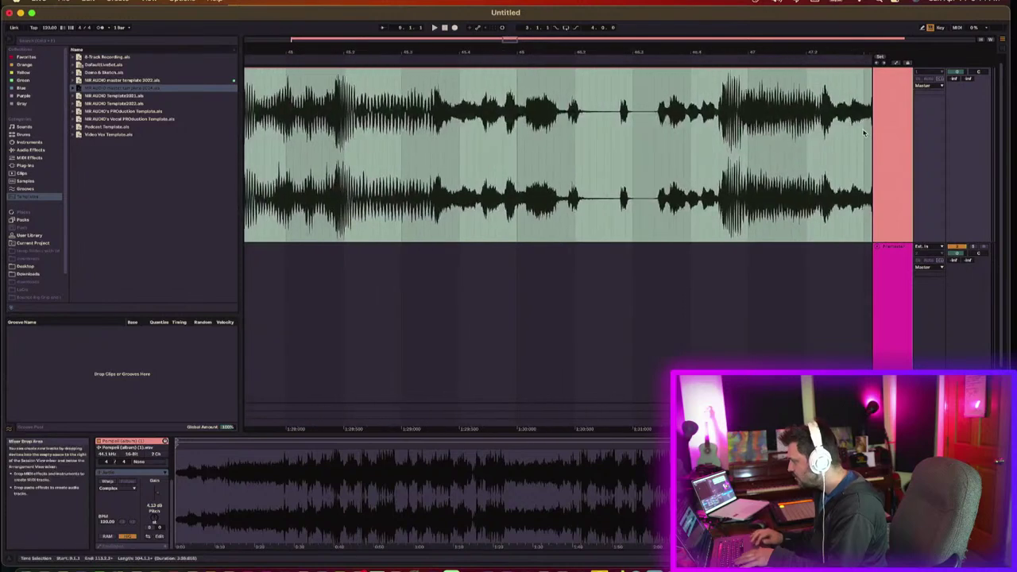
Step: Route the first track's output to Ext. Out 1/2 and solo that track
click(927, 92)
click(926, 100)
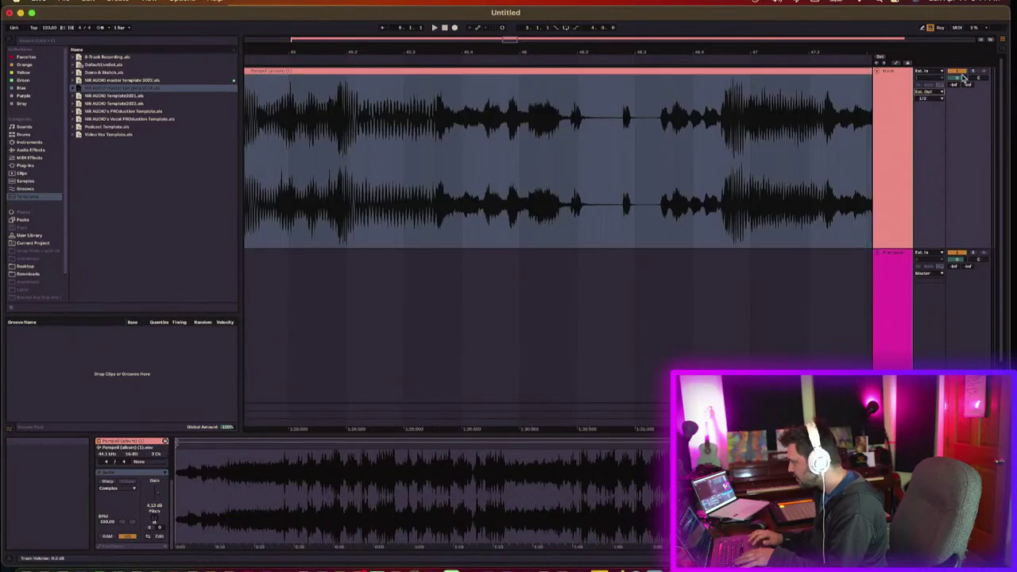
click(973, 71)
double_click(535, 53)
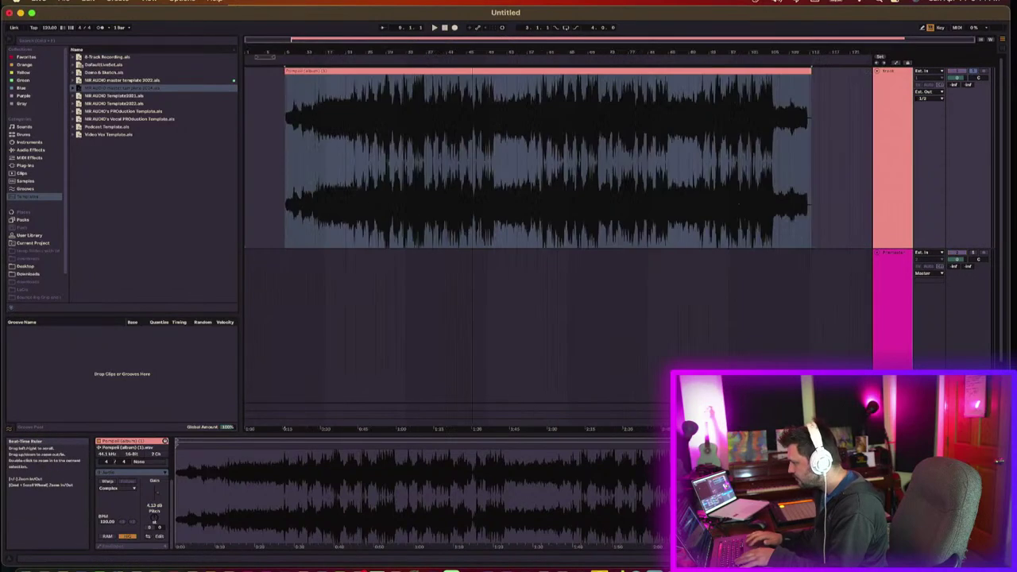
Step: Play back the Pompeii track, listening to its opening and the section around bar 27
click(378, 132)
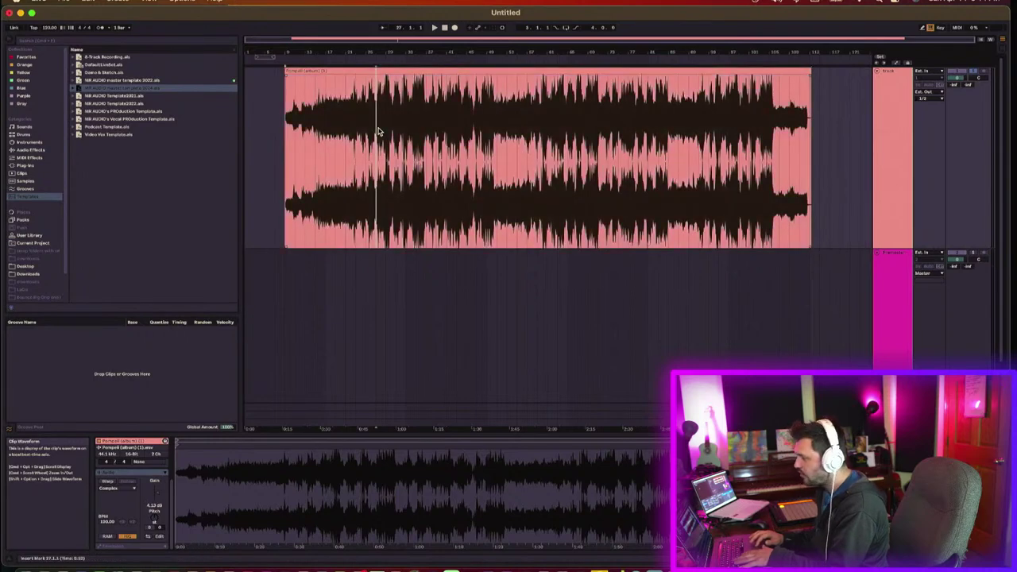
key(space)
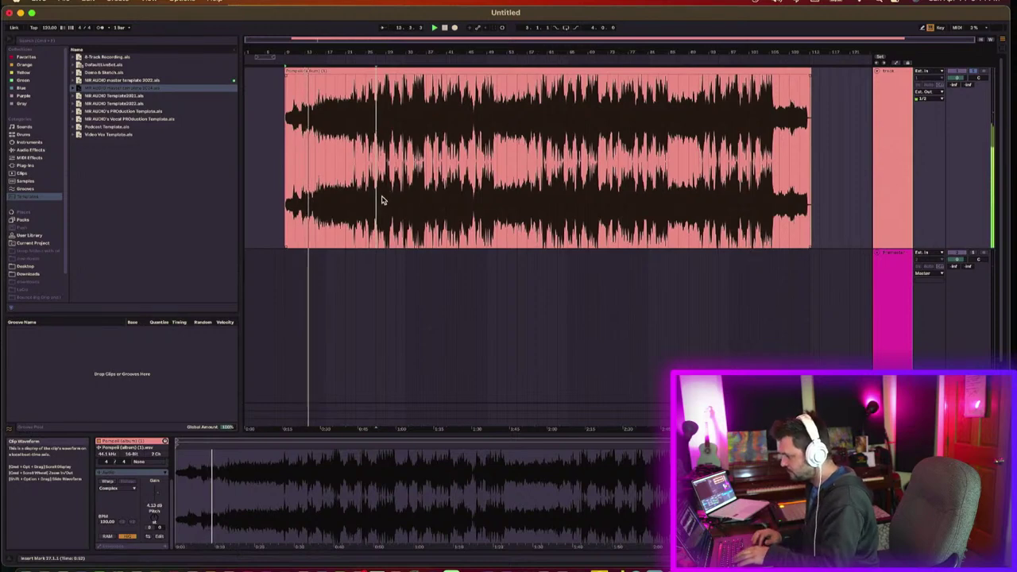
key(space)
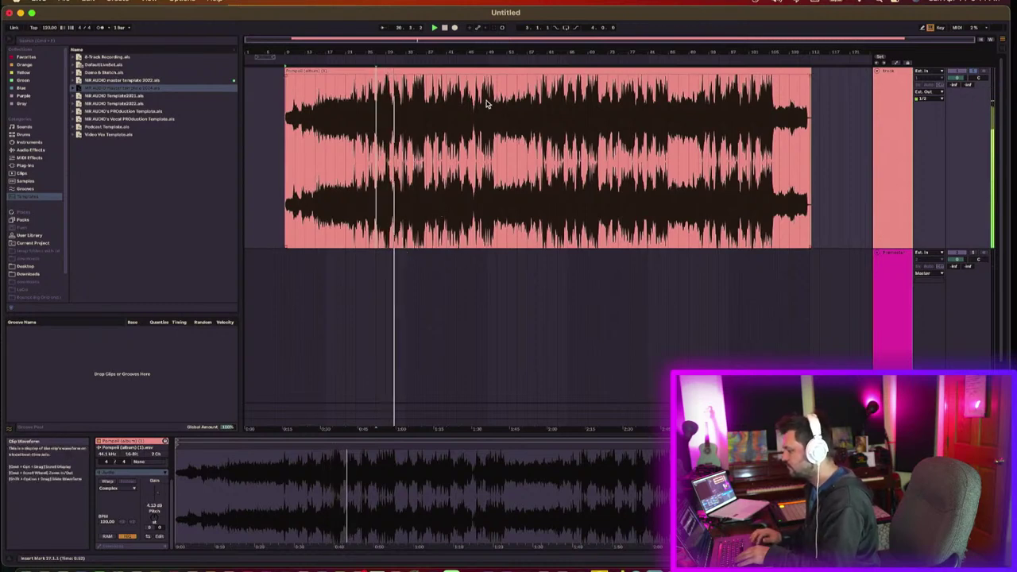
Step: Freeze the first track and copy its frozen clip to the Premaster track at bar 9
right_click(891, 215)
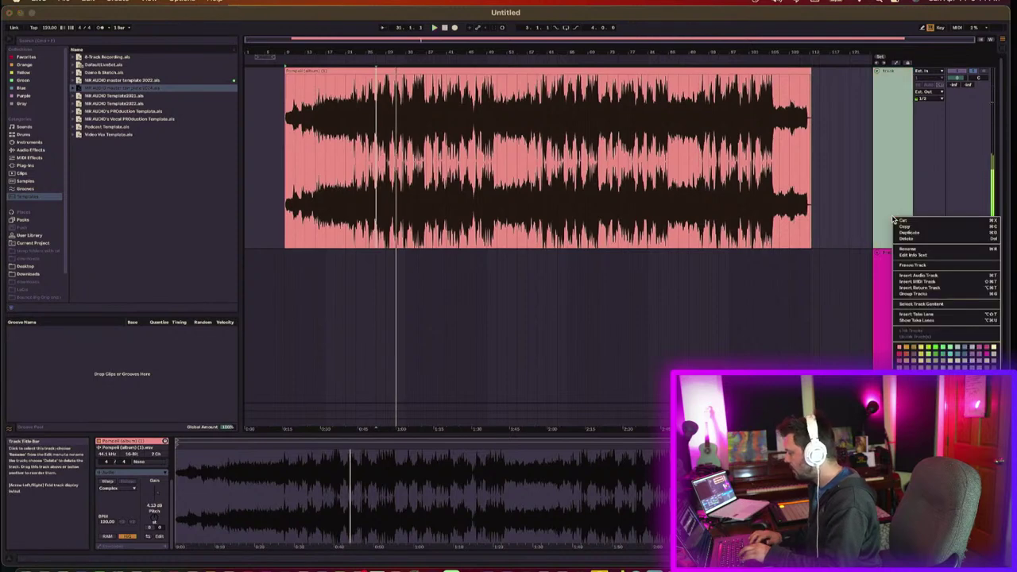
click(918, 270)
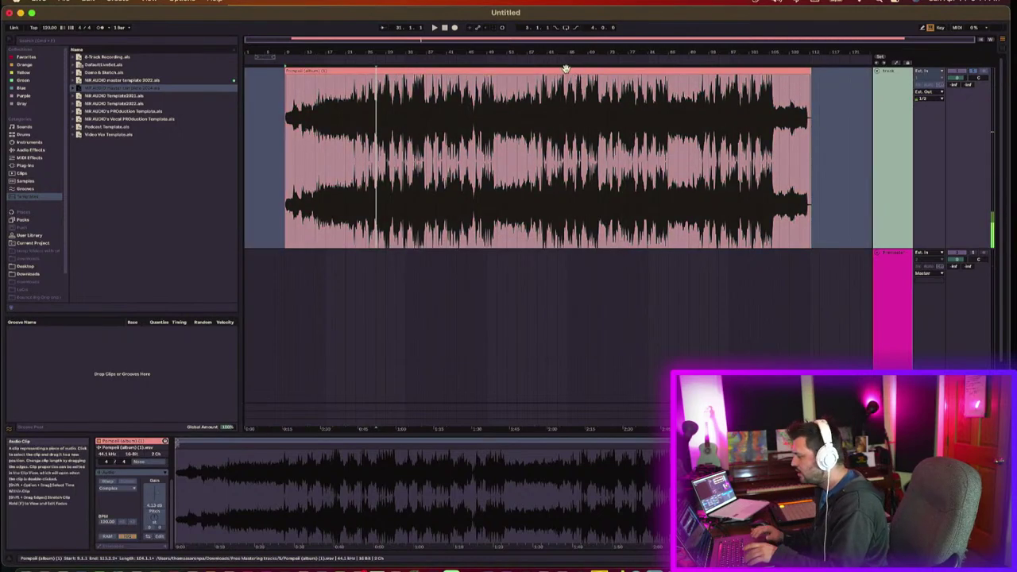
drag(566, 72, 565, 302)
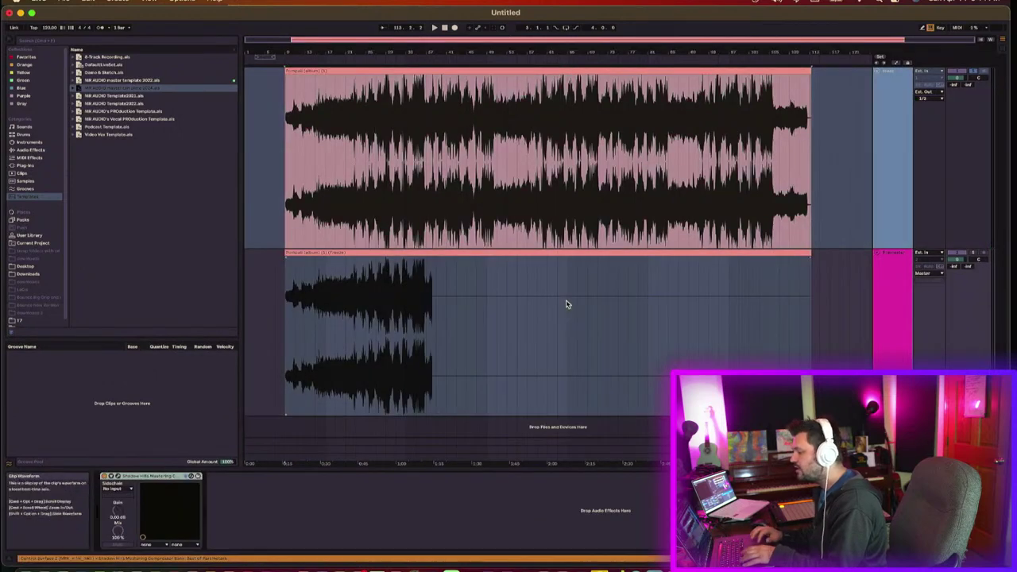
Step: Turn off warping on the Premaster clip, set its warp mode to Complex Pro, and lower the clip gain
double_click(472, 255)
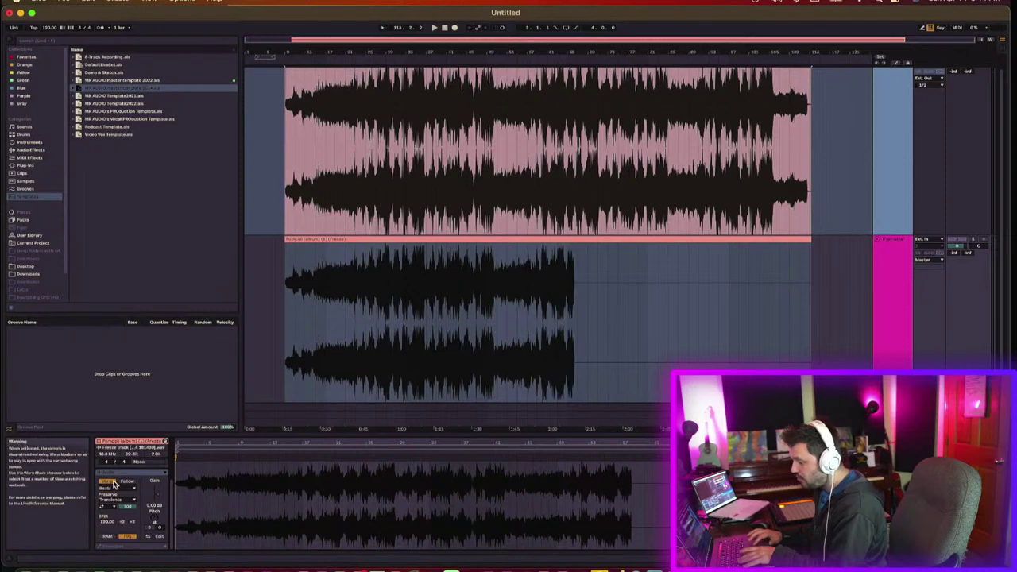
click(113, 484)
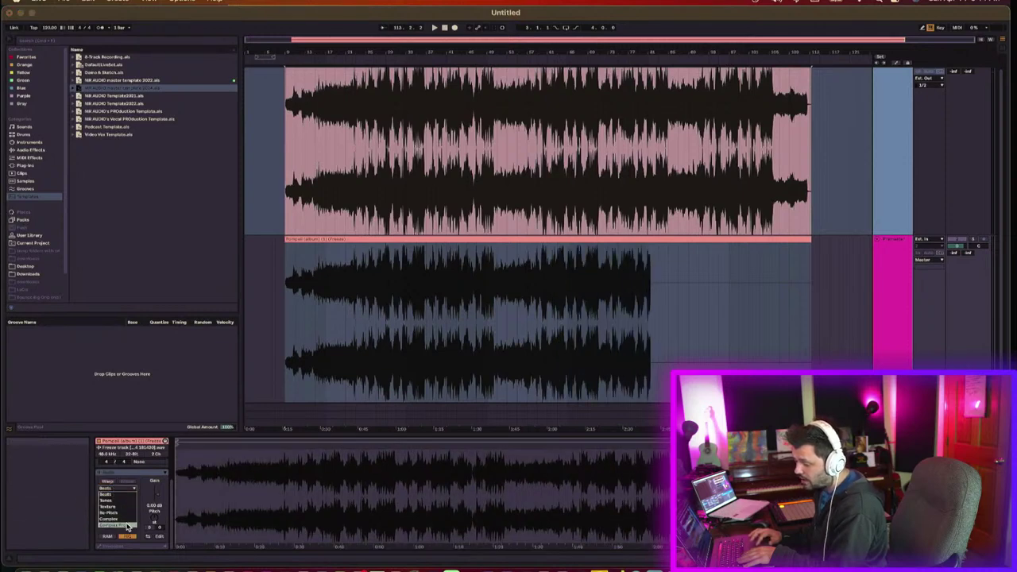
click(111, 524)
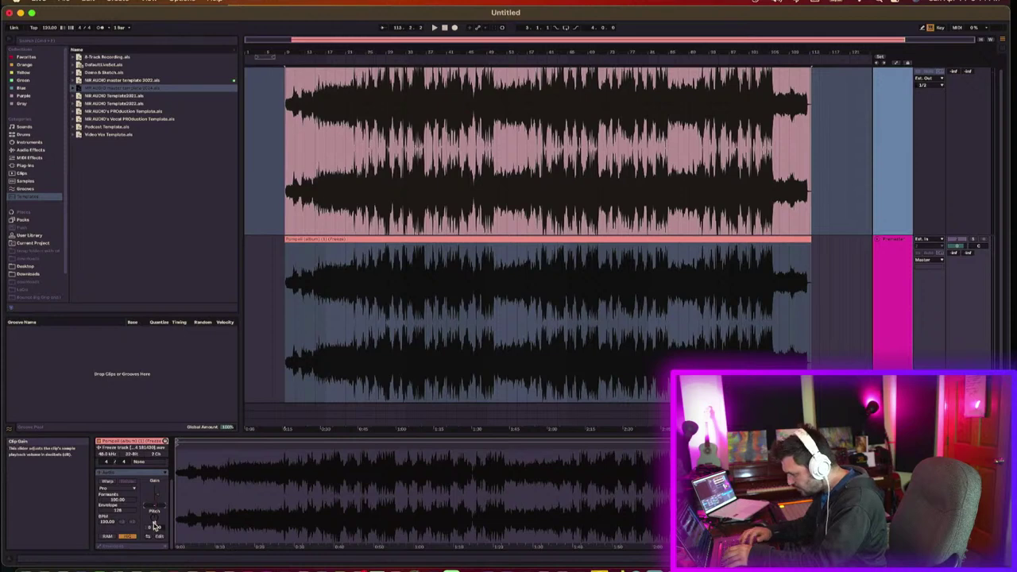
key(Return)
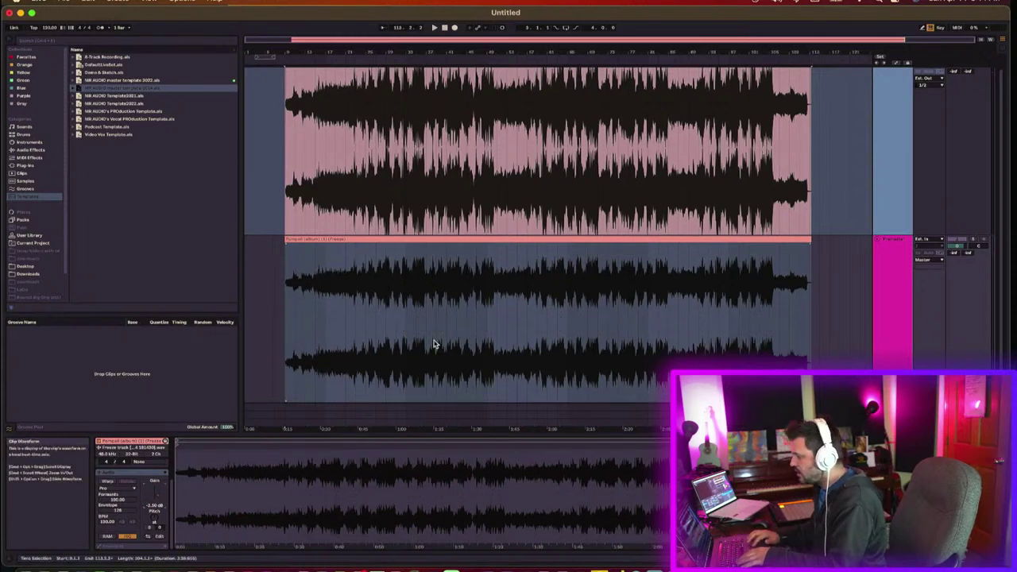
Step: Solo the Premaster track and play the song from bar 25
click(387, 347)
click(378, 348)
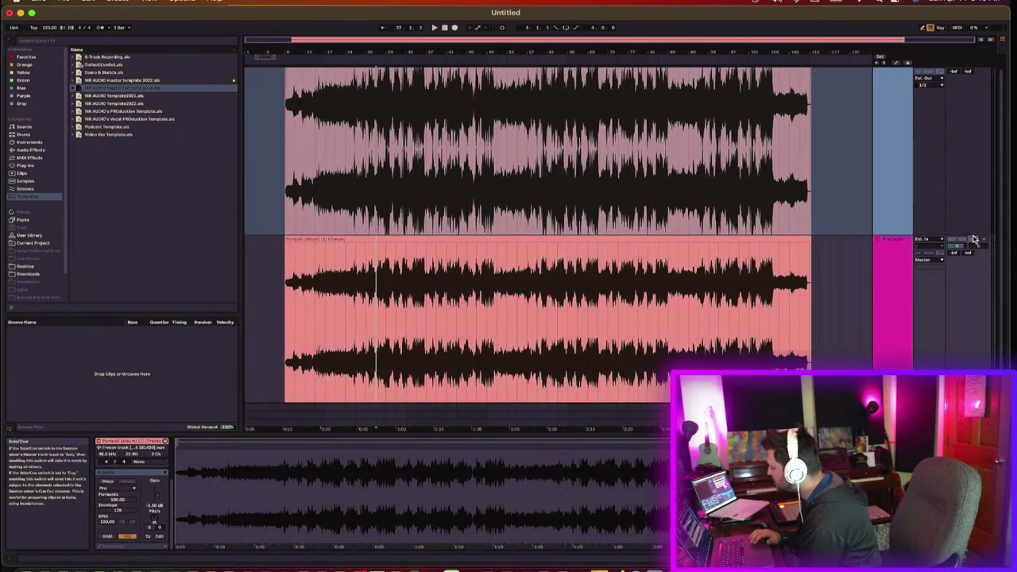
click(366, 326)
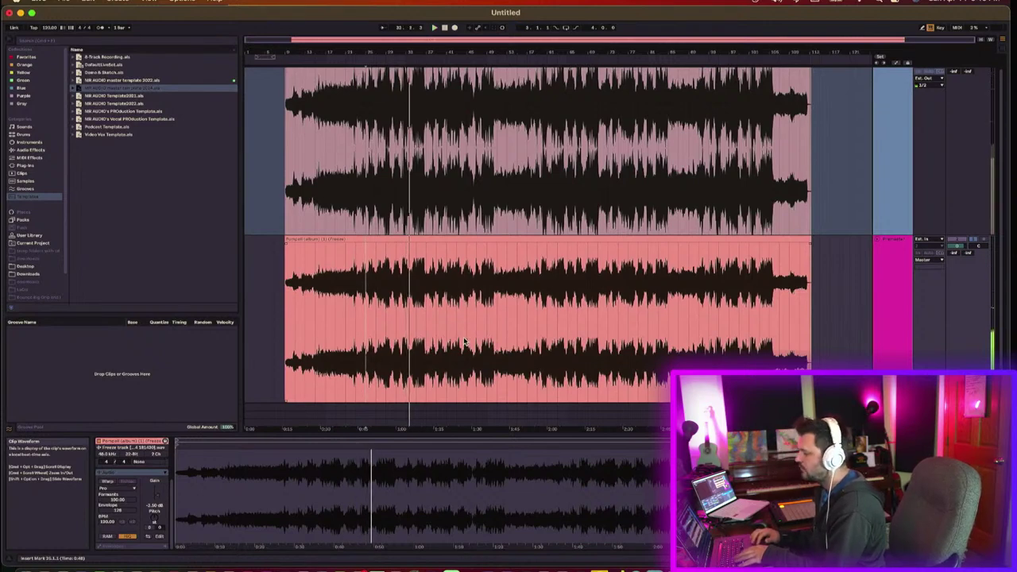
scroll(465, 341, down, 1)
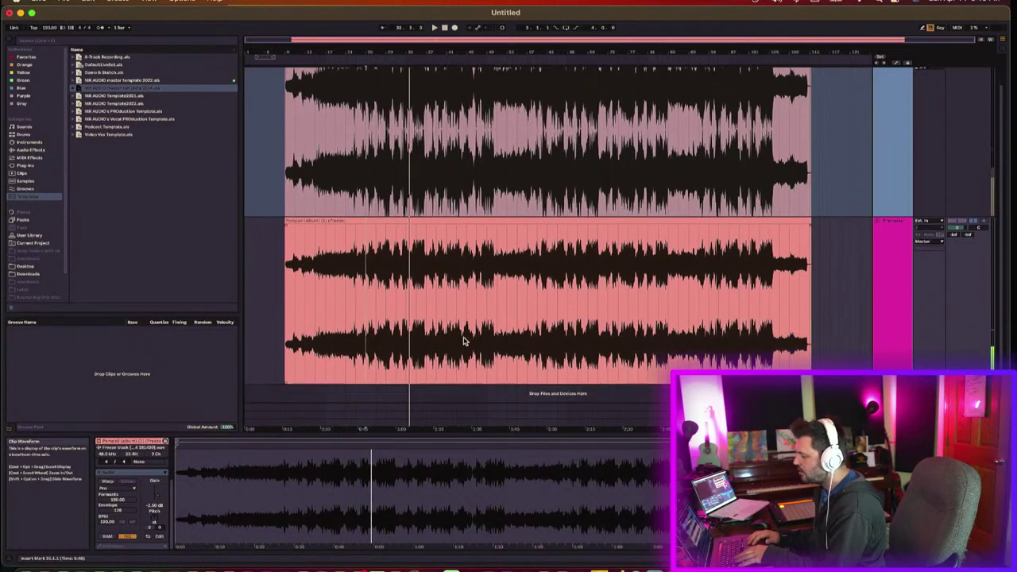
Step: Add the Ozone 11 Equalizer plug-in to the Premaster track after the Shadow Hills compressor
click(32, 164)
scroll(127, 226, down, 5)
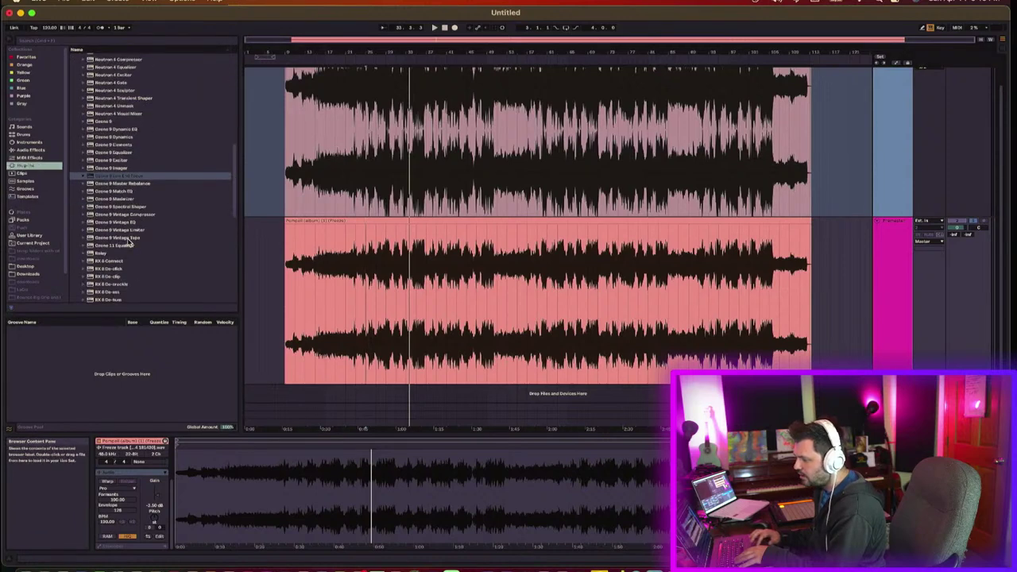
click(122, 247)
drag(479, 296, 479, 297)
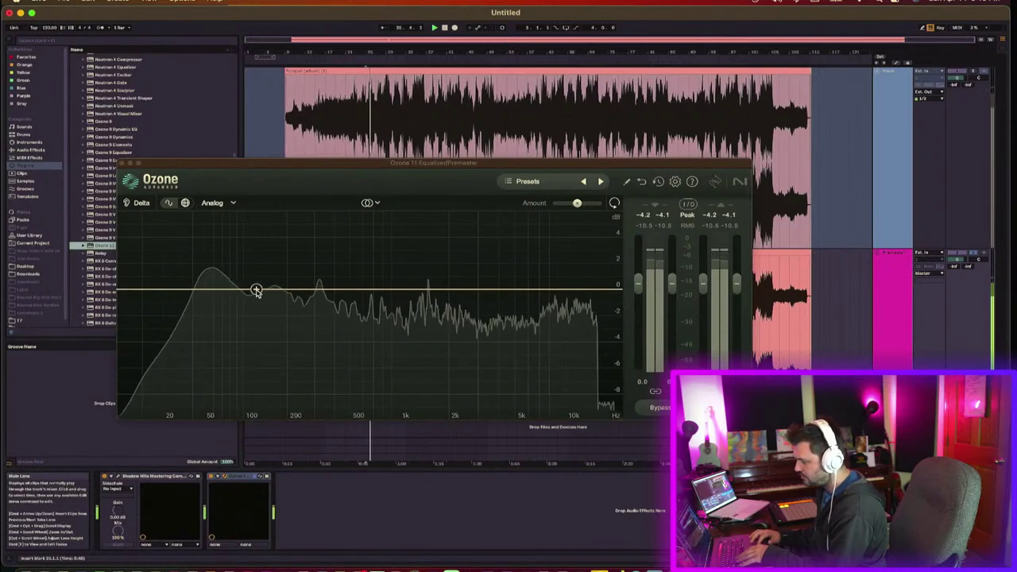
Step: Add an equalizer band during playback and make it a low shelf at 114 Hz with 0.5 dB gain
drag(232, 290, 249, 273)
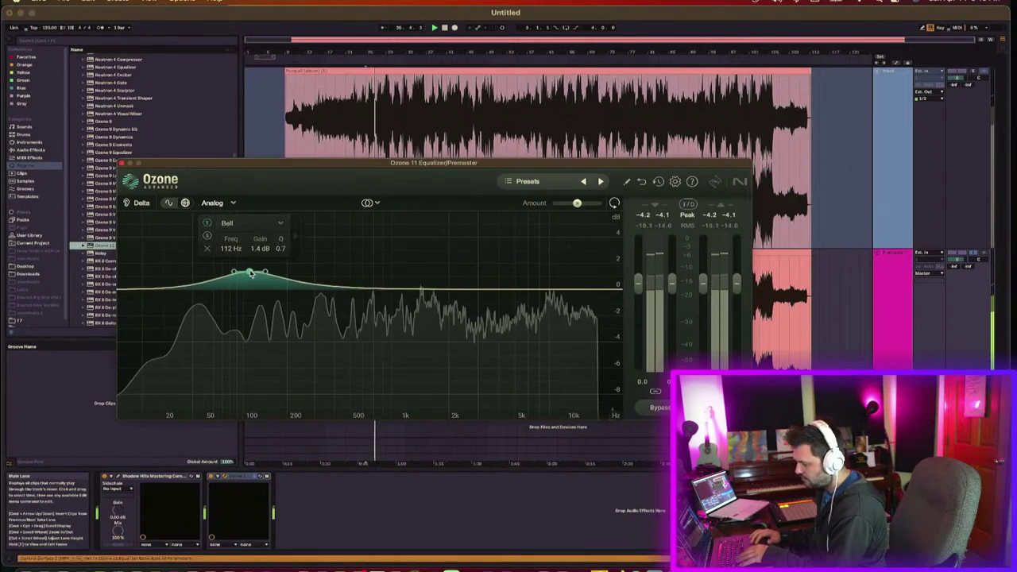
click(239, 225)
click(242, 256)
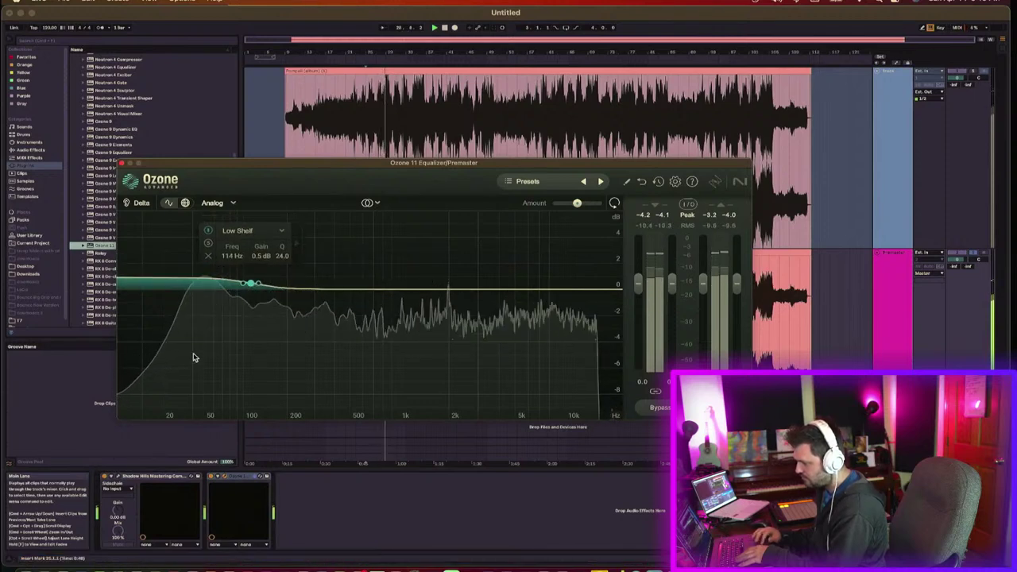
click(230, 477)
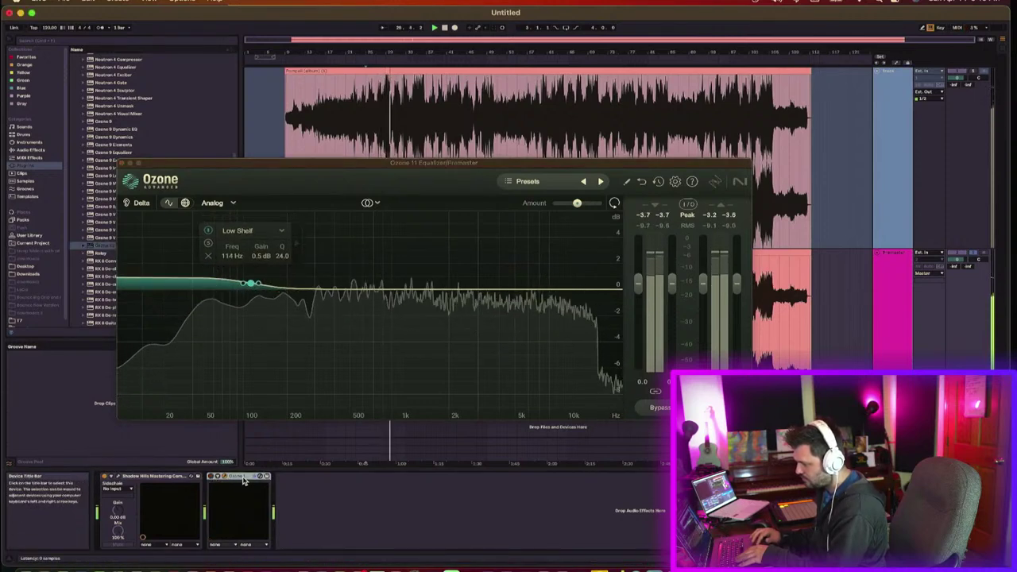
Step: Remove the Ozone 11 Equalizer from the Premaster track and raise the Shadow Hills compressor's first-channel optical gain, discrete gain and discrete threshold during playback
key(Delete)
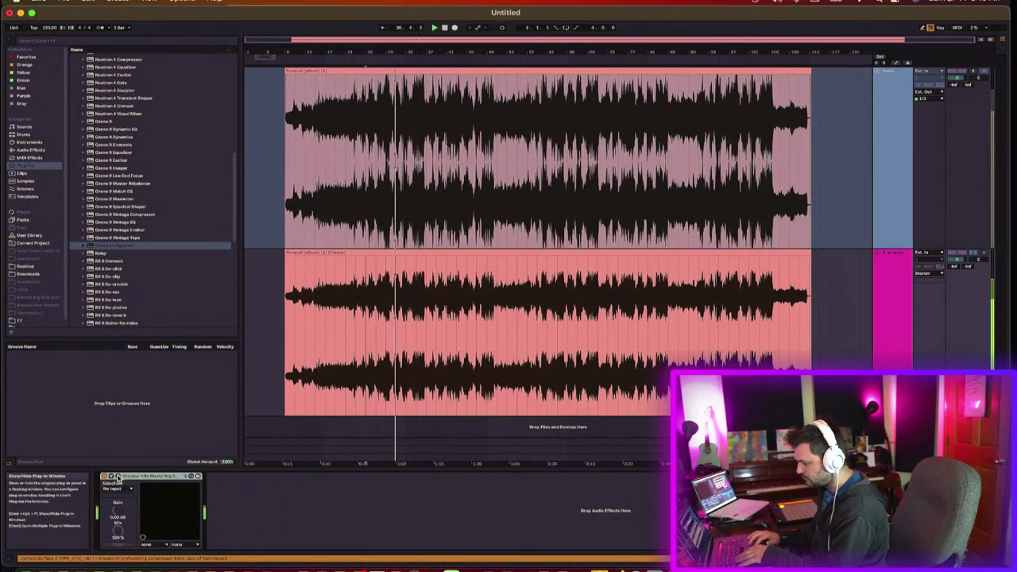
key(super+alt+p)
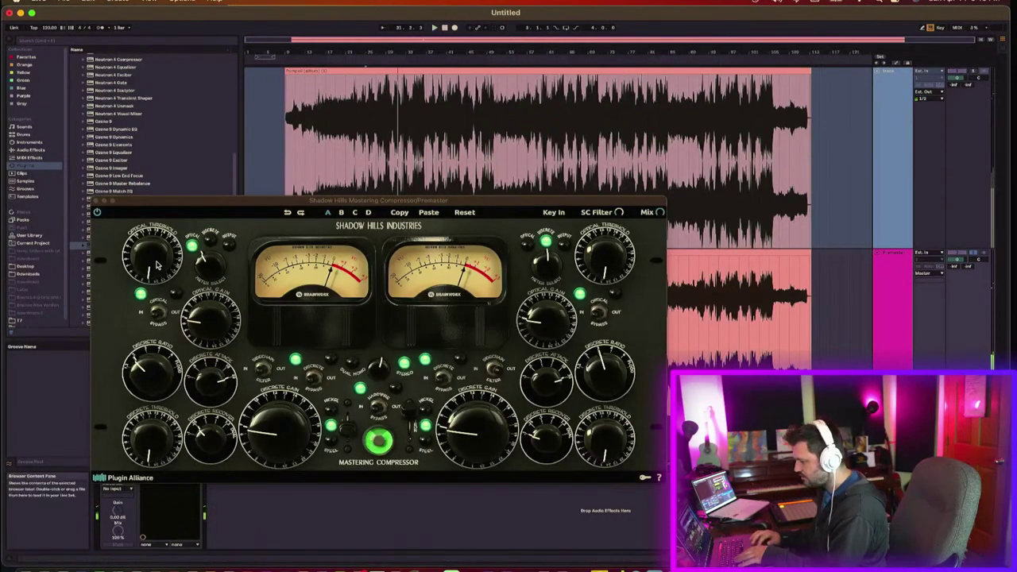
click(156, 205)
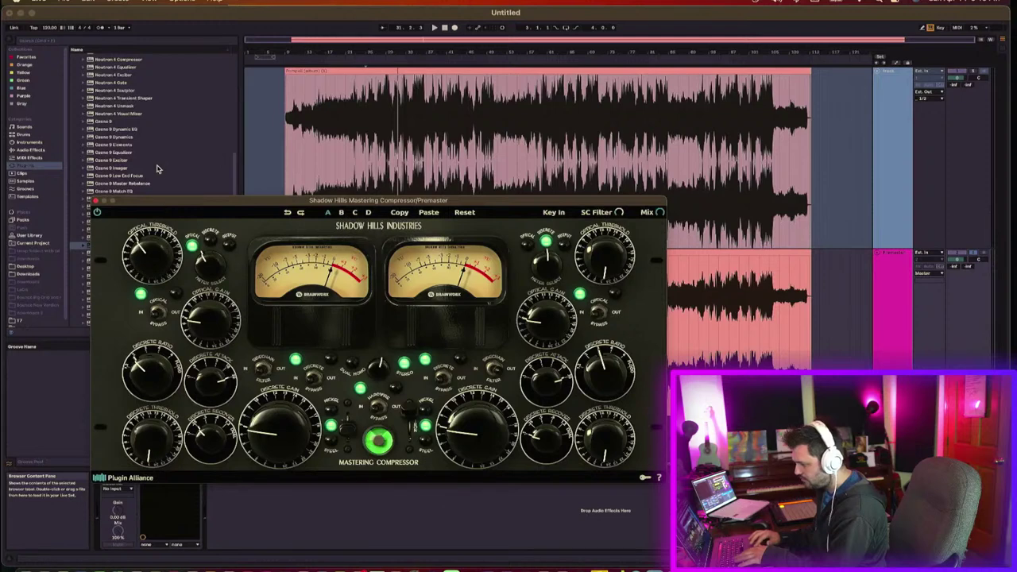
key(space)
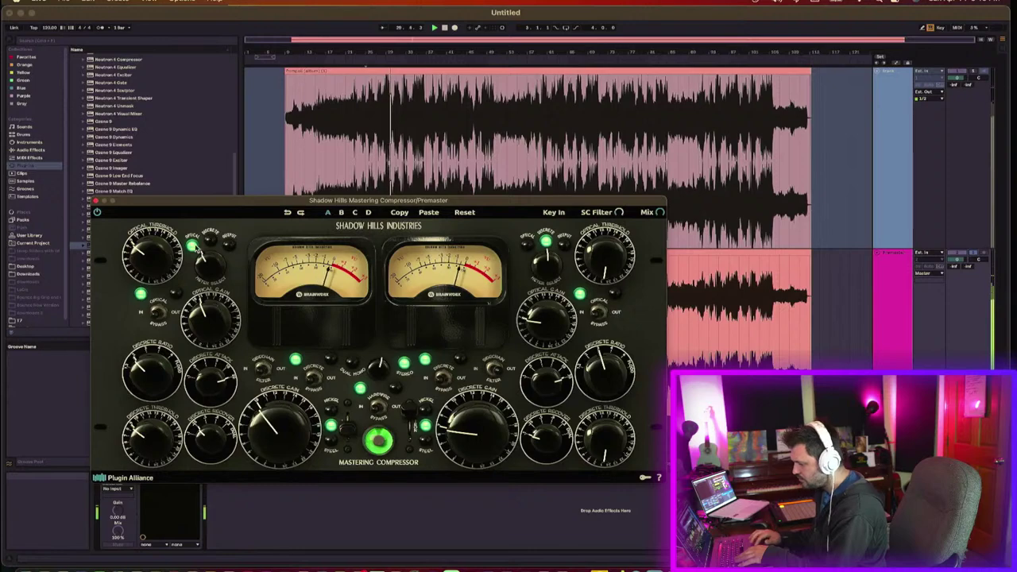
drag(205, 200, 225, 128)
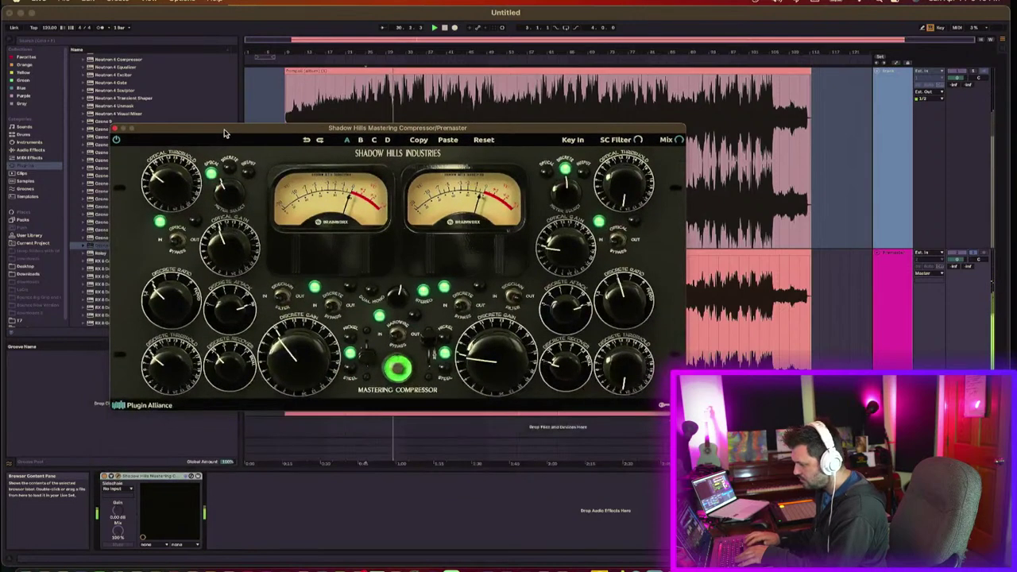
click(105, 476)
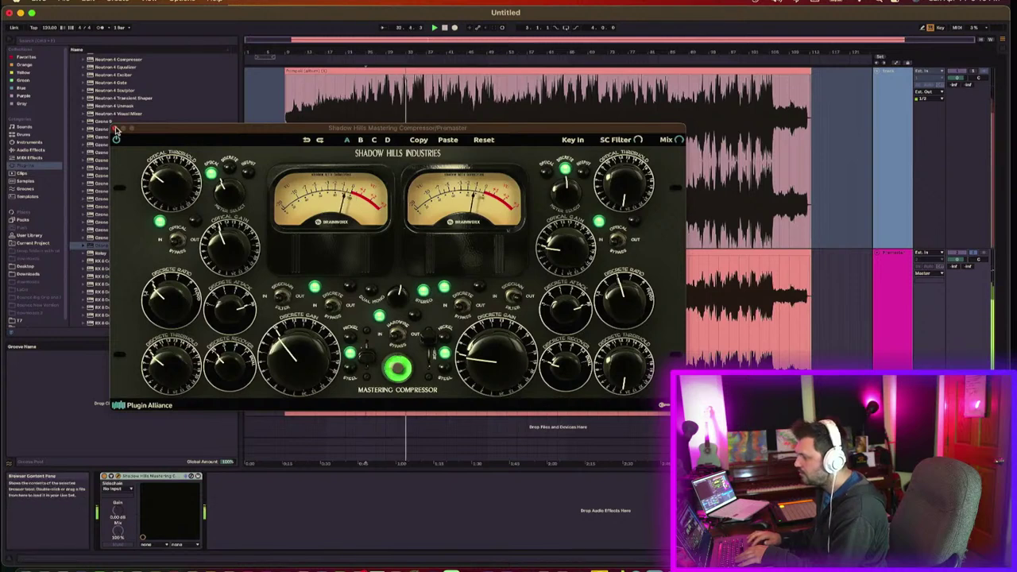
click(115, 129)
Step: Turn on the Vertigo VSM-3 plug-in on the Master track while the song plays
click(892, 338)
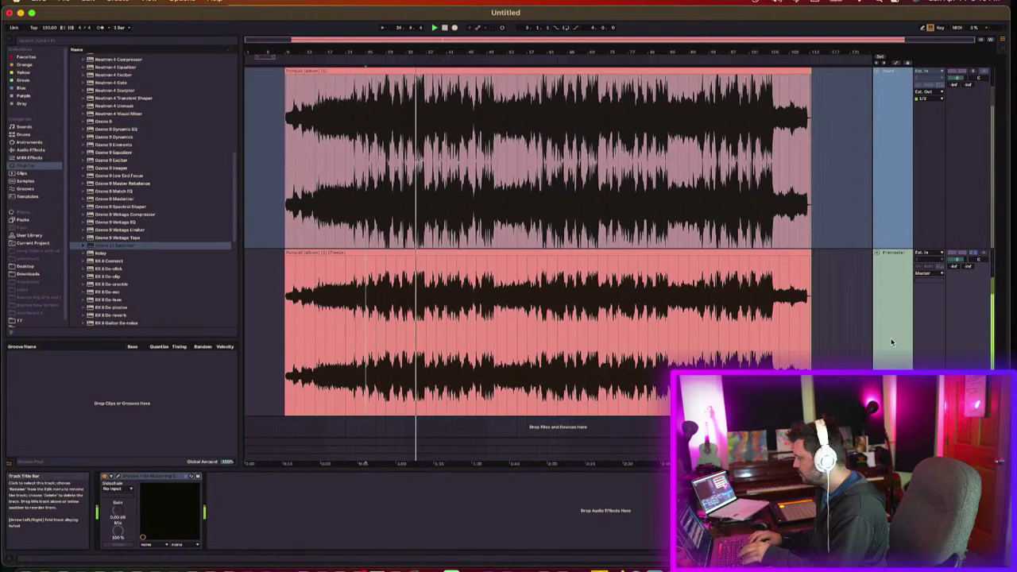
click(891, 447)
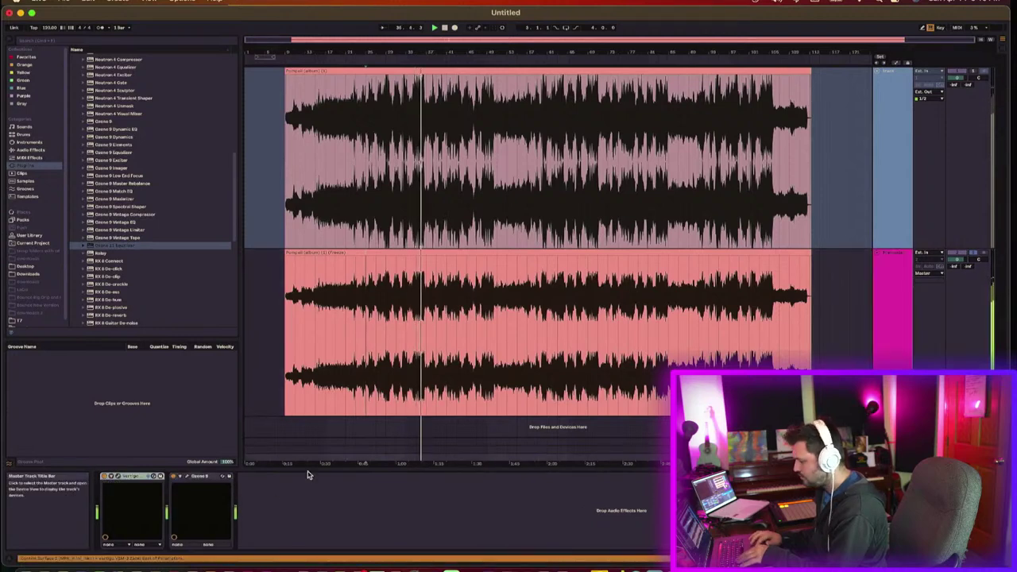
click(117, 475)
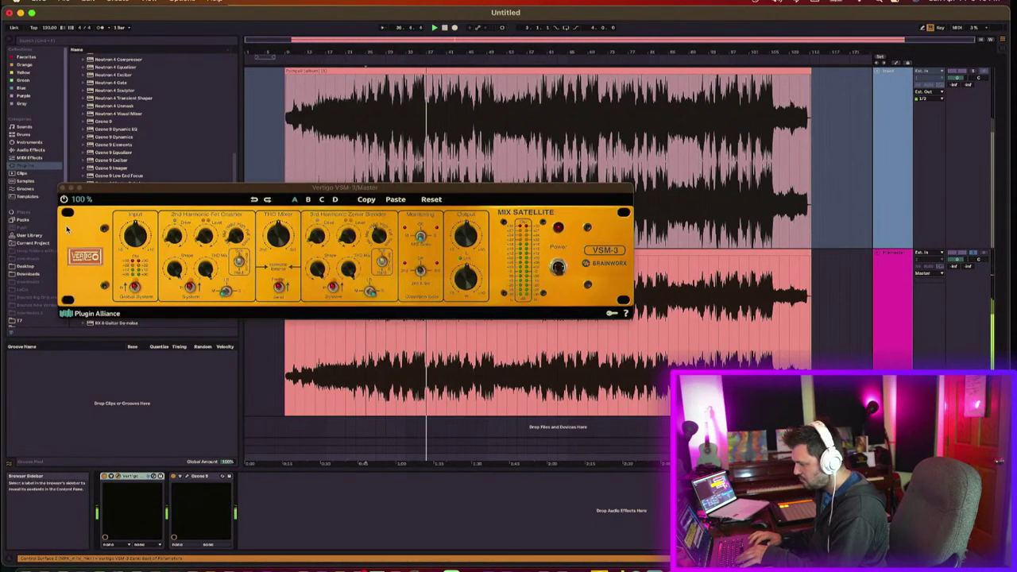
click(64, 200)
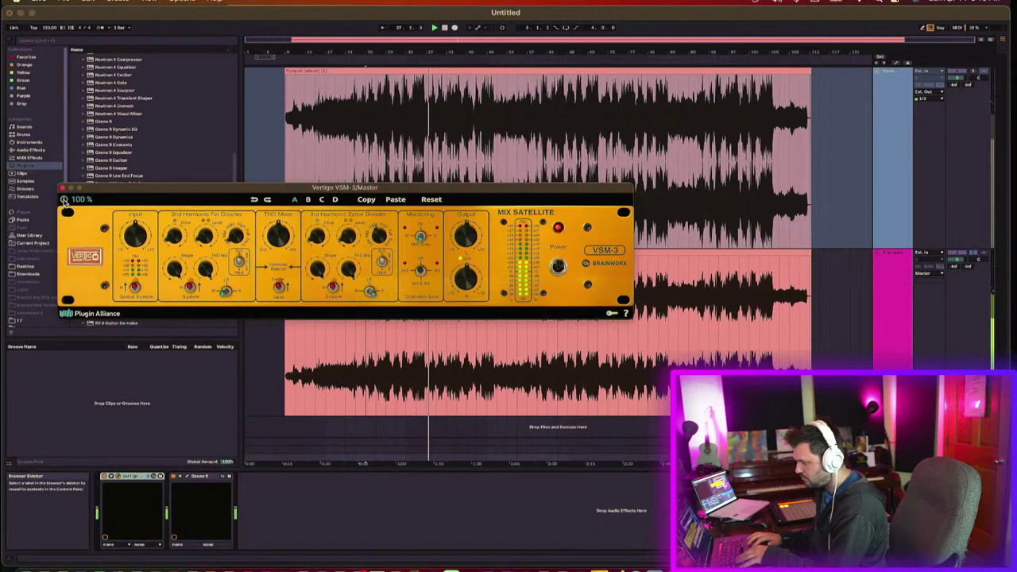
Step: Run Ozone 9's Master Assistant on the Master track with Modern modules, Manual loudness at Medium intensity and Streaming destination, and accept its suggestion
click(187, 476)
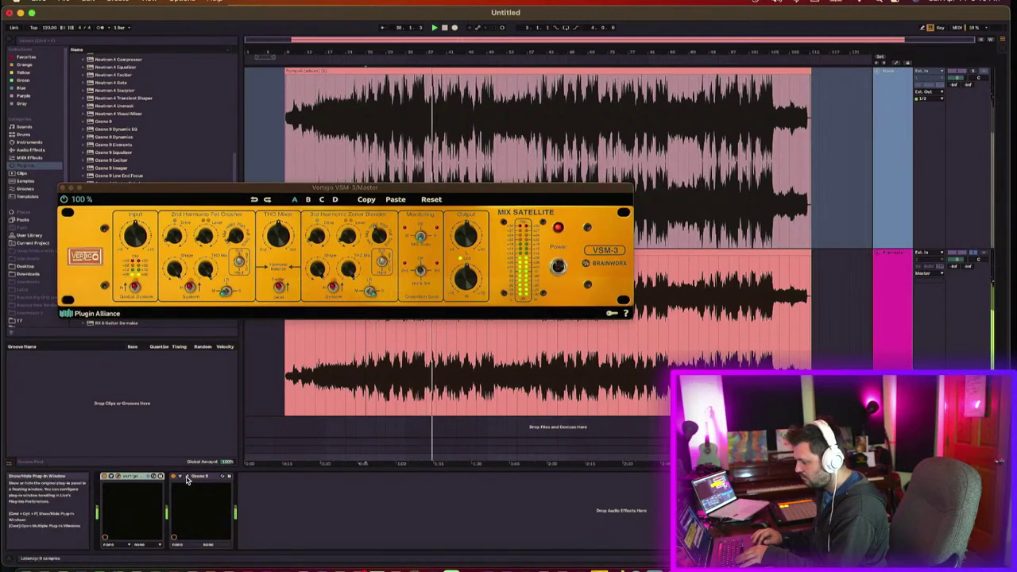
click(65, 188)
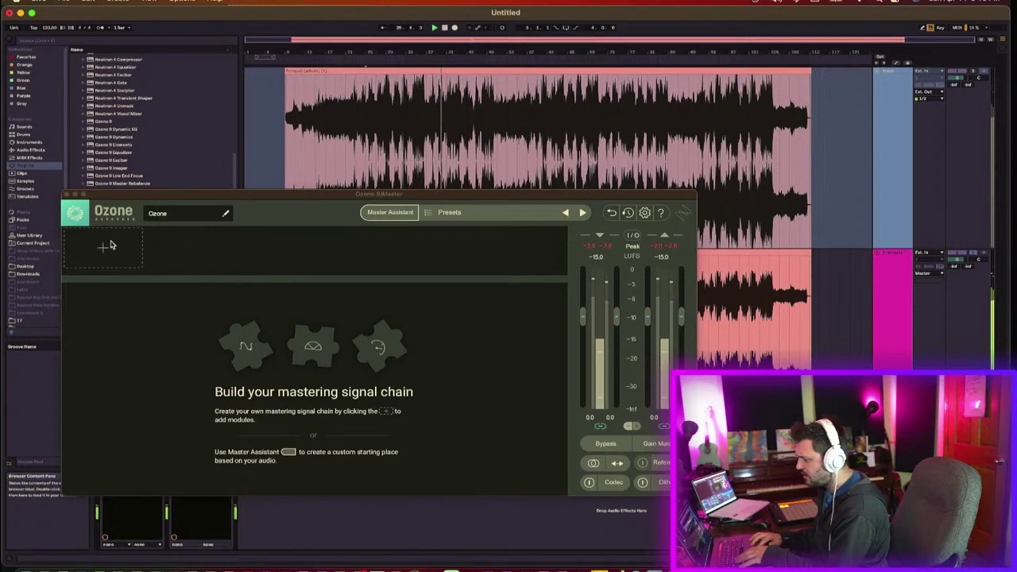
click(397, 213)
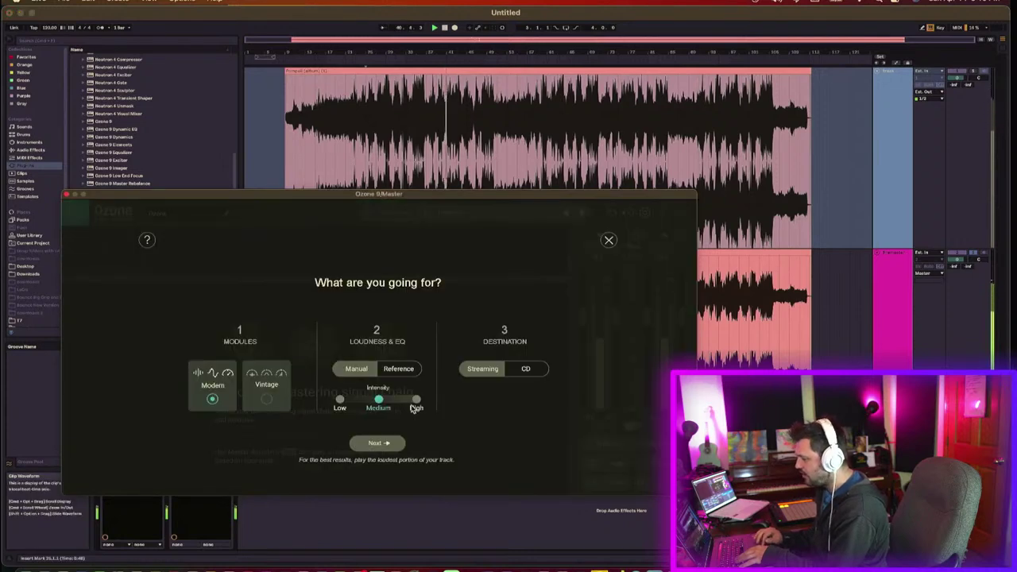
click(379, 444)
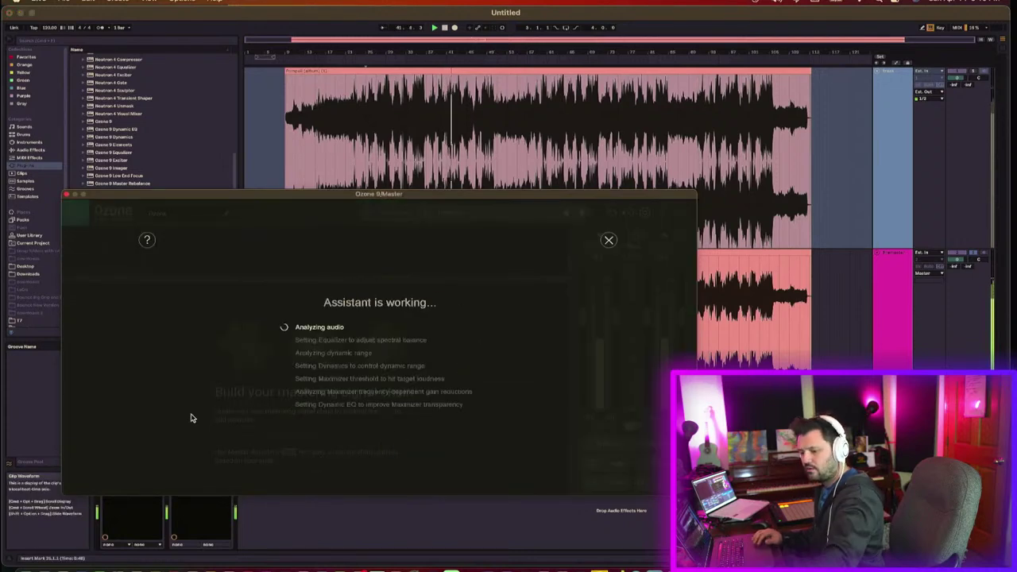
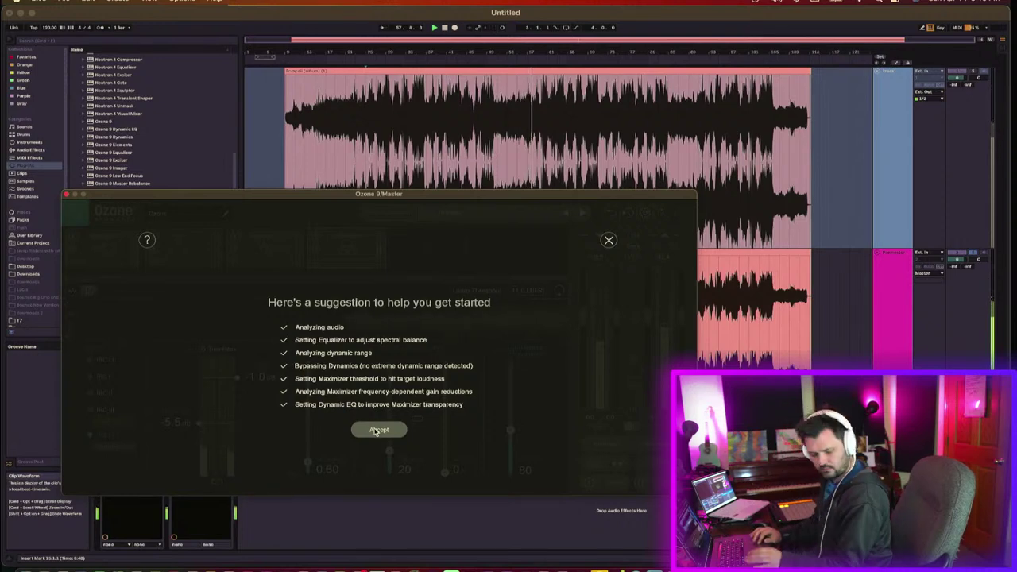
click(377, 429)
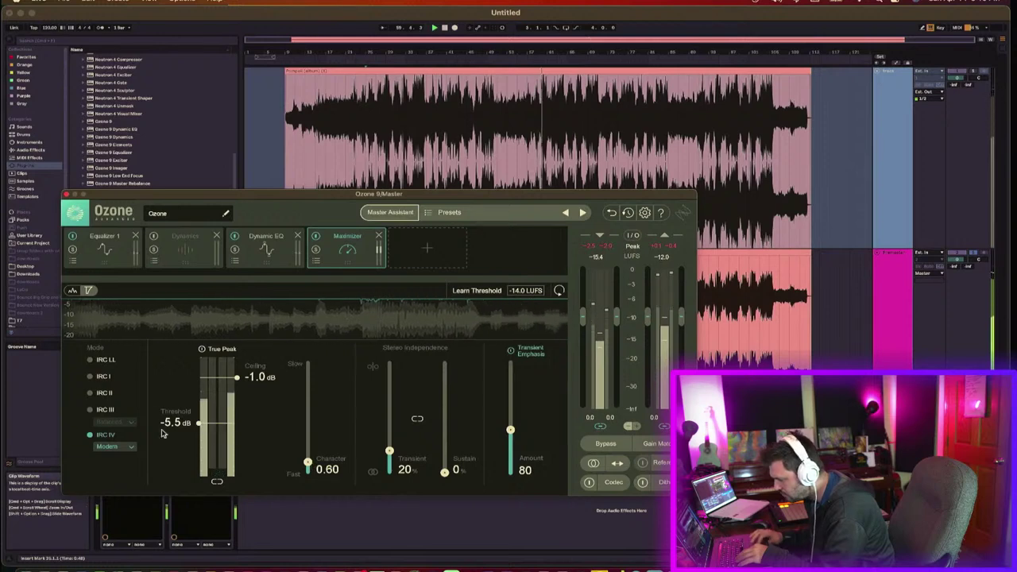
Step: Set the Maximizer's IRC IV style to Transient and audition the song with the Dynamic EQ module displayed
click(112, 446)
click(119, 484)
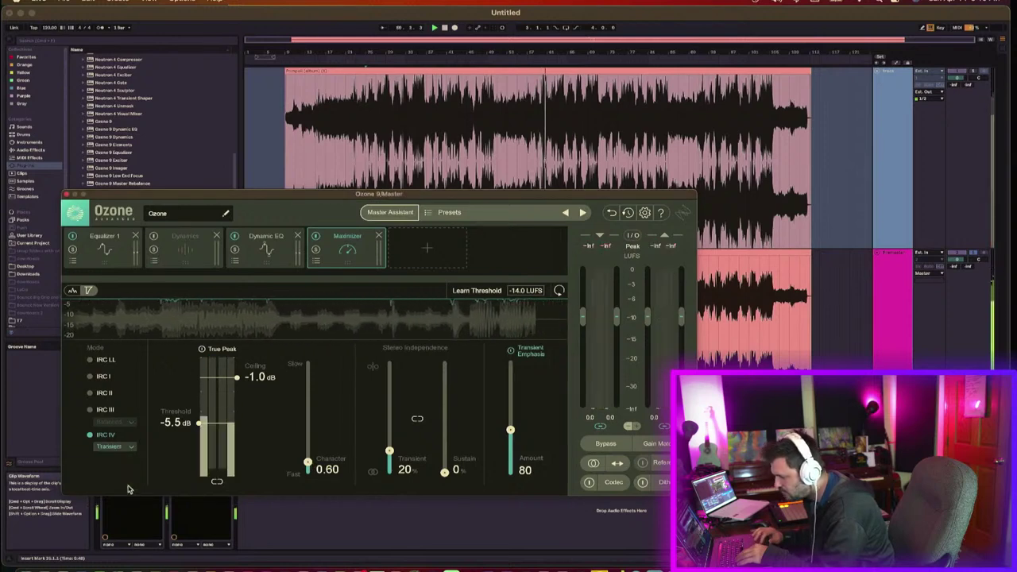
click(266, 255)
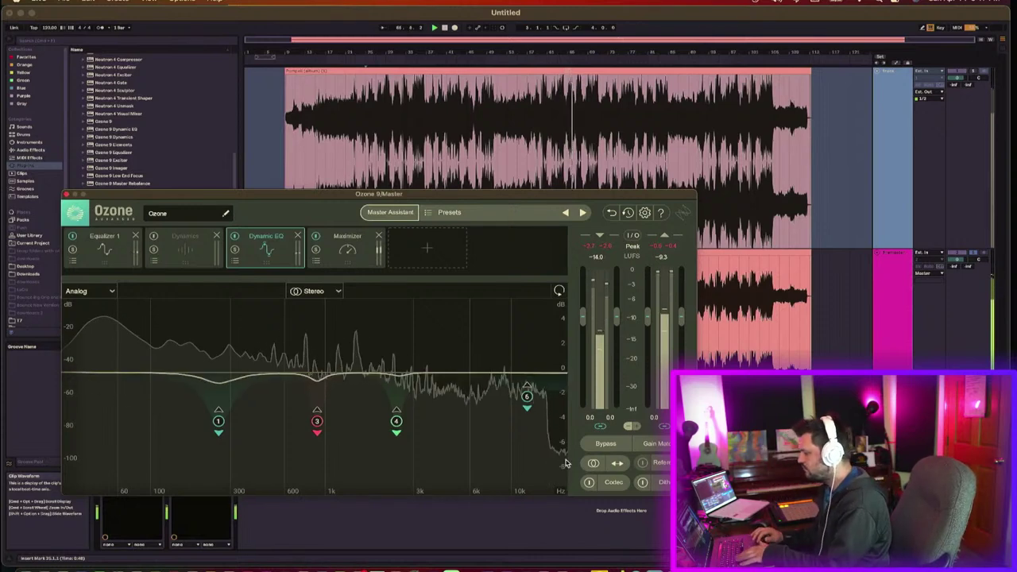
key(space)
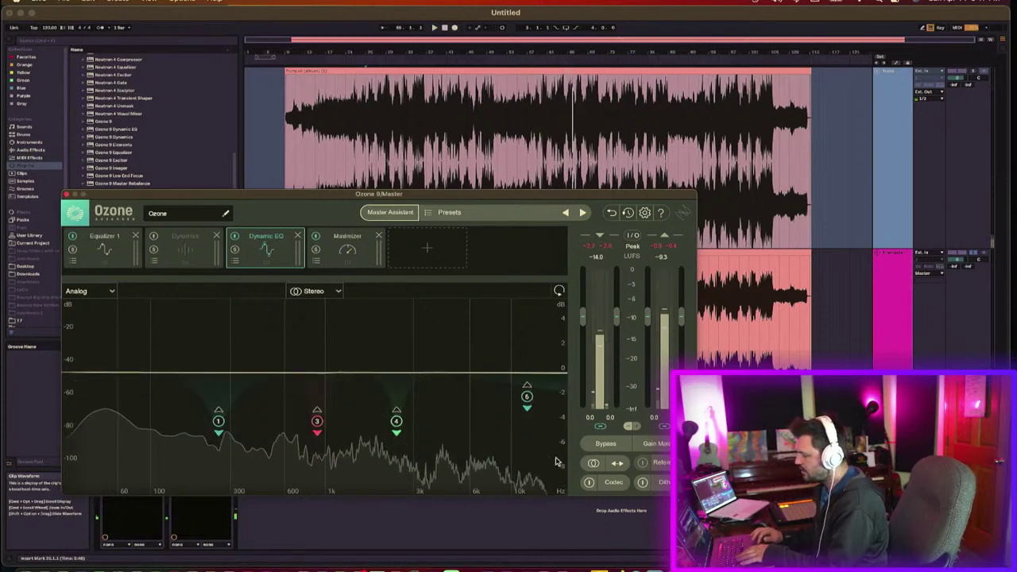
key(space)
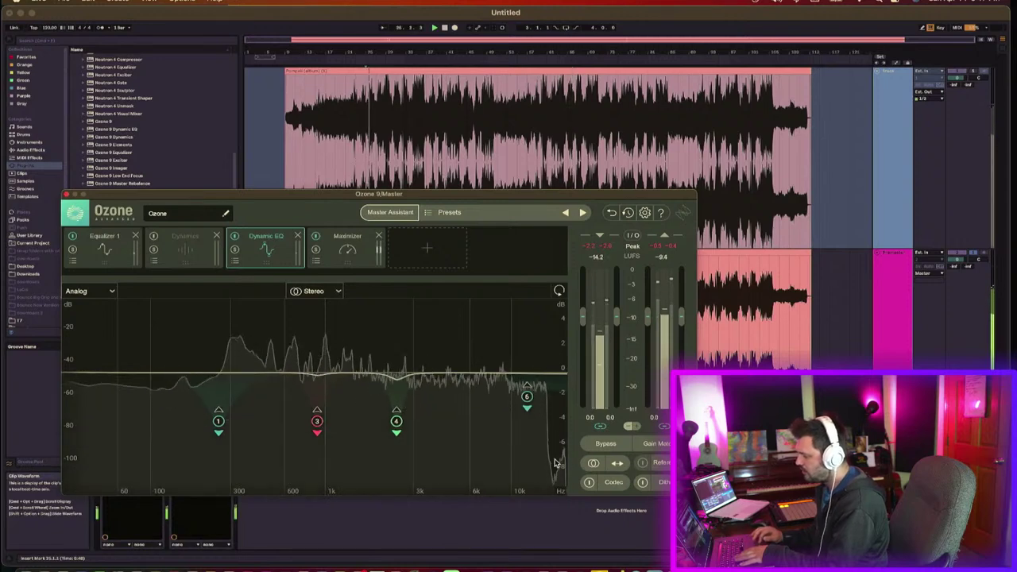
key(space)
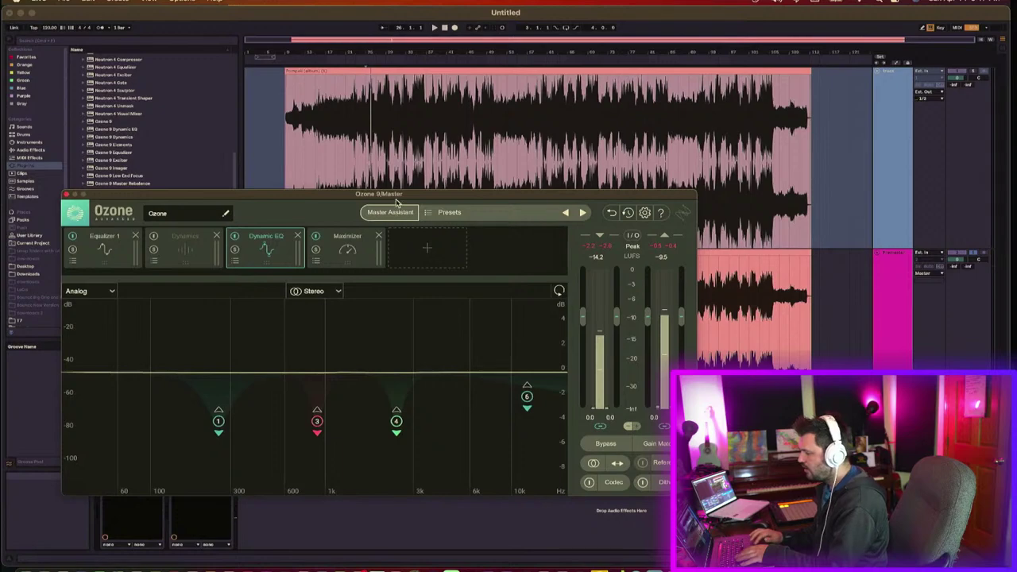
drag(397, 197, 456, 150)
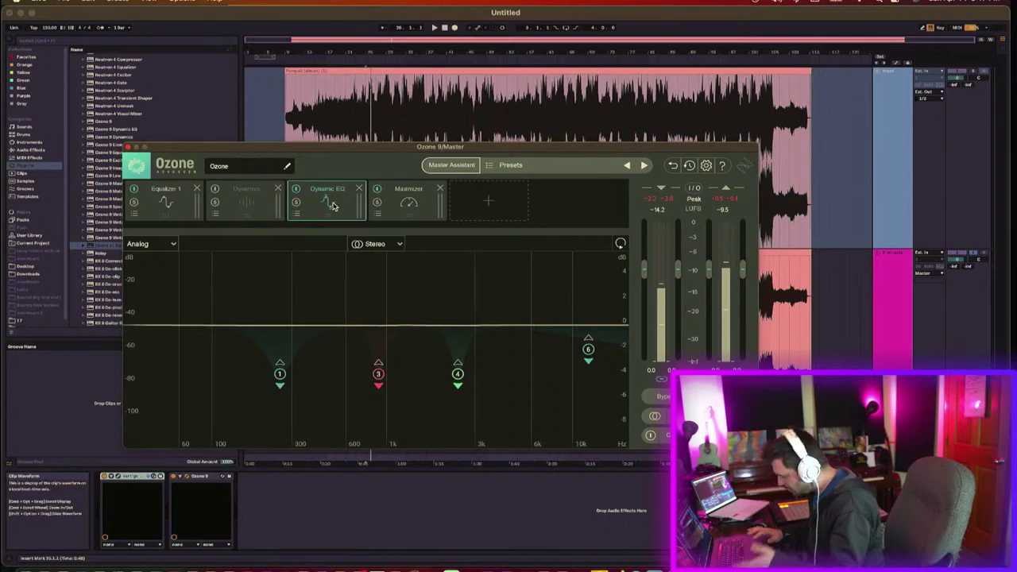
drag(357, 150, 320, 153)
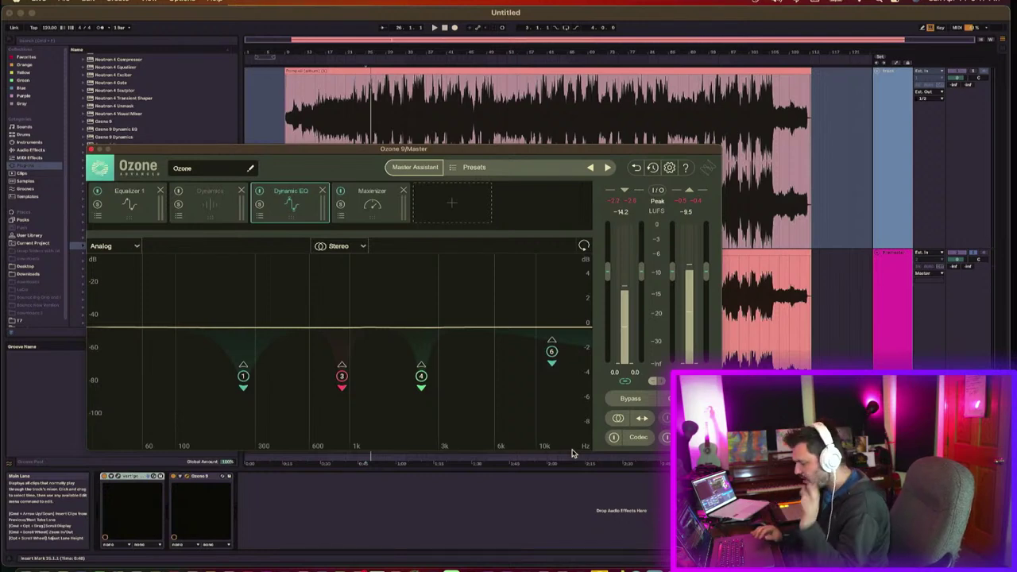
Step: Remove the Dynamics module from the Ozone 9 chain and add Vintage Tape as its first module
click(242, 191)
click(386, 212)
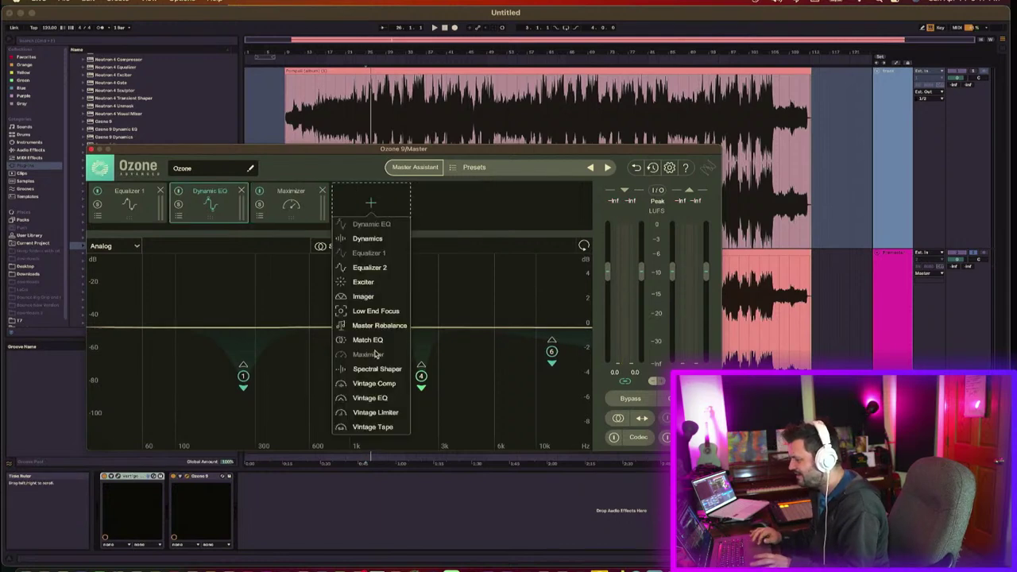
click(372, 427)
drag(373, 219, 131, 208)
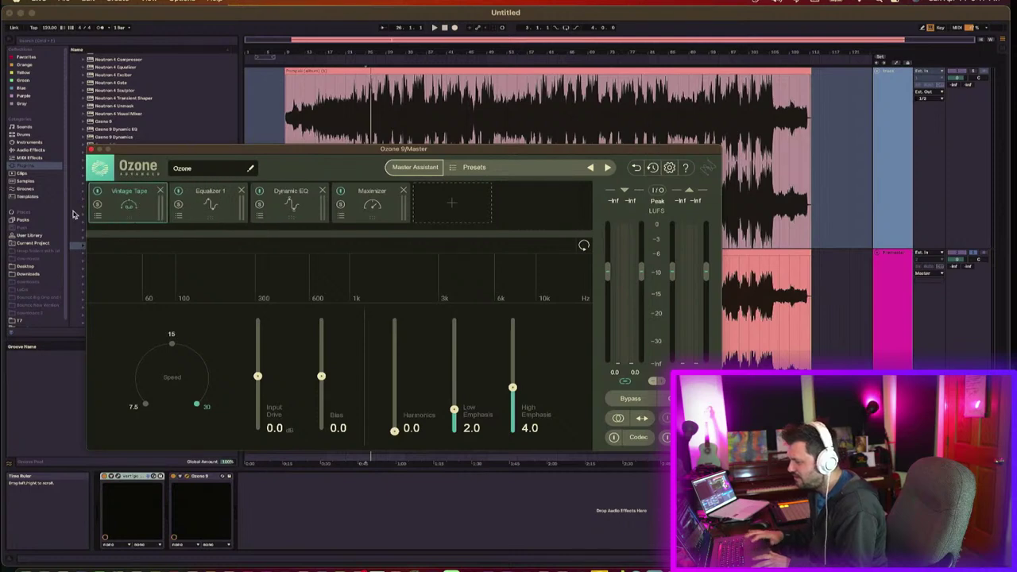
Step: Load the Smooth Polish preset into the Vintage Tape module
click(98, 216)
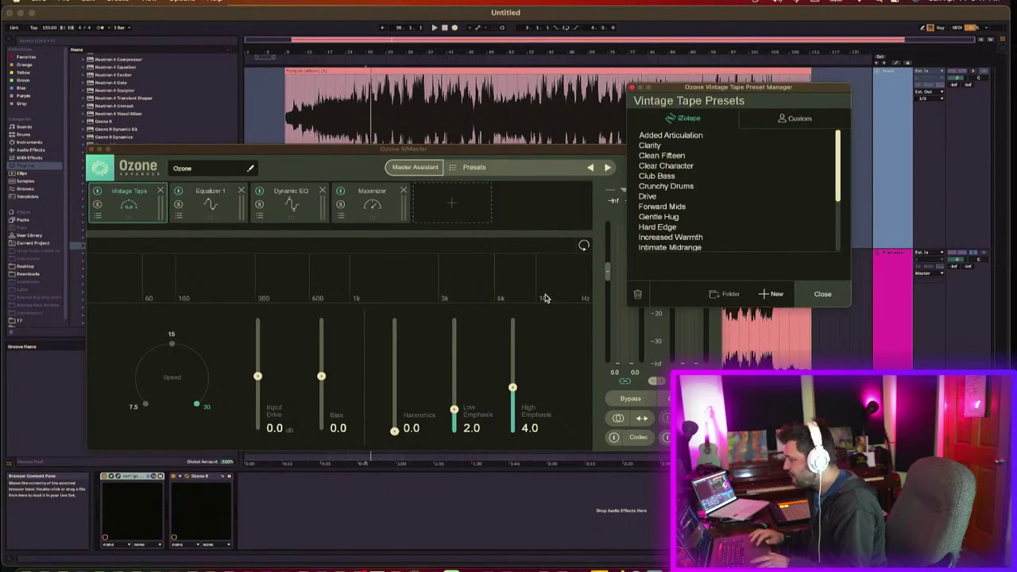
scroll(674, 230, down, 7)
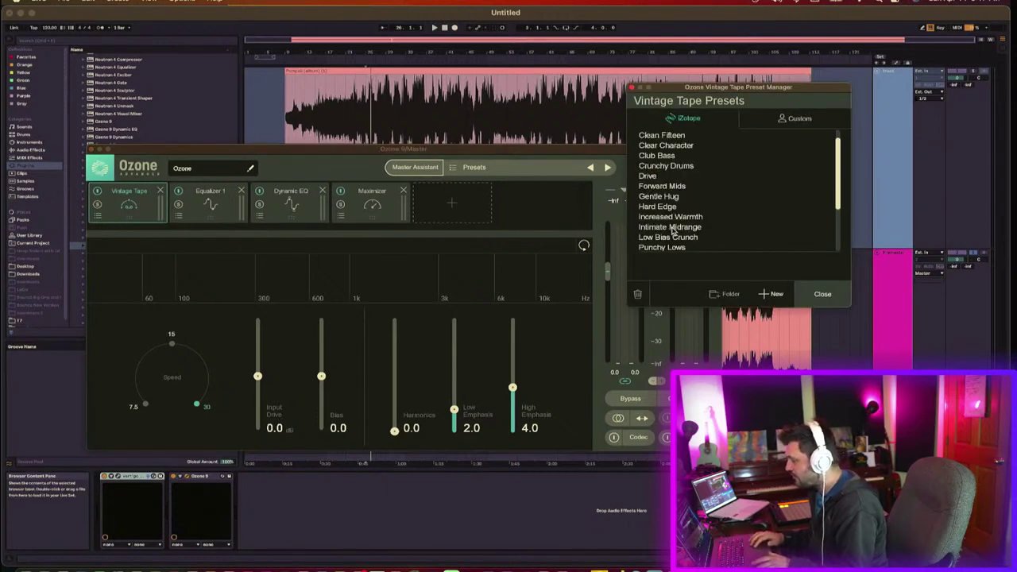
click(671, 216)
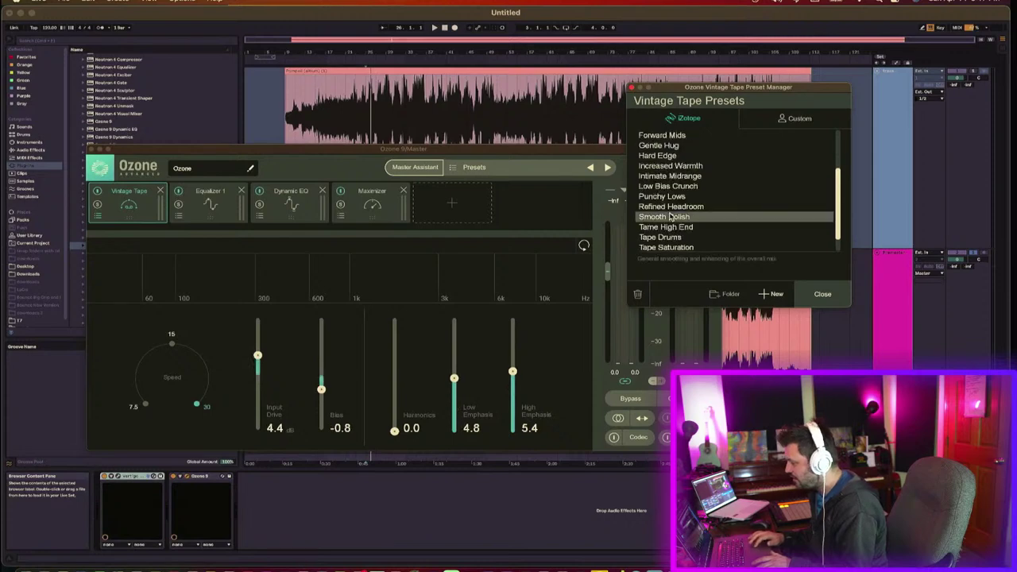
click(823, 294)
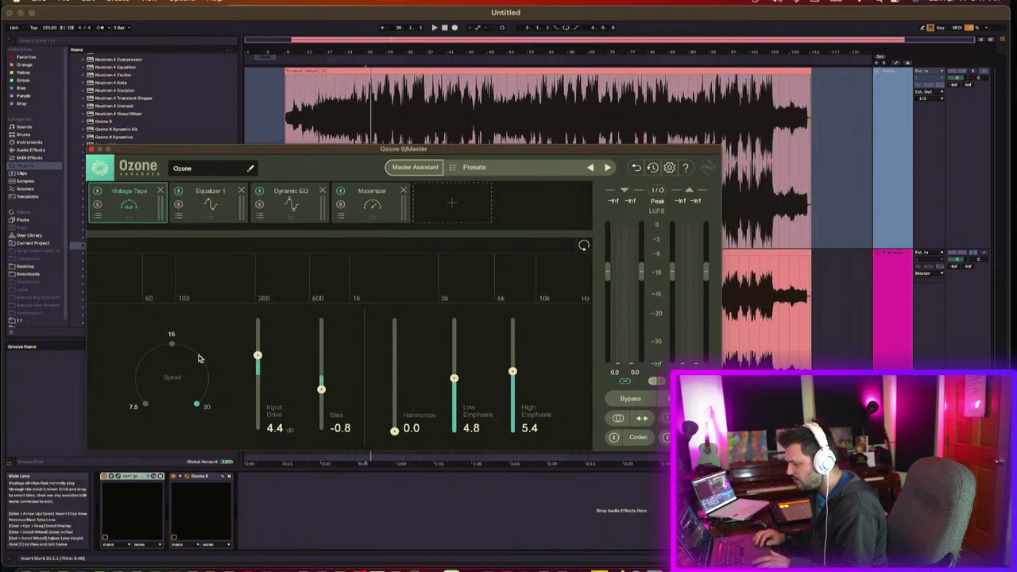
Step: Add an Equalizer 2 module between Equalizer 1 and Dynamic EQ and set its channel mode to Left/Right
click(442, 209)
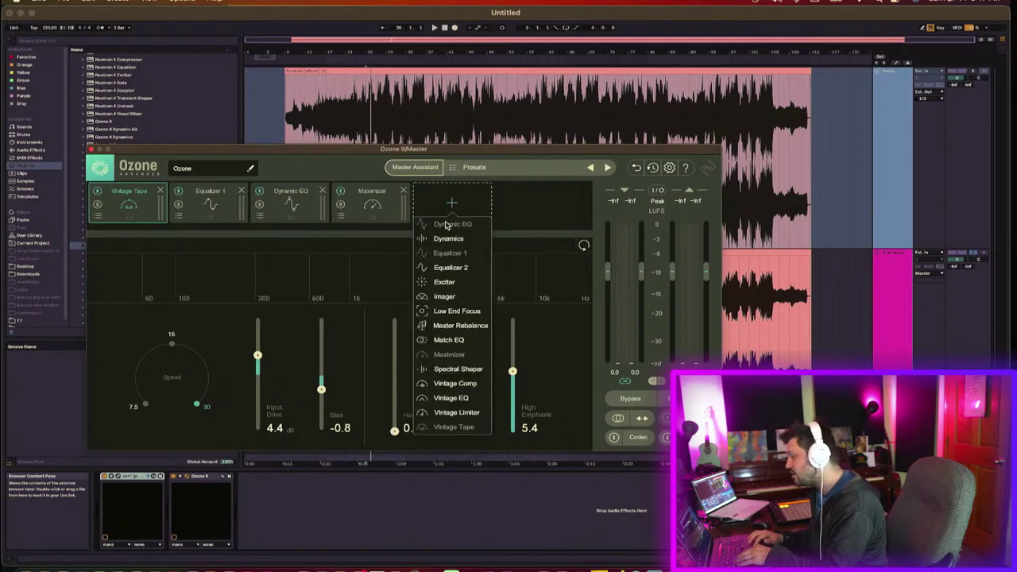
click(450, 268)
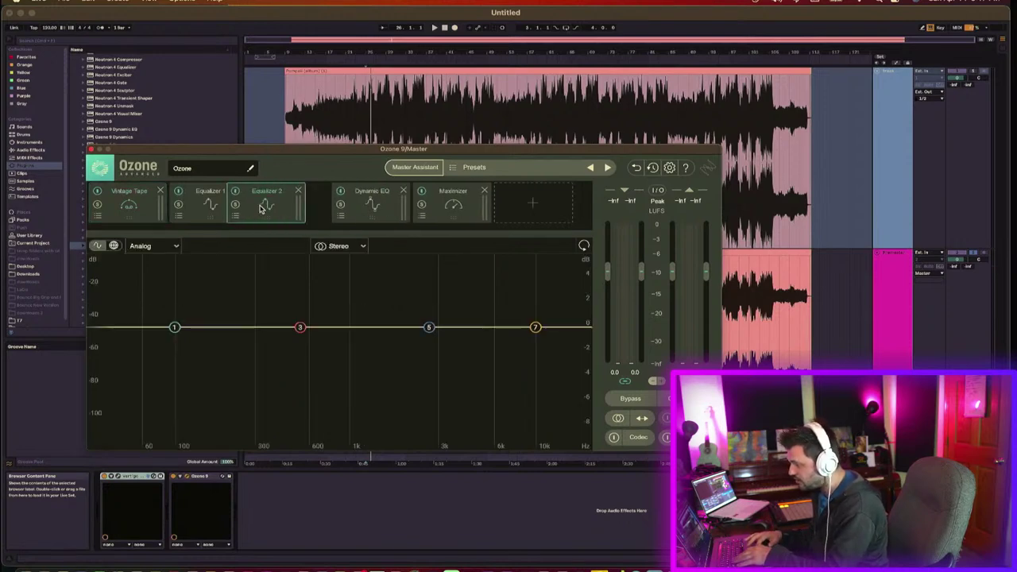
click(358, 247)
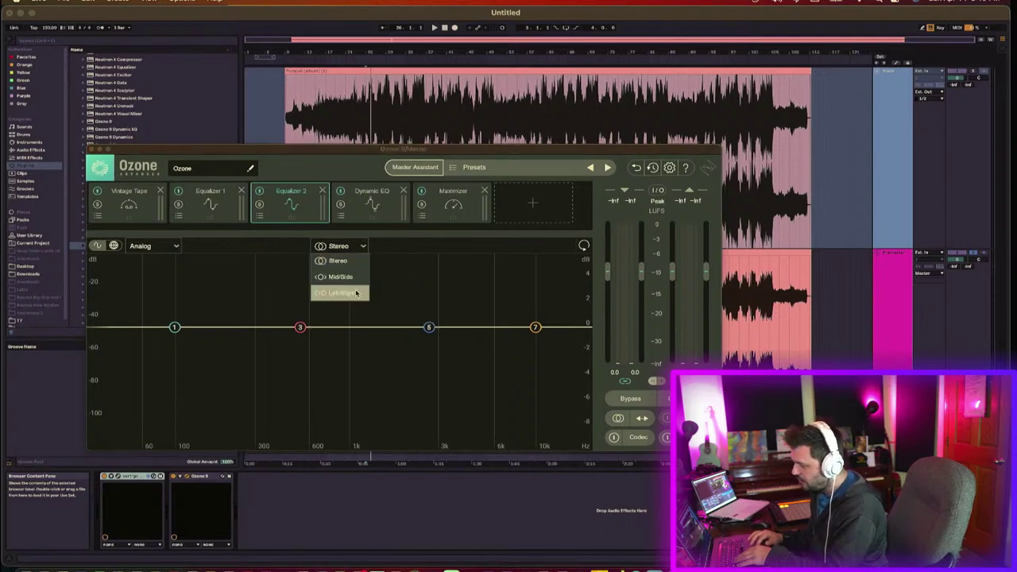
click(355, 293)
Step: Boost Equalizer 2's band 5 to 1.0 dB at 7084 Hz on the left channel and 0.9 dB at 10223 Hz on the right
drag(429, 327, 508, 316)
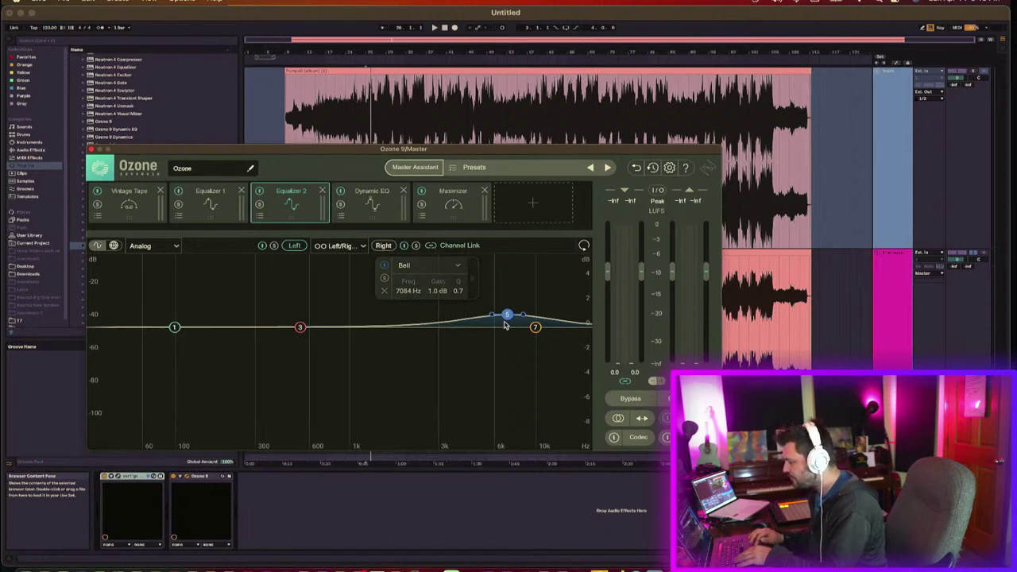
click(382, 245)
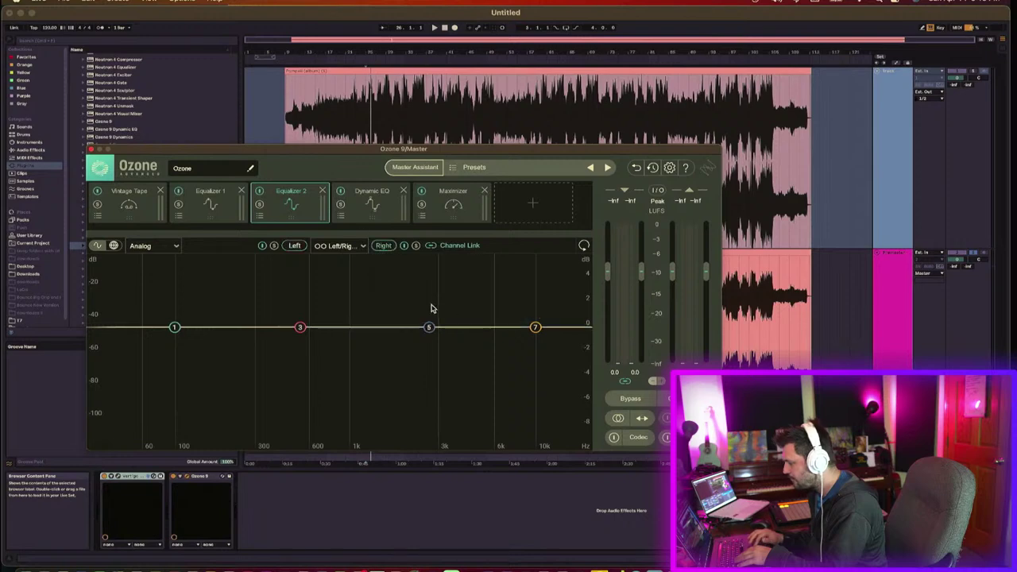
drag(429, 326, 538, 317)
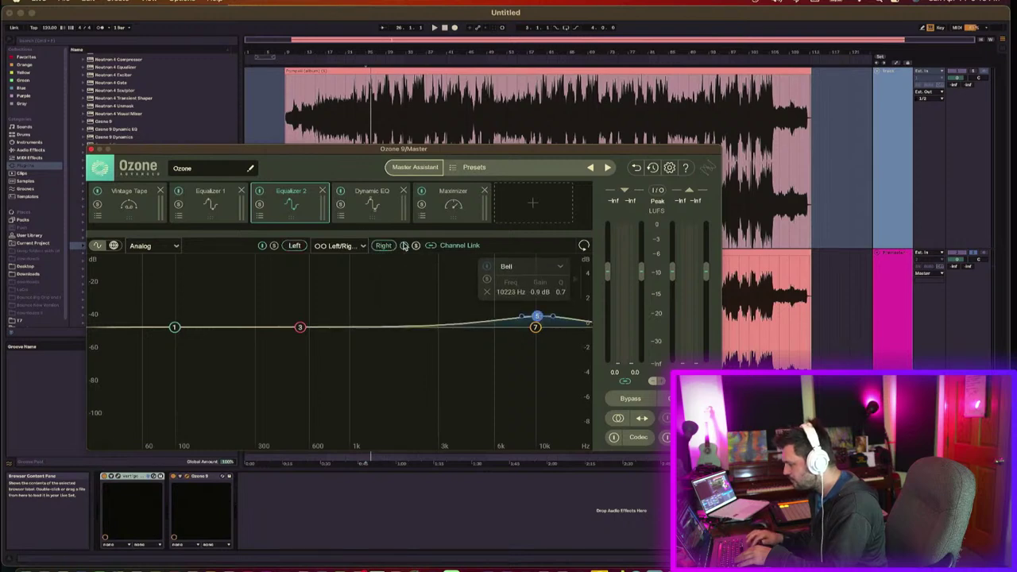
Step: Adjust Equalizer 2's band 5 to 1.1 dB at 5778 Hz on the left channel and 1.1 dB at 9089 Hz on the right
click(294, 246)
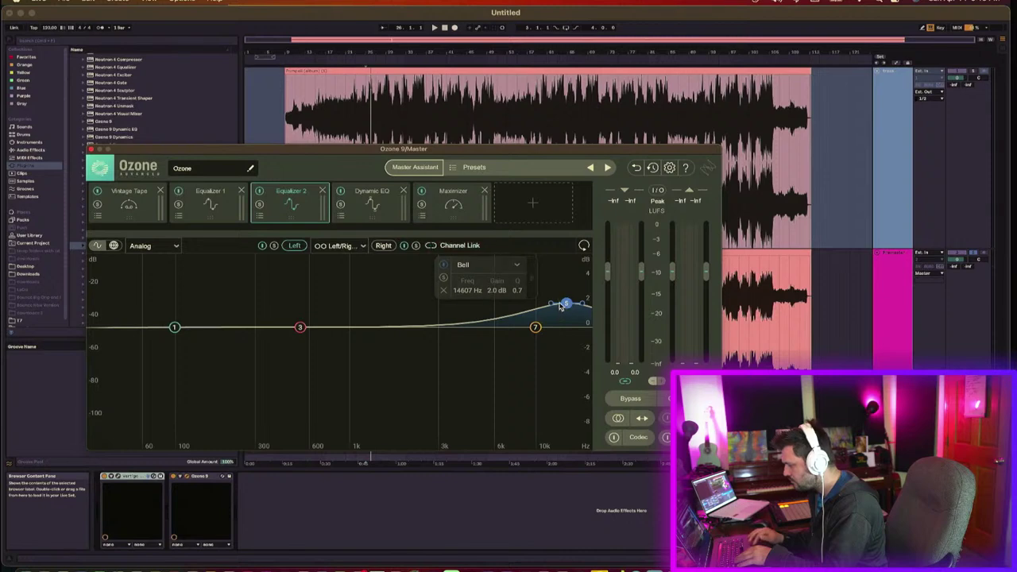
drag(561, 307, 533, 319)
click(383, 245)
click(294, 246)
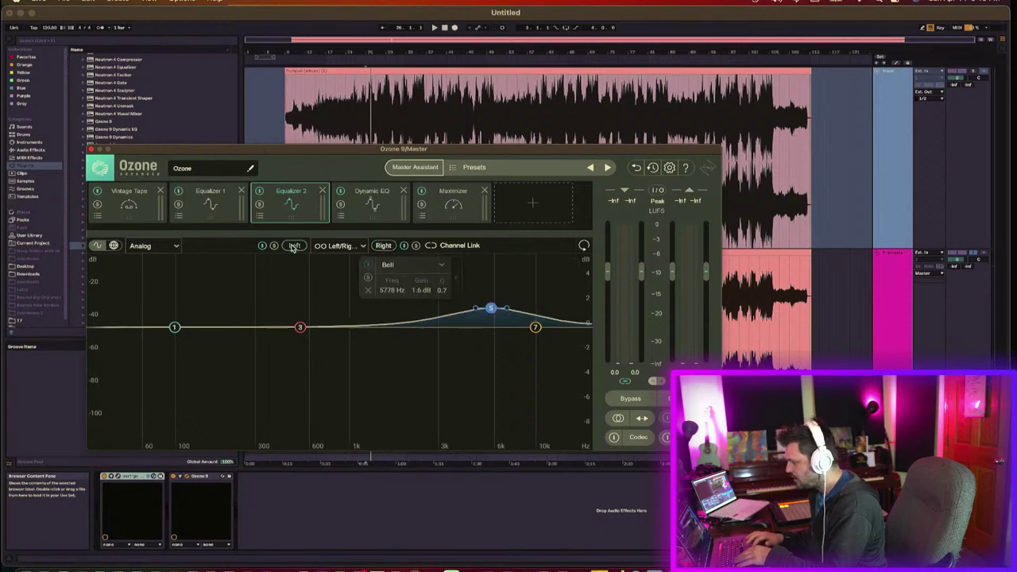
drag(492, 315, 492, 320)
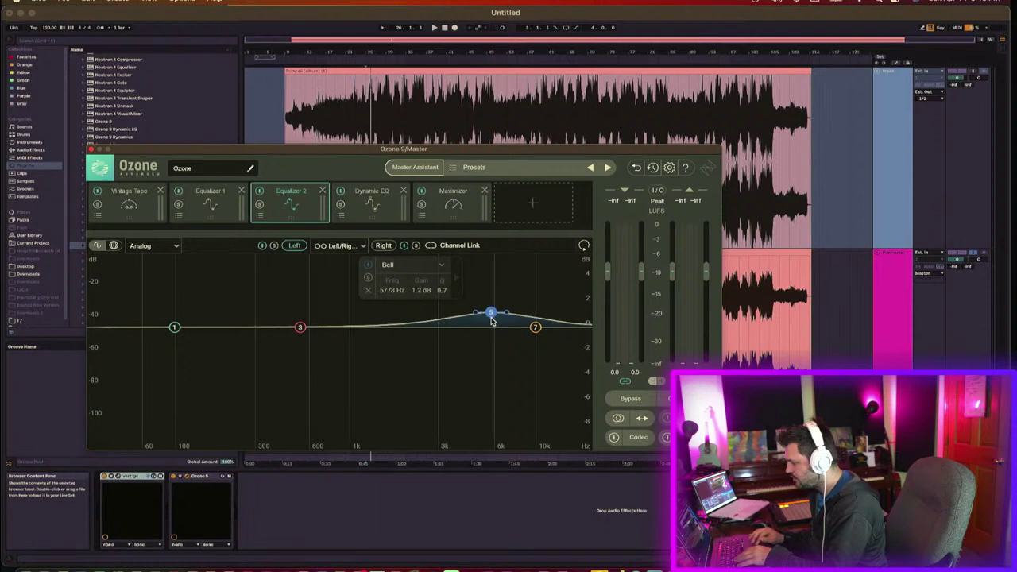
click(384, 246)
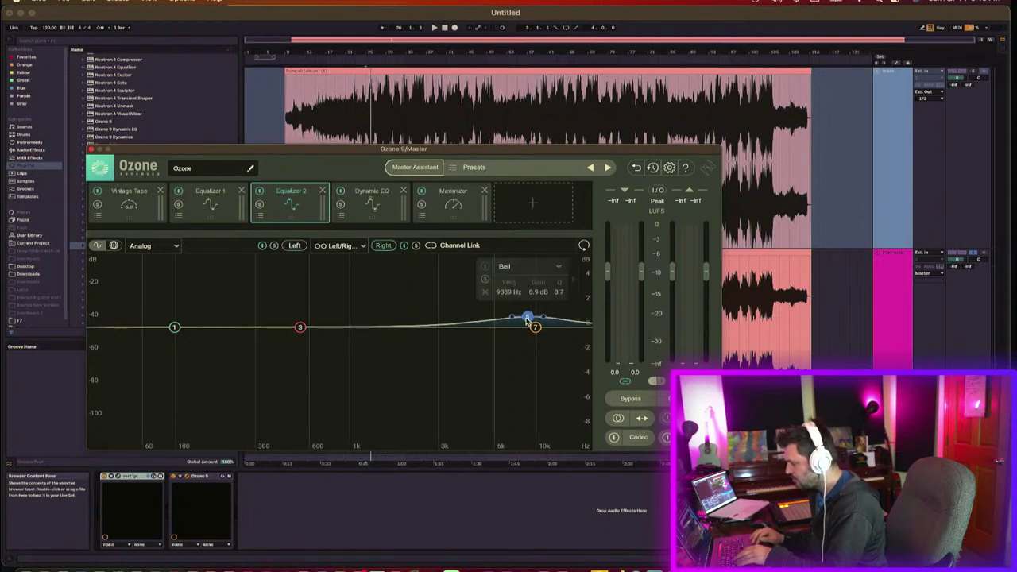
drag(527, 320, 527, 317)
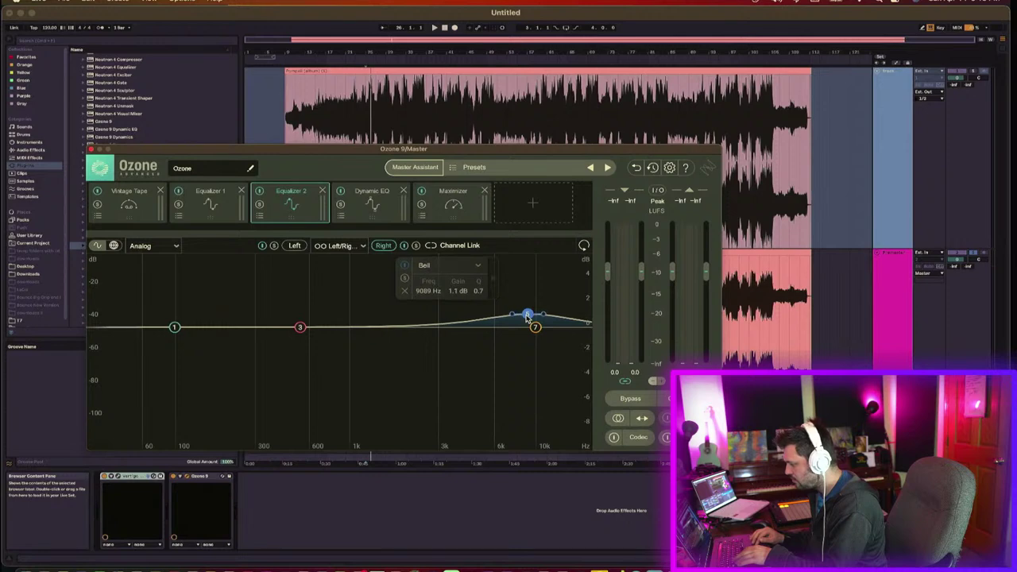
click(289, 246)
Step: Play the song and compare the master with Equalizer 2 bypassed and enabled
key(space)
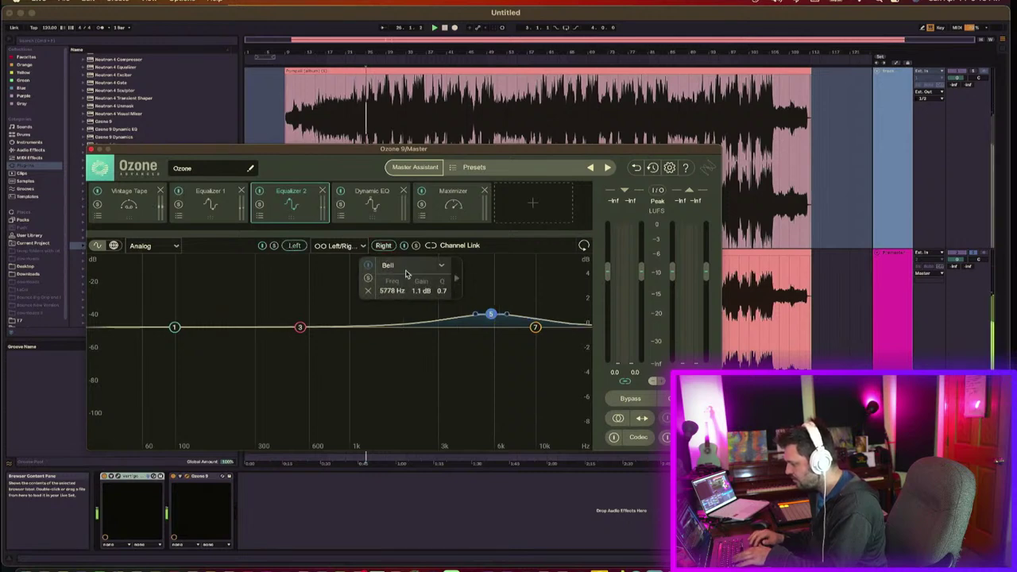
click(258, 191)
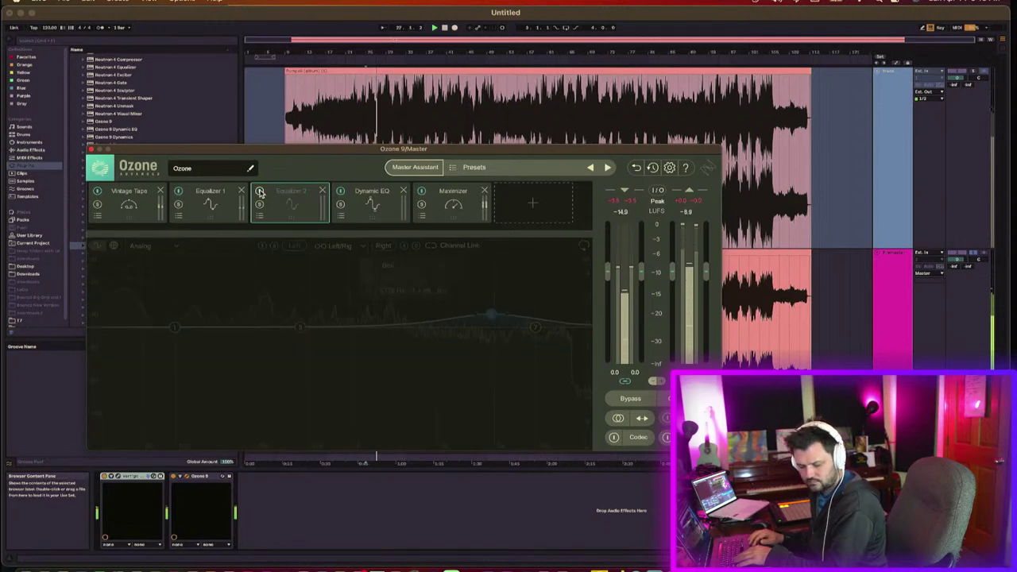
click(259, 191)
click(259, 192)
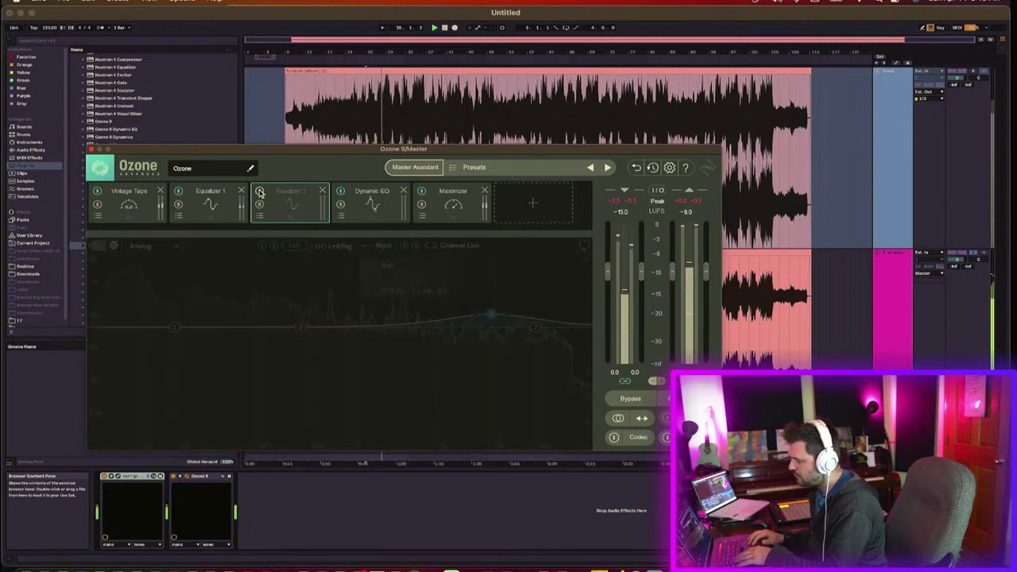
click(259, 191)
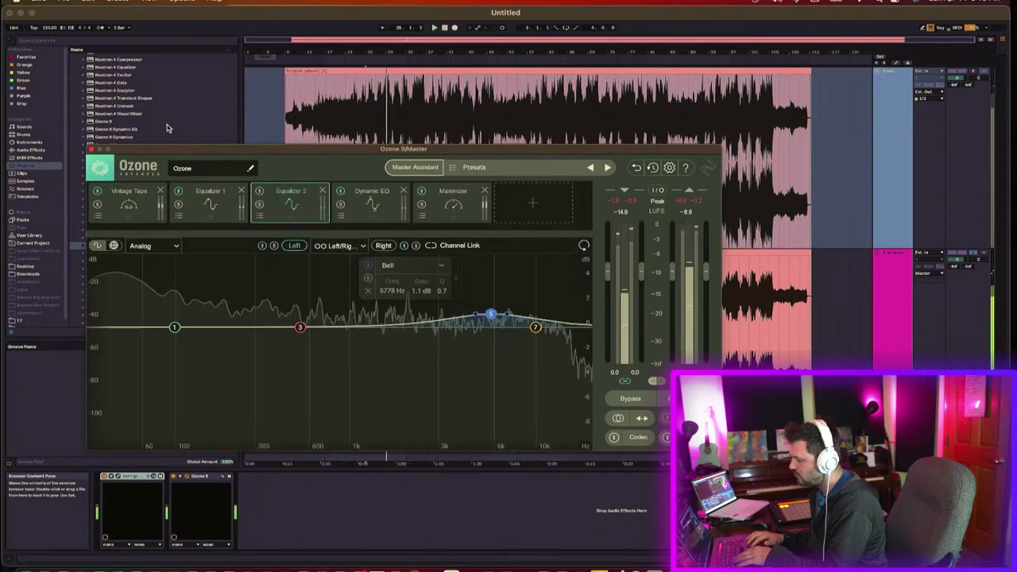
key(space)
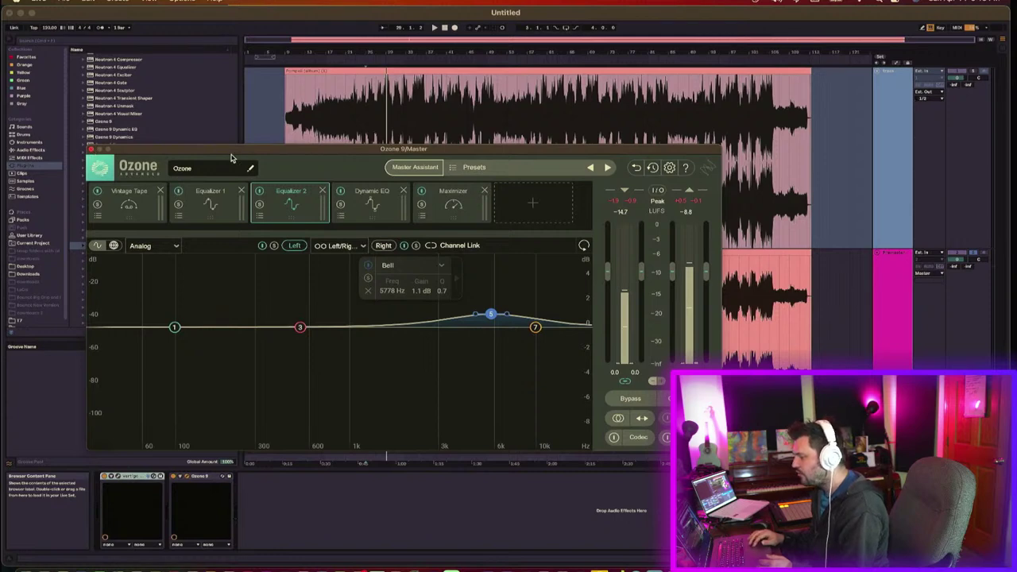
Step: Bypass the Equalizer 1 module in the Ozone 9 chain
drag(222, 157, 321, 155)
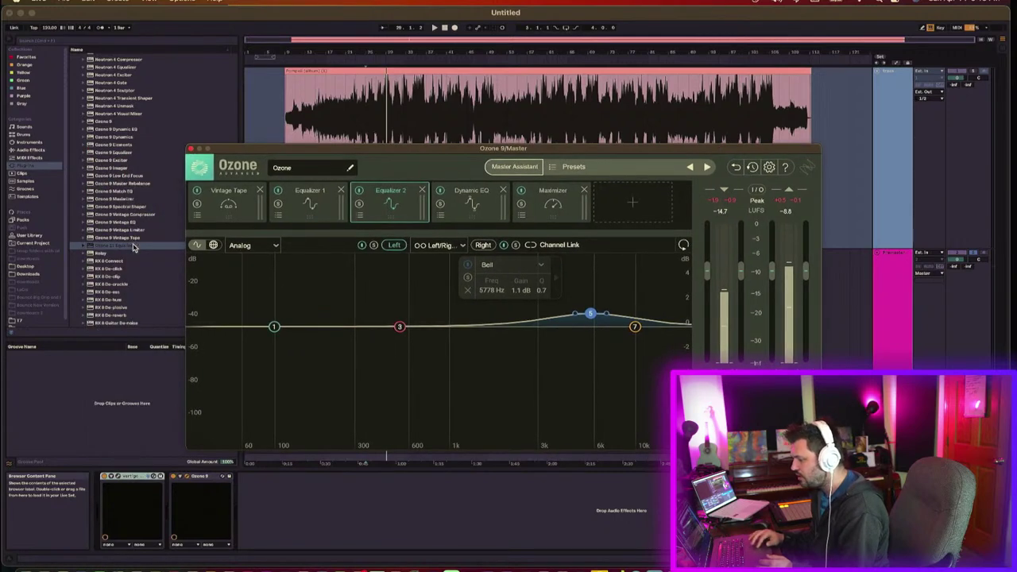
click(295, 208)
click(279, 191)
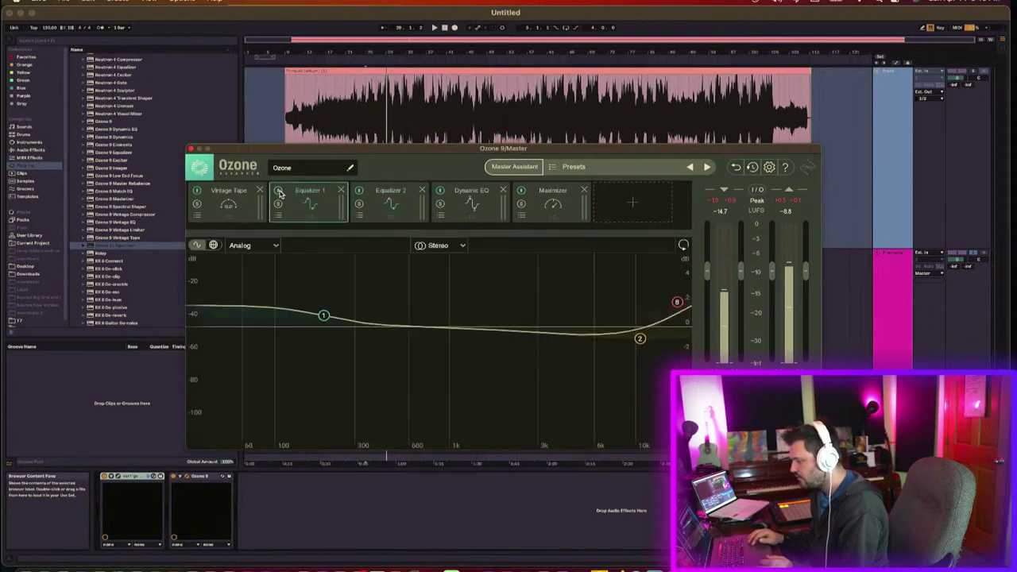
click(279, 193)
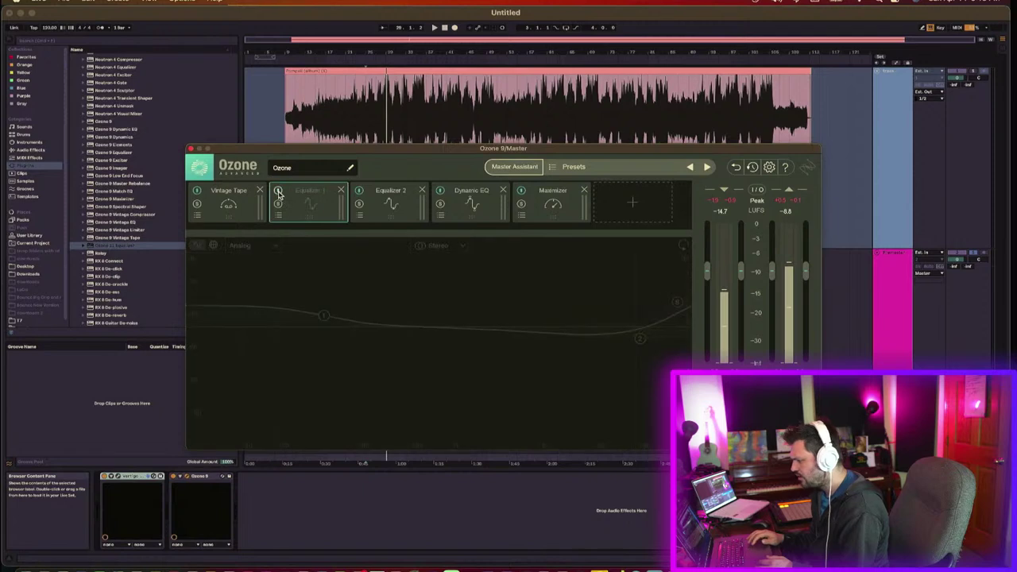
Step: Insert Ozone 11 Equalizer between VSM-3 and Ozone 9 on the Master and close the Ozone 9 window
click(120, 247)
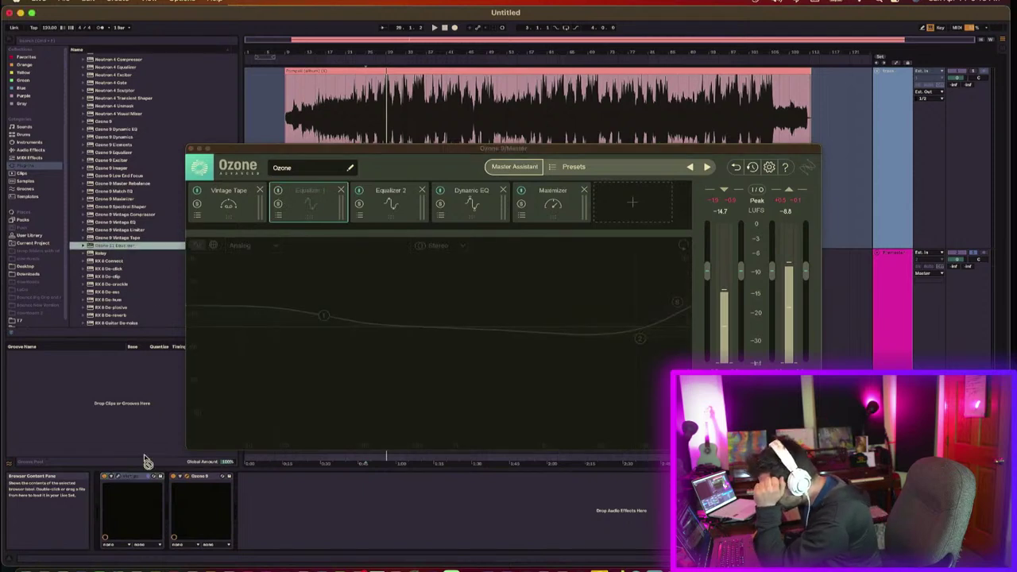
drag(144, 458, 167, 489)
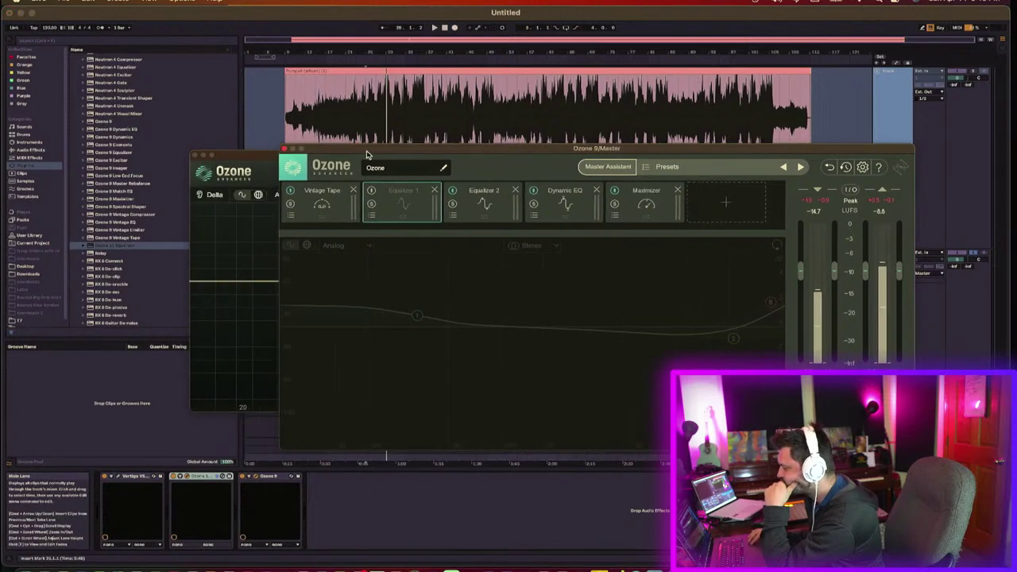
click(282, 149)
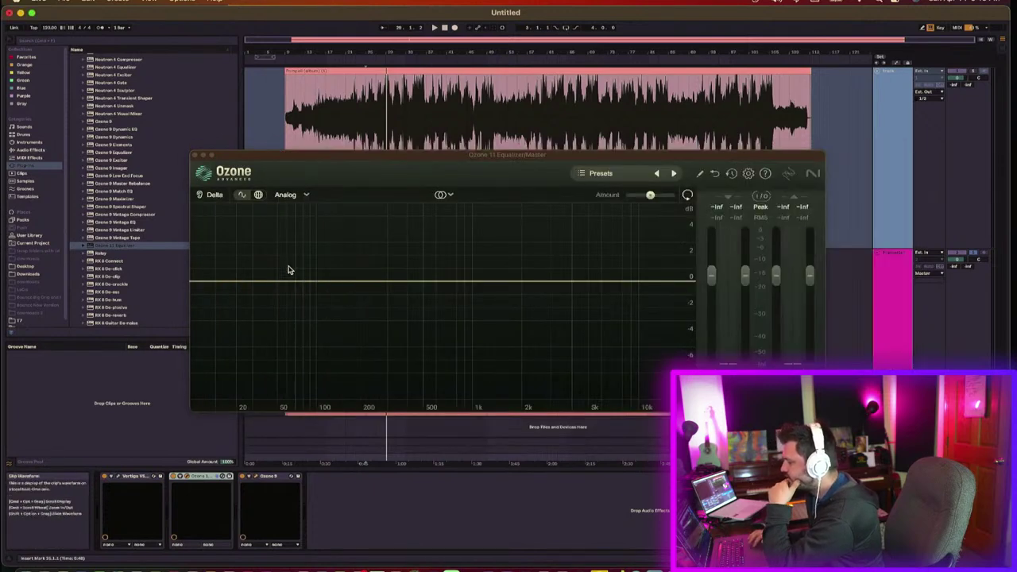
Step: During playback, set the Ozone 11 Equalizer to Mid/Side and add a 1.6 dB bell boost at 56 Hz on the mid channel
key(space)
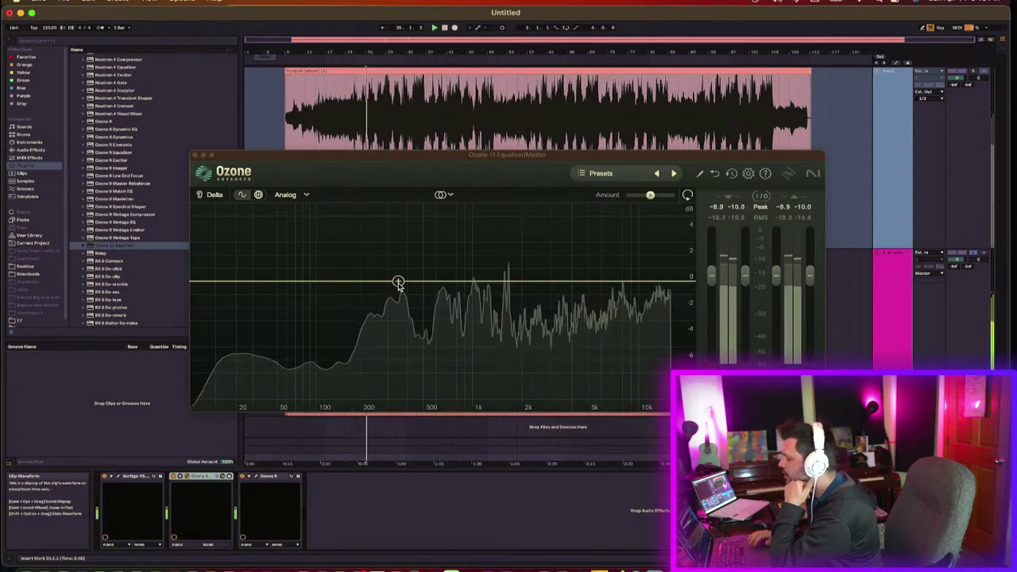
click(444, 195)
click(454, 235)
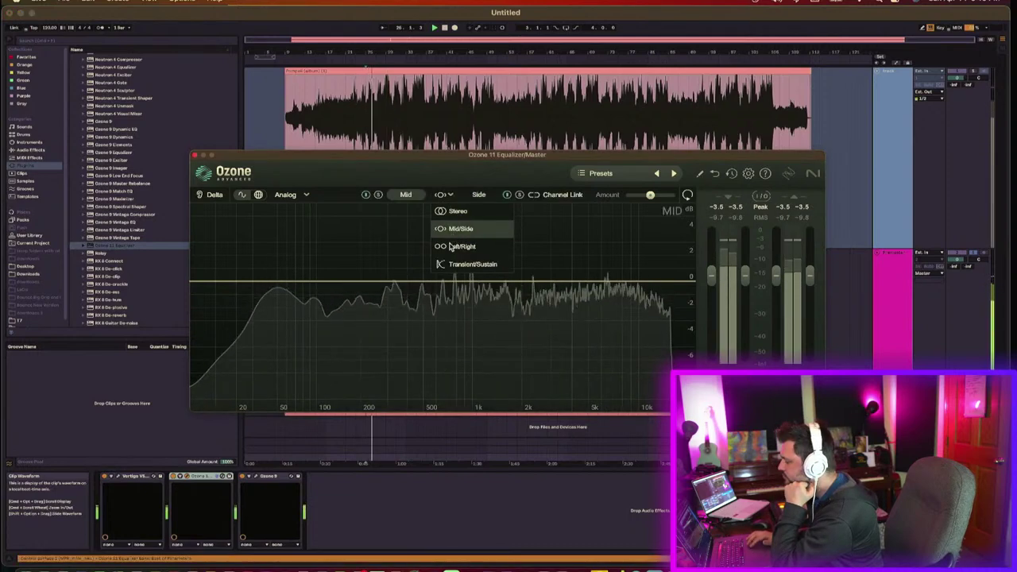
double_click(432, 279)
drag(431, 279, 281, 262)
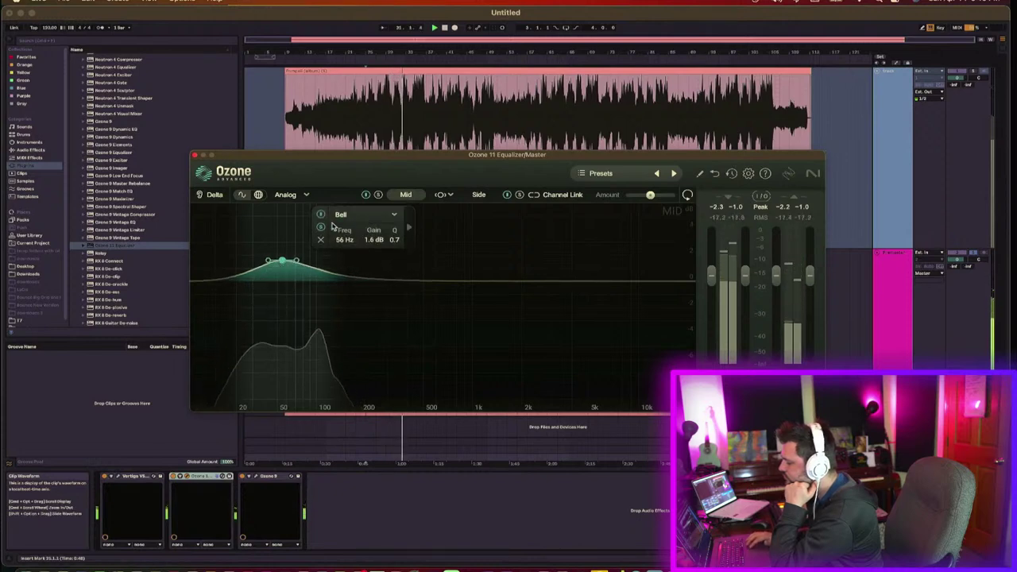
click(282, 262)
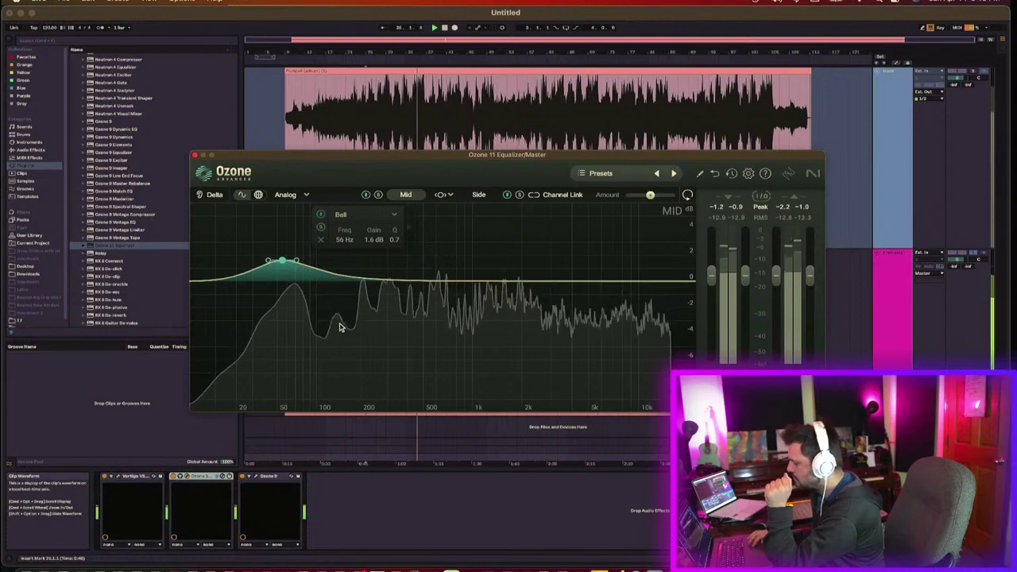
Step: Add a narrow bell cut just below 200 Hz on the mid channel
drag(344, 277, 348, 299)
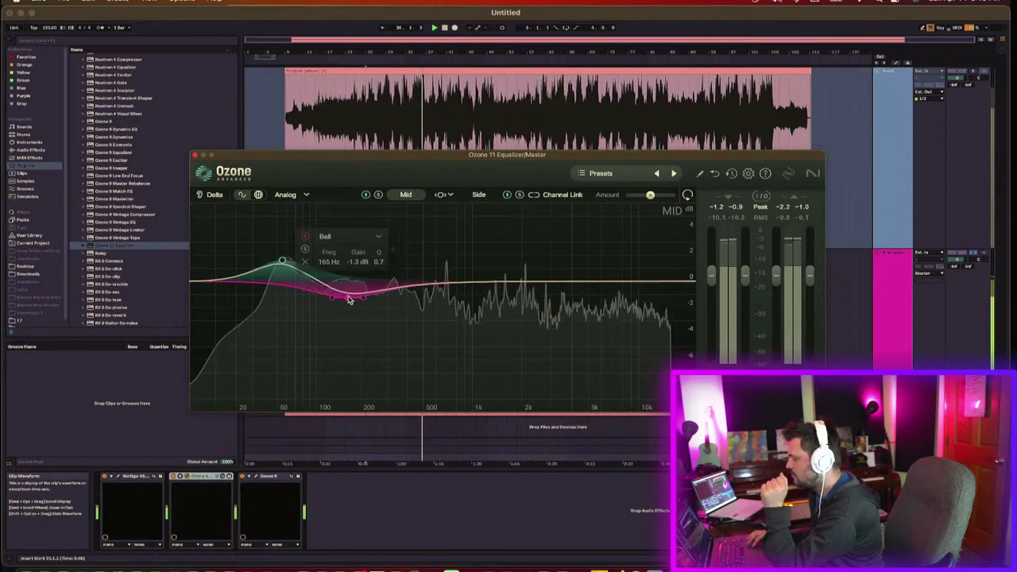
scroll(366, 299, down, 2)
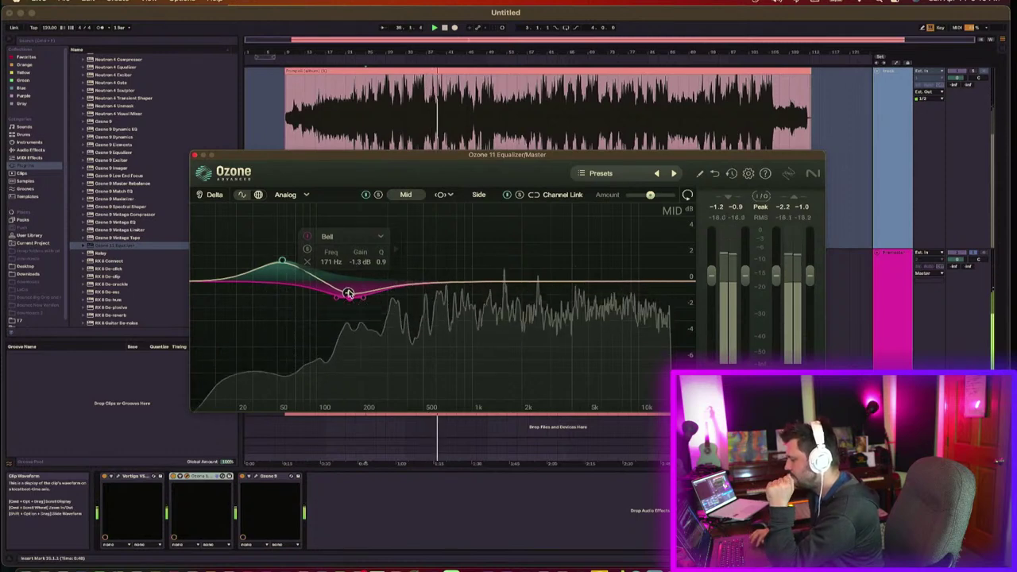
drag(350, 297, 354, 291)
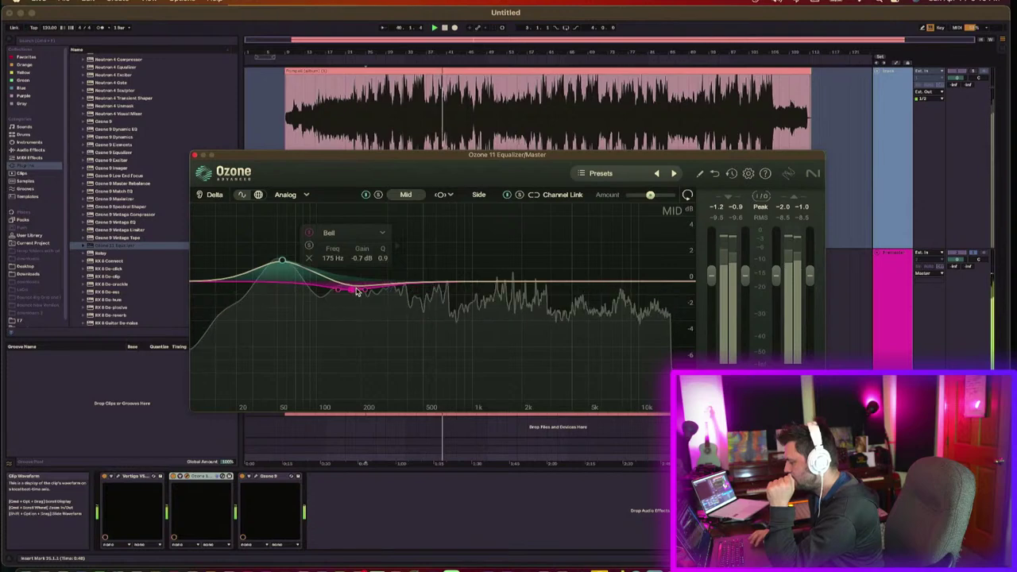
mouse_move(366, 292)
mouse_down()
mouse_move(376, 294)
mouse_move(367, 307)
mouse_up()
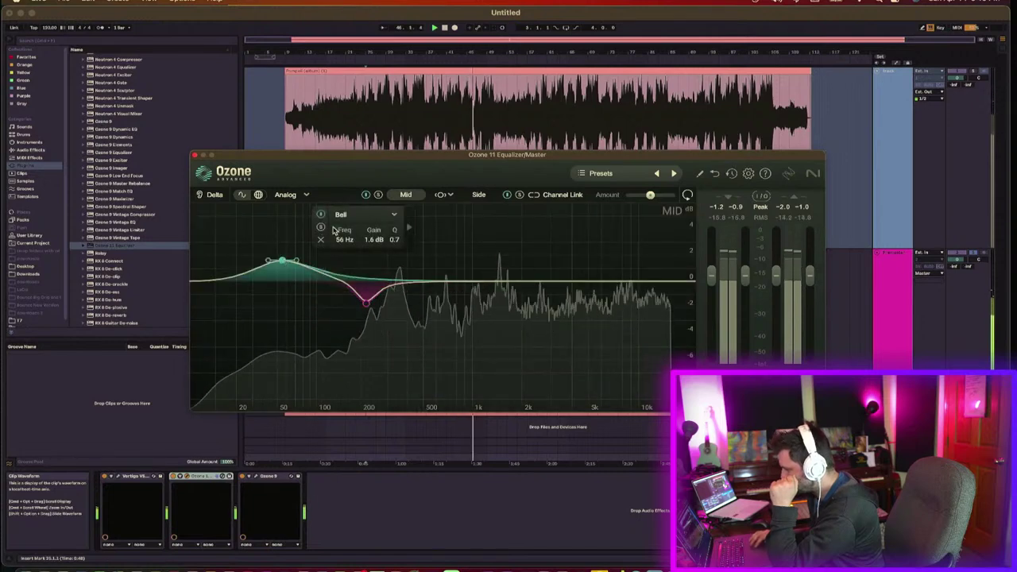
Step: Change the mid channel's lowest band to a Low Shelf boosting 1.3 dB at 118 Hz
click(349, 214)
click(358, 232)
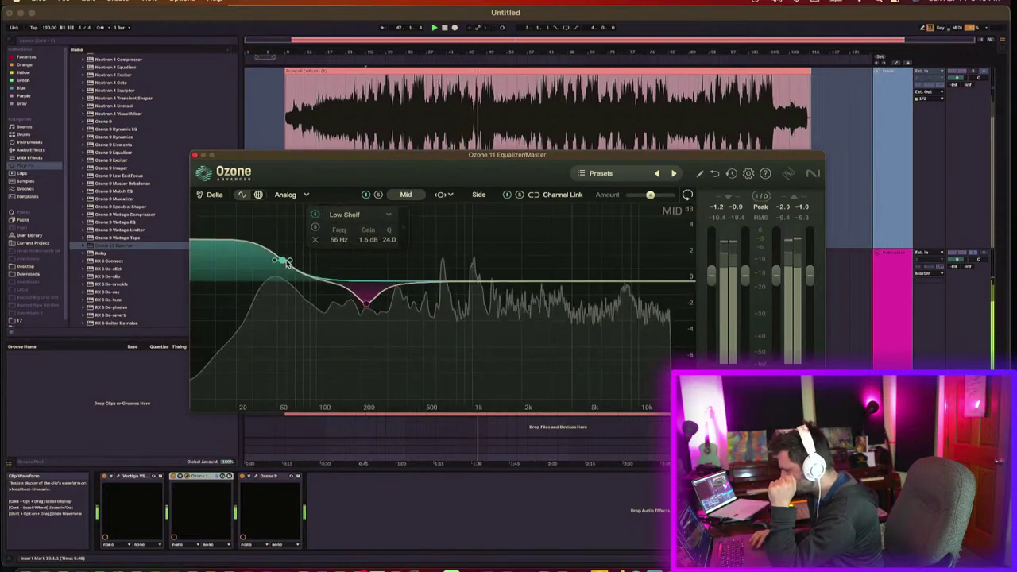
drag(287, 263, 329, 267)
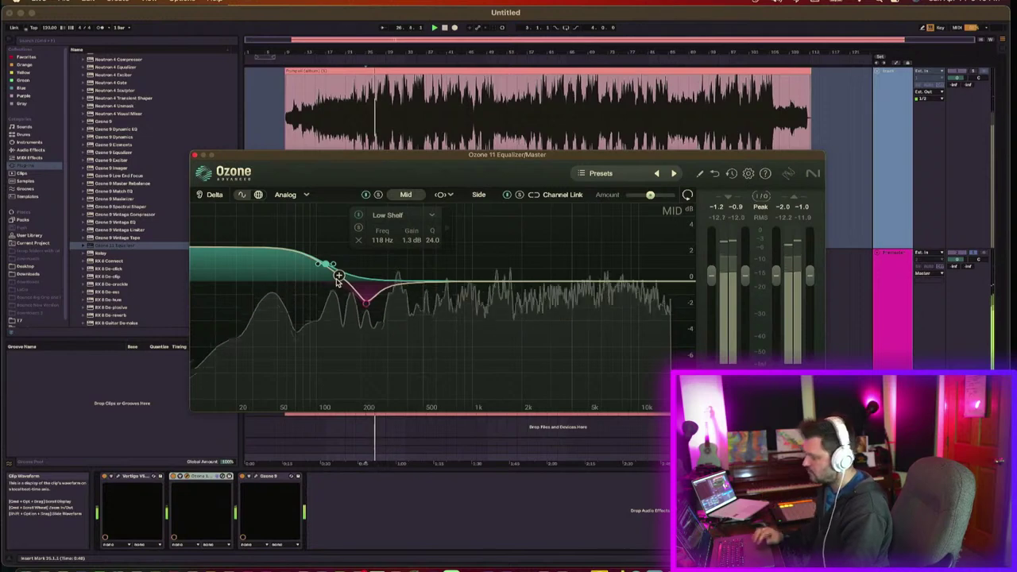
Step: Add a bell band to the mid channel boosting 1.2 dB at 1982 Hz
click(487, 230)
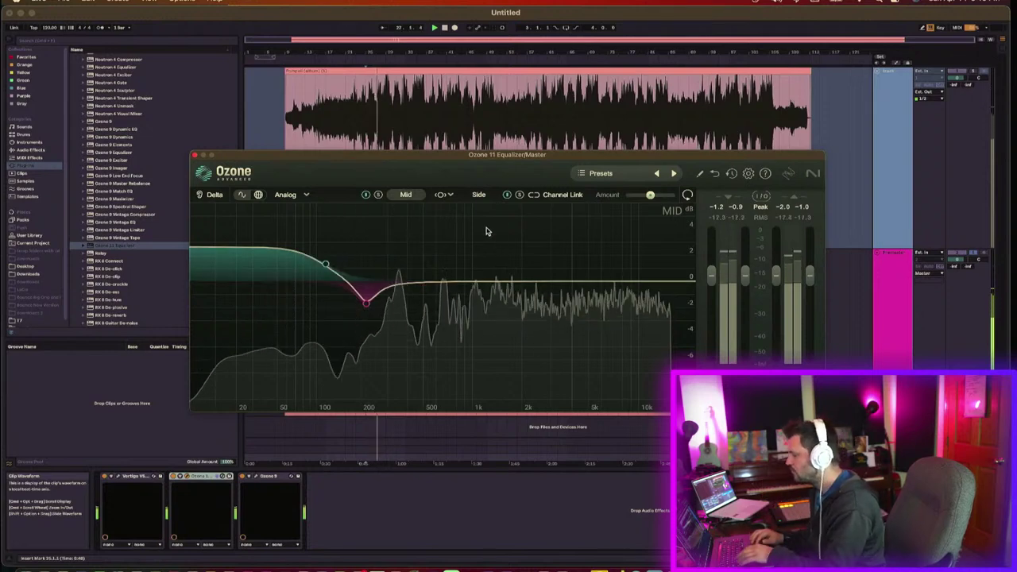
click(426, 285)
drag(426, 285, 521, 270)
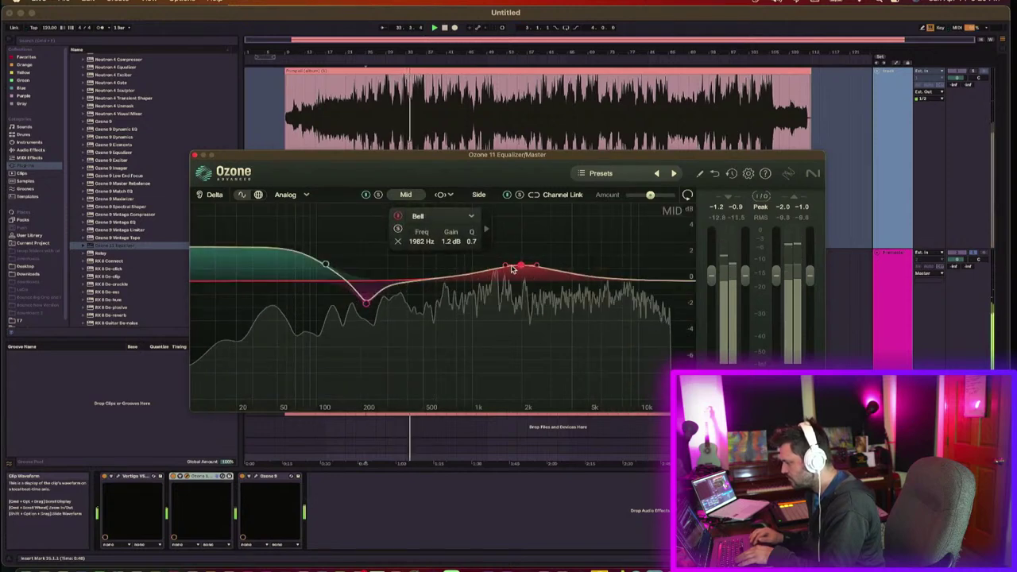
Step: Add a High Shelf band to the mid channel boosting 0.5 dB at 1034 Hz
click(480, 272)
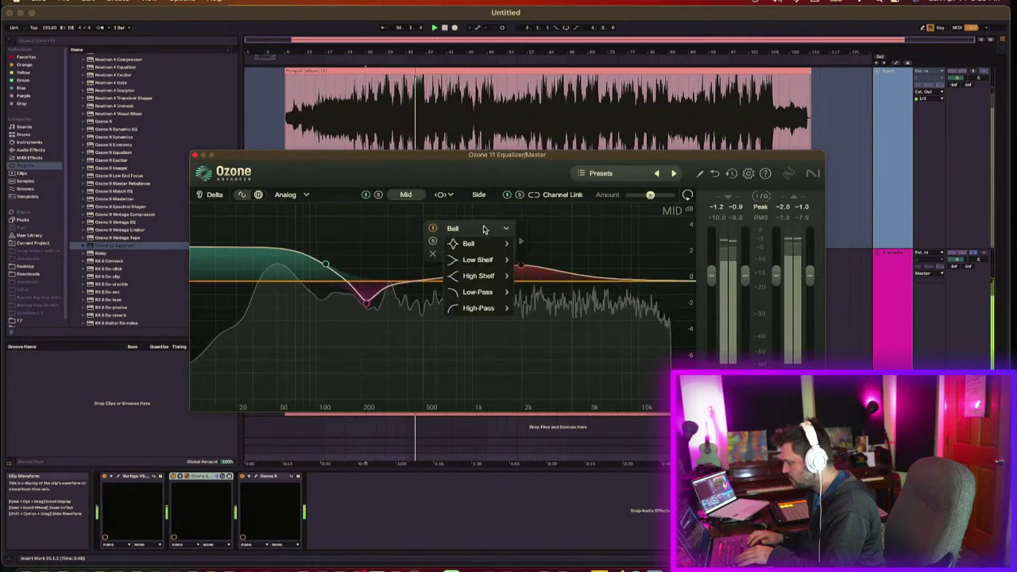
click(485, 276)
drag(479, 277, 479, 276)
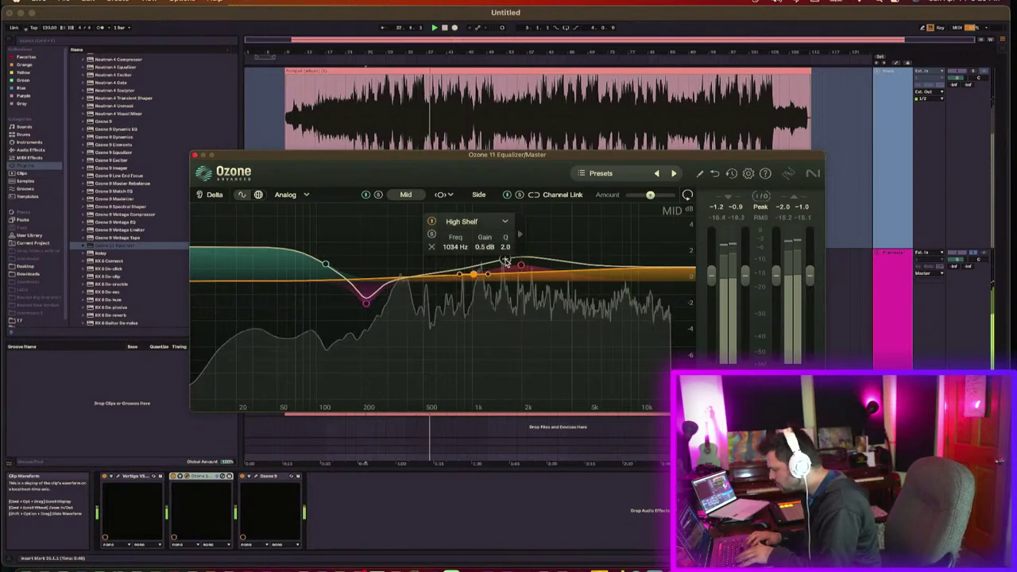
Step: Add a High Shelf band to the side channel with a slight boost from around 100 Hz upward
click(479, 194)
click(452, 282)
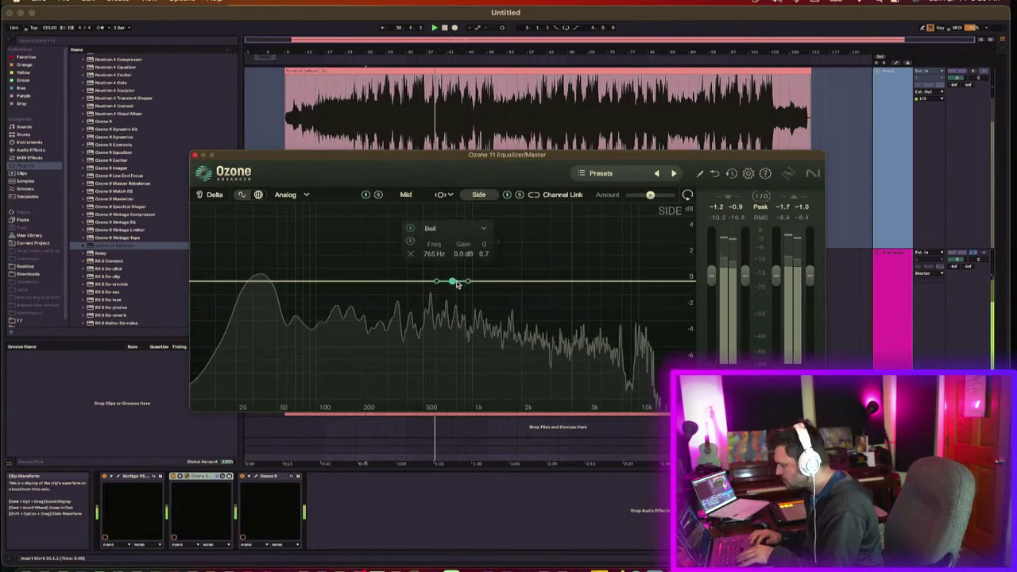
click(455, 229)
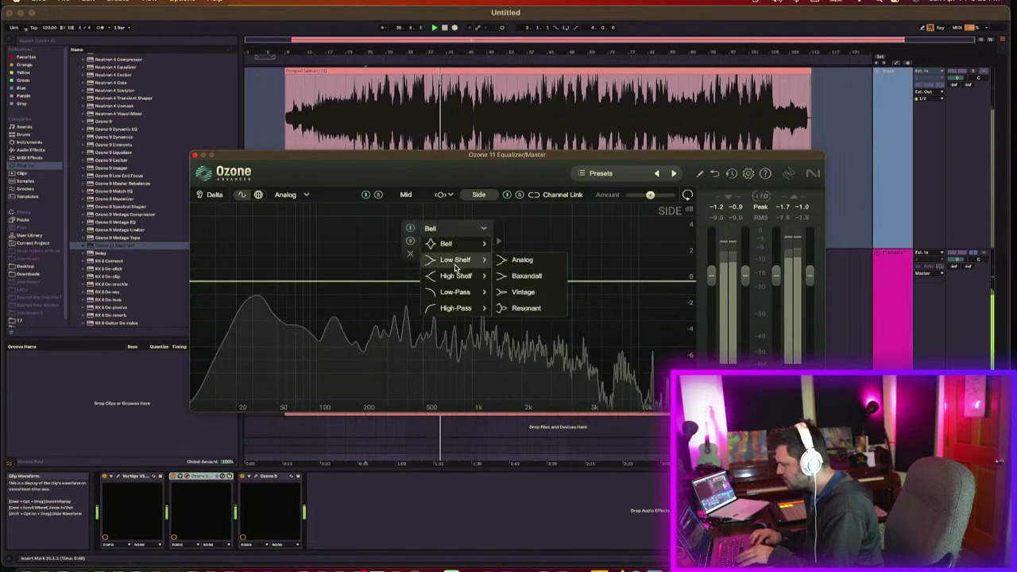
click(447, 273)
drag(452, 282, 322, 271)
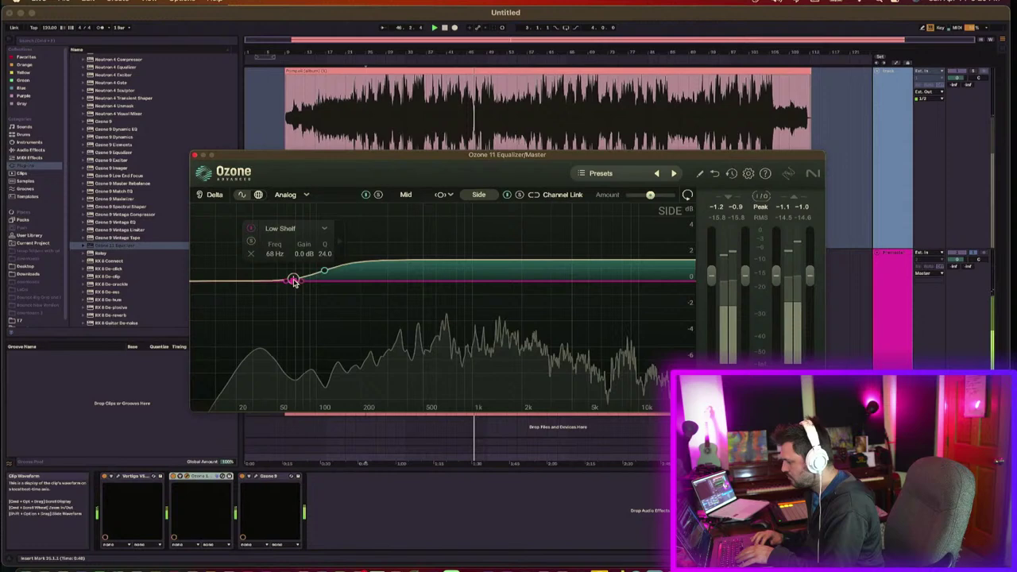
Step: Add a Low Shelf band to the side channel cutting 4.1 dB at 77 Hz
click(284, 228)
click(289, 228)
drag(296, 280, 304, 340)
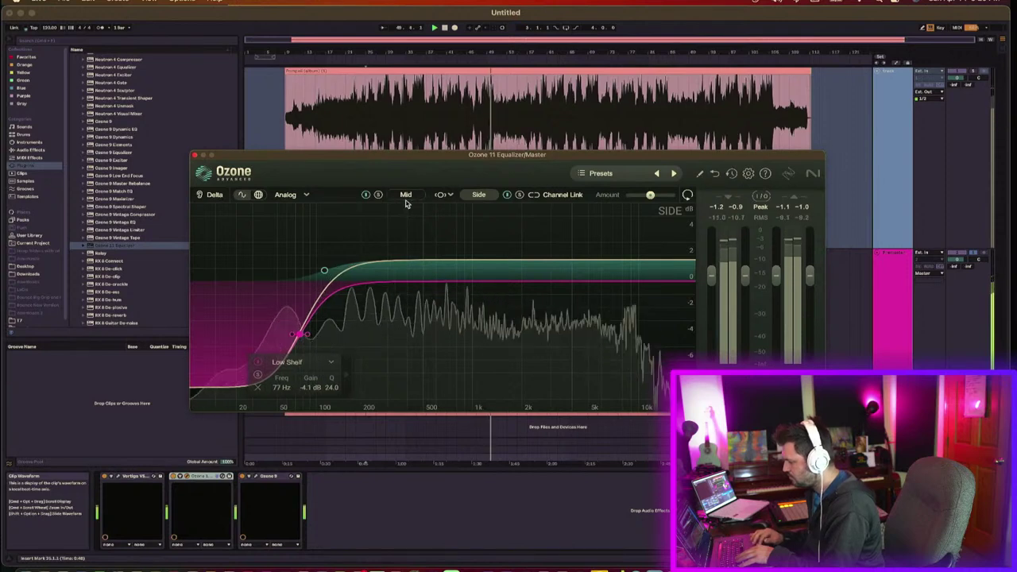
Step: Compare the track with the Equalizer bypassed and enabled, restarting playback from the insert marker
click(727, 397)
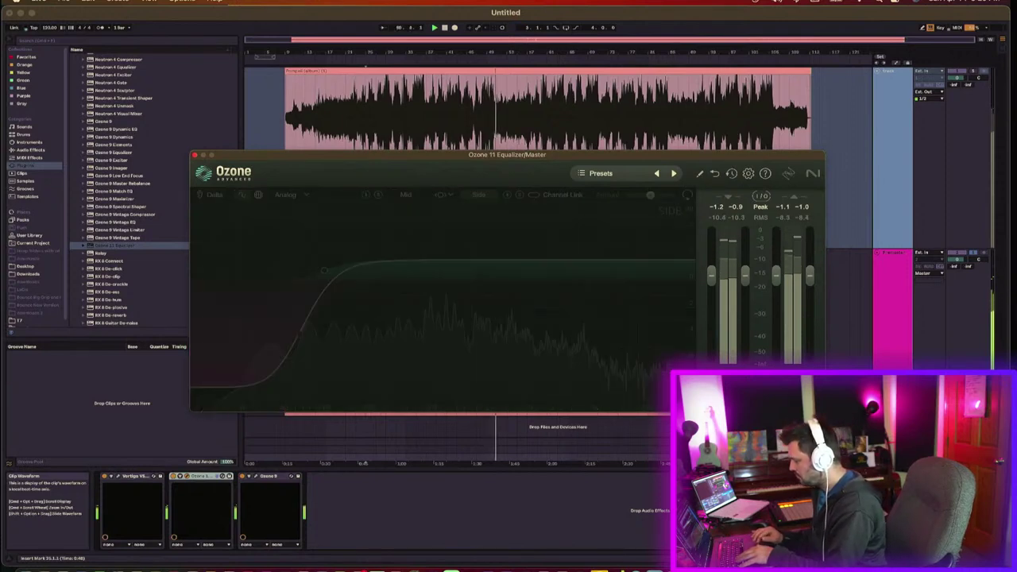
key(space)
key(space)
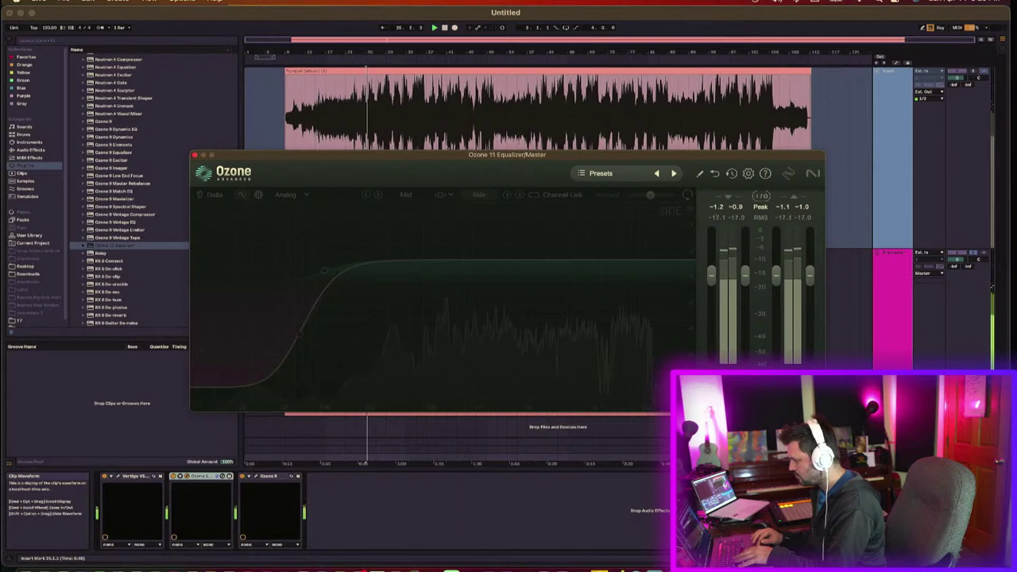
click(727, 398)
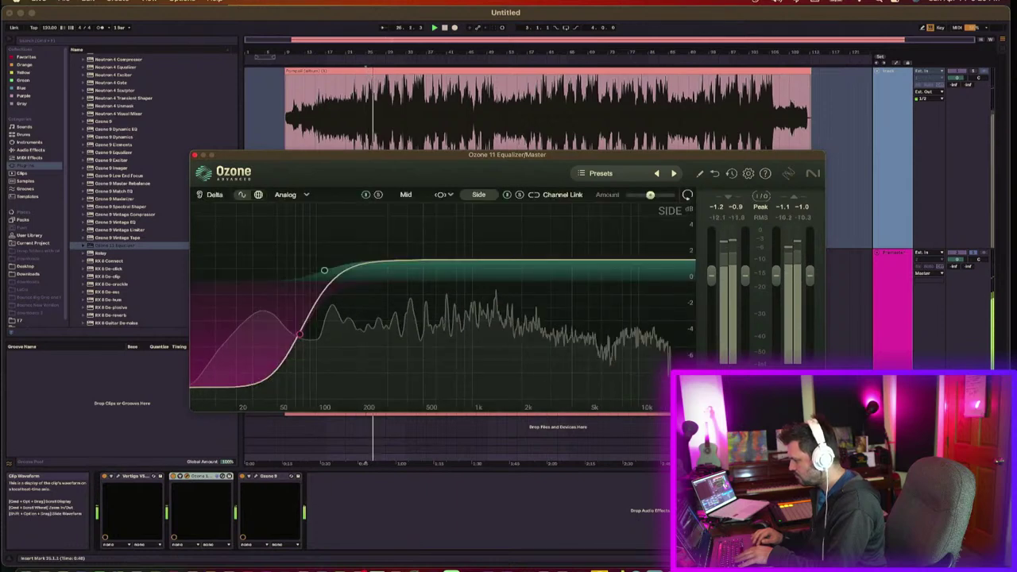
click(727, 398)
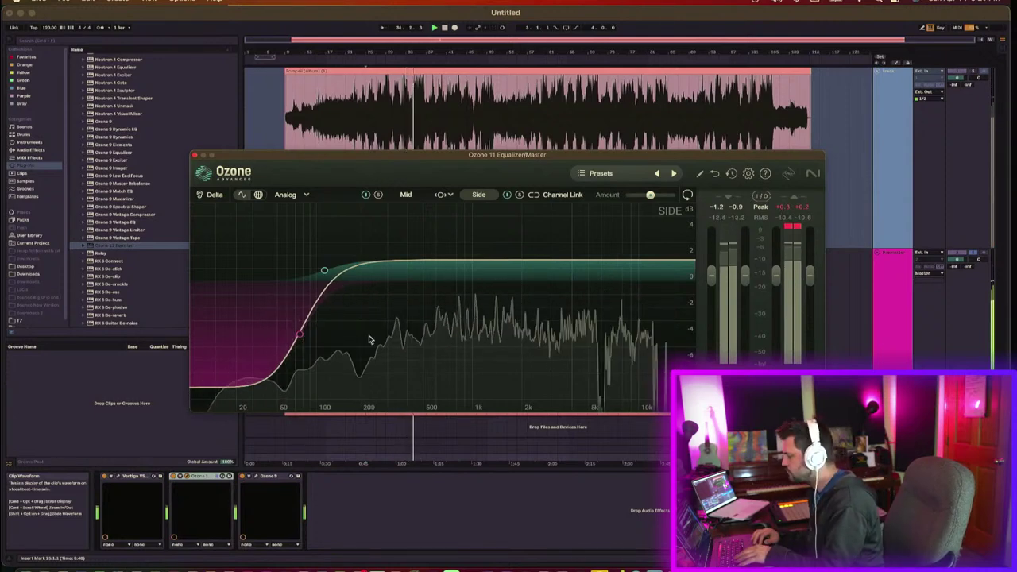
Step: Deepen the side channel's Low Shelf cut at a slightly lower frequency and reduce the equalizer's output level
drag(300, 340, 290, 370)
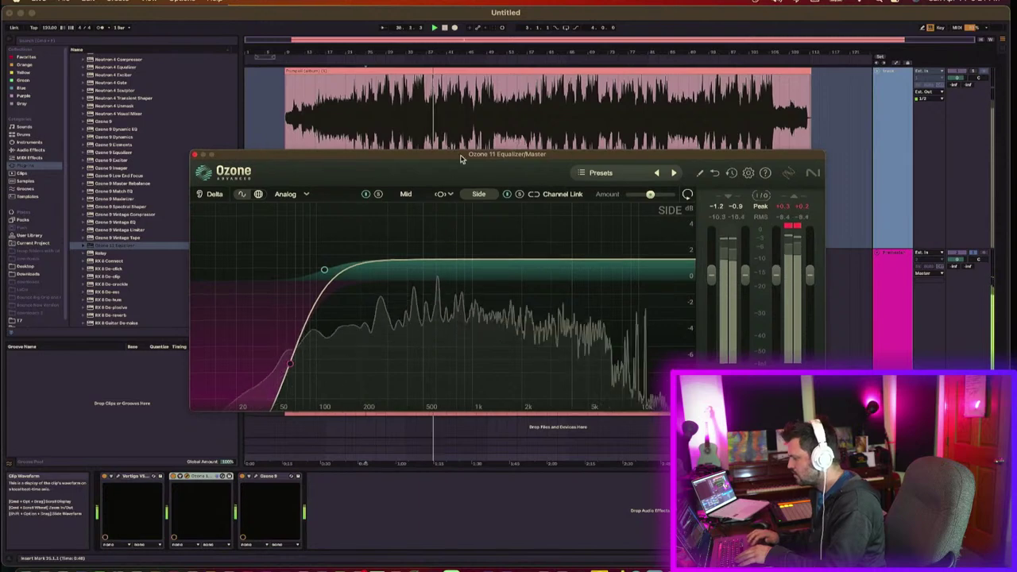
drag(463, 156, 510, 173)
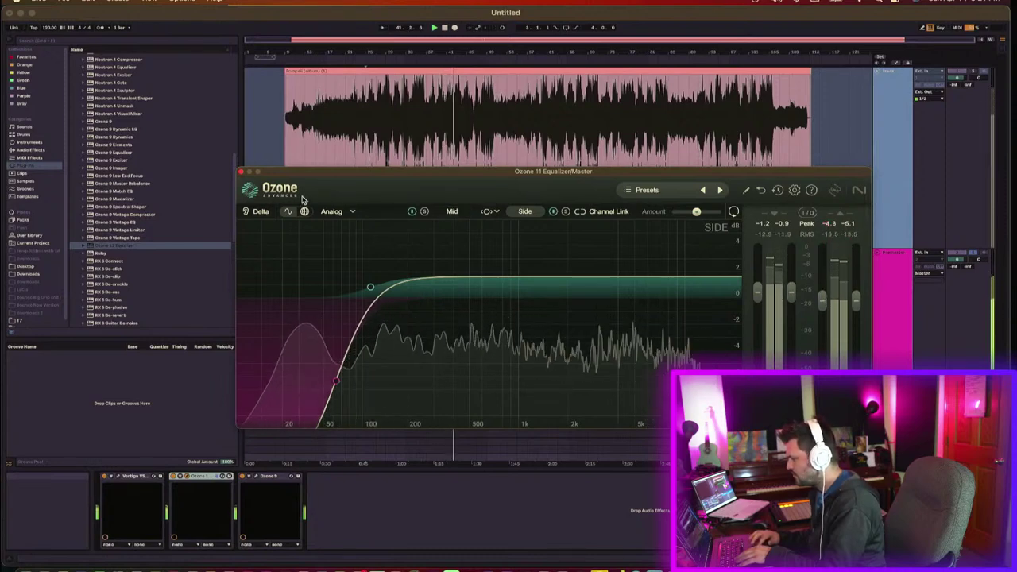
click(241, 171)
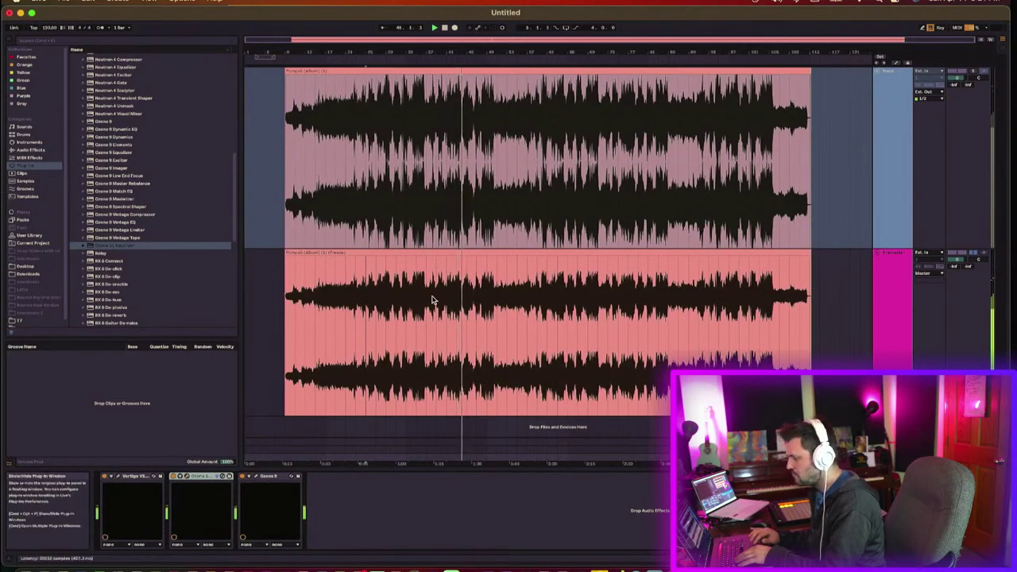
Step: Set the threshold of the Maximizer in Ozone 9 on the Master to -5.8 dB
click(253, 476)
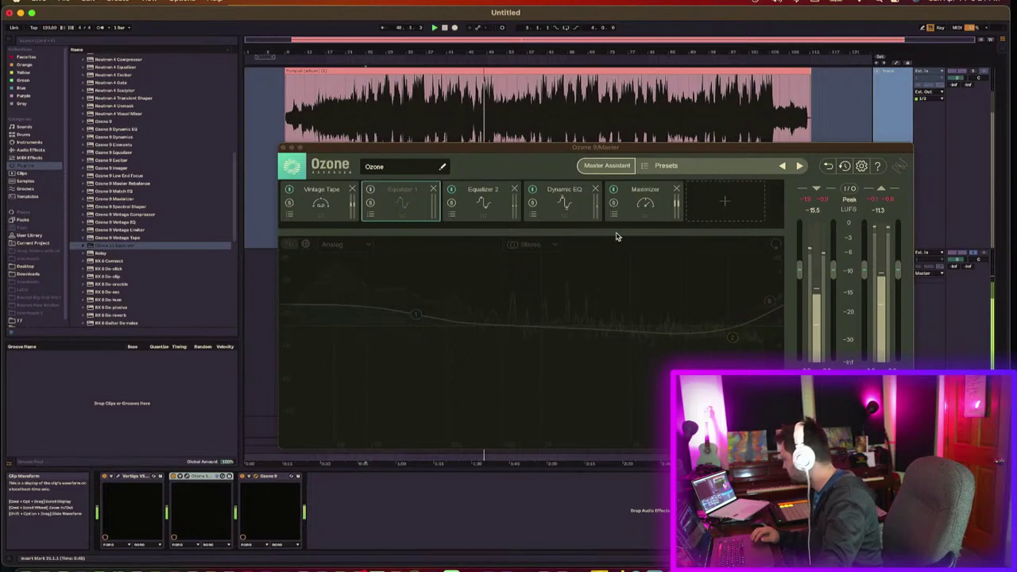
click(645, 205)
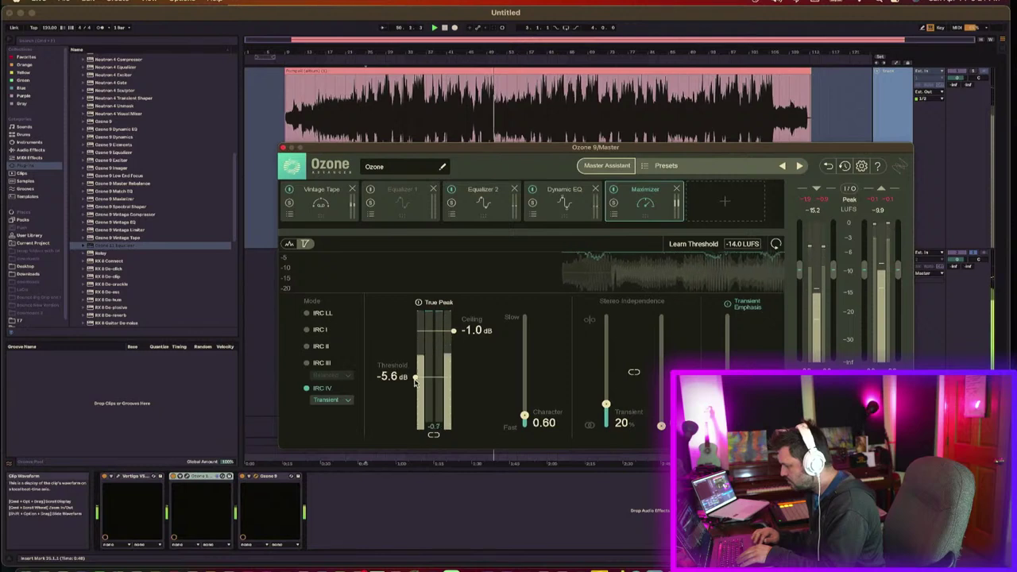
drag(415, 378, 415, 380)
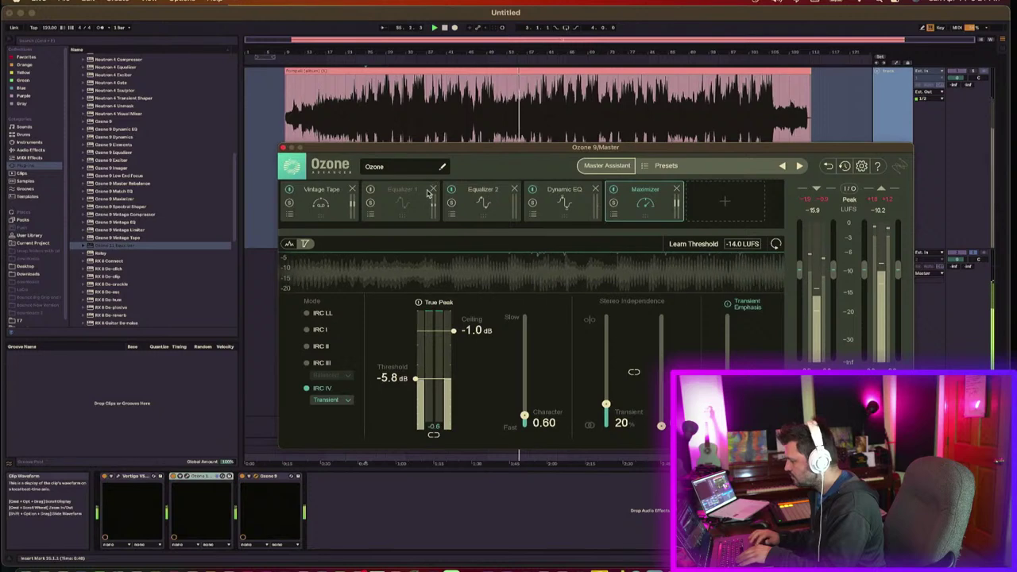
Step: Remove the bypassed Equalizer 1 module from Ozone 9 and add an Exciter module to the chain
click(434, 189)
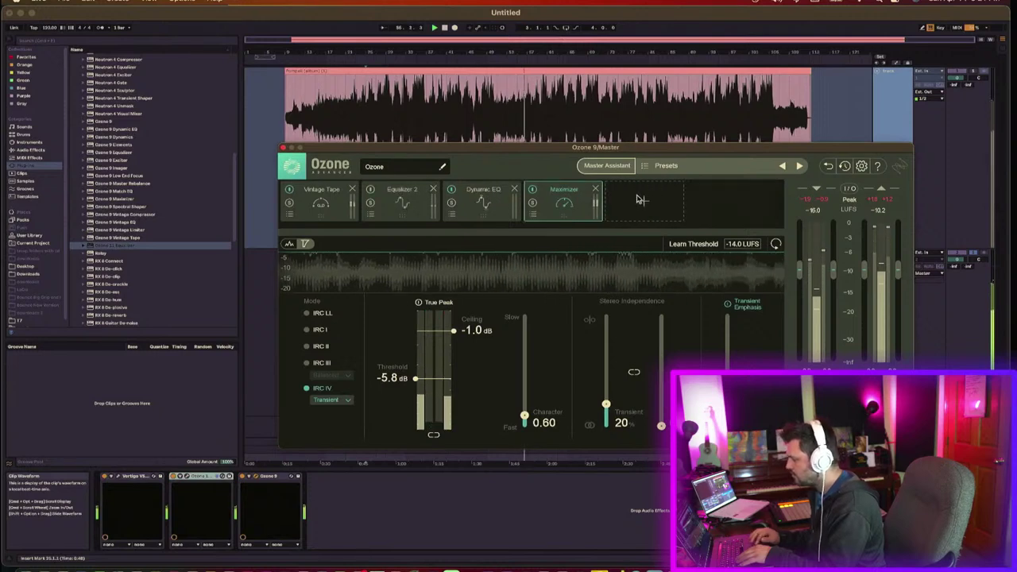
click(637, 200)
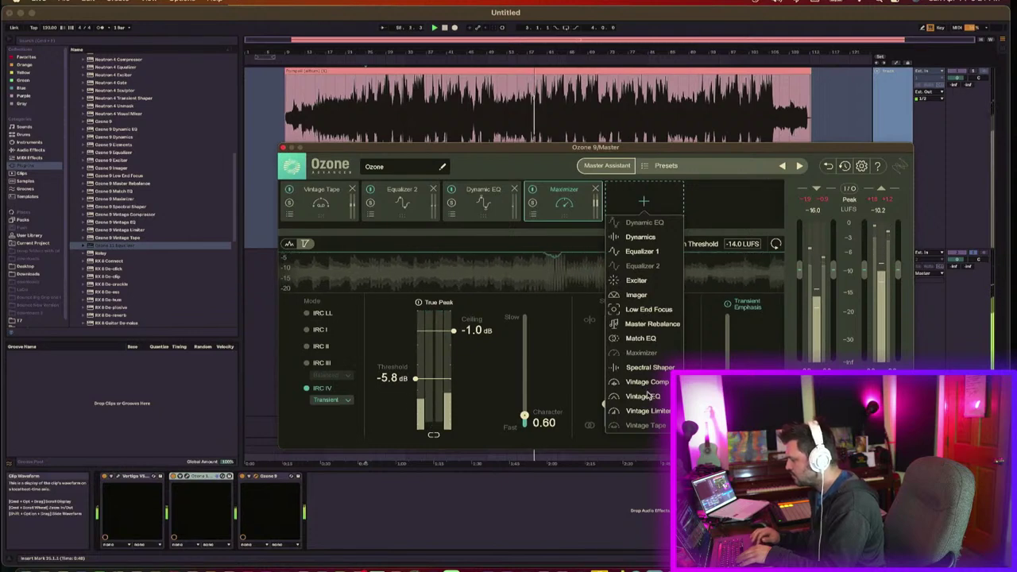
click(742, 198)
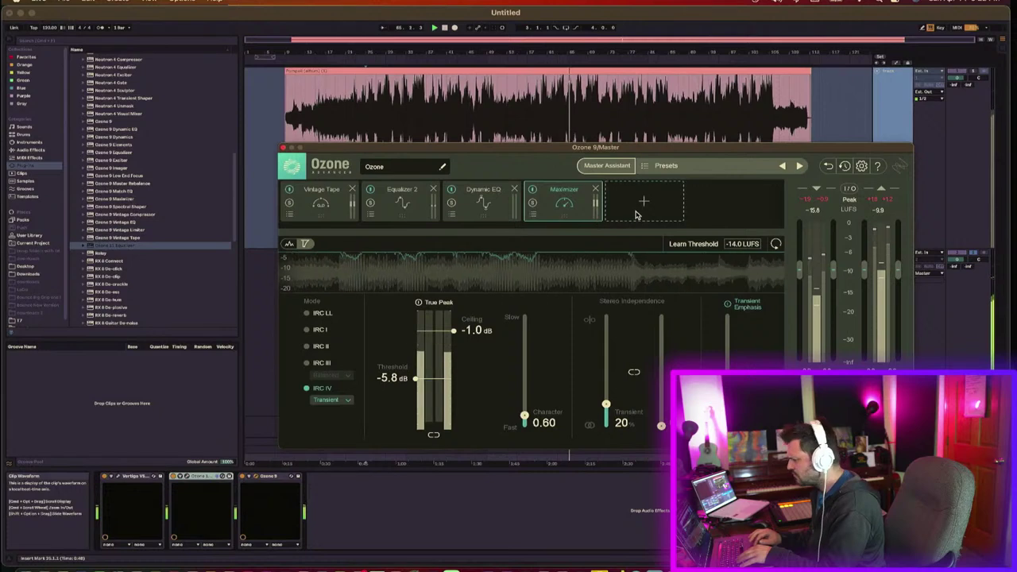
click(644, 200)
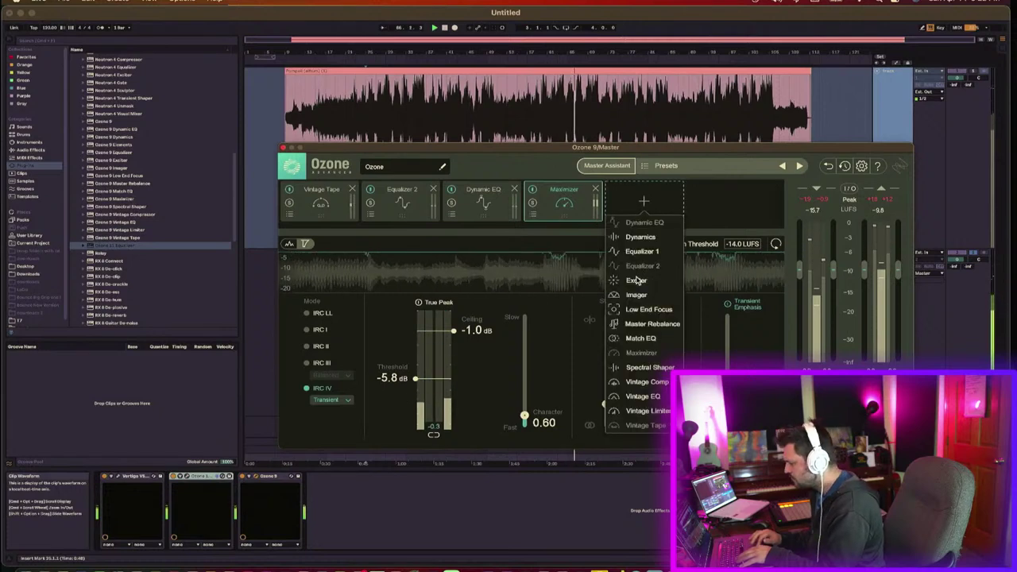
click(642, 198)
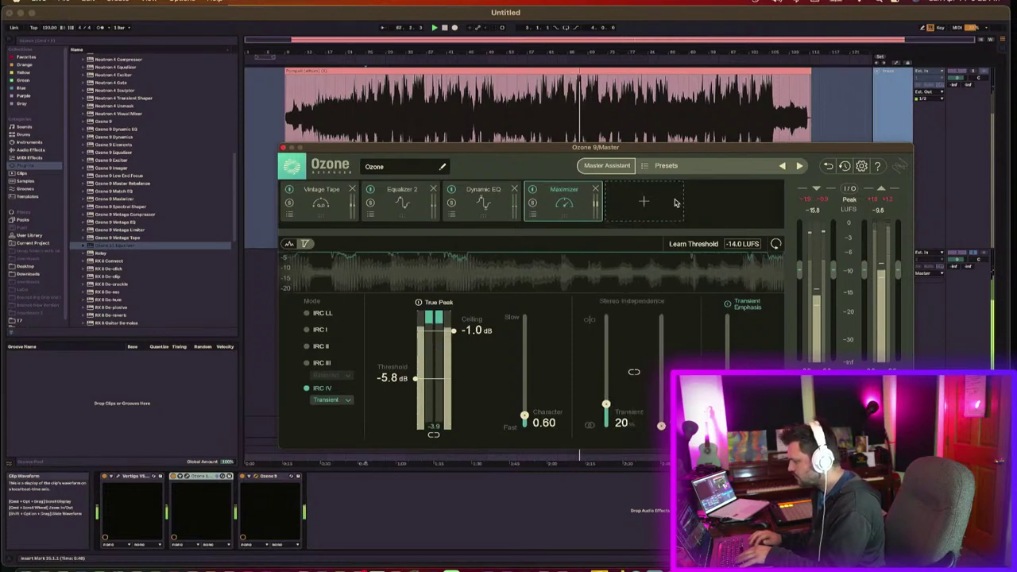
click(643, 201)
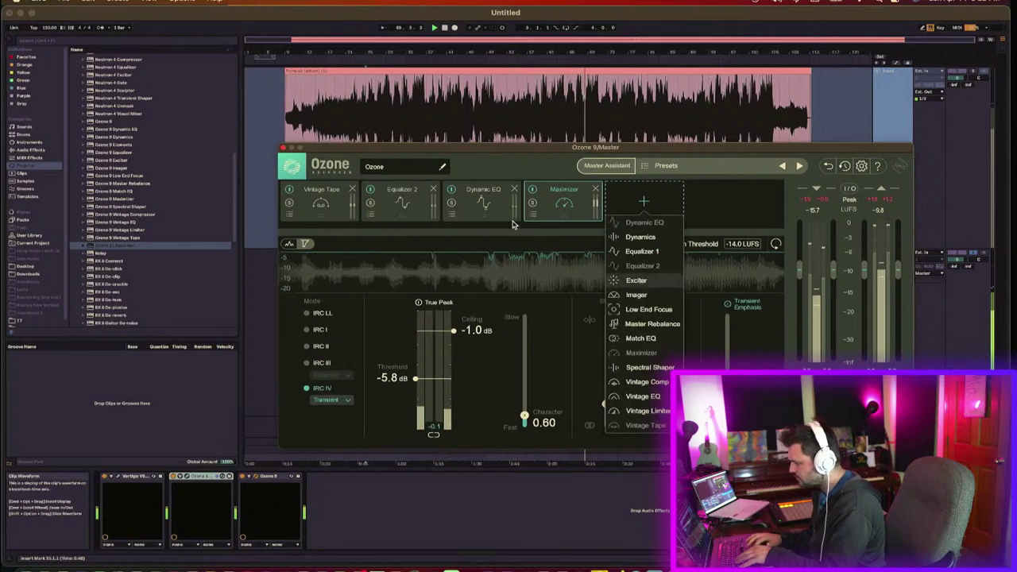
click(635, 283)
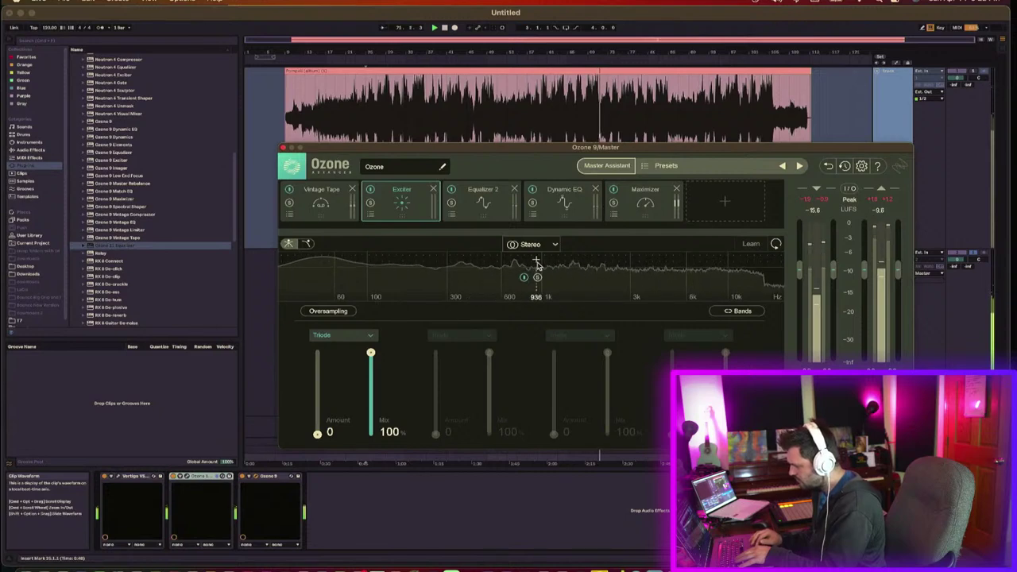
Step: Split the Exciter into three bands at about 1 kHz and 3 kHz, setting the middle band's amount to 7.2 and mix to 34.6%
click(581, 257)
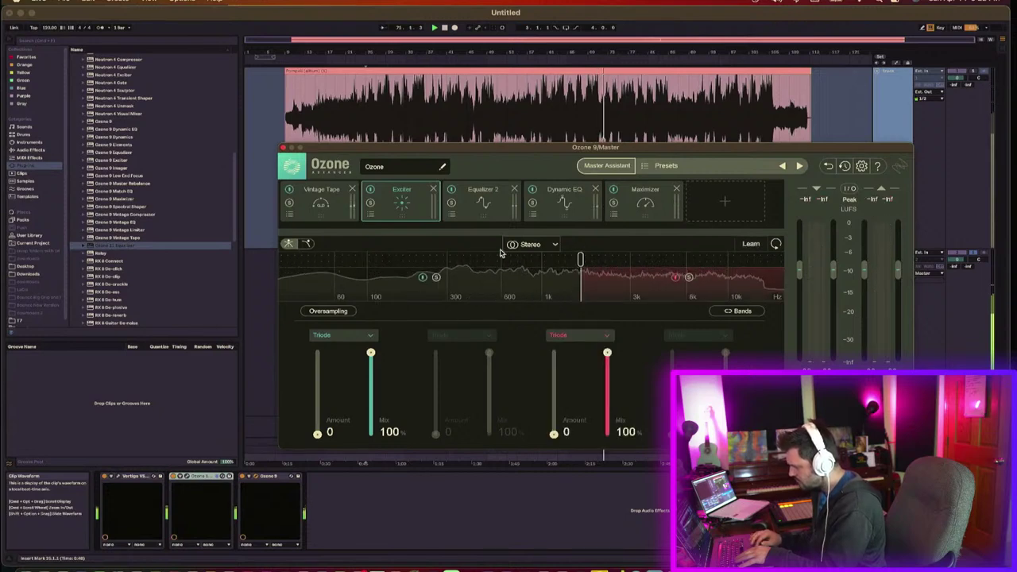
click(539, 262)
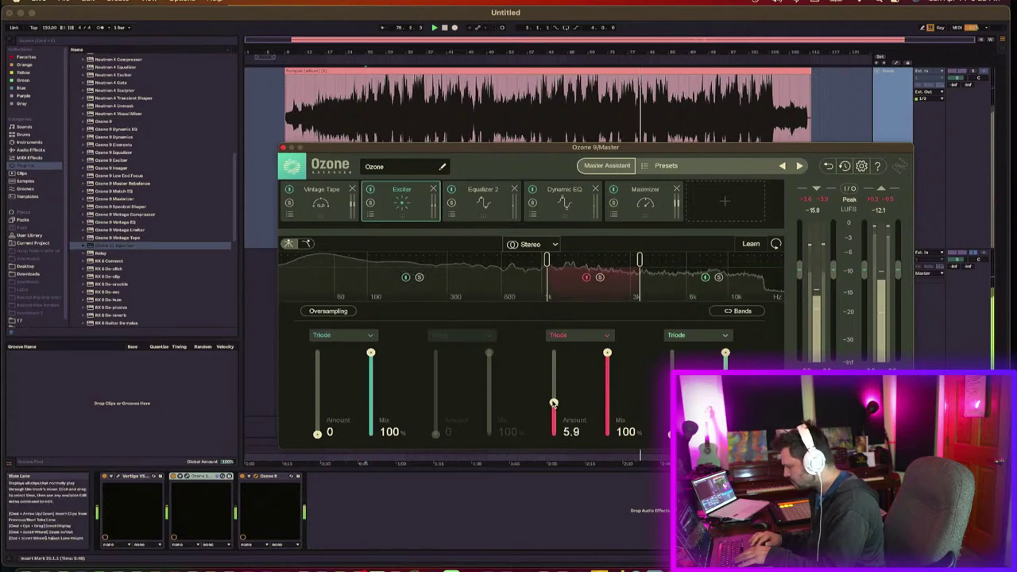
drag(554, 403, 553, 395)
drag(604, 364, 604, 404)
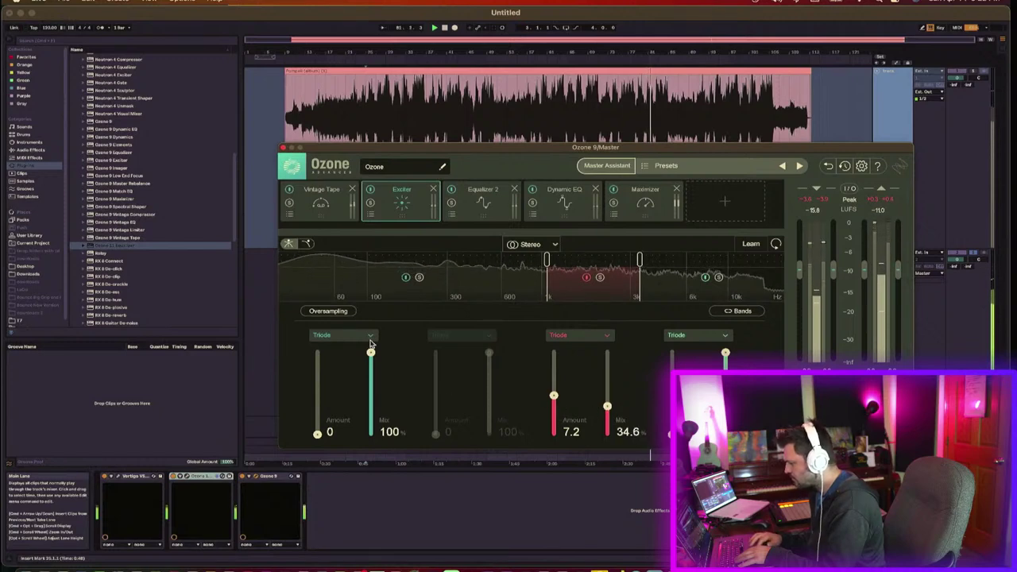
Step: Bypass the Exciter's low and high bands and turn on oversampling, leaving only the middle band active
click(405, 278)
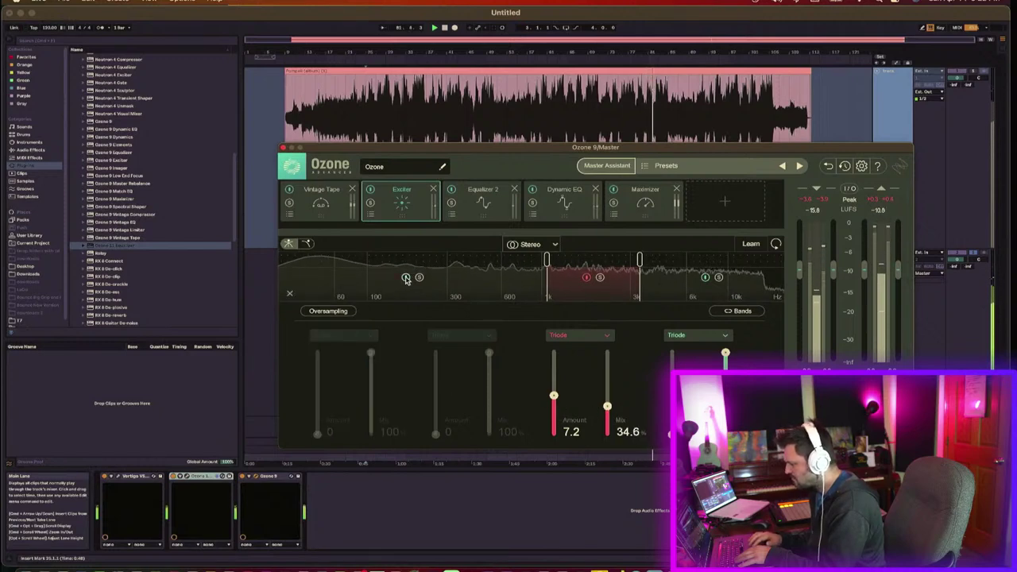
click(705, 277)
click(340, 310)
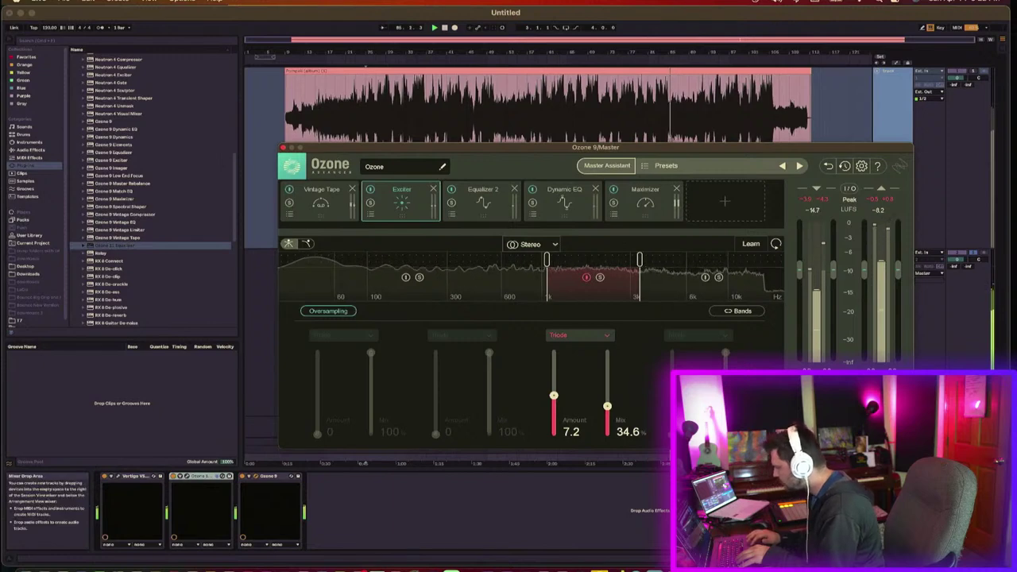
click(849, 423)
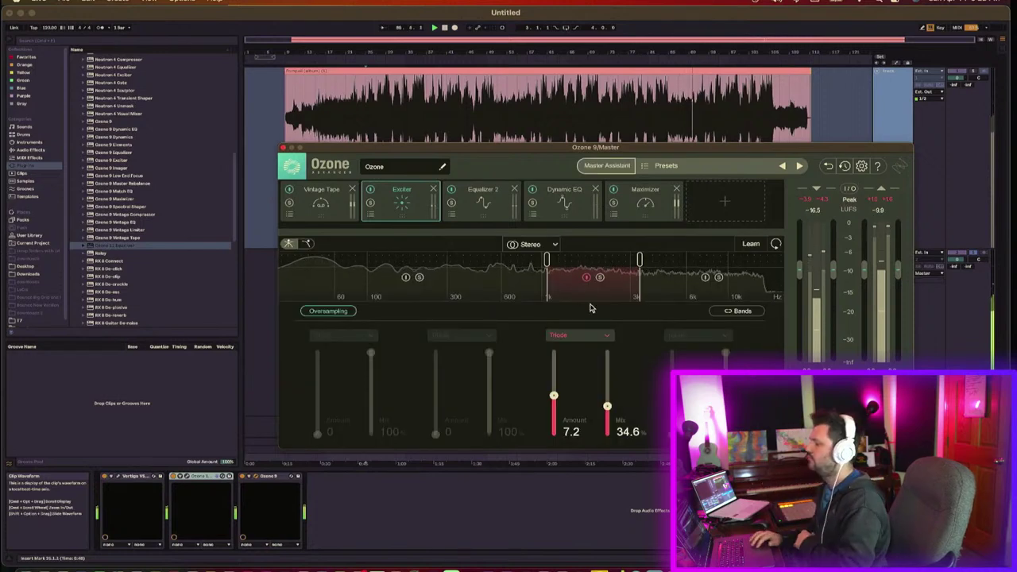
click(283, 149)
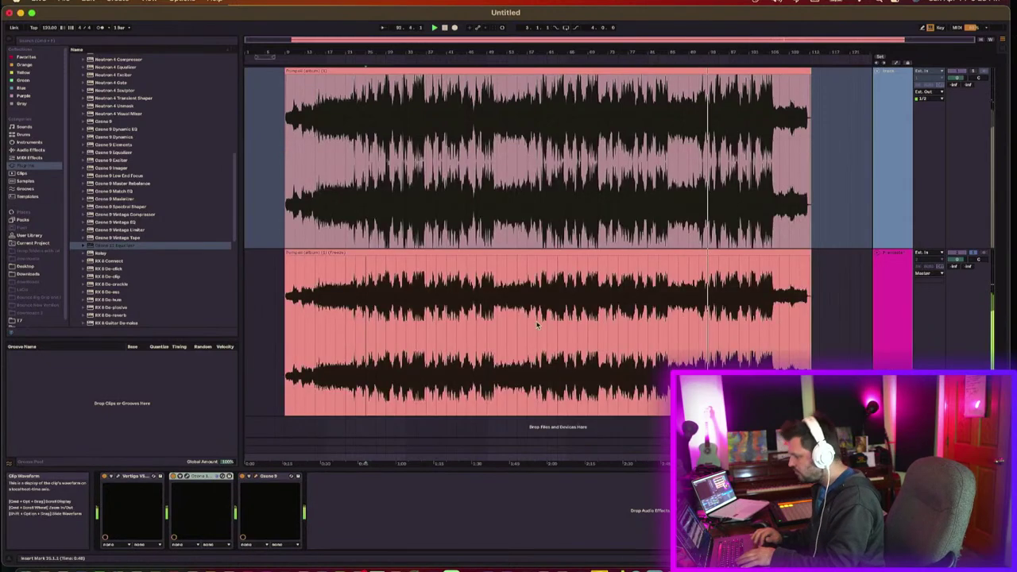
Step: Check the Shadow Hills Mastering Compressor's settings and meters on the Premaster track during playback
click(897, 313)
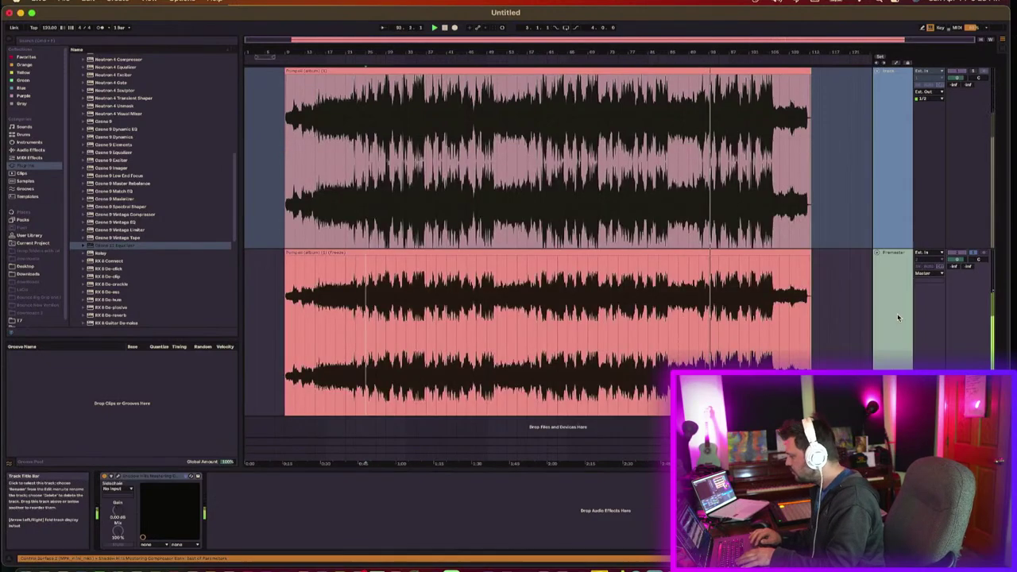
click(109, 475)
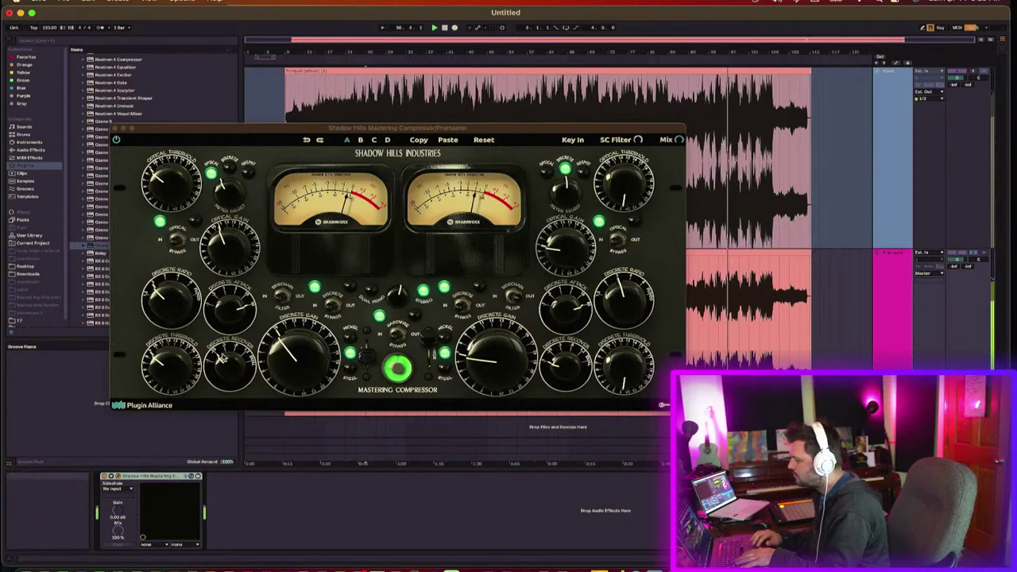
click(115, 128)
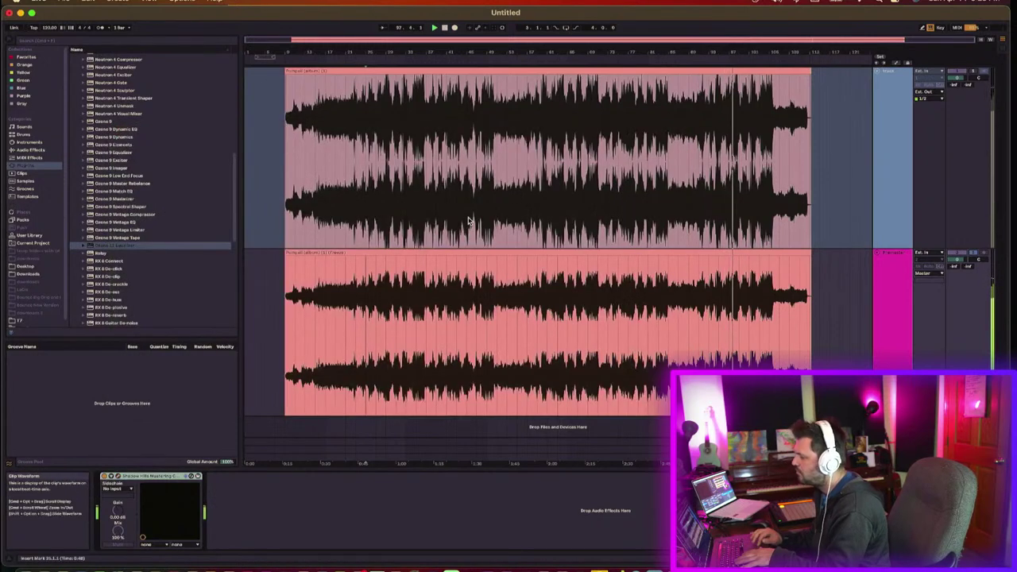
Step: Unfreeze the original audio track above the Premaster track
click(897, 178)
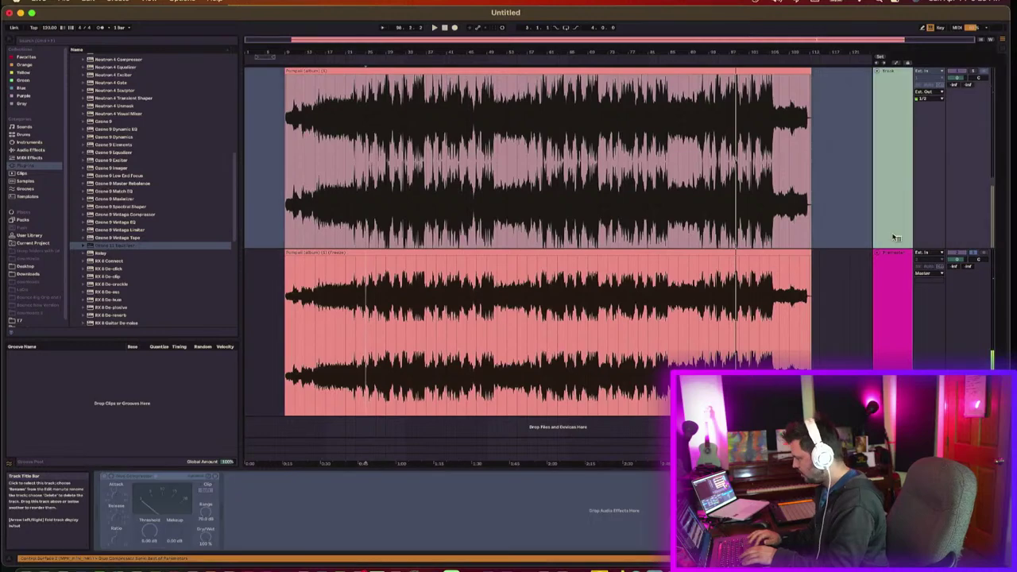
right_click(895, 226)
click(910, 276)
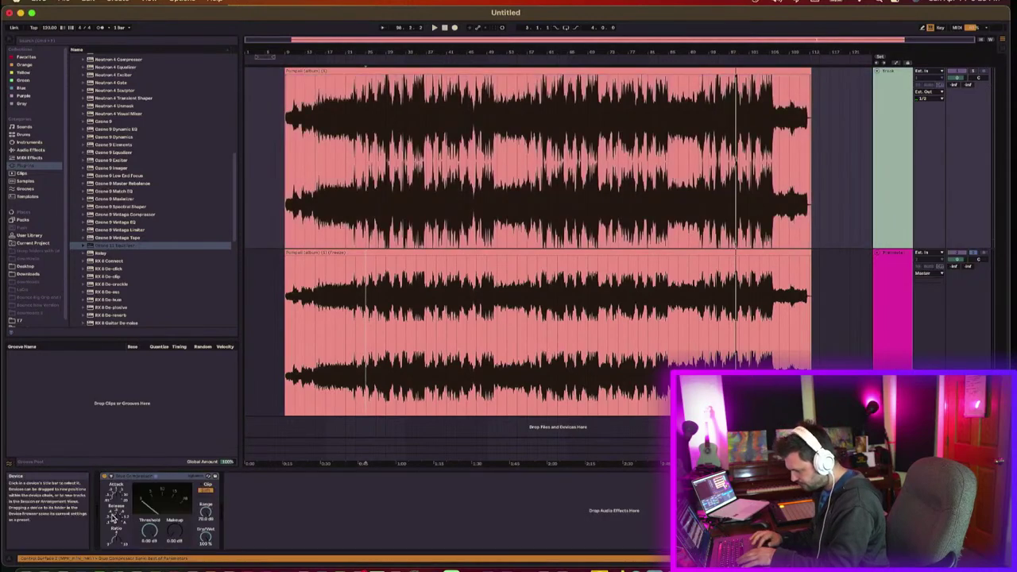
Step: Reset the clip gain of the "Pompeii (album) (1)" clip on the original track to 0.00 dB
click(373, 67)
double_click(373, 67)
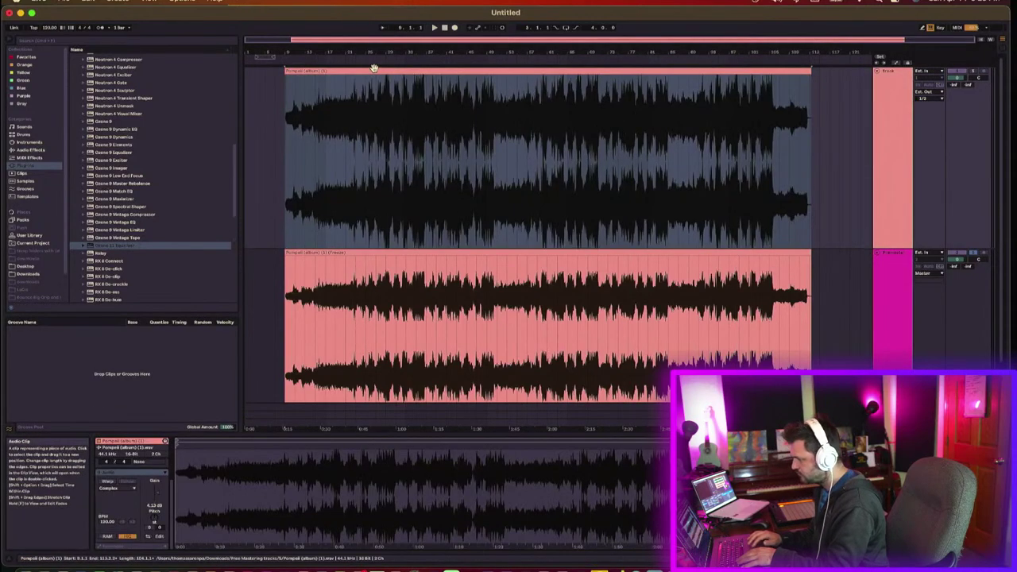
drag(158, 498, 159, 503)
double_click(159, 499)
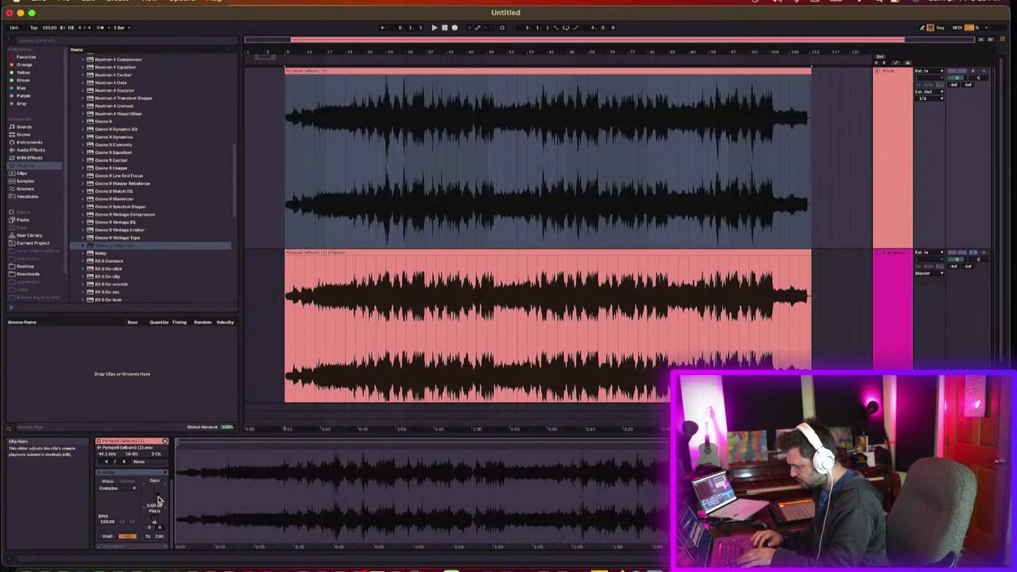
Step: Play the song from just before the loud section with the original track soloed, and select its audio clip
click(387, 203)
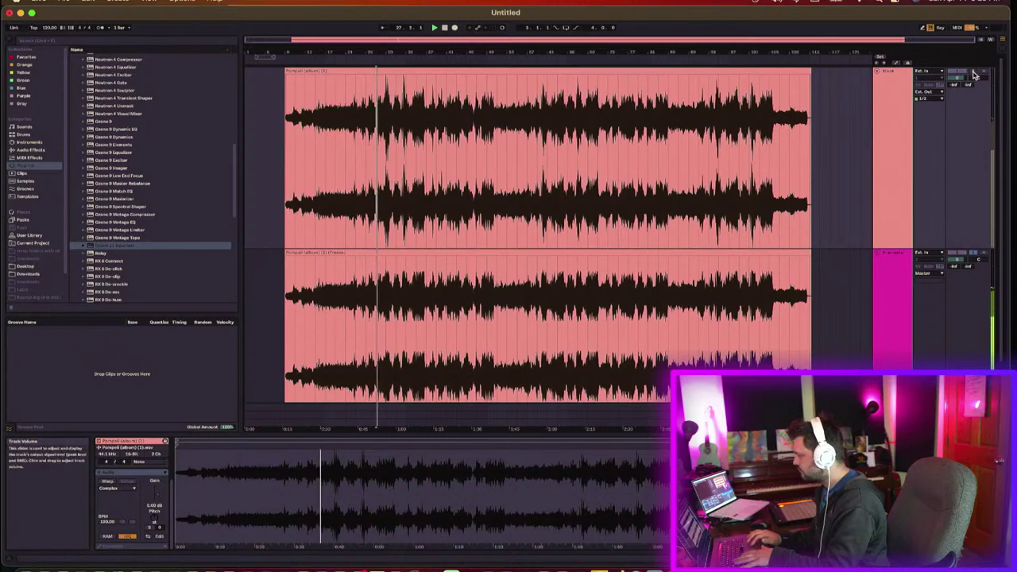
click(969, 74)
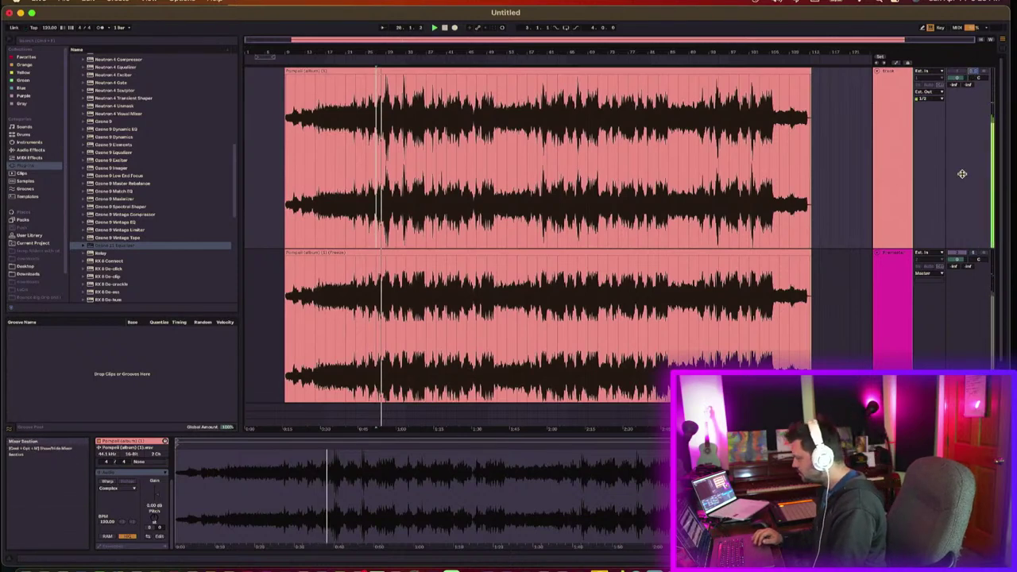
scroll(962, 172, down, 2)
scroll(962, 170, up, 2)
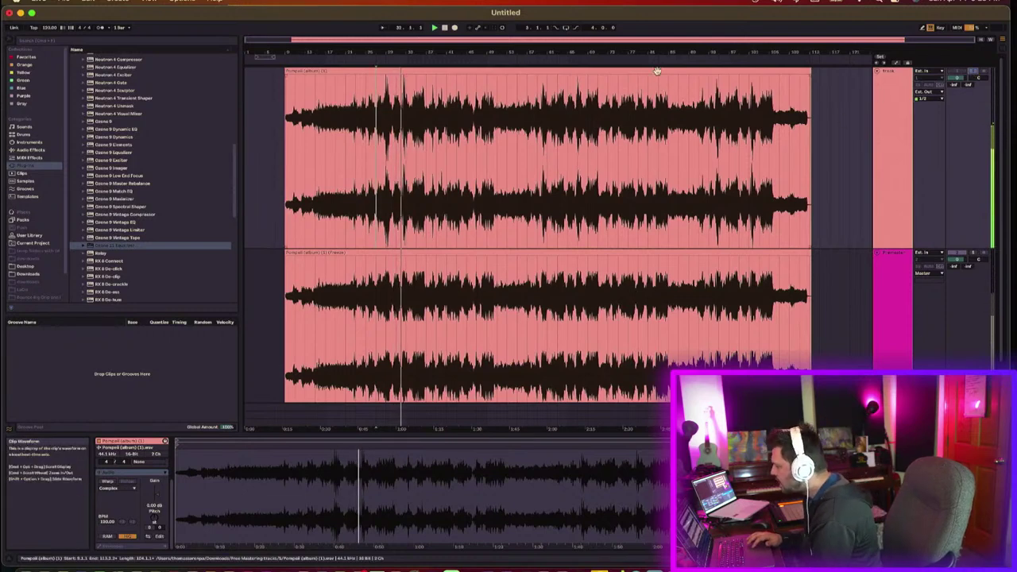
click(551, 102)
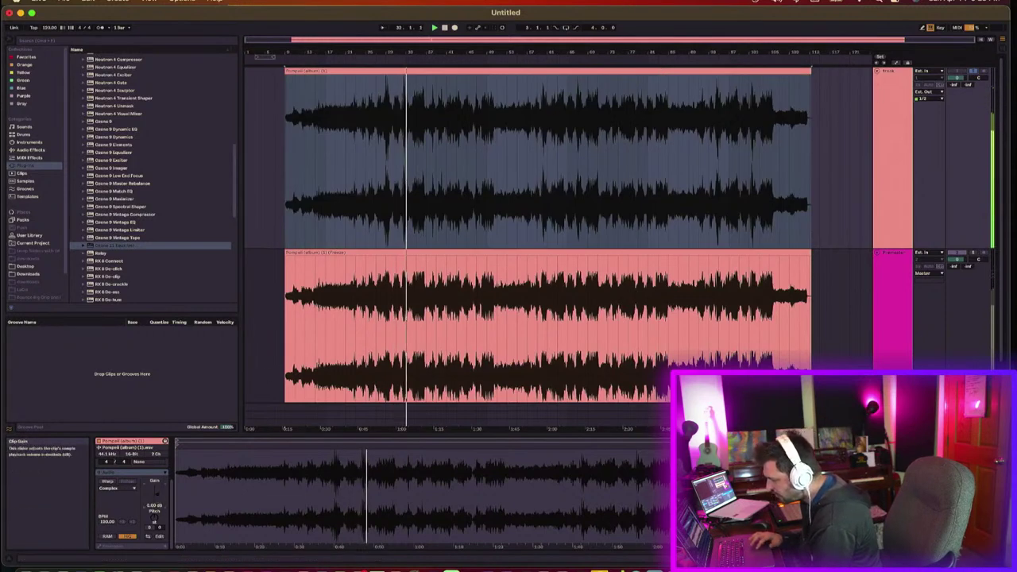
Step: Return the selected original clip's gain to its default and stop playback
drag(158, 499, 157, 497)
double_click(157, 497)
key(space)
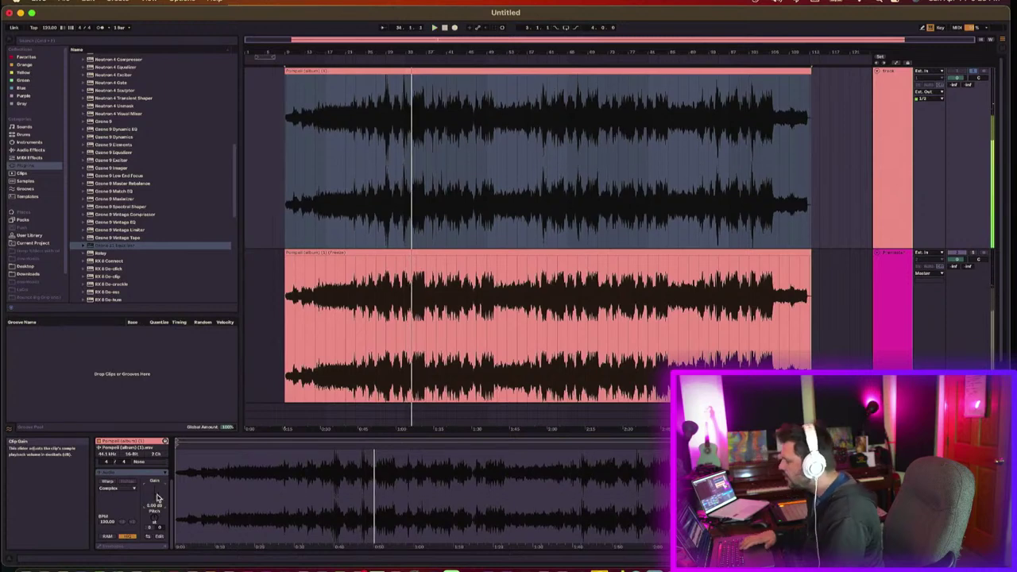
Step: Add a Utility effect after Ozone 9 on the Master track and set its gain to -6.00 dB
click(892, 420)
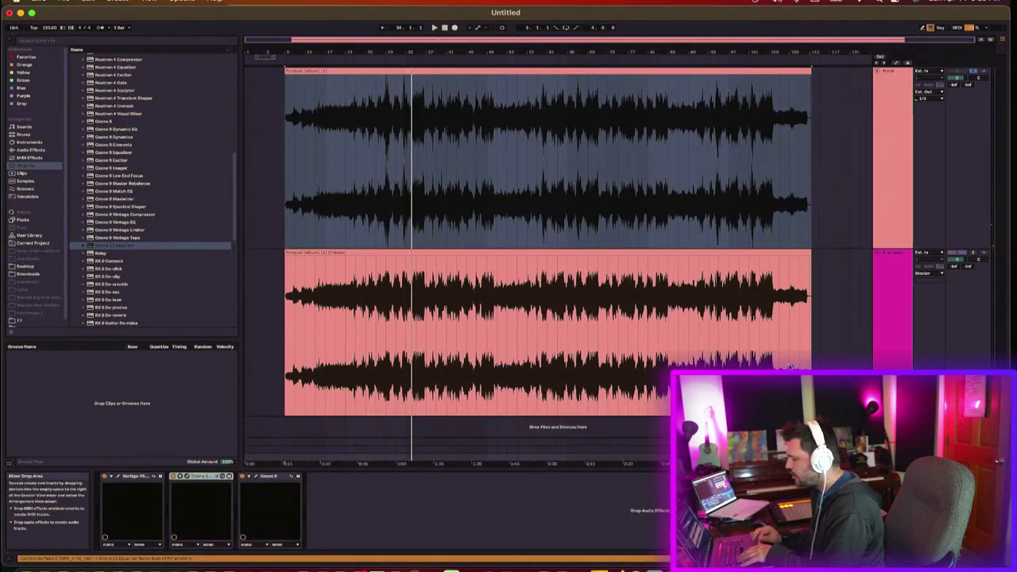
click(29, 150)
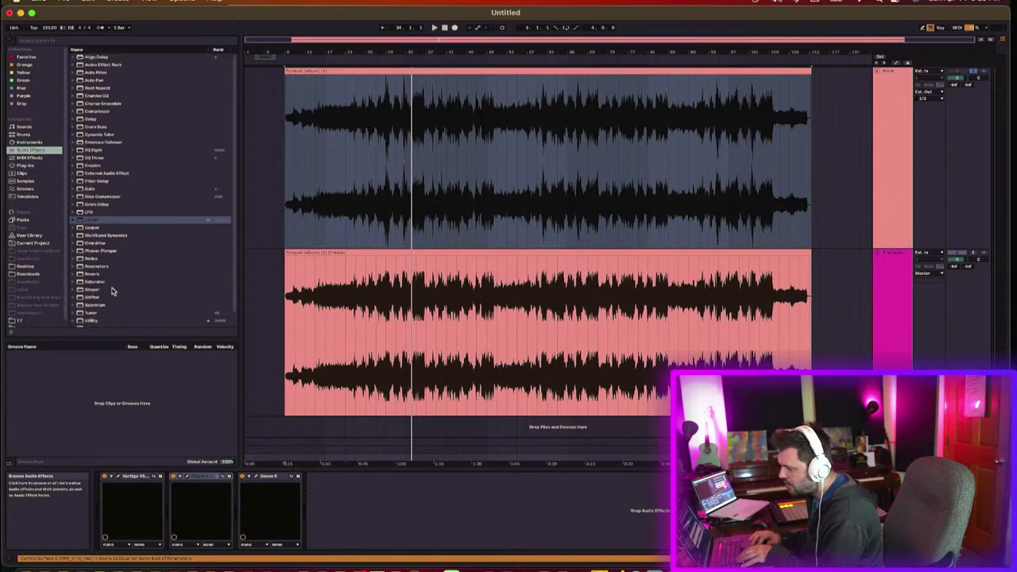
scroll(108, 277, down, 1)
double_click(92, 308)
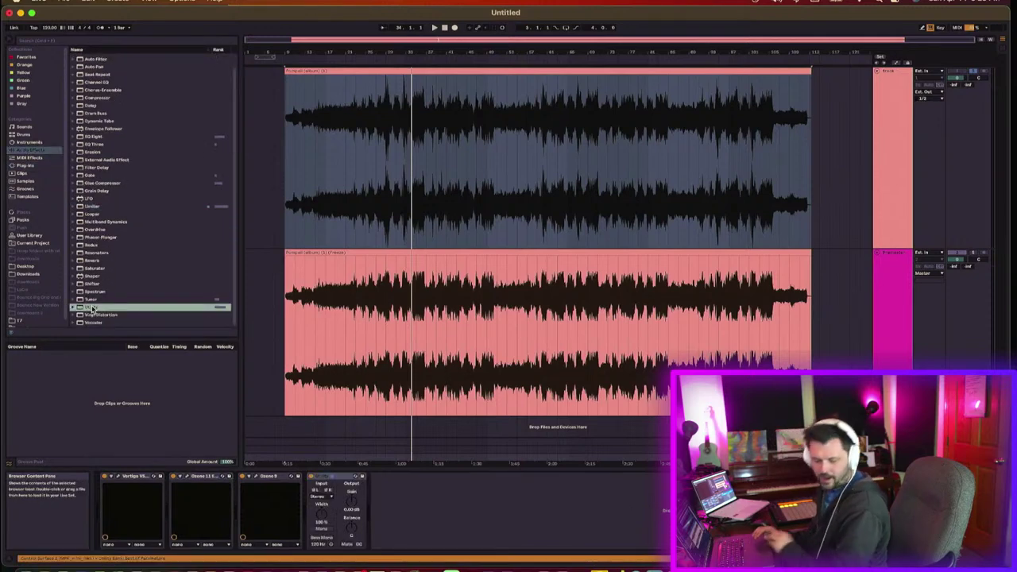
click(353, 505)
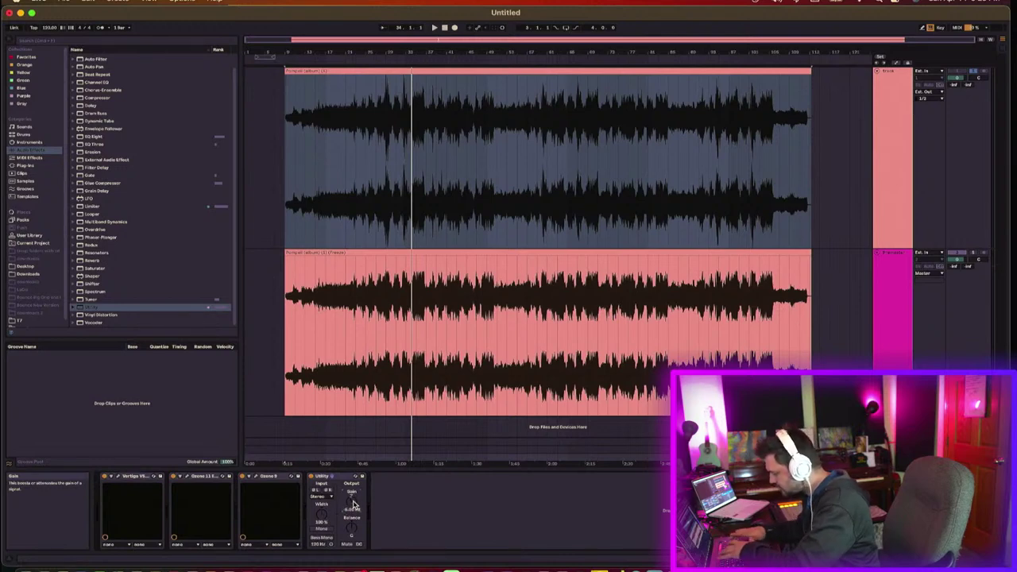
Step: Compare the original and mastered versions by switching the original track's solo during playback, from the song's start and from the loud section
key(space)
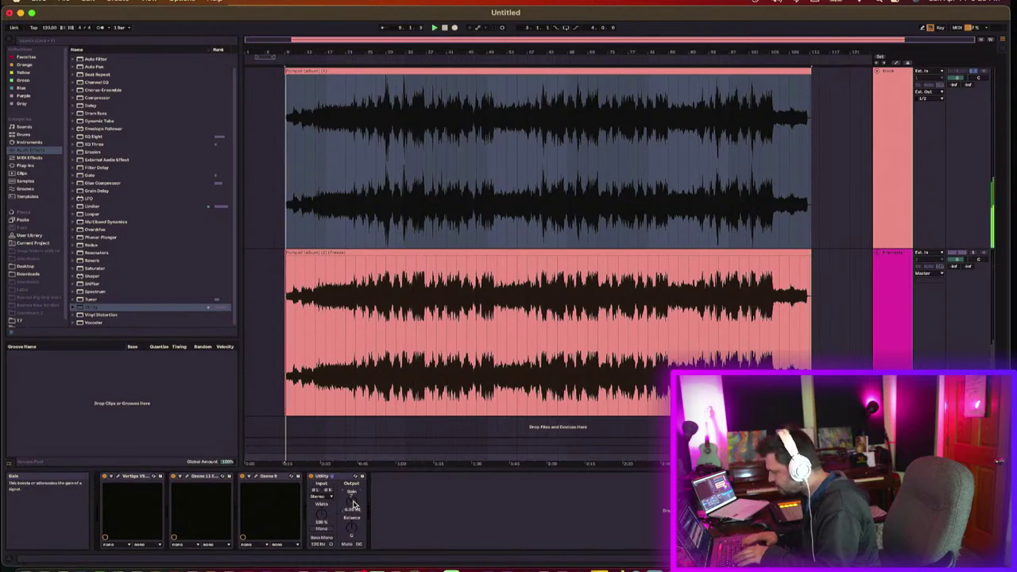
click(976, 258)
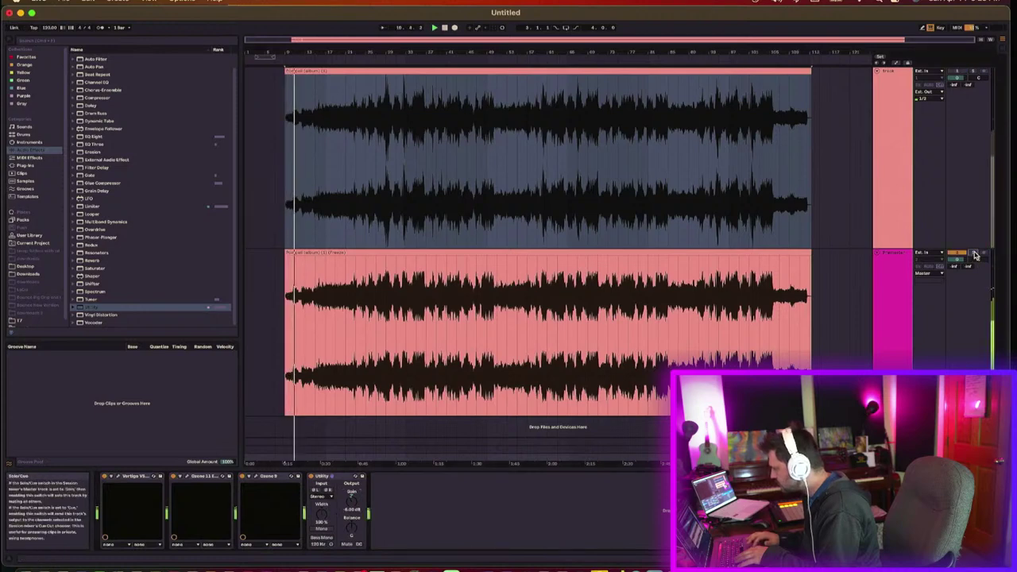
click(975, 76)
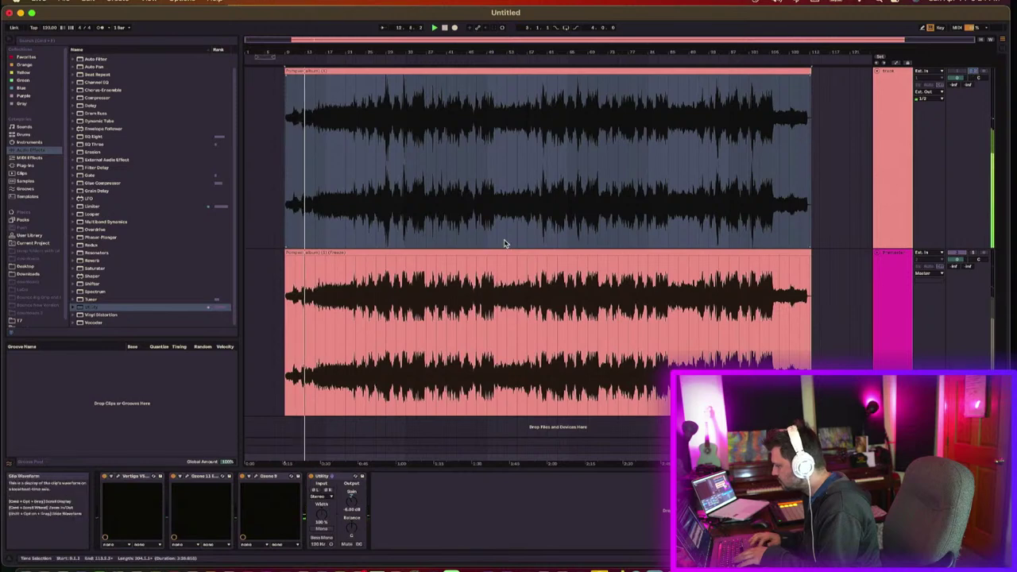
click(378, 306)
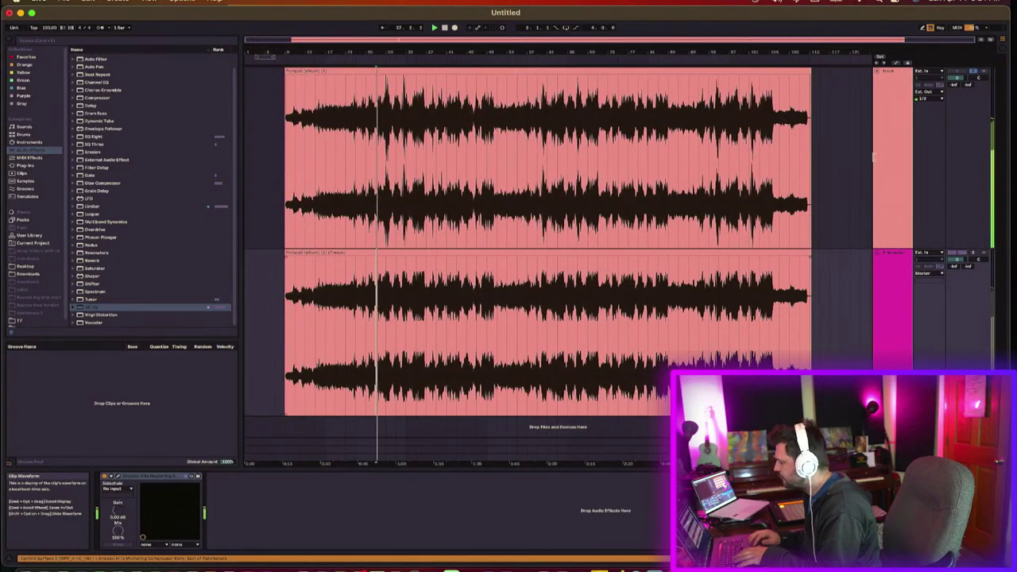
click(976, 74)
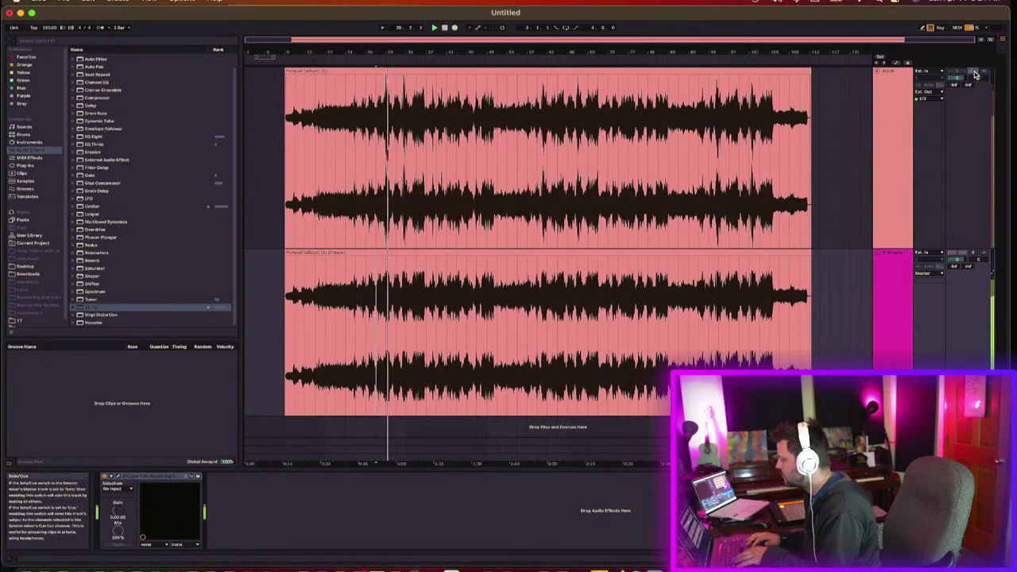
click(975, 74)
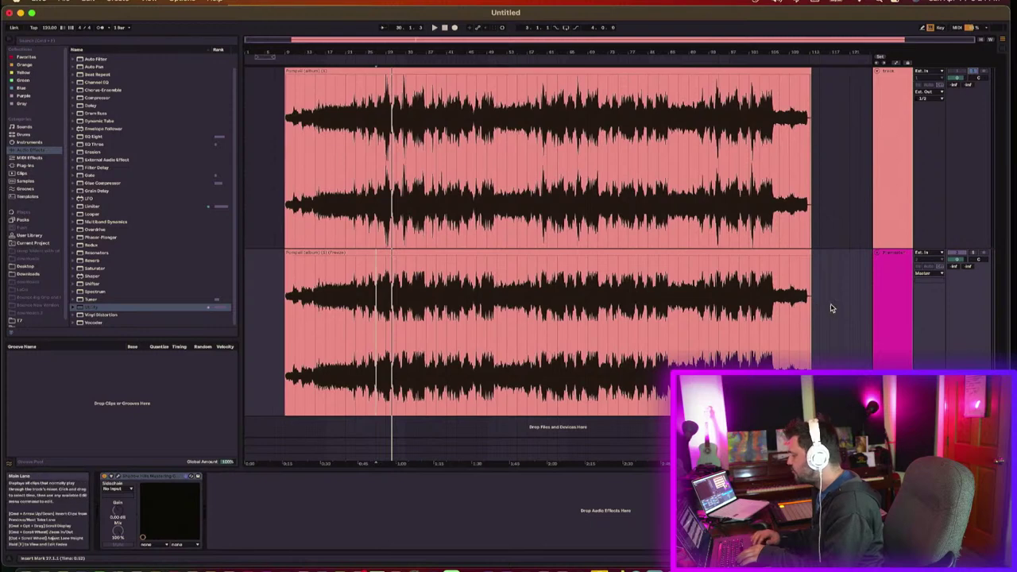
Step: Move the Vertigo VSM-3, Ozone 11 Equalizer and Ozone 9 from the Master to the Premaster track, after the Shadow Hills Mastering Compressor
click(890, 332)
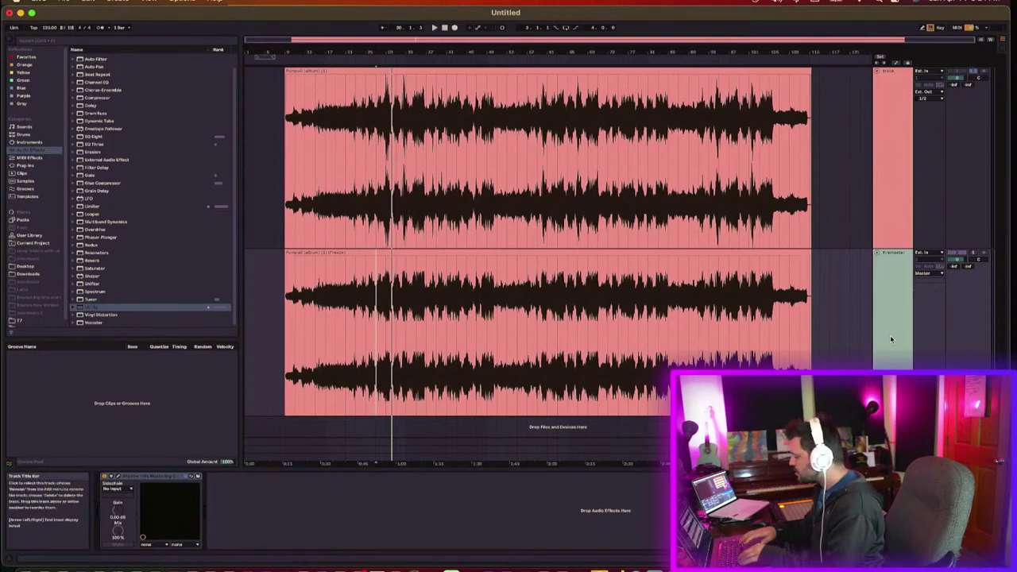
click(890, 441)
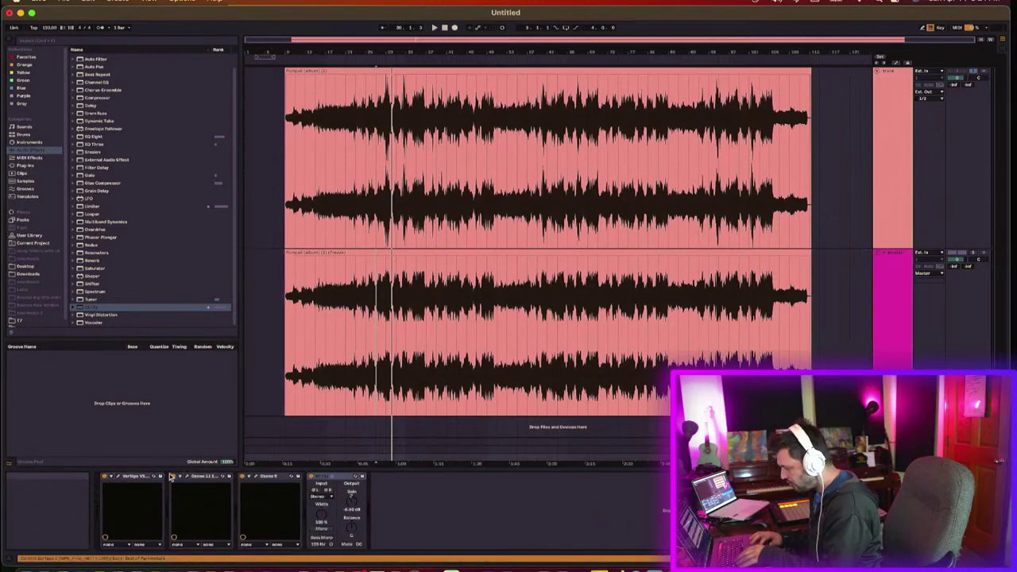
click(143, 477)
shift+click(276, 480)
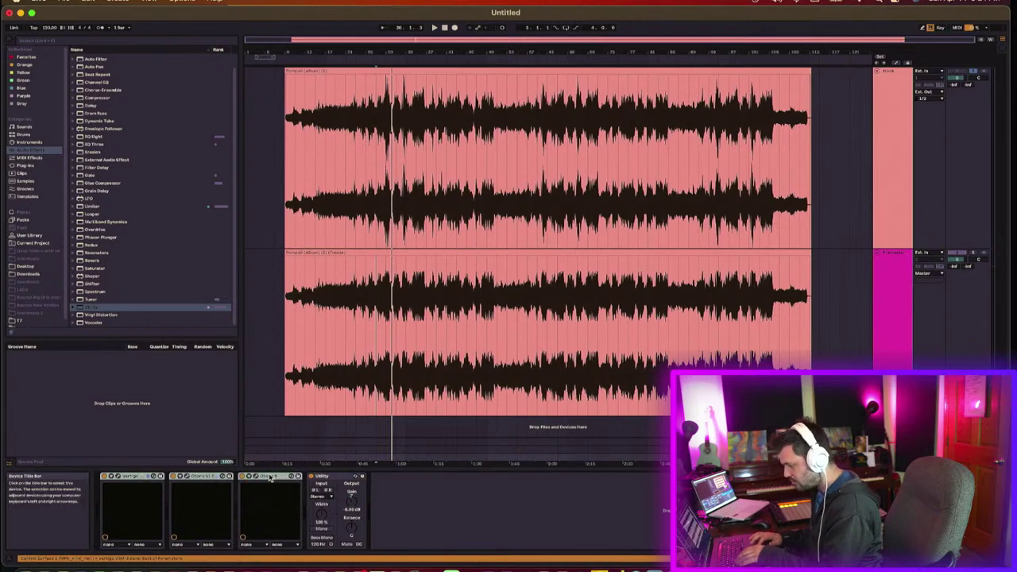
click(502, 384)
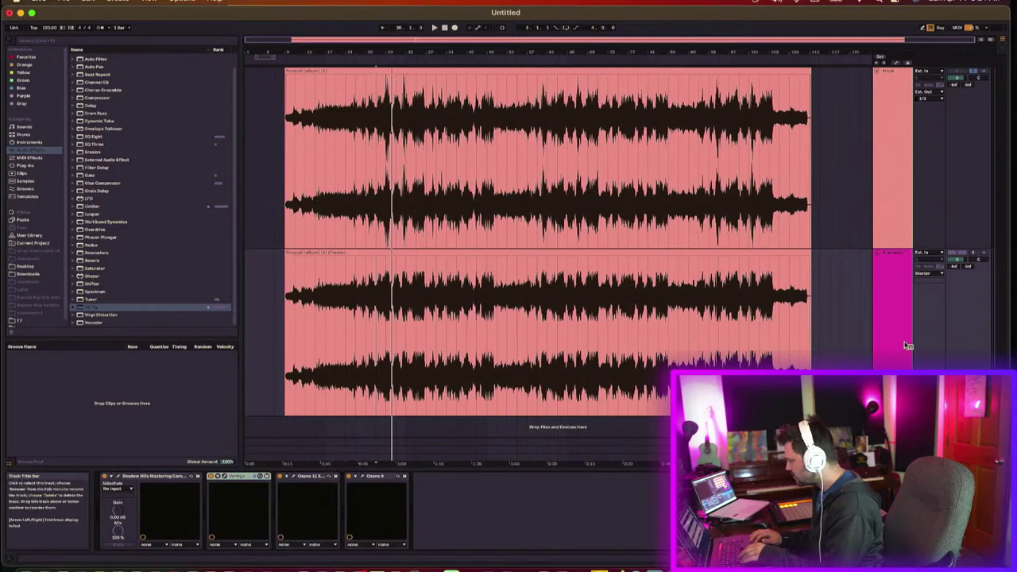
Step: Freeze the Premaster track and copy its frozen clip onto a new audio track below it
right_click(797, 344)
click(818, 423)
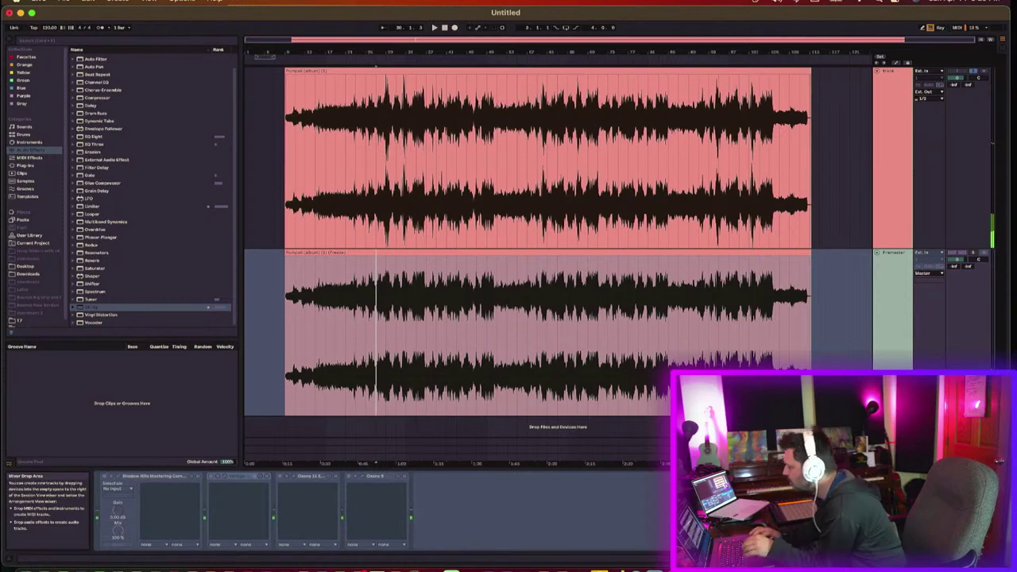
key(super+t)
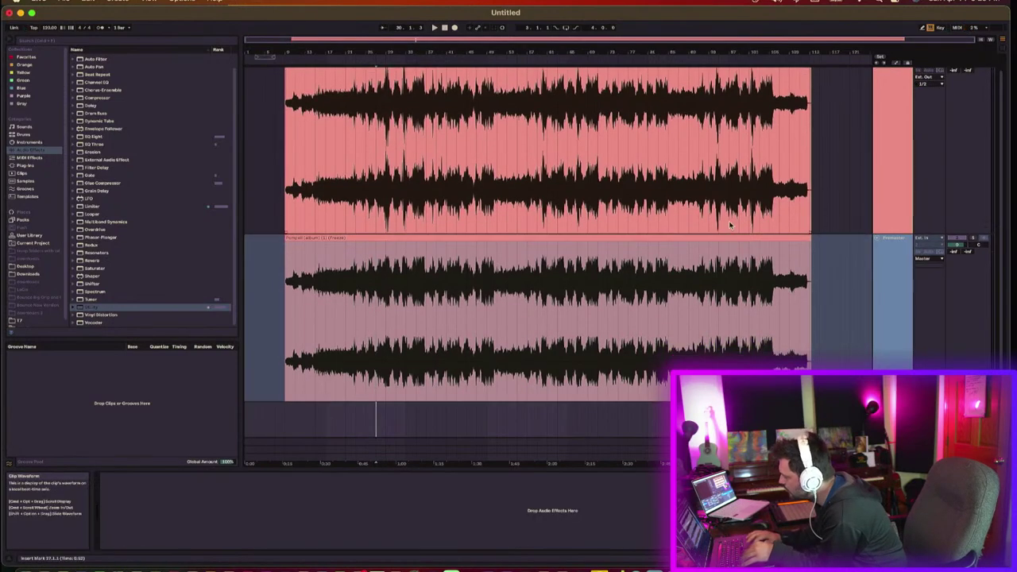
drag(735, 236, 735, 413)
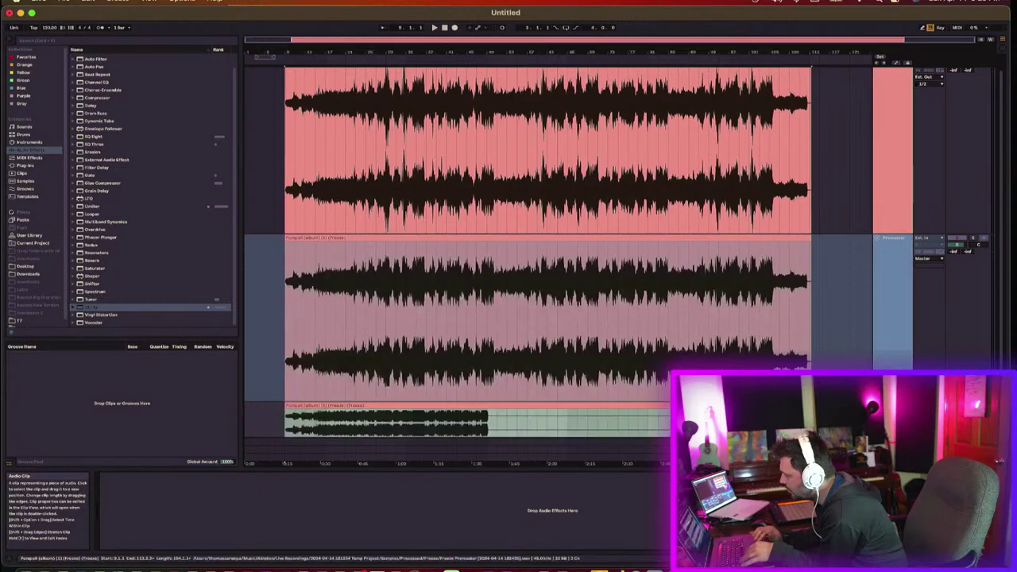
Step: Deactivate the Premaster track and play the song from the start, comparing the new rendered track with the soloed original
scroll(557, 251, down, 2)
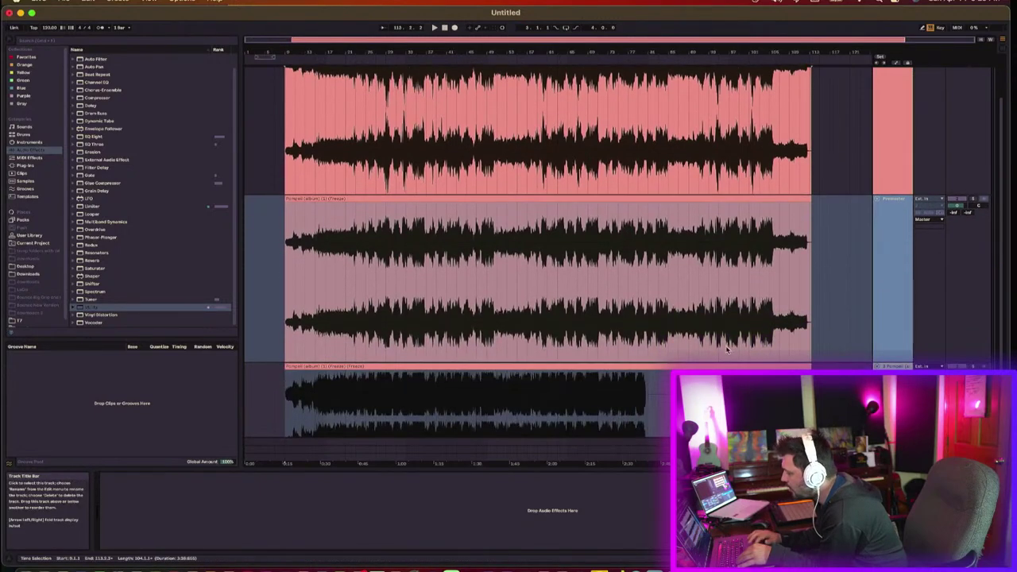
scroll(726, 349, down, 3)
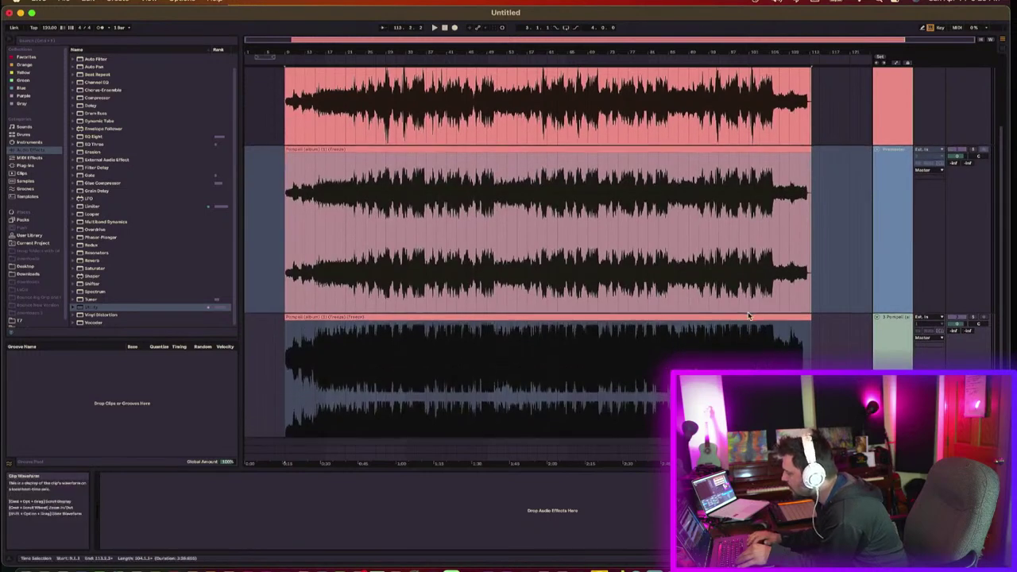
scroll(747, 316, down, 3)
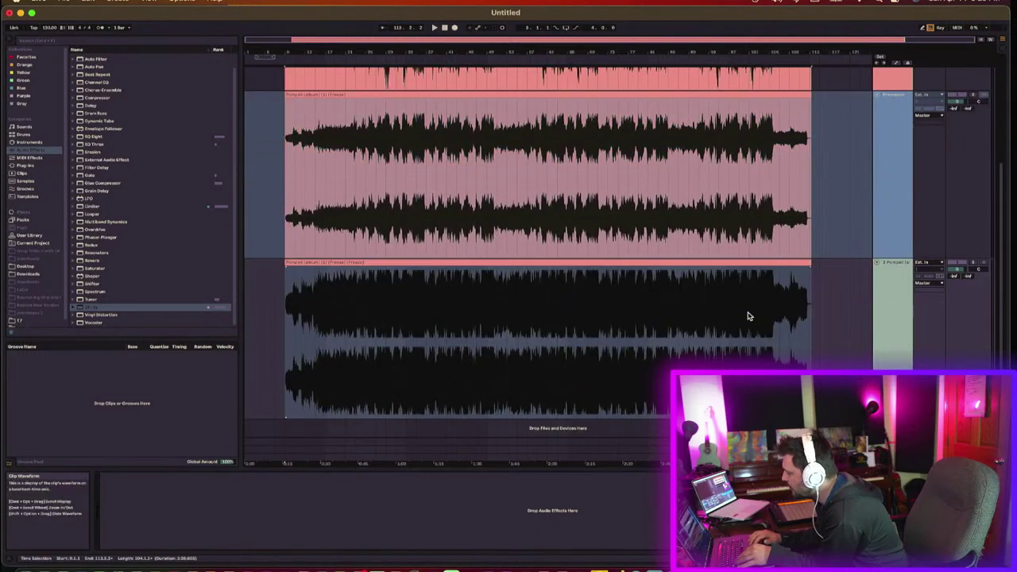
click(954, 95)
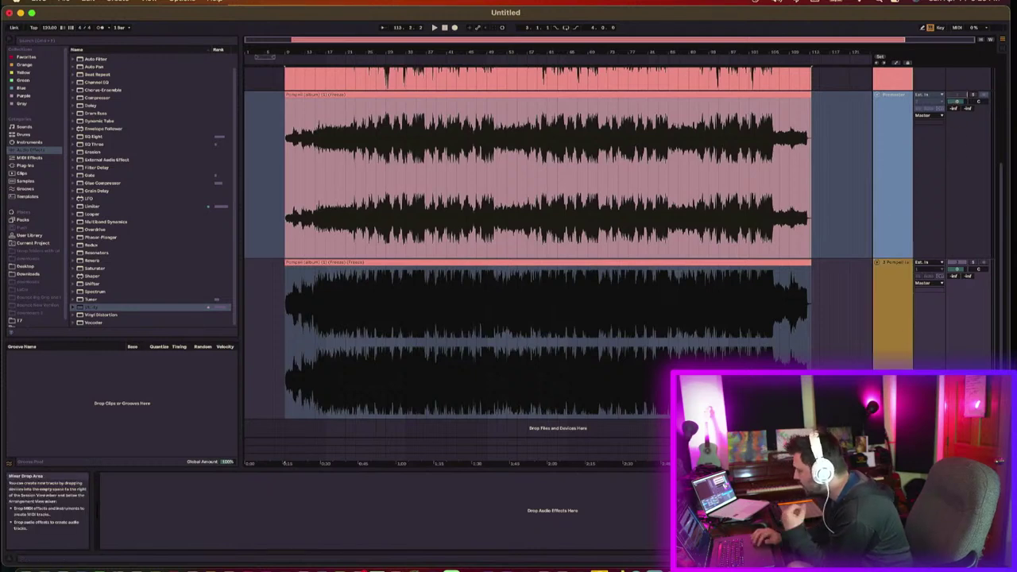
key(space)
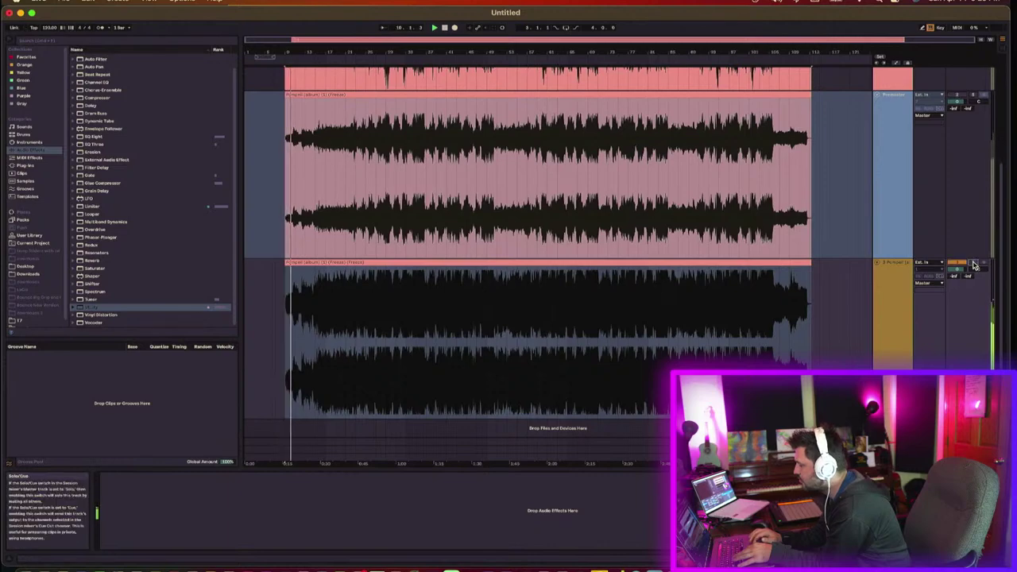
scroll(974, 266, up, 3)
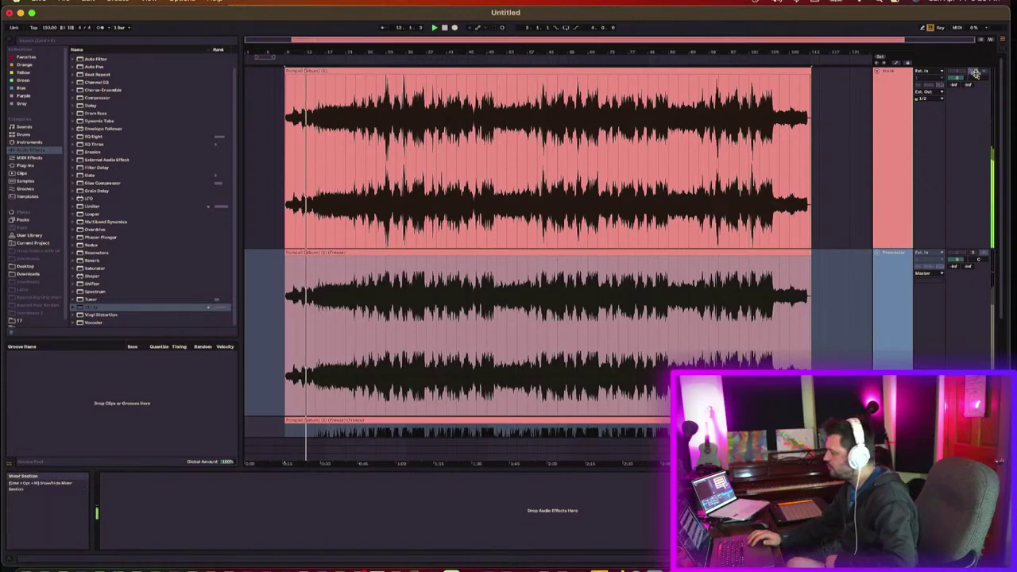
Step: Fold the Premaster track and turn off solo on the first track
click(877, 254)
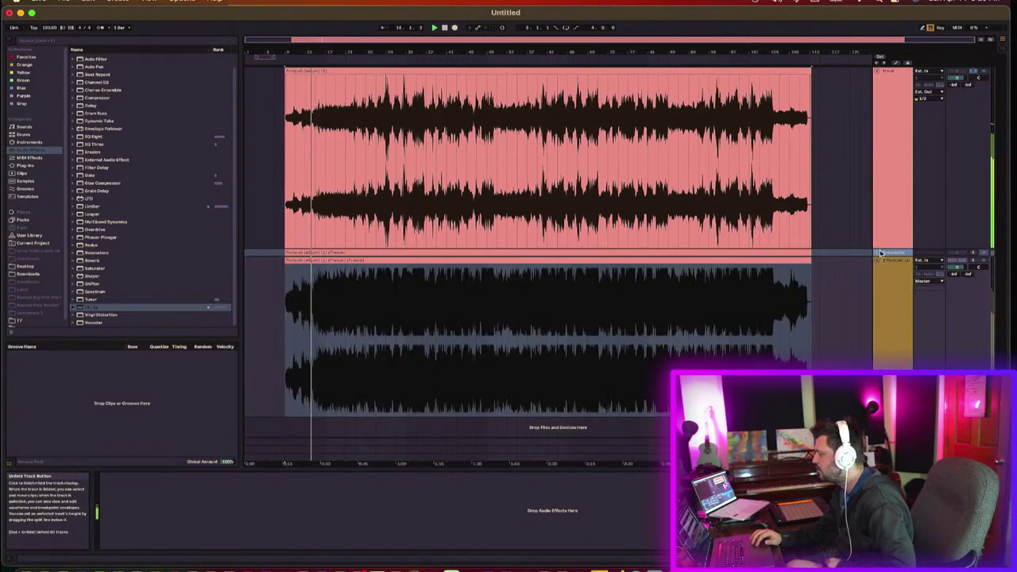
click(975, 73)
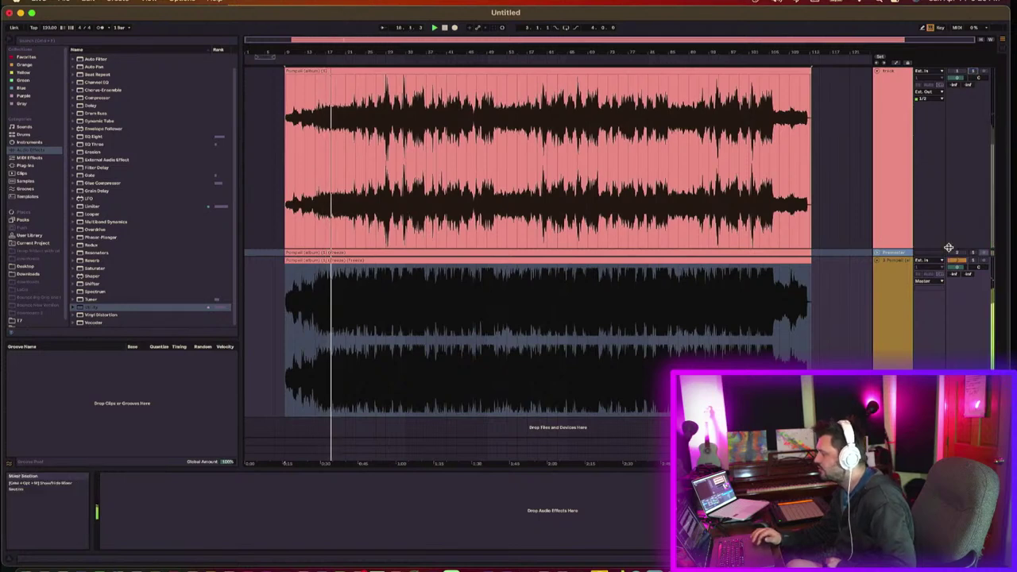
Step: Delete the Utility device from the master track
click(893, 280)
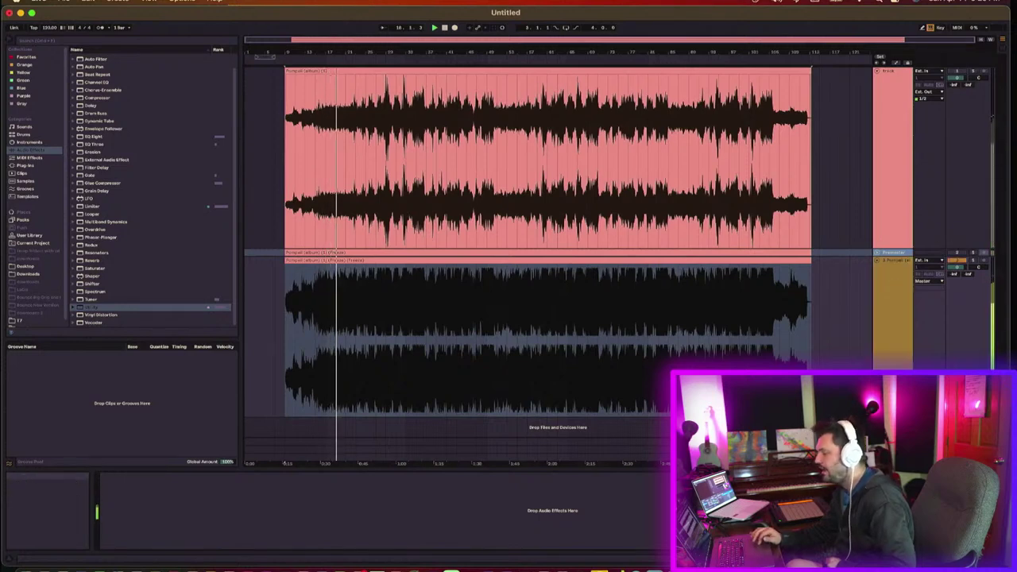
click(893, 451)
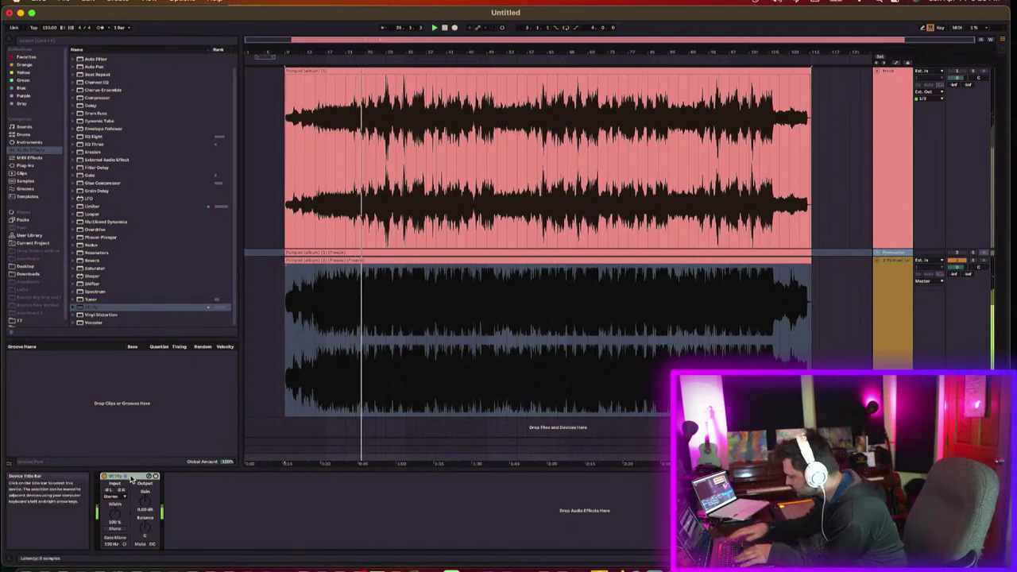
key(Delete)
Step: Select the mastered Pompeii clip below the Premaster track and start exporting its range as WAV and MP3
click(468, 260)
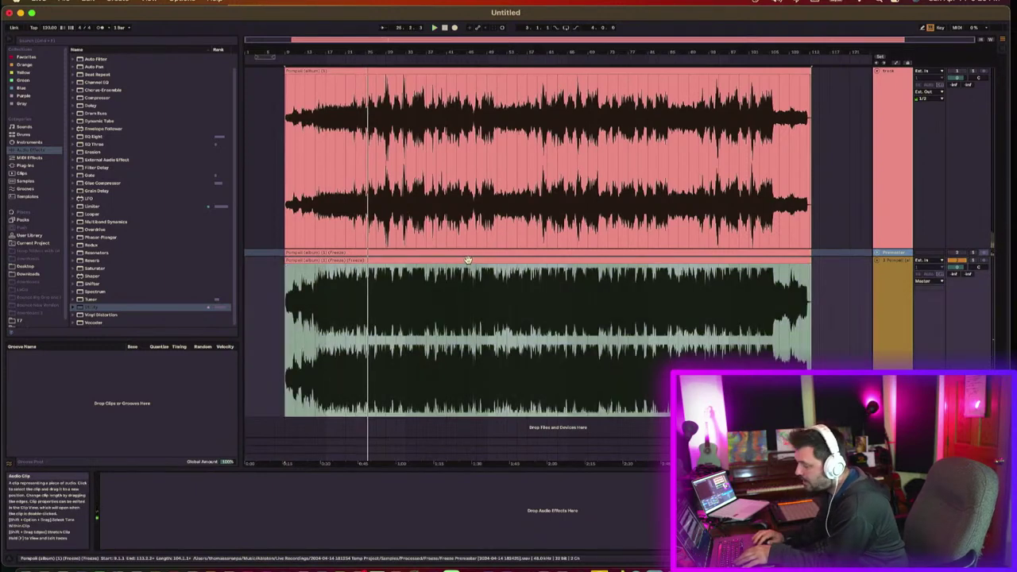
key(super+shift+r)
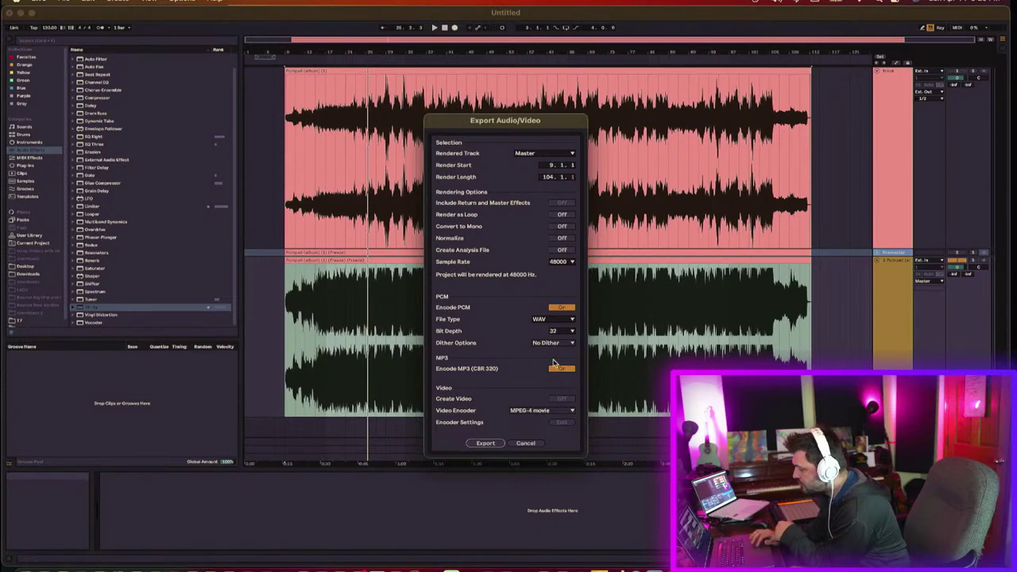
click(487, 443)
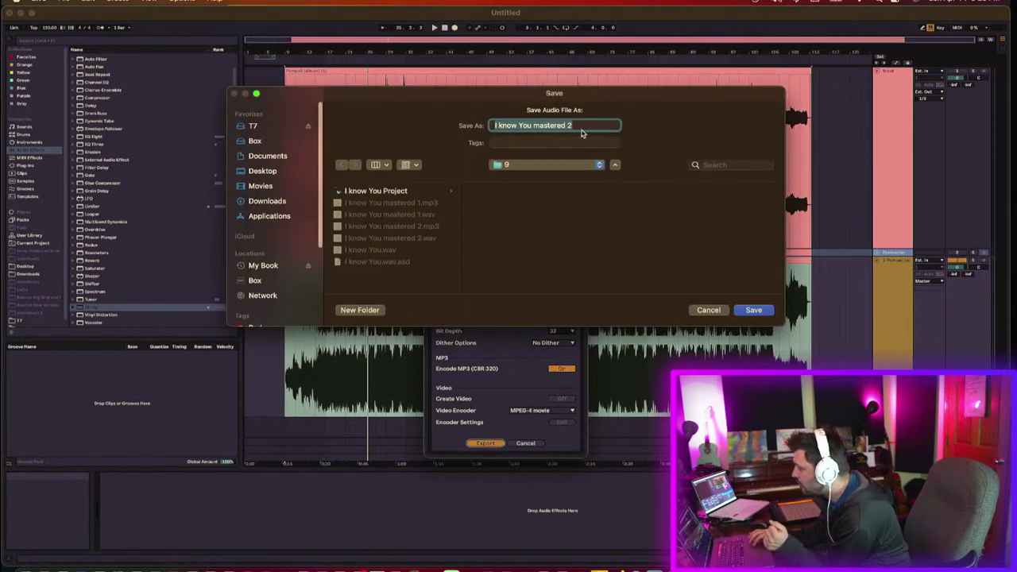
Step: Choose folder 5 inside Downloads > Free Mastering tracks as the export destination
click(560, 164)
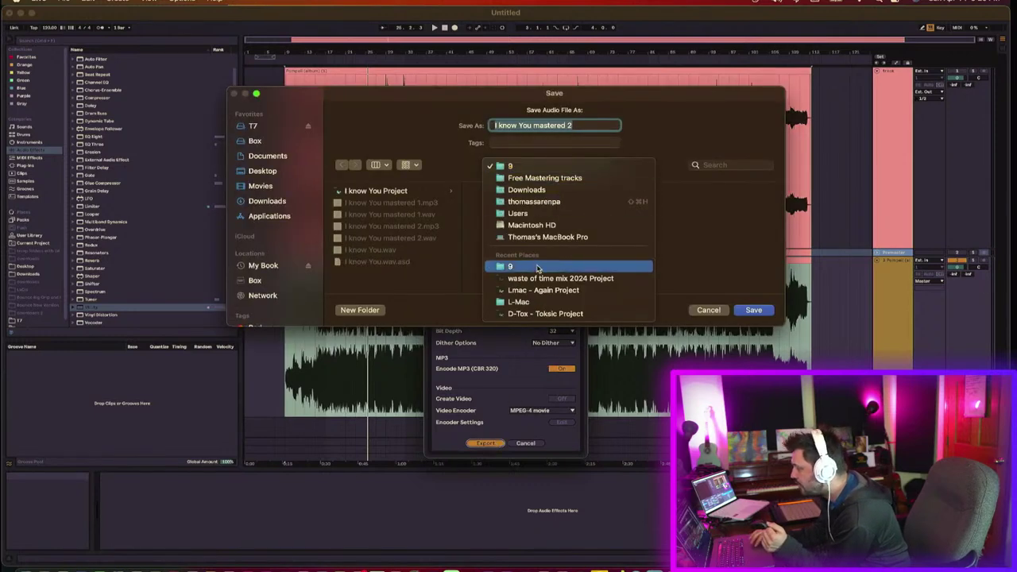
click(270, 163)
click(271, 202)
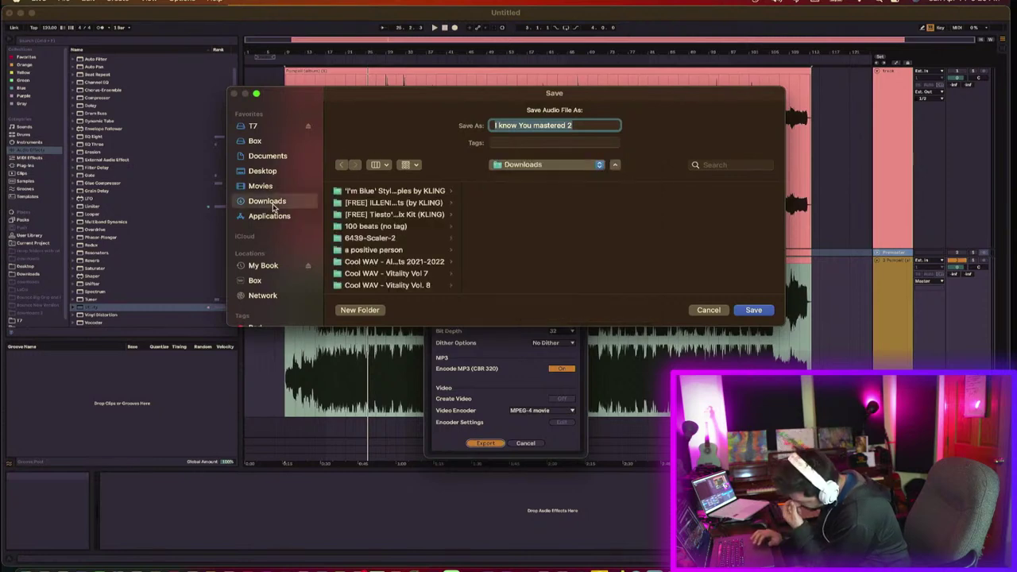
scroll(404, 223, down, 5)
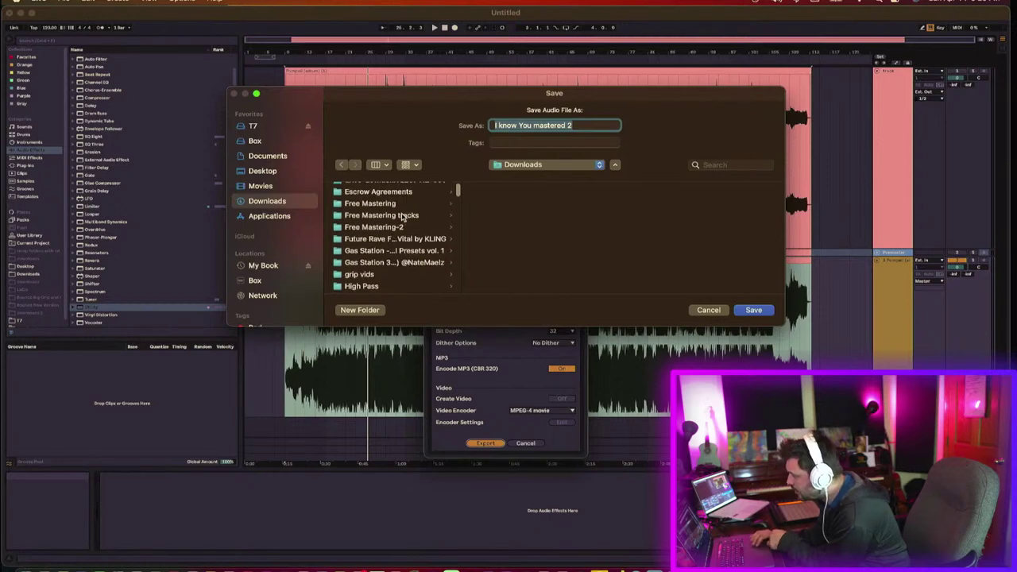
click(447, 216)
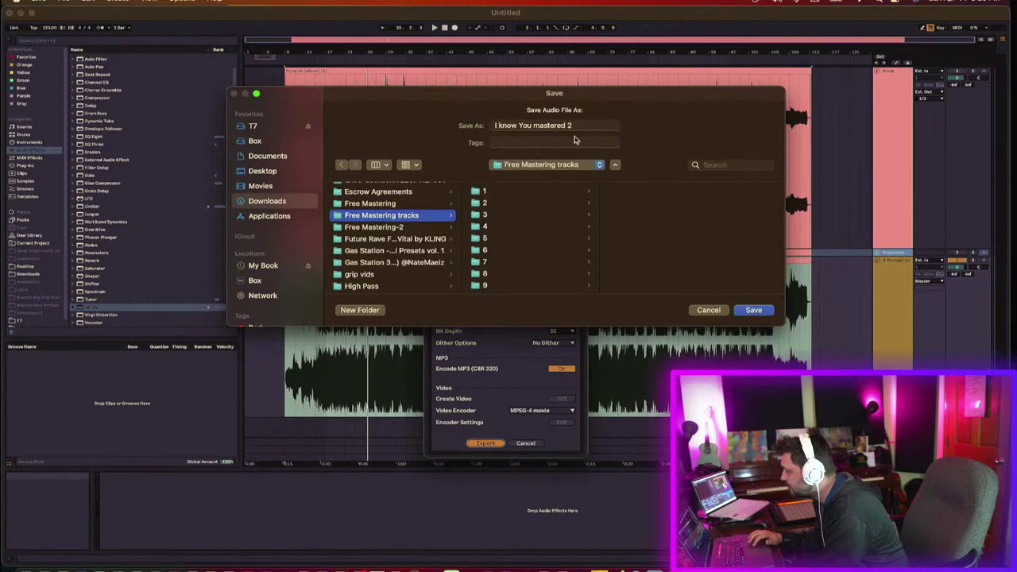
click(483, 264)
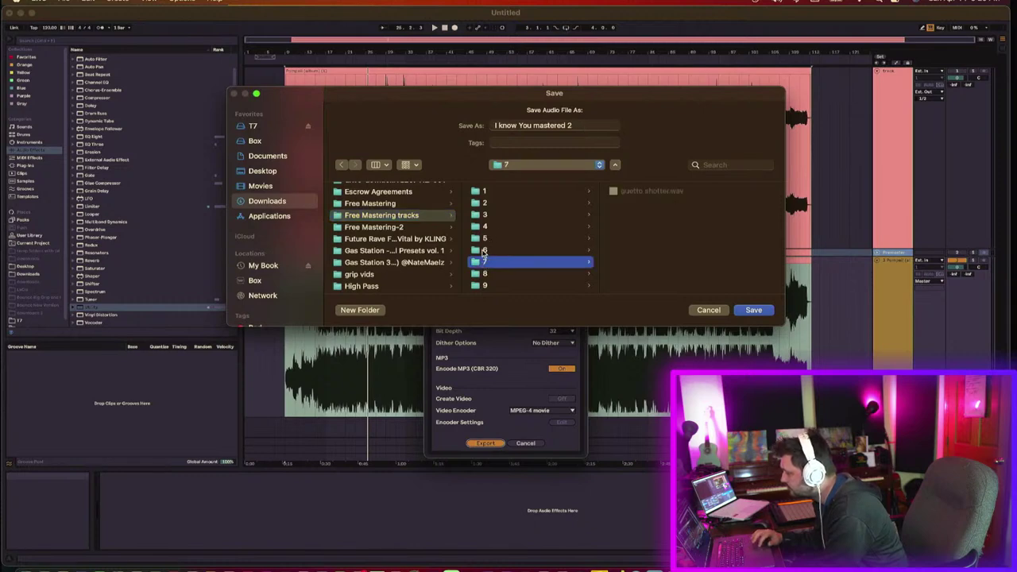
click(484, 240)
Step: Name the export Pompeii (album) (1) 001, based on the existing WAV file's name, and save it
click(656, 192)
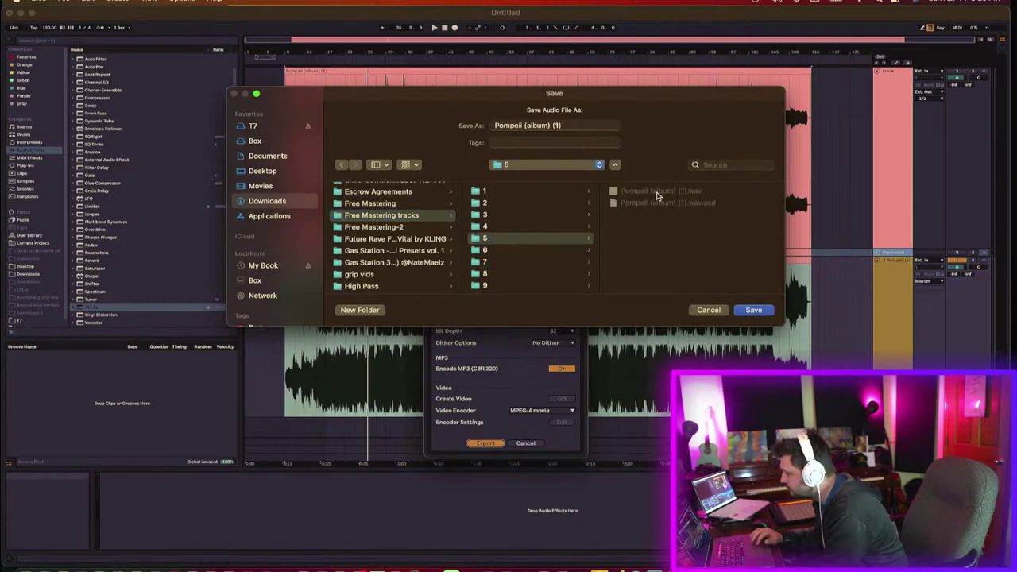
click(592, 123)
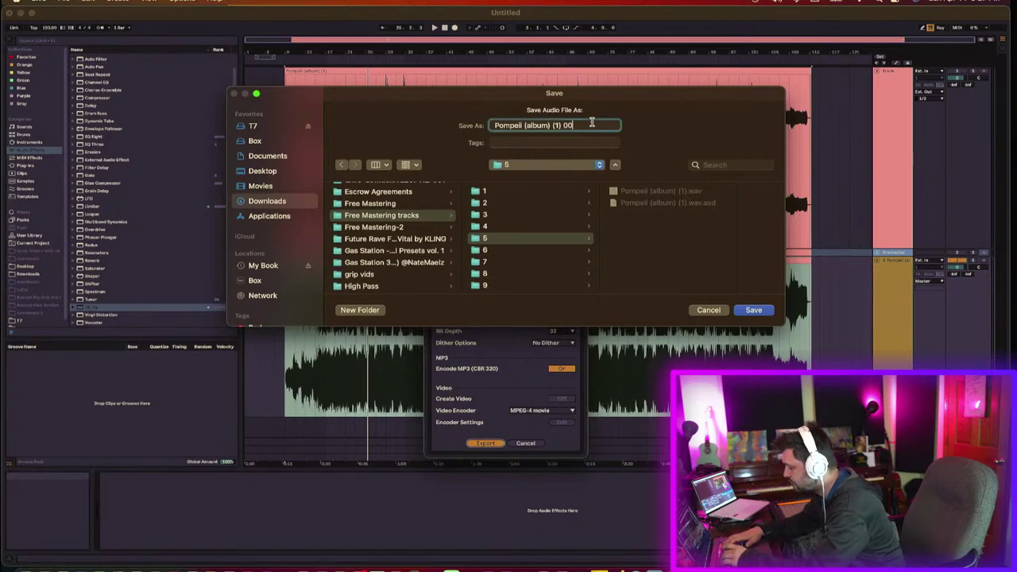
key(Return)
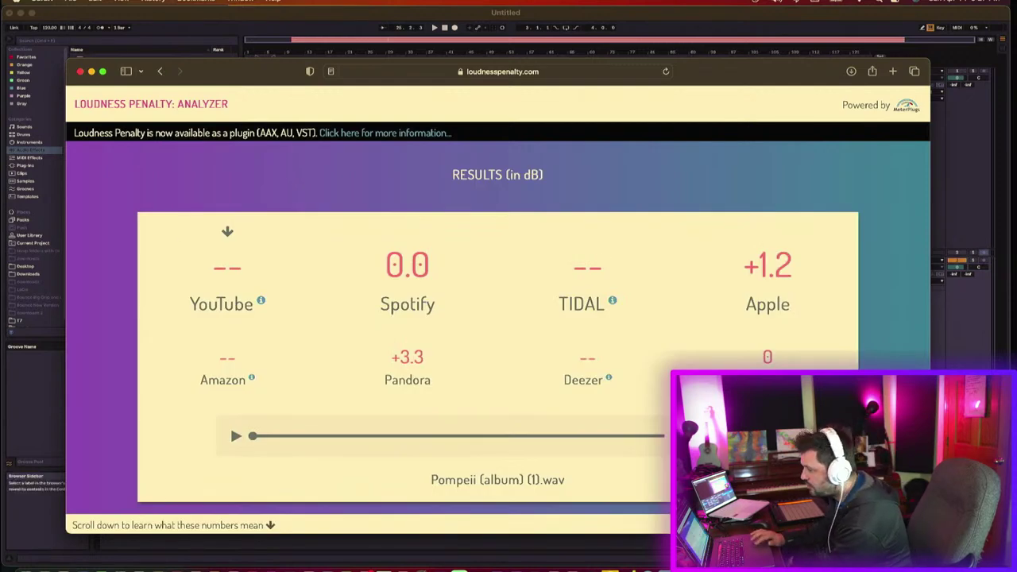
Step: In Safari, reload the Loudness Penalty Analyzer, analyze Pompeii (album) (1) 001.mp3, and move the browser window out of the way
click(666, 71)
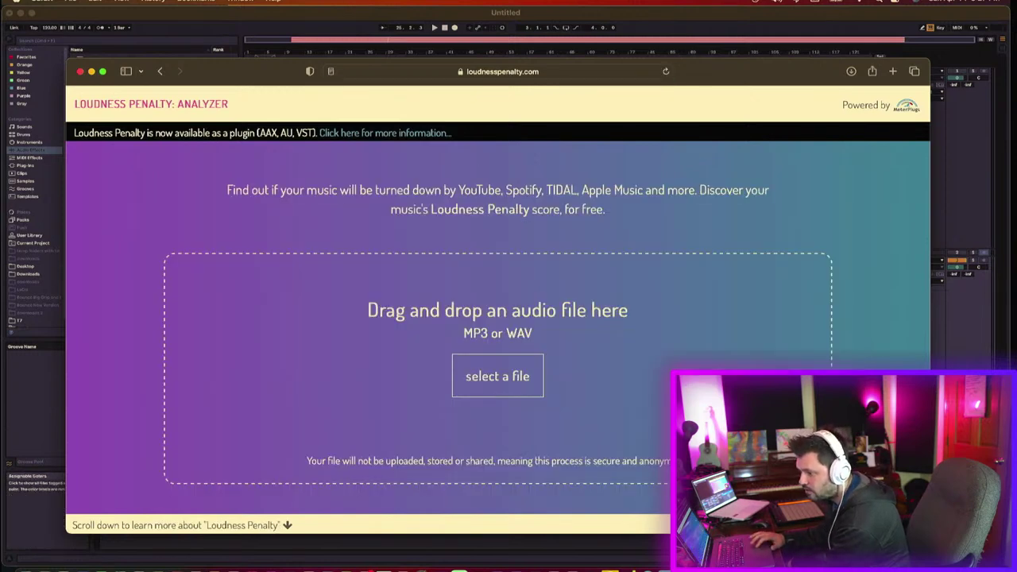
drag(32, 397, 262, 415)
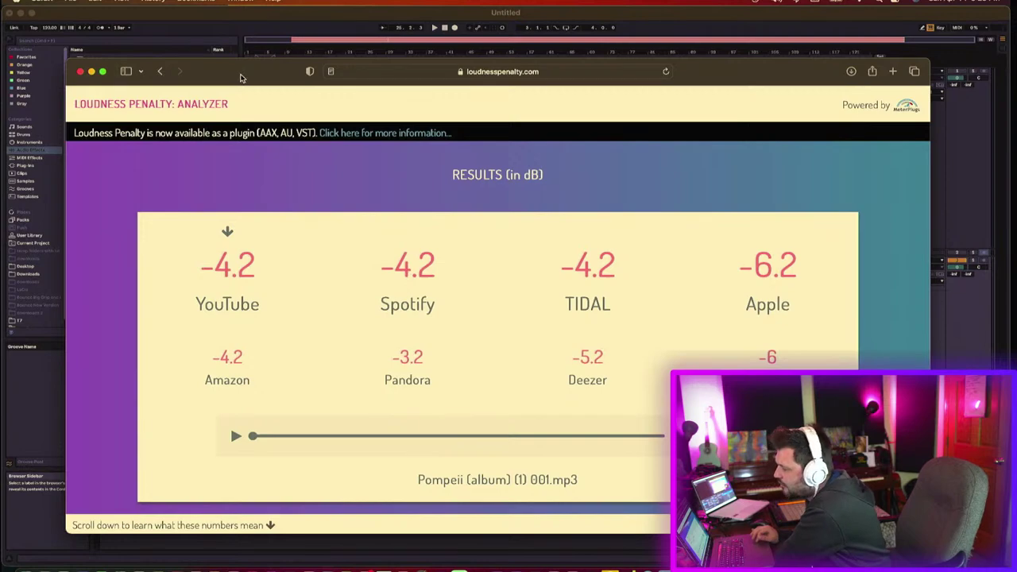
drag(241, 75, 0, 135)
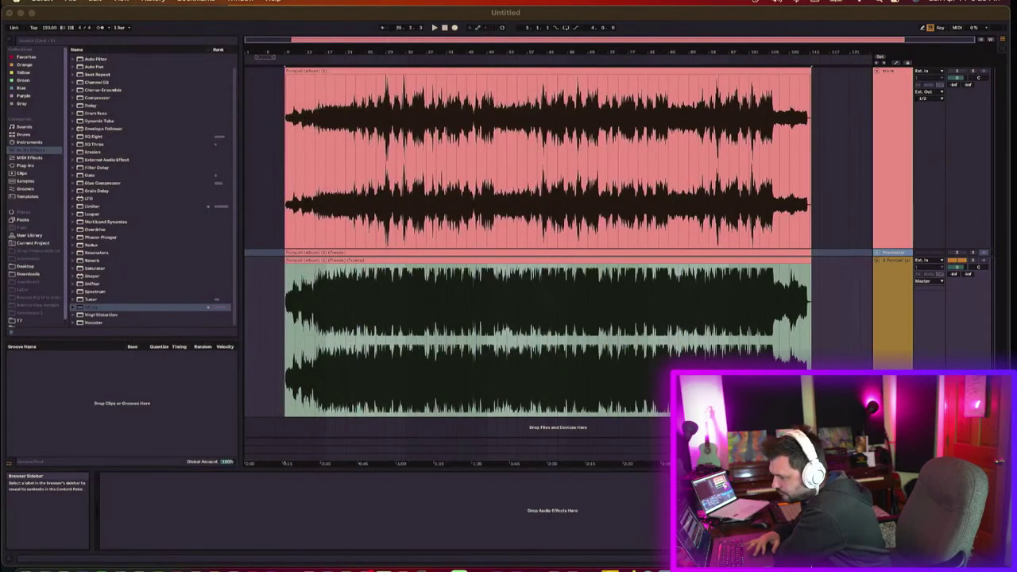
Step: Return to Ableton Live and save the Live Set as Pompeii (album) (1)
click(508, 302)
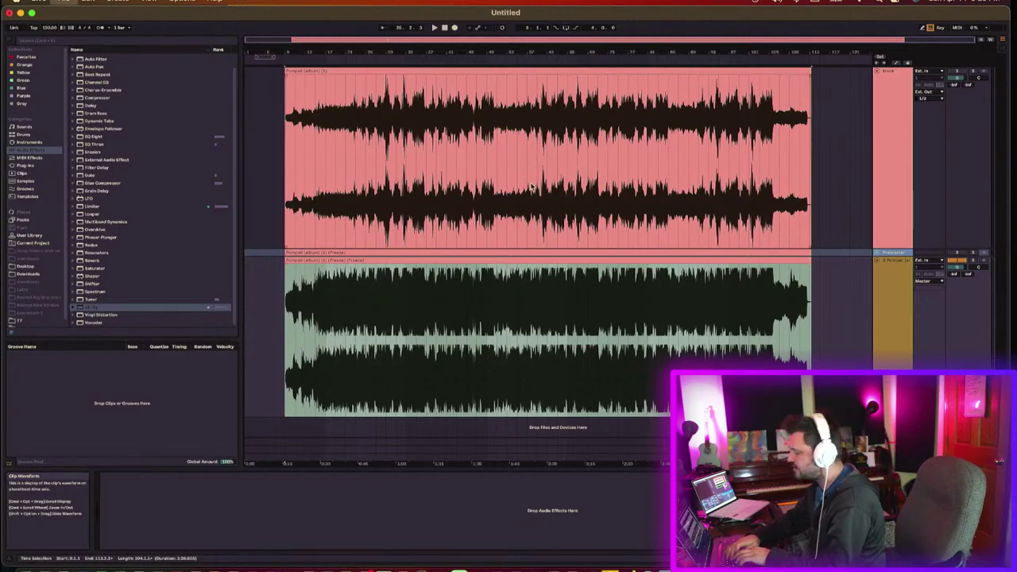
key(super+s)
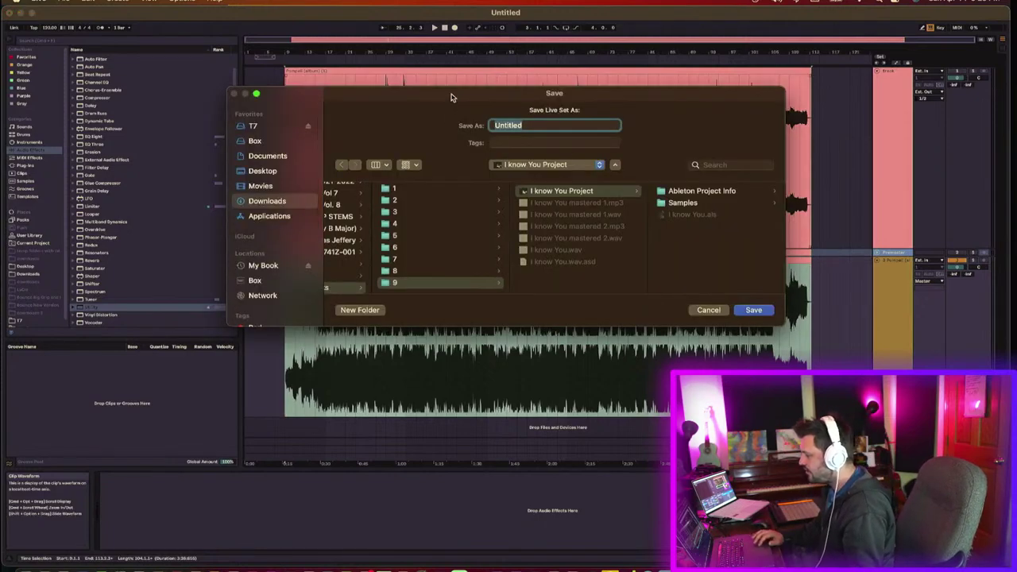
drag(451, 98, 0, 111)
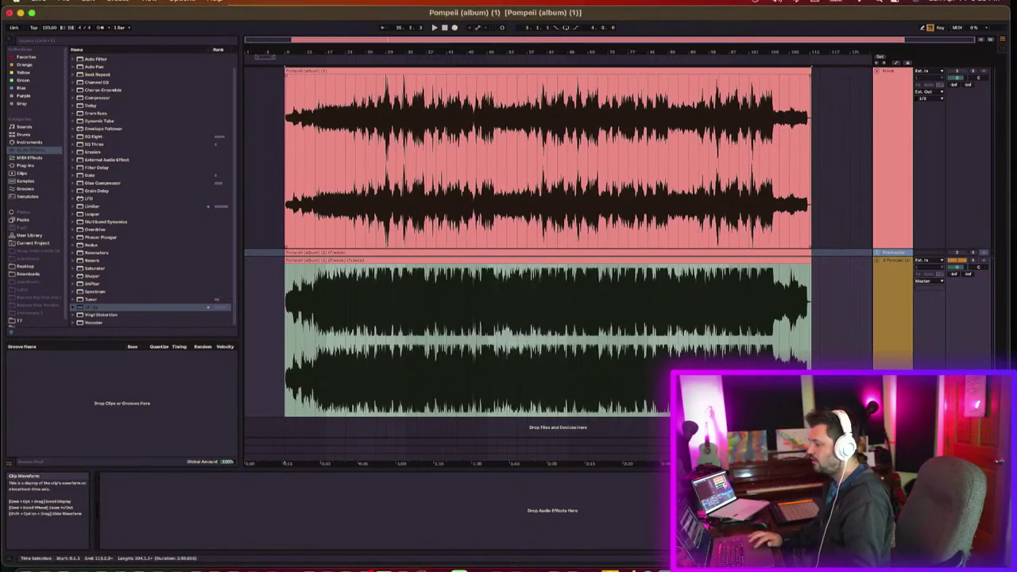
Step: Open the MR AUDIO master template 2024 and place the Chillout LoFi Flutes audio file on the first track at bar 9
click(32, 196)
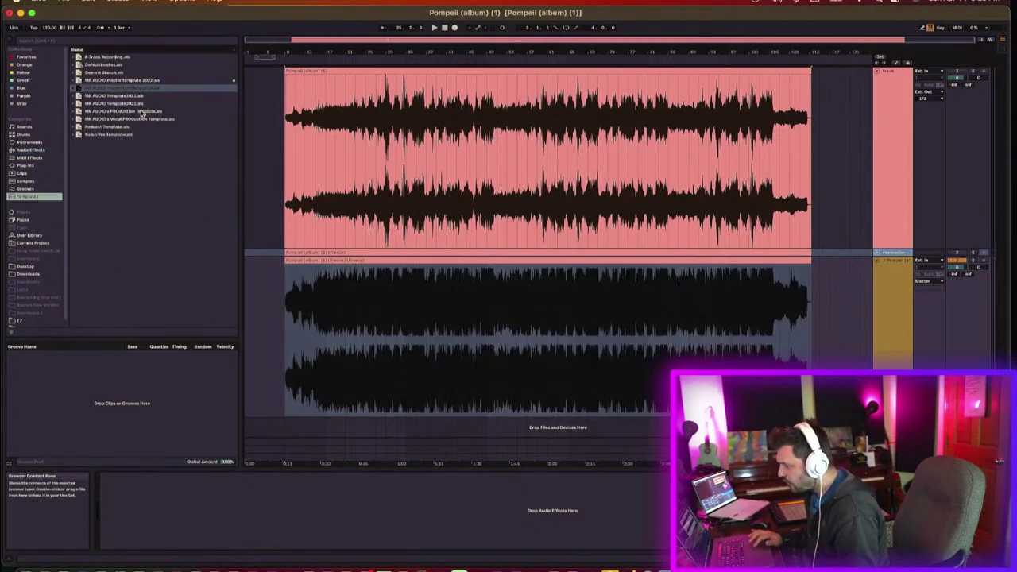
double_click(143, 88)
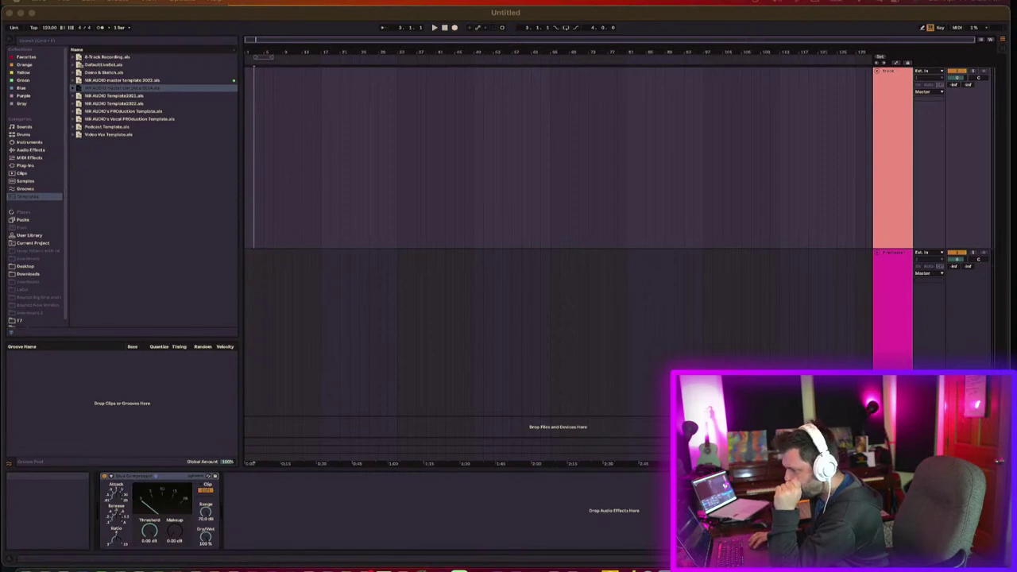
mouse_move(16, 235)
mouse_down()
mouse_move(86, 245)
mouse_move(503, 75)
mouse_move(291, 132)
mouse_up()
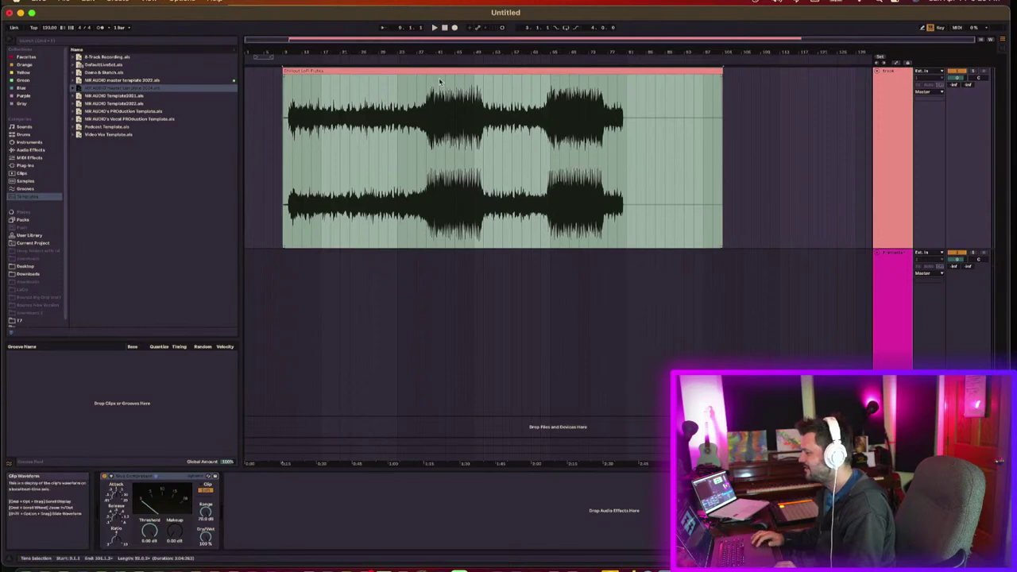
mouse_move(446, 51)
mouse_down()
mouse_move(447, 127)
mouse_move(446, 51)
mouse_up()
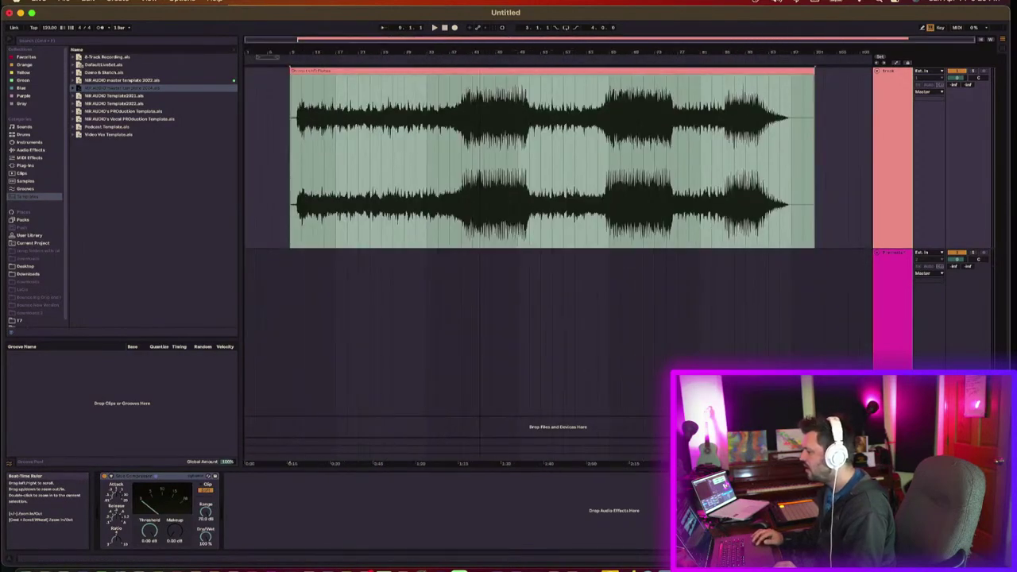
Step: Trim the silence from the start of the Chillout LoFi Flutes clip so that it begins at 10.2.1
click(570, 204)
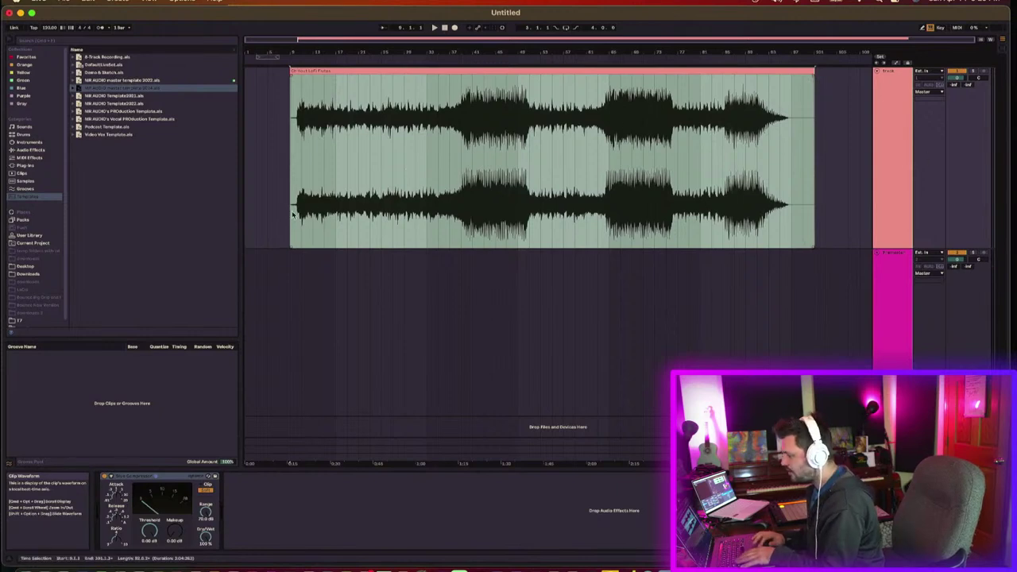
key(plus)
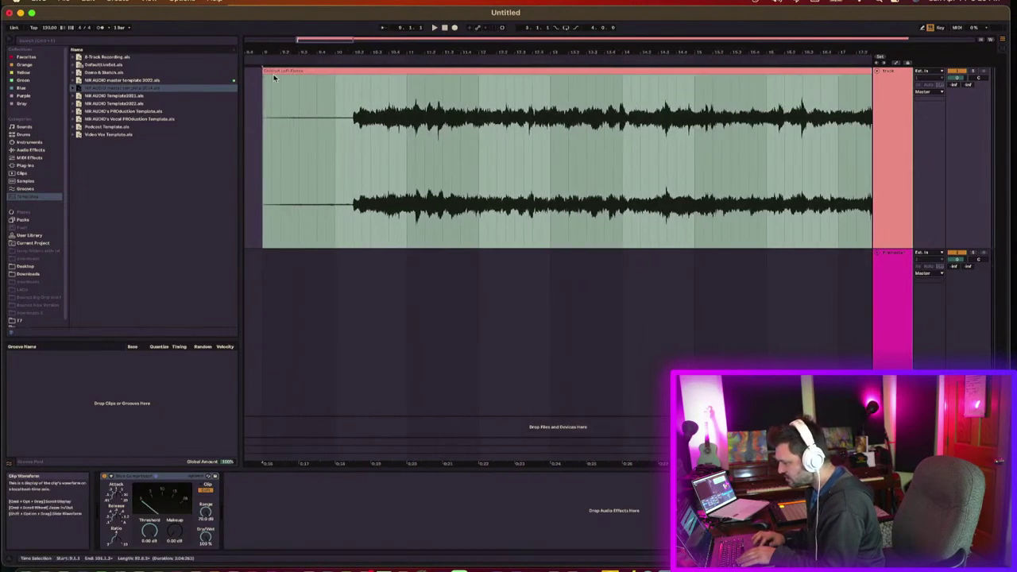
drag(263, 71, 359, 147)
click(317, 80)
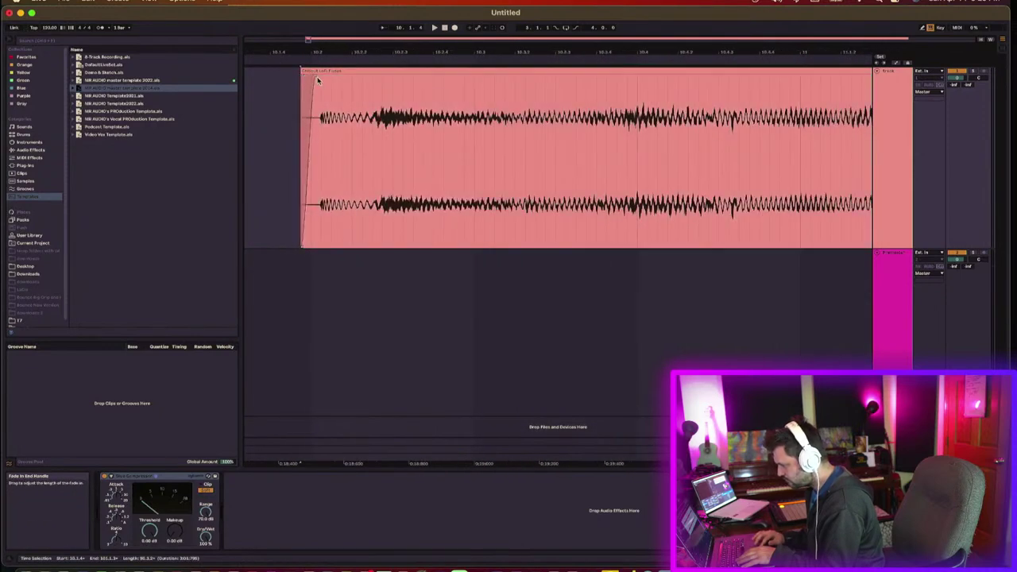
mouse_move(318, 80)
mouse_down()
mouse_move(303, 80)
mouse_move(317, 70)
mouse_up()
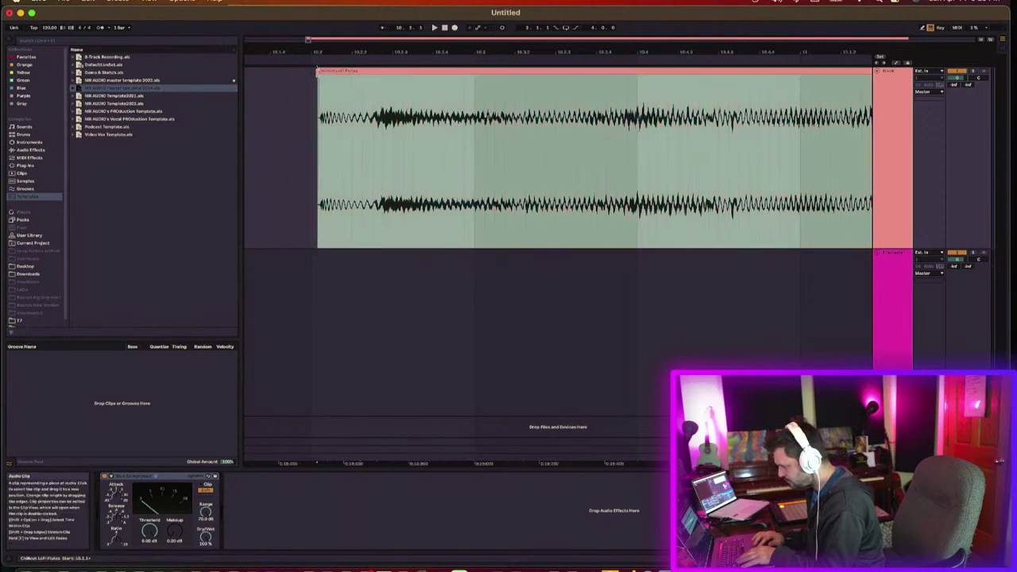
Step: Play the trimmed Chillout LoFi Flutes clip from its start
key(space)
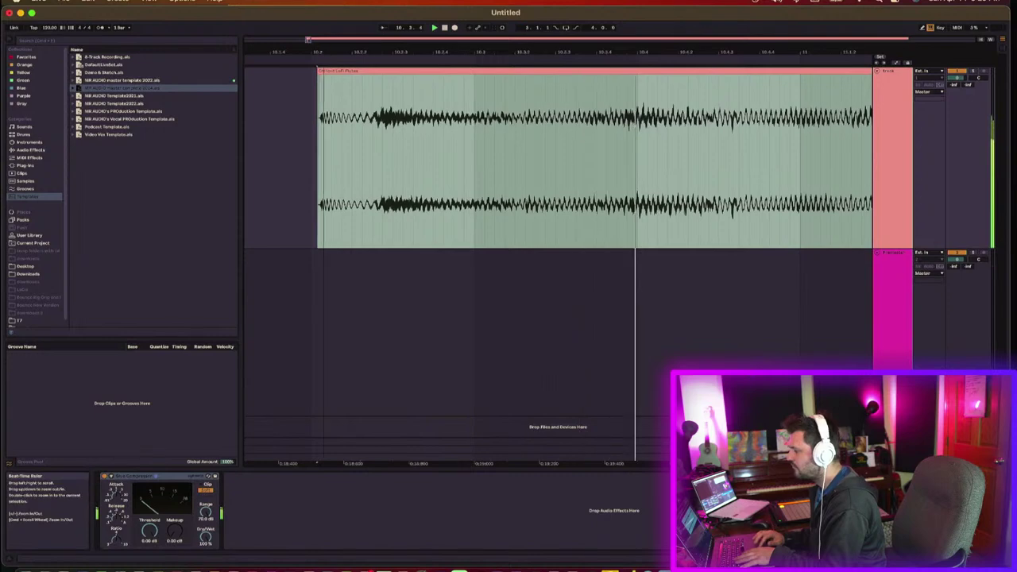
drag(322, 49, 321, 15)
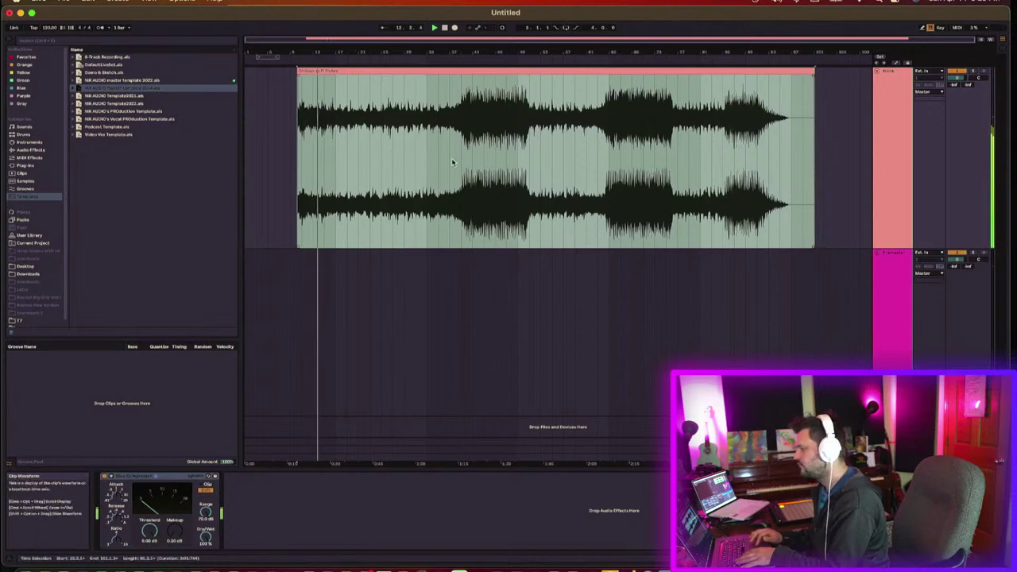
Step: Place the Shadow Hills Mastering Compressor after the Glue Compressor on the first track
click(896, 209)
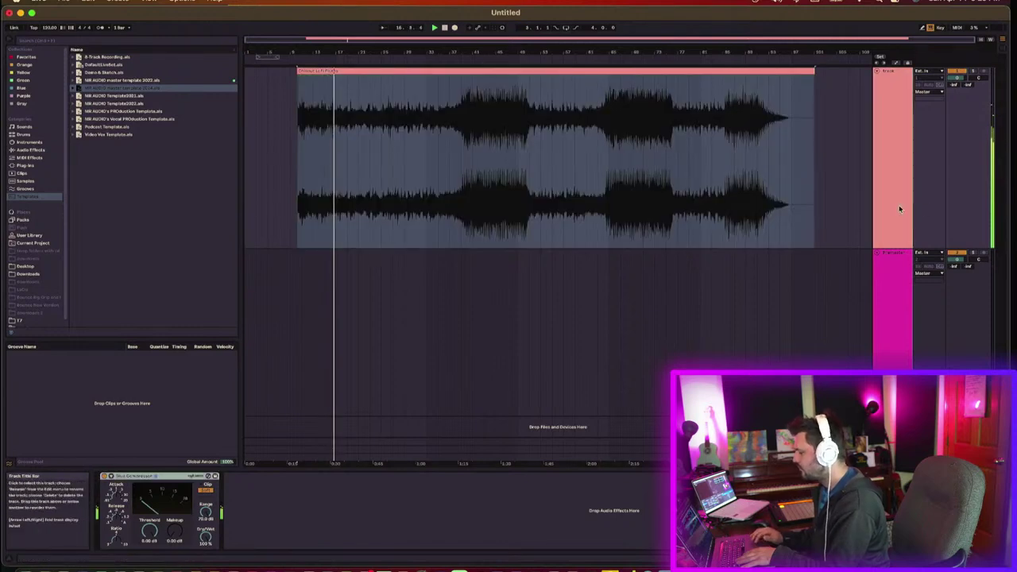
click(388, 359)
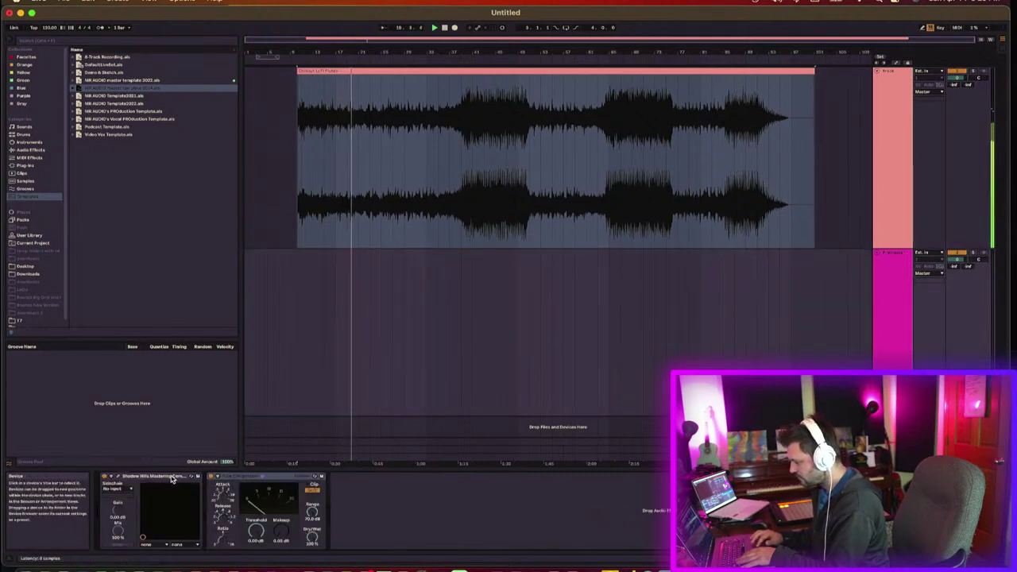
drag(397, 497, 401, 495)
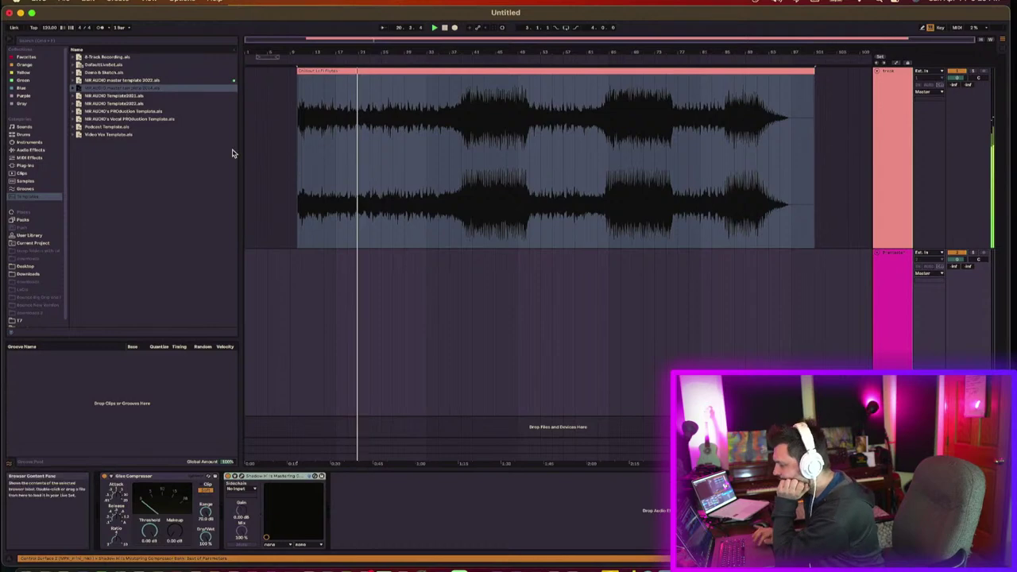
Step: Clear the two compressors from the first track and add the Ozone 11 Equalizer plug-in to it
click(131, 105)
click(413, 69)
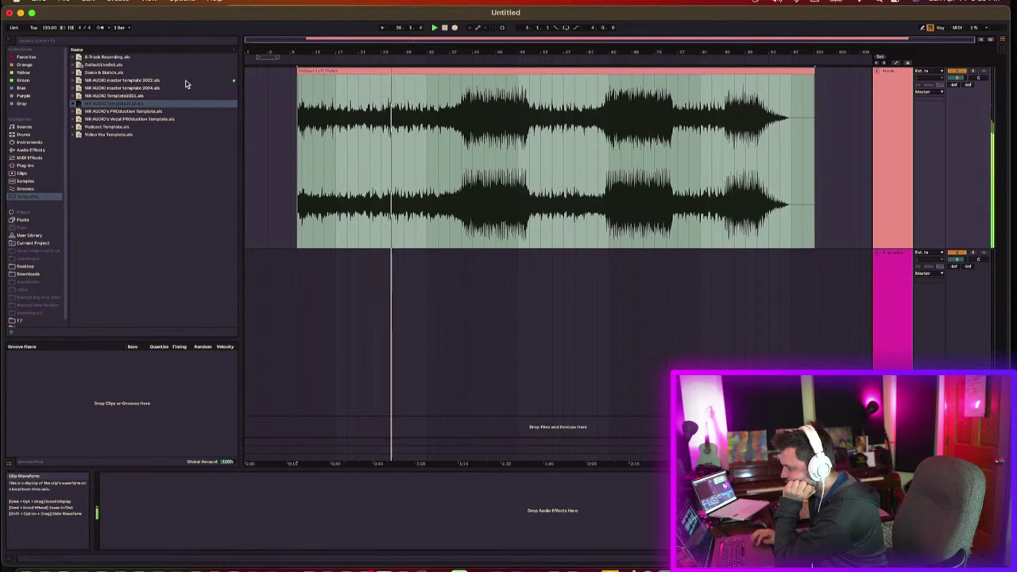
click(25, 166)
double_click(119, 249)
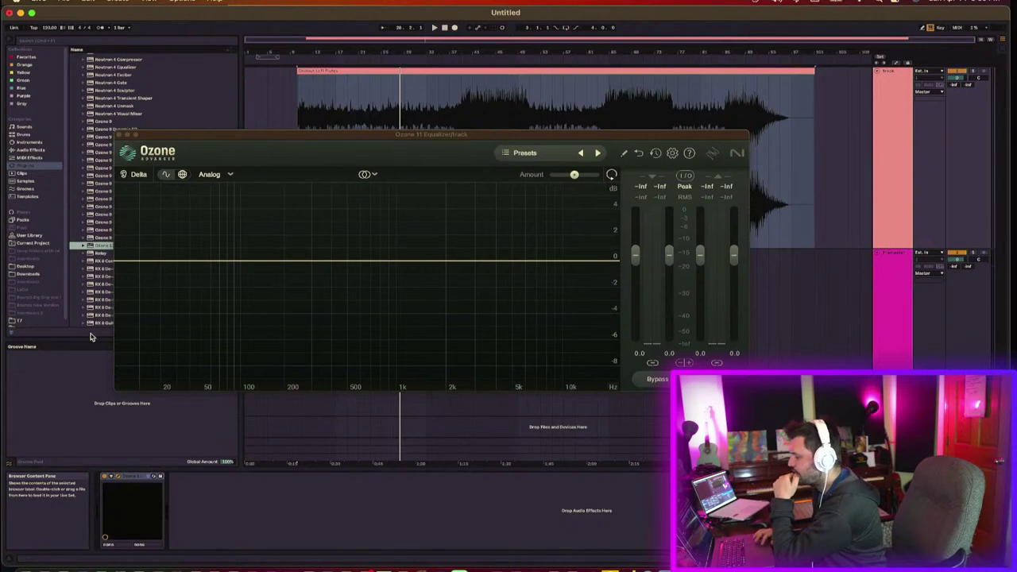
Step: With the song playing, add a bell boost at 2013 Hz, 3.3 dB, Q 2.3, and a low shelf at 219 Hz, 0.6 dB, Q 24.0
key(space)
drag(349, 262, 447, 228)
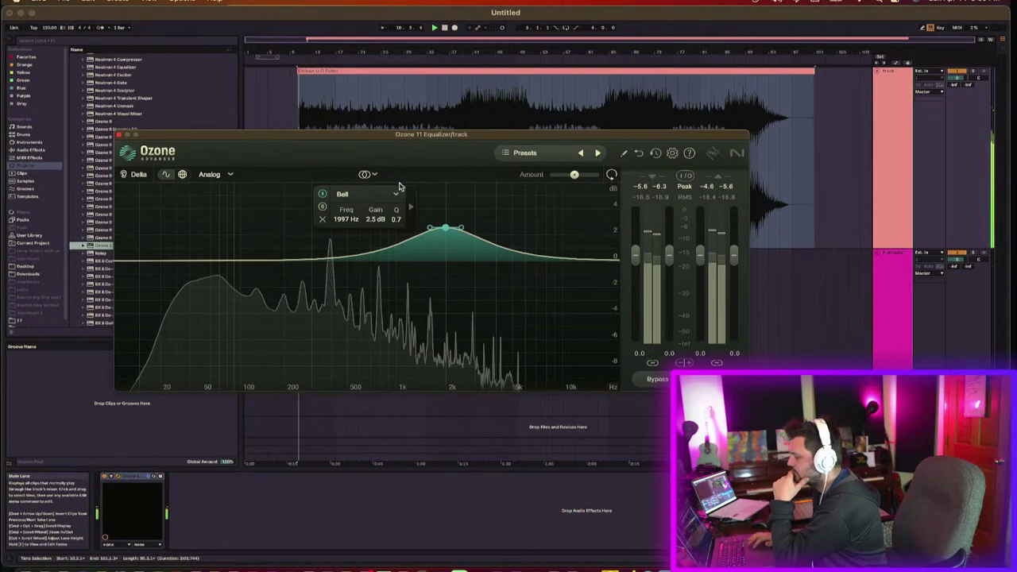
click(332, 114)
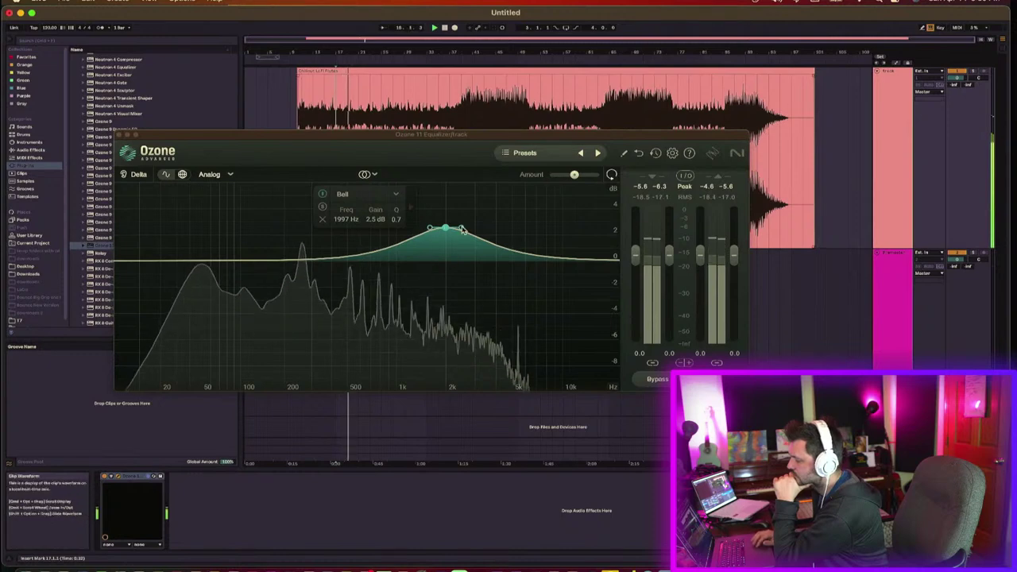
drag(462, 228, 456, 227)
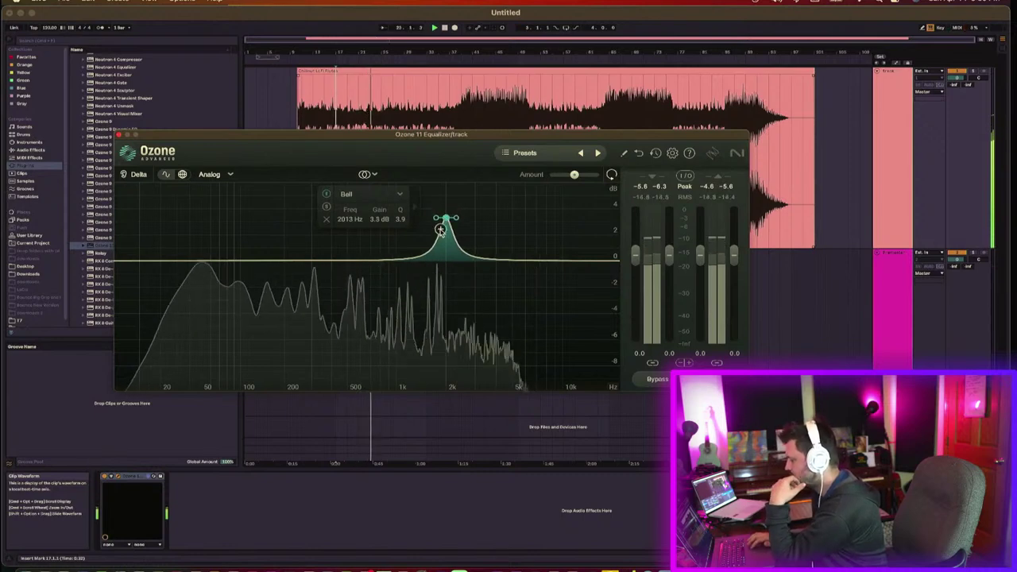
drag(436, 218, 434, 219)
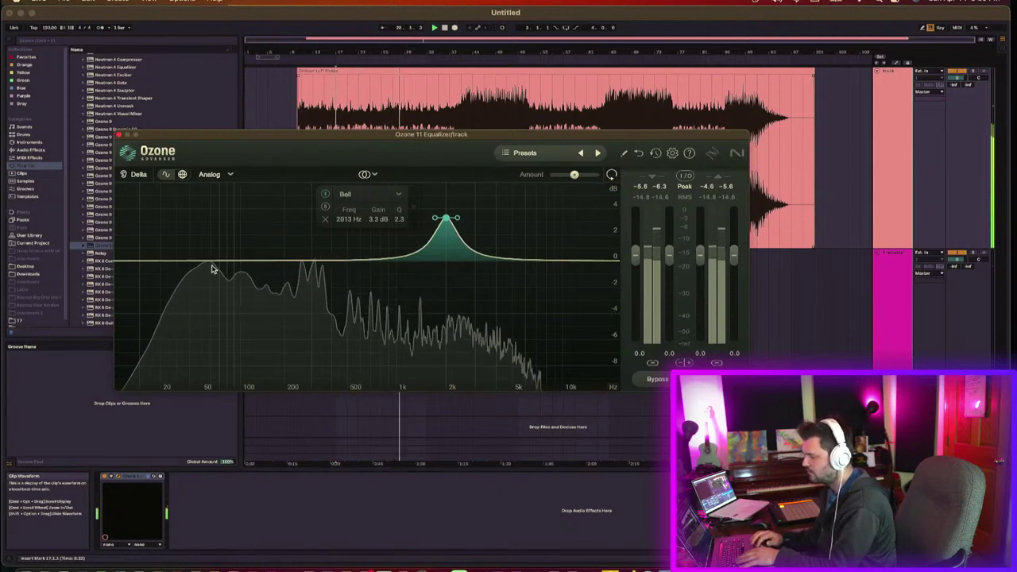
click(239, 266)
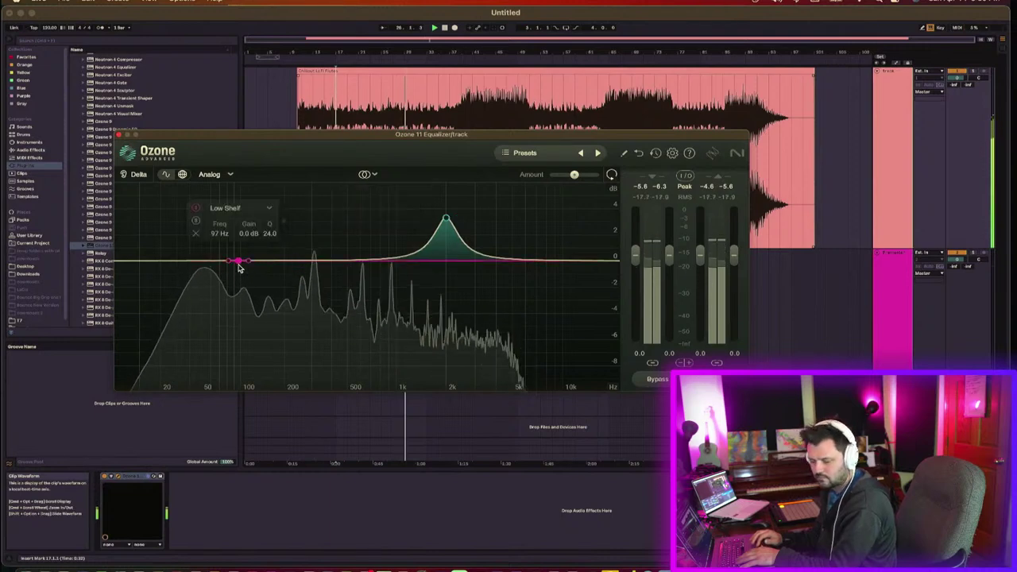
drag(238, 262, 291, 255)
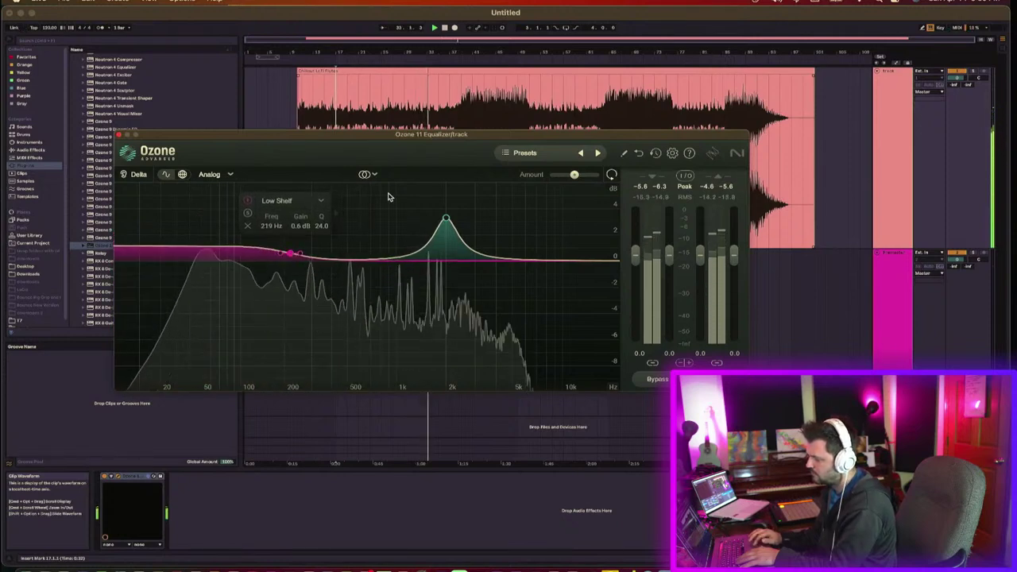
Step: Switch the equalizer to Mid/Side processing and add a Side bell boost at 1790 Hz with 1.6 dB gain and Q 0.2
click(365, 174)
click(394, 211)
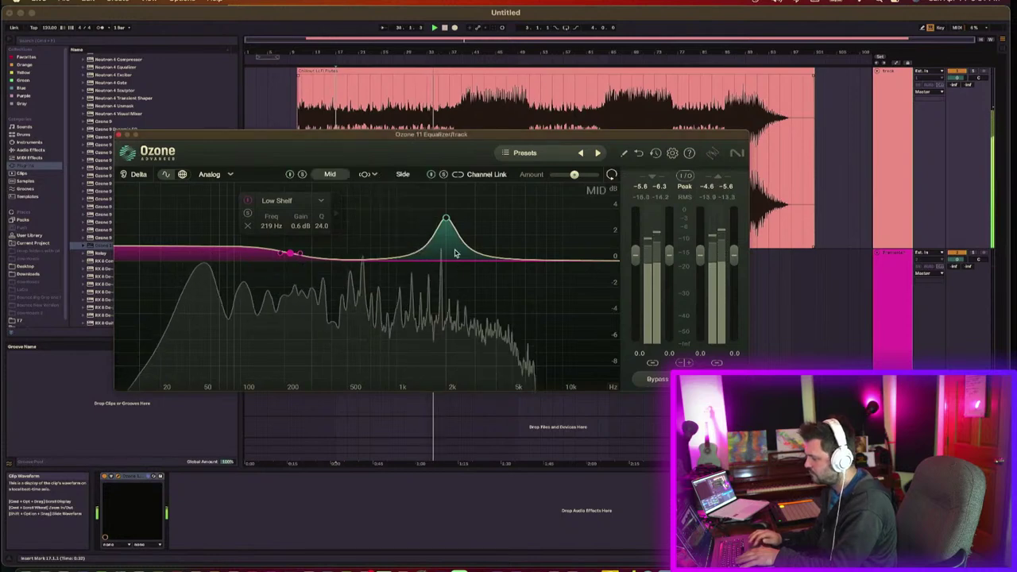
click(403, 174)
click(423, 263)
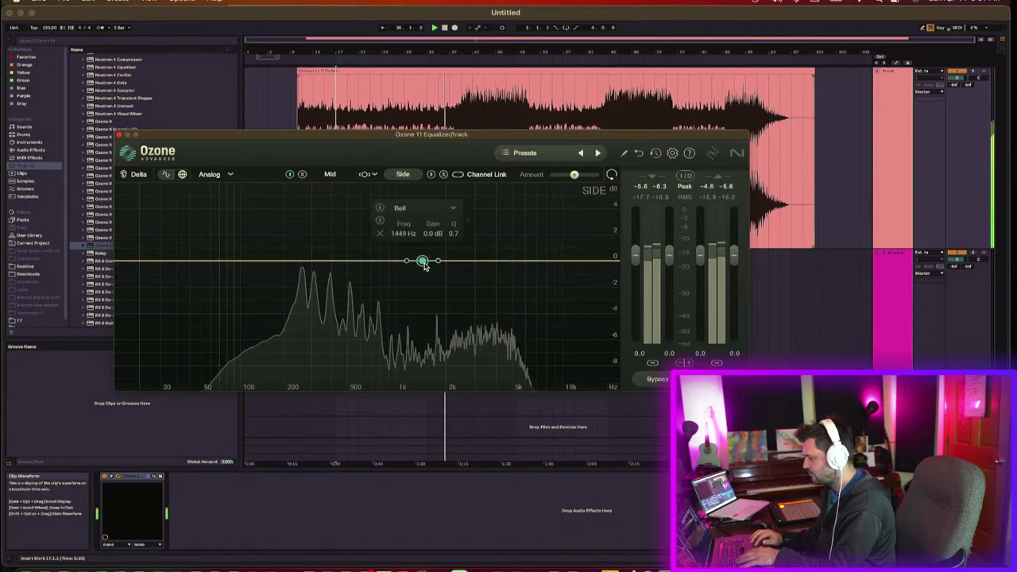
drag(440, 264, 440, 237)
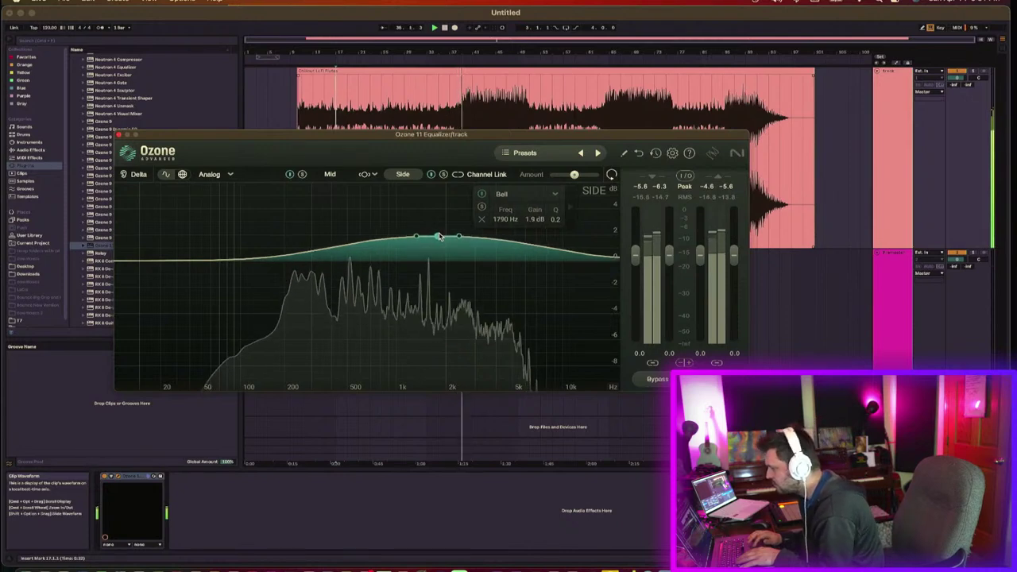
drag(439, 237, 440, 238)
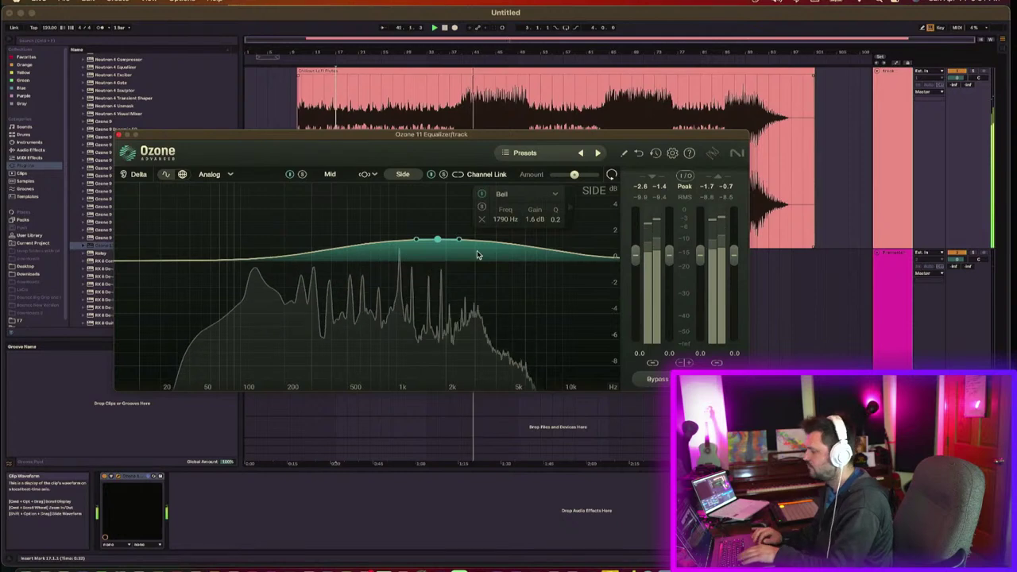
drag(223, 149, 249, 149)
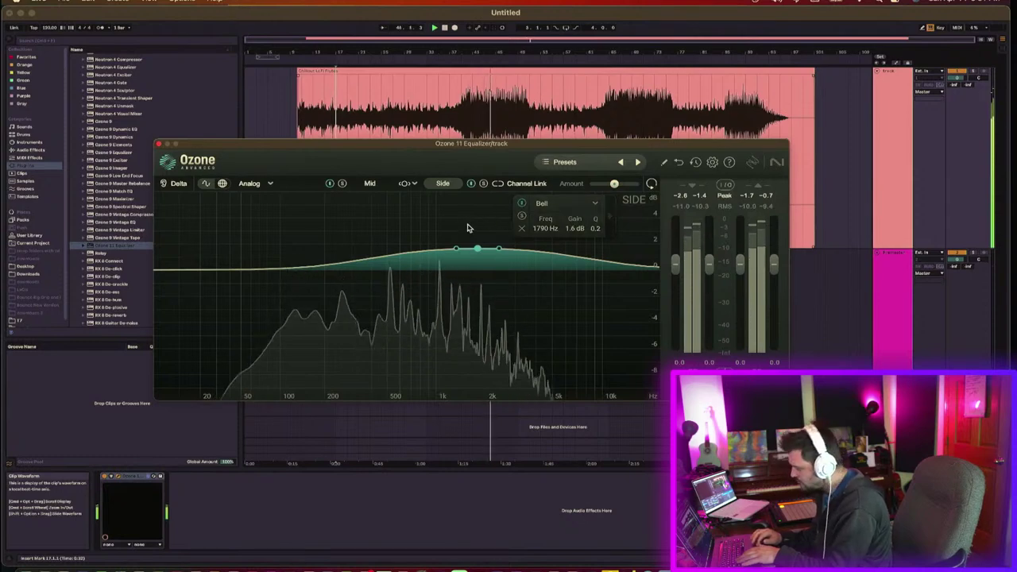
Step: On the Mid channel, add a soloed bell band at 539 Hz with 2.7 dB gain and Q 3.9
click(370, 184)
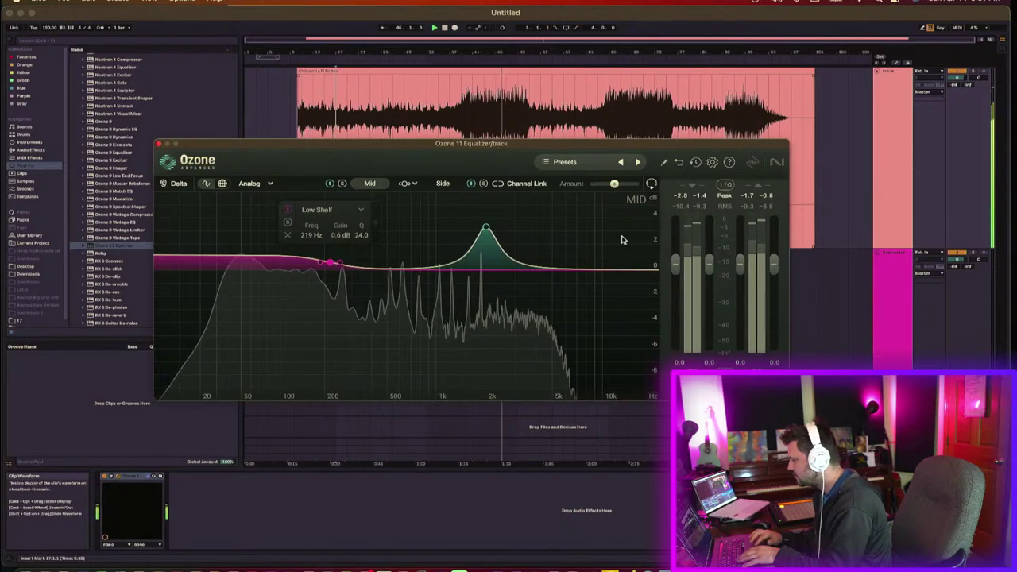
click(203, 183)
click(159, 145)
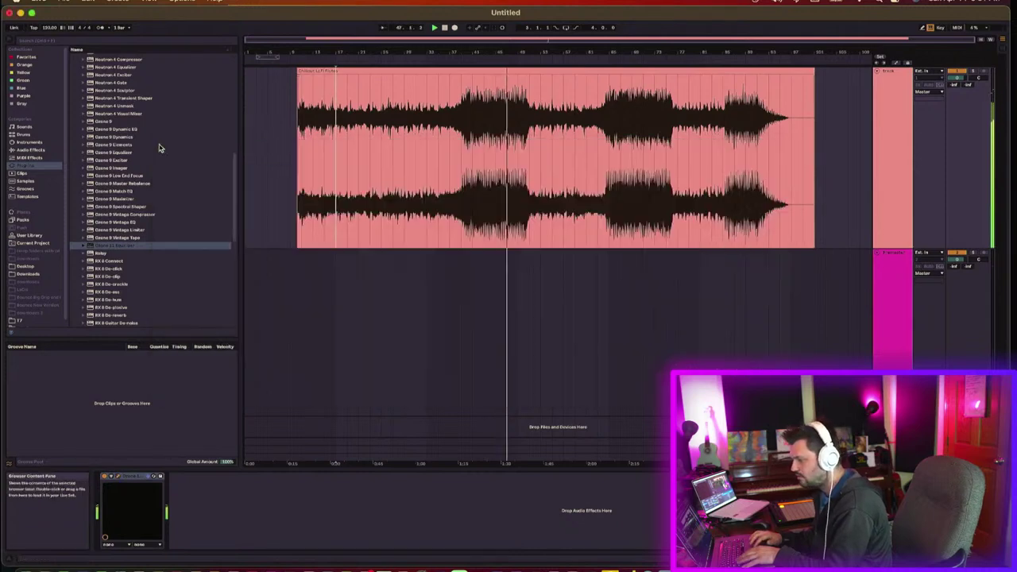
click(118, 478)
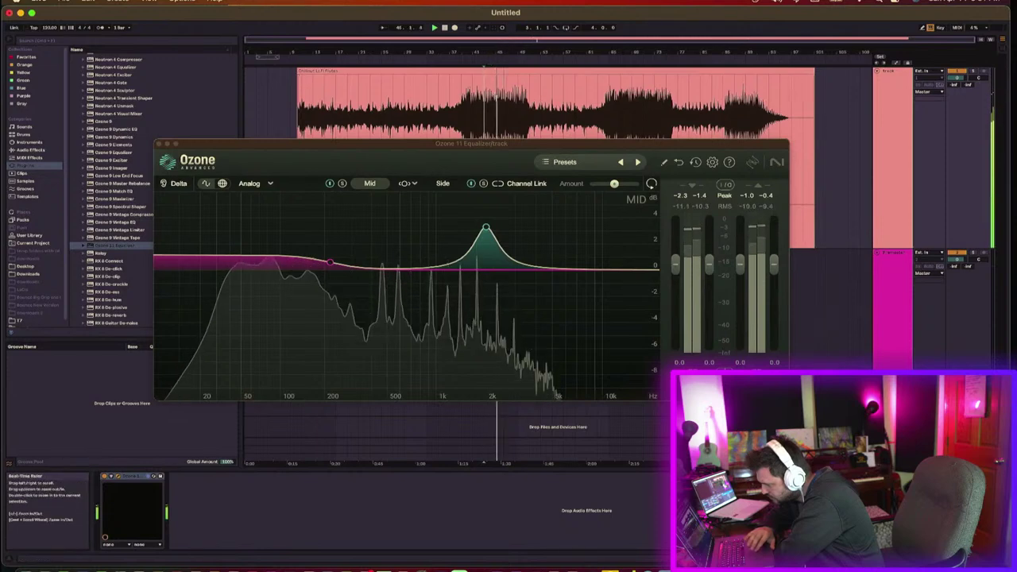
drag(501, 50, 501, 119)
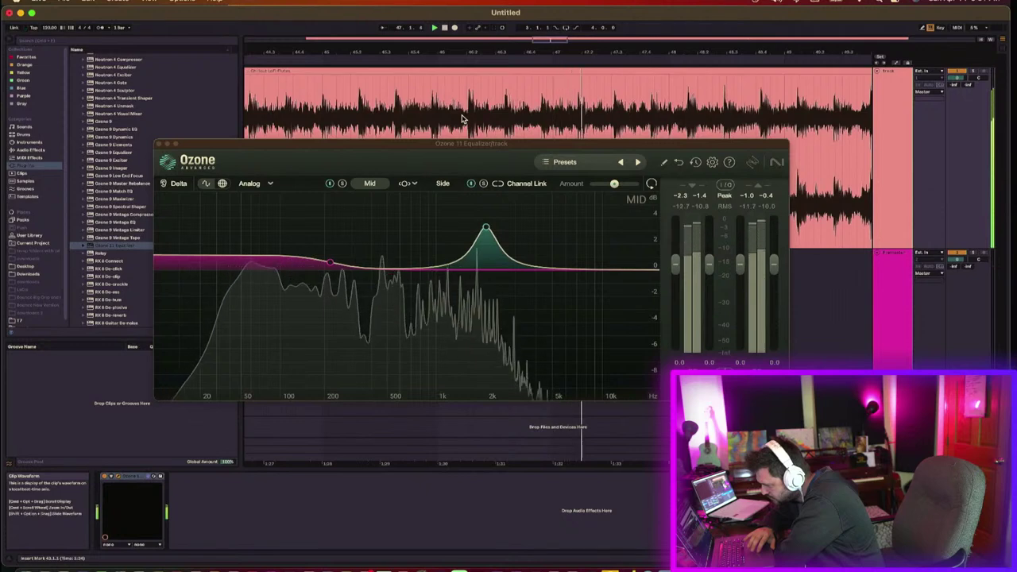
drag(385, 271, 391, 235)
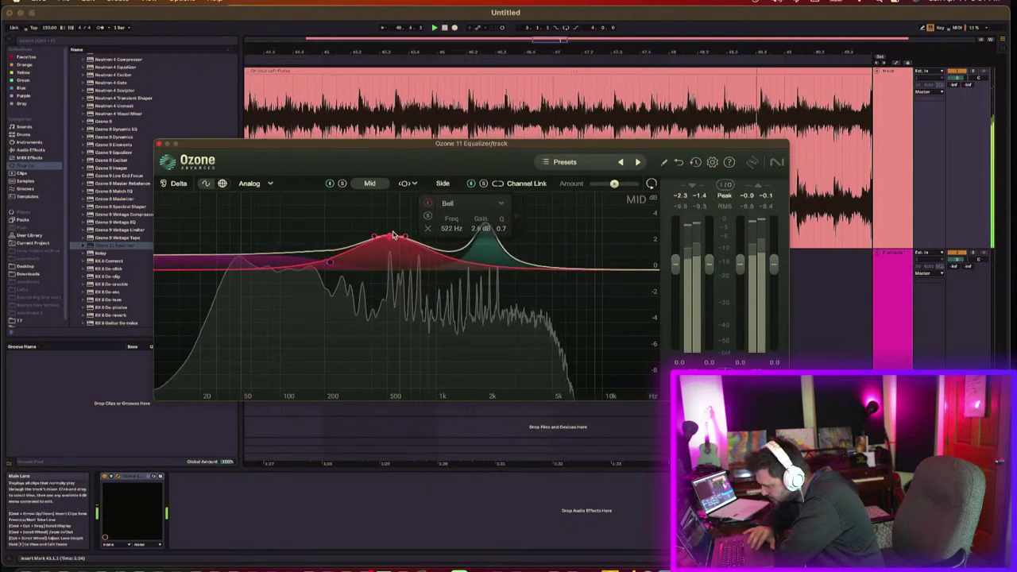
click(430, 216)
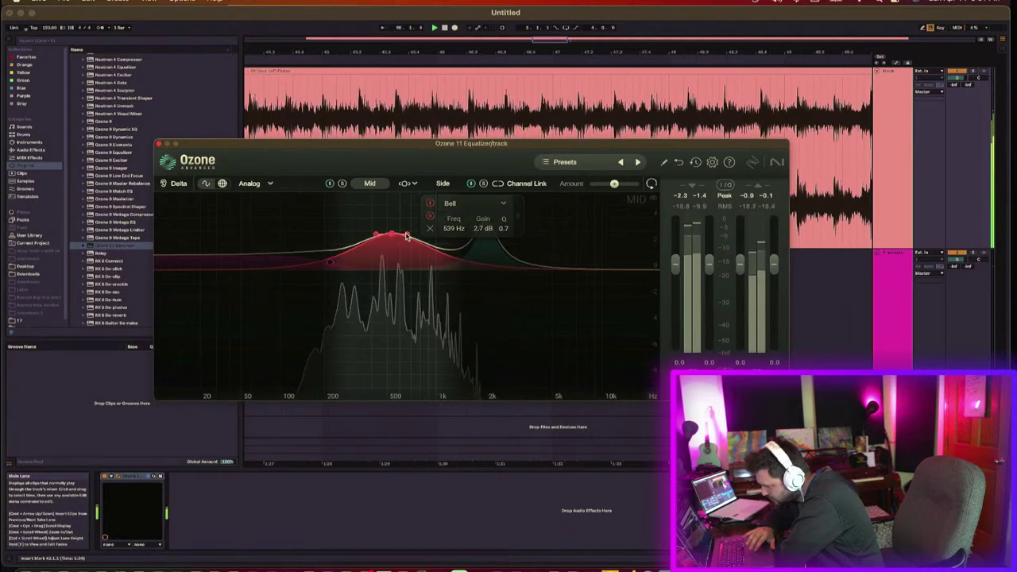
drag(407, 235, 402, 236)
Step: Replay from 45.4.4, move the soloed Mid bell to 3445 Hz at 2.6 dB, then turn off its solo and widen it
click(432, 119)
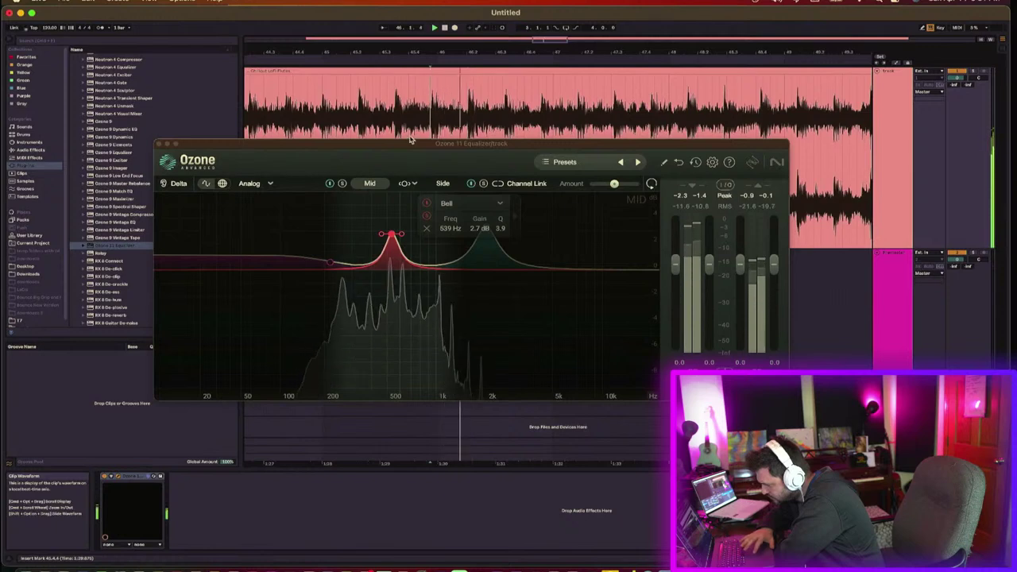
click(400, 241)
drag(399, 241, 527, 240)
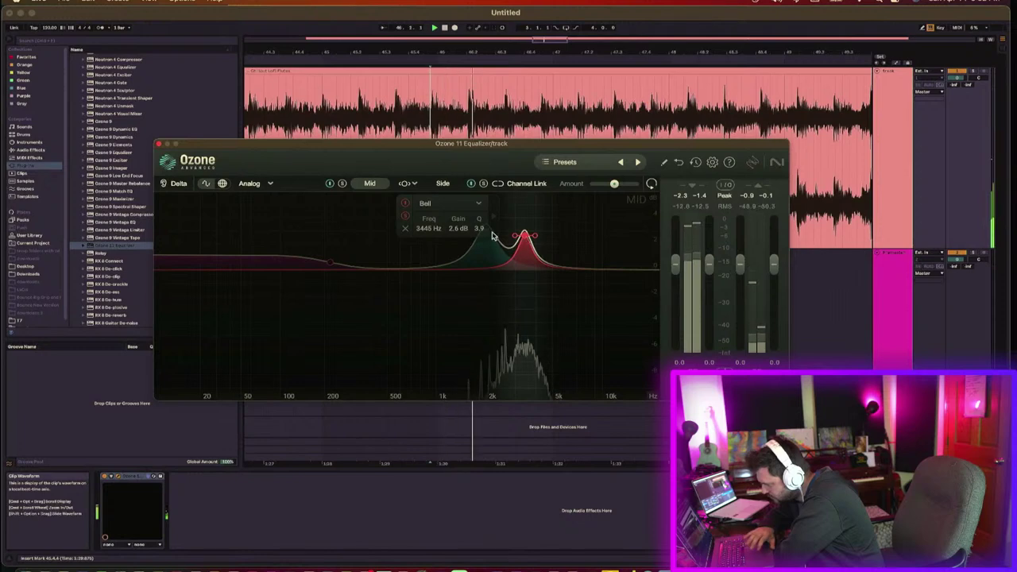
click(406, 216)
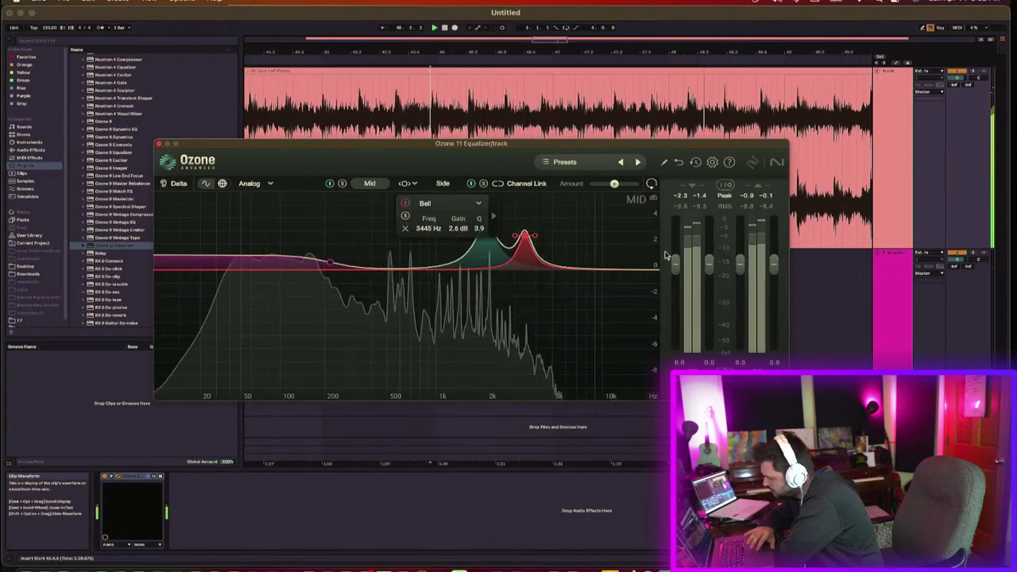
scroll(536, 237, down, 5)
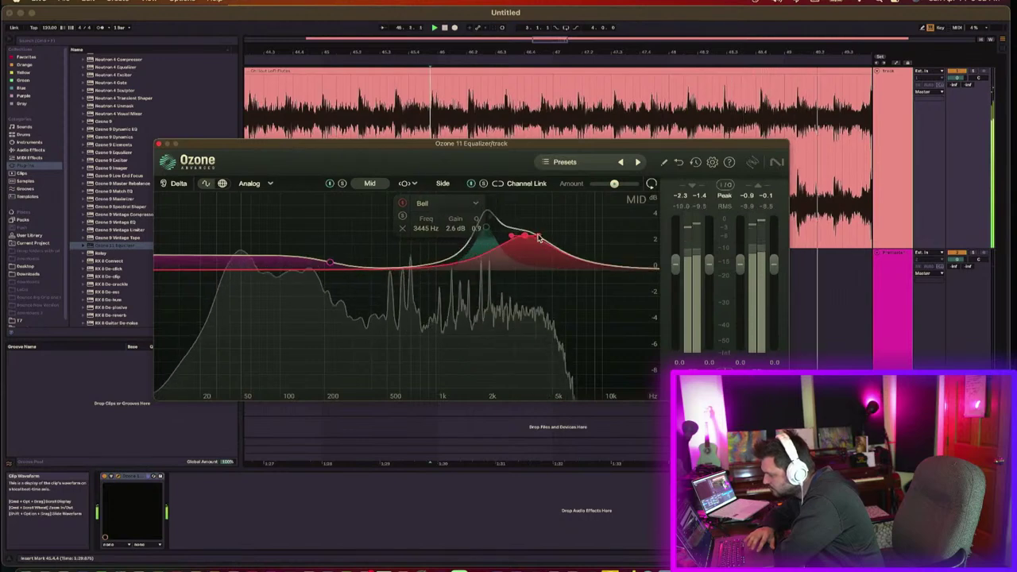
Step: Change the widened Mid bell into a high shelf at 3724 Hz with 2.1 dB gain and Q 2.0
click(456, 203)
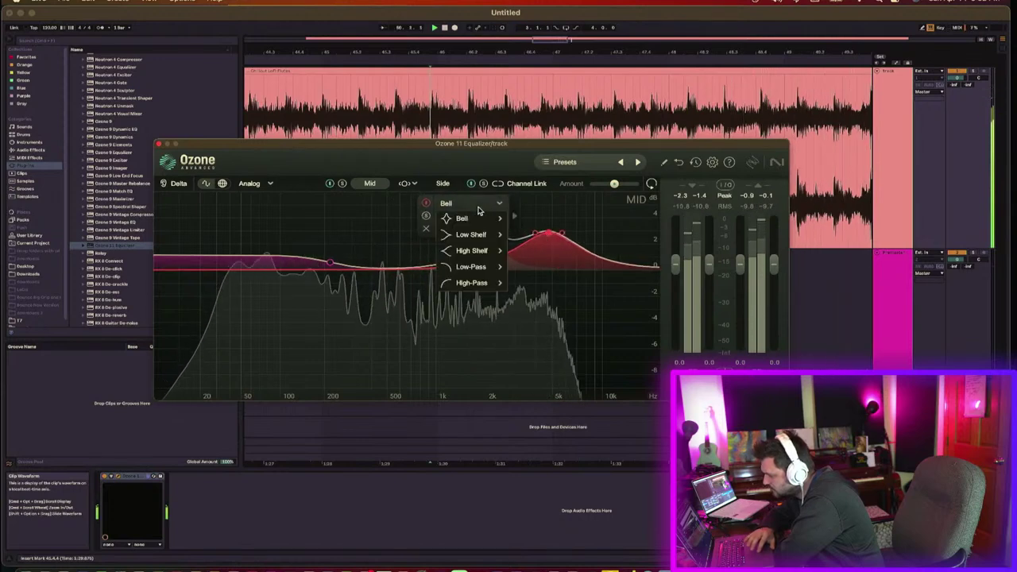
click(480, 251)
drag(554, 230, 529, 247)
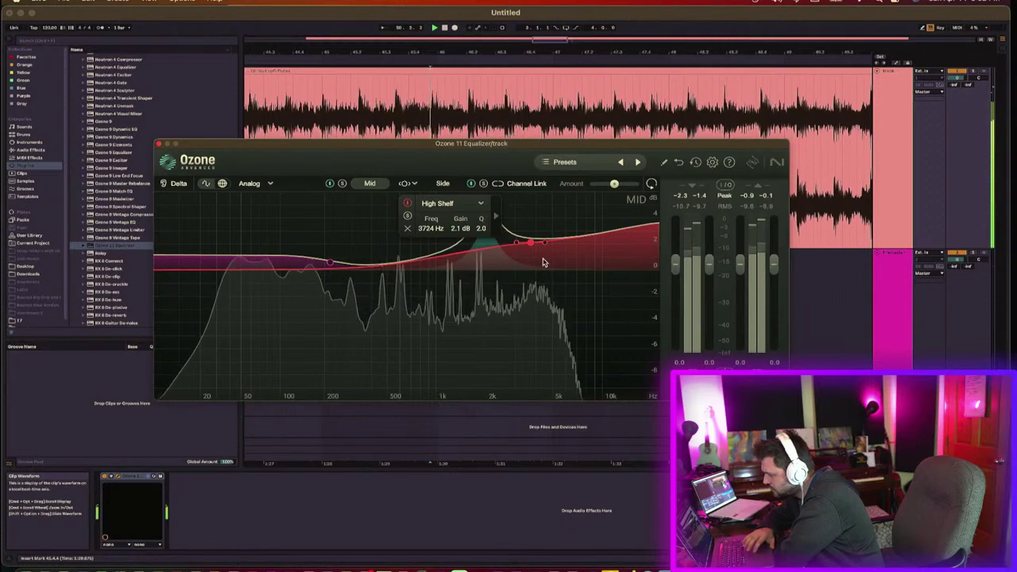
Step: Change the Side channel's bell into a high shelf at 406 Hz with 0.9 dB gain and Q 24.0
click(437, 184)
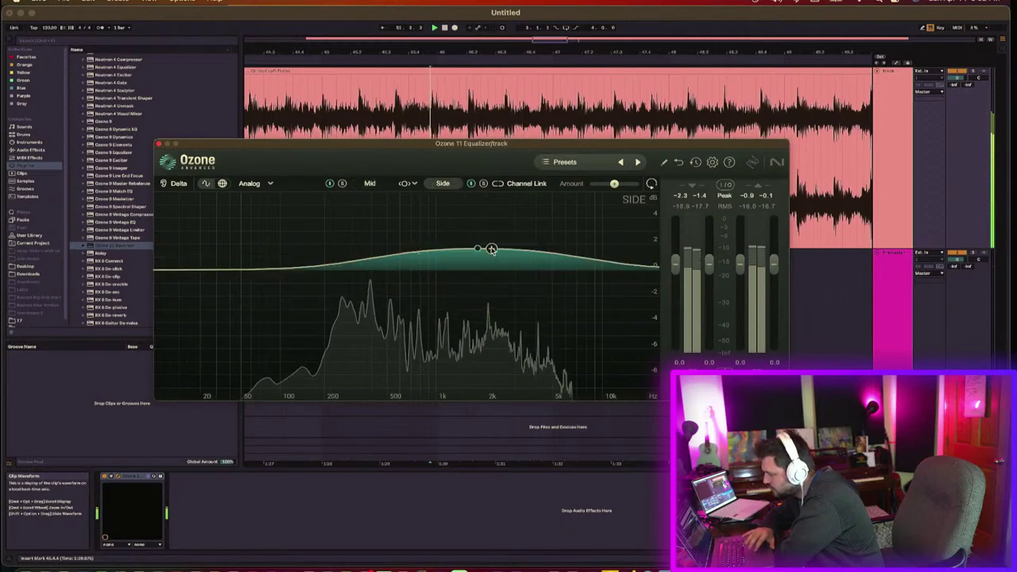
mouse_move(480, 250)
click(548, 205)
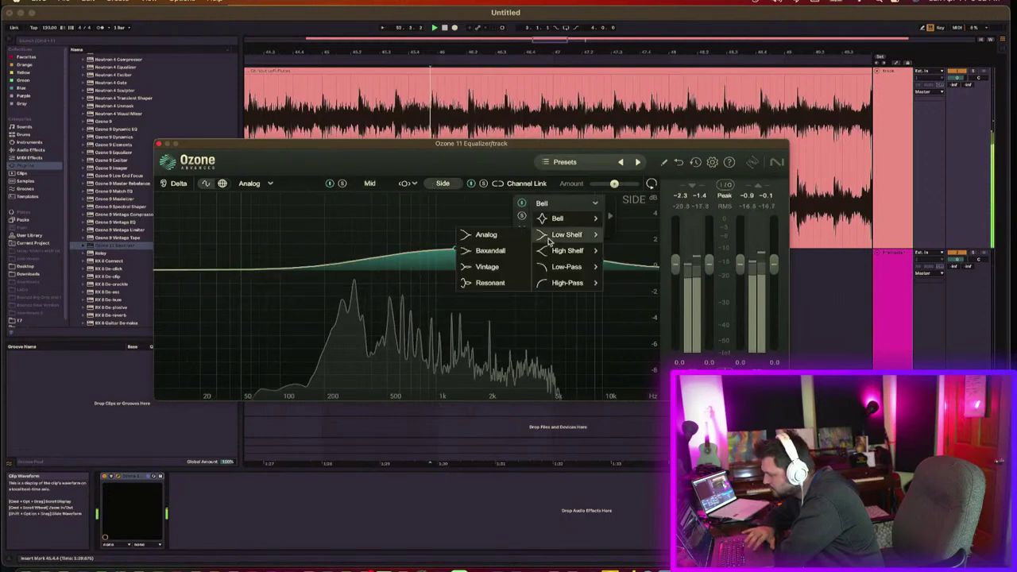
click(554, 251)
drag(479, 247, 371, 260)
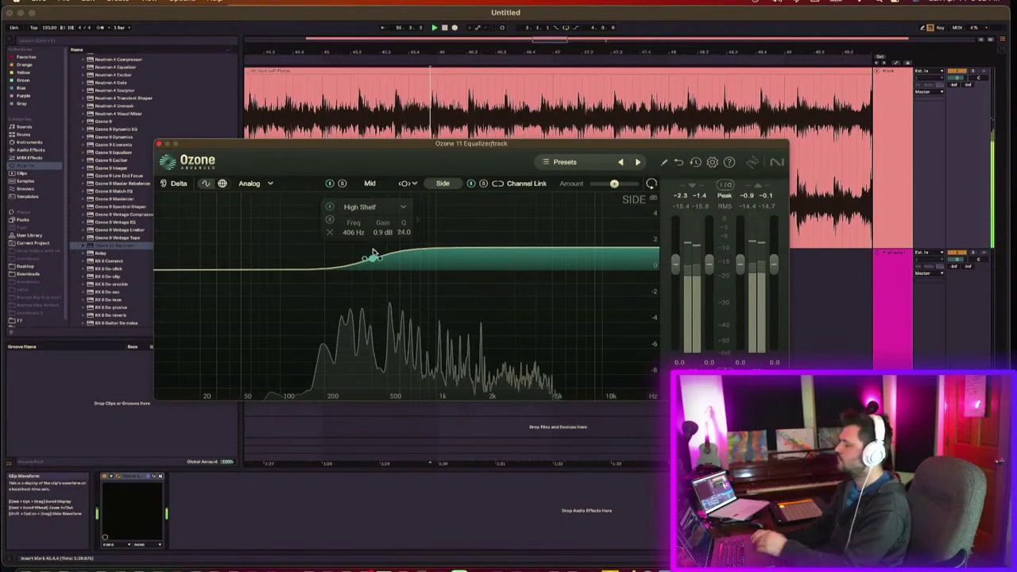
Step: Add a low shelf cut to the Side channel at 90 Hz with -5.7 dB gain and Q 21.6
click(332, 270)
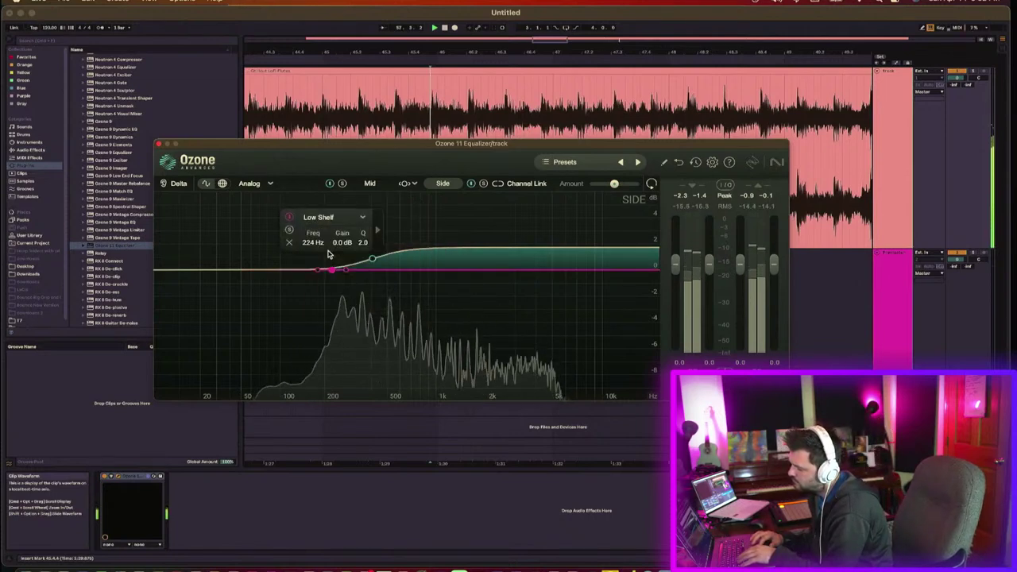
drag(332, 270, 257, 347)
scroll(317, 300, up, 5)
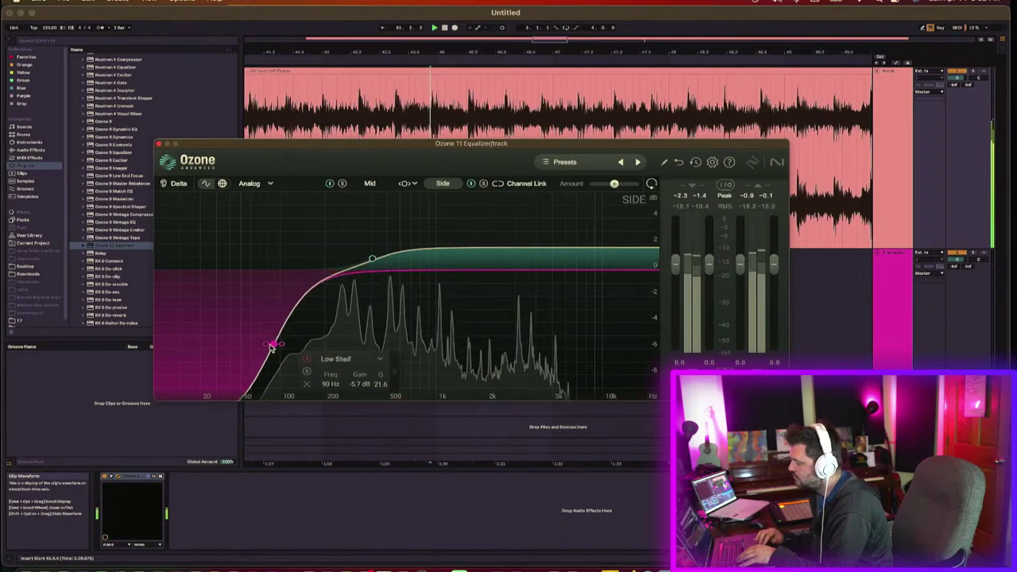
Step: Show the Mid channel curve and compare the playing song with the equalizer bypassed and active
click(370, 183)
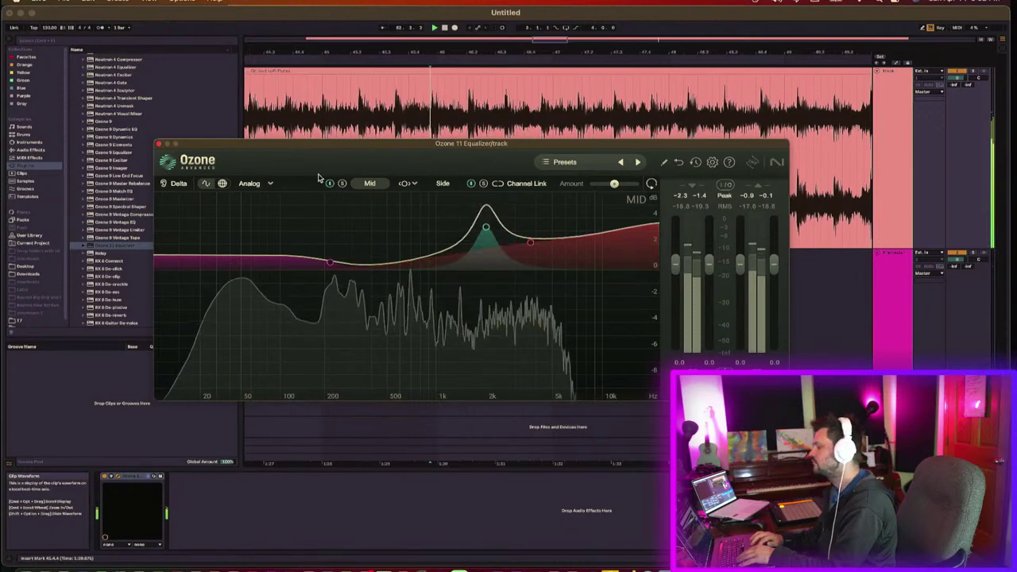
key(0)
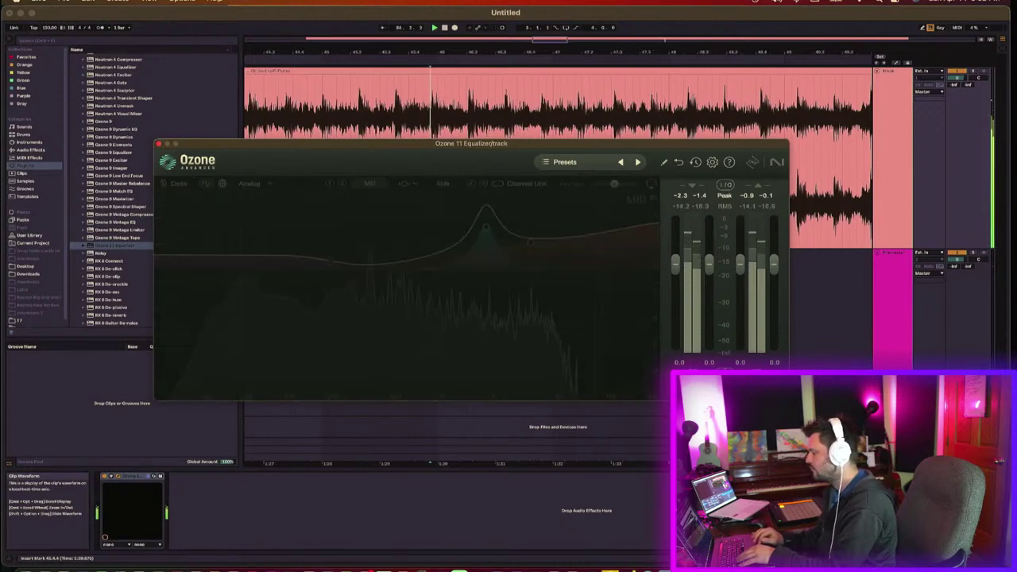
key(0)
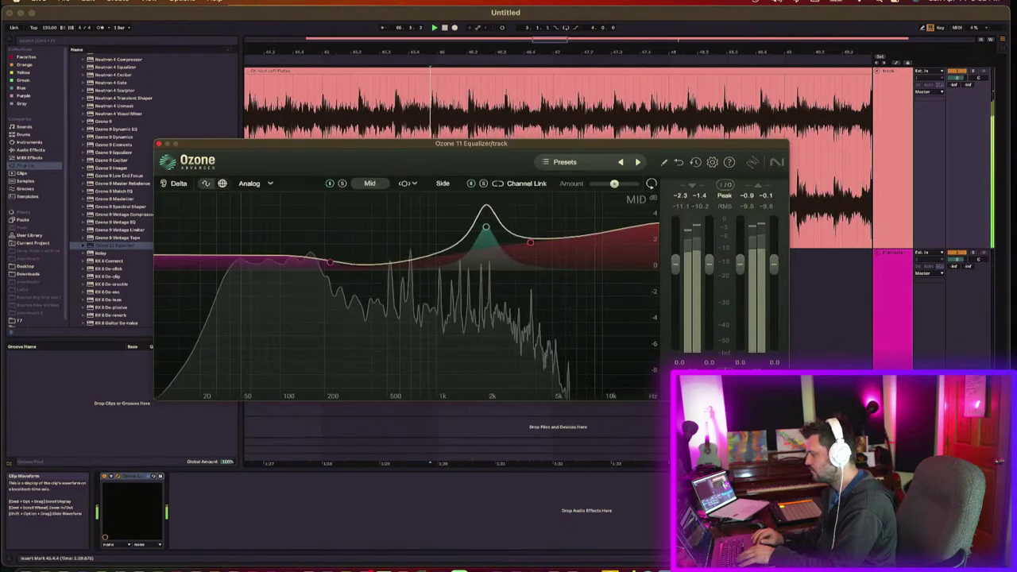
key(0)
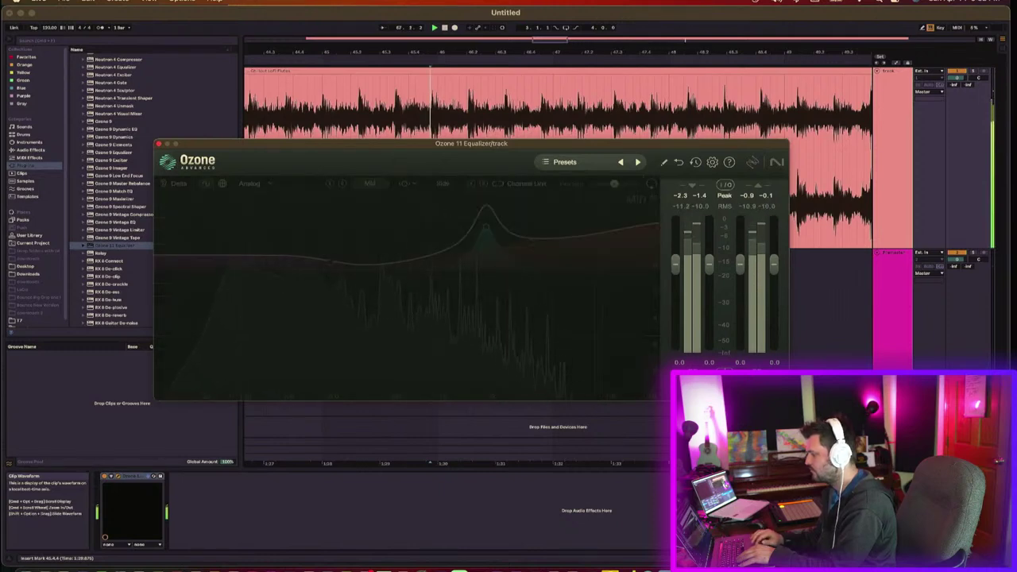
key(0)
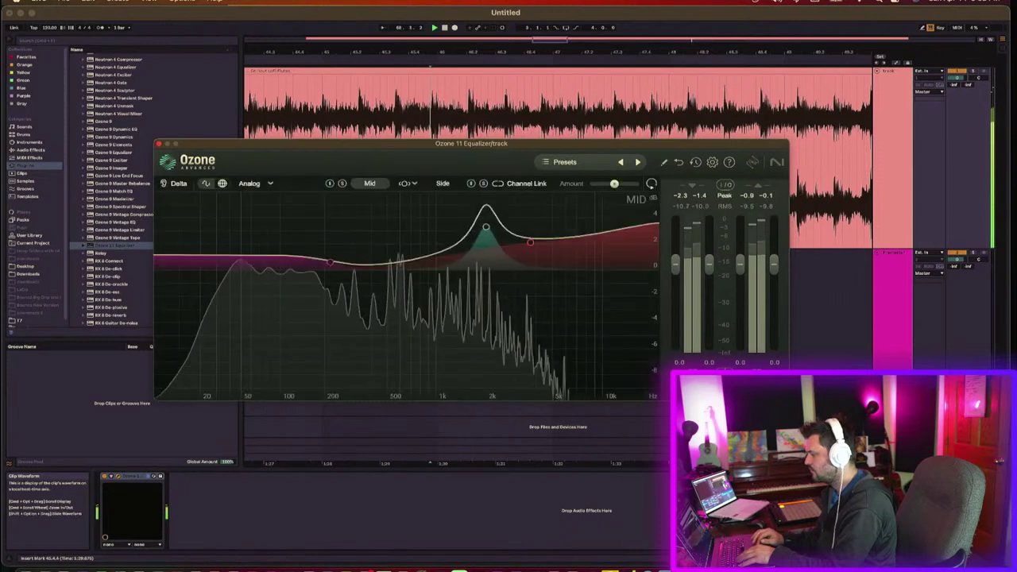
Step: Close the Ozone 11 Equalizer window and add Plugin Alliance's Dangerous BAX EQ Mix after it on the song's track
key(0)
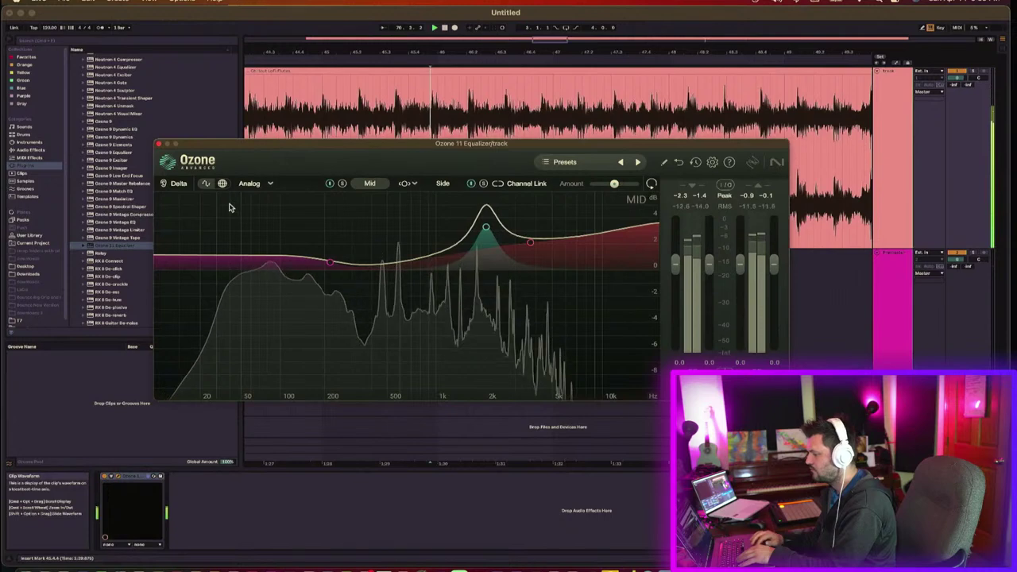
click(159, 143)
click(114, 244)
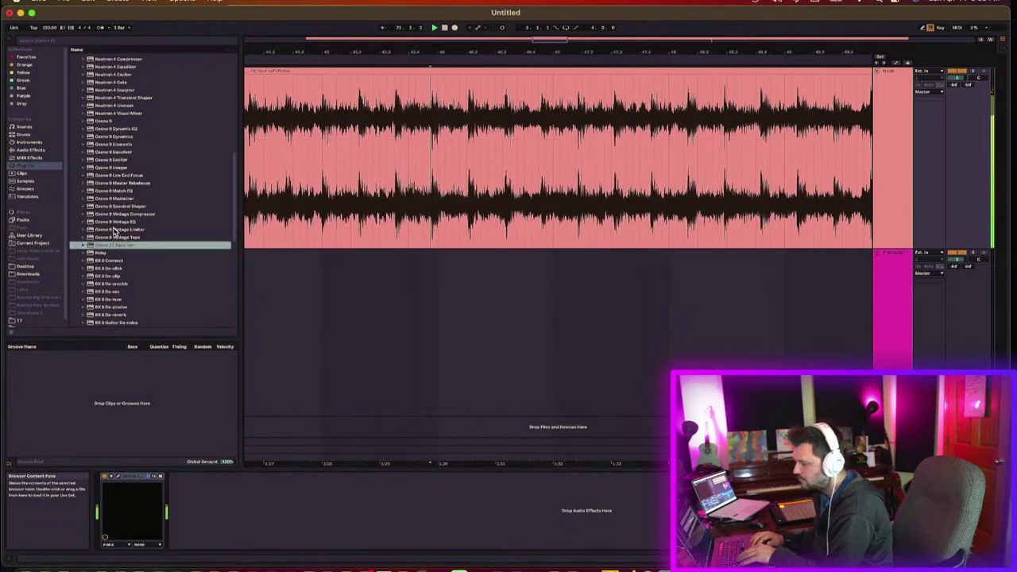
scroll(113, 231, down, 10)
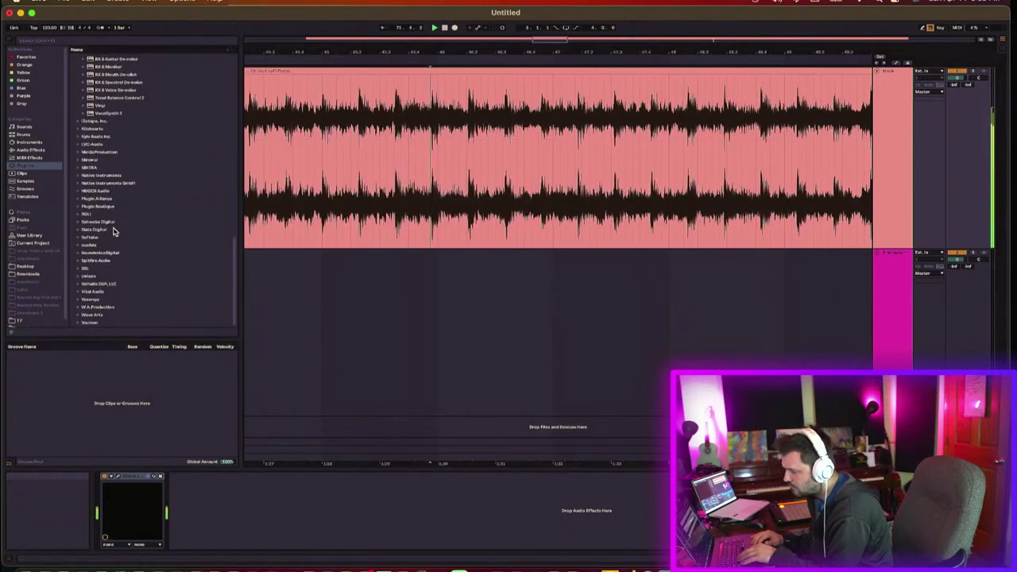
click(80, 199)
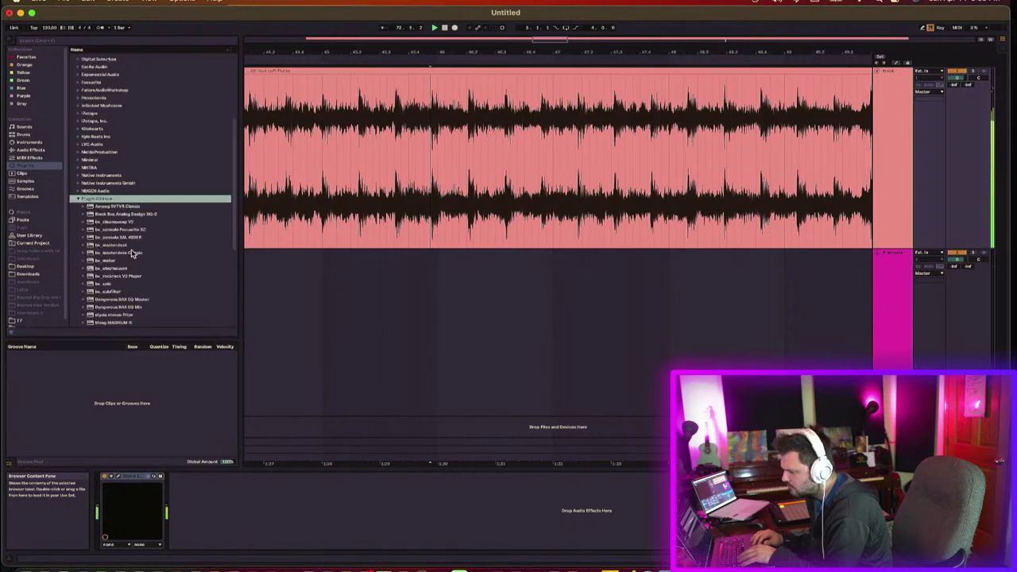
scroll(144, 306, down, 1)
click(140, 298)
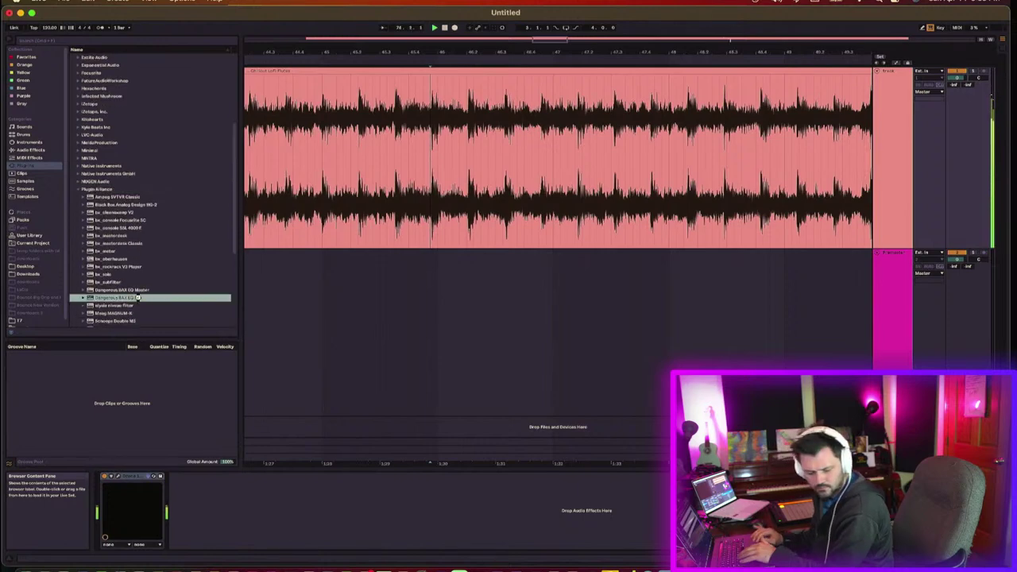
double_click(140, 300)
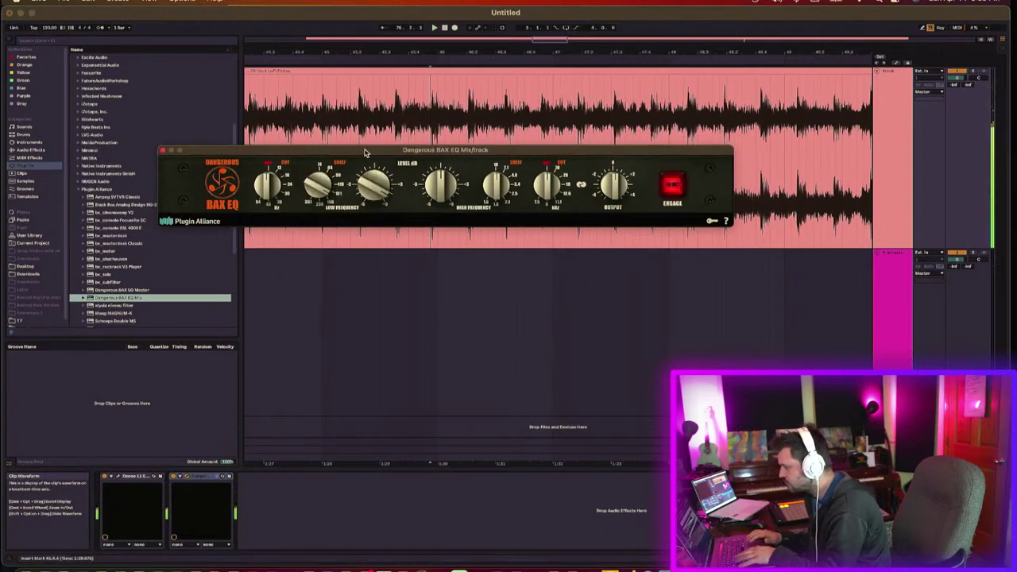
Step: Lower the song track's volume and adjust the low-frequency boost in Dangerous BAX EQ Mix while the loud section plays
key(space)
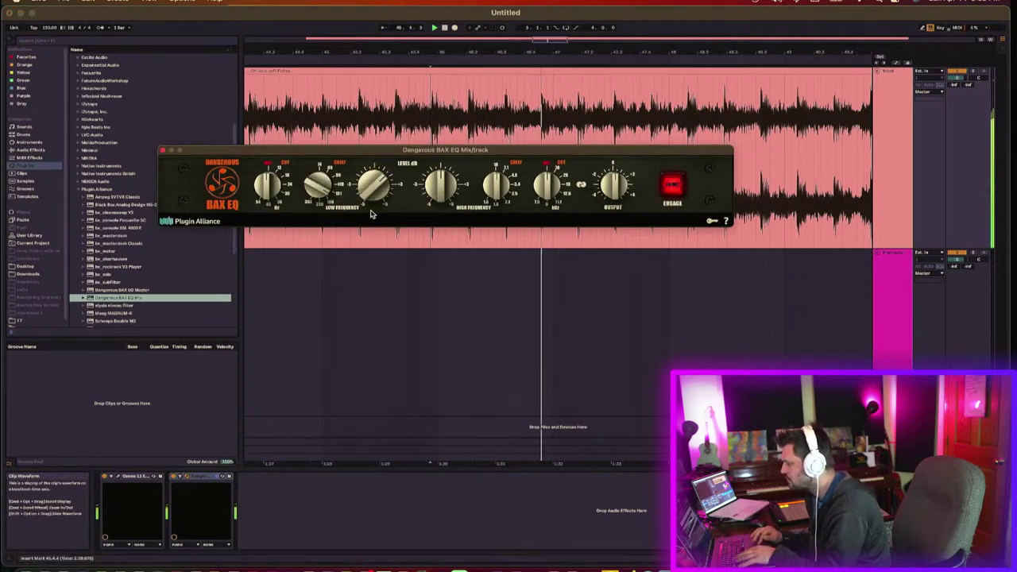
click(958, 85)
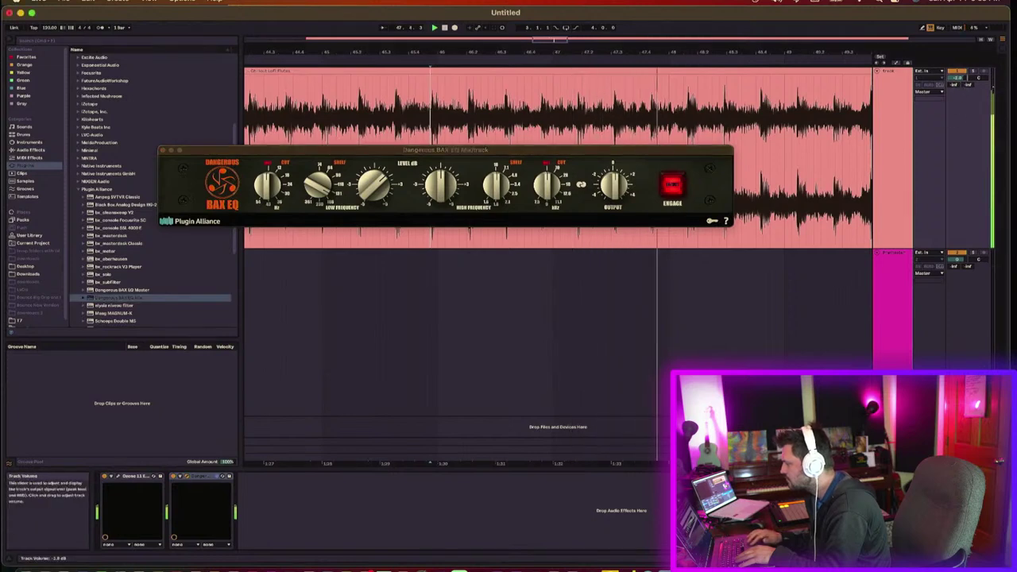
drag(362, 193, 365, 202)
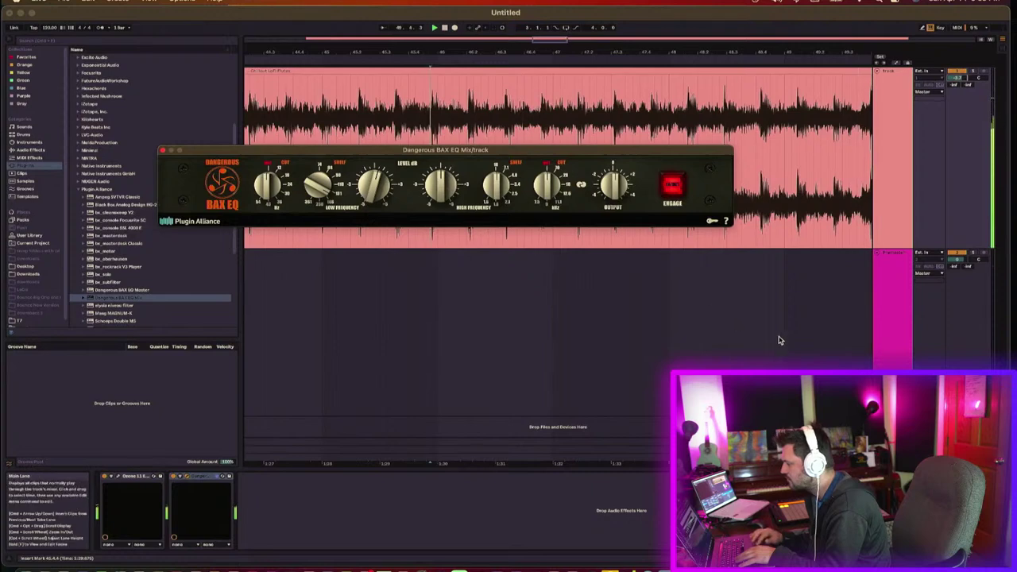
Step: Add iZotope Tonal Balance Control 2 to the Master track and compare the playing song against the Bass Heavy target
key(space)
click(894, 452)
scroll(119, 262, up, 5)
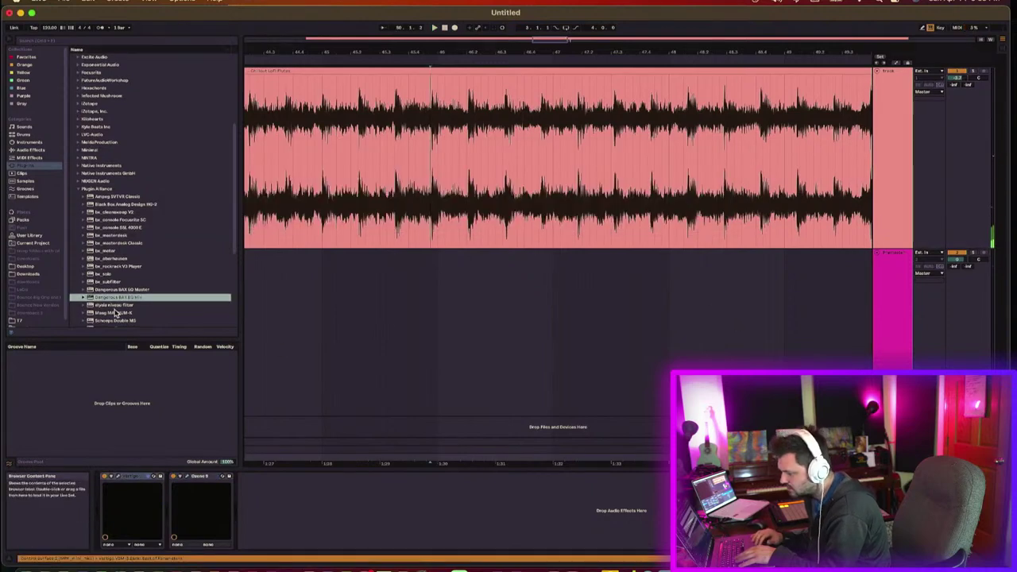
click(84, 251)
click(84, 251)
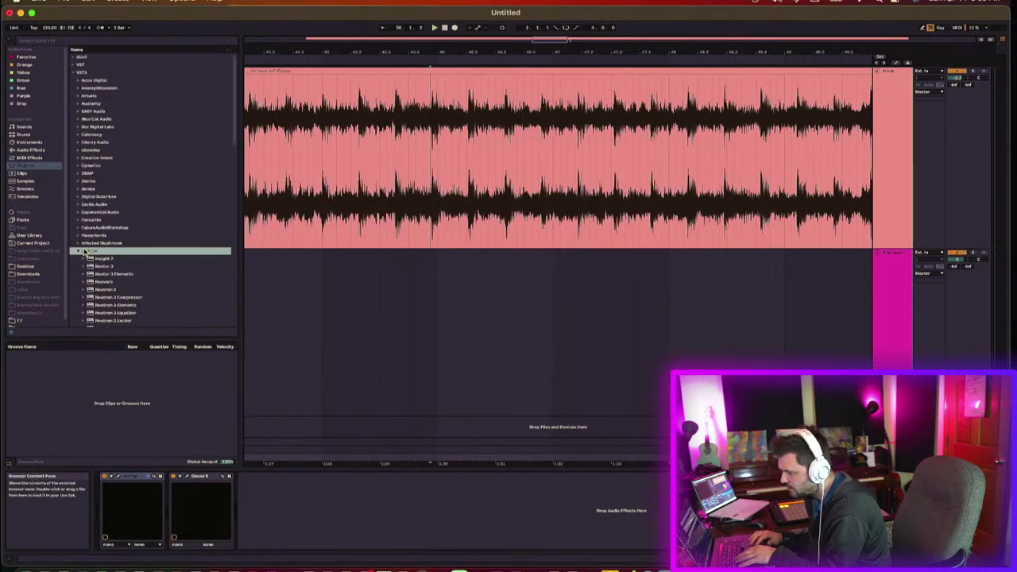
scroll(157, 184, down, 10)
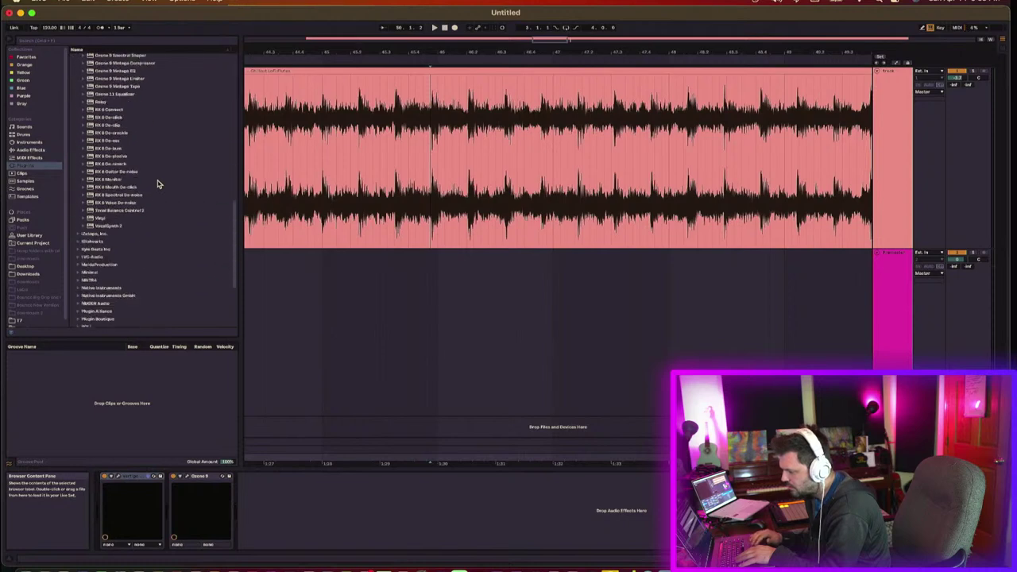
click(118, 218)
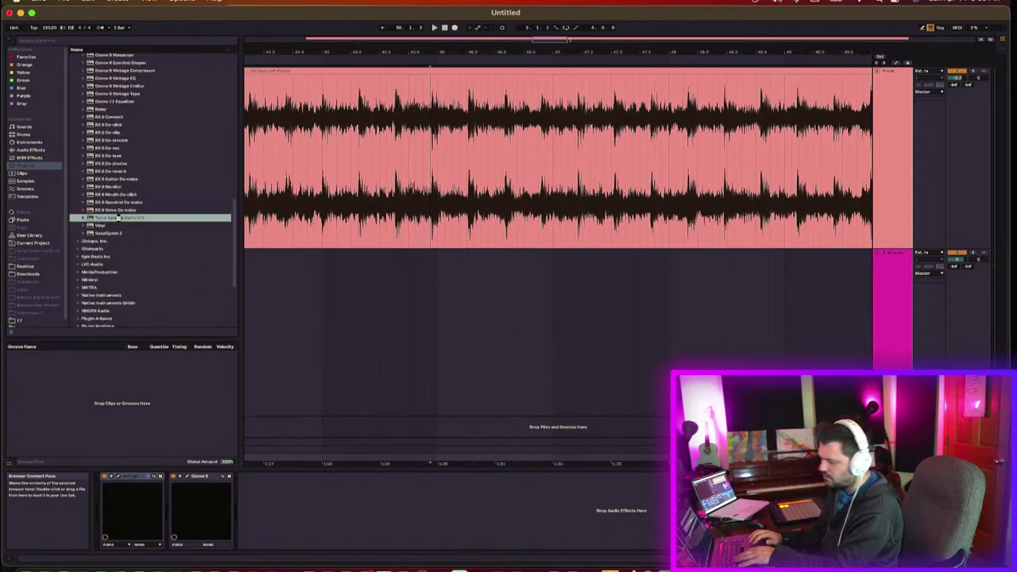
double_click(118, 218)
click(474, 174)
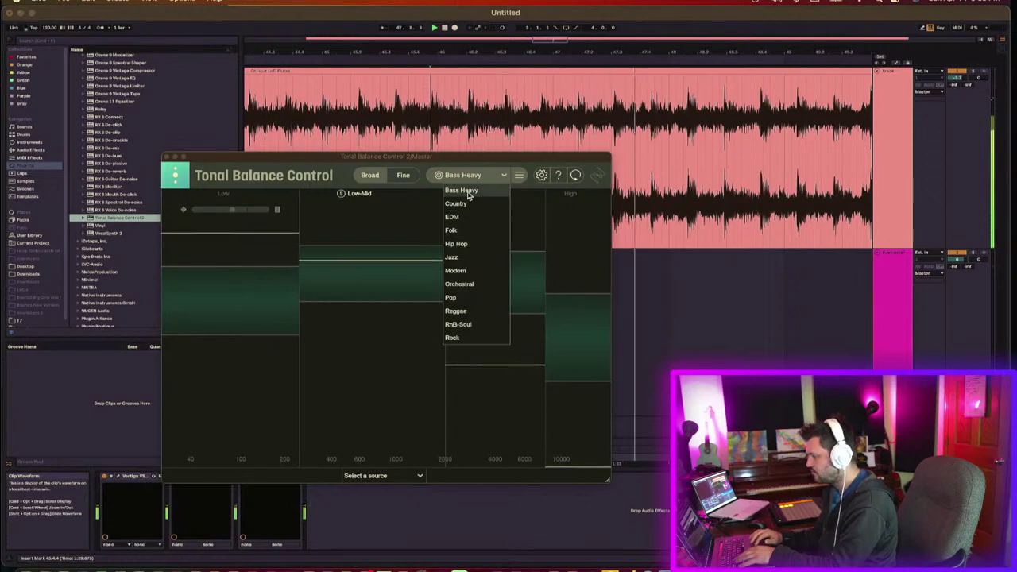
click(469, 193)
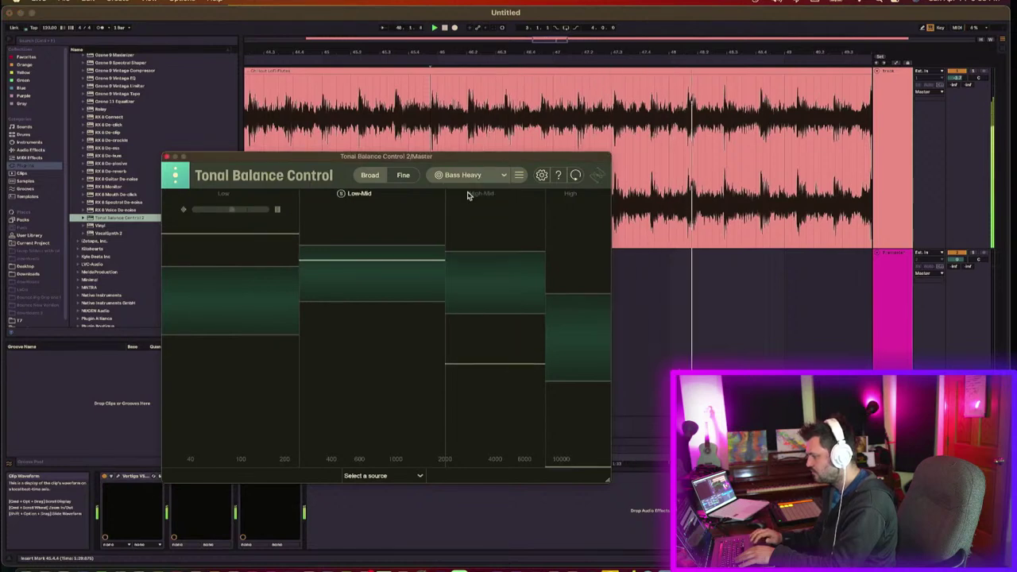
Step: Balance the BAX EQ low-frequency boost against an Ozone Mid low shelf cut at 121 Hz with -2.1 dB gain and Q 14.2
click(465, 98)
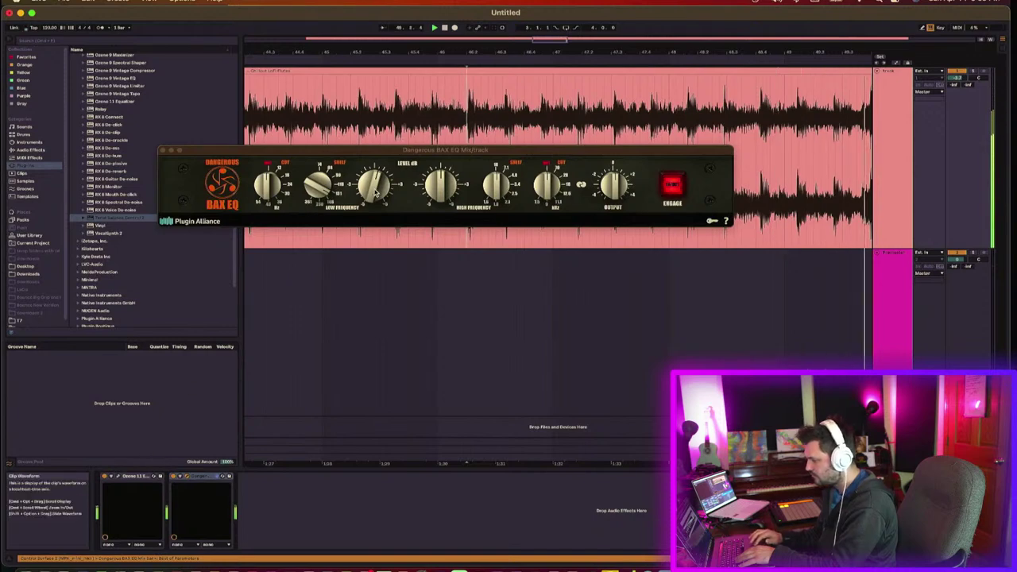
drag(376, 193, 376, 205)
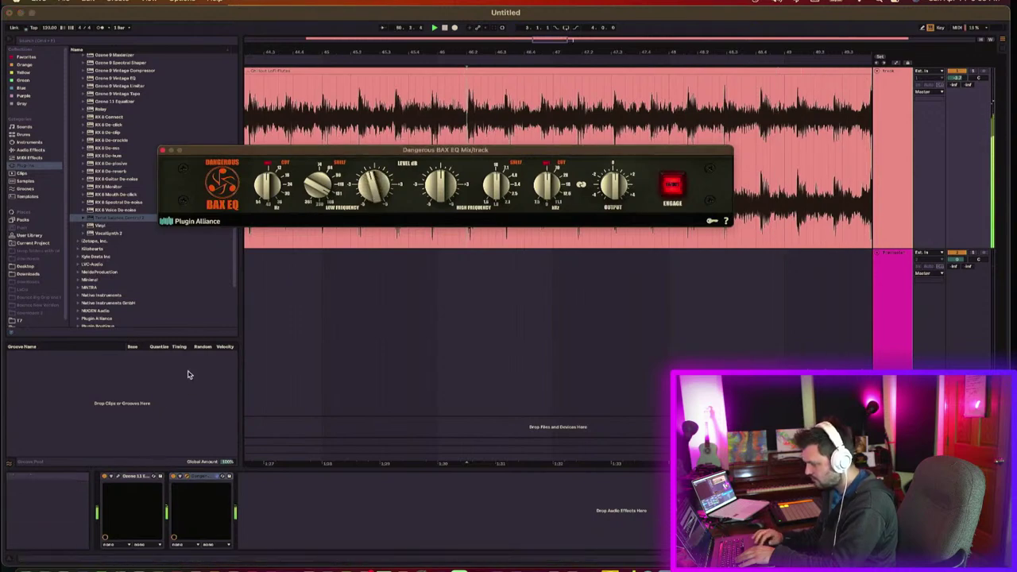
click(118, 475)
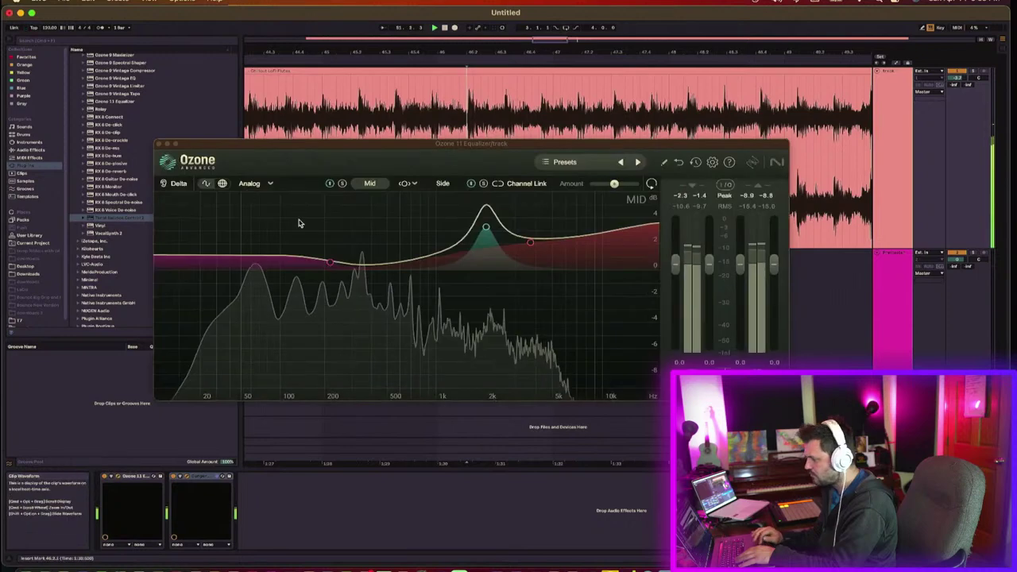
drag(334, 263, 266, 291)
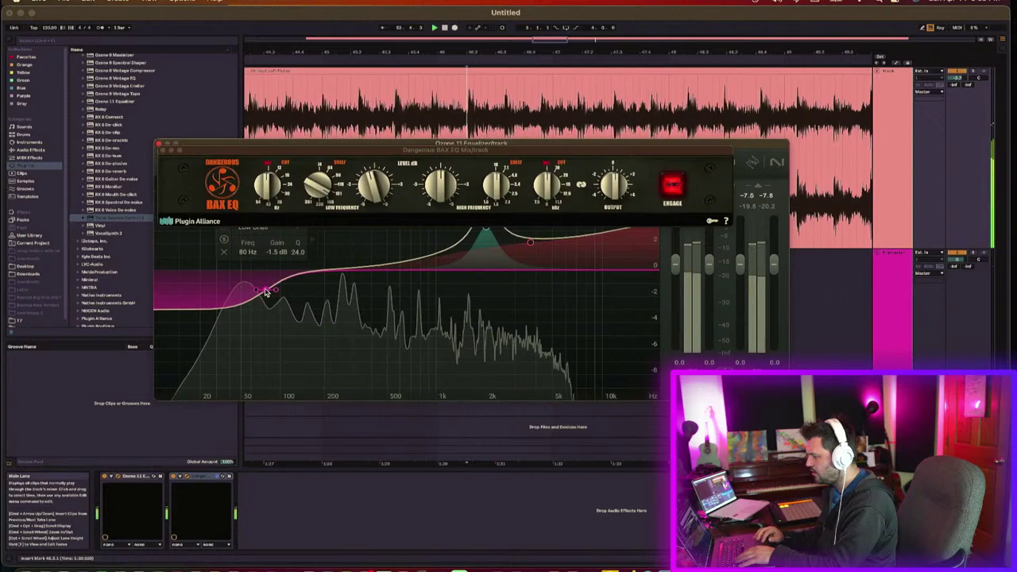
click(380, 179)
drag(380, 180, 375, 202)
drag(373, 200, 375, 197)
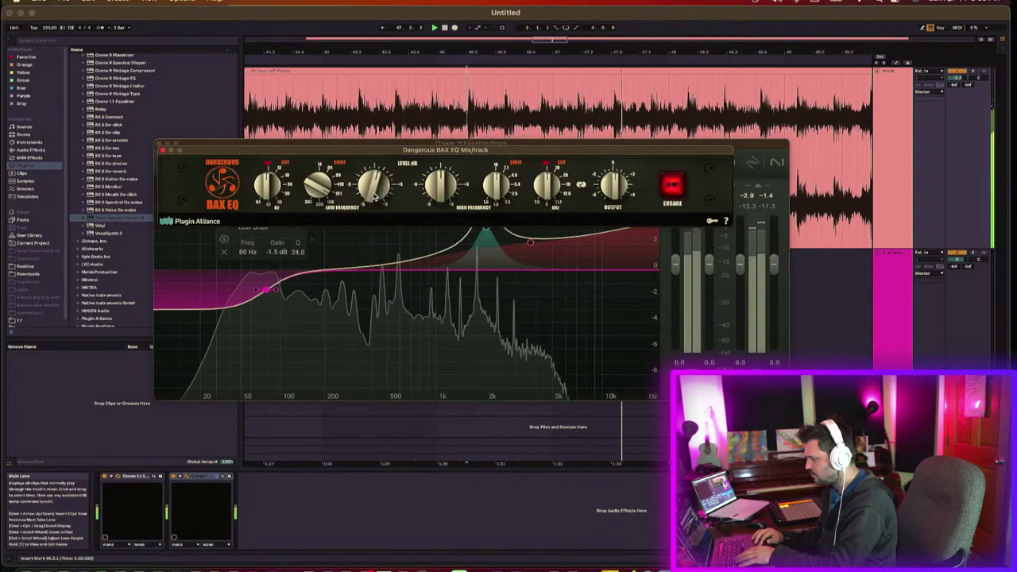
drag(273, 290, 279, 293)
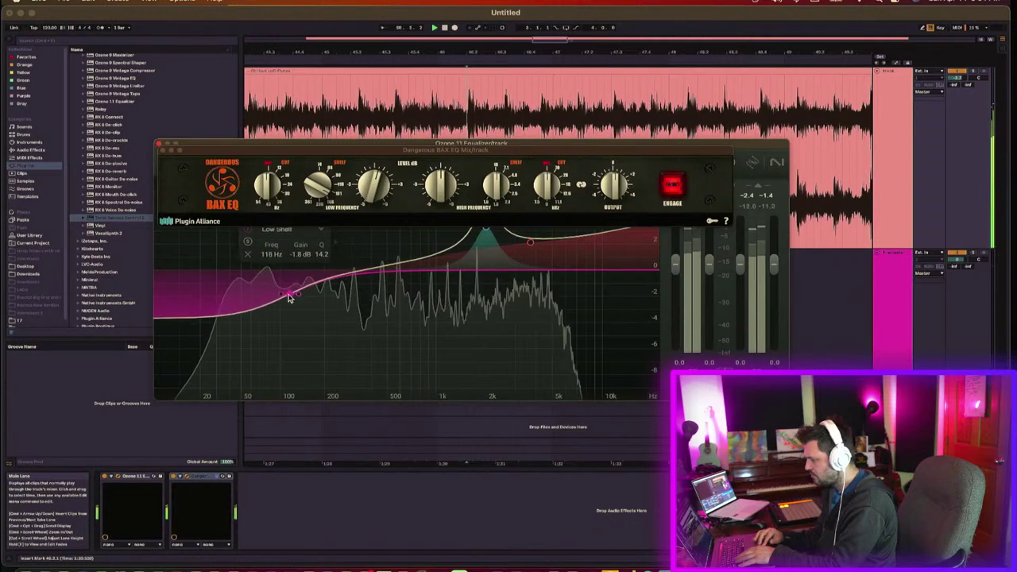
drag(373, 188, 380, 178)
Step: Replay the section with both equalizers and close their plug-in windows
key(space)
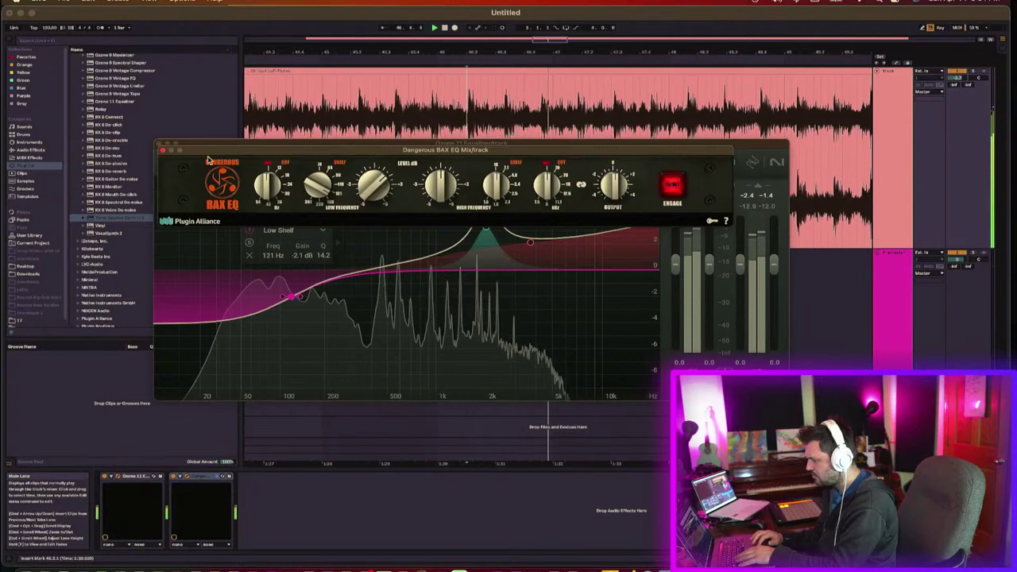
click(163, 150)
click(163, 151)
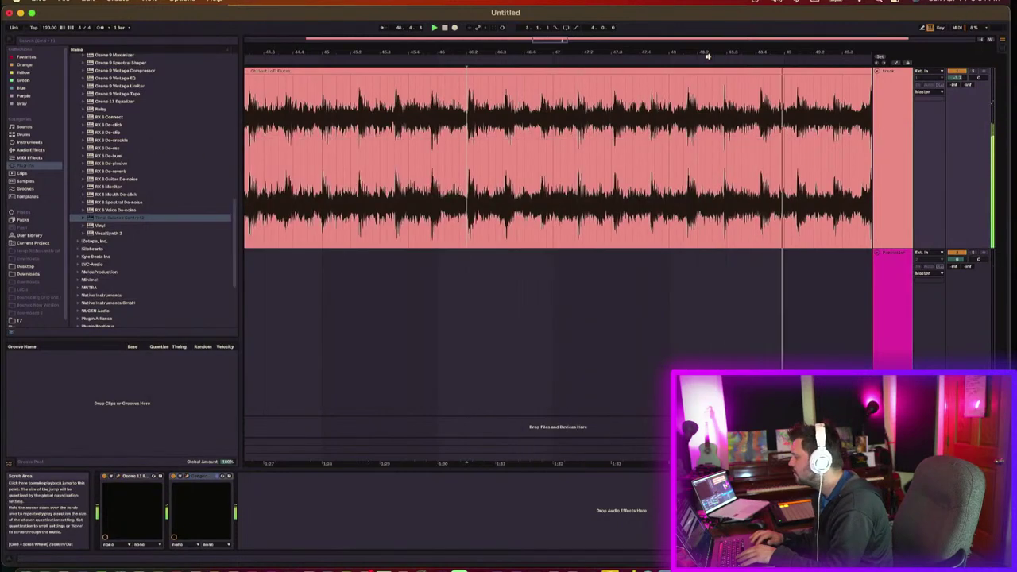
Step: Freeze the equalized Chillout LoFi Flutes track, allowing playback to stop
drag(712, 53, 717, 48)
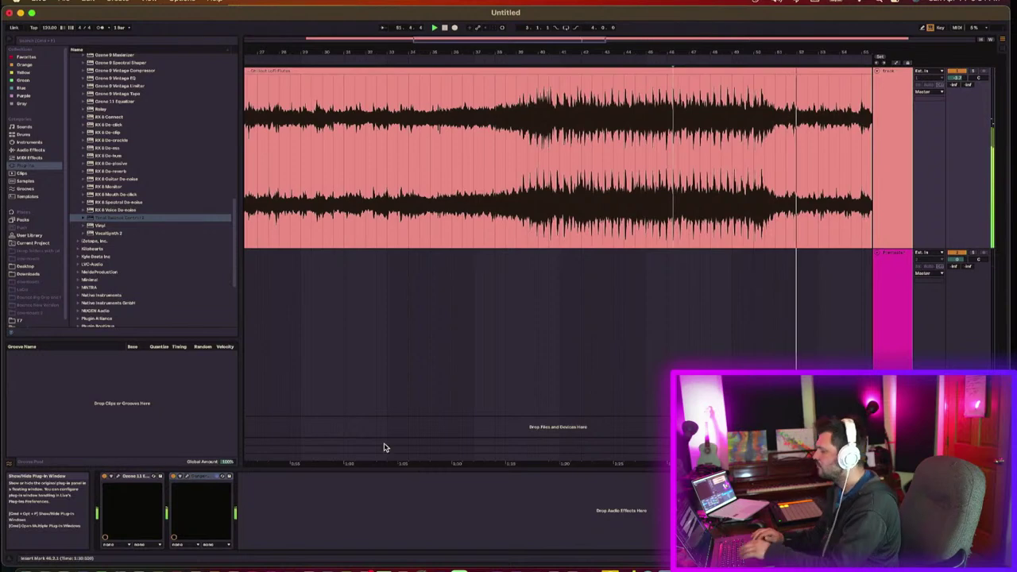
double_click(775, 51)
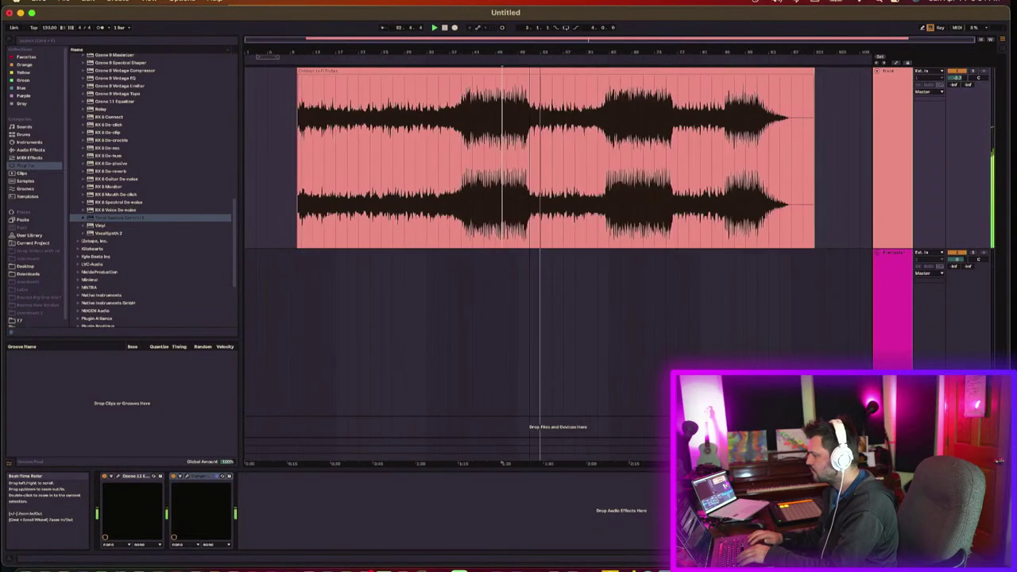
click(890, 235)
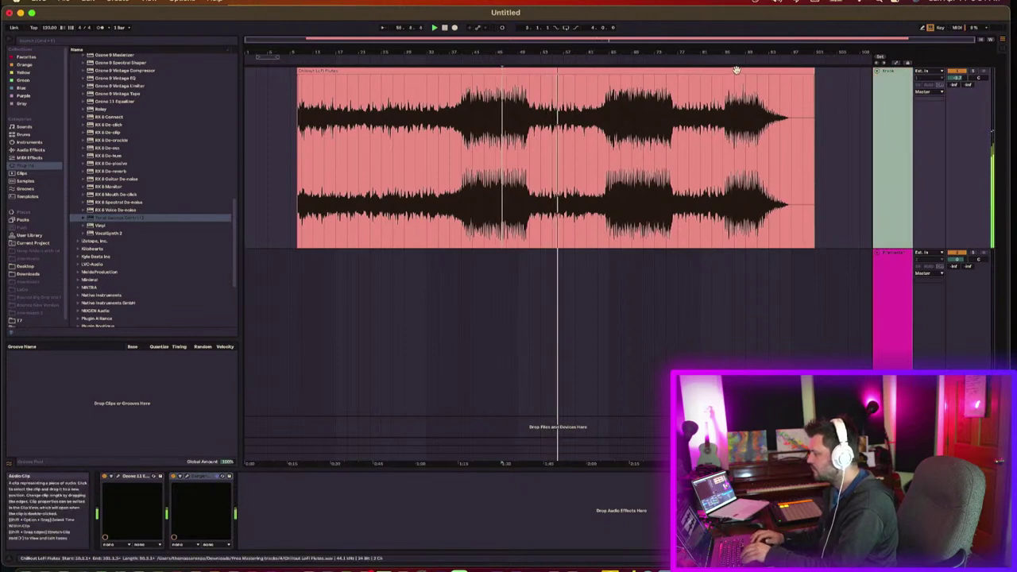
right_click(893, 130)
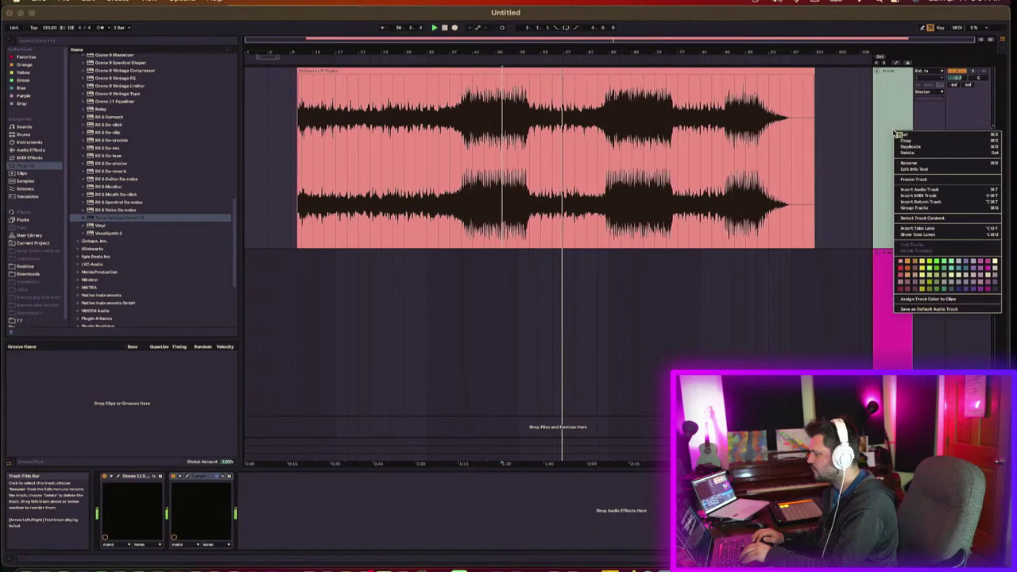
click(921, 181)
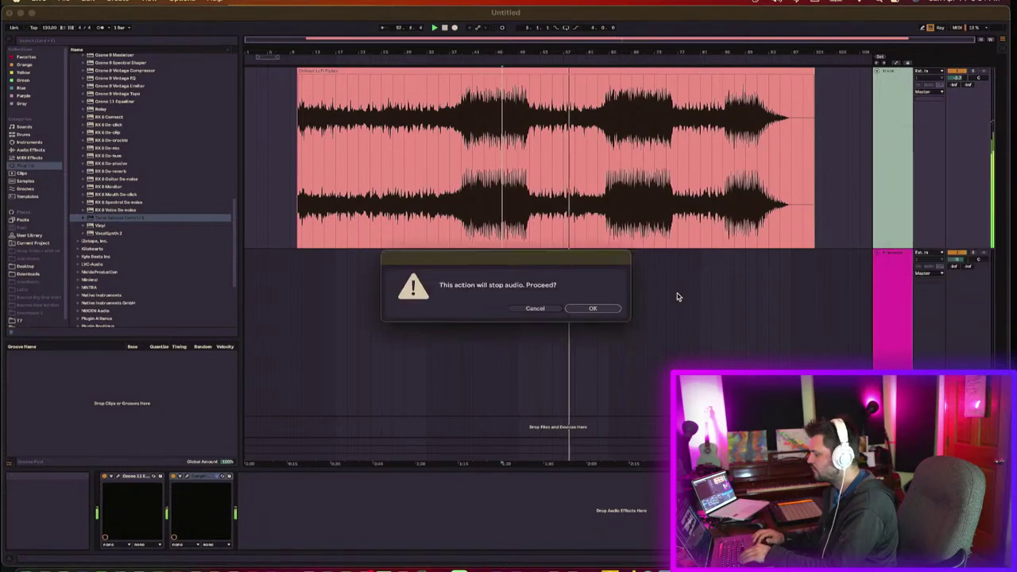
click(592, 309)
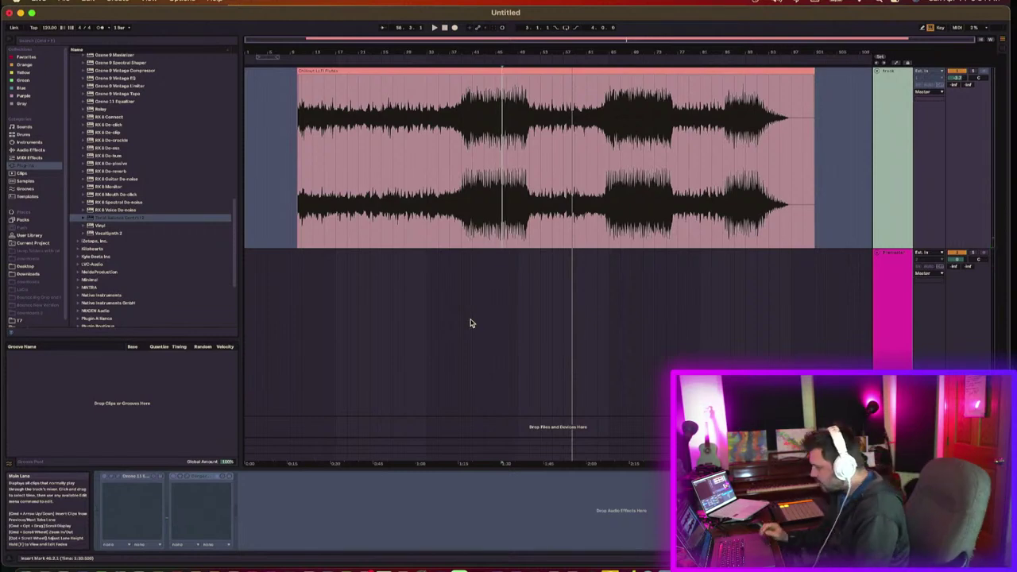
Step: Copy the frozen Chillout LoFi Flutes clip onto the Premaster track and remove that track's mastering compressor, keeping the Glue Compressor
click(600, 71)
drag(600, 71, 602, 286)
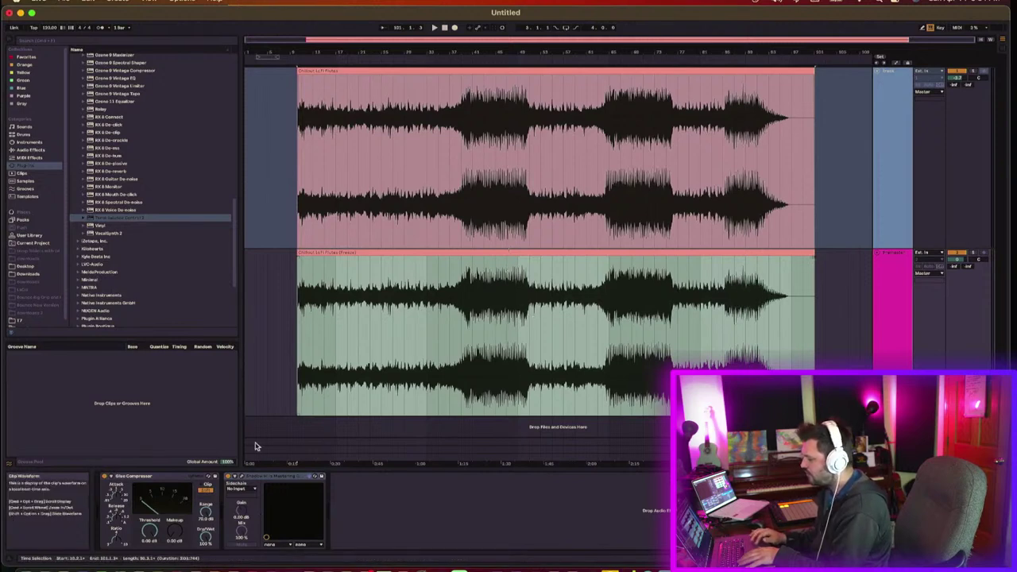
click(905, 357)
click(904, 358)
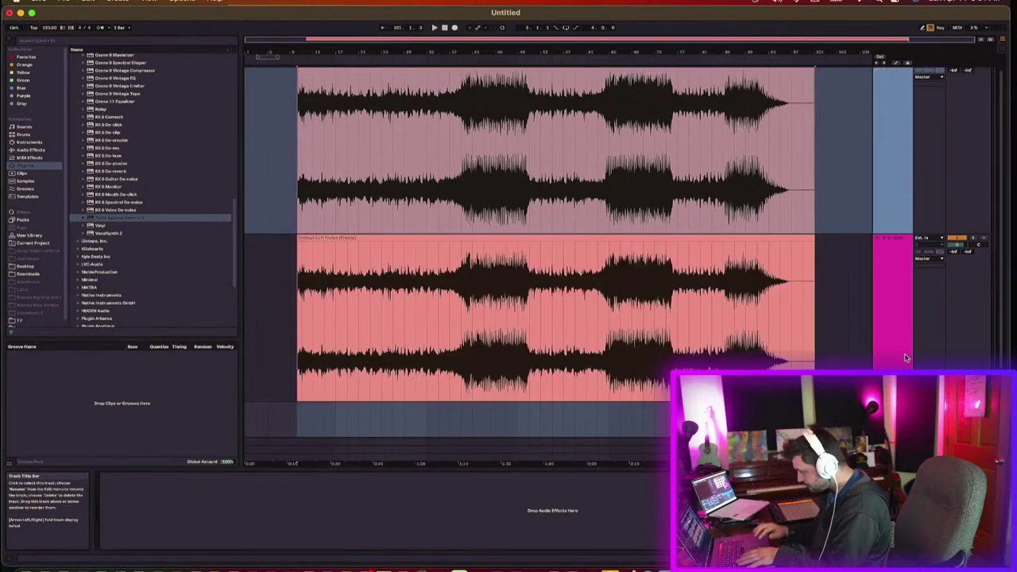
click(912, 322)
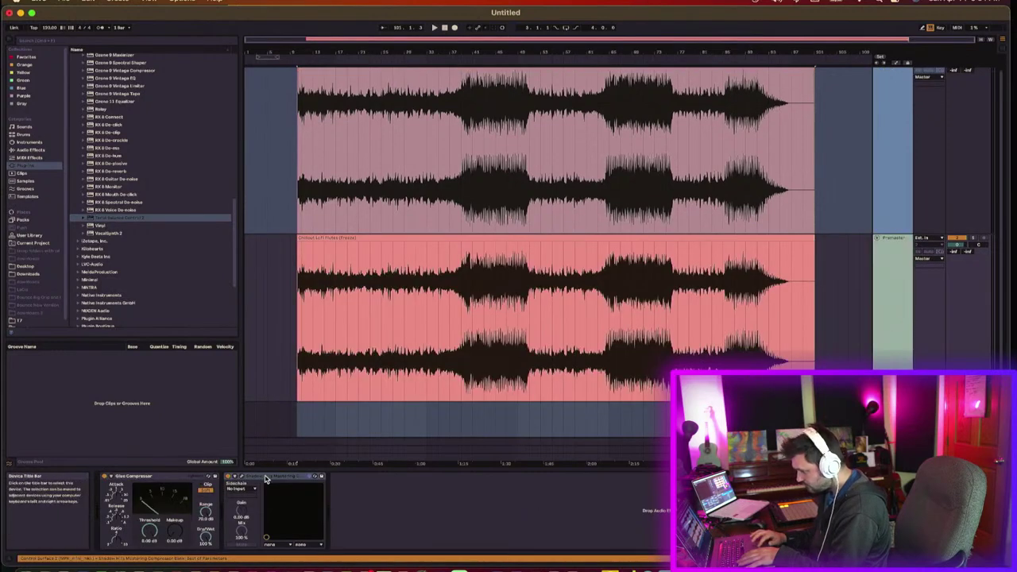
click(266, 477)
Step: Set the Premaster clip's warp mode to Complex Pro and turn its warping off
click(463, 243)
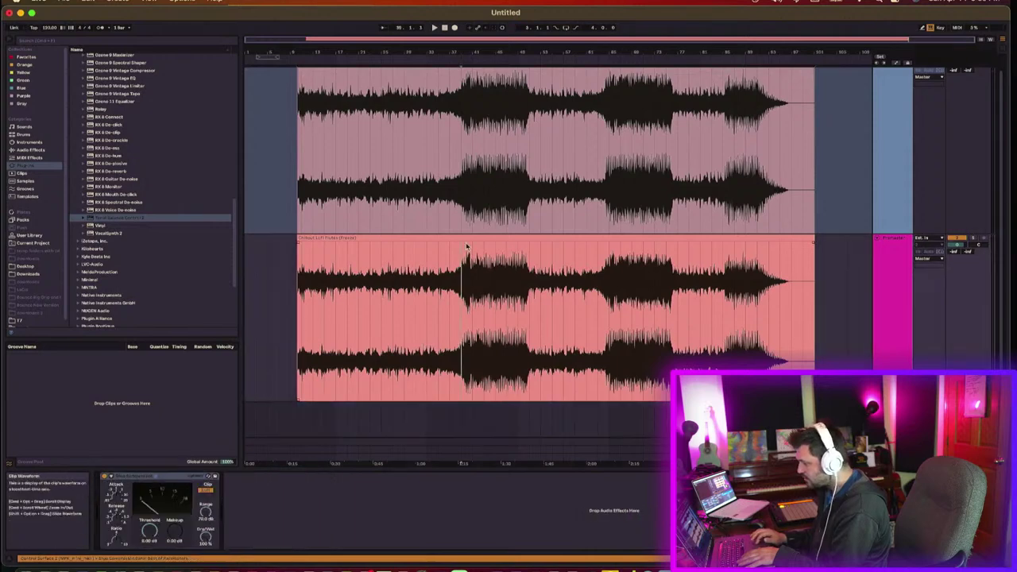
click(477, 237)
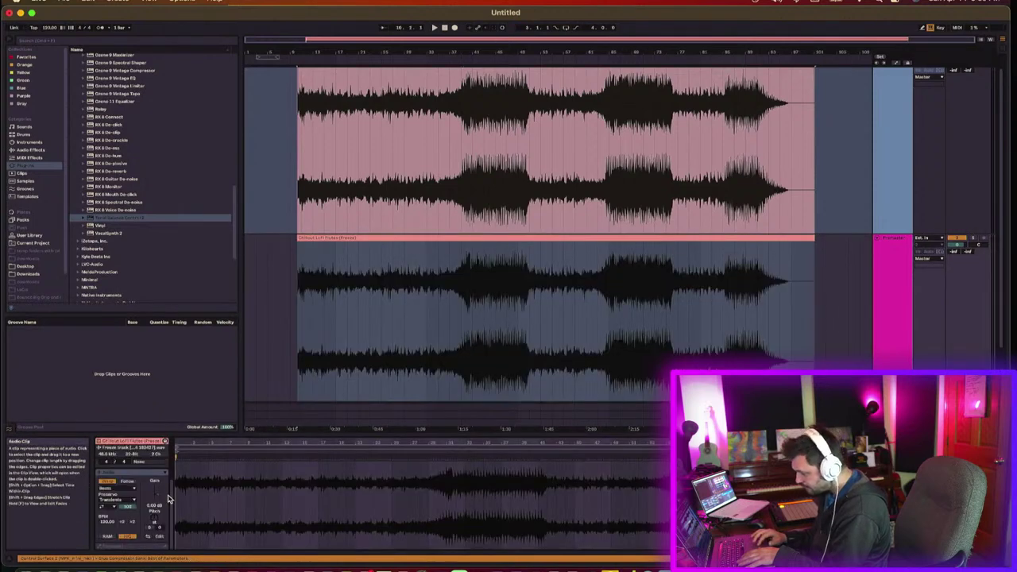
click(108, 482)
click(115, 489)
click(123, 525)
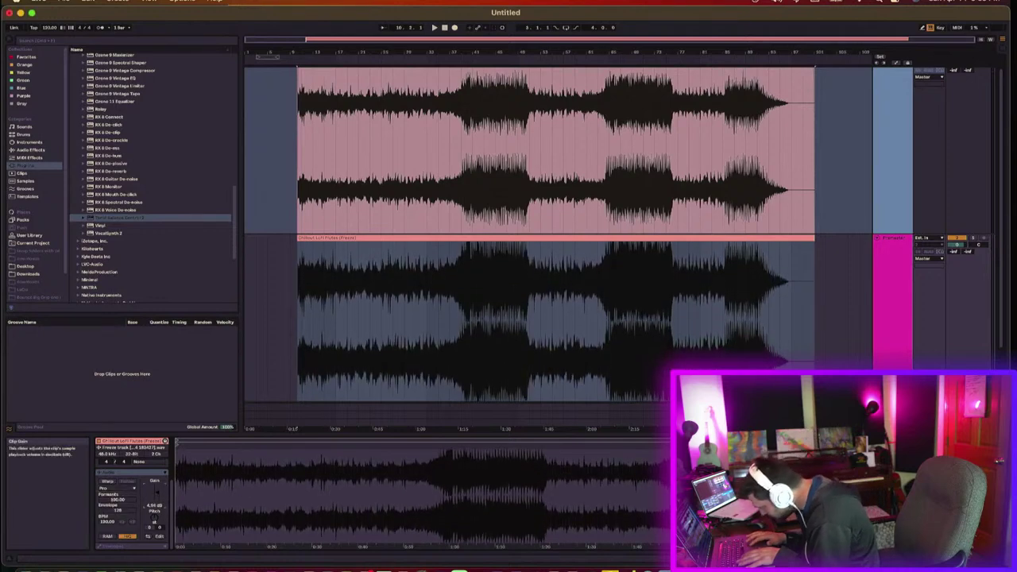
Step: Fine-tune the Premaster clip's gain to about 4.1 dB, checking its waveform up close
drag(455, 446, 431, 467)
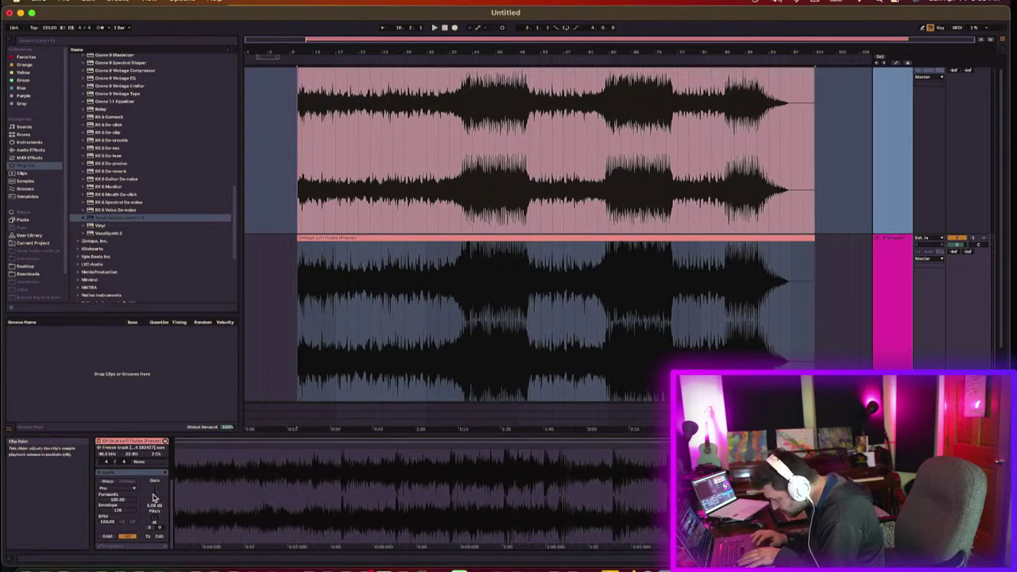
drag(446, 433, 493, 297)
drag(157, 402, 156, 402)
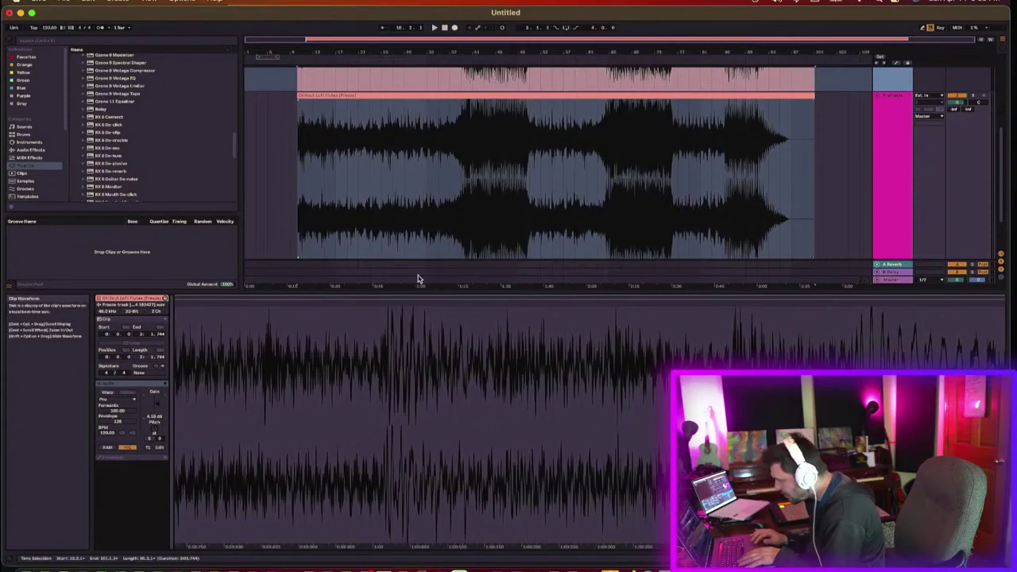
key(minus)
key(minus)
key(minus)
key(minus)
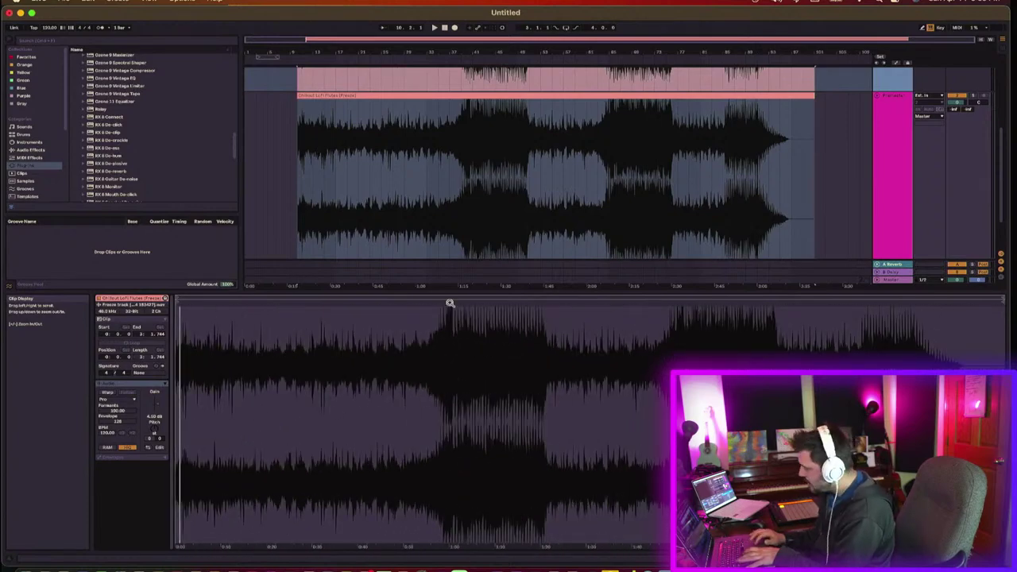
Step: Freeze the Premaster track and copy its frozen clip onto a new track beneath it
right_click(887, 212)
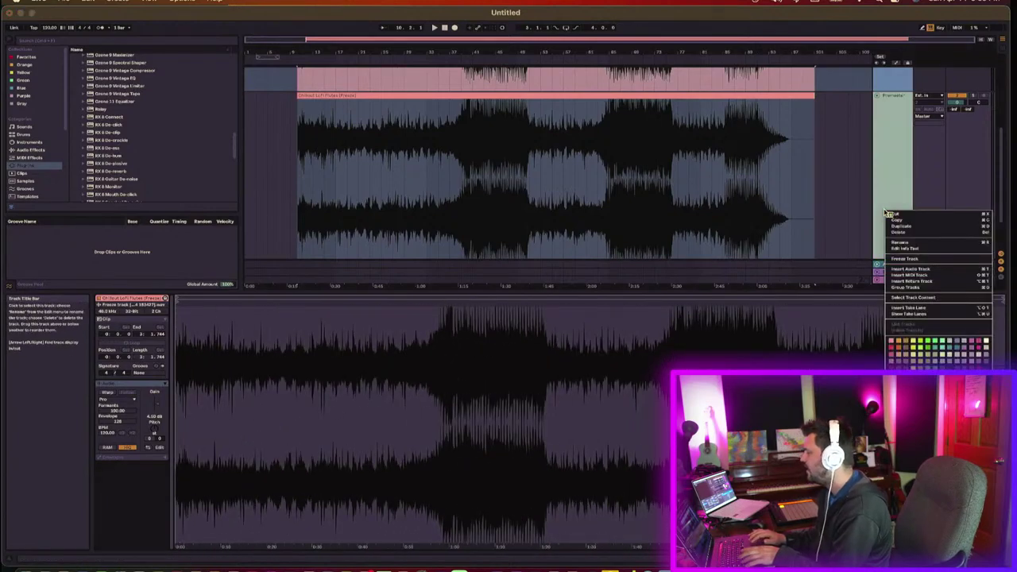
click(904, 260)
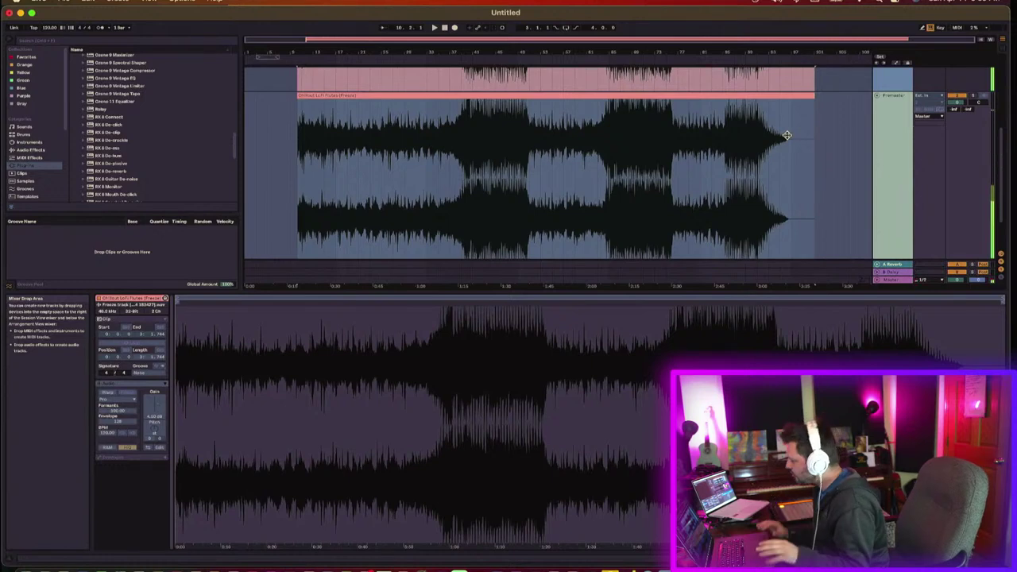
scroll(842, 165, down, 3)
scroll(795, 117, up, 3)
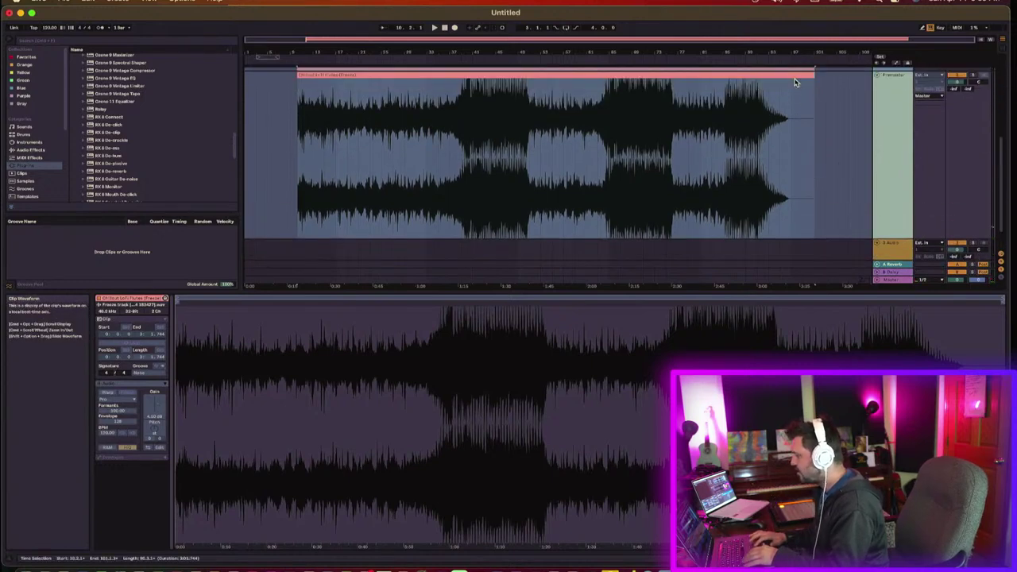
drag(794, 74, 793, 251)
scroll(747, 220, up, 1)
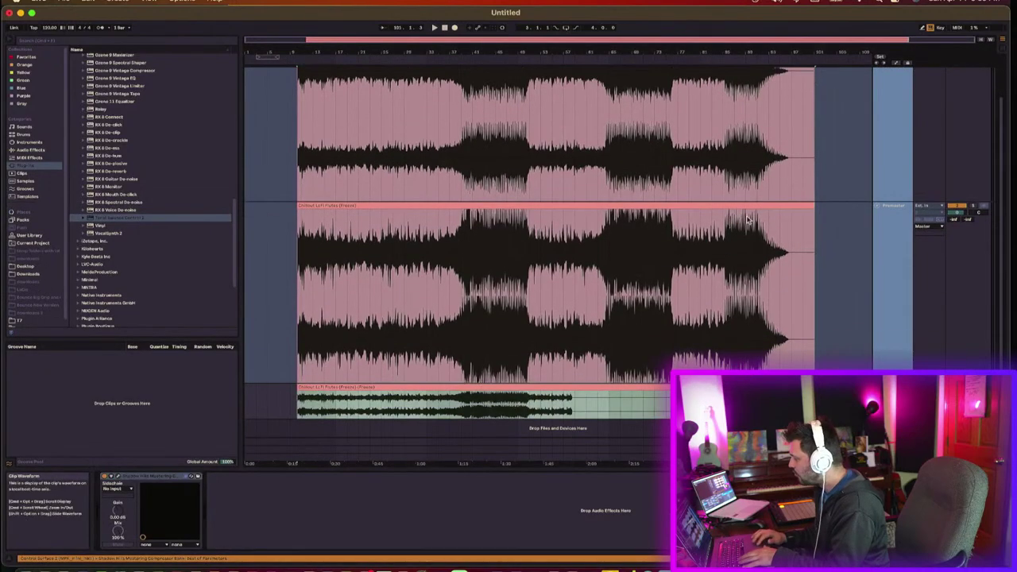
scroll(824, 220, up, 2)
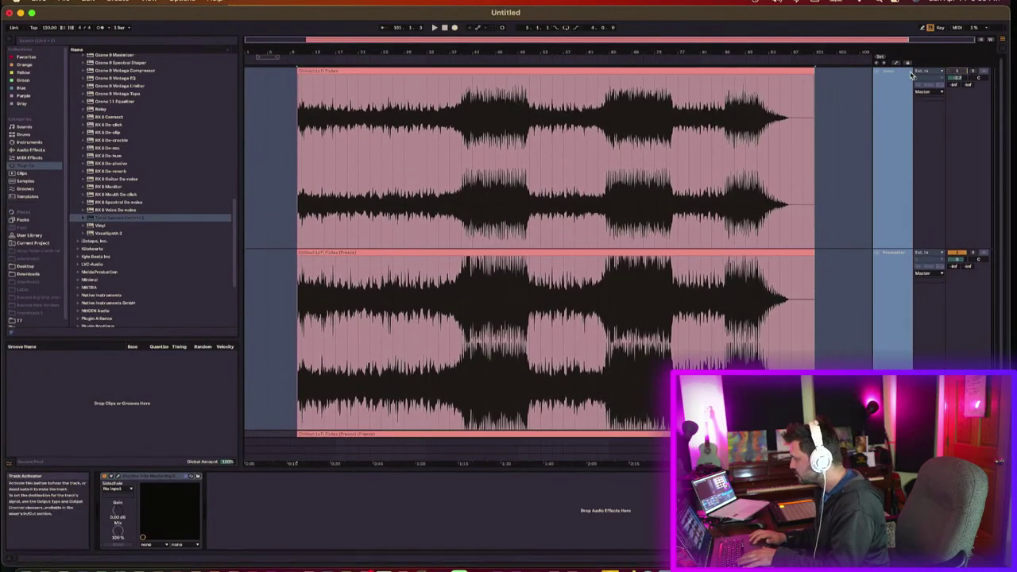
Step: Fold the first track and the Premaster track, deactivate the Premaster, and enlarge the new third track
click(878, 72)
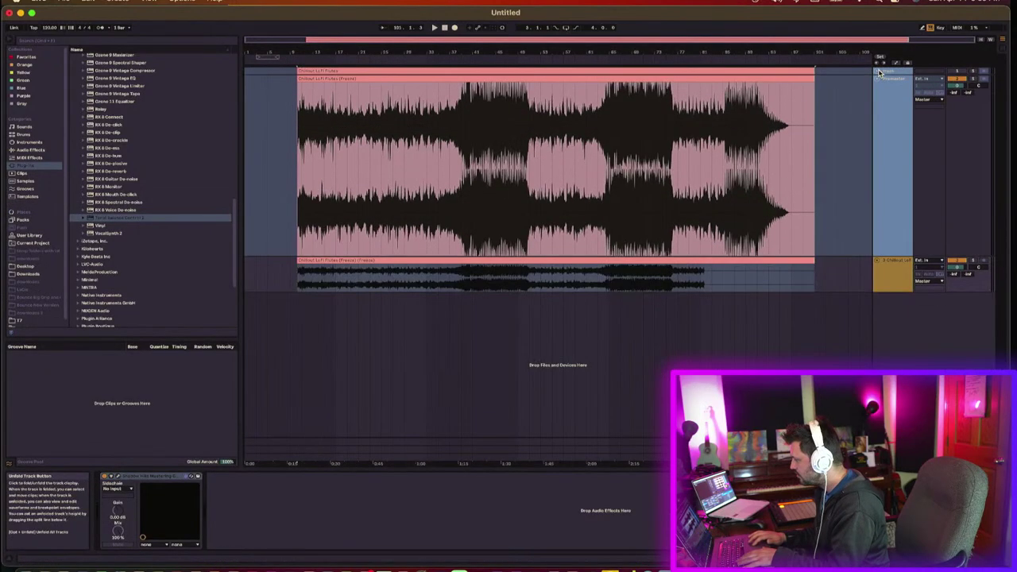
click(960, 80)
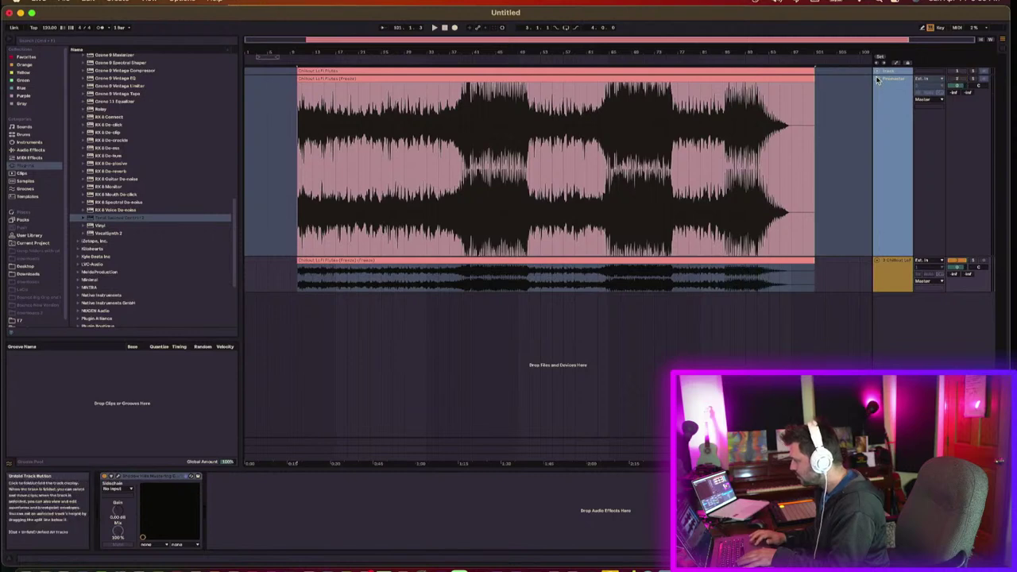
click(878, 79)
drag(885, 119, 881, 264)
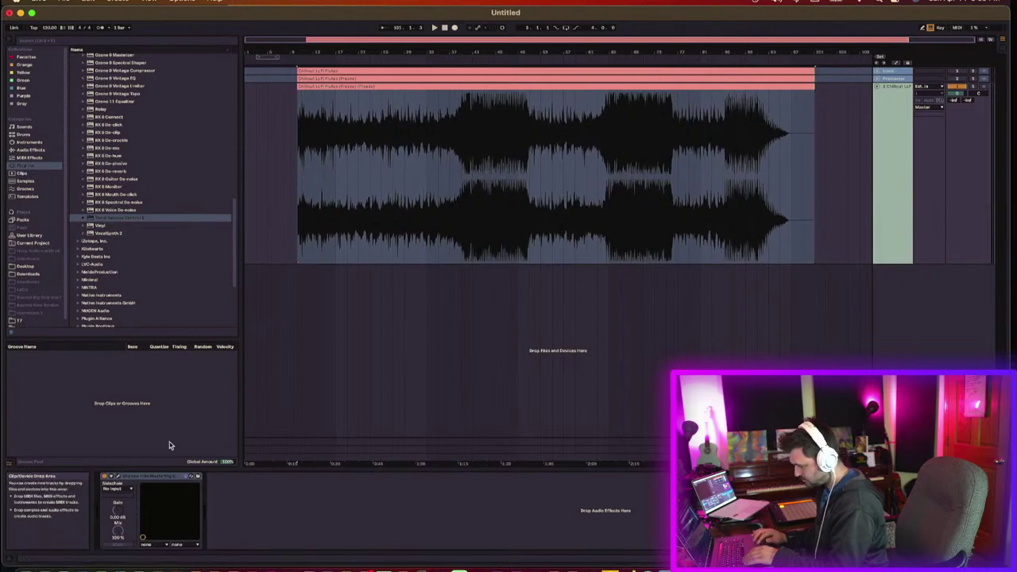
Step: Turn off the third track clip's warping, choose Complex Pro, and lower its gain to about -3.5 dB
double_click(466, 90)
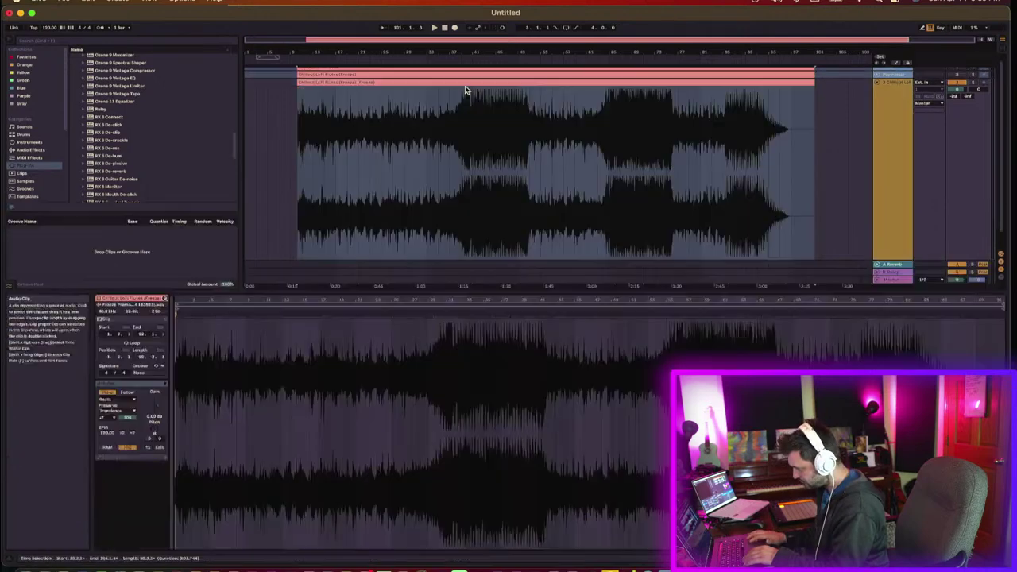
click(106, 393)
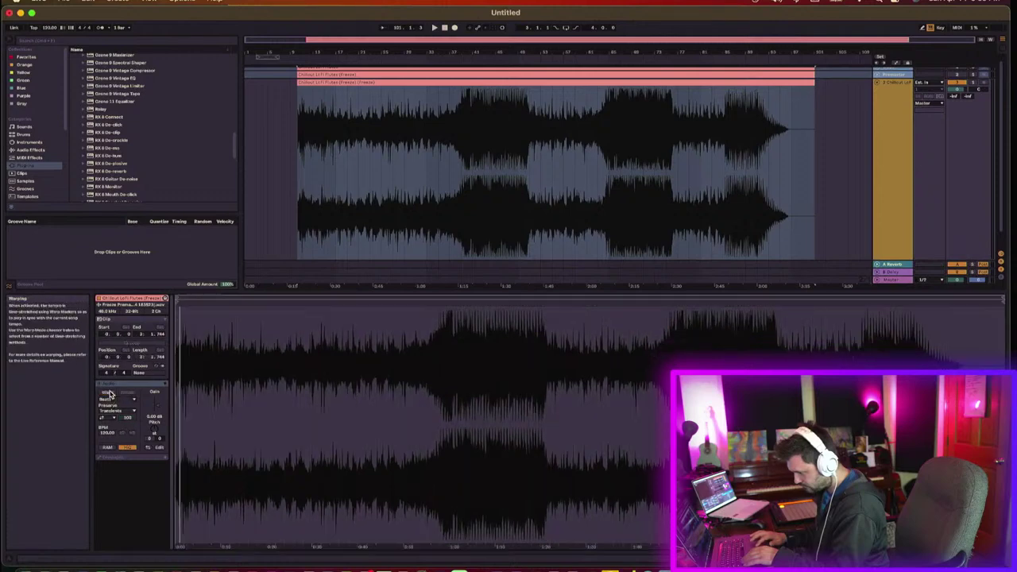
click(116, 399)
click(119, 436)
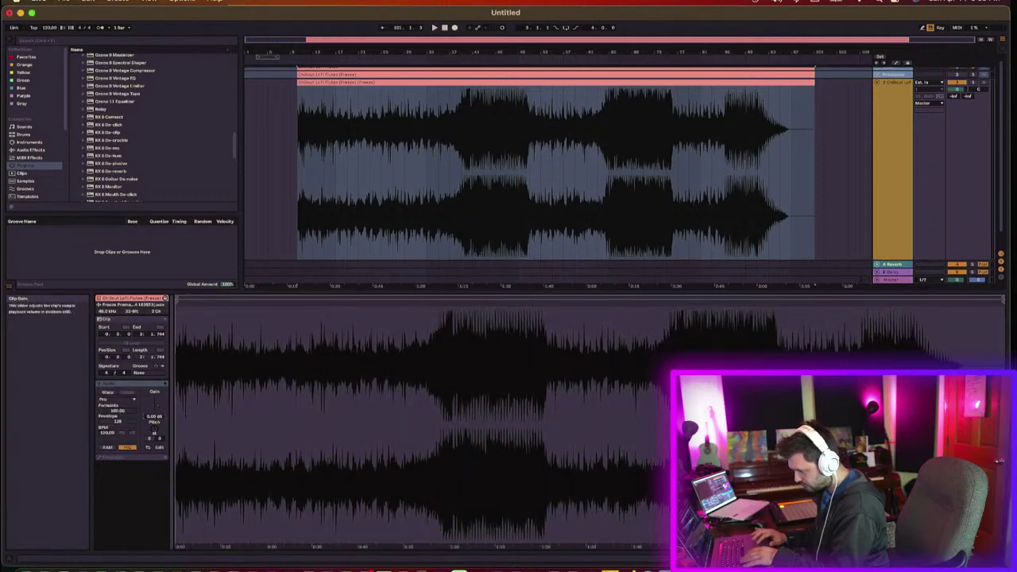
drag(159, 418, 159, 429)
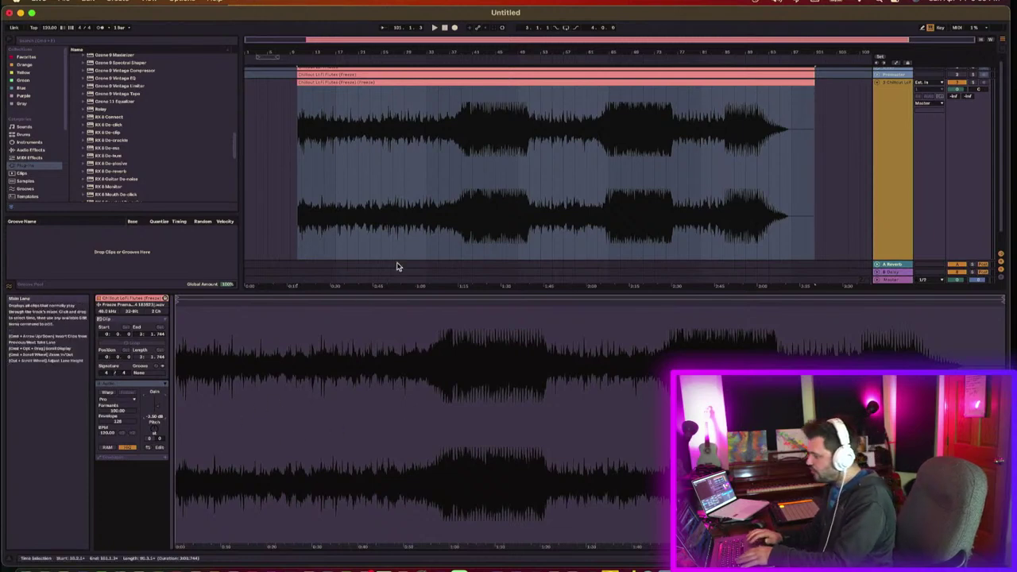
click(398, 167)
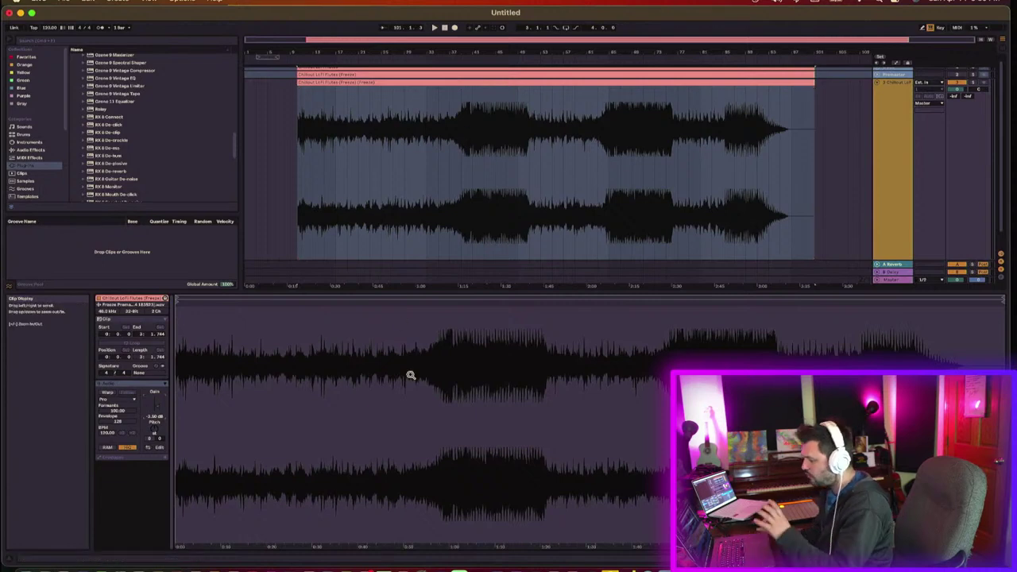
Step: Open the third track's Shadow Hills Mastering Compressor and play the song from the start of its first loud section
click(890, 280)
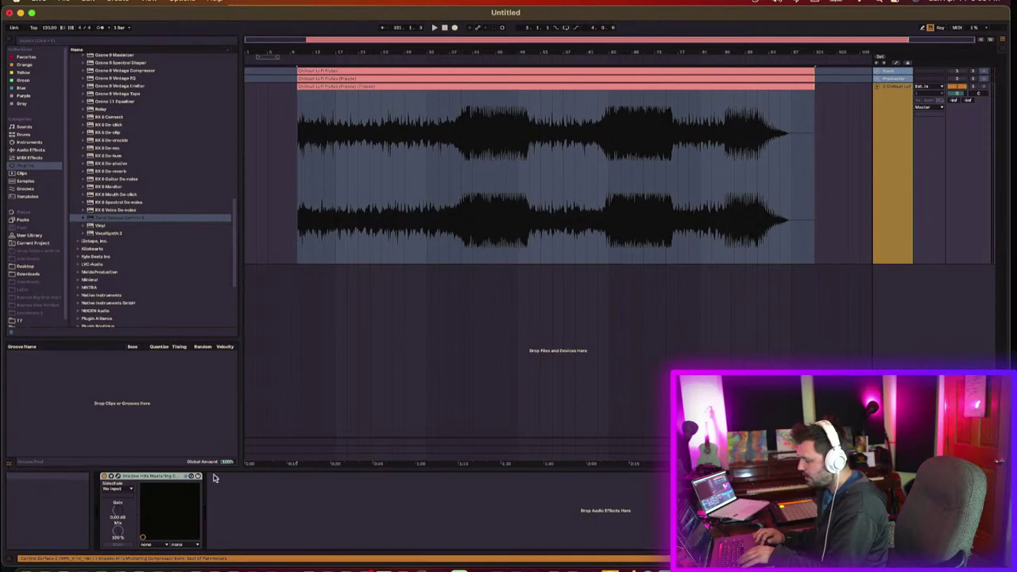
key(super+alt+p)
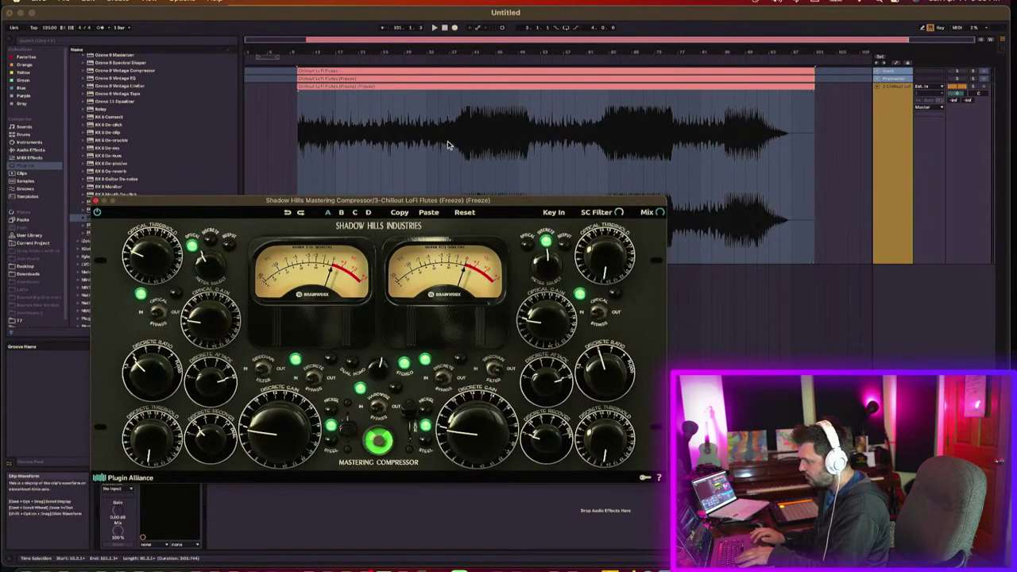
click(415, 175)
key(space)
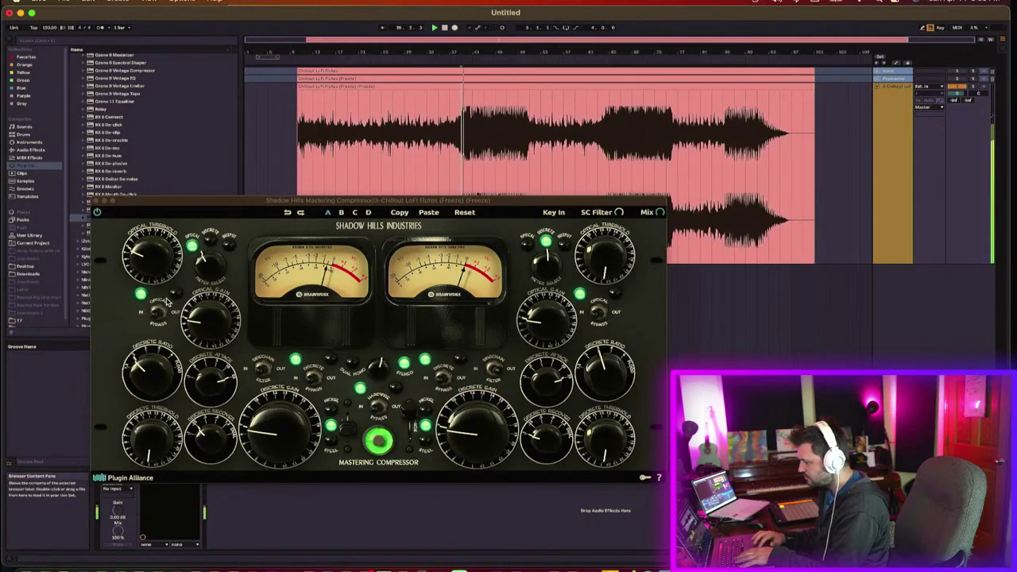
Step: Raise the compressor's optical gain, discrete threshold and discrete gain during playback, leaving its mix at 100%
click(156, 259)
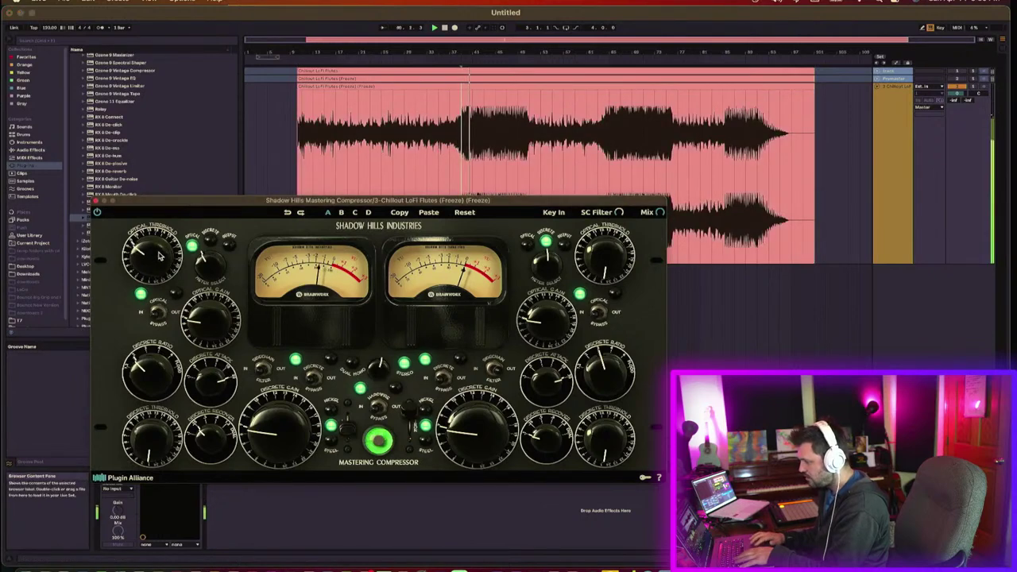
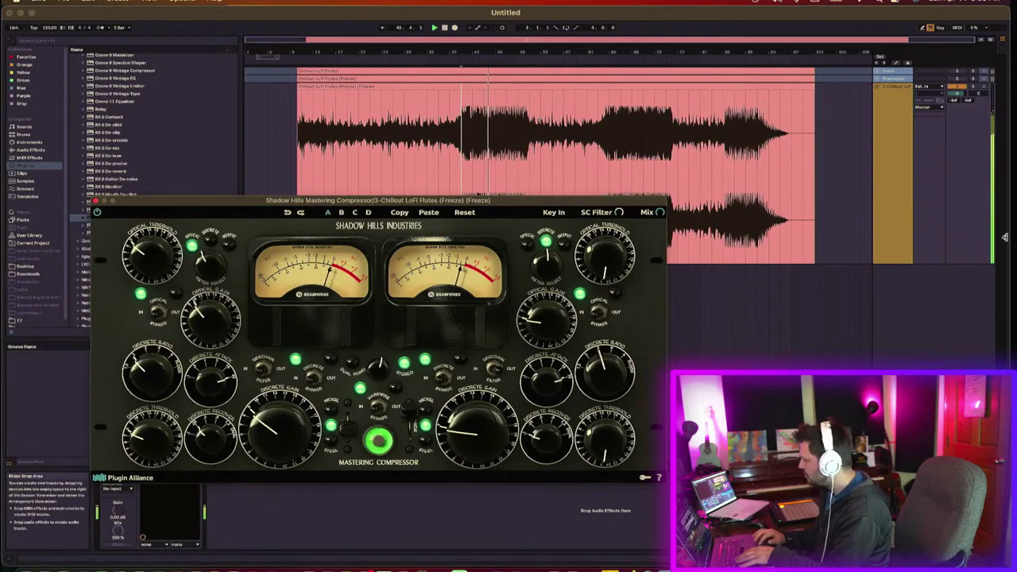
click(958, 94)
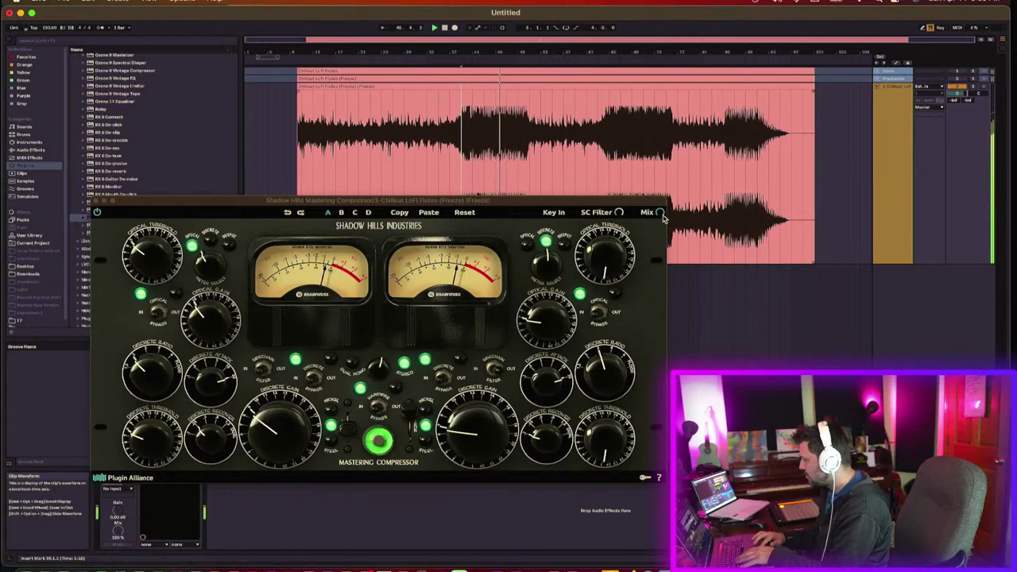
drag(660, 212, 675, 191)
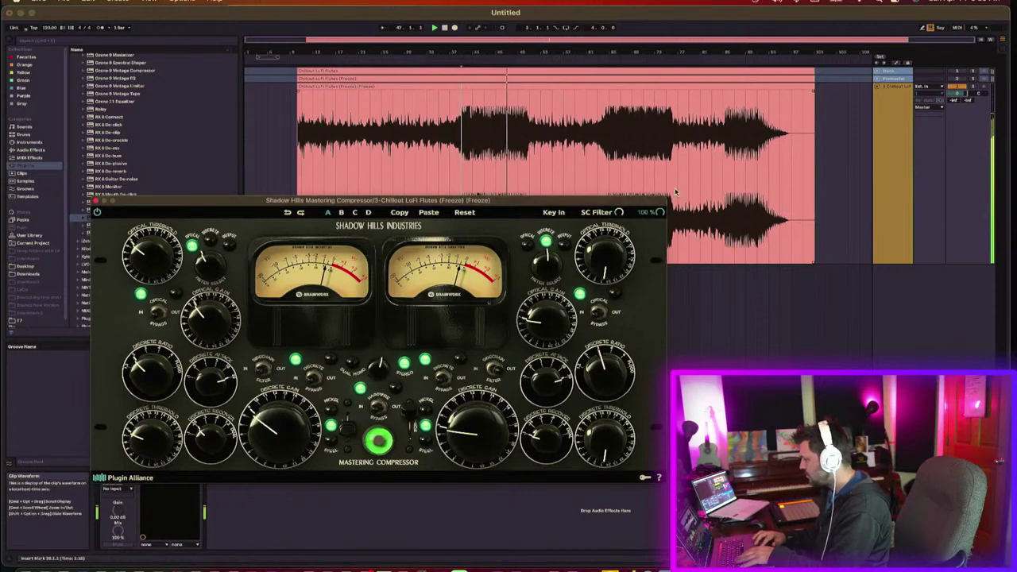
Step: Stop playback, unfold the Premaster track and unfreeze it
click(891, 80)
right_click(877, 77)
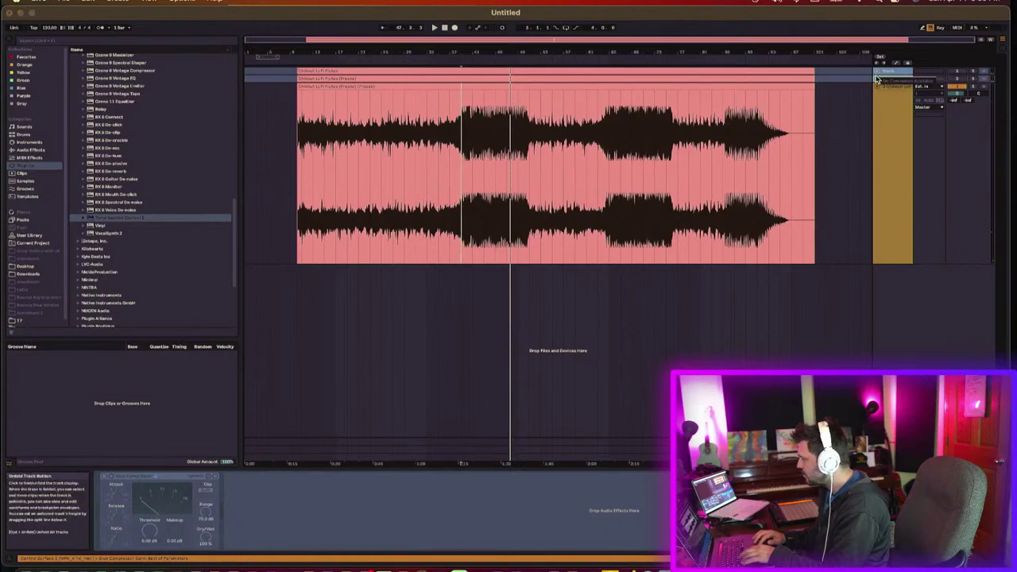
click(877, 80)
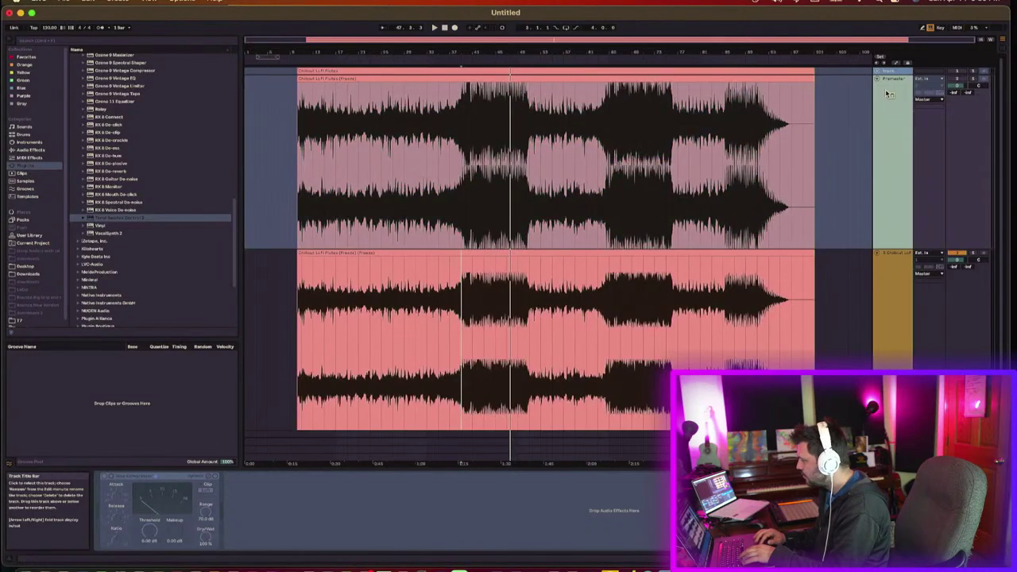
right_click(888, 94)
click(585, 147)
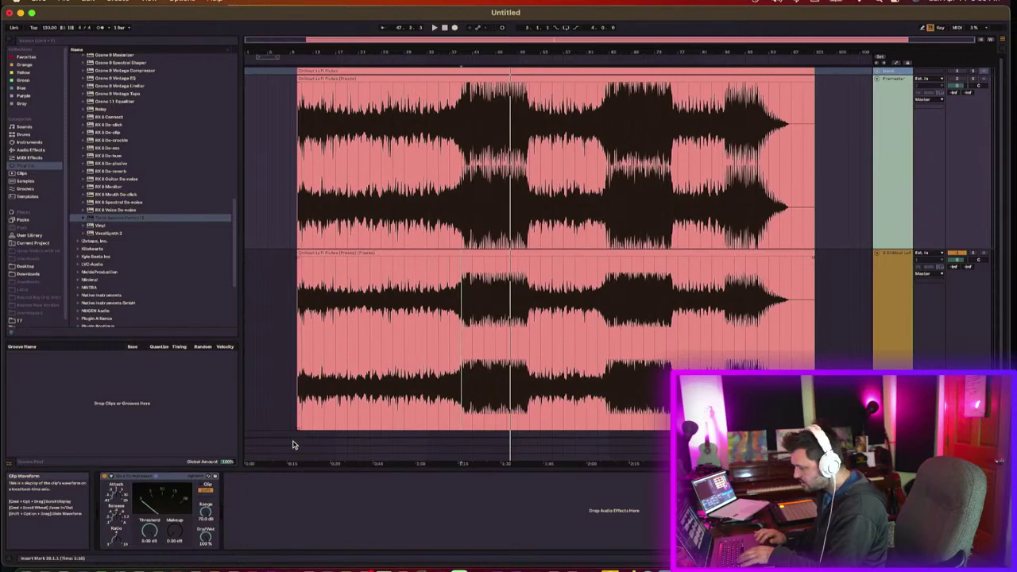
Step: Set the Premaster clip's gain to about 4.23 dB and freeze the track again
double_click(496, 93)
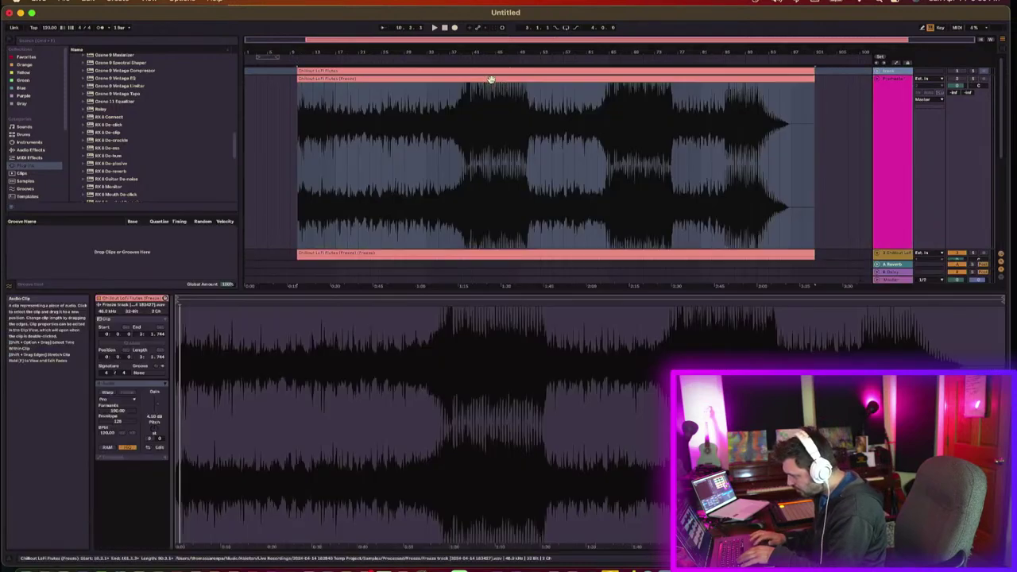
click(157, 403)
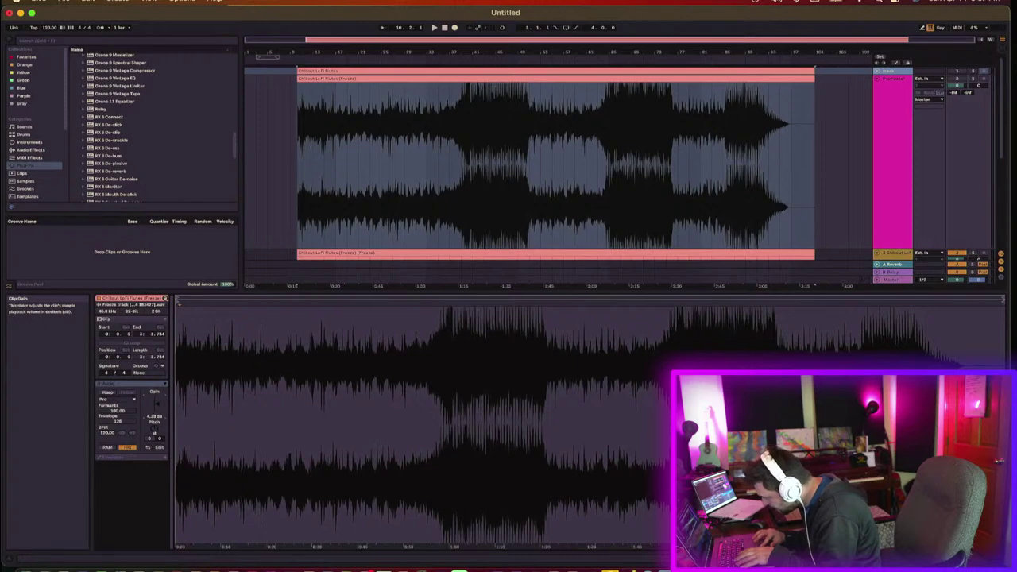
right_click(901, 191)
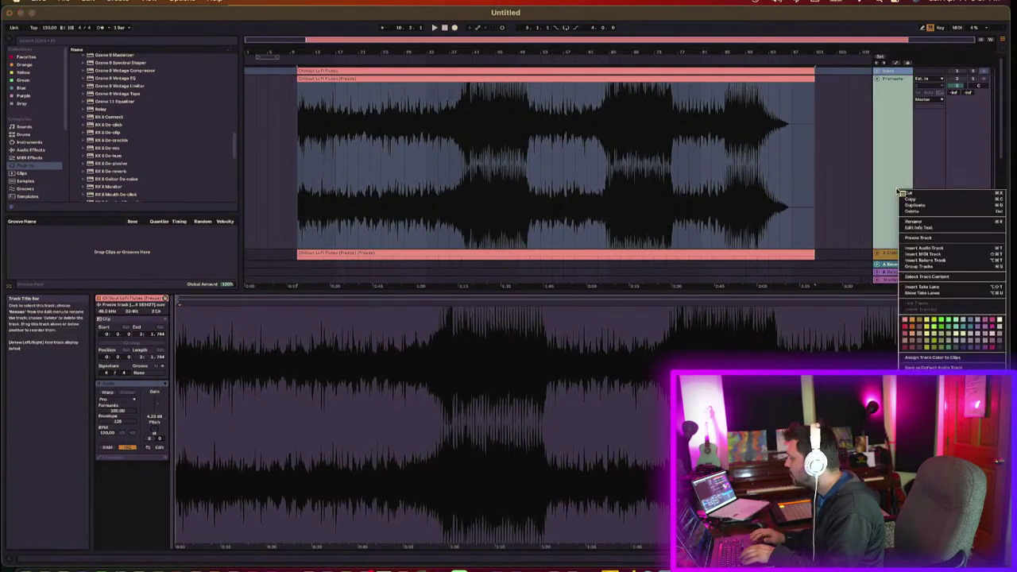
click(922, 238)
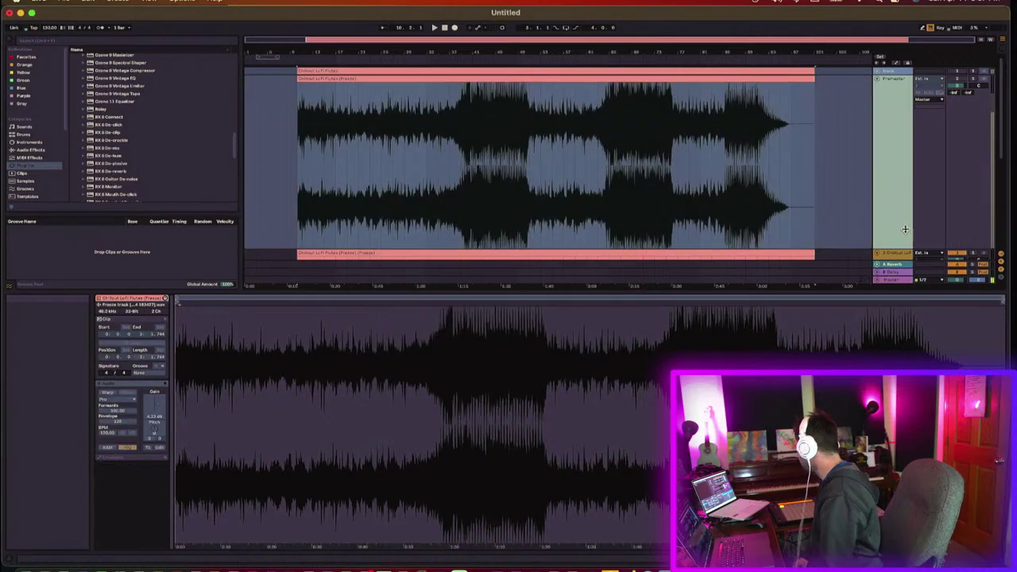
Step: Copy the refrozen Premaster clip onto the third track, replacing the earlier print there
scroll(883, 214, down, 1)
scroll(884, 214, down, 3)
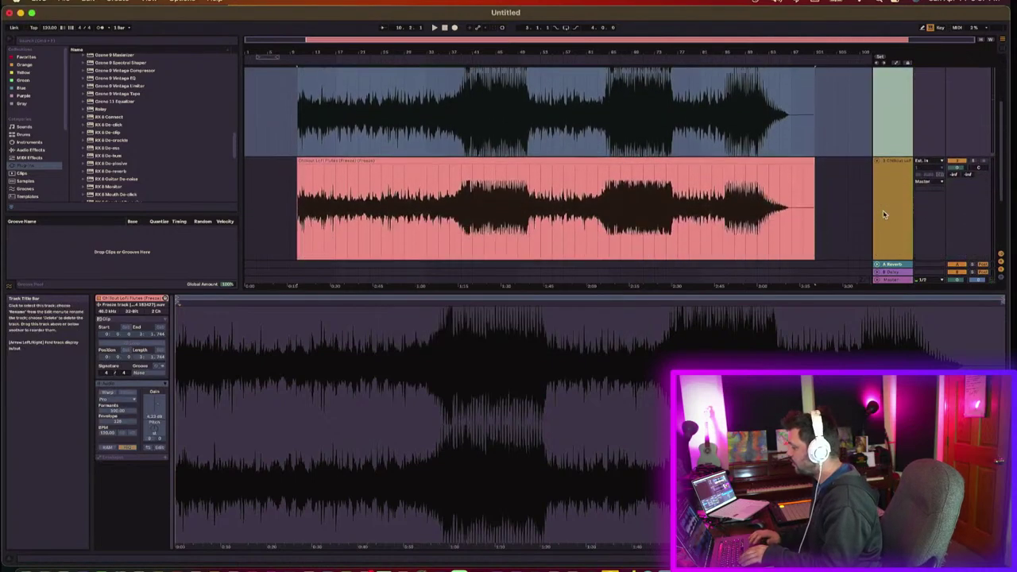
scroll(883, 212, up, 5)
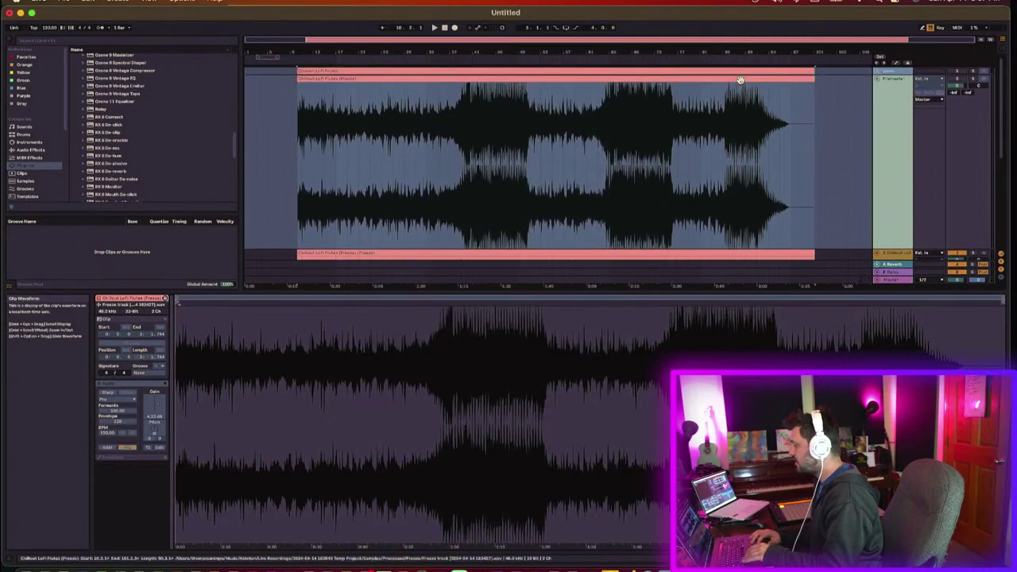
click(739, 80)
drag(739, 89, 740, 255)
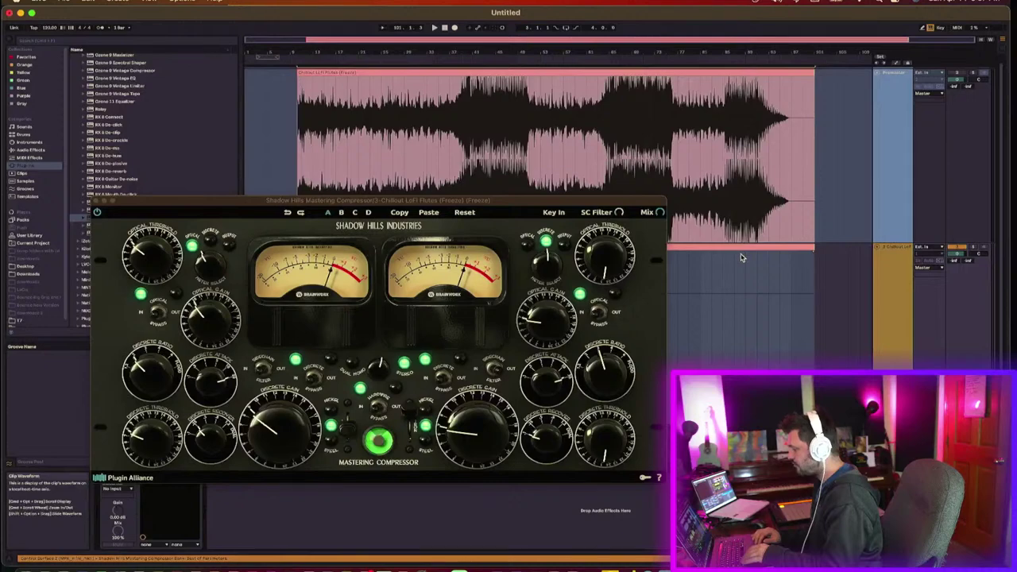
Step: Move the compressor window aside, turn off warping on the new third-track clip, and set it to Complex Pro
drag(626, 202, 677, 345)
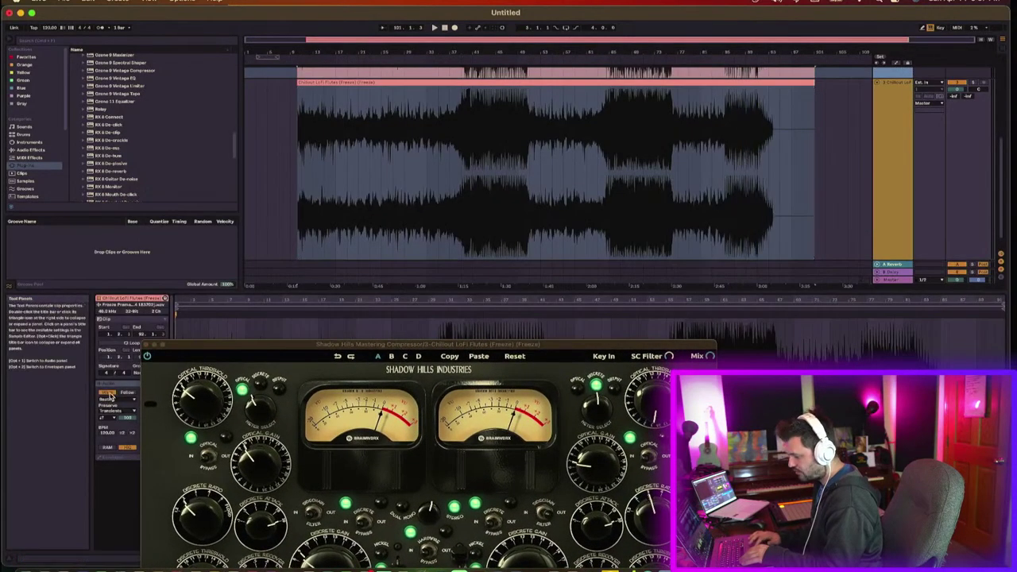
click(107, 392)
click(108, 400)
click(118, 435)
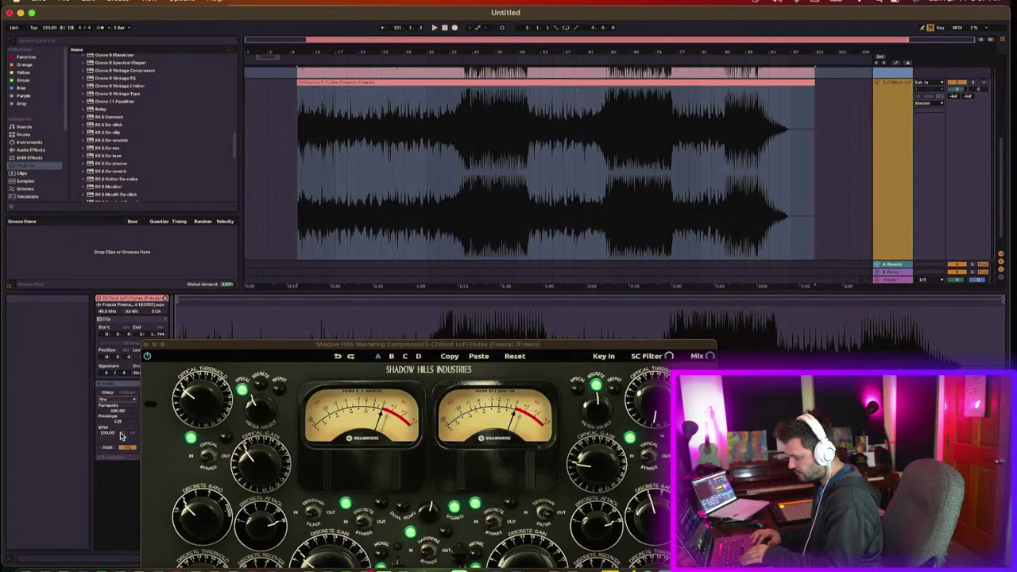
Step: Move the mastering compressor window aside and set the third-track clip's gain to -3.5 dB
drag(201, 348, 434, 241)
click(154, 417)
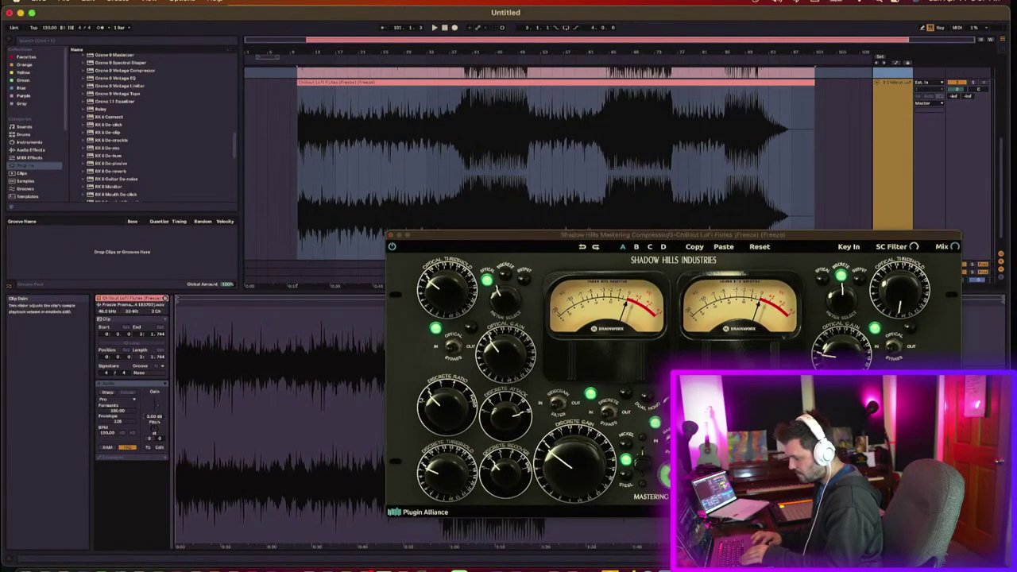
text(-3.5)
key(Return)
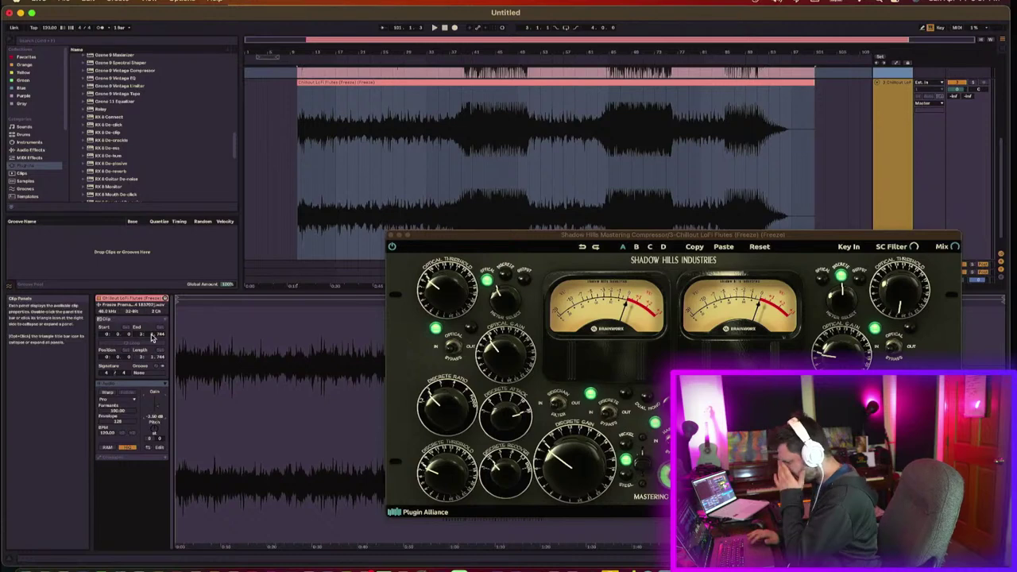
Step: Play the third-track clip from bar 41 and move the compressor window clear of the waveform while listening
click(471, 210)
click(471, 211)
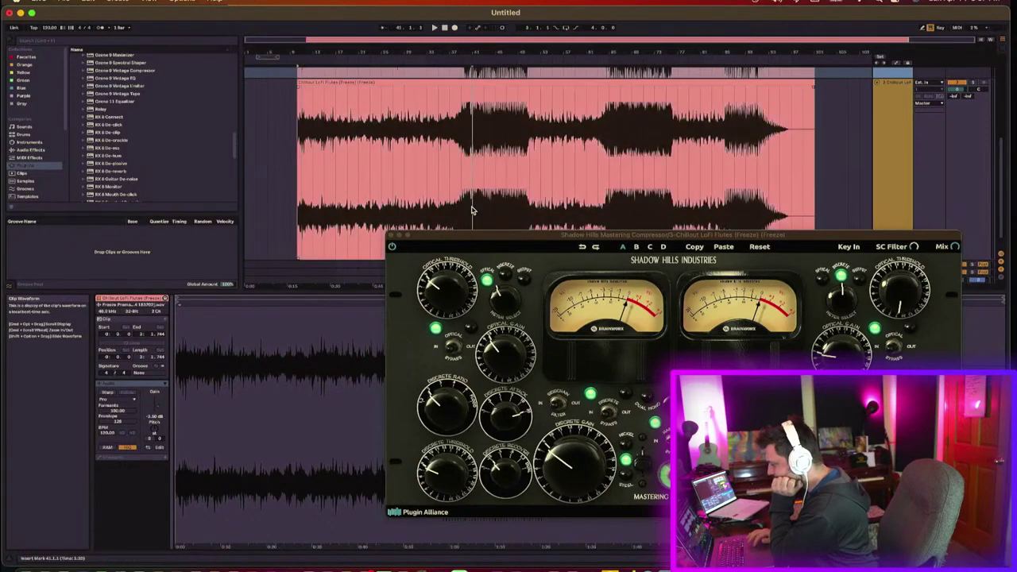
key(space)
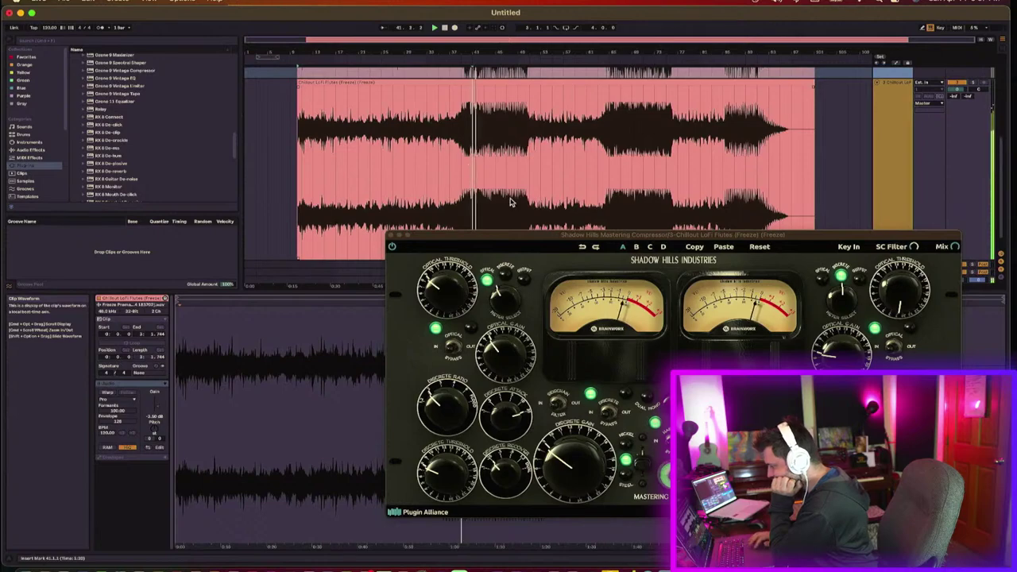
drag(578, 236, 493, 280)
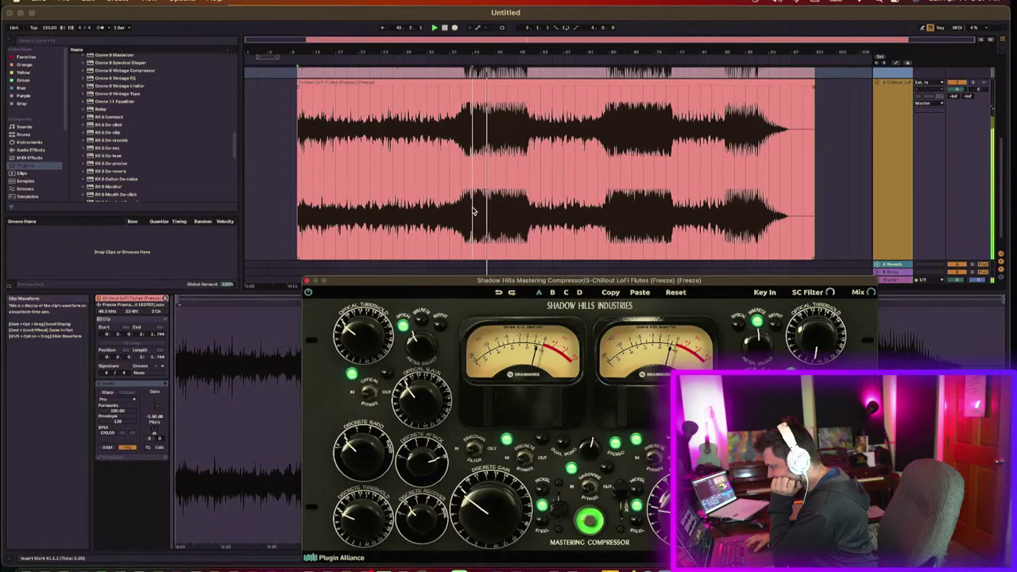
Step: Stop playback and unfreeze the Premaster track
scroll(608, 171, up, 3)
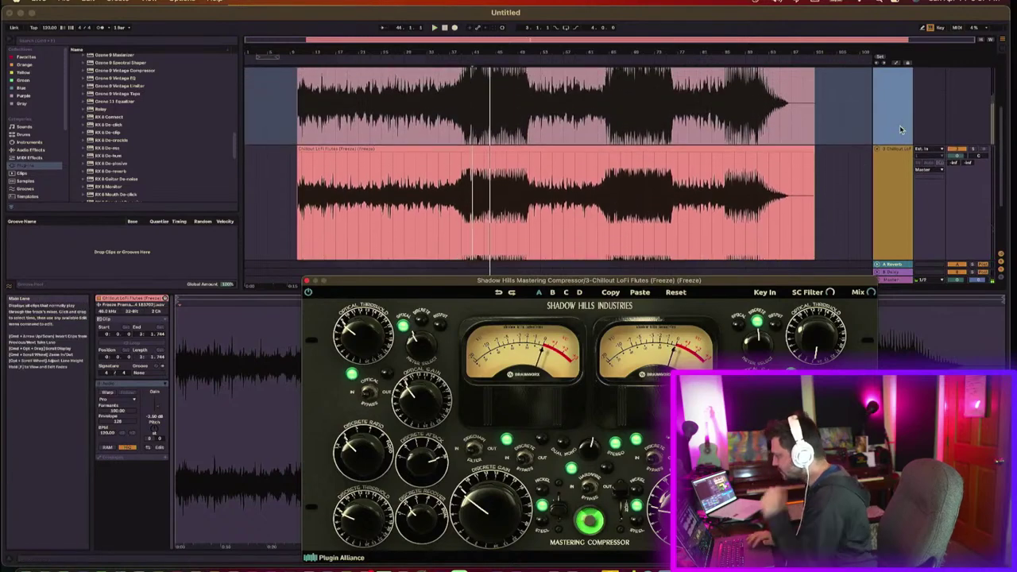
click(898, 123)
right_click(898, 120)
click(926, 176)
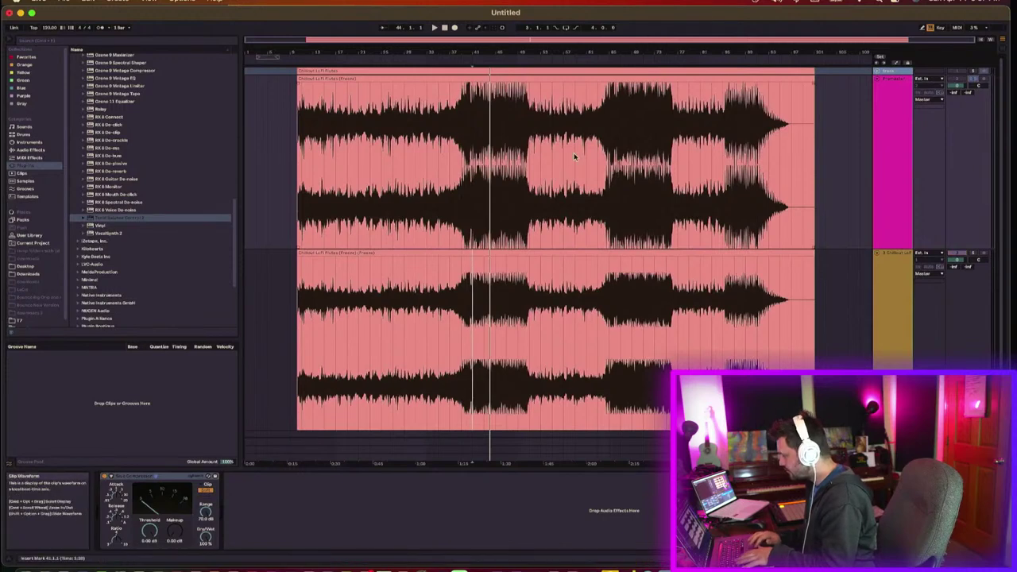
Step: Listen to the Premaster track from bar 41 and open its clip's settings
key(space)
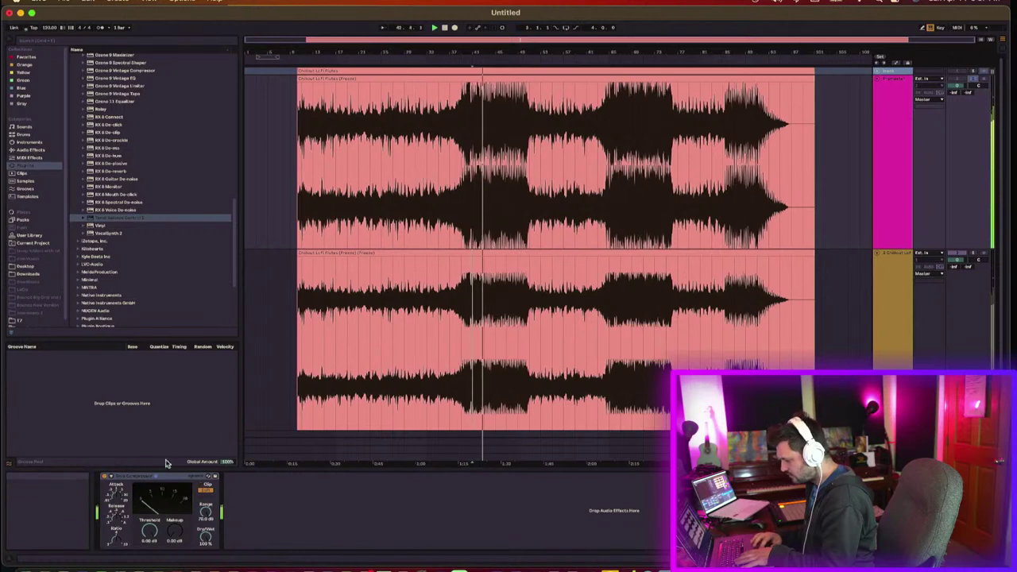
click(479, 76)
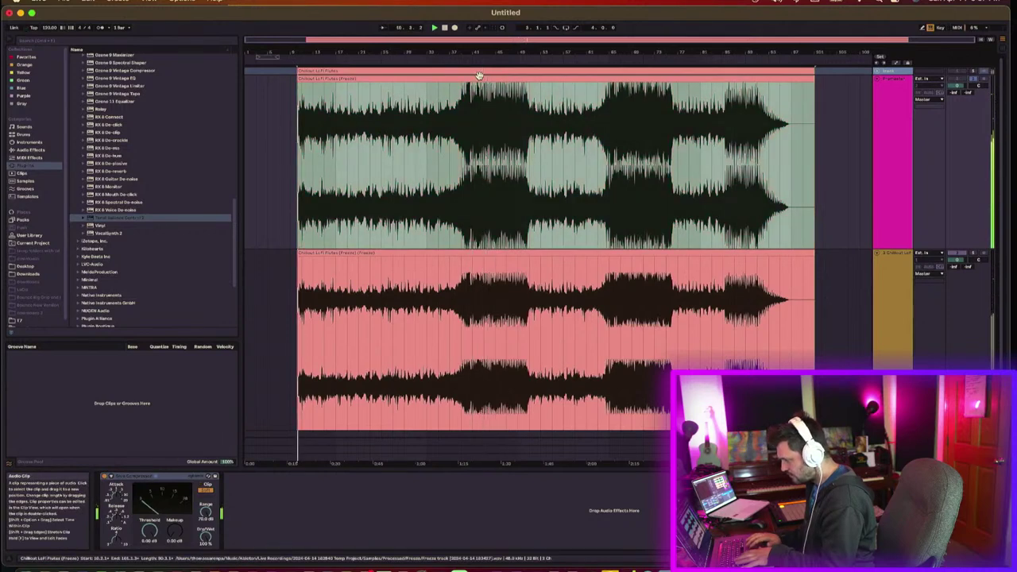
click(473, 99)
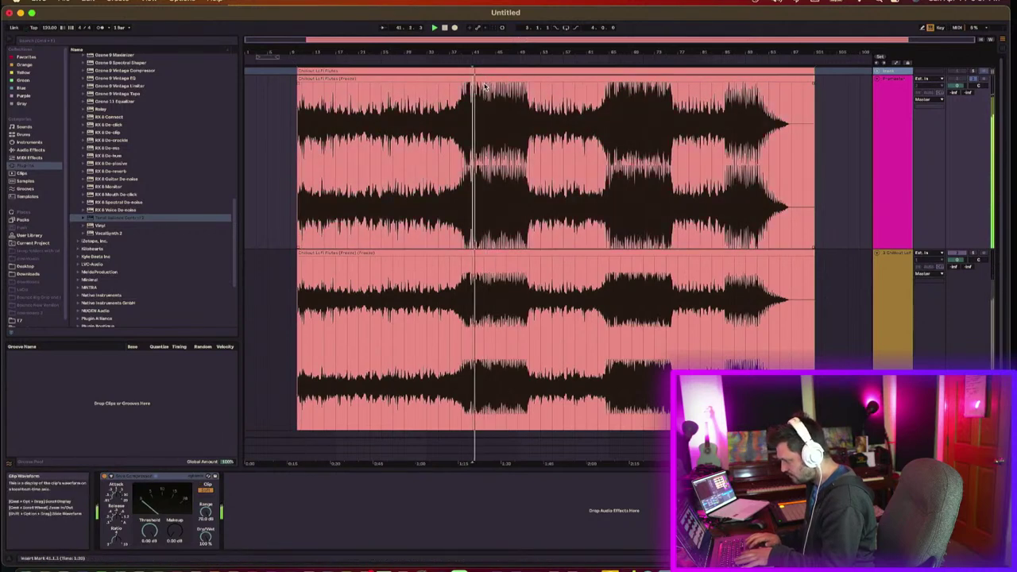
double_click(470, 129)
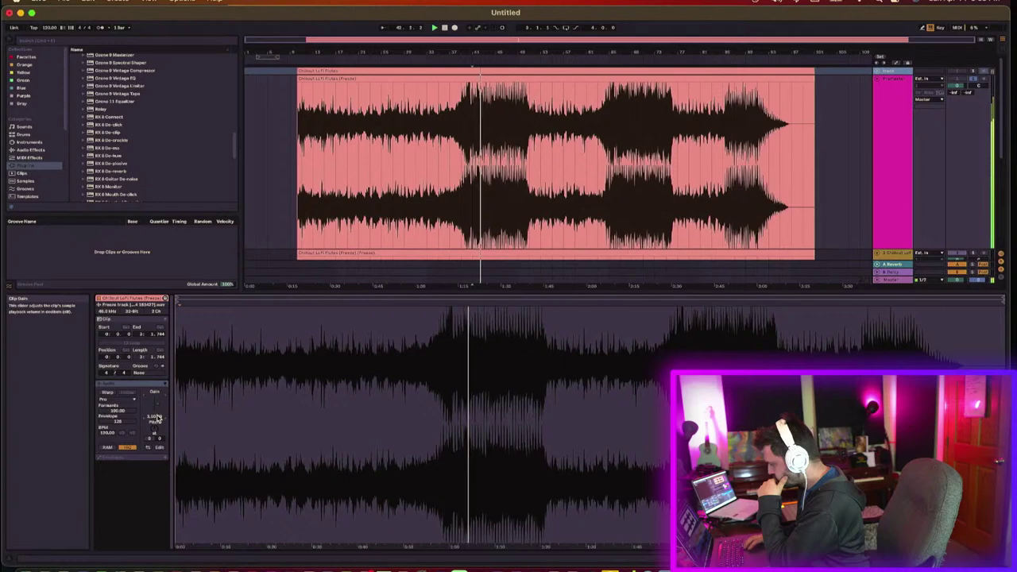
Step: Set the Premaster clip's gain to about 3.12 dB
drag(480, 53, 480, 175)
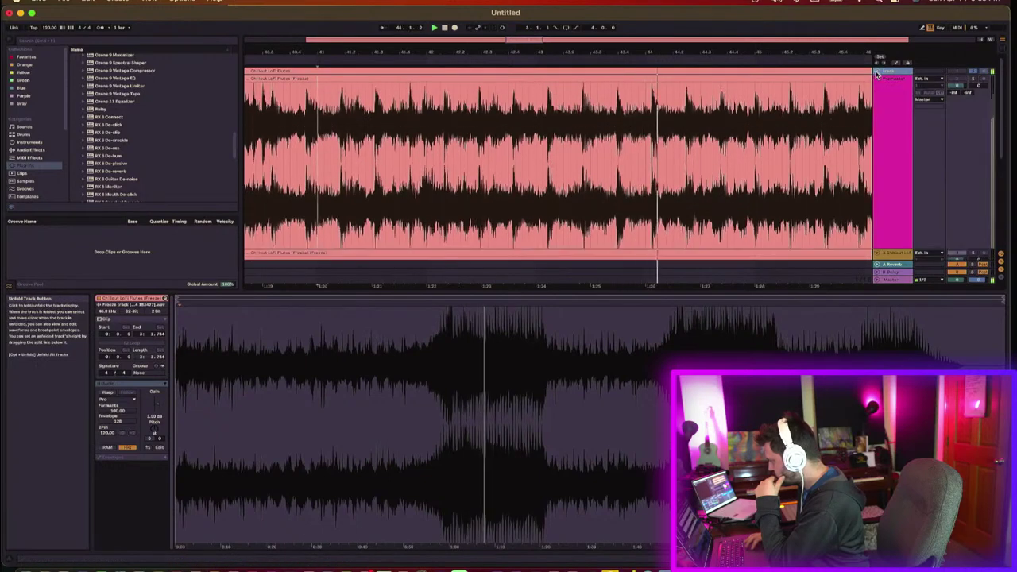
drag(583, 53, 513, 52)
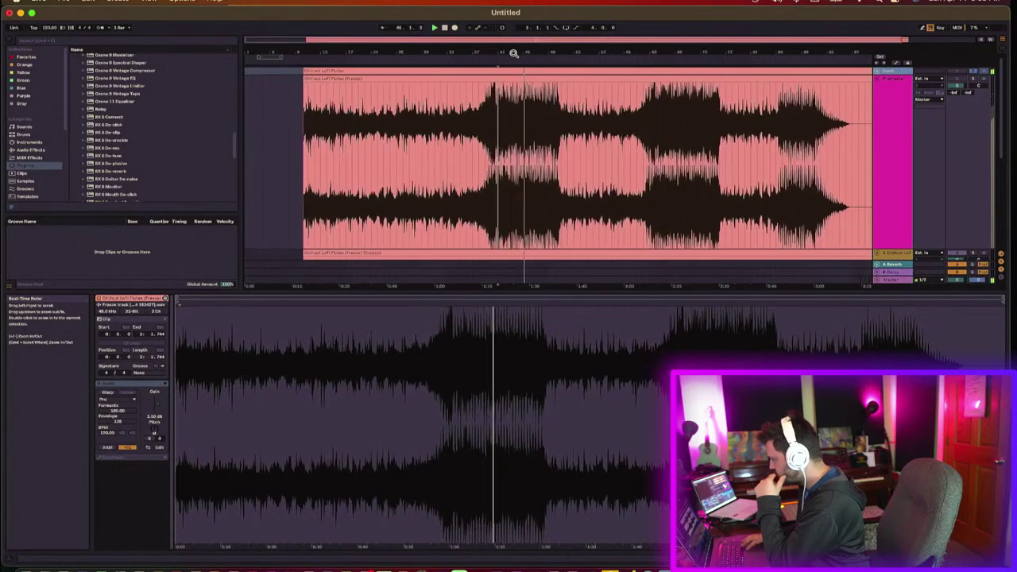
click(511, 78)
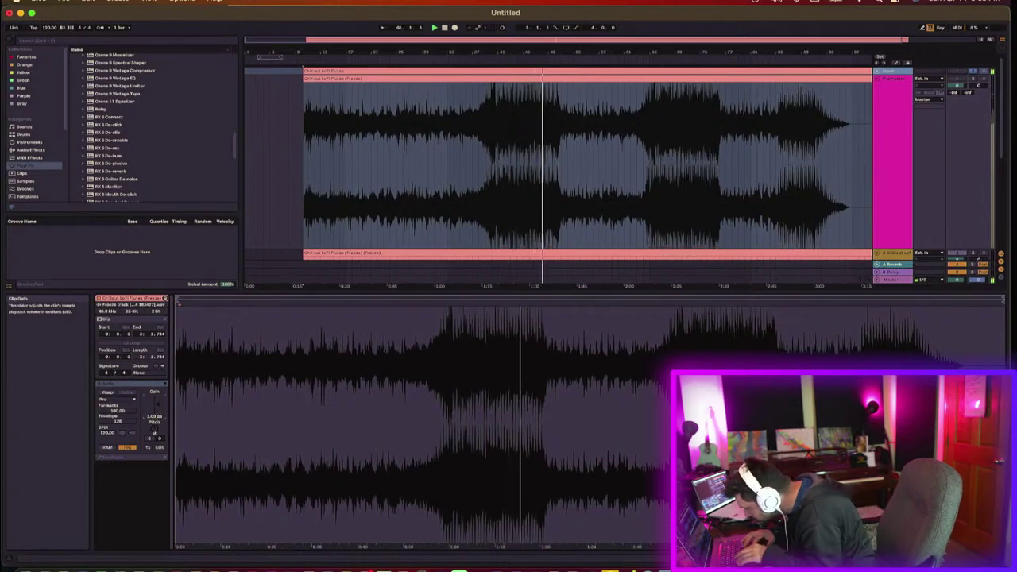
drag(157, 405, 153, 410)
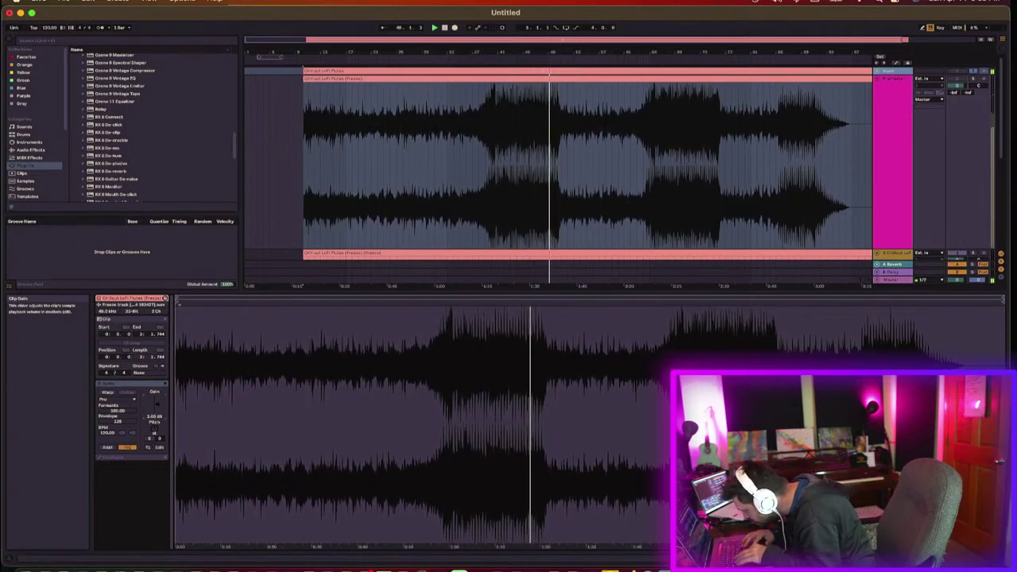
Step: Replay the Premaster from bar 39, where the loud section starts, and stop playback
click(488, 150)
key(space)
click(487, 149)
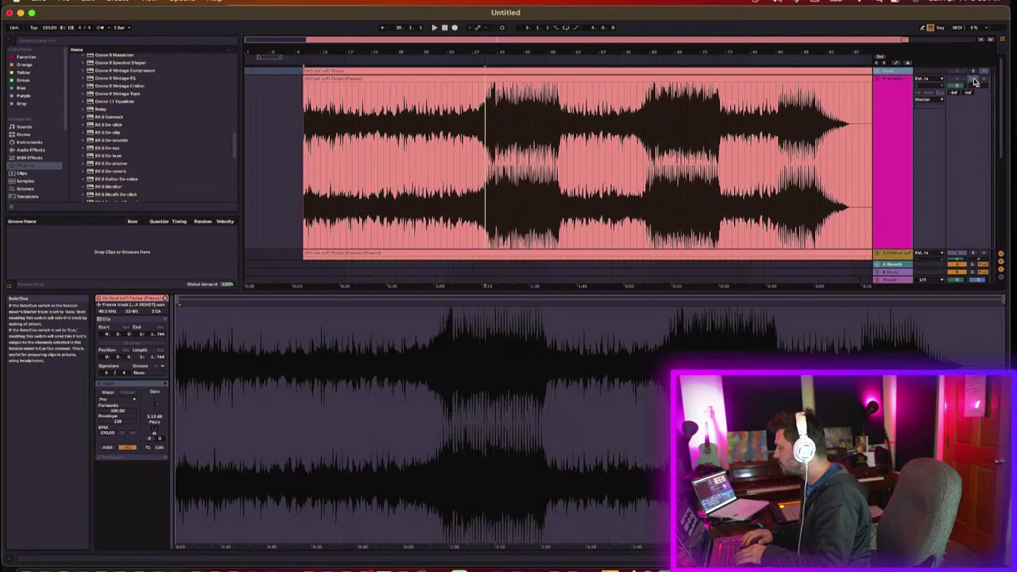
key(space)
key(space)
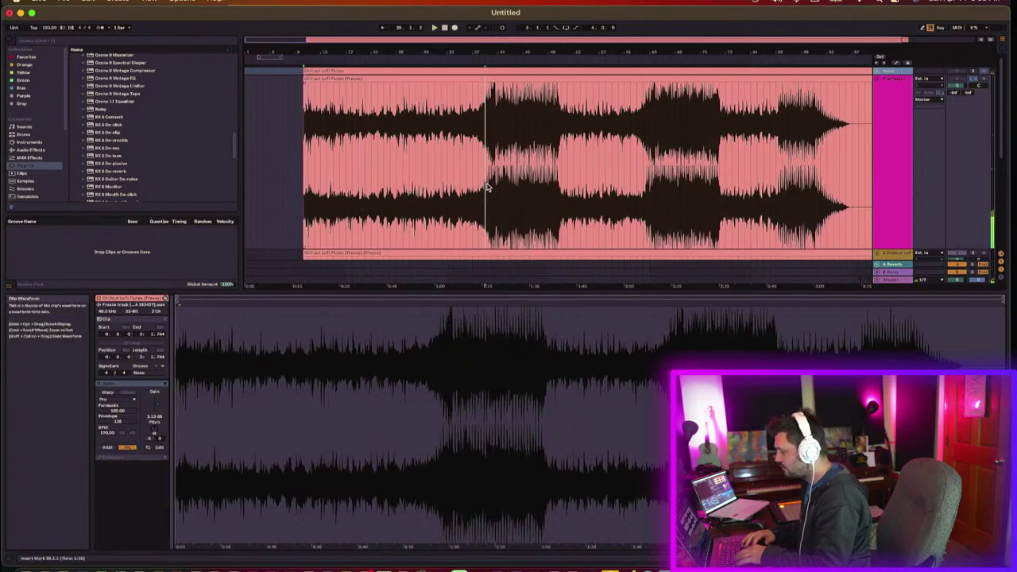
key(space)
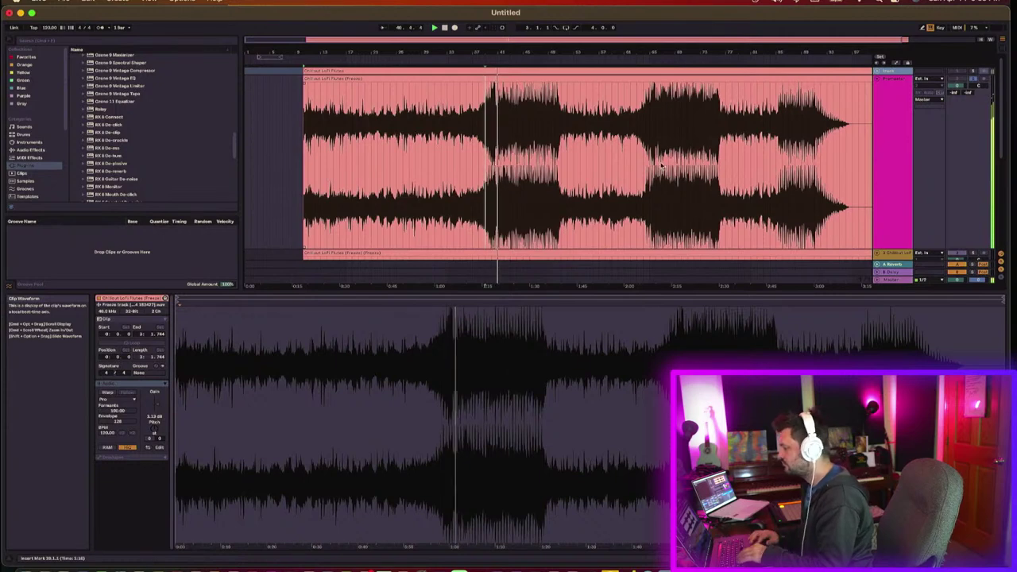
key(space)
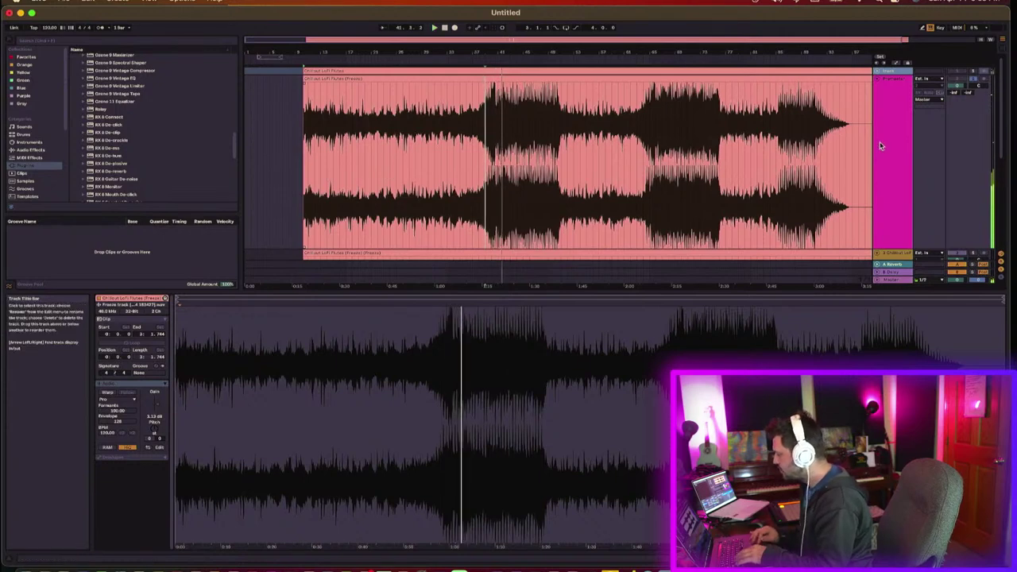
Step: Replace the Glue Compressor on the Premaster track with the Schwabe Digital Gold Clip plug-in
double_click(880, 145)
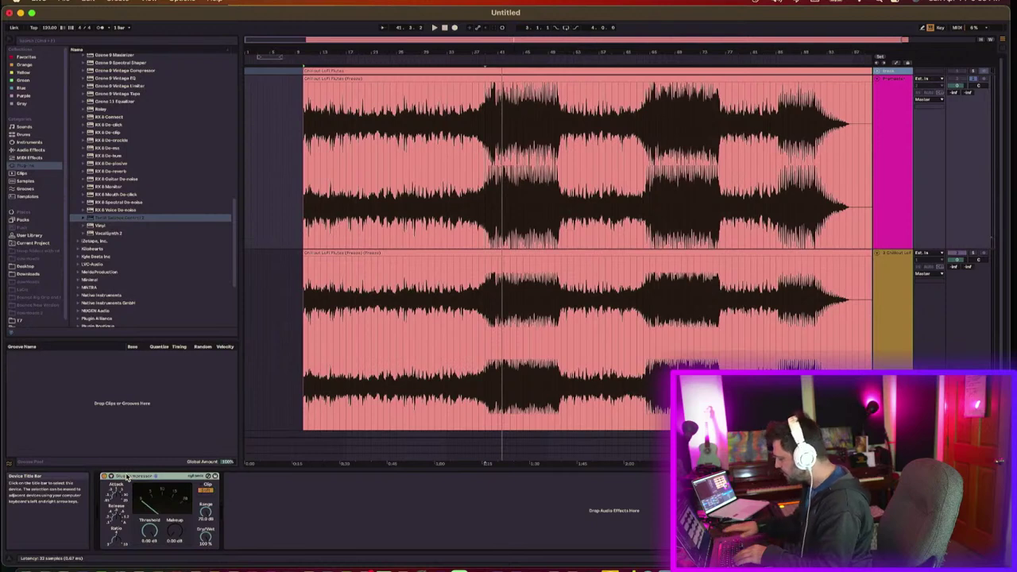
key(Delete)
scroll(122, 248, down, 5)
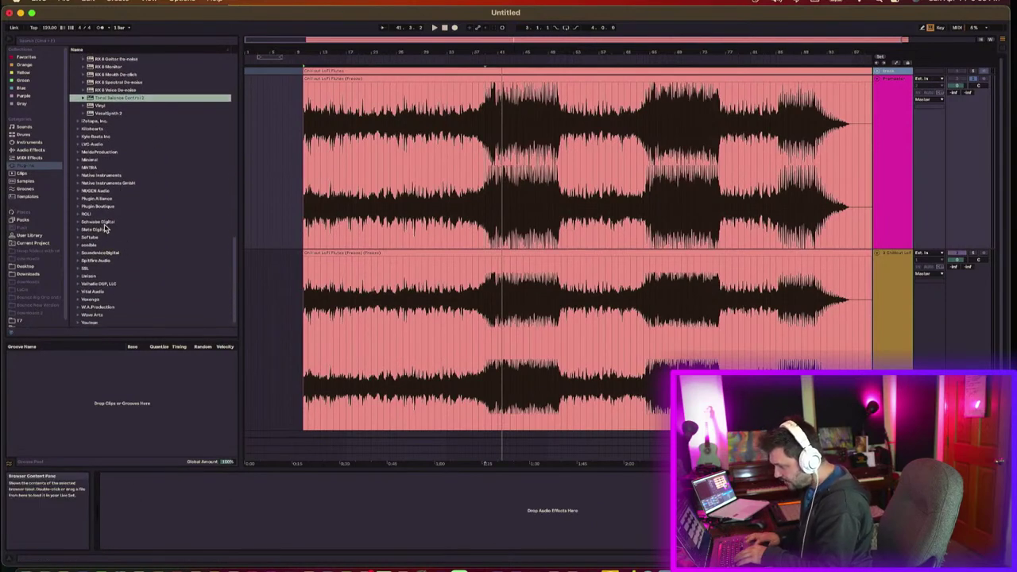
double_click(106, 223)
click(104, 231)
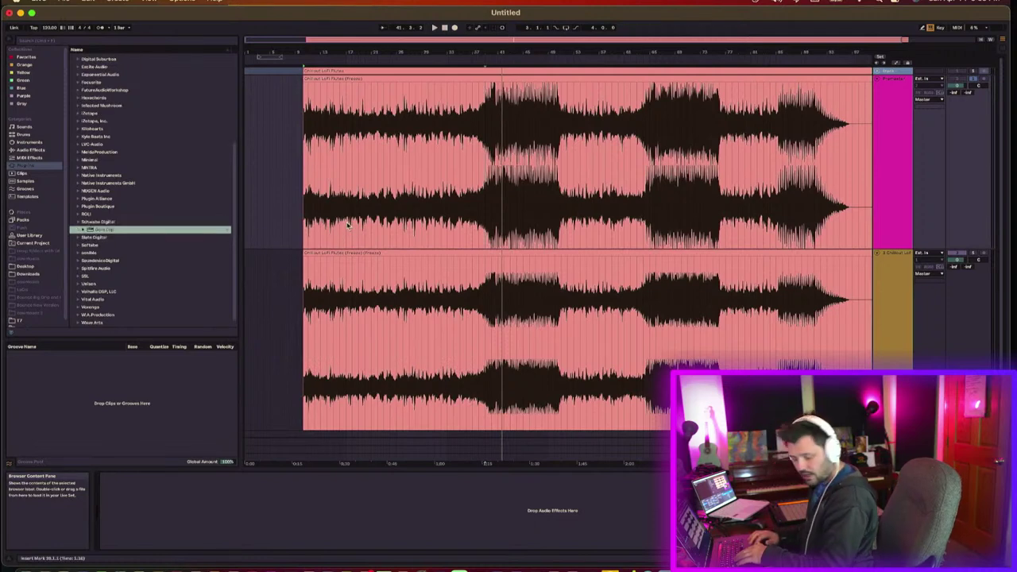
Step: Set the Premaster clip's gain to -0.50 dB and Gold Clip to Modern box tone and clipper, input 4.50 and output -0.50
double_click(502, 90)
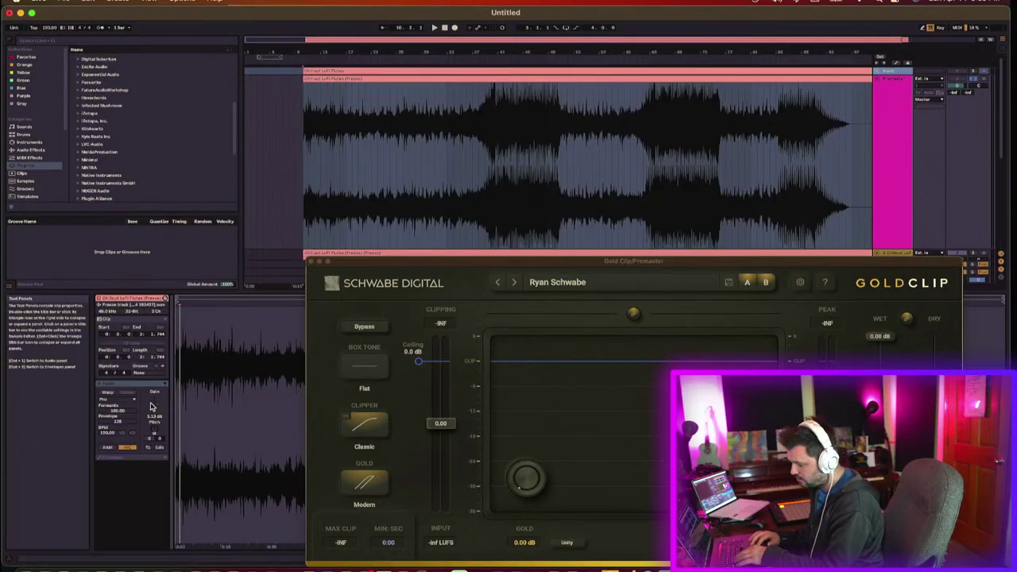
double_click(156, 405)
drag(458, 271, 443, 181)
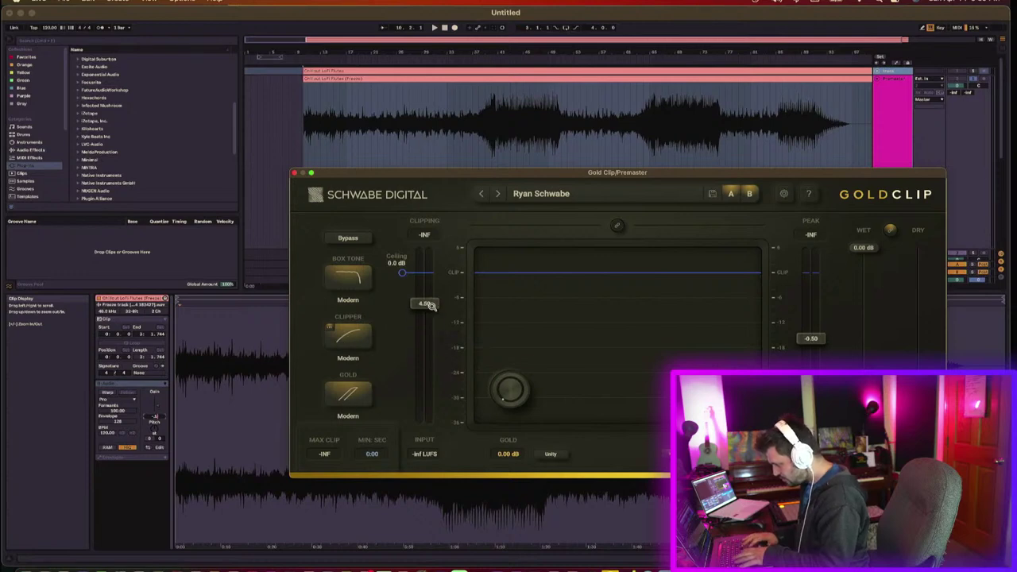
Step: Play from bar 39 while setting Gold Clip's input to about 2.34 and its Gold amount to about 1.85 dB
click(499, 147)
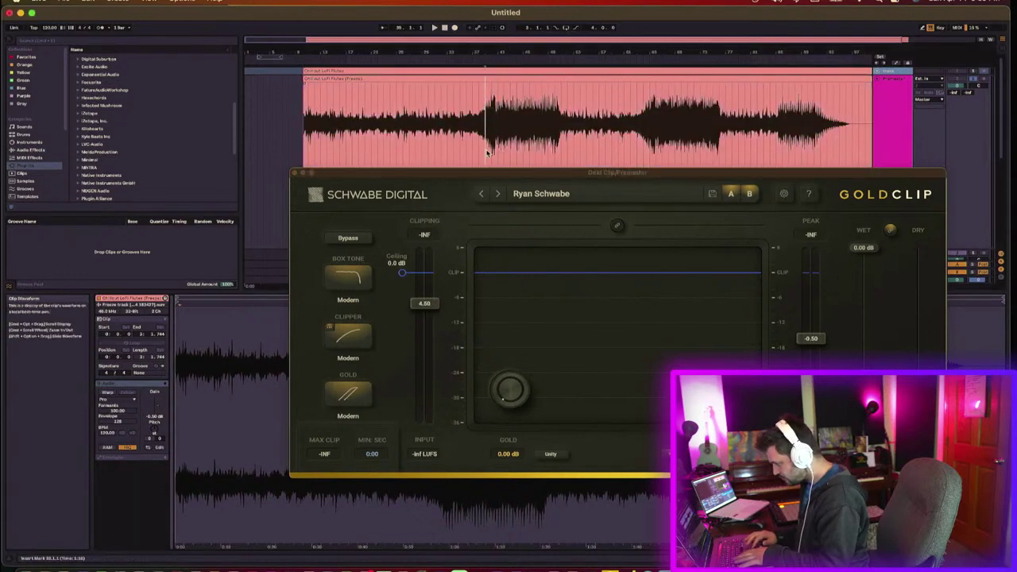
key(space)
drag(424, 303, 424, 319)
drag(496, 394, 504, 320)
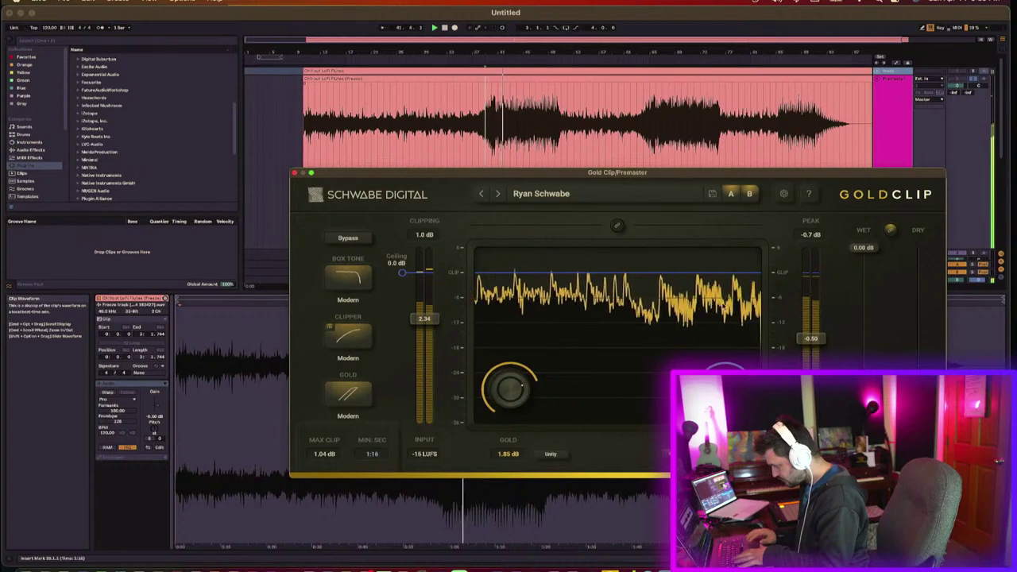
Step: Lower Gold Clip's input in stages to about 0.04, resetting the clipping meter and replaying the loud section
drag(429, 321, 429, 325)
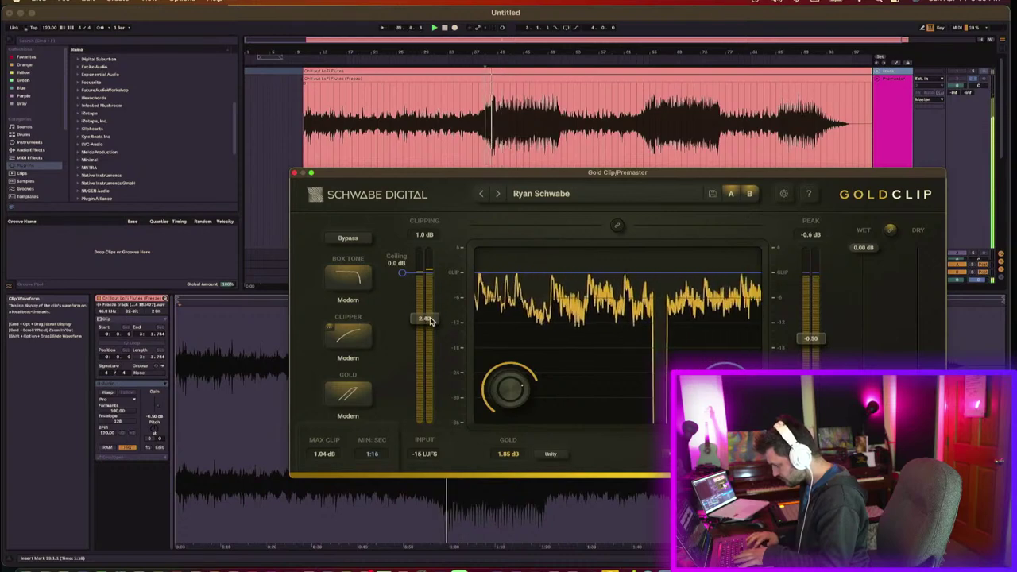
click(426, 237)
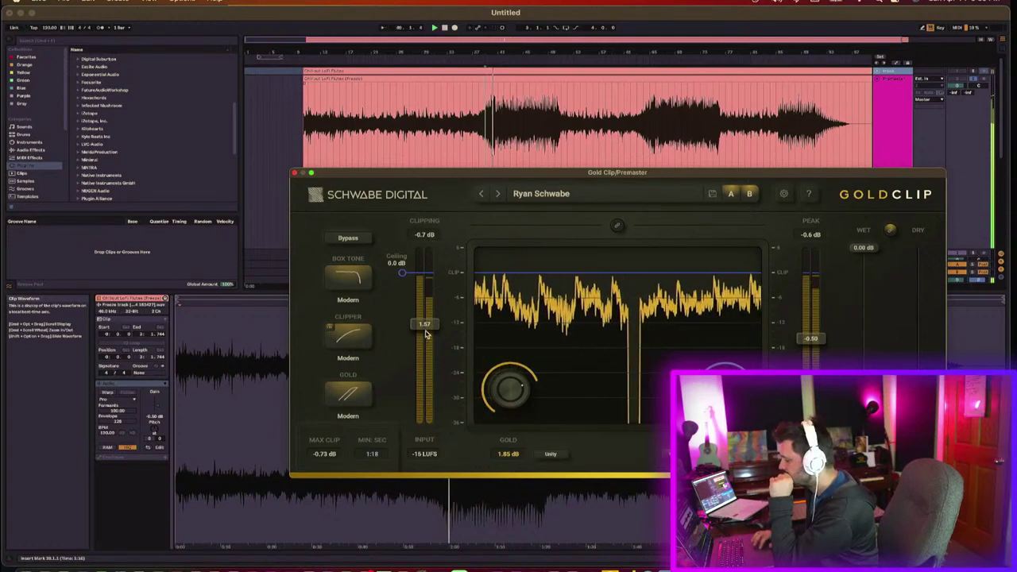
drag(431, 323, 431, 328)
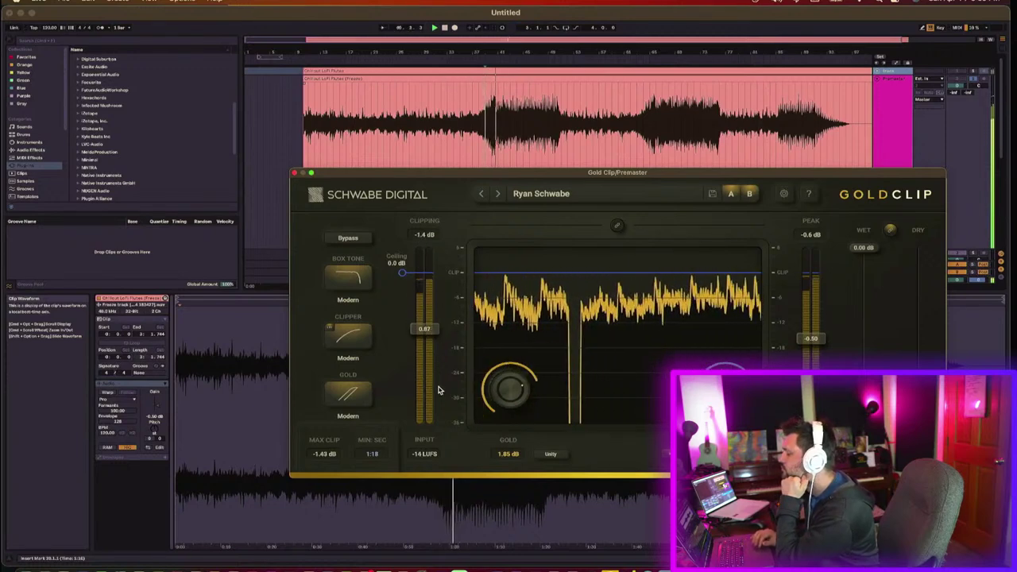
drag(433, 333, 433, 338)
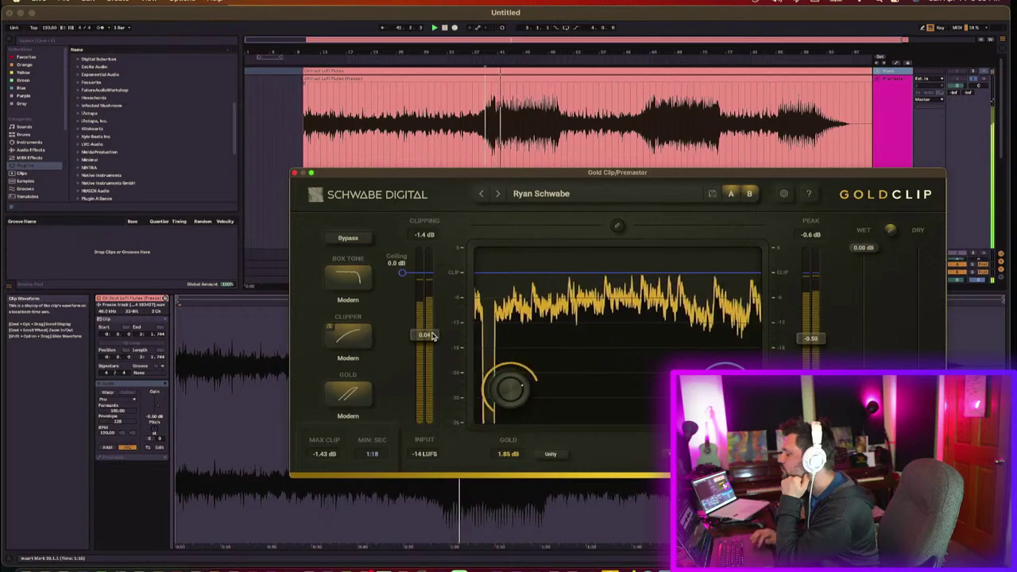
key(space)
click(423, 235)
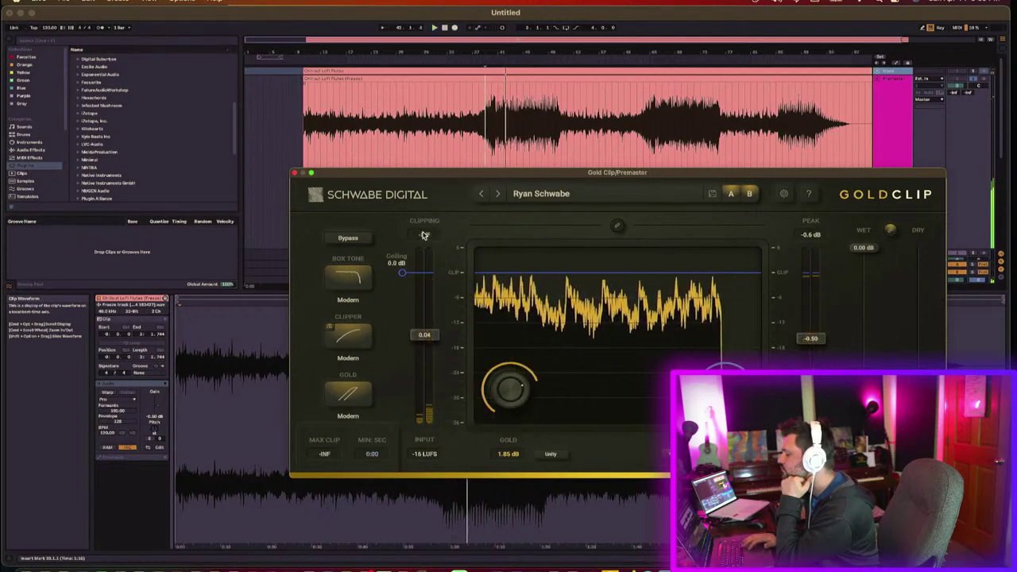
key(space)
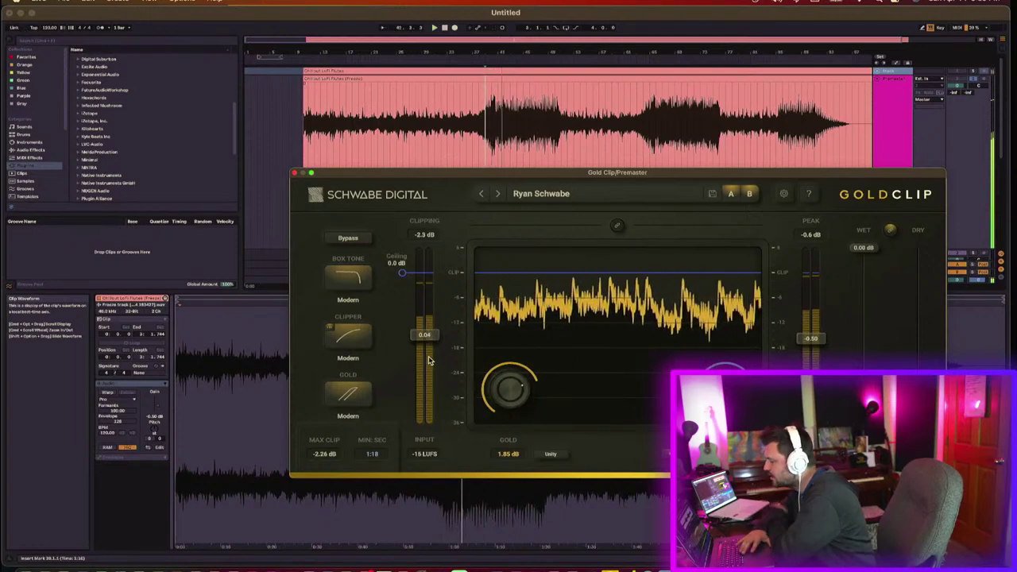
Step: Set Gold Clip's Gold amount to about 1.14 dB and its input to about 1.18, and stop playback
drag(512, 398, 520, 427)
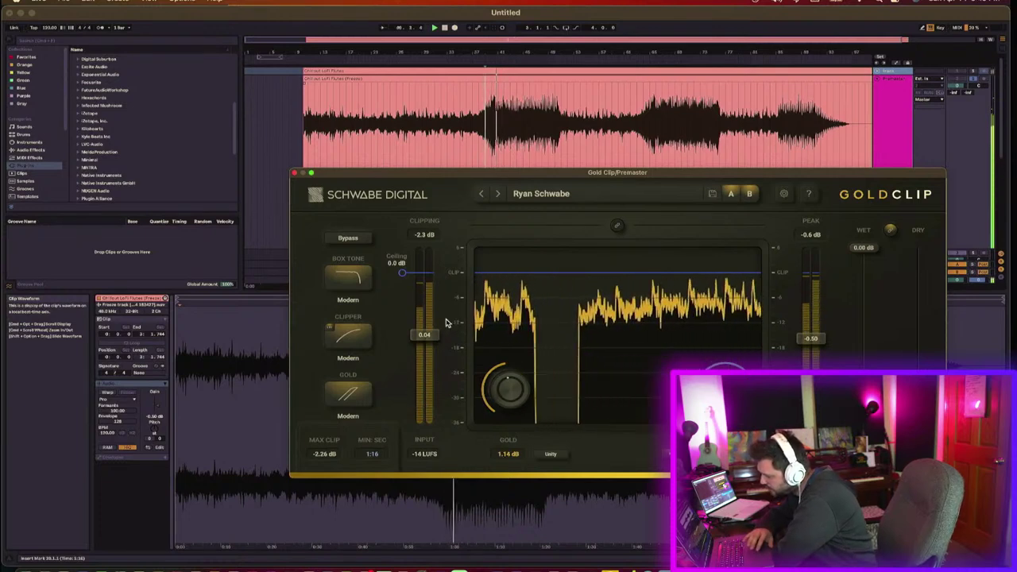
drag(426, 335, 429, 329)
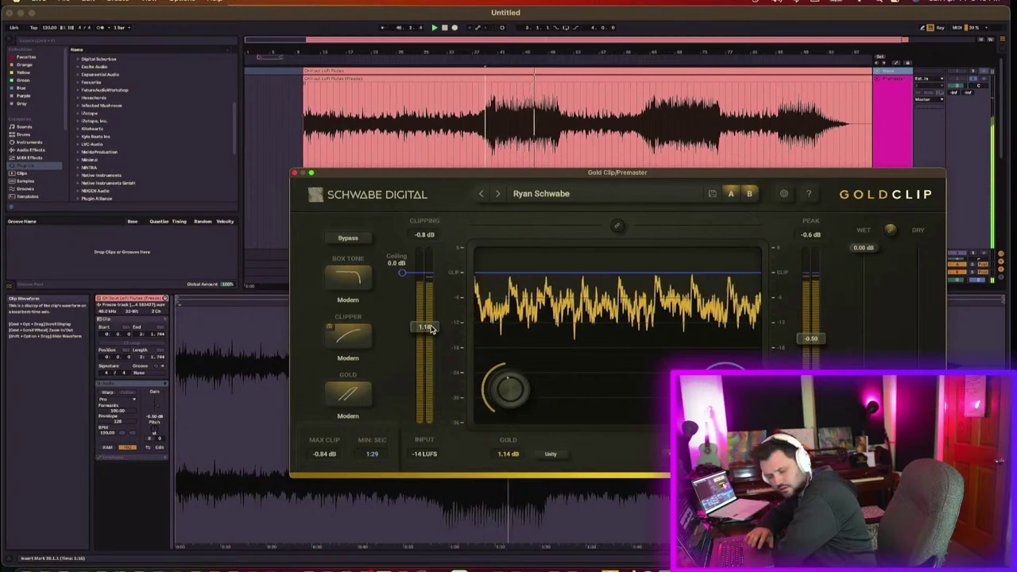
key(space)
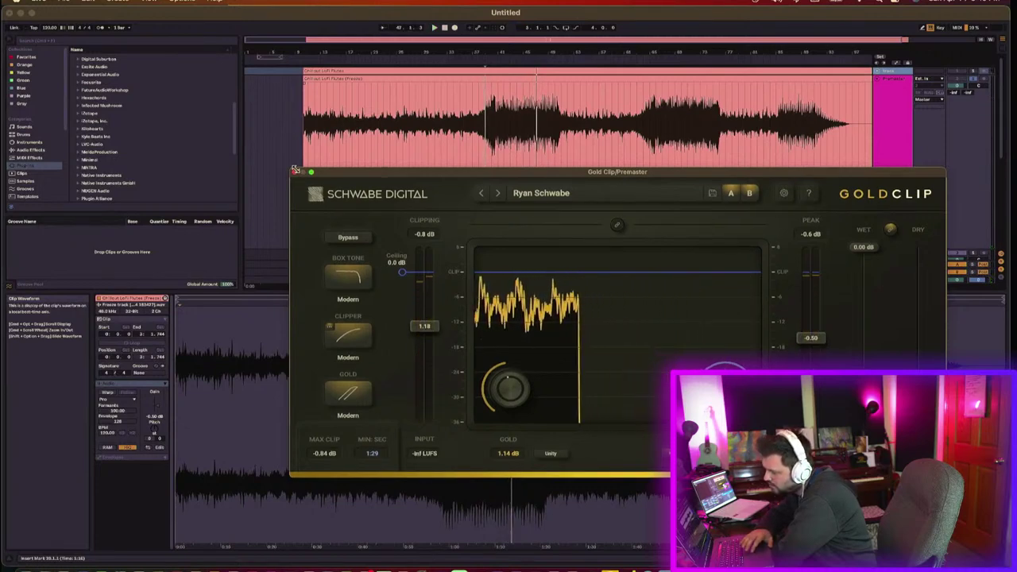
Step: Close Gold Clip and open the Premaster clip's sample in iZotope RX for external editing
click(295, 171)
click(452, 80)
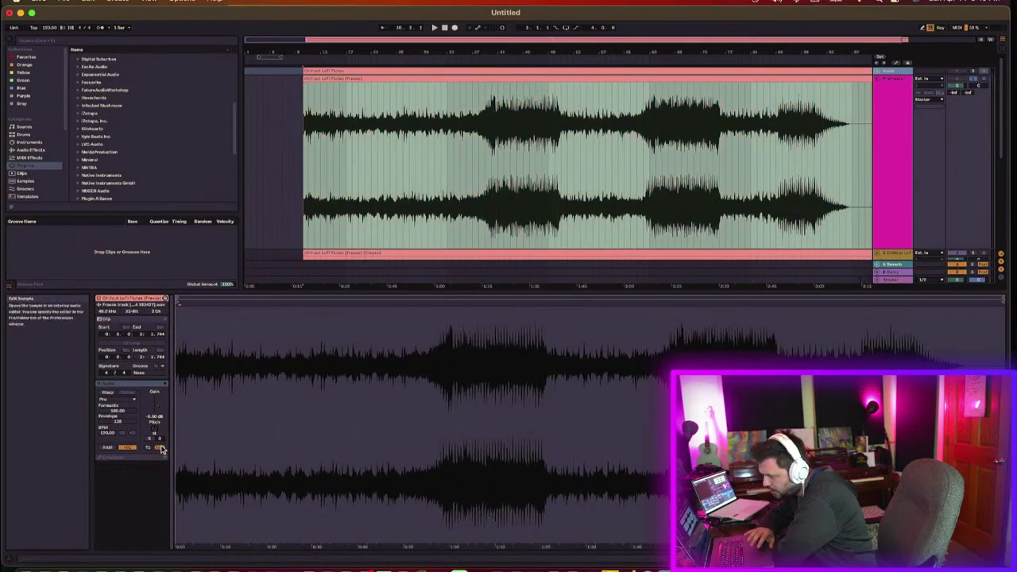
click(161, 449)
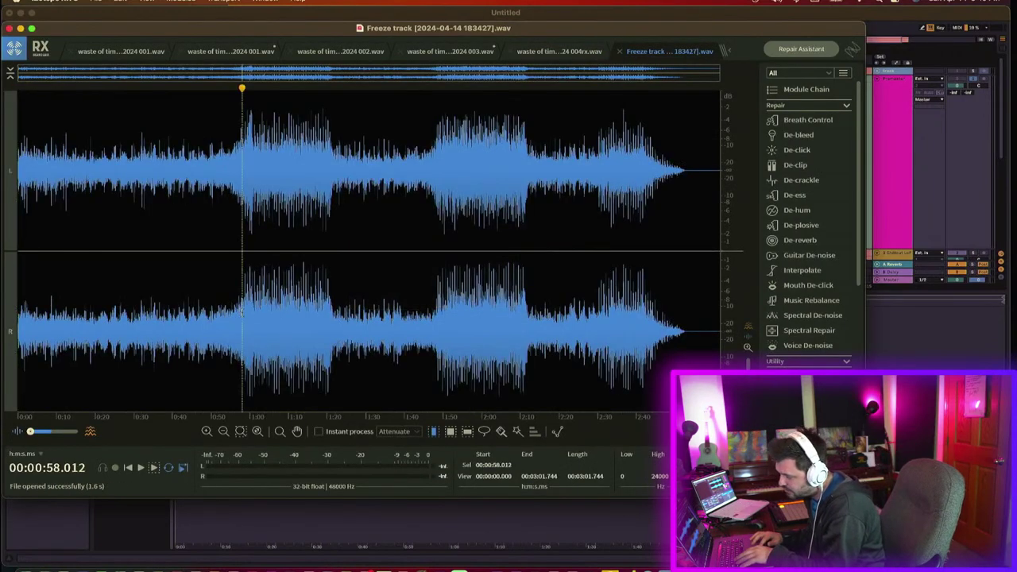
Step: Select the first loud section of the waveform, from about 0:58.7 to about 1:20.6
drag(241, 312, 332, 313)
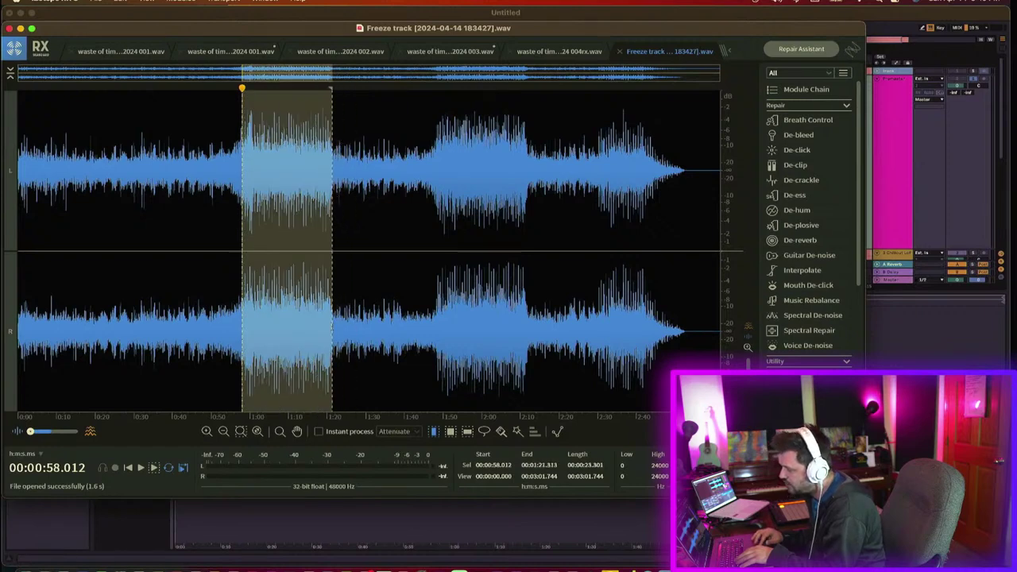
click(206, 432)
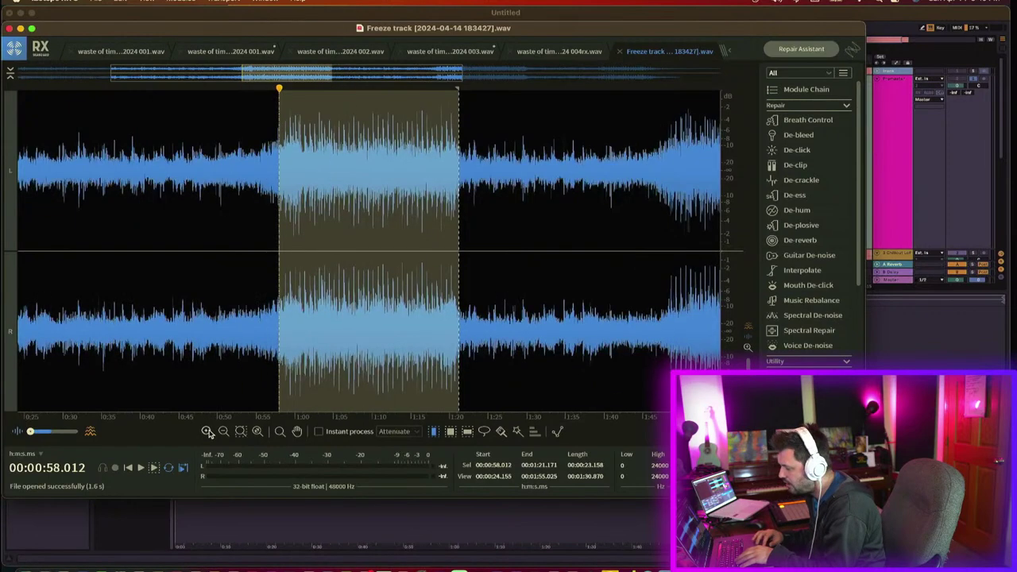
click(206, 432)
click(200, 328)
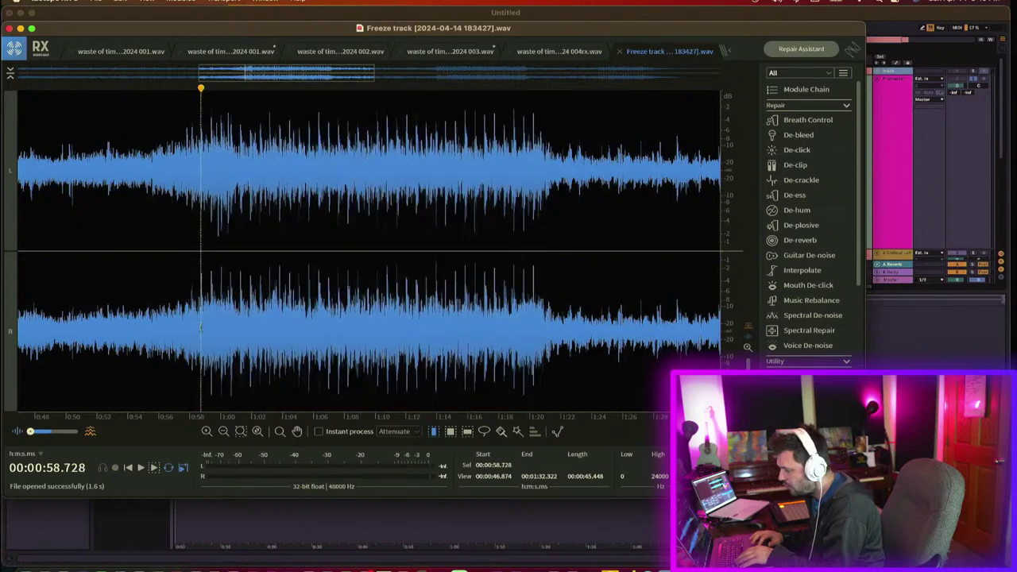
shift+click(539, 322)
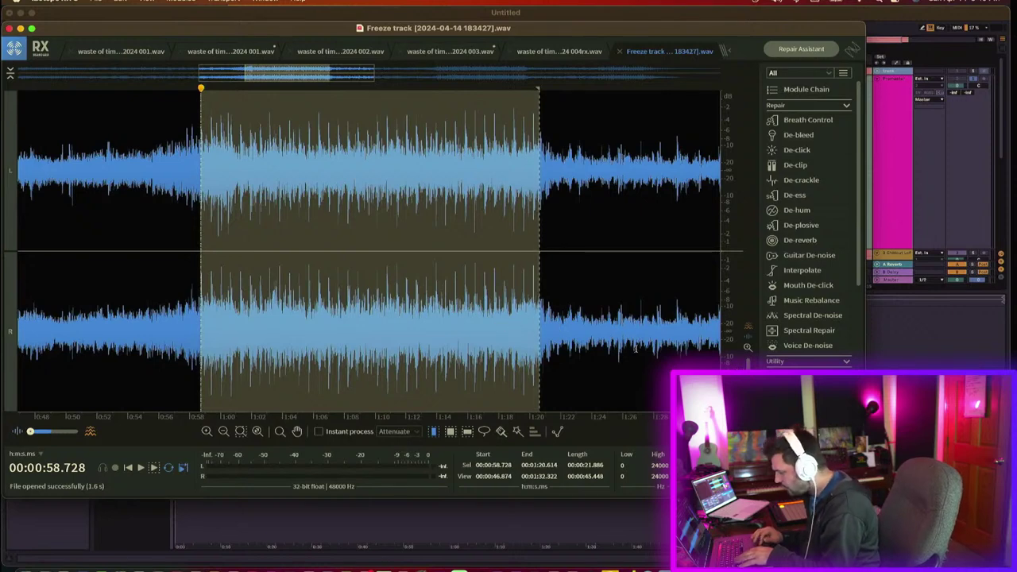
Step: Render De-clip on the selected loud section using the Digital Clipping preset with suggested thresholds, and close the module
scroll(791, 354, down, 2)
scroll(790, 354, up, 2)
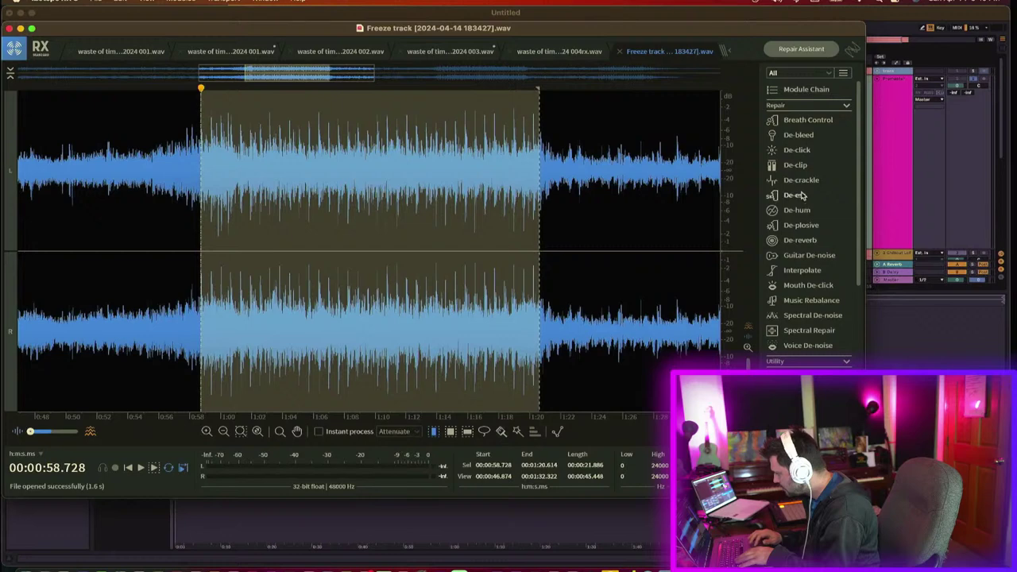
click(795, 165)
click(474, 182)
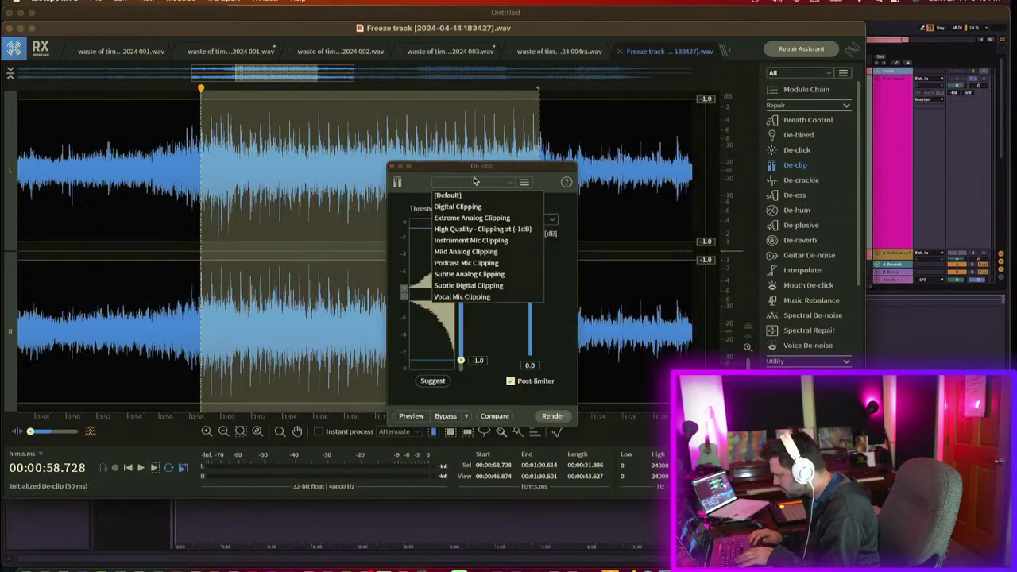
click(469, 206)
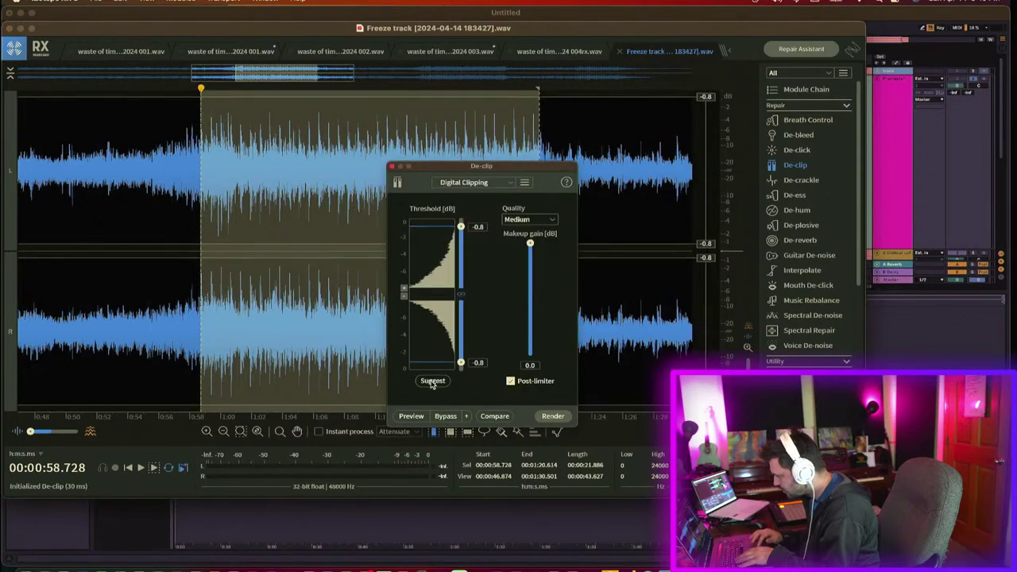
click(433, 381)
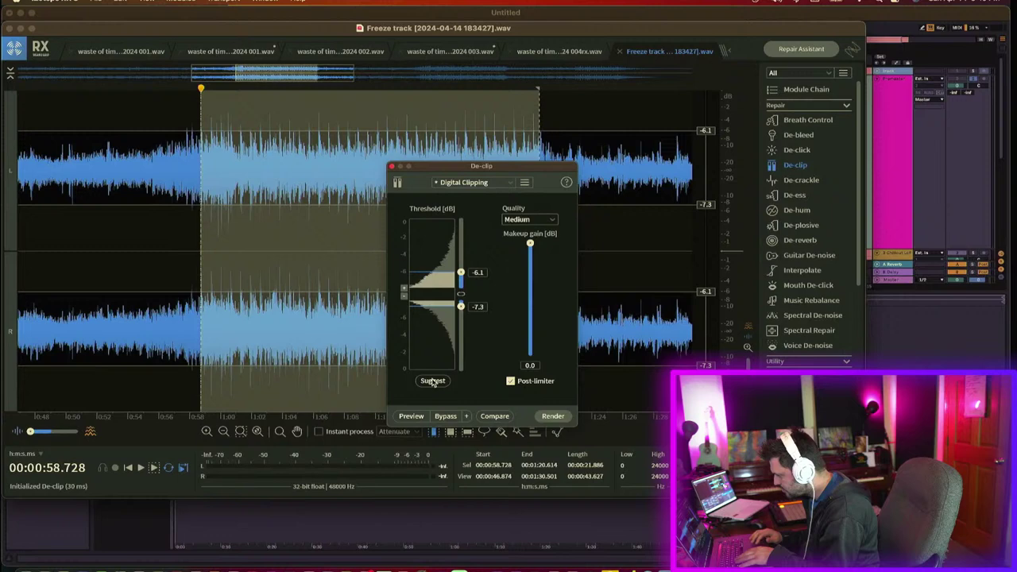
click(553, 417)
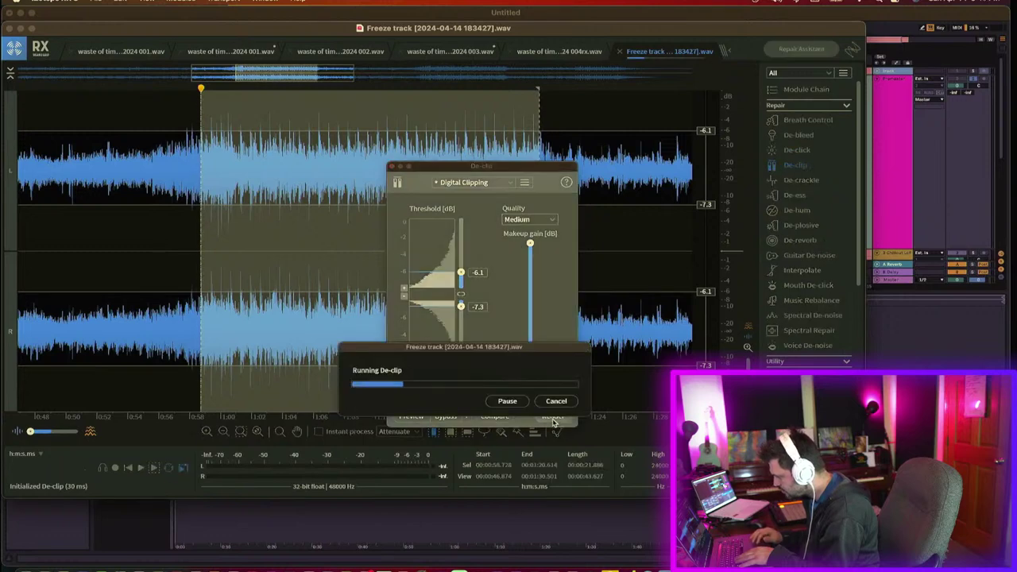
click(391, 168)
Step: Listen to the de-clipped first loud section from about 0:59.6, and stop playback
click(338, 250)
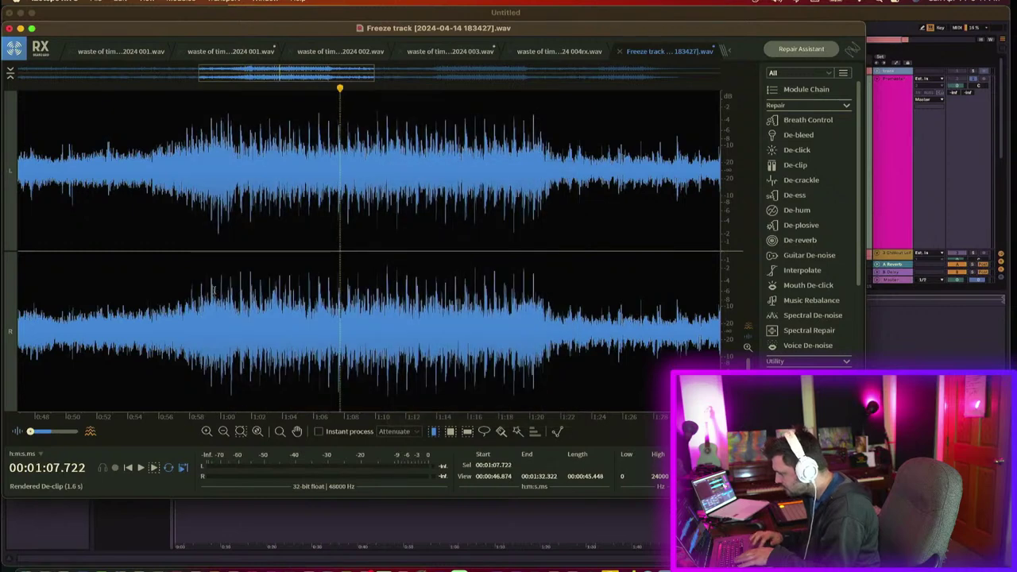
click(215, 239)
key(space)
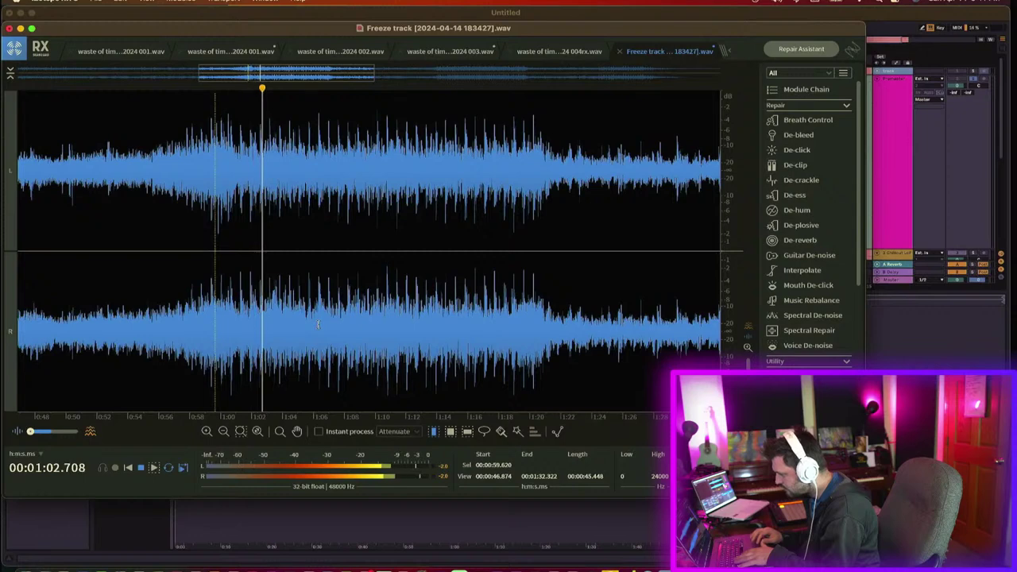
scroll(318, 324, right, 3)
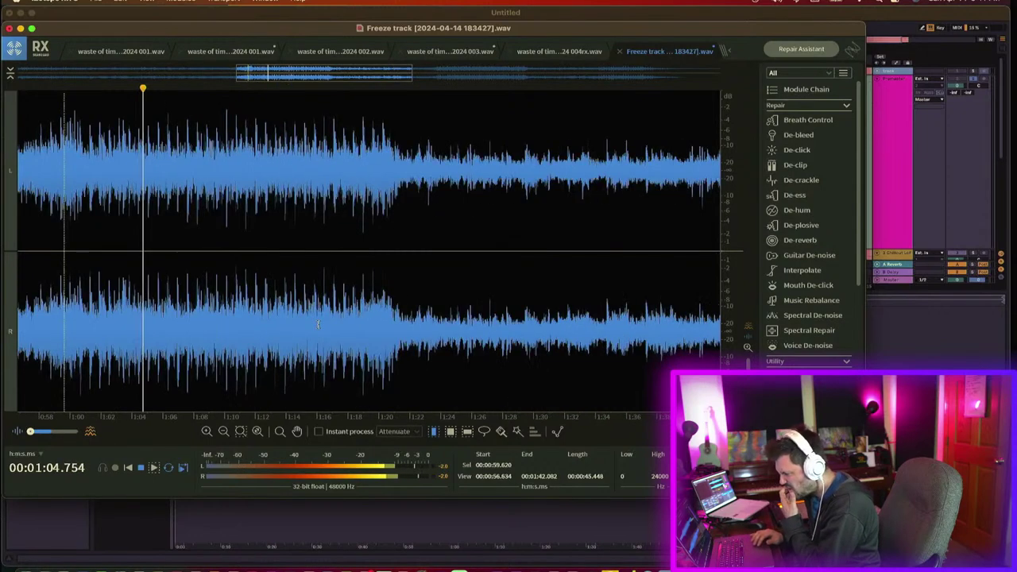
scroll(318, 324, right, 1)
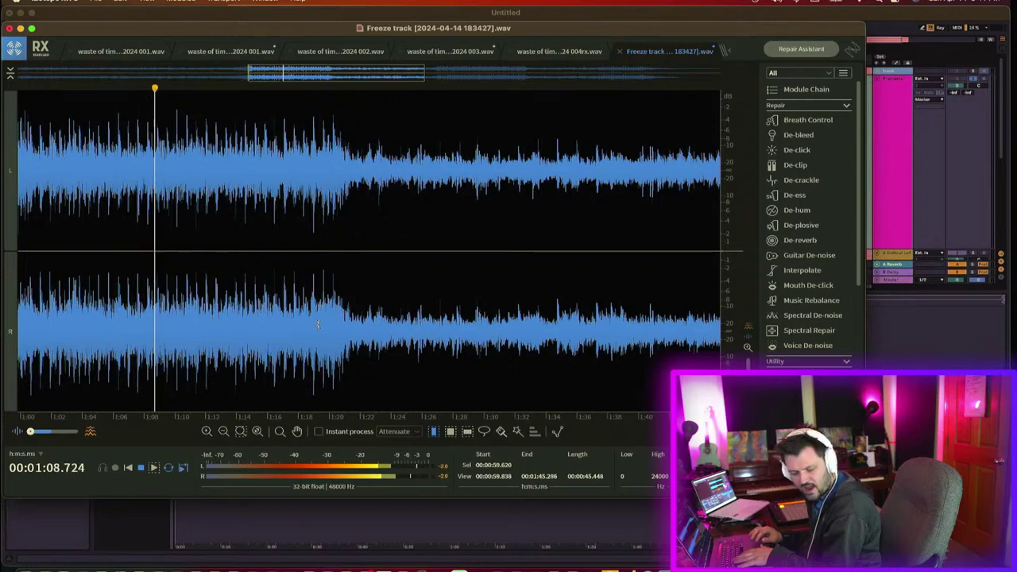
key(space)
Step: Select the second loud section, about 1:48.6 to 2:10.9, and render De-clip on it with newly suggested thresholds
scroll(318, 324, right, 3)
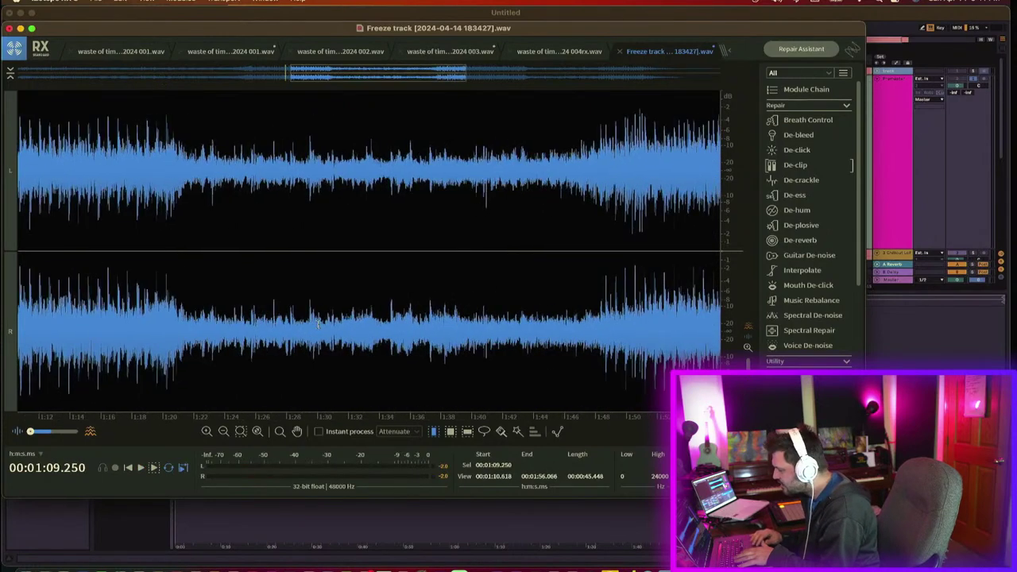
scroll(317, 324, right, 6)
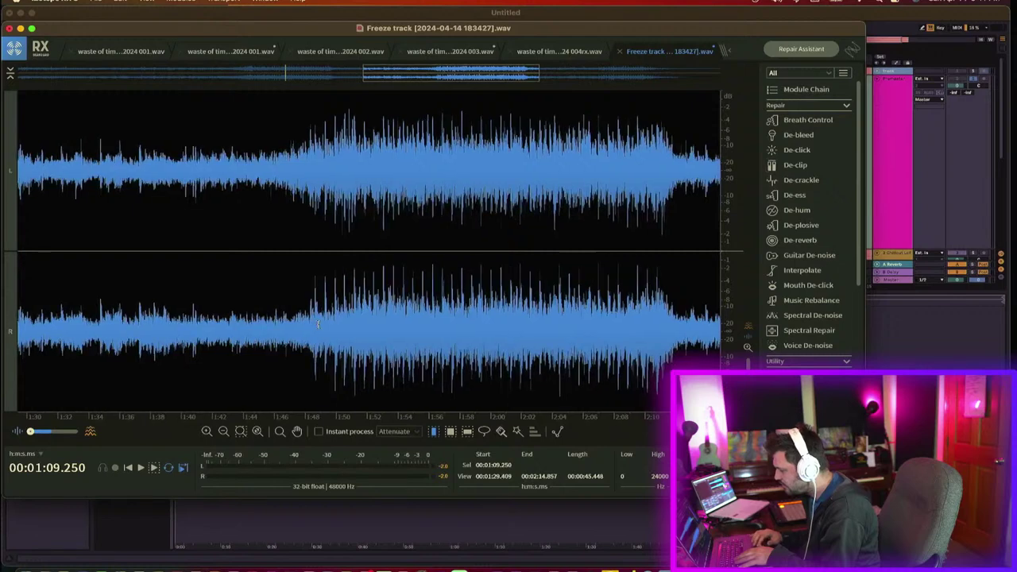
scroll(318, 324, right, 2)
drag(251, 321, 490, 294)
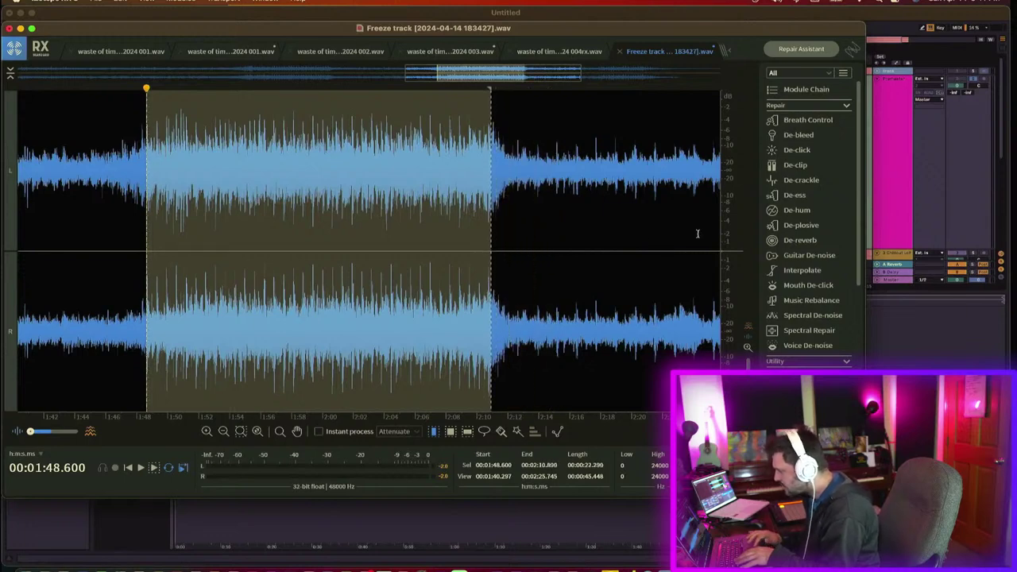
click(795, 164)
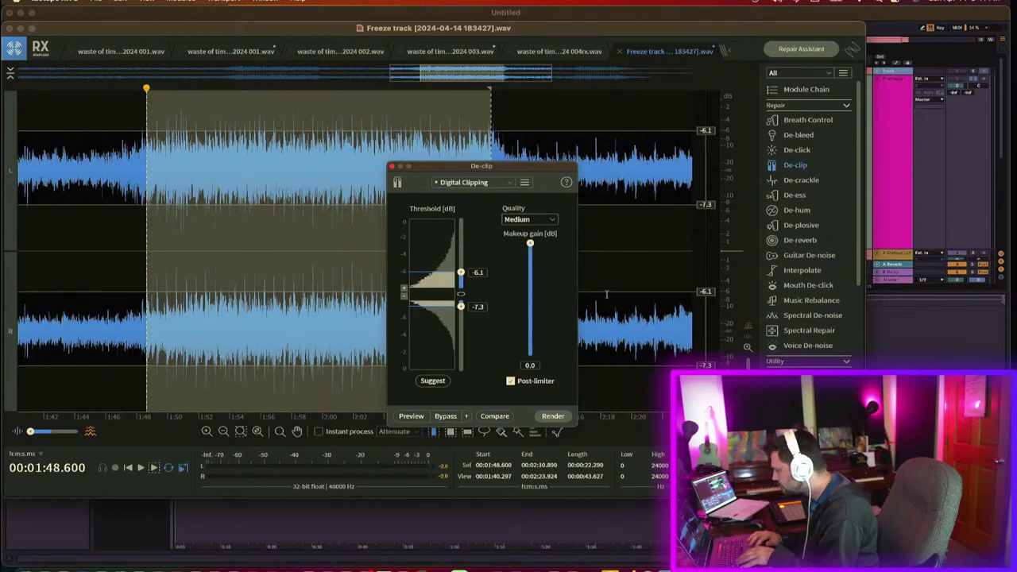
click(432, 384)
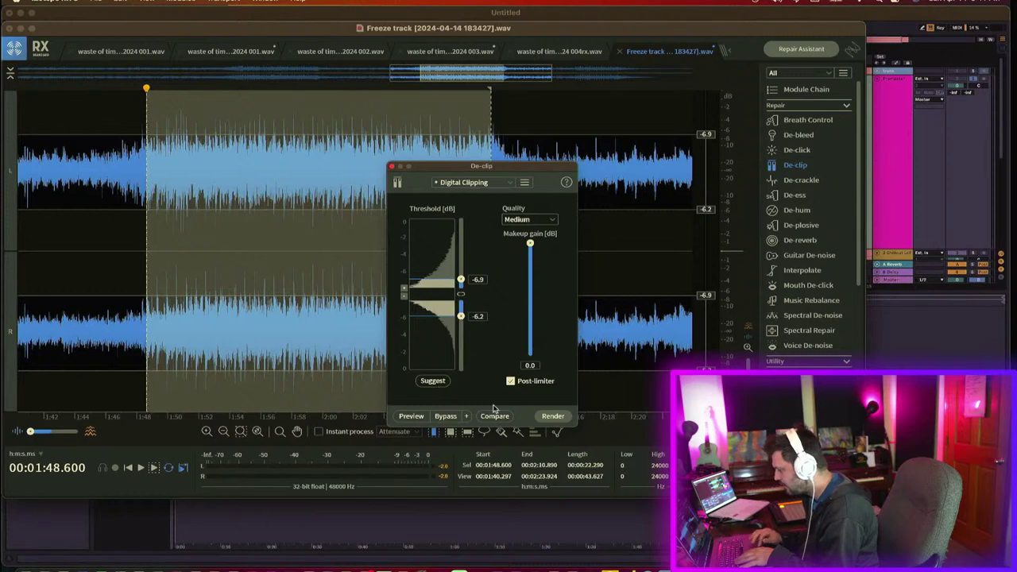
click(552, 417)
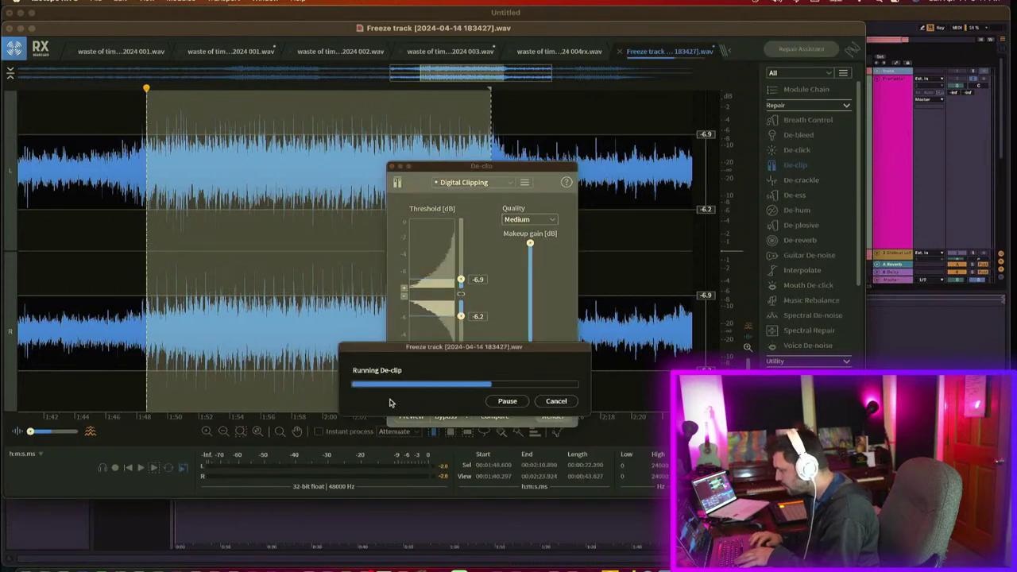
click(323, 367)
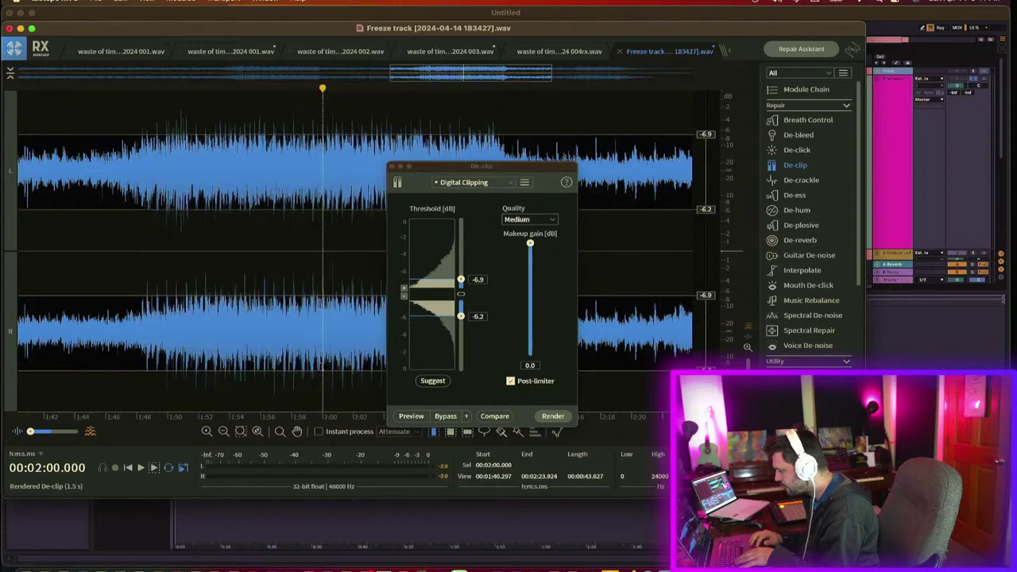
click(620, 291)
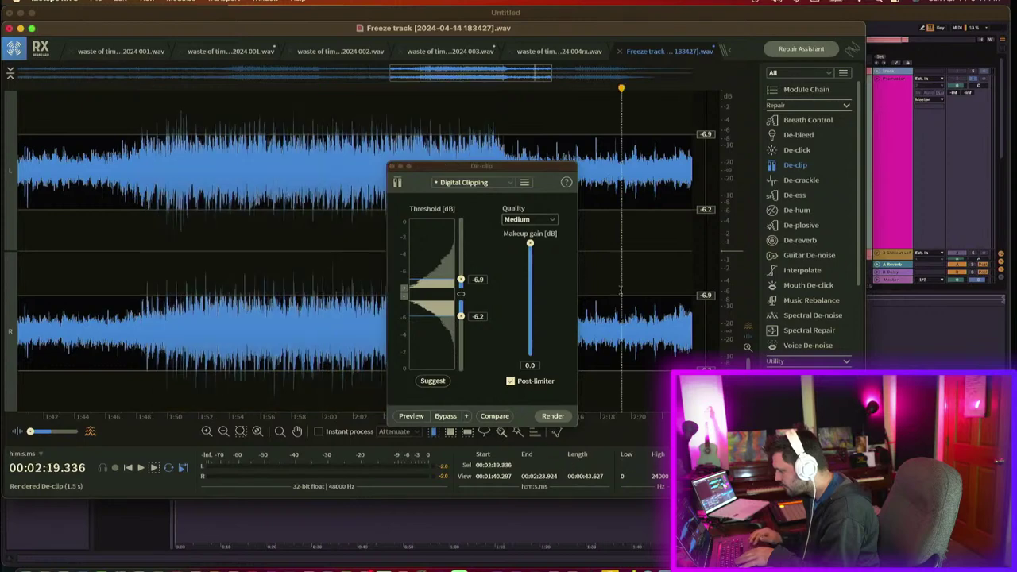
Step: Move the De-clip window out of the way and select the last loud section, from about 2:30.3 to about 2:42.5
drag(511, 174, 357, 193)
scroll(494, 266, right, 10)
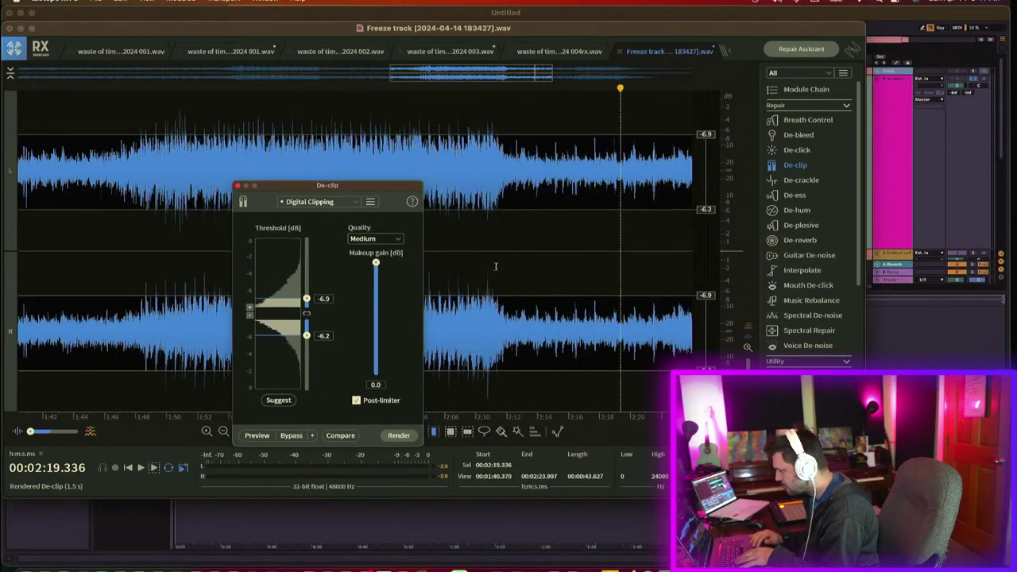
scroll(495, 266, right, 5)
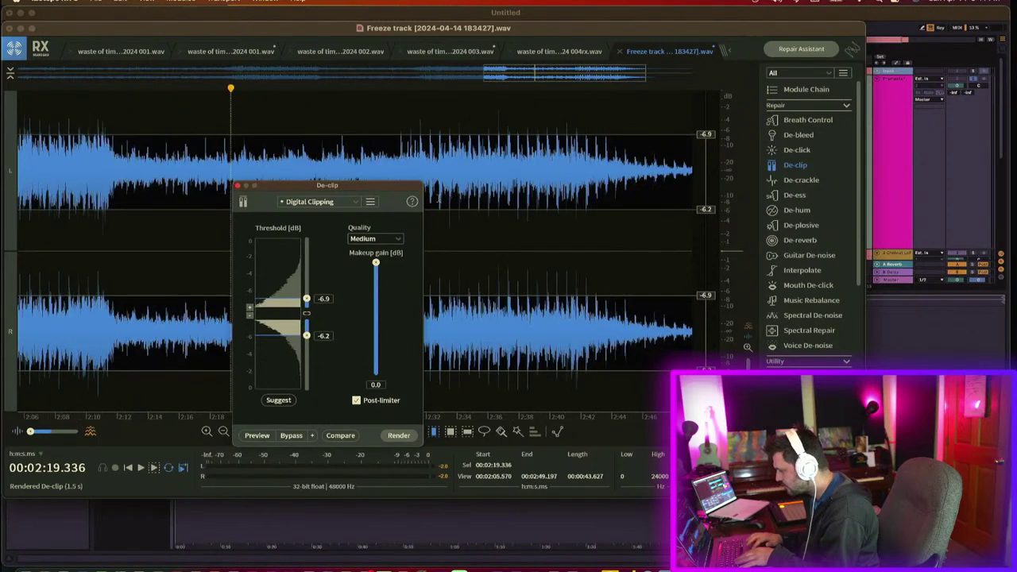
drag(391, 189, 263, 235)
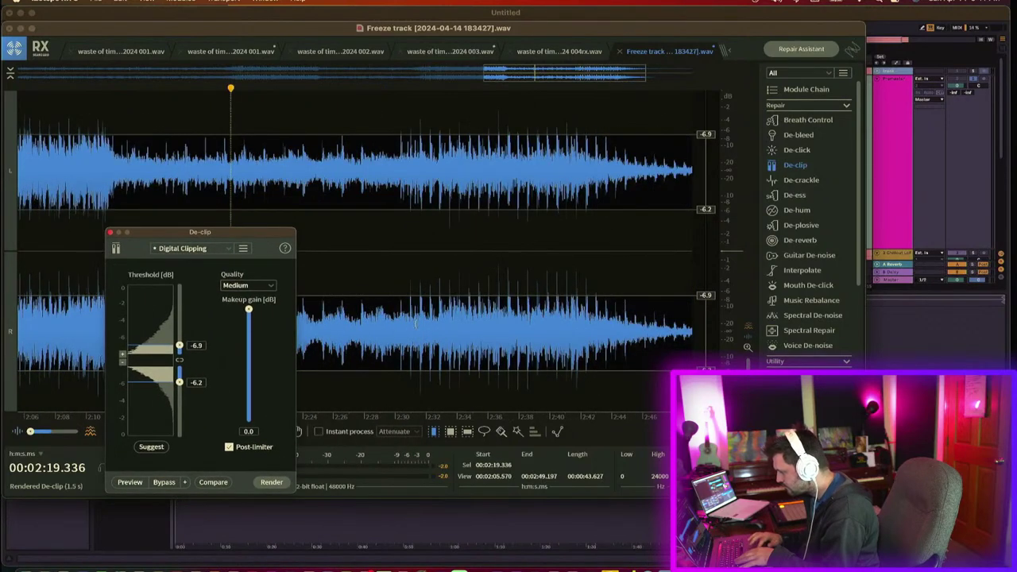
click(398, 321)
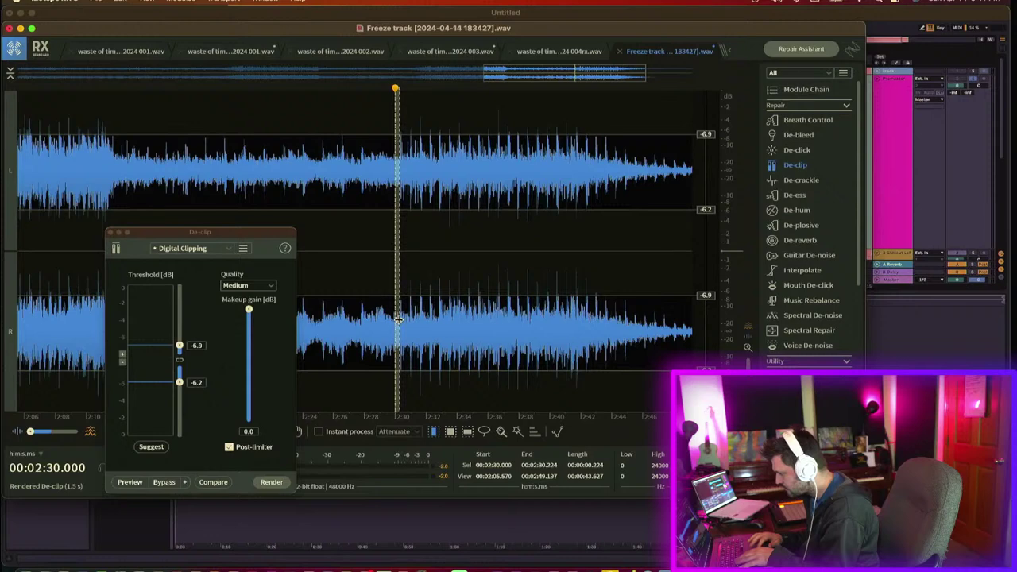
click(403, 326)
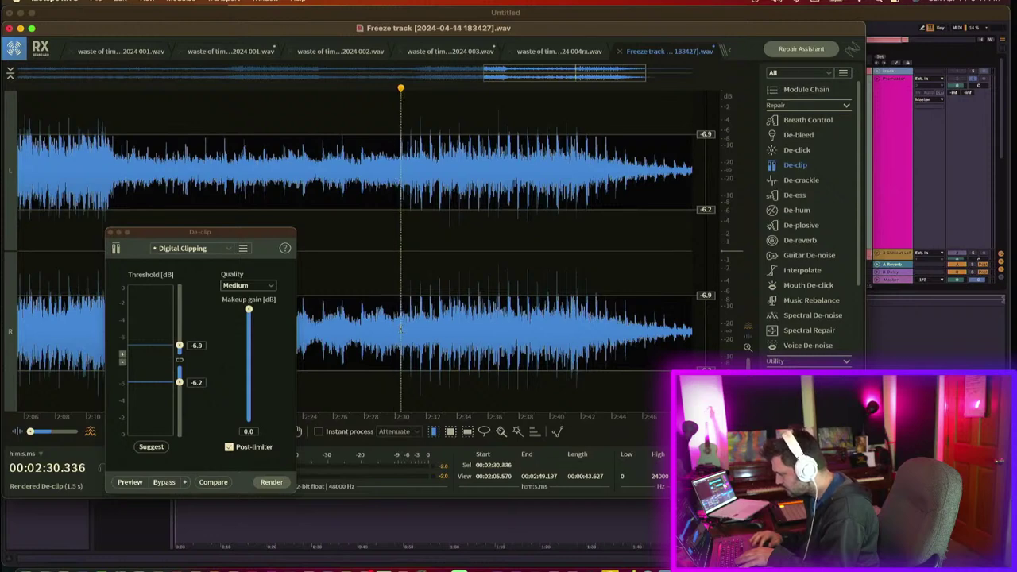
click(398, 328)
double_click(398, 328)
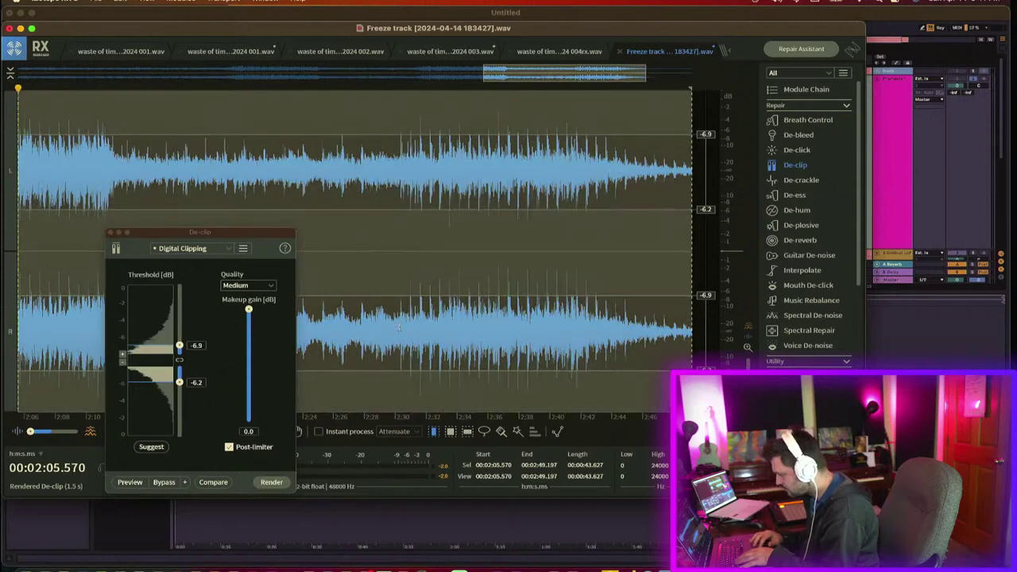
click(399, 327)
drag(399, 326, 602, 337)
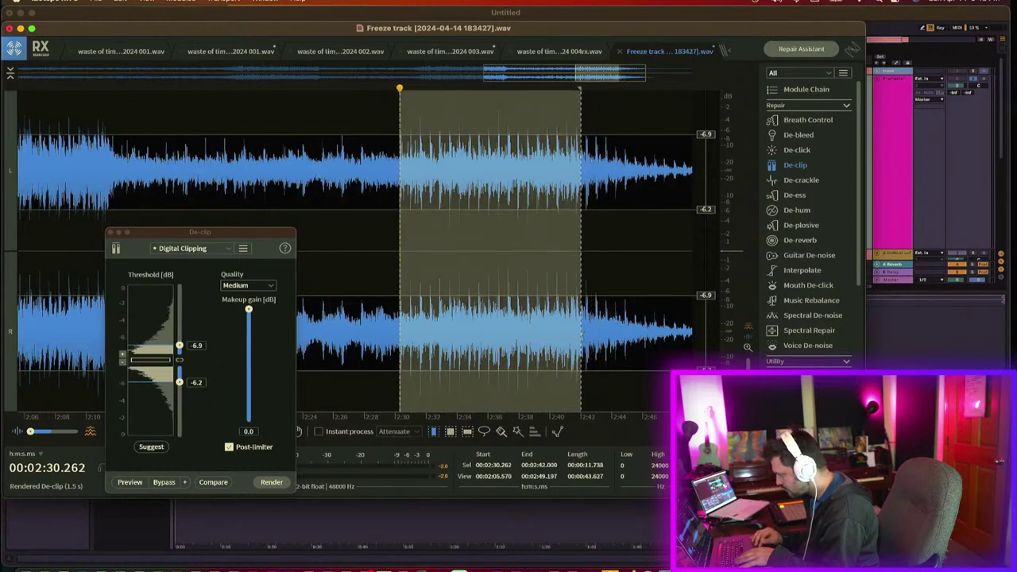
drag(581, 336, 588, 335)
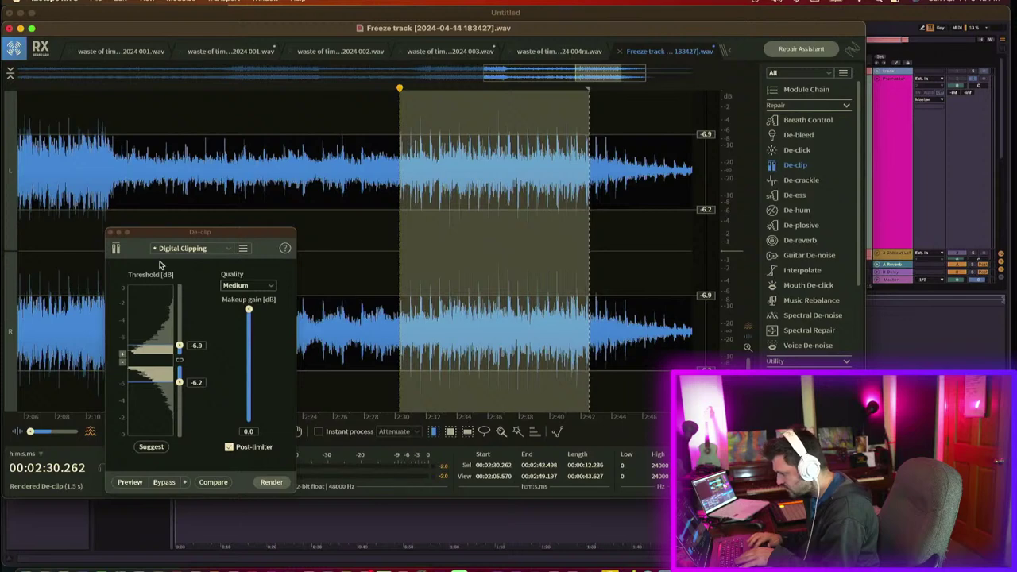
Step: Render De-clip on the last loud section with newly suggested thresholds, clear the selection and close the module
click(151, 448)
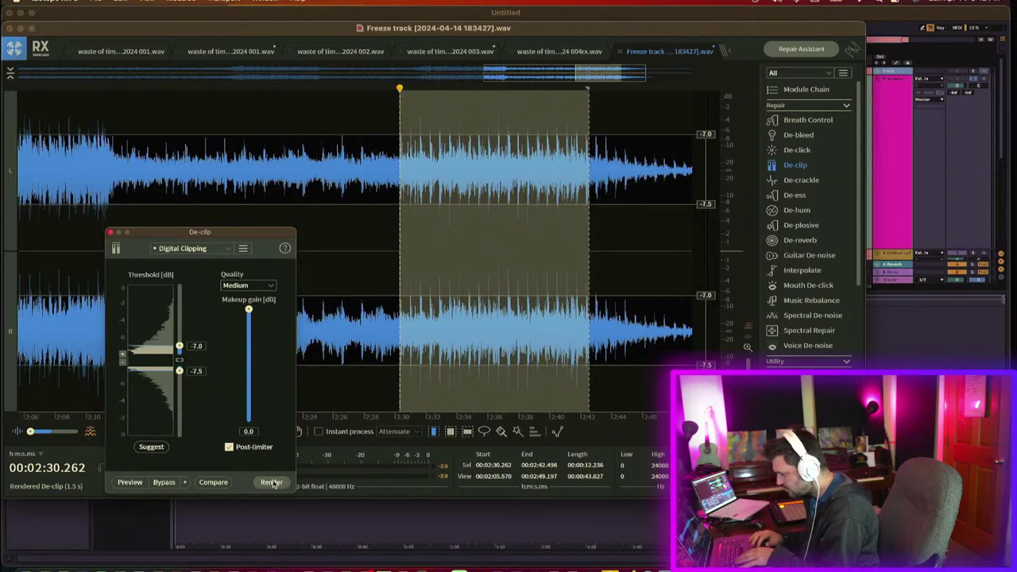
click(271, 482)
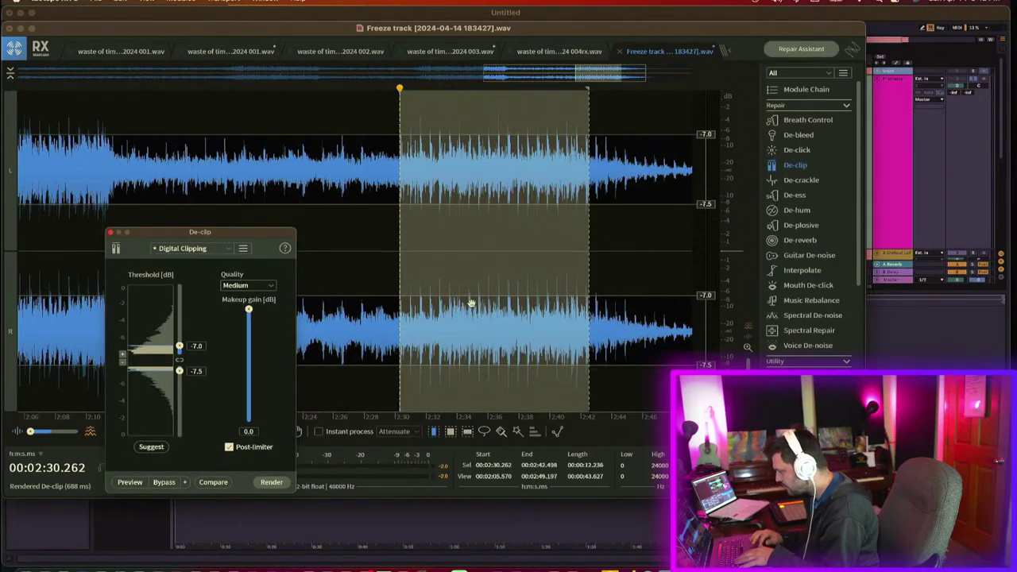
click(470, 303)
click(112, 233)
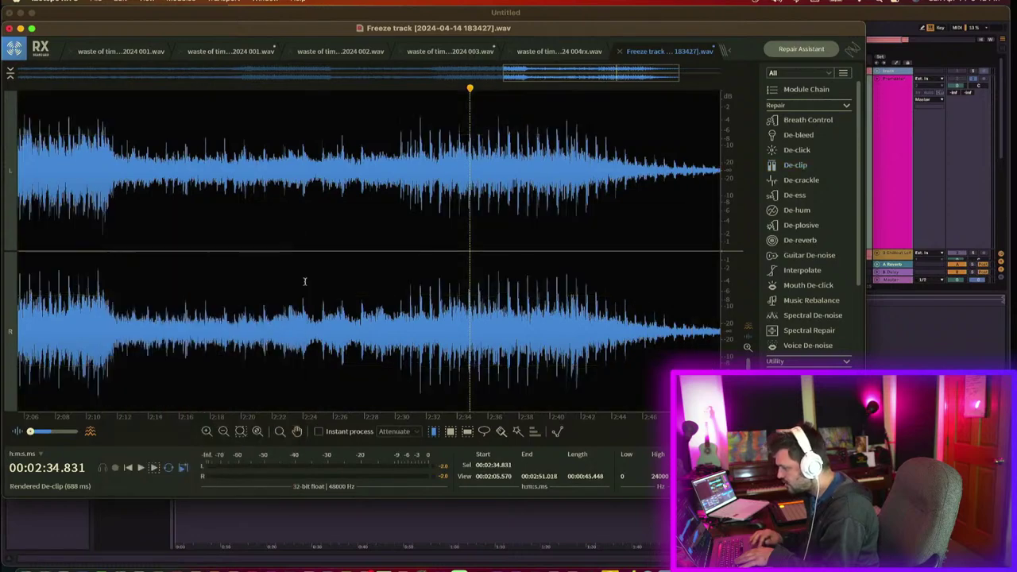
Step: Listen to the de-clipped second loud section from about 1:50.3, and save the repaired audio file
scroll(305, 282, left, 5)
scroll(175, 318, left, 6)
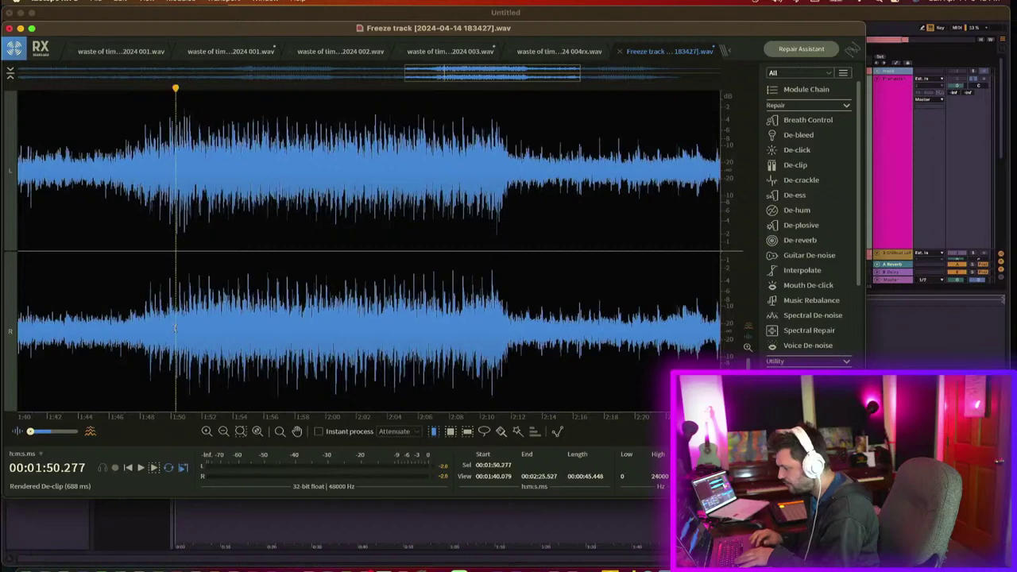
key(space)
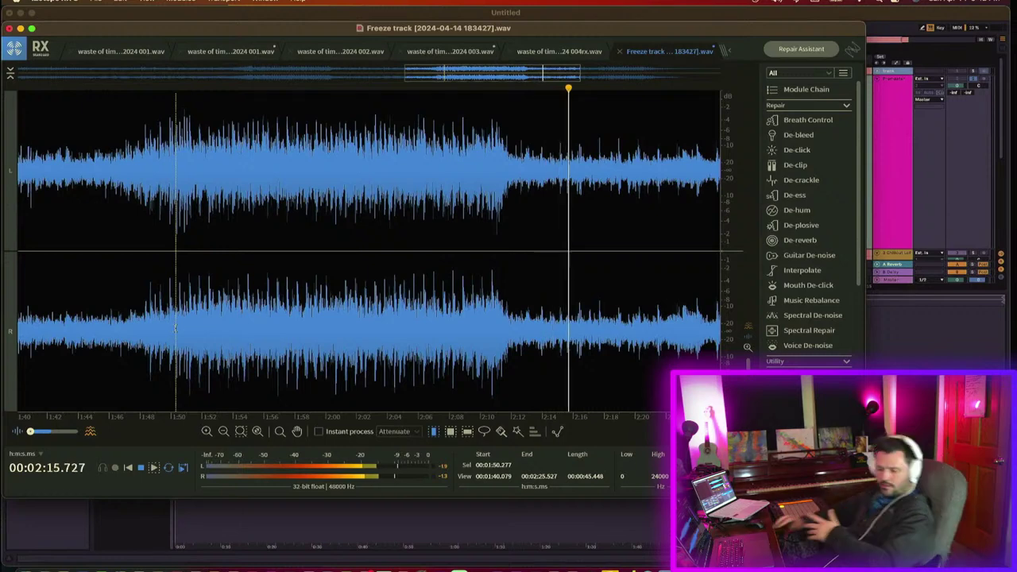
key(super+s)
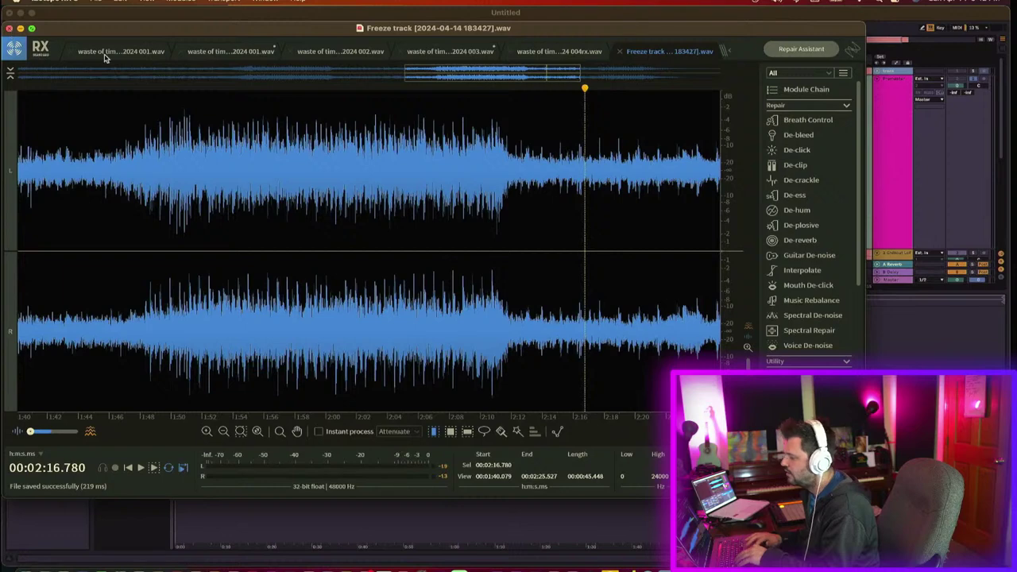
Step: Switch to Ableton Live and play the repaired Chillout LoFi Flutes clip from the first loud section, at about bar 40
key(super+Tab)
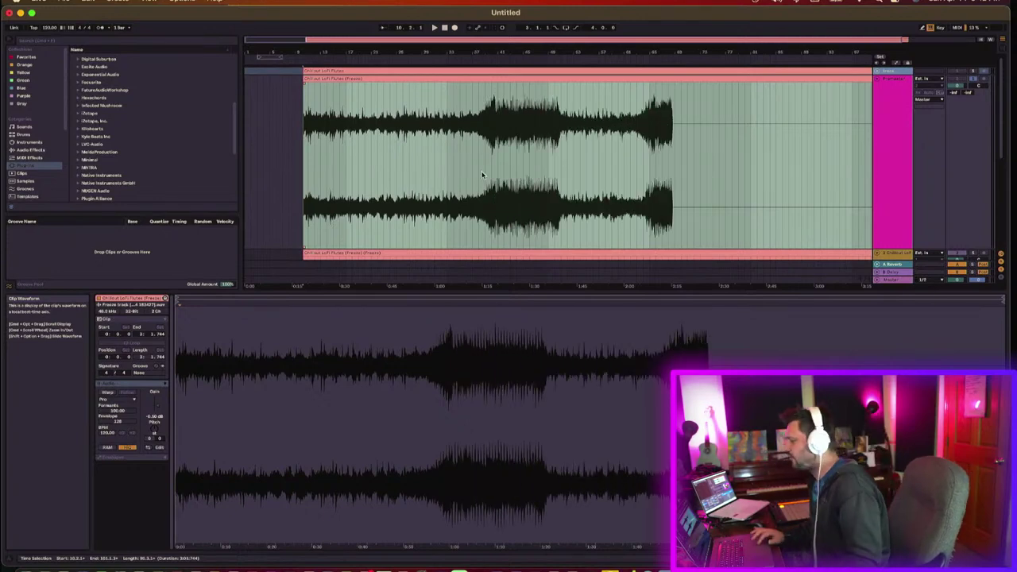
click(493, 191)
key(space)
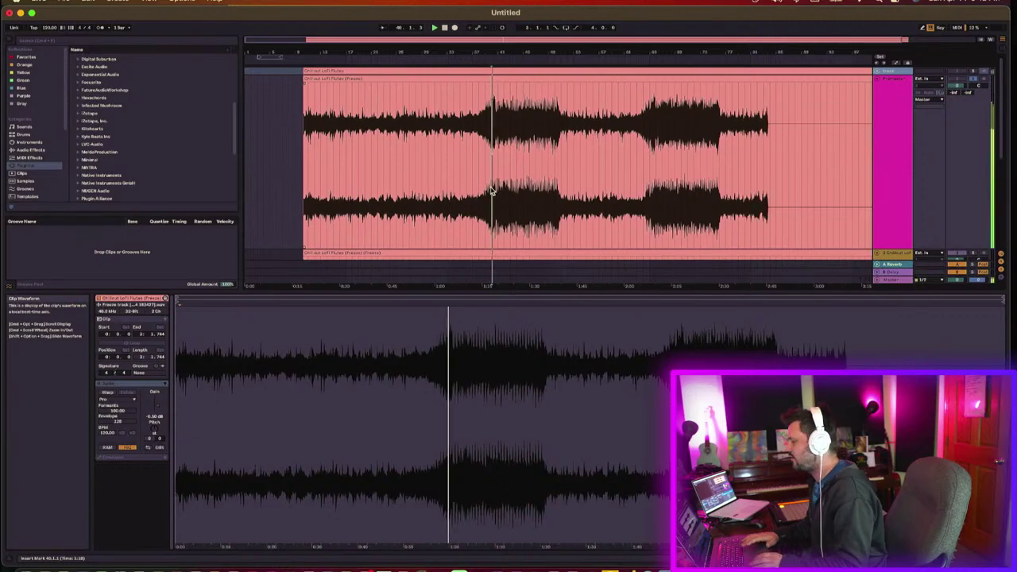
Step: Check Gold Clip on the Premaster track during playback, close its window and remove the device
click(893, 159)
key(super+d)
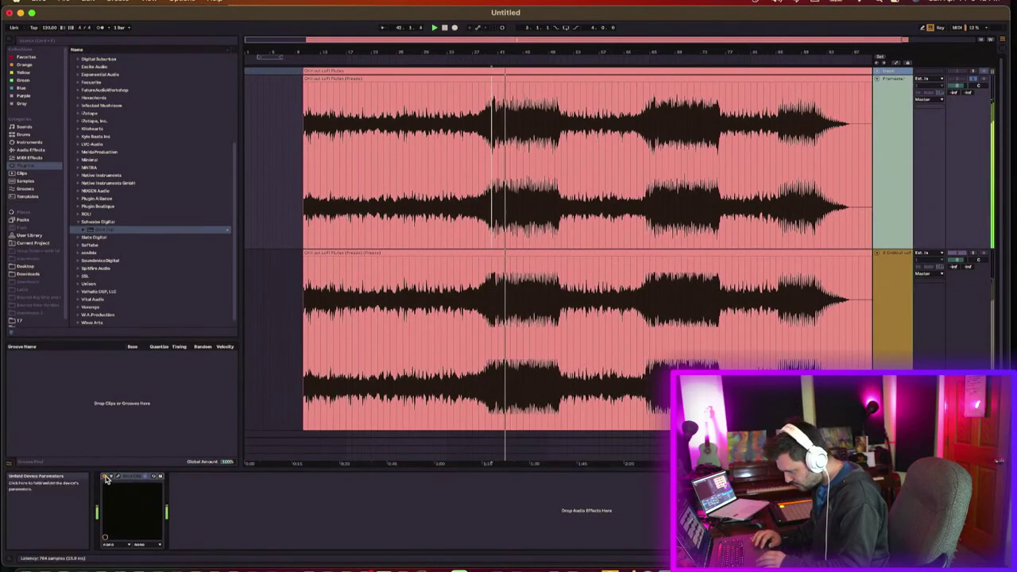
click(119, 477)
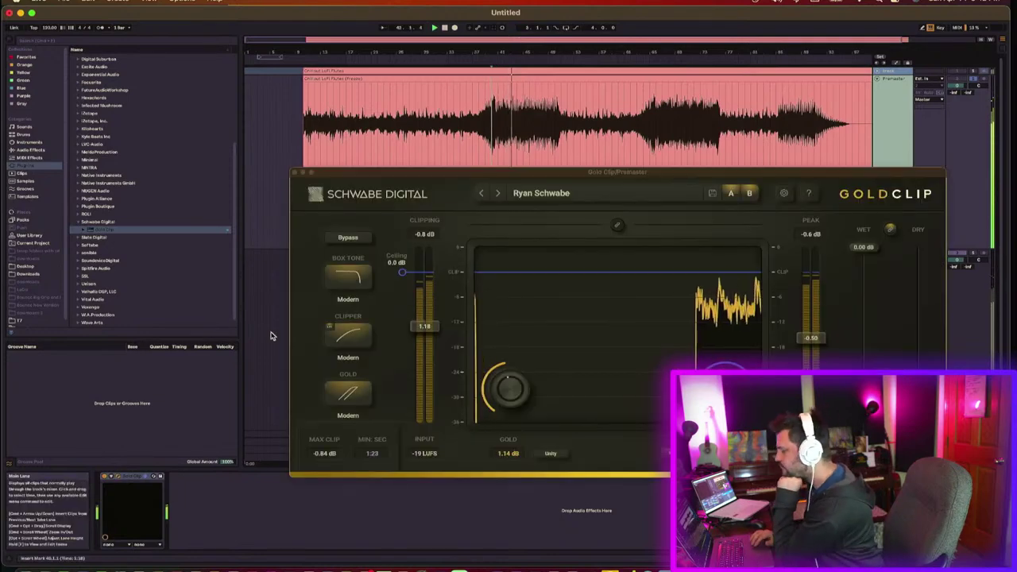
click(295, 173)
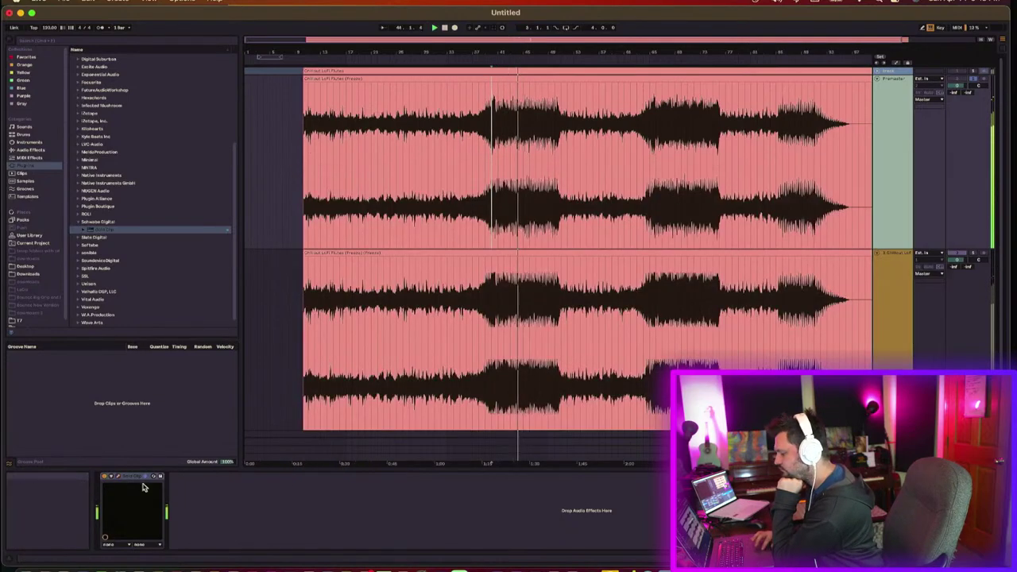
click(135, 478)
key(Delete)
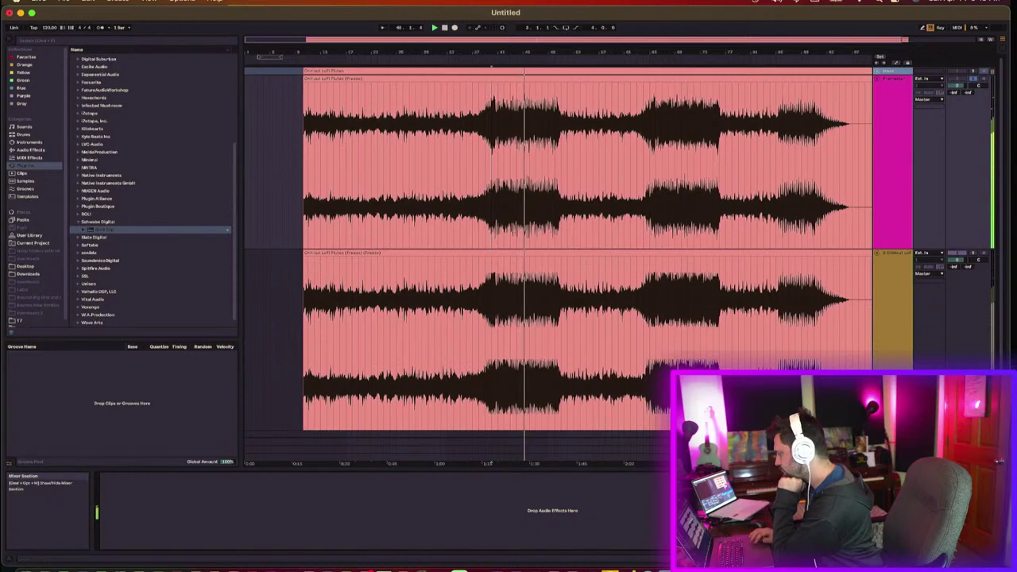
Step: Add a Glue Compressor to the Premaster track
click(894, 169)
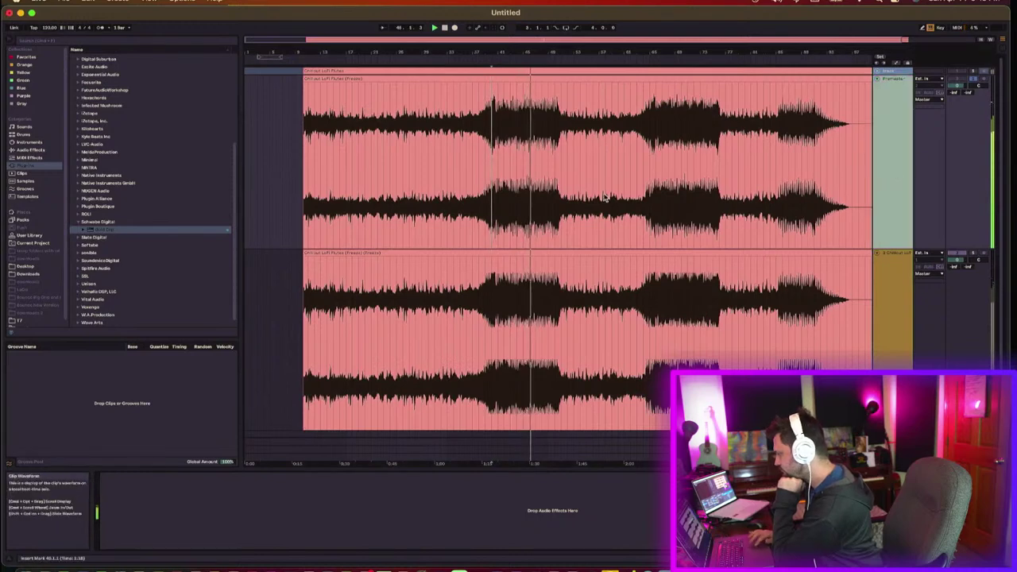
click(36, 150)
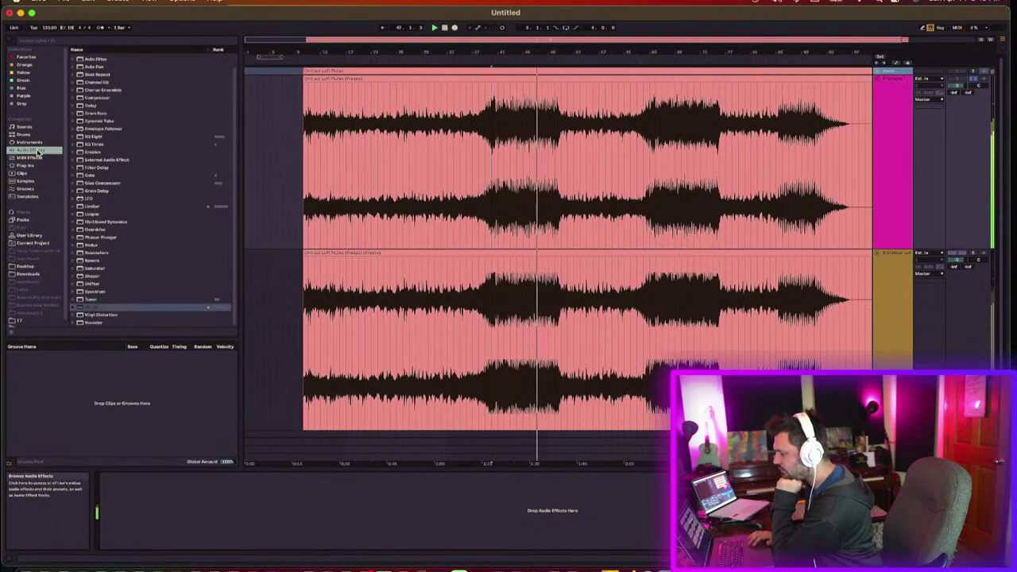
double_click(99, 184)
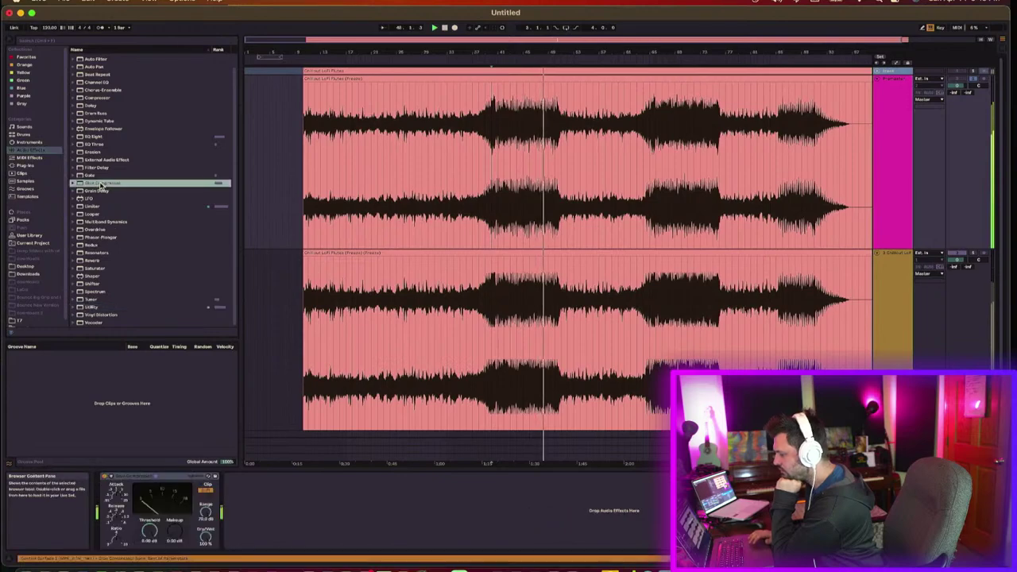
Step: Raise the Premaster clip's gain to about 3.3 dB while listening from the start of the first loud section
double_click(490, 80)
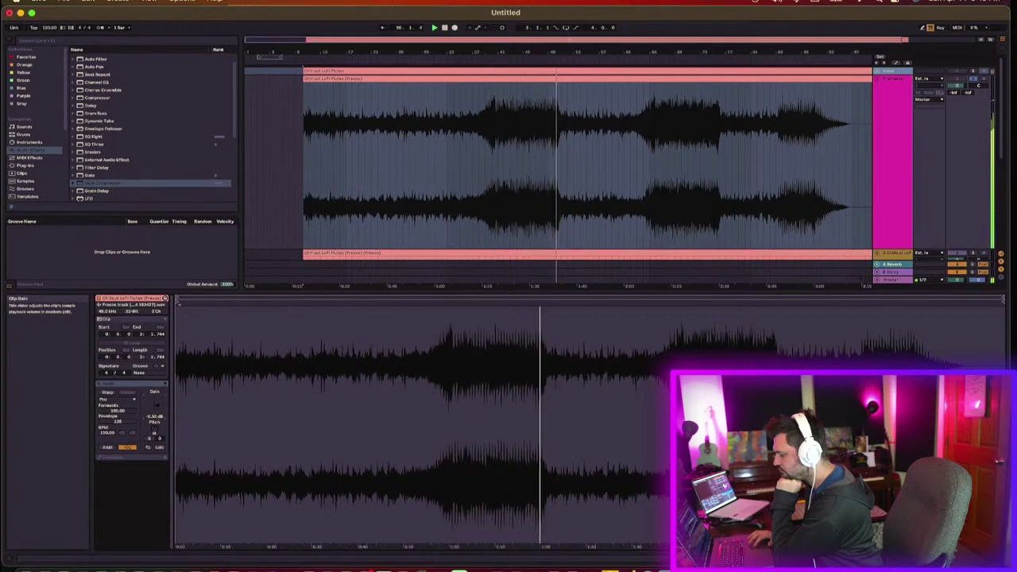
drag(158, 417, 158, 408)
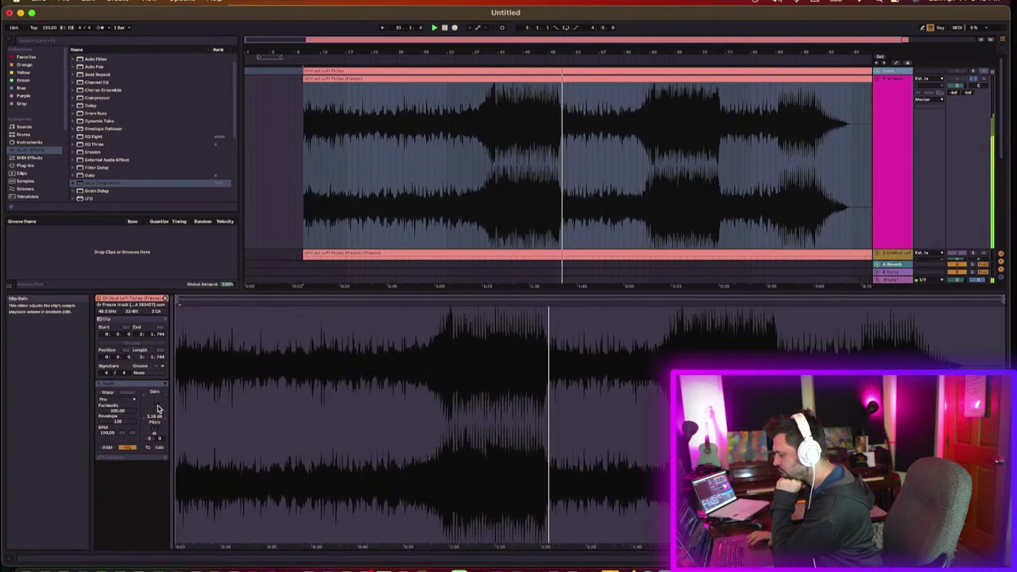
key(space)
key(space)
click(488, 203)
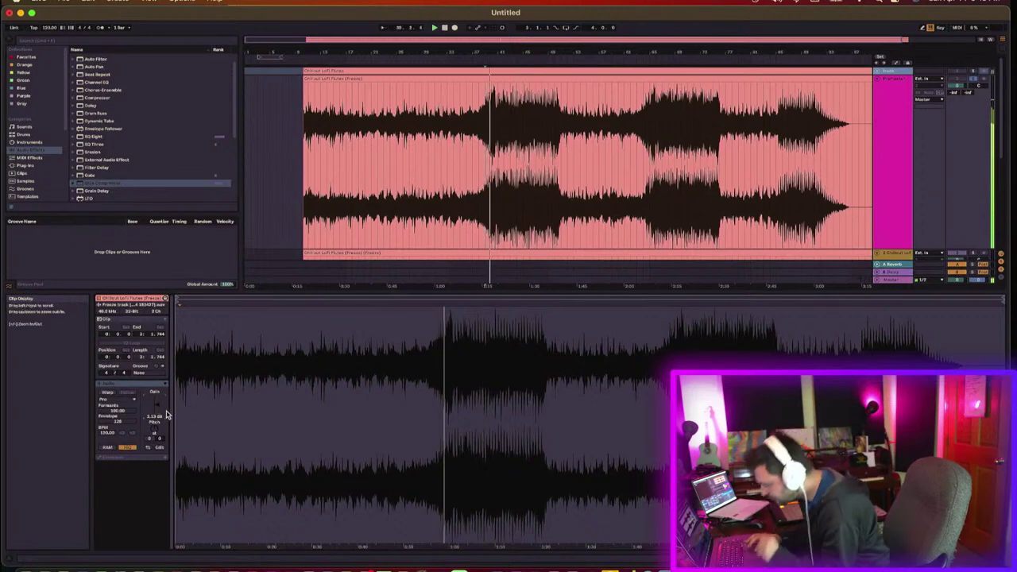
mouse_move(157, 405)
mouse_down()
mouse_move(166, 403)
mouse_move(157, 402)
mouse_up()
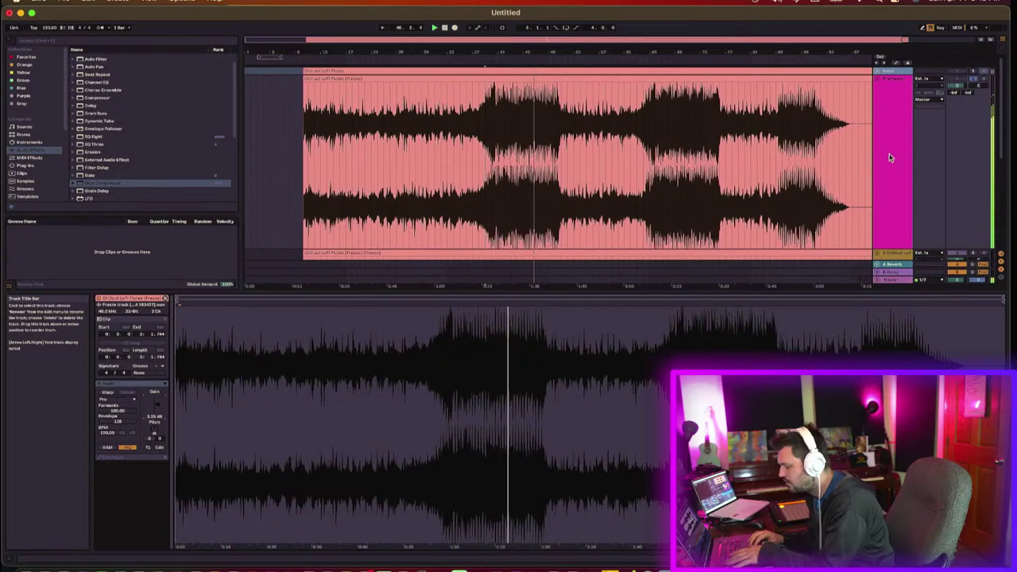
key(Tab)
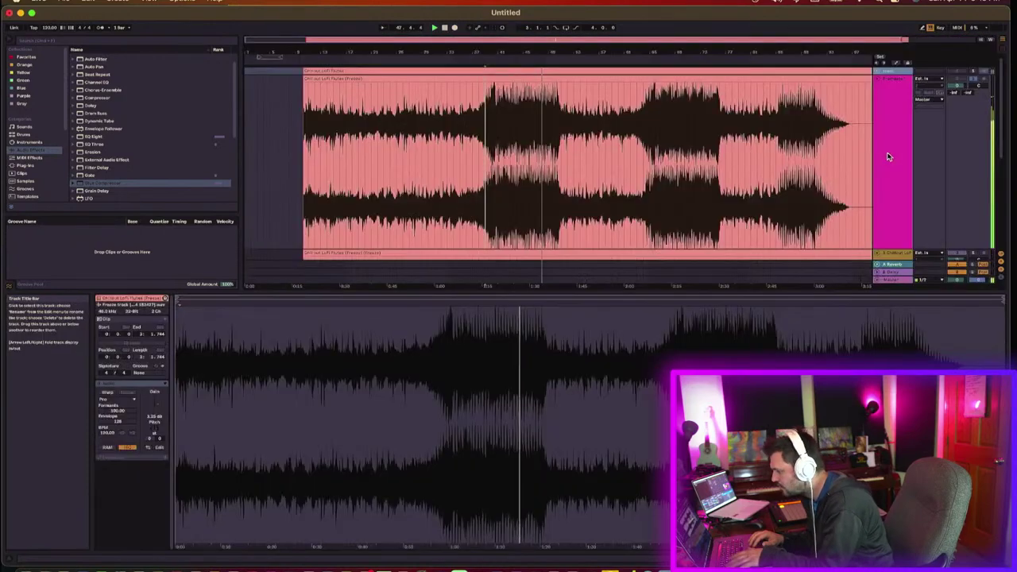
key(Tab)
right_click(893, 158)
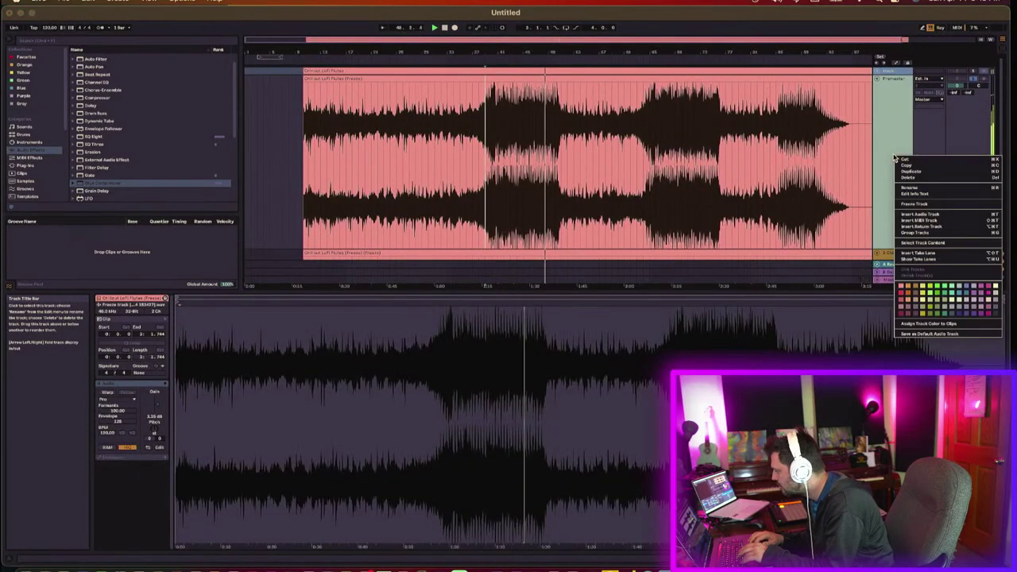
click(915, 203)
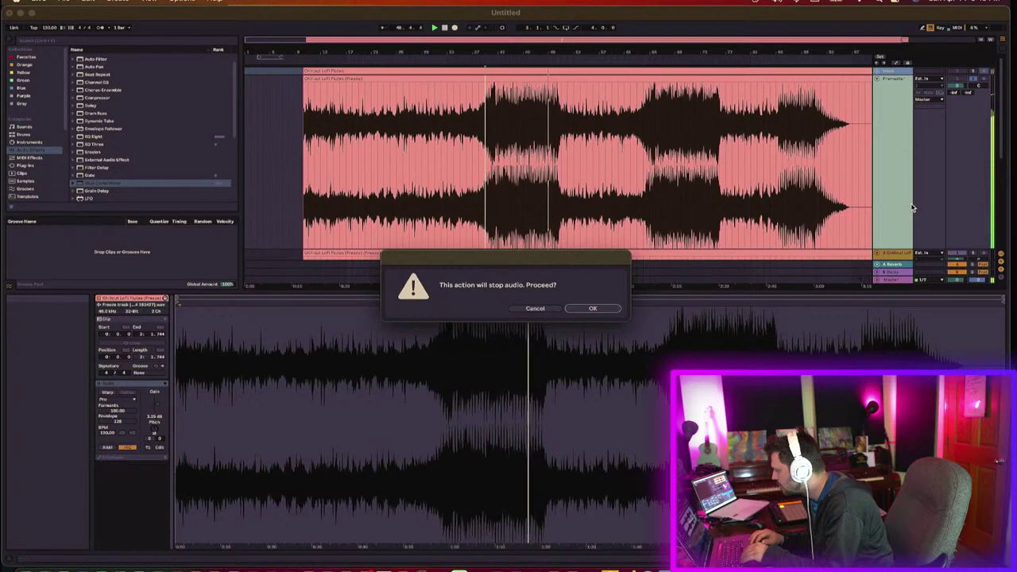
click(537, 309)
Step: Close Tonal Balance Control, turn off the three devices on the Master track and restart playback at the first loud section
click(898, 279)
double_click(897, 277)
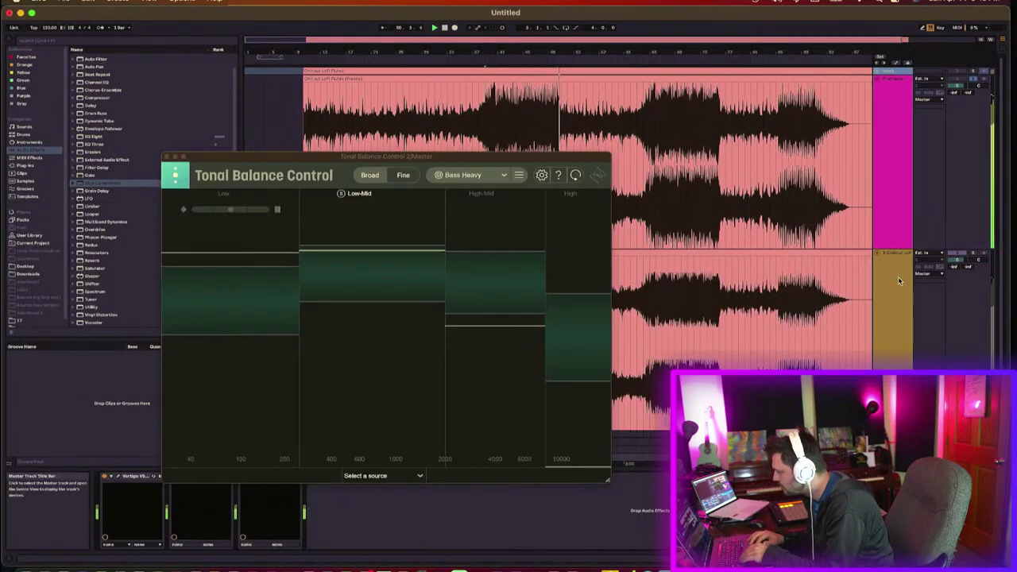
click(166, 158)
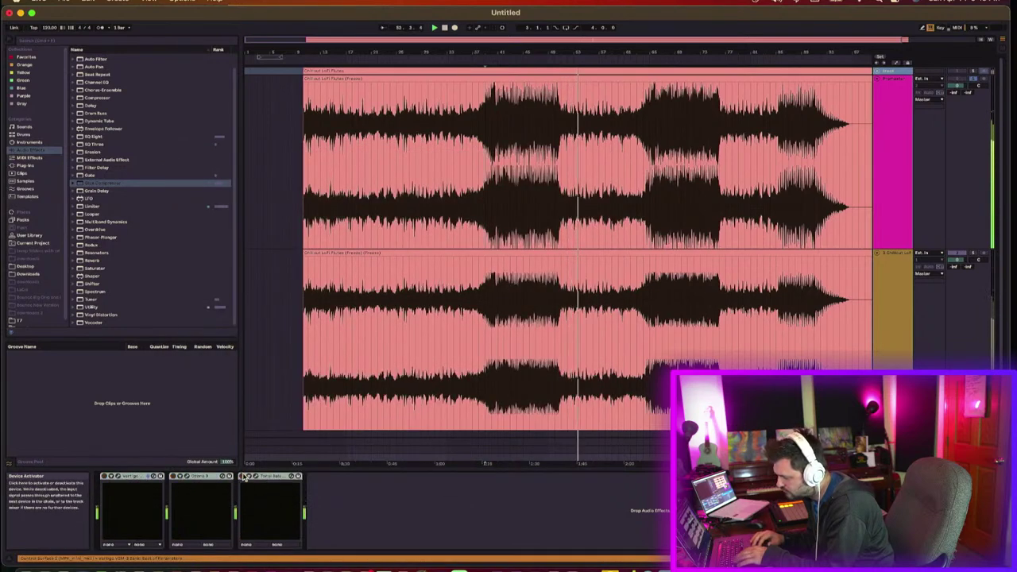
click(487, 286)
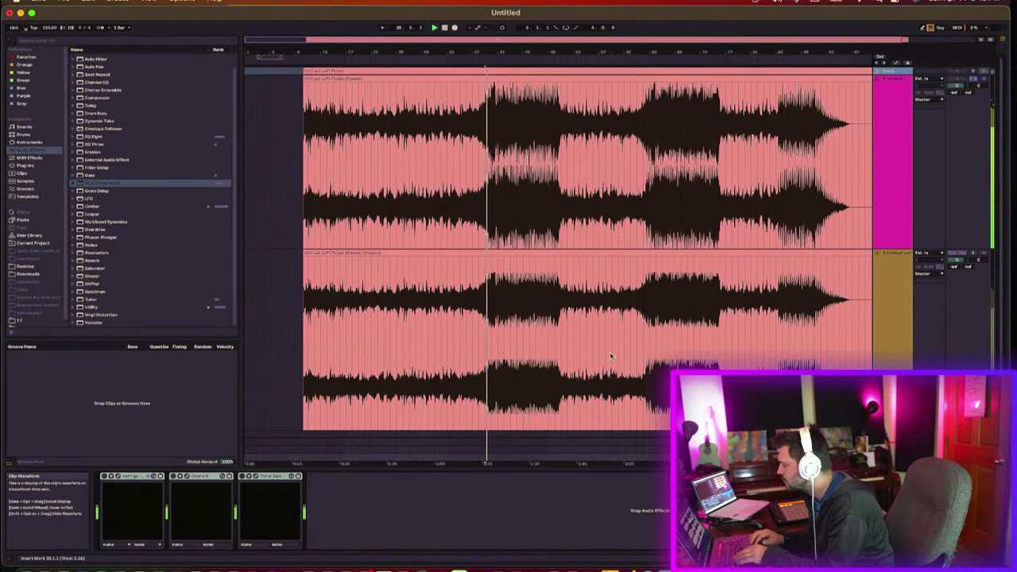
Step: Freeze the Premaster track, copy its frozen clip onto the track below and close the Mastering Compressor window
right_click(885, 228)
click(910, 277)
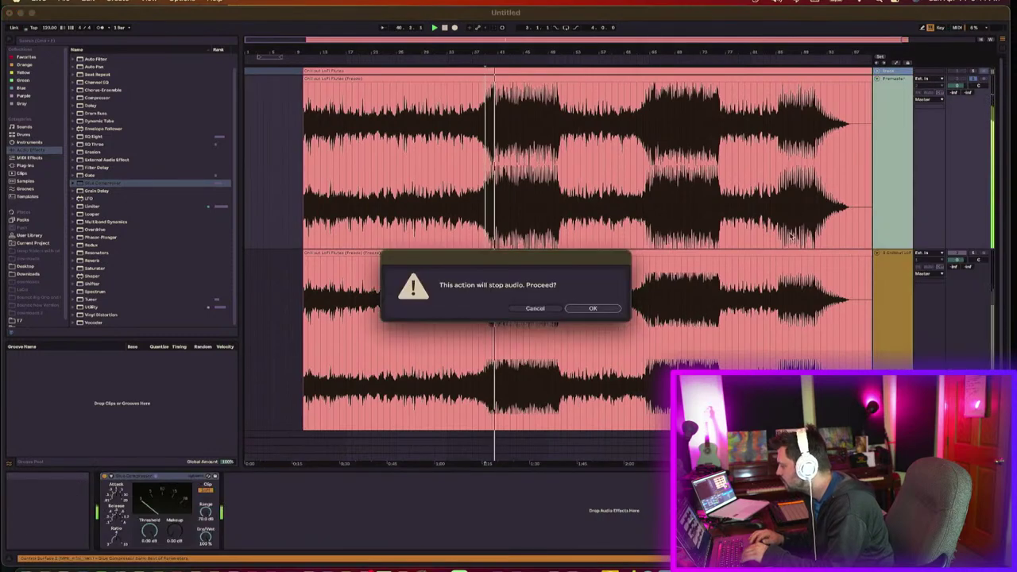
click(588, 308)
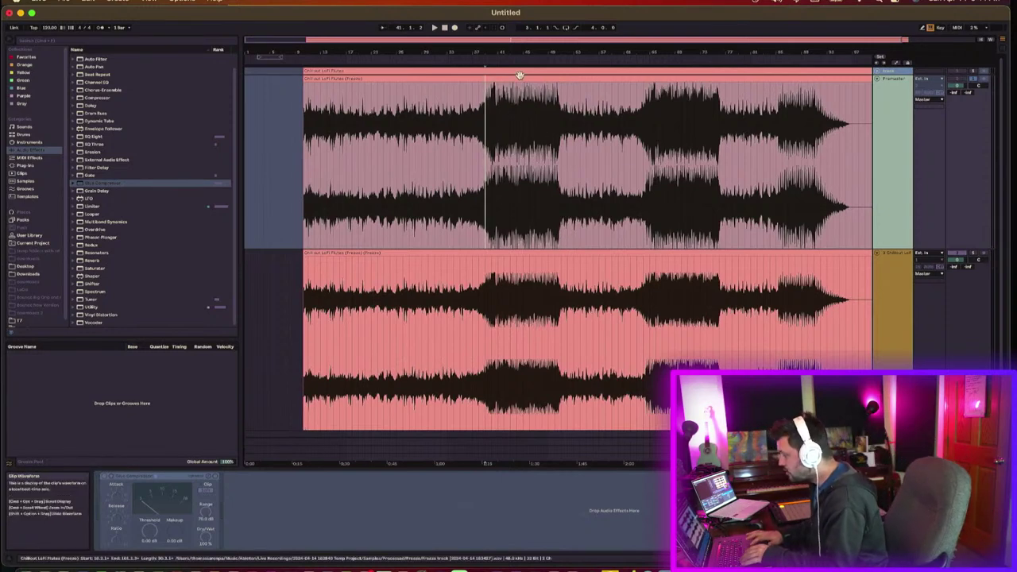
drag(520, 77, 521, 297)
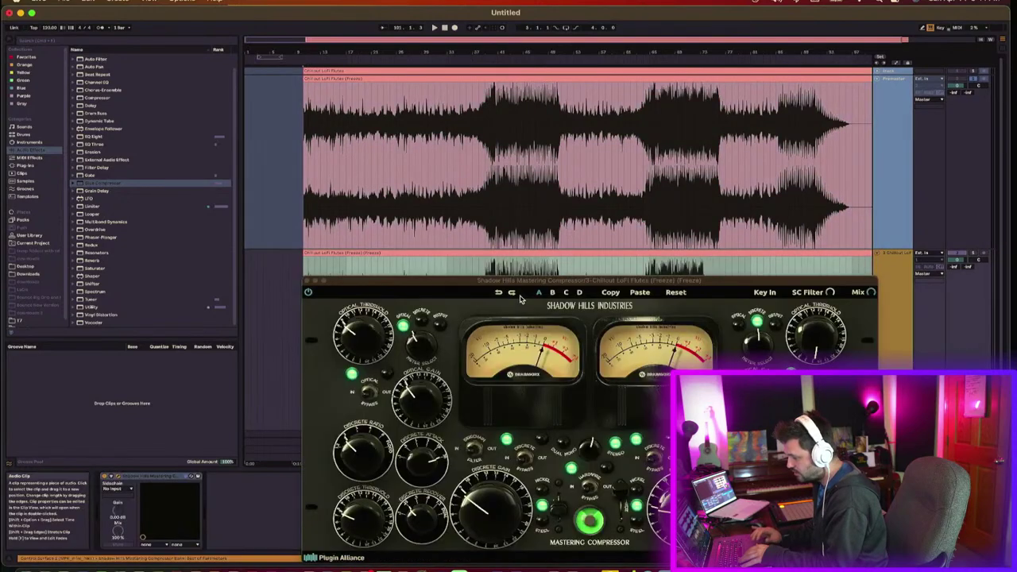
click(517, 265)
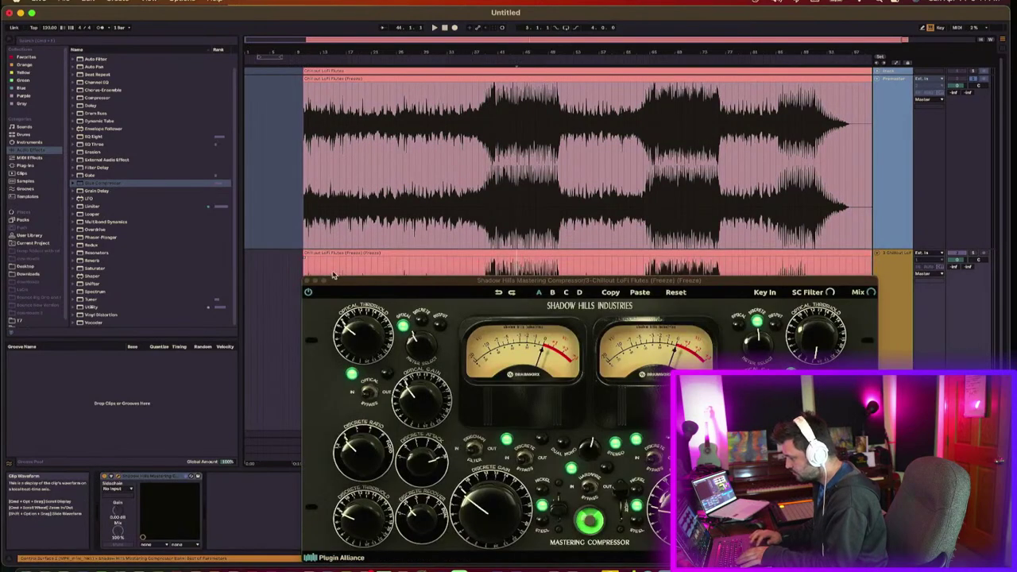
click(308, 281)
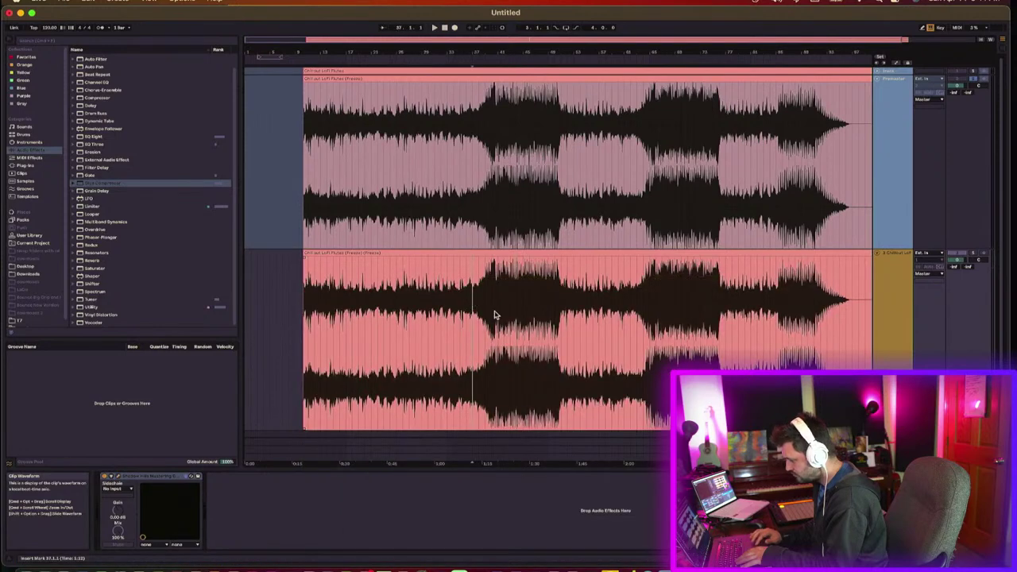
Step: Turn off warping for the clip copied below the Premaster track, and check the devices on both tracks
double_click(513, 252)
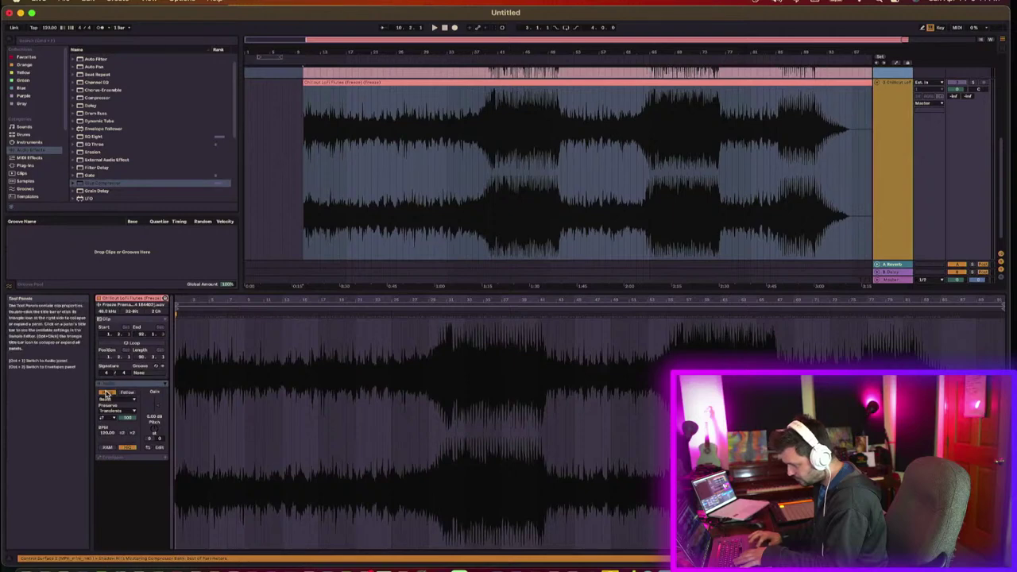
click(356, 83)
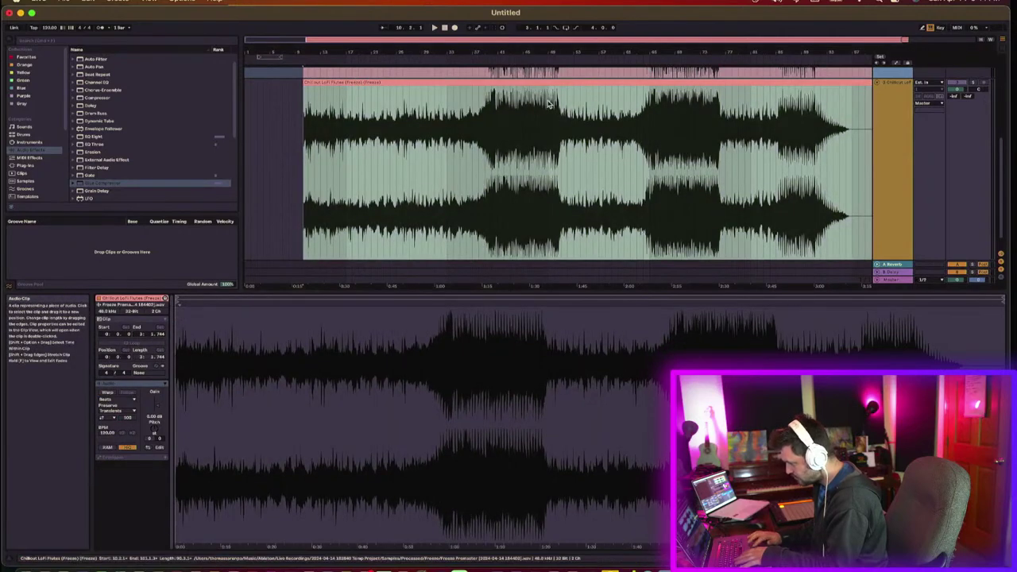
click(886, 208)
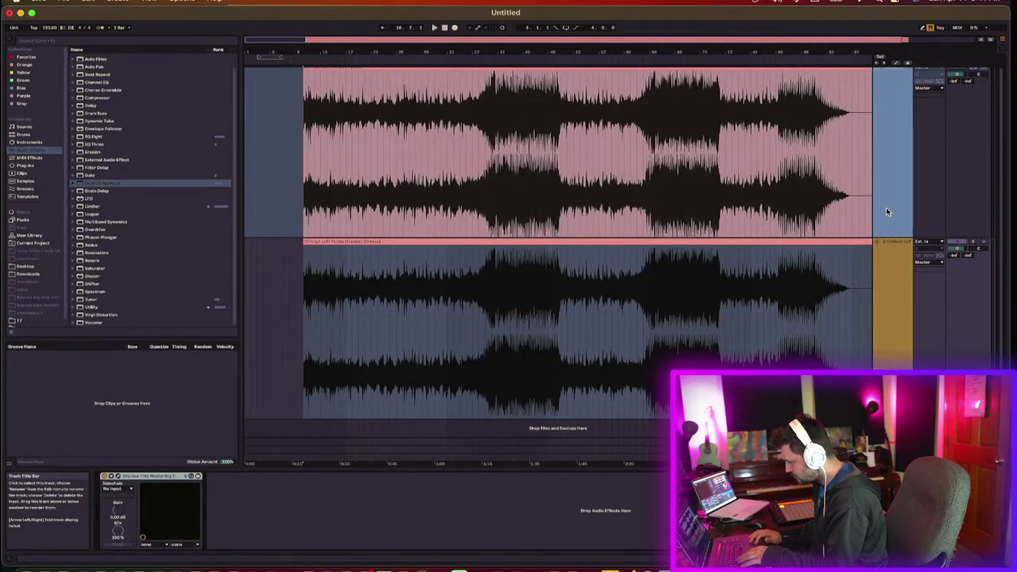
key(Down)
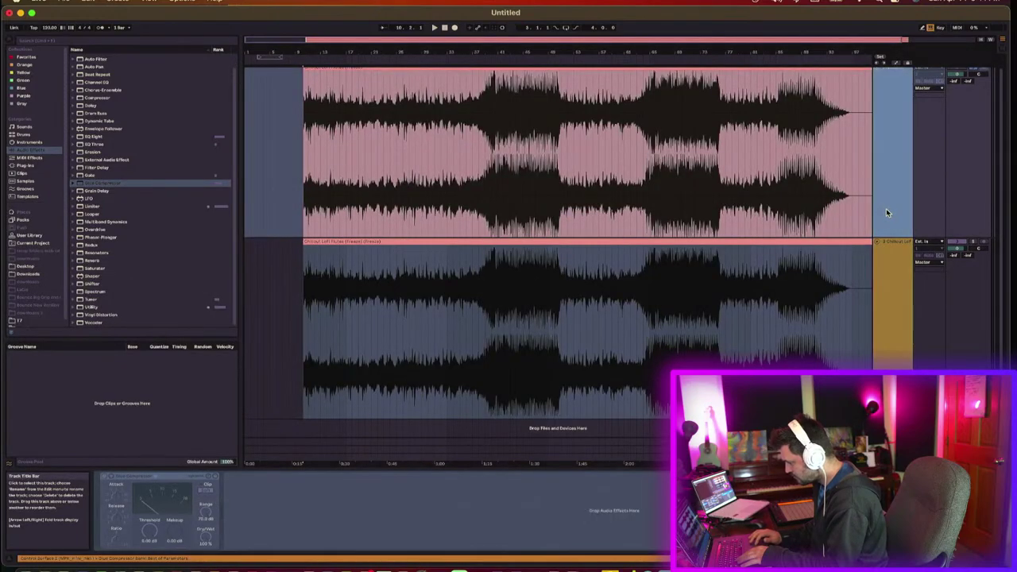
click(896, 277)
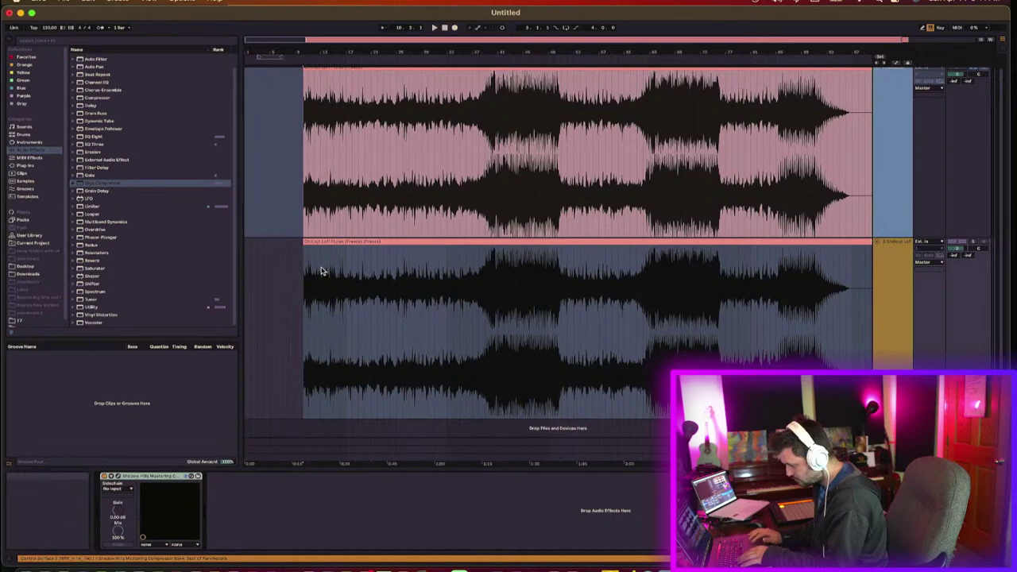
Step: Set the copied clip's gain to -3.00 dB and its warp mode to Complex Pro
double_click(348, 241)
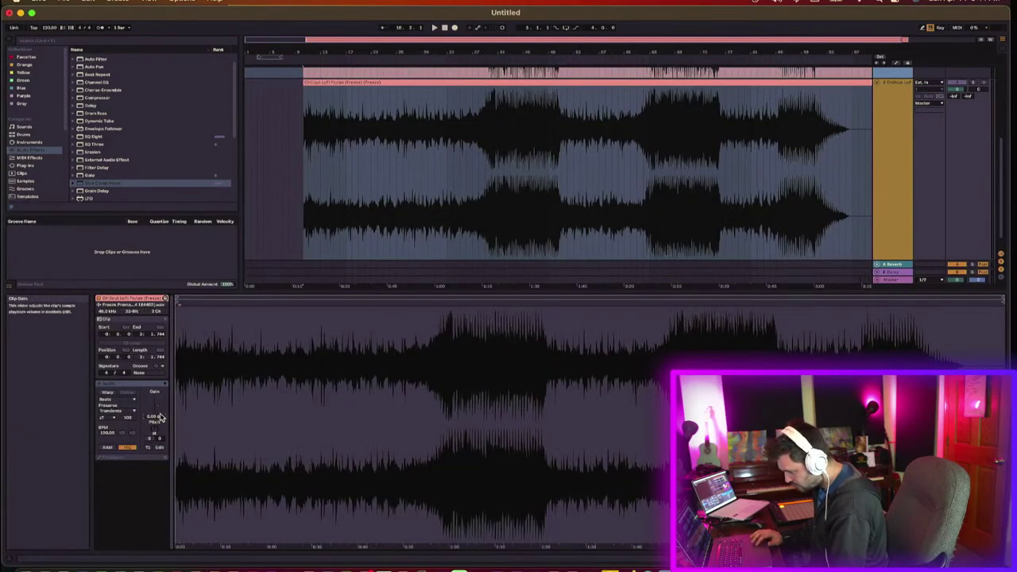
drag(160, 418, 160, 428)
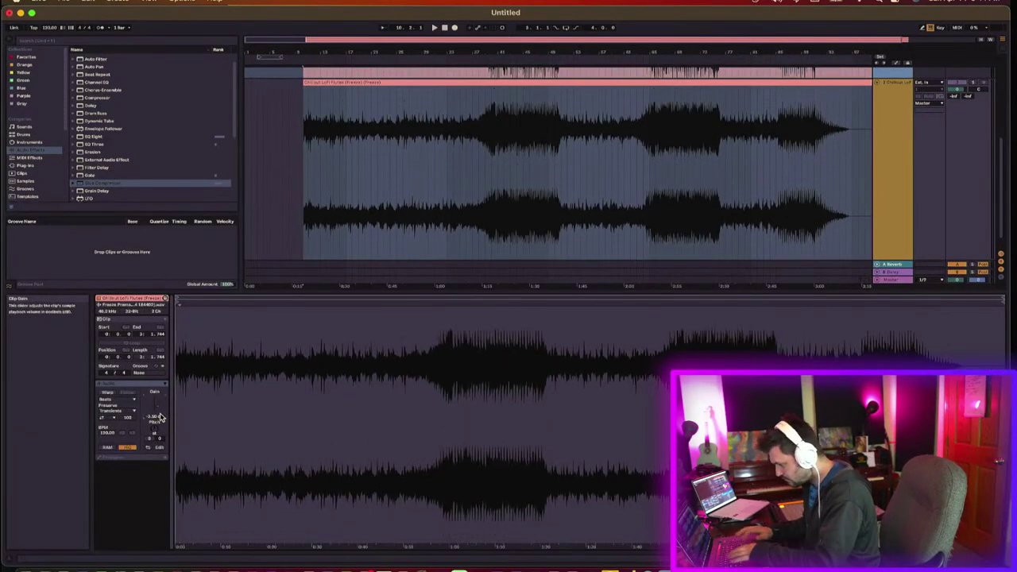
click(115, 399)
click(121, 436)
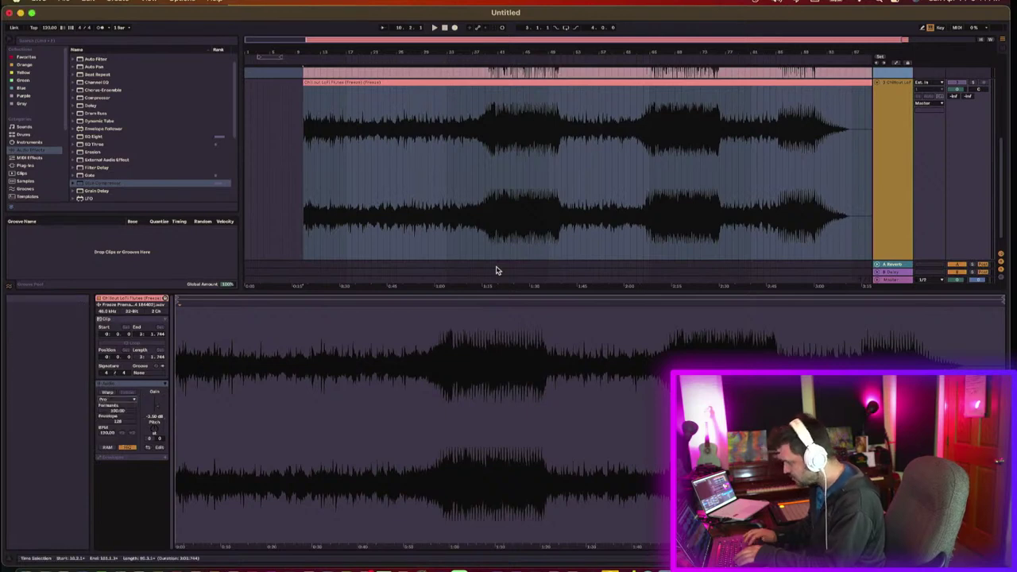
Step: Play the copied clip from the start of its first loud section and open the Ozone 9 window on the Master track
click(437, 425)
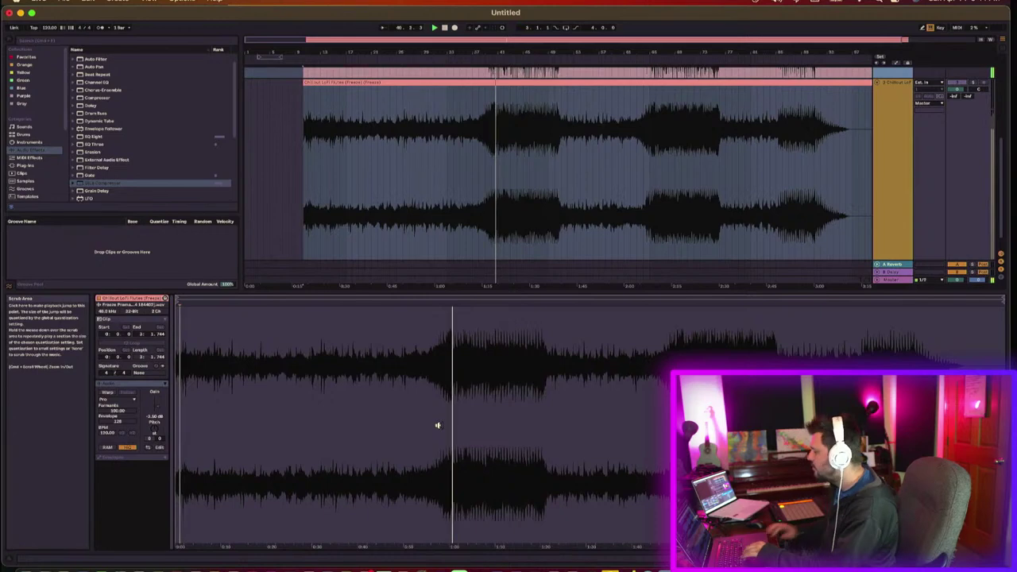
click(897, 280)
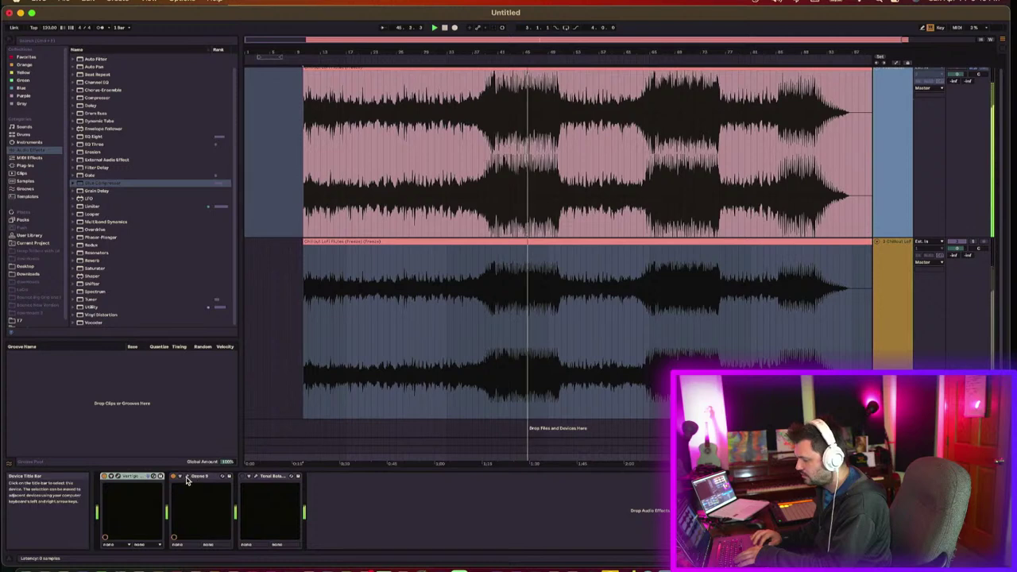
click(243, 478)
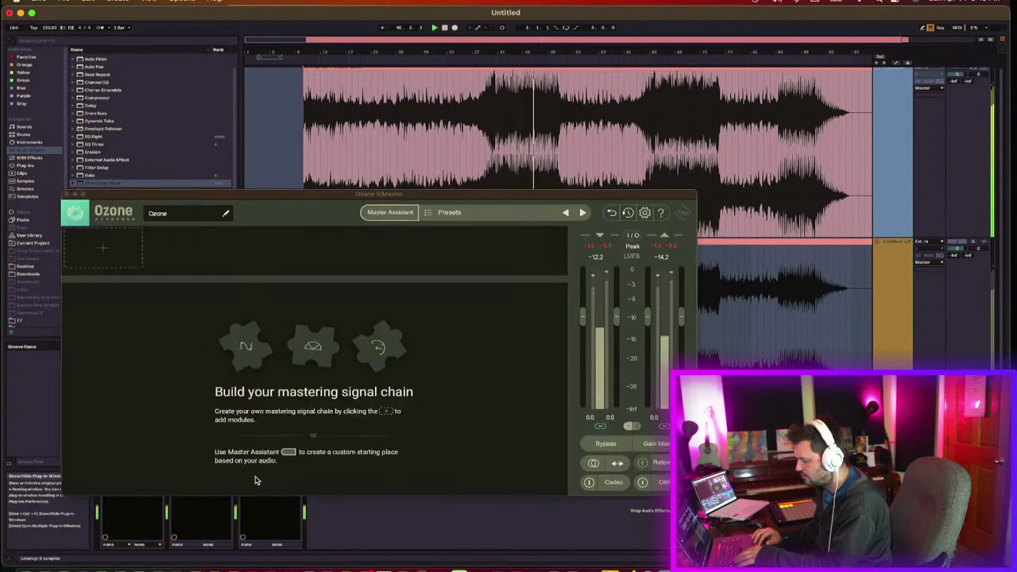
drag(242, 199, 253, 112)
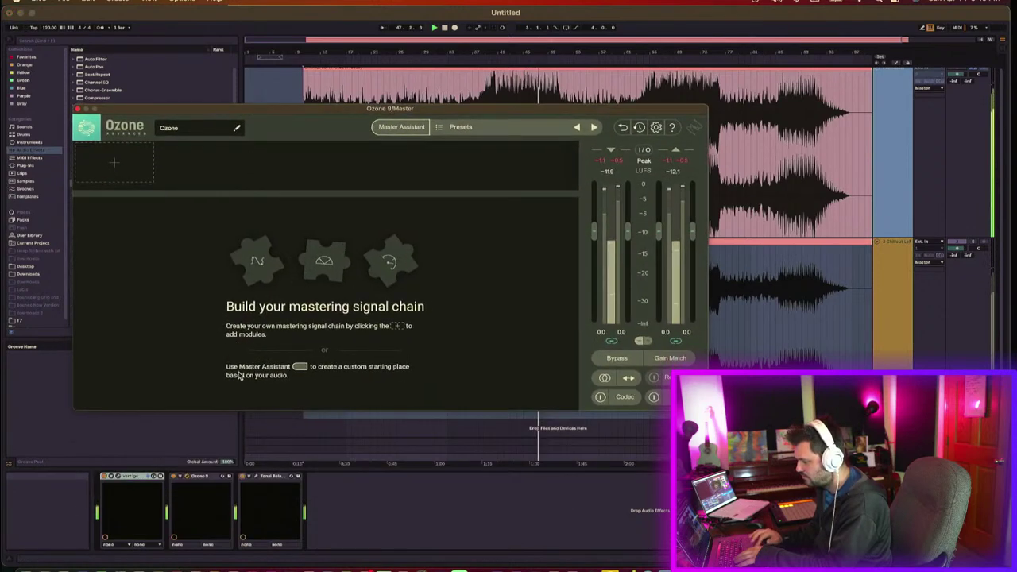
Step: Open Tonal Balance Control on the Master track in Fine view and place it clear of Ozone's header
click(255, 476)
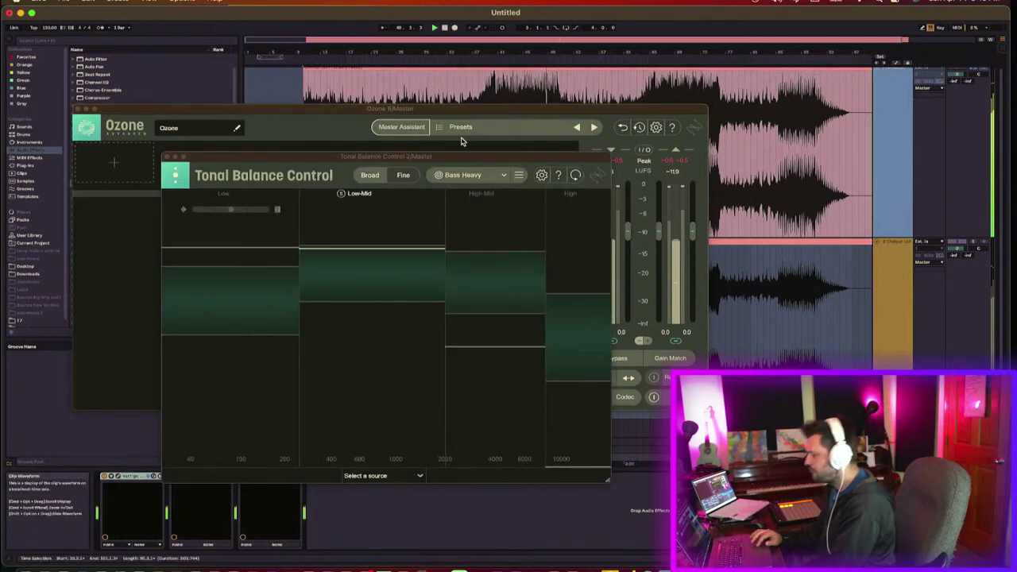
click(403, 175)
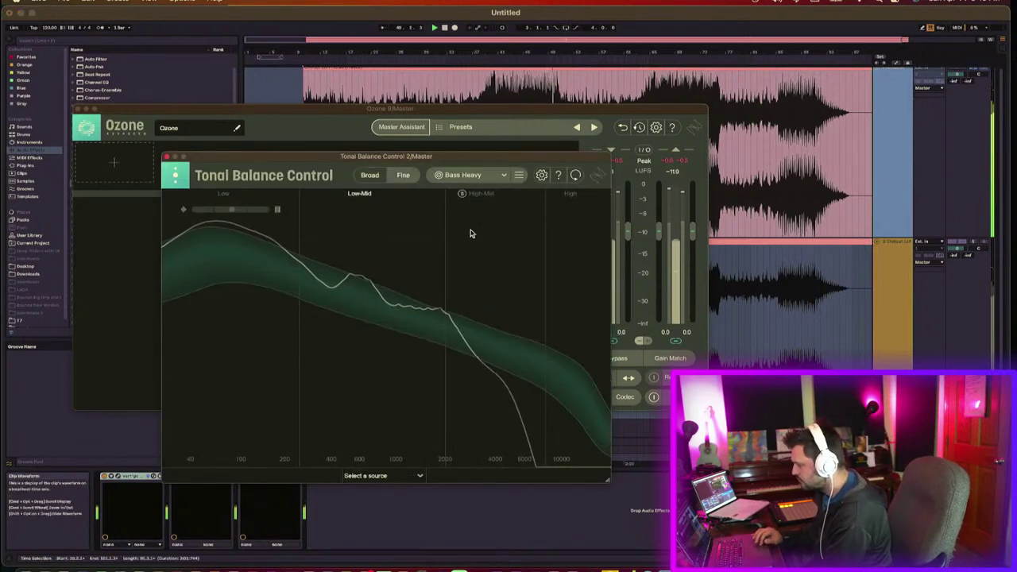
drag(483, 159, 659, 209)
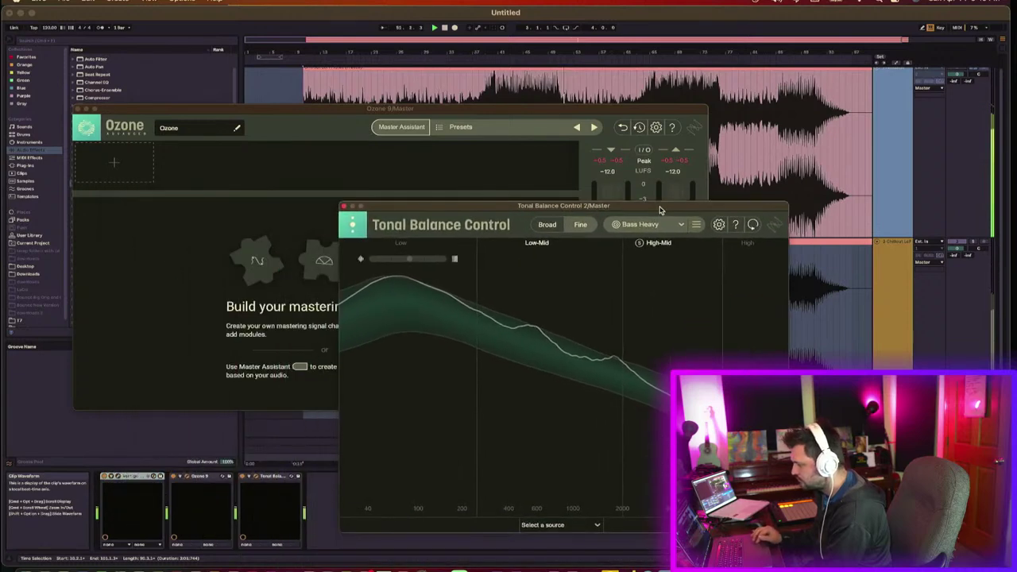
Step: Run Ozone's Master Assistant with Modern modules, Manual loudness at High intensity and Streaming destination, and accept its suggested chain
click(413, 132)
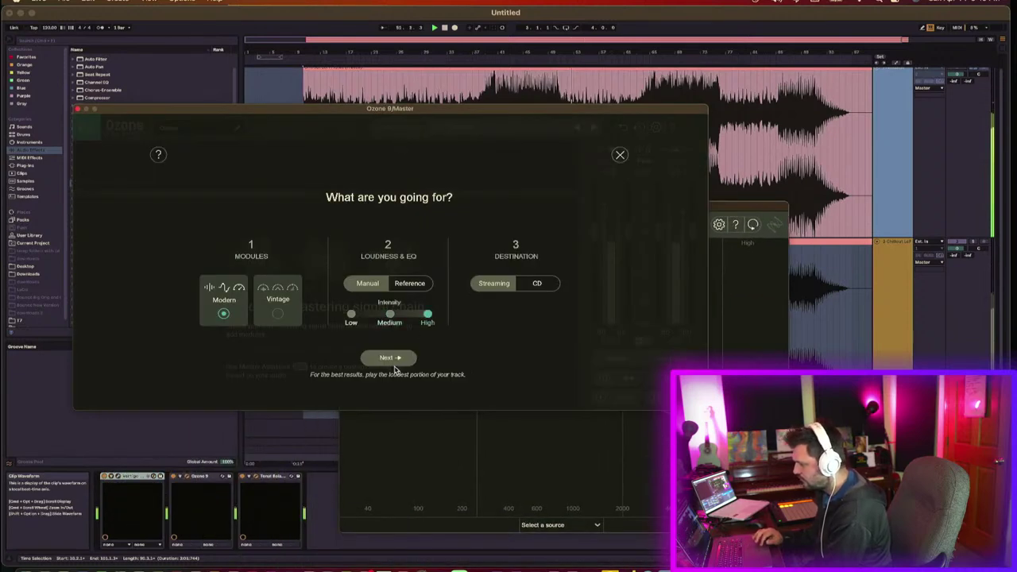
click(387, 358)
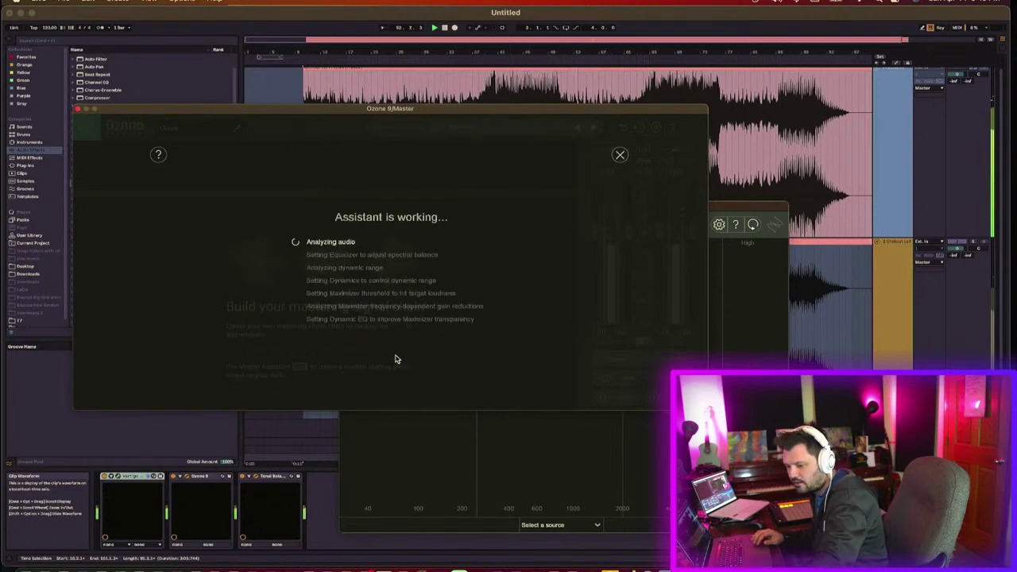
click(517, 460)
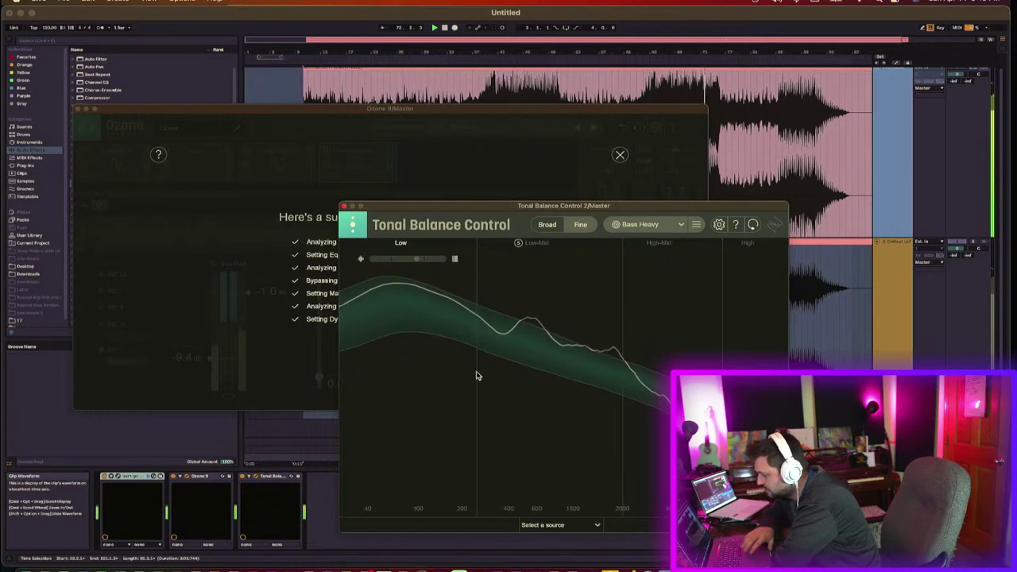
click(291, 347)
click(391, 346)
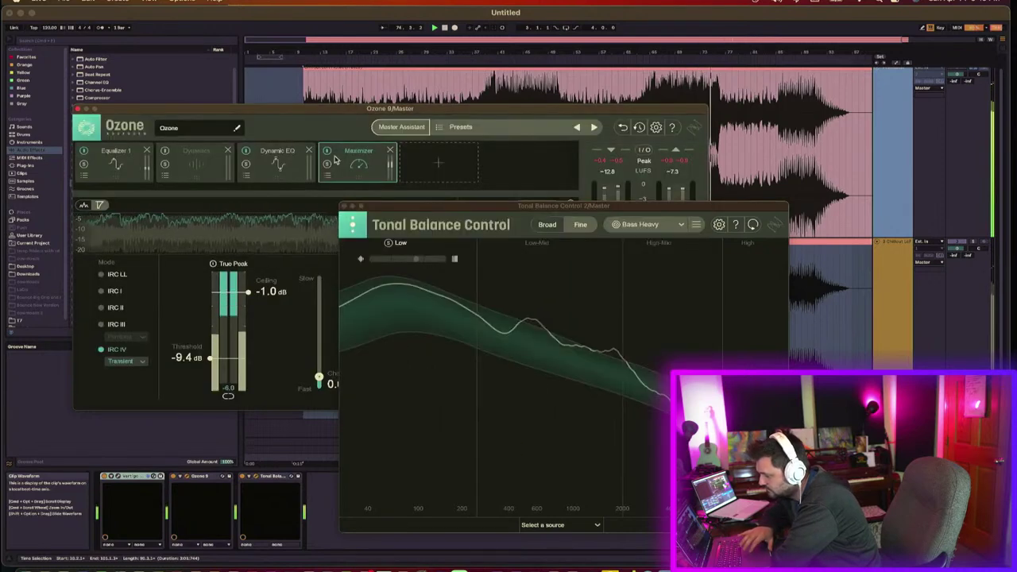
Step: Raise the Maximizer threshold to -5.9 dB while replaying the first loud section
drag(210, 358, 209, 338)
click(232, 318)
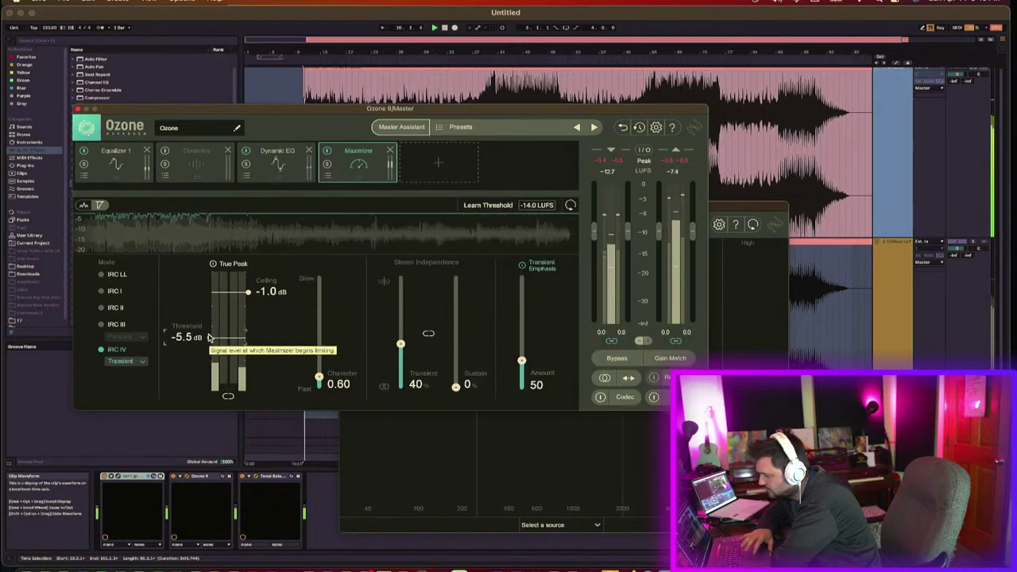
click(488, 96)
click(488, 95)
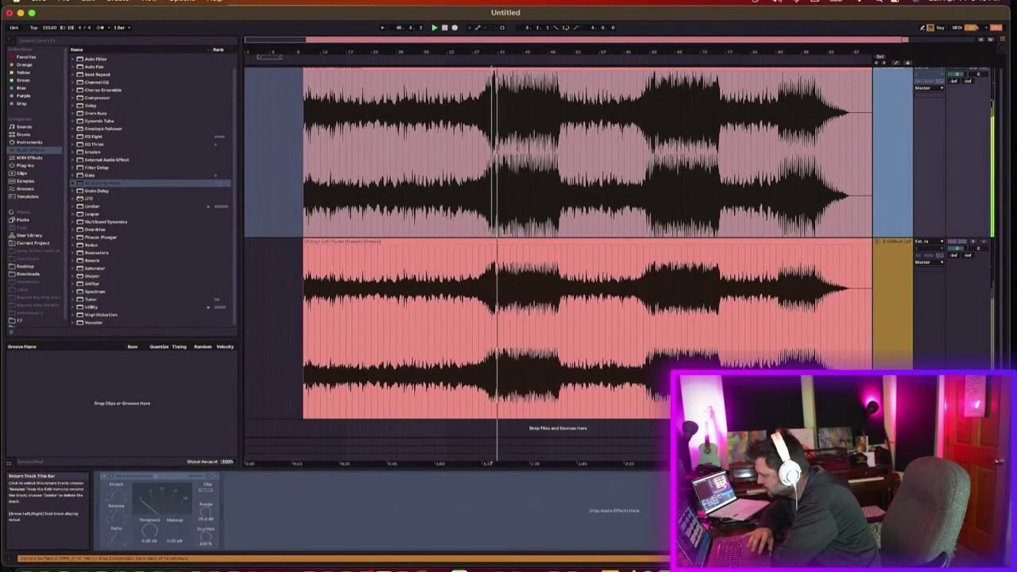
click(892, 453)
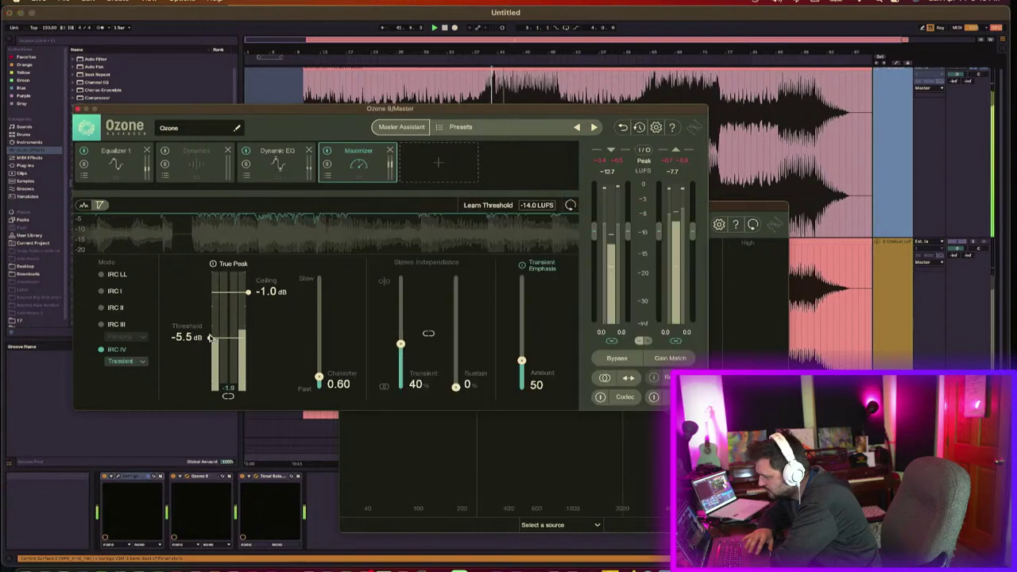
drag(210, 338, 211, 340)
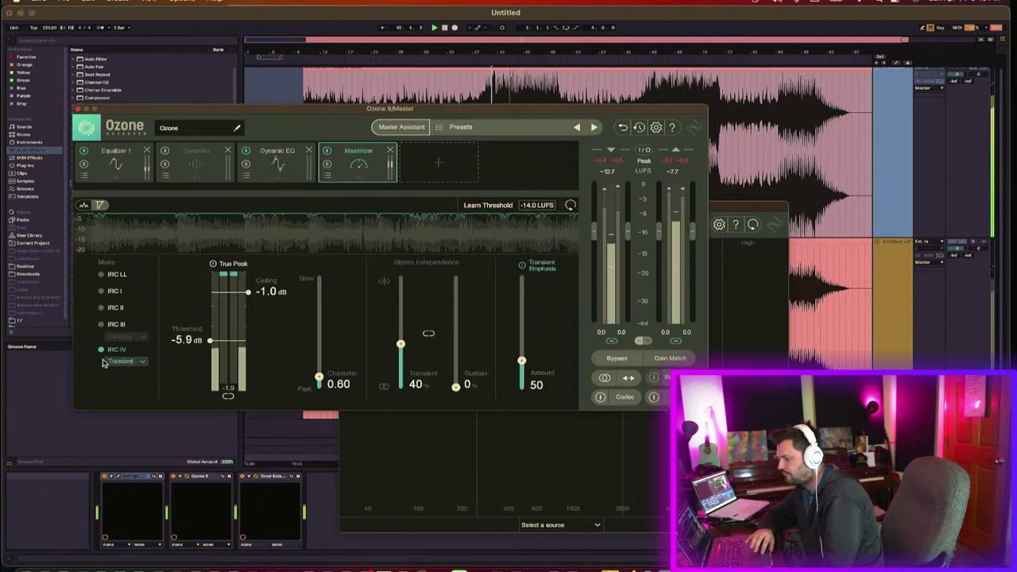
Step: Remove the bypassed Dynamics module from the Ozone chain and show the Equalizer 1 curve
click(227, 150)
click(147, 182)
click(120, 163)
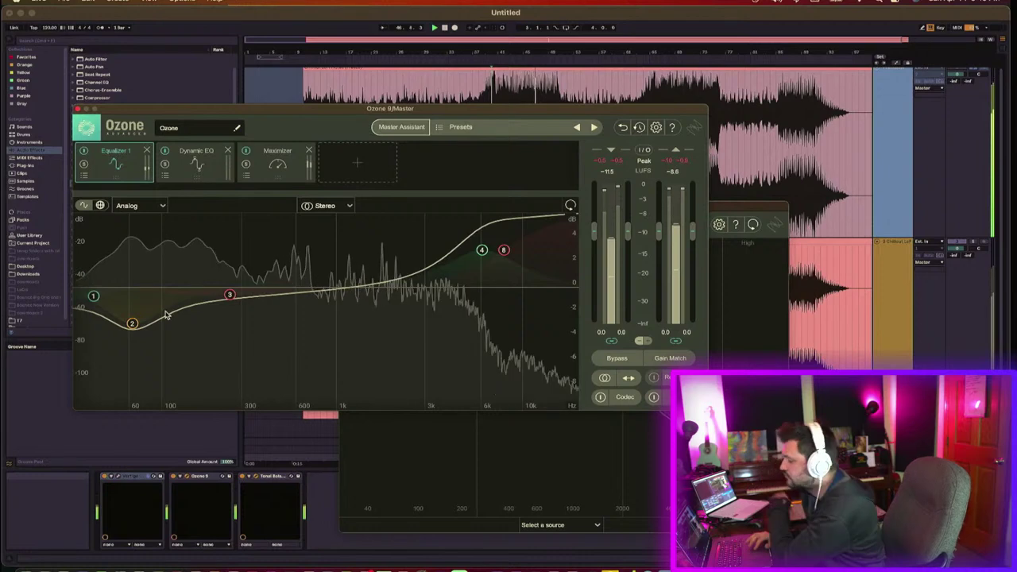
Step: Check the equalizer's 65 Hz bell cut against Tonal Balance Control and close the Tonal Balance Control window
click(135, 323)
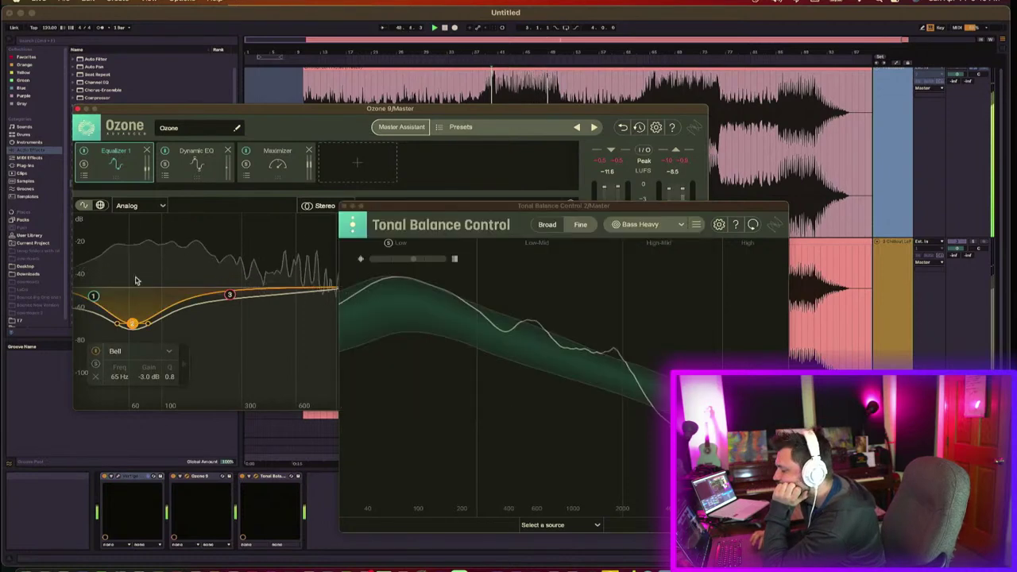
click(141, 240)
click(438, 500)
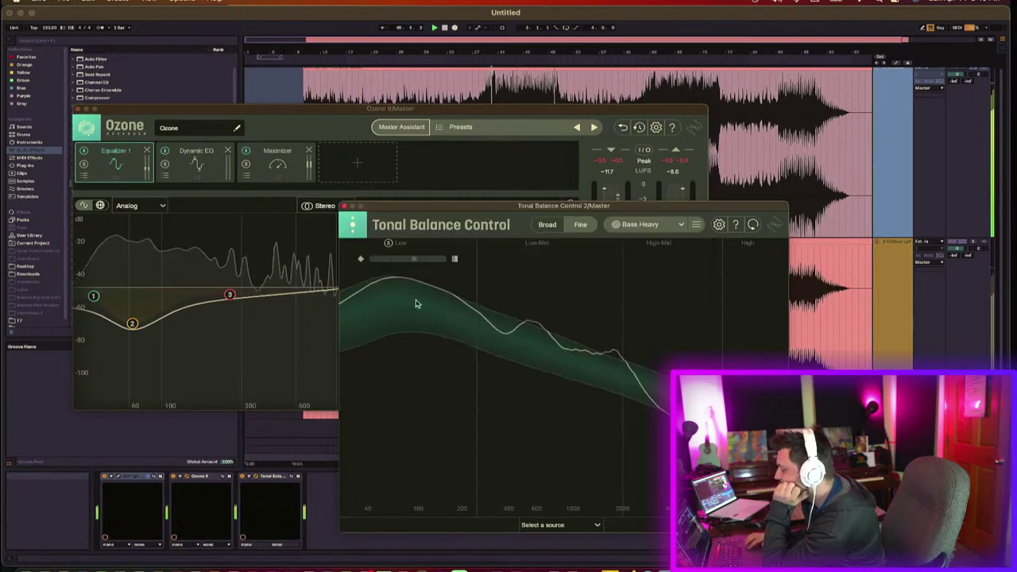
click(344, 206)
Step: Move Equalizer 1's band 4 to about 1873 Hz and reshape it as a Proportional Q boost of about 2.5 dB
drag(482, 250, 431, 250)
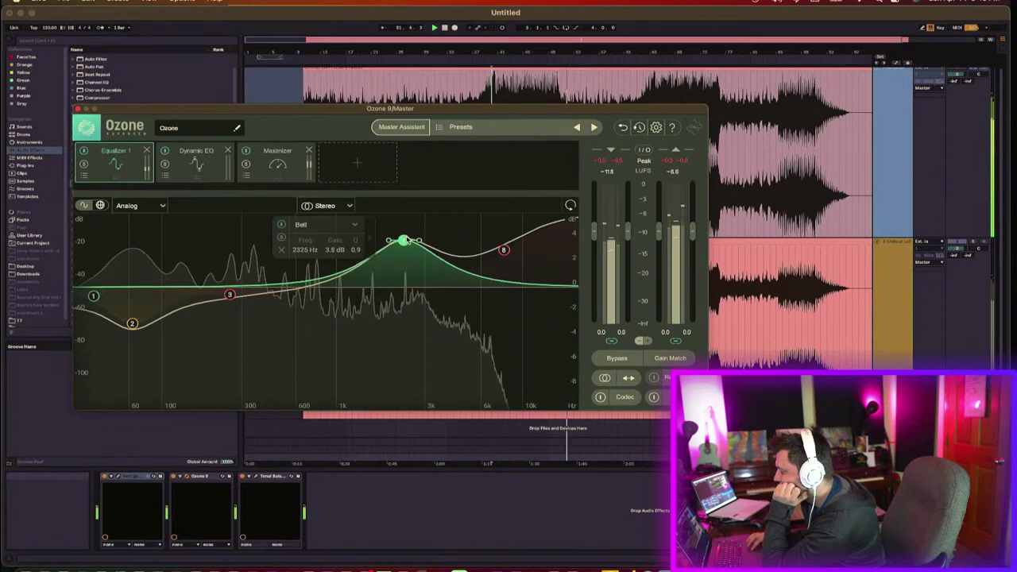
click(358, 259)
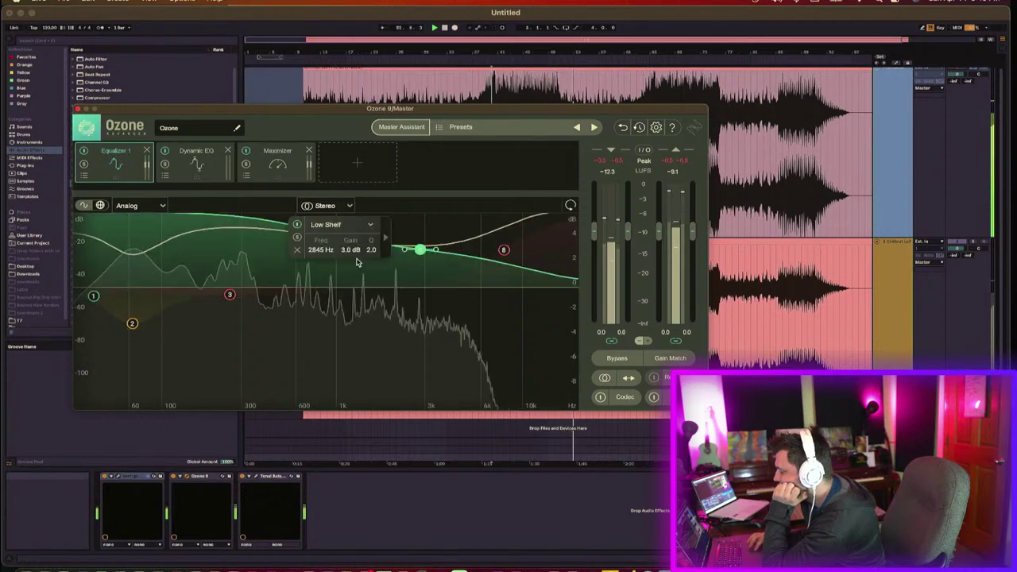
click(364, 272)
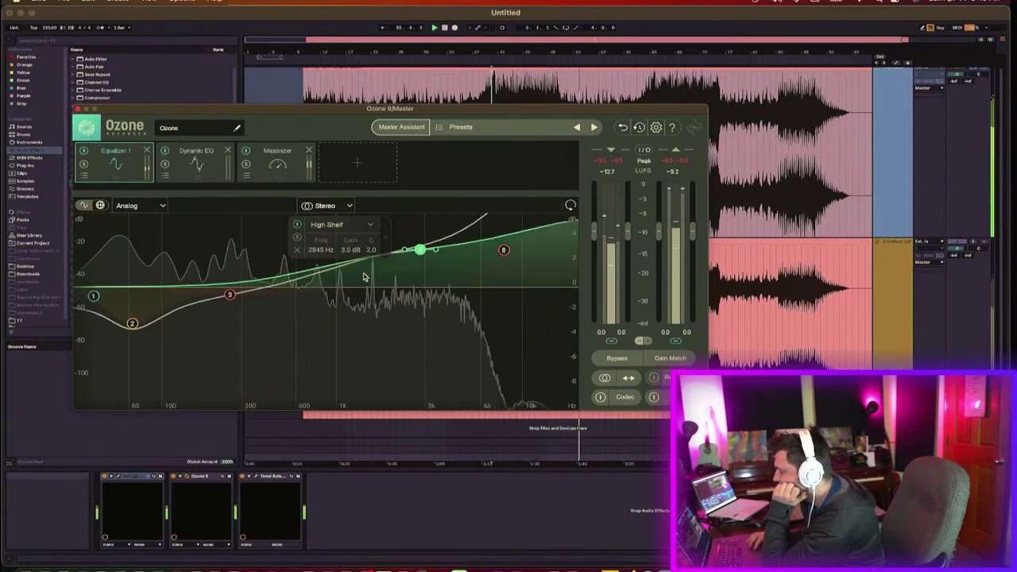
drag(423, 255, 379, 275)
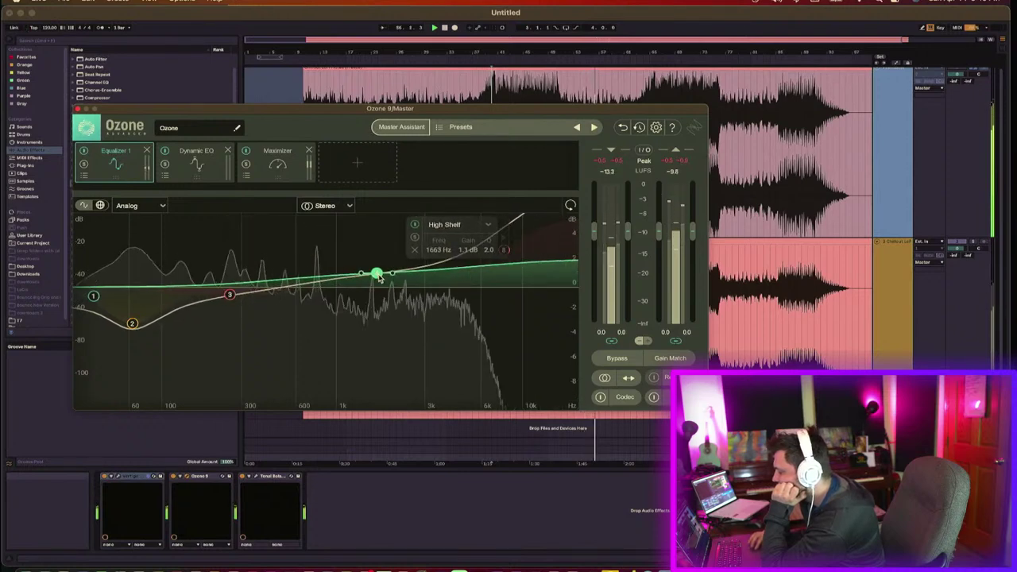
click(464, 225)
mouse_move(450, 241)
click(560, 241)
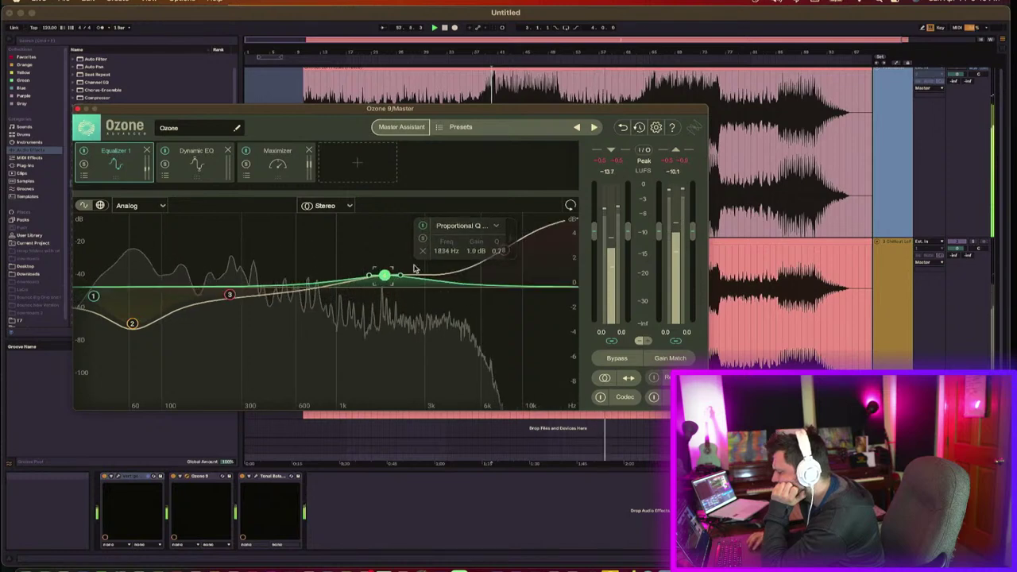
mouse_move(386, 274)
mouse_down()
mouse_move(467, 265)
mouse_move(391, 264)
mouse_up()
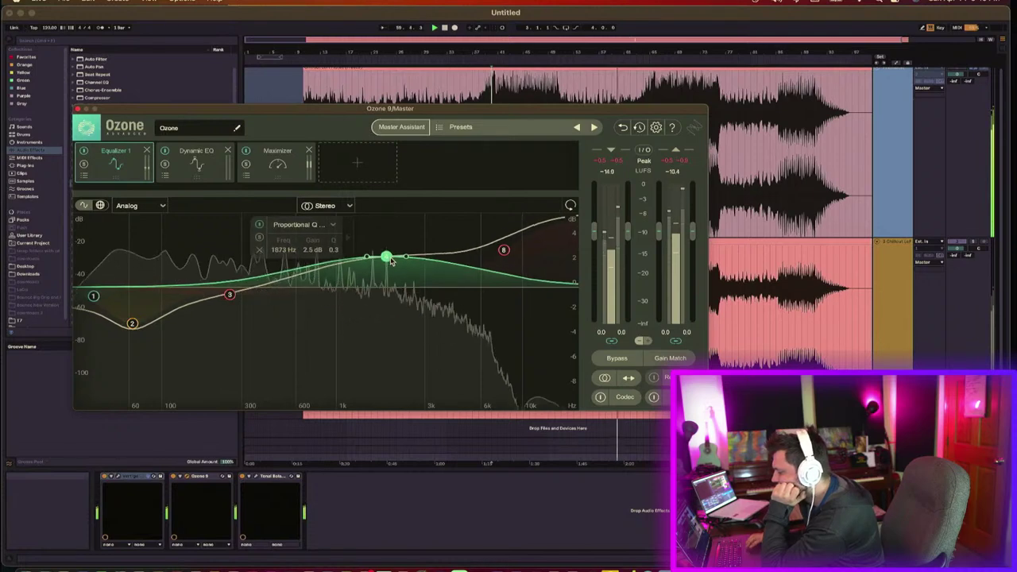
Step: Switch Equalizer 1 to Mid/Side and shape the Side channel with a high-shelf boost of about 1.7 dB and a -6.6 dB low shelf at 179 Hz
click(346, 207)
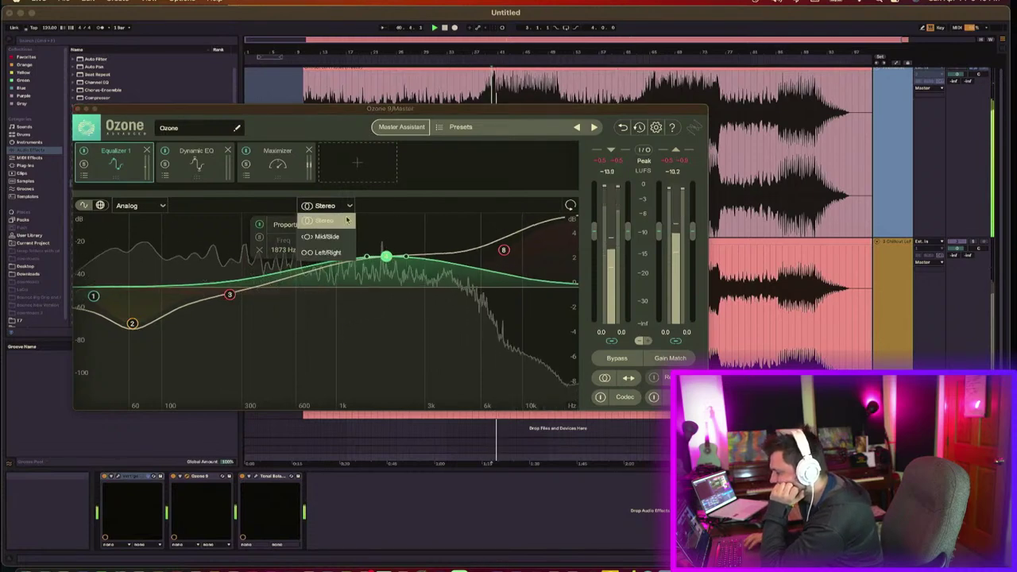
click(347, 236)
click(374, 207)
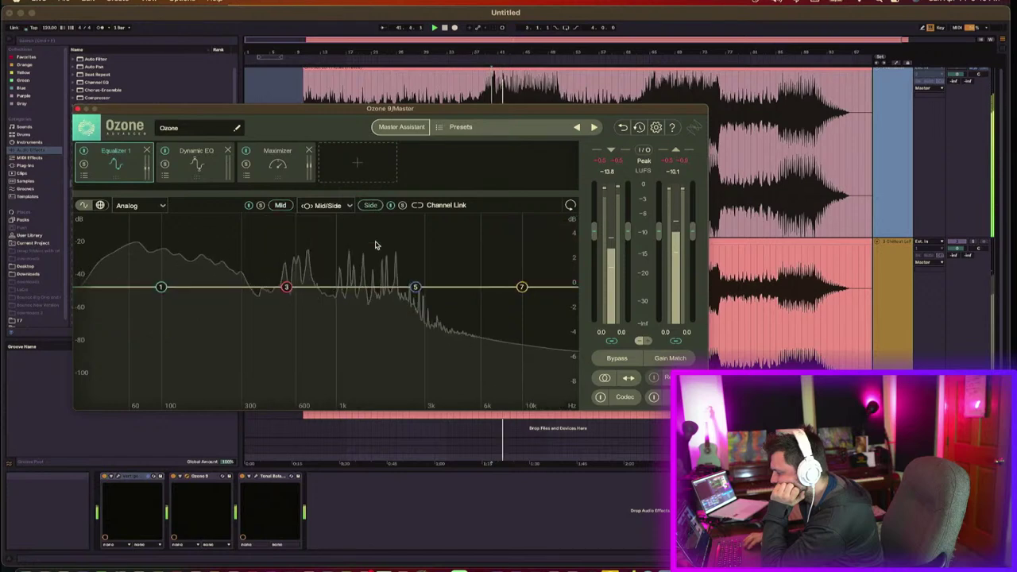
drag(523, 287, 241, 264)
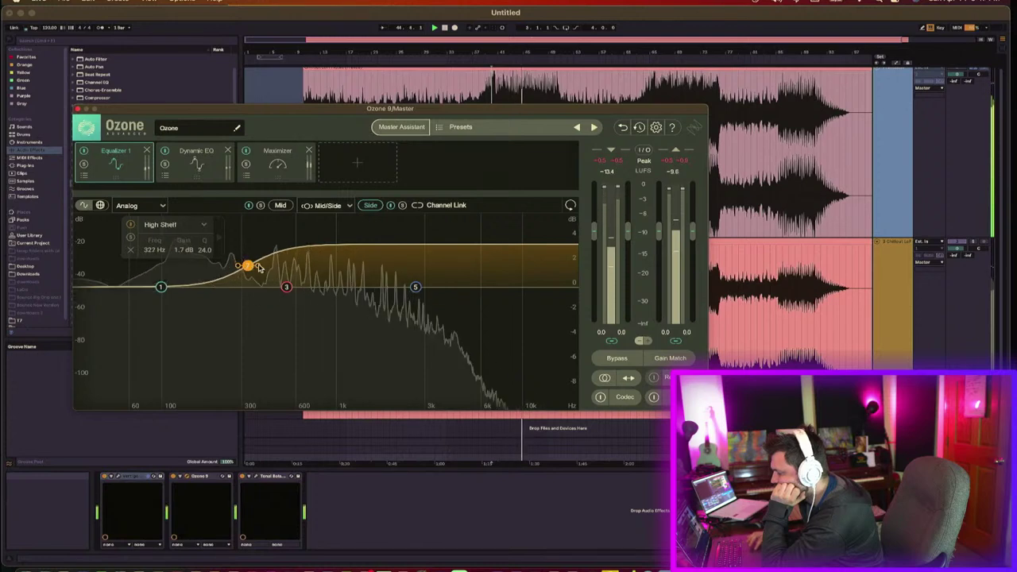
drag(161, 287, 201, 368)
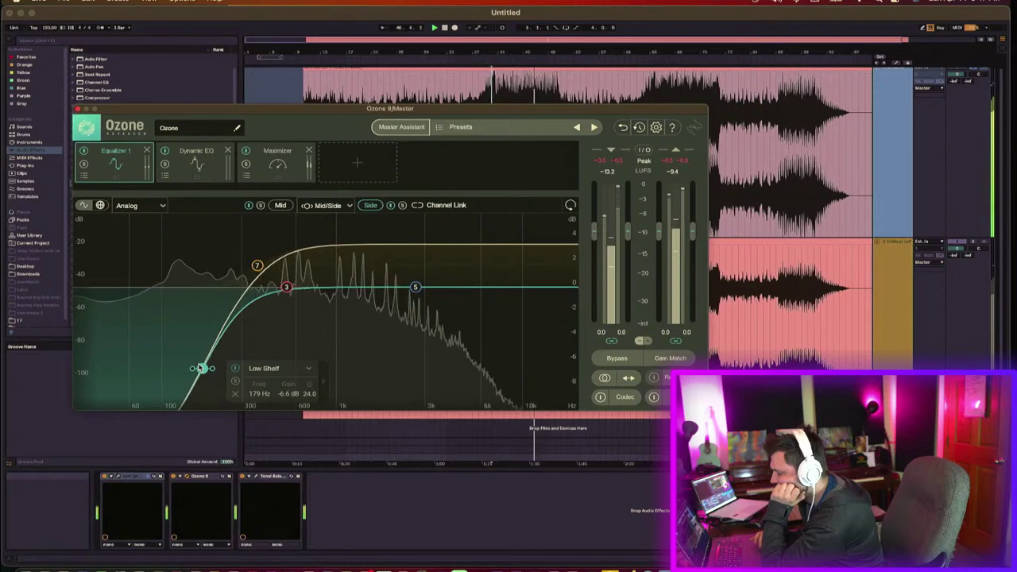
Step: Add Side-channel bell boosts of about 1.1 dB at 960 Hz and 0.5 dB at 2700 Hz, and return to the Mid curve
drag(290, 289, 337, 287)
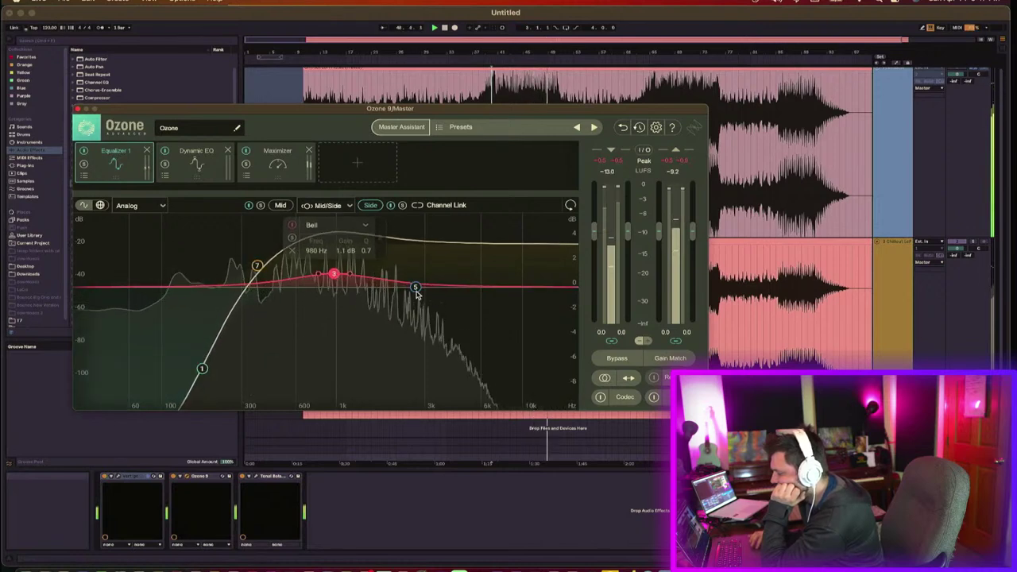
drag(415, 292, 417, 287)
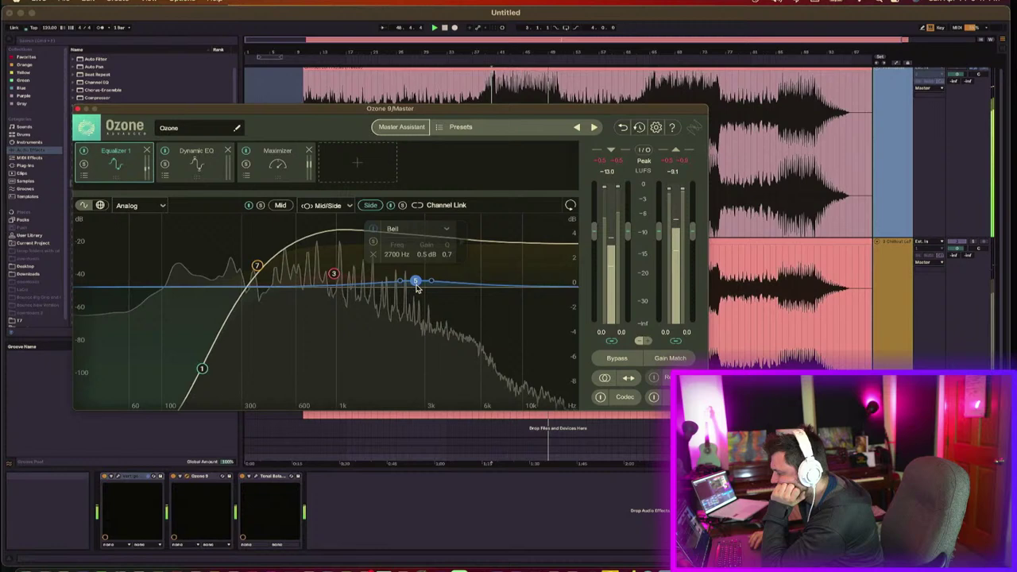
click(280, 205)
click(391, 344)
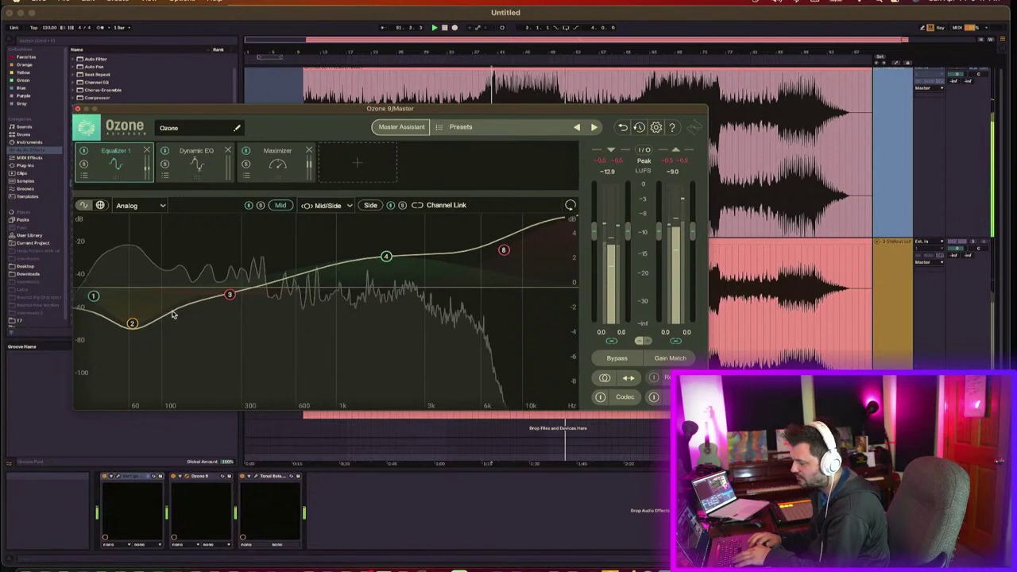
Step: Close Ozone, check the spectrum in Tonal Balance Control and restart playback in the quieter part before the first loud section
click(77, 109)
click(256, 478)
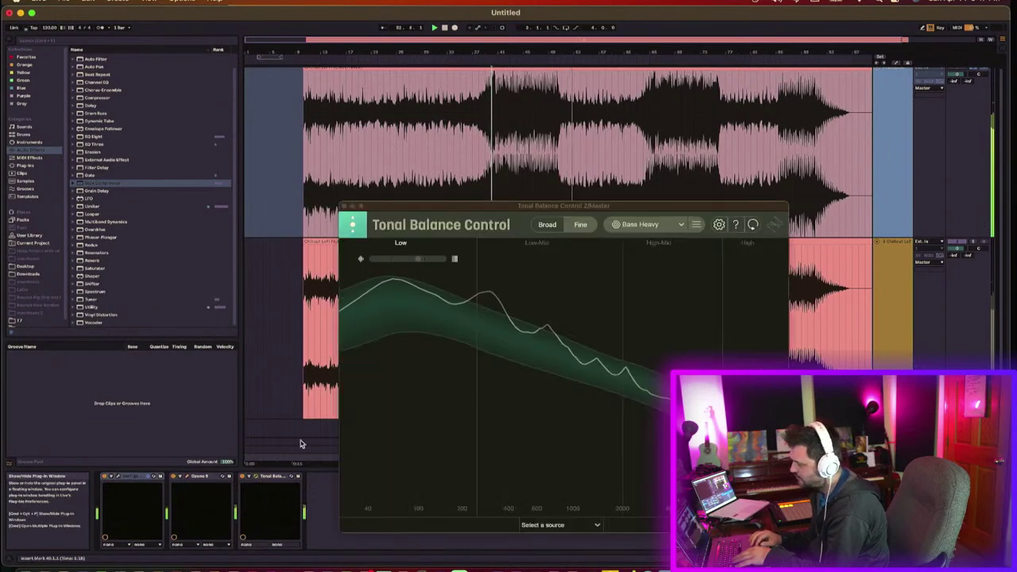
click(387, 155)
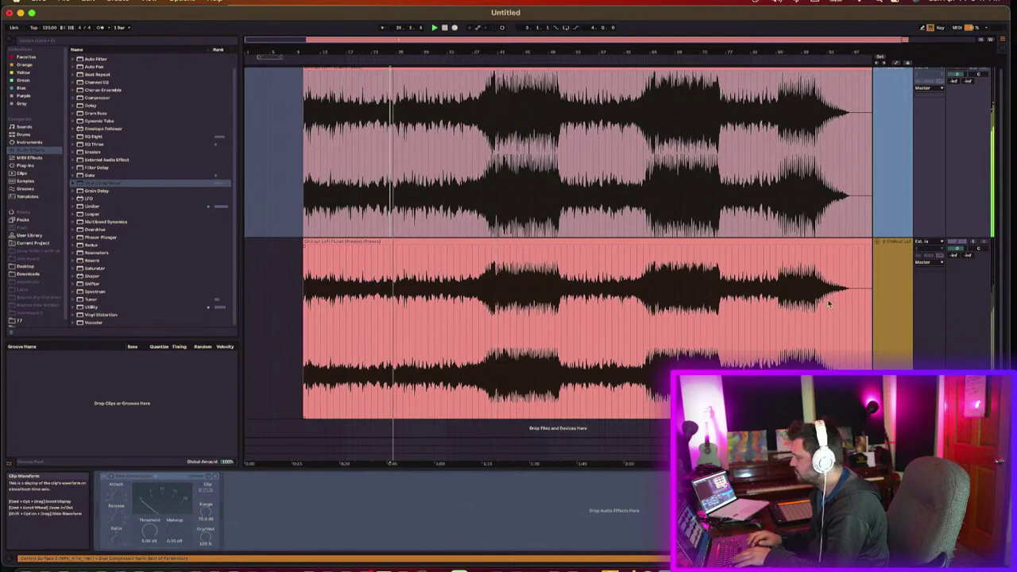
Step: Fold the Premaster track above the copied clip's track
scroll(914, 108, up, 1)
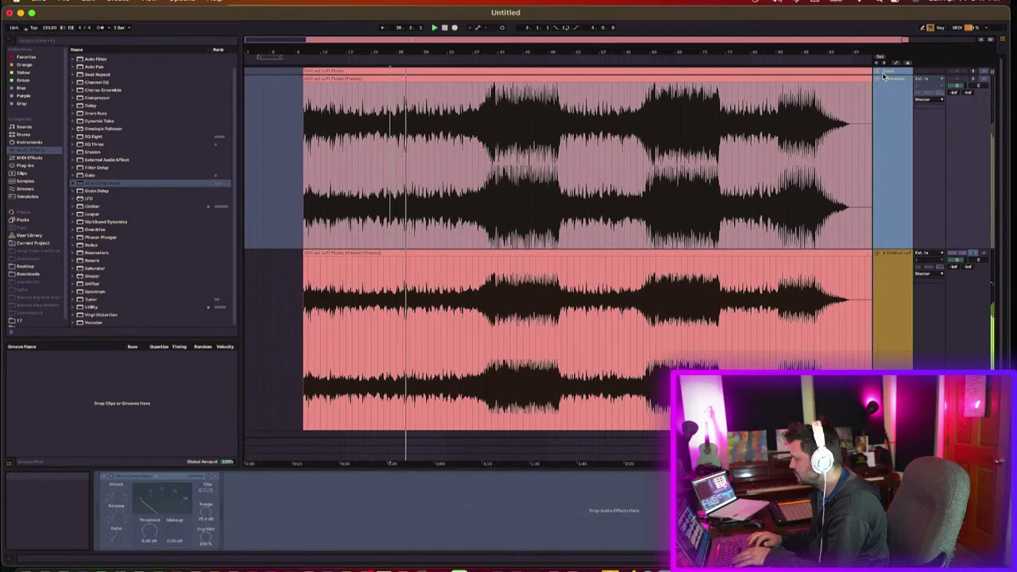
key(Delete)
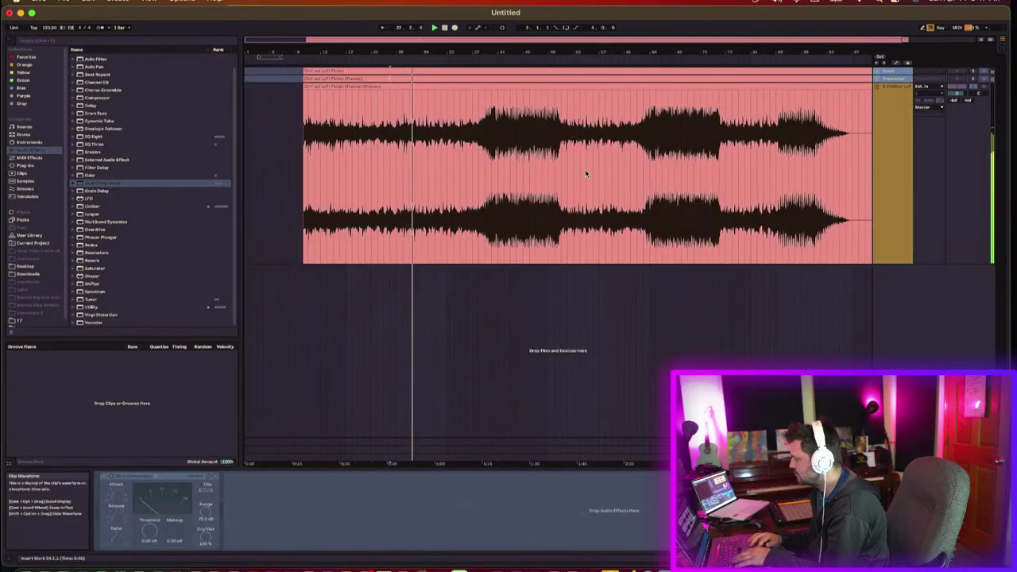
Step: Play the first loud section and compare its Tonal Balance Control spectrum against the EDM and Pop targets, ending on EDM, and close the window
click(488, 173)
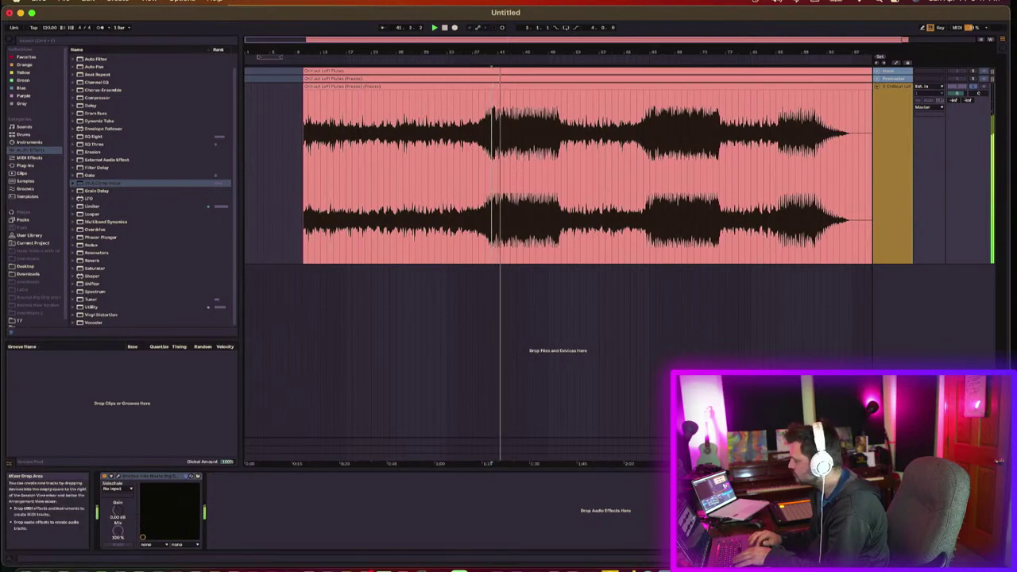
click(891, 457)
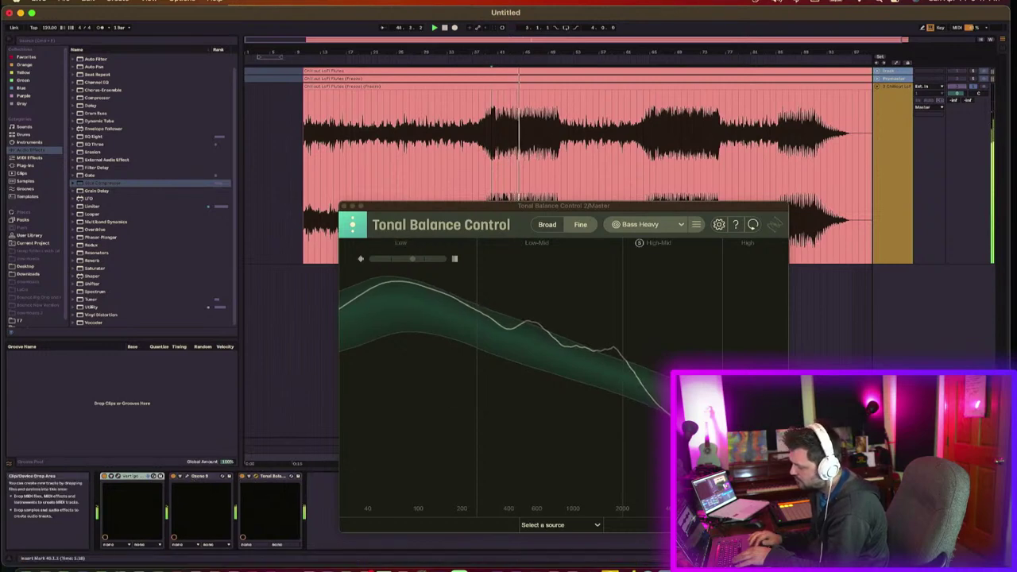
click(643, 228)
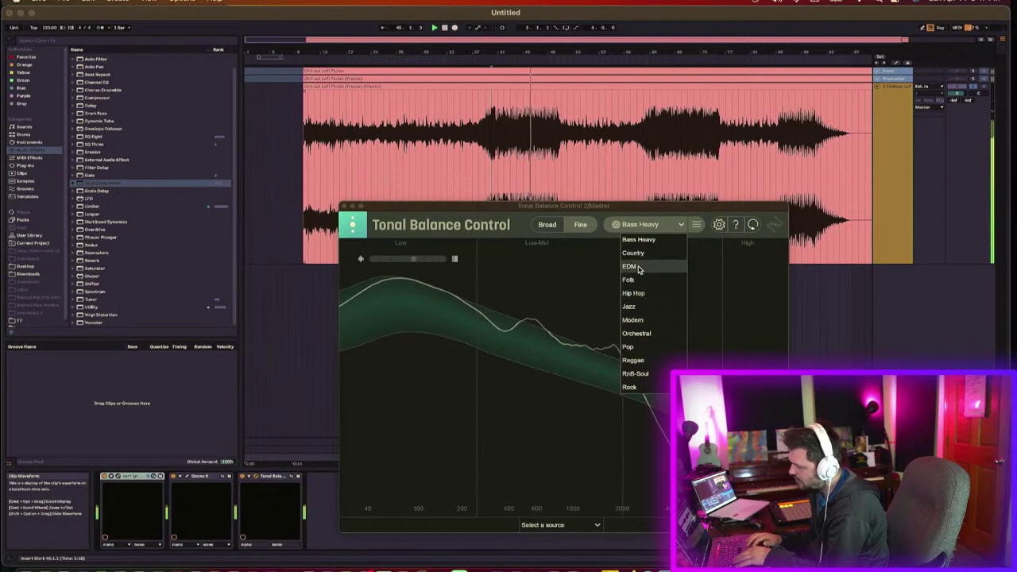
click(638, 268)
click(629, 228)
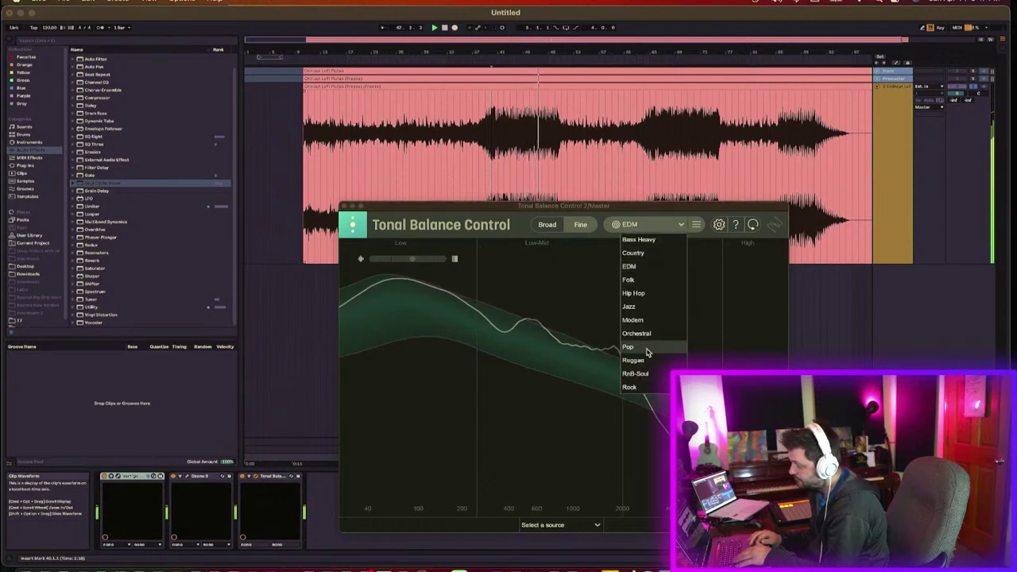
click(643, 354)
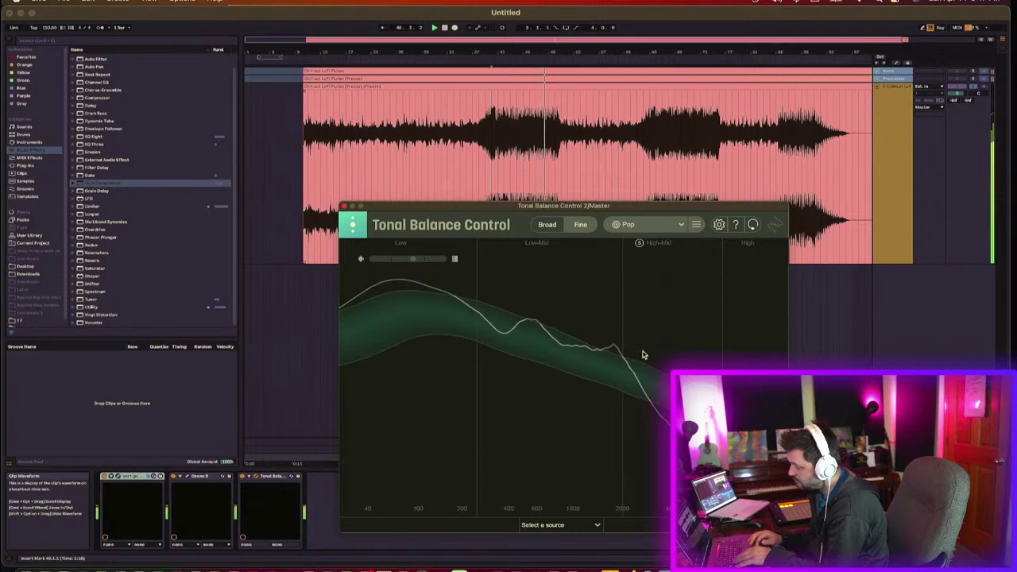
click(648, 227)
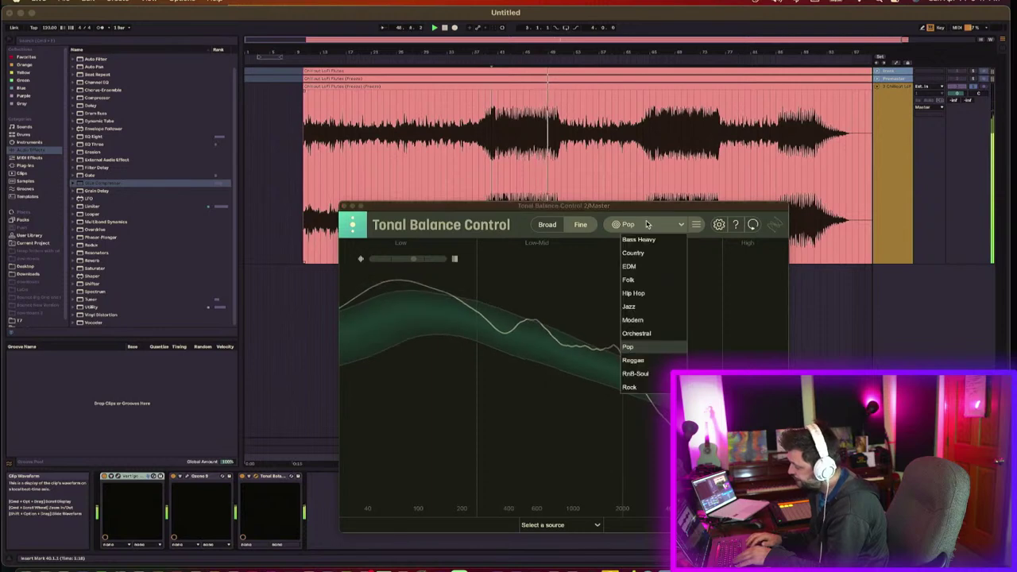
click(643, 269)
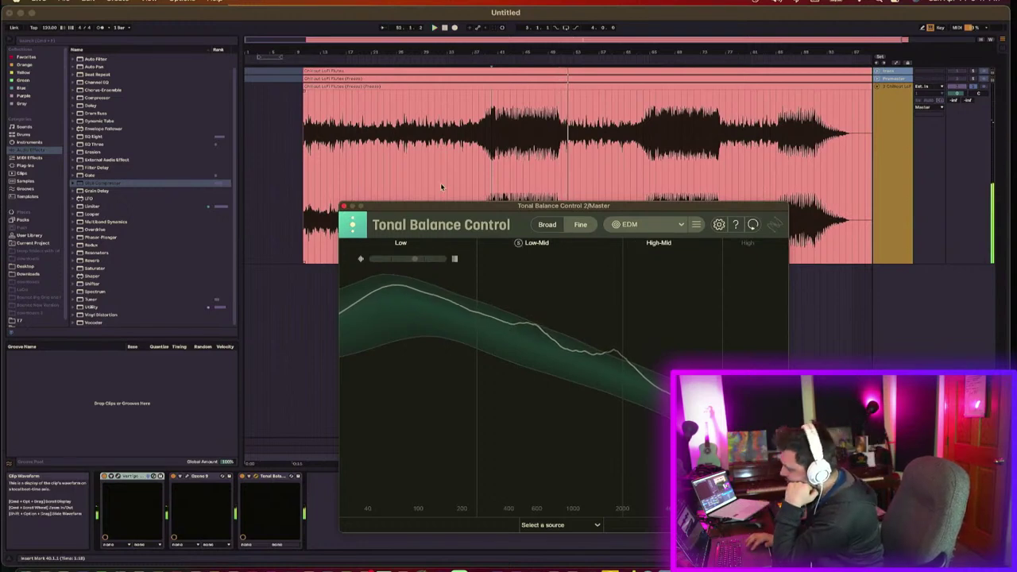
click(344, 207)
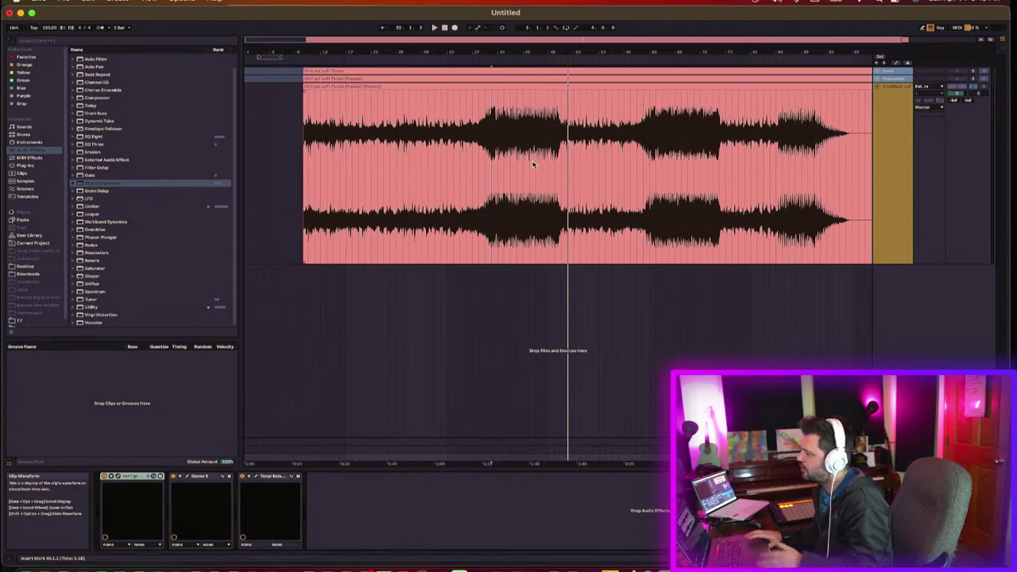
Step: Replay the first loud section from its start and bring up saving of the Live Set
click(498, 192)
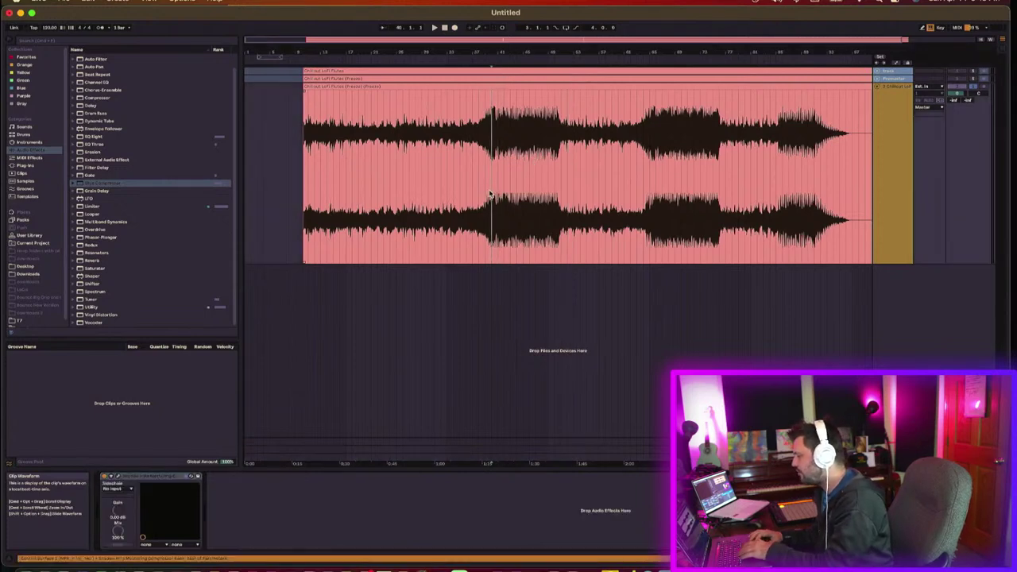
key(space)
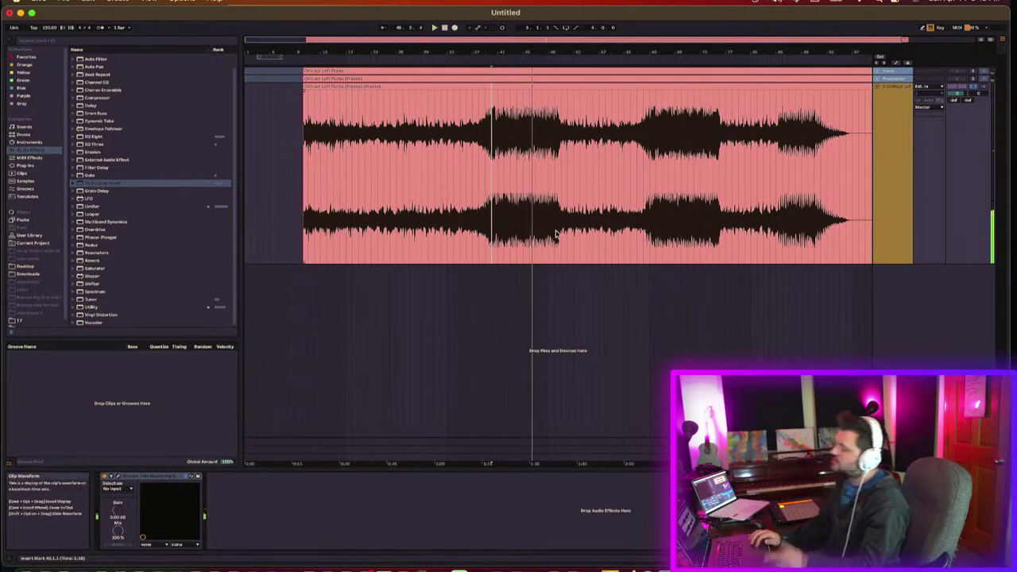
key(space)
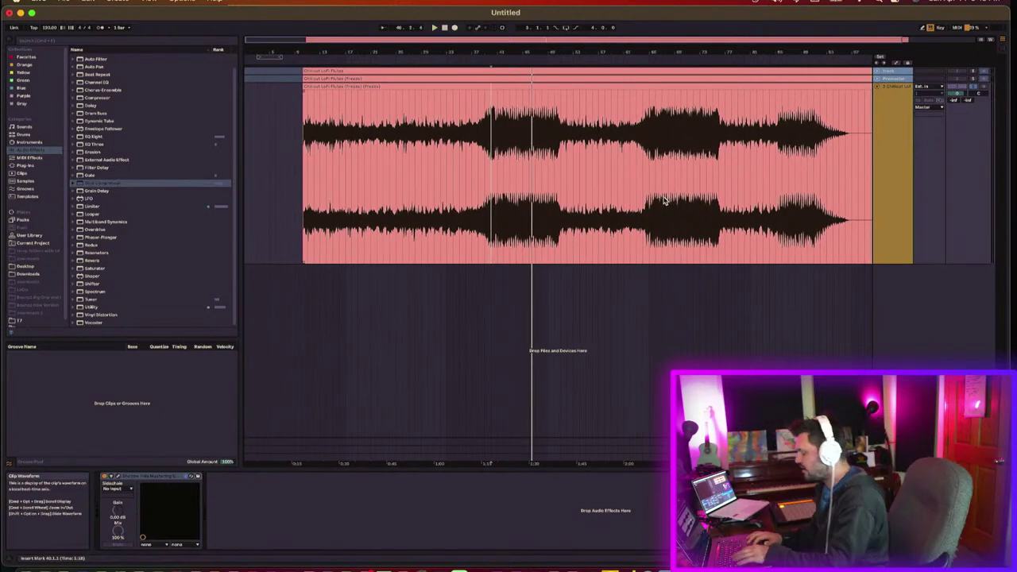
key(space)
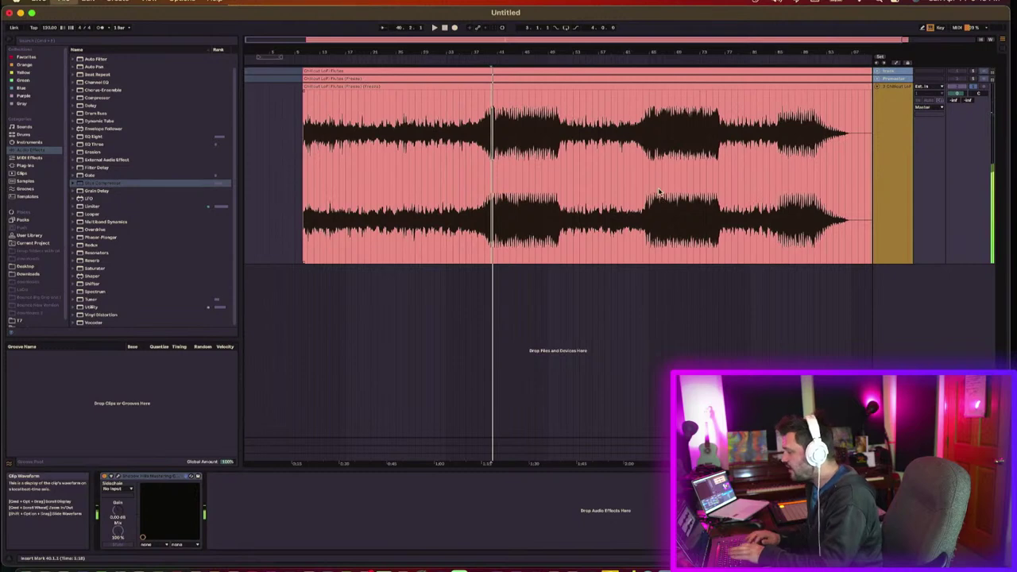
key(super+s)
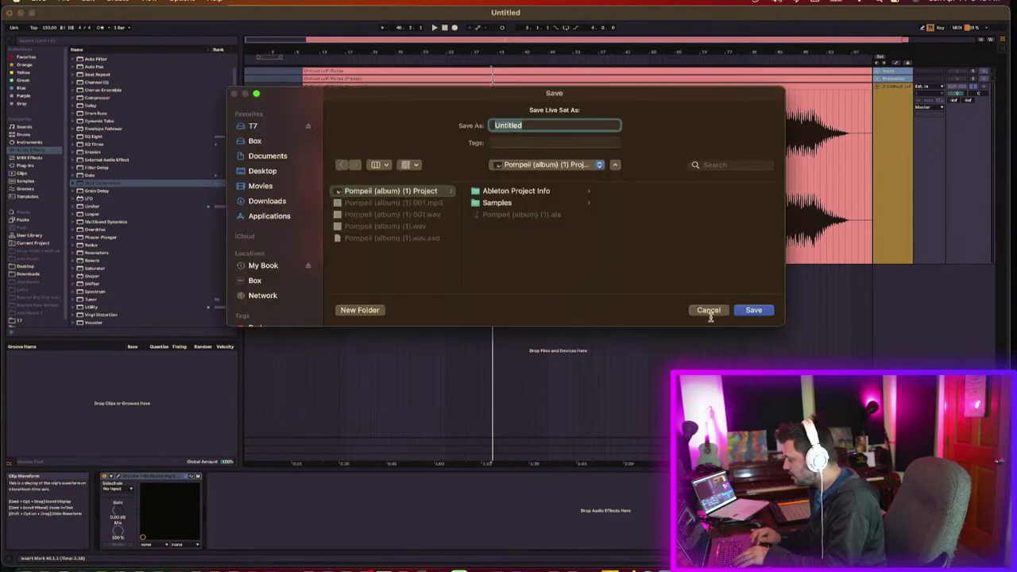
click(752, 310)
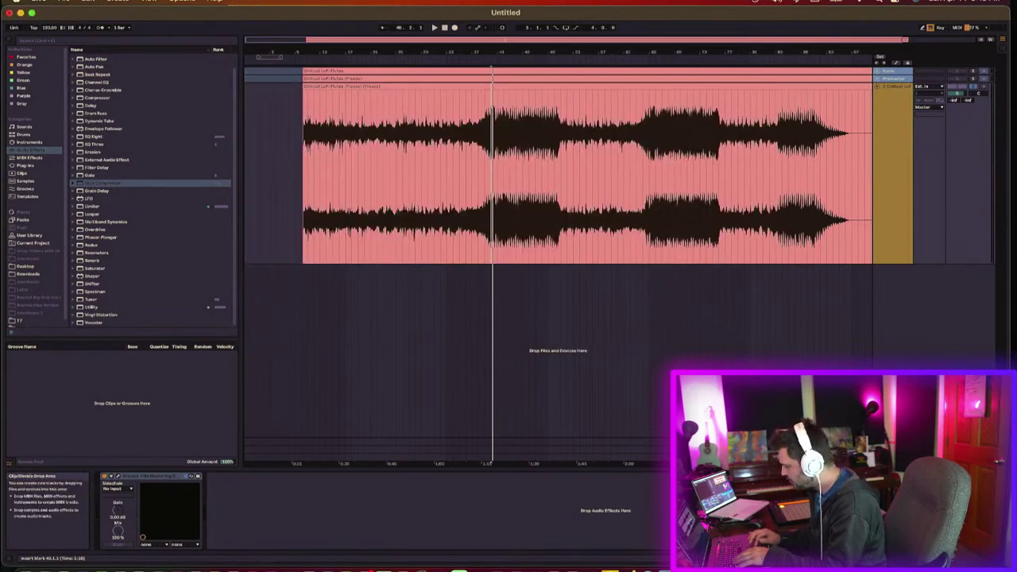
Step: Delete Tonal Balance Control from the master's device chain and reopen Ozone
click(712, 78)
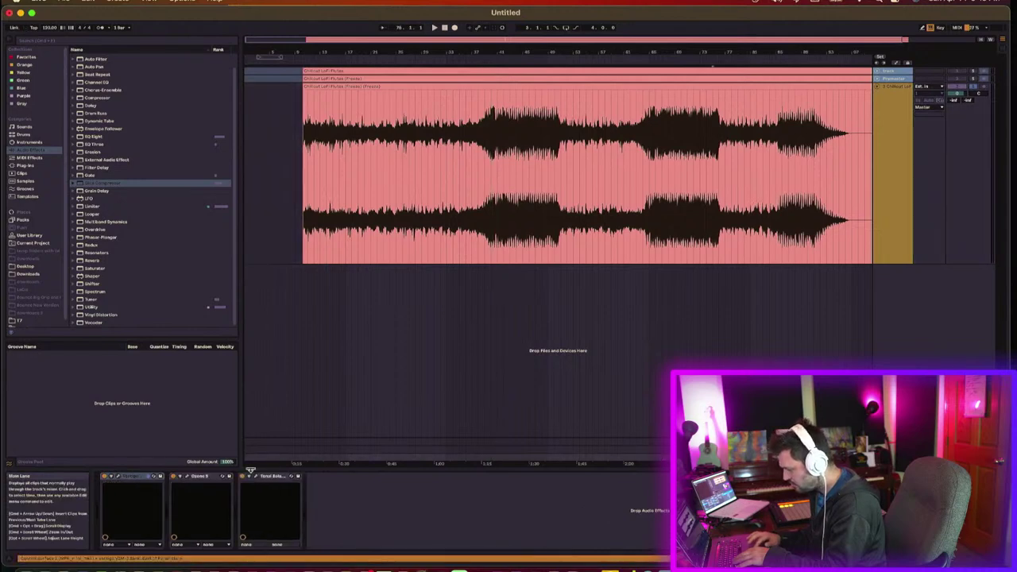
click(282, 477)
key(Delete)
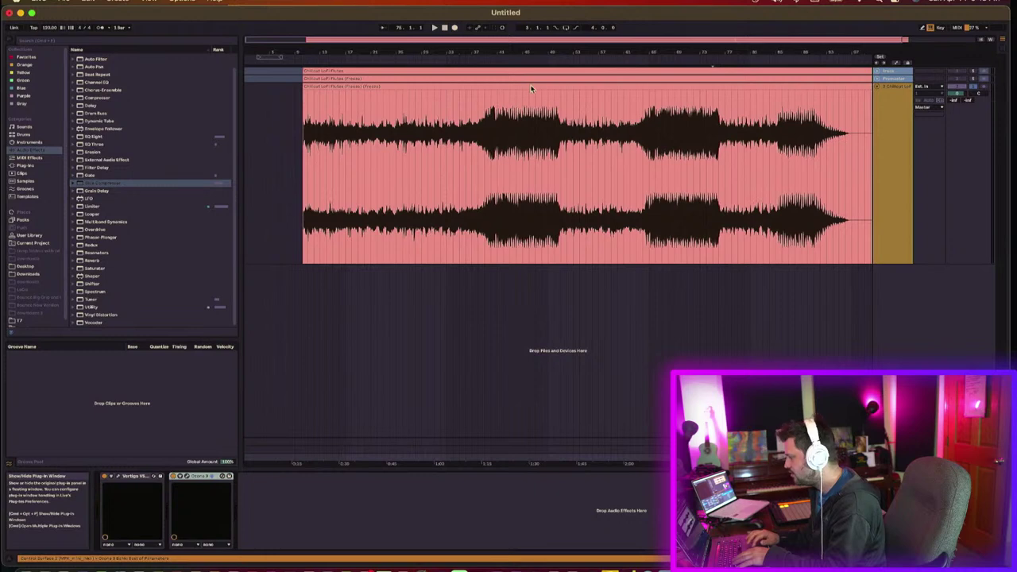
key(super+alt+p)
Step: Add Equalizer 2 to Ozone between Equalizer 1 and Dynamic EQ and set it to Left/Right processing
click(354, 164)
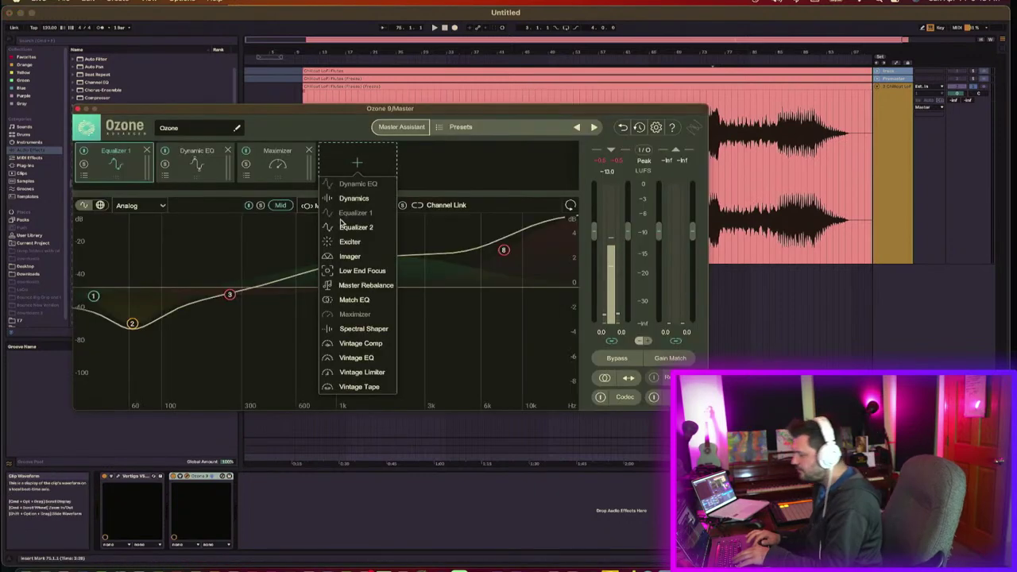
click(353, 228)
drag(358, 163, 187, 178)
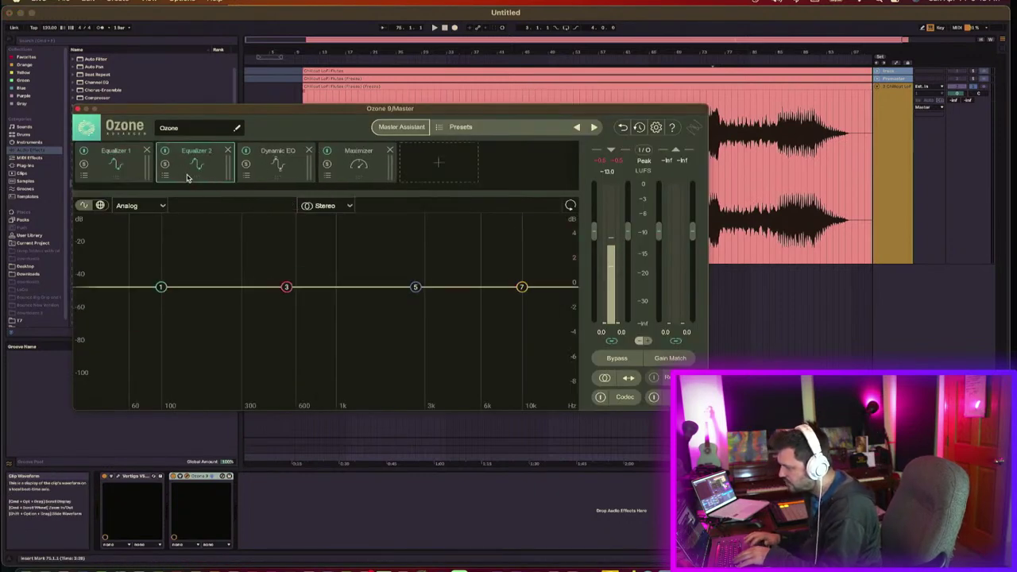
click(351, 209)
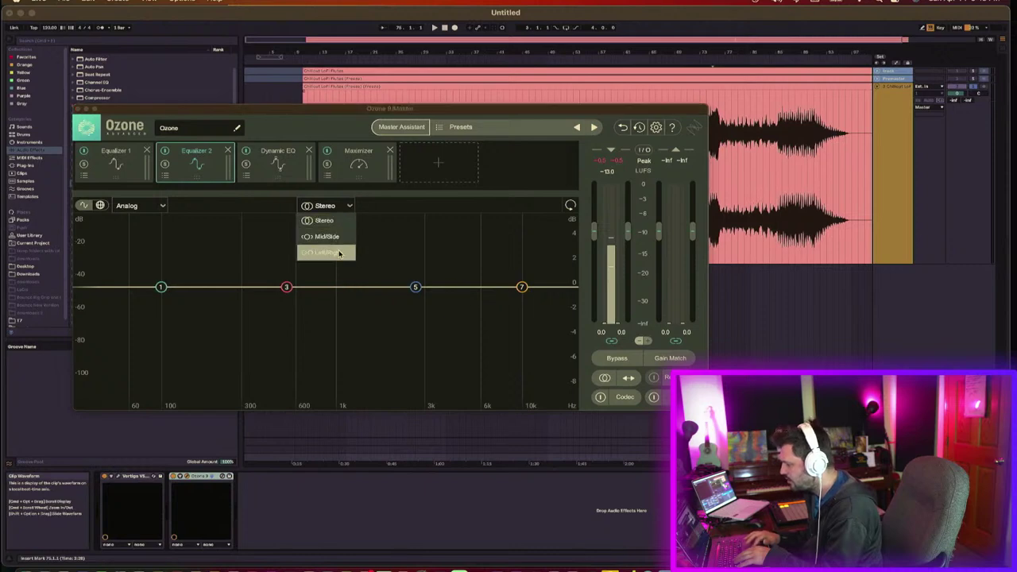
click(340, 251)
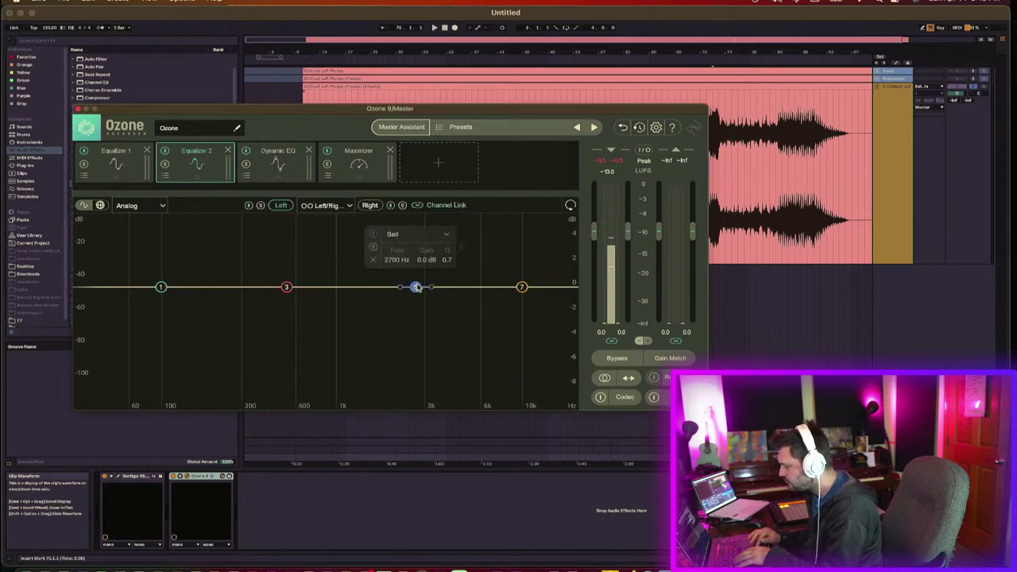
Step: Boost Equalizer 2's left channel with a bell of about 1.1 dB at 6702 Hz and shift the bell to a slightly lower frequency
drag(414, 287, 489, 274)
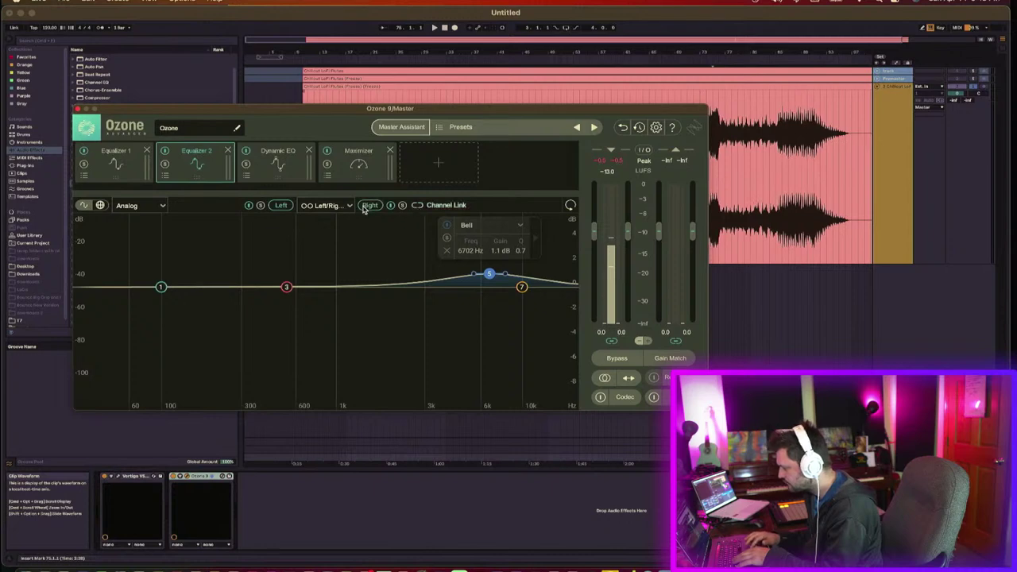
click(286, 206)
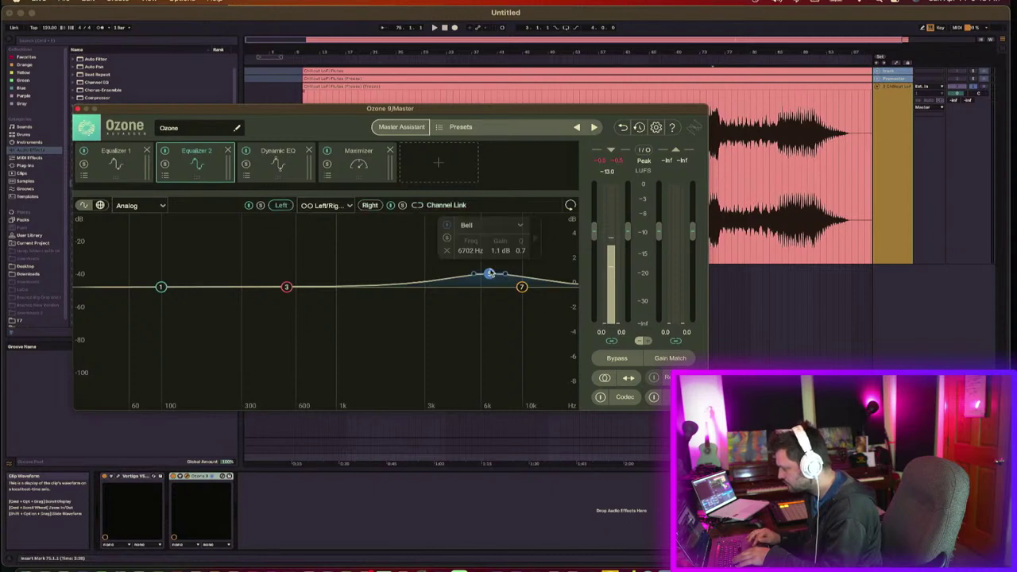
drag(489, 274, 477, 274)
Step: Compare the second loud section with Equalizer 2 bypassed and enabled, and remove the module from Ozone
key(space)
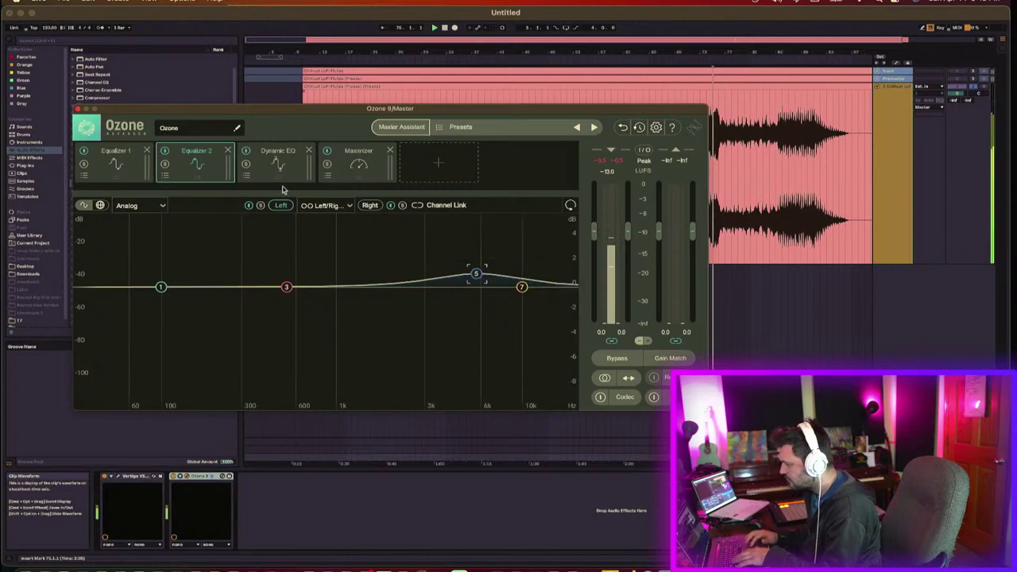
drag(577, 111, 552, 202)
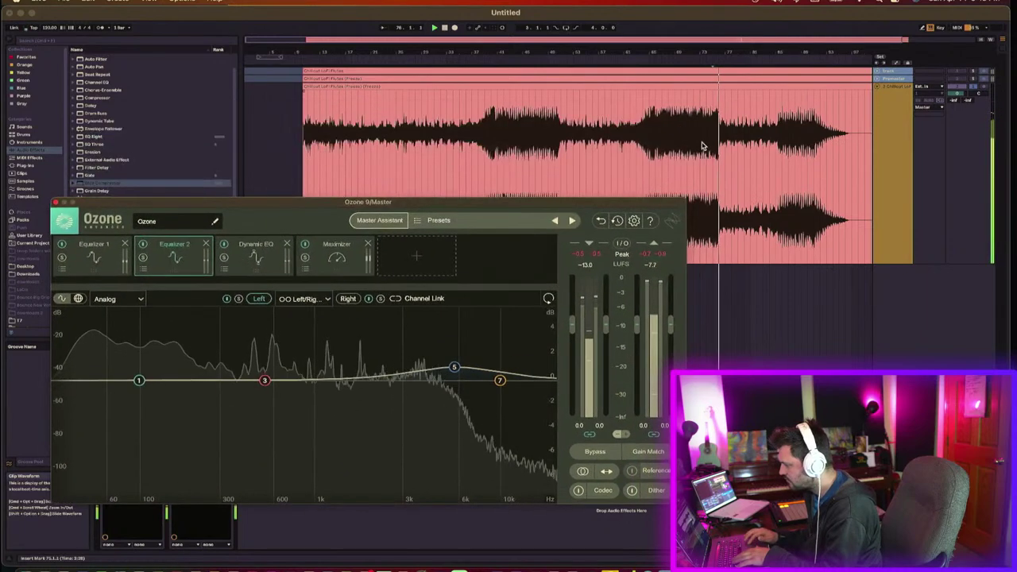
click(701, 147)
click(668, 147)
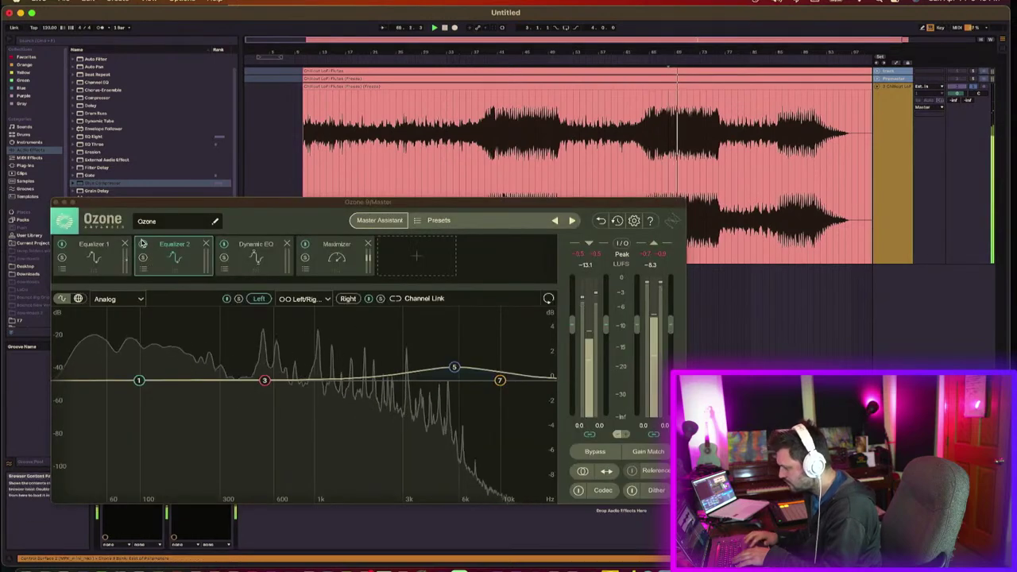
click(142, 244)
click(142, 244)
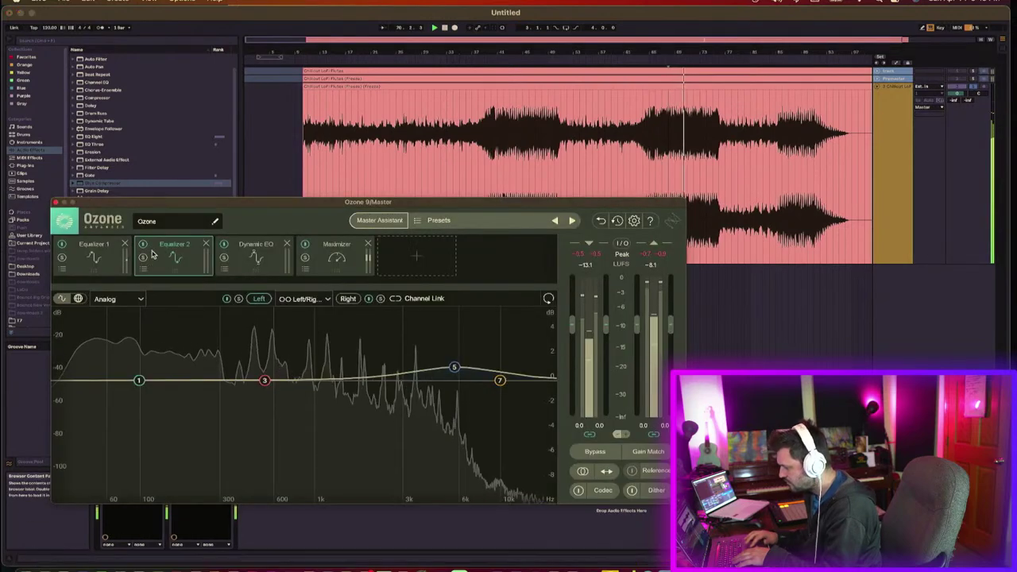
click(205, 244)
Step: Add the Vintage Tape module to Ozone and place it first in the chain, ahead of Equalizer 1
click(343, 255)
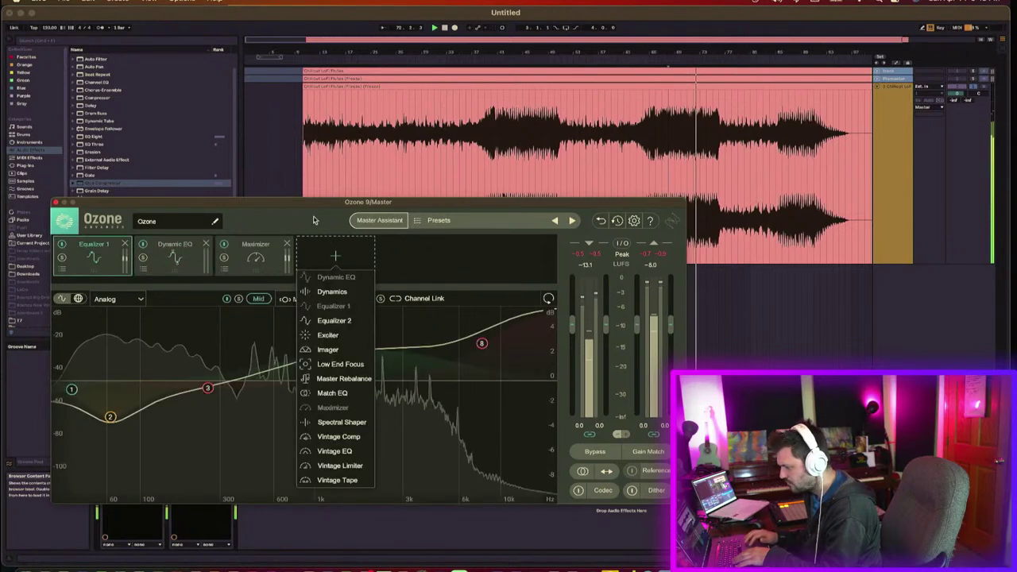
drag(307, 203, 364, 152)
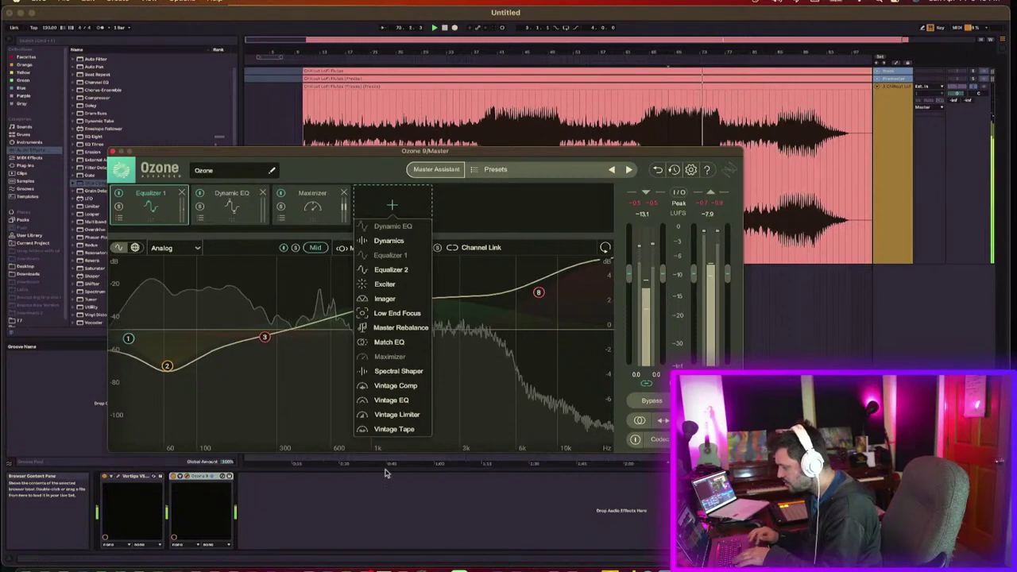
click(391, 429)
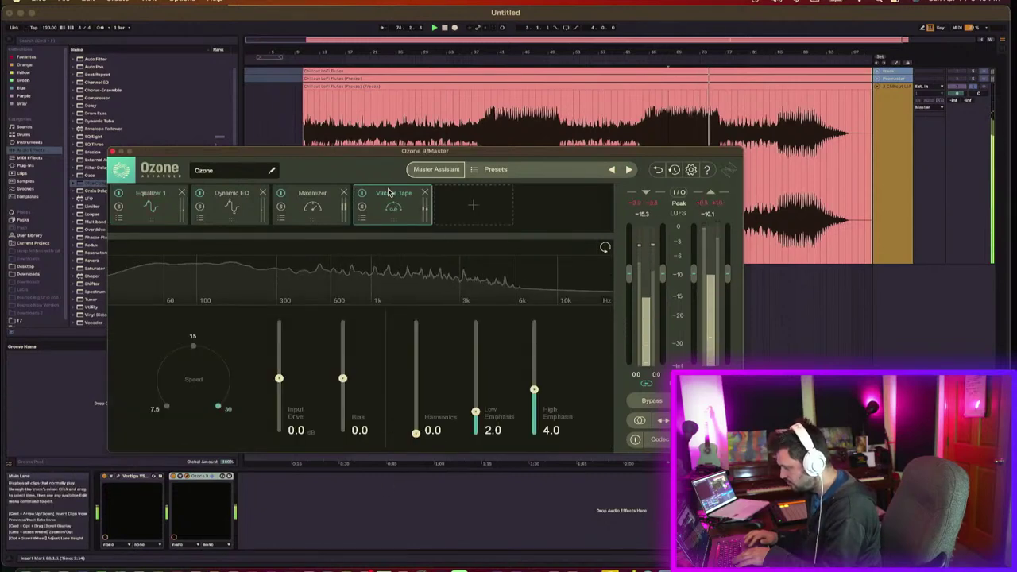
drag(393, 195, 151, 198)
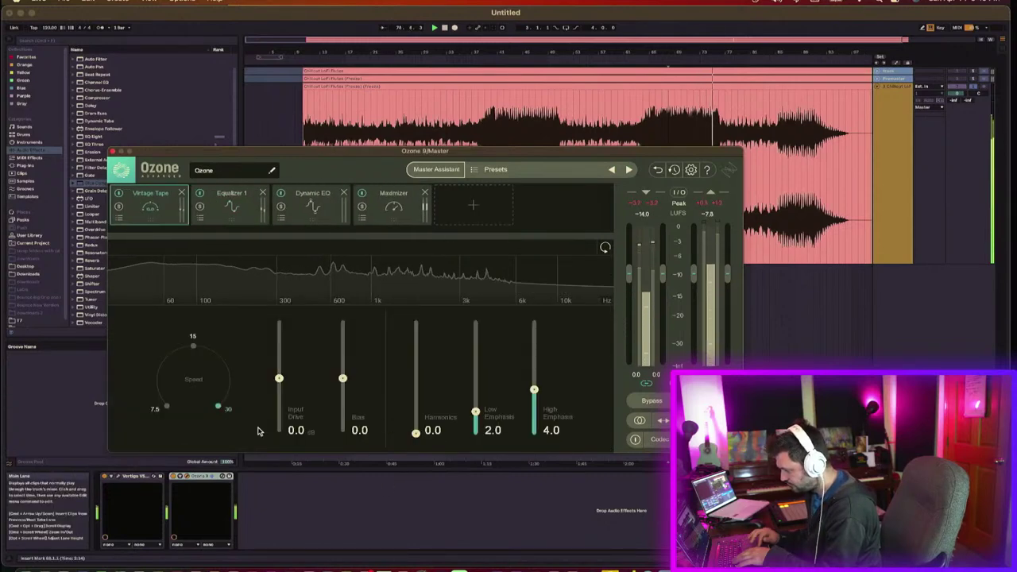
Step: Load the Low Bias Crunch preset into Vintage Tape and close the preset manager
click(119, 219)
scroll(689, 208, down, 4)
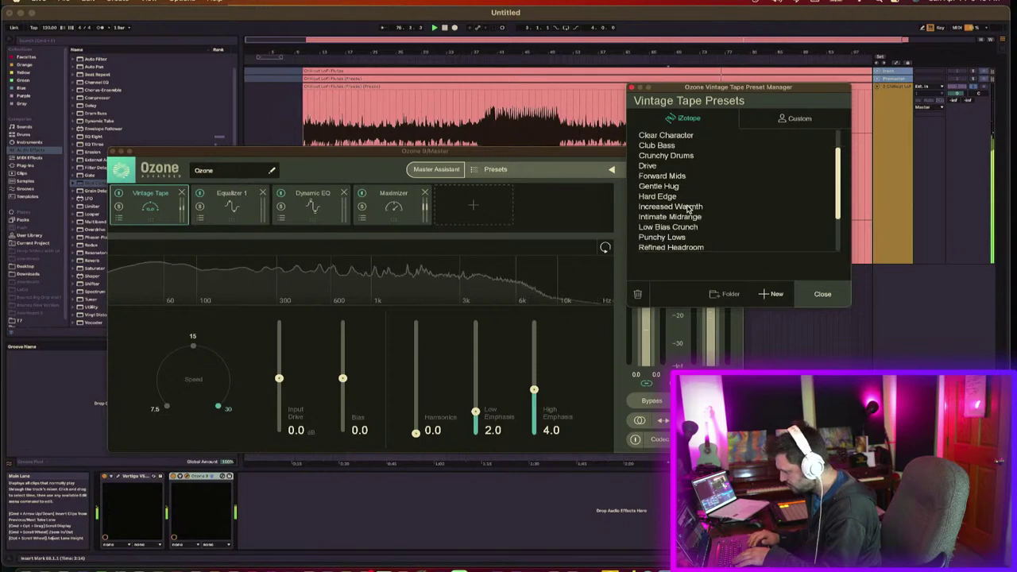
click(664, 227)
click(822, 294)
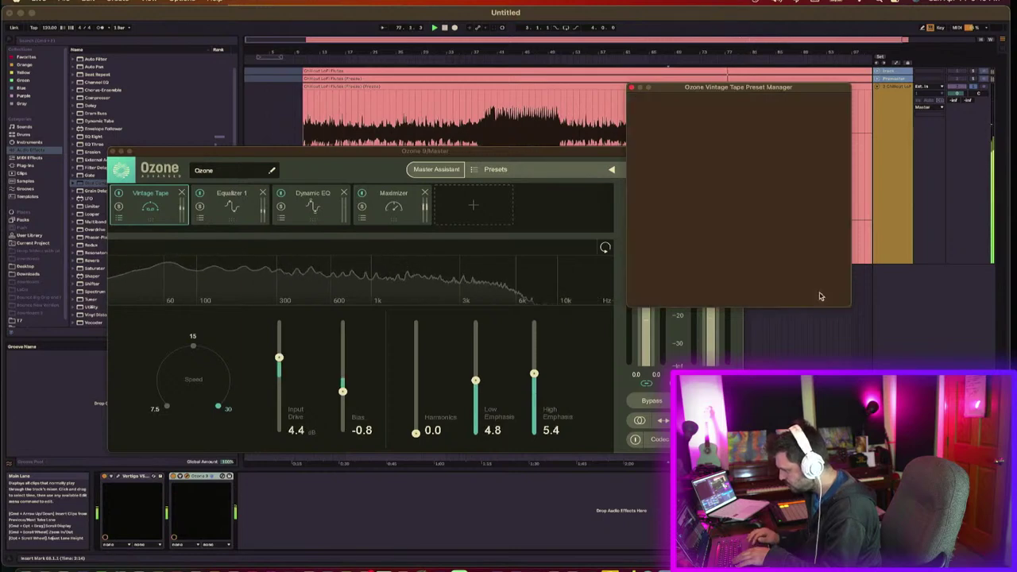
Step: Play the first loud section and raise the Maximizer's threshold to -5.0 dB
click(390, 210)
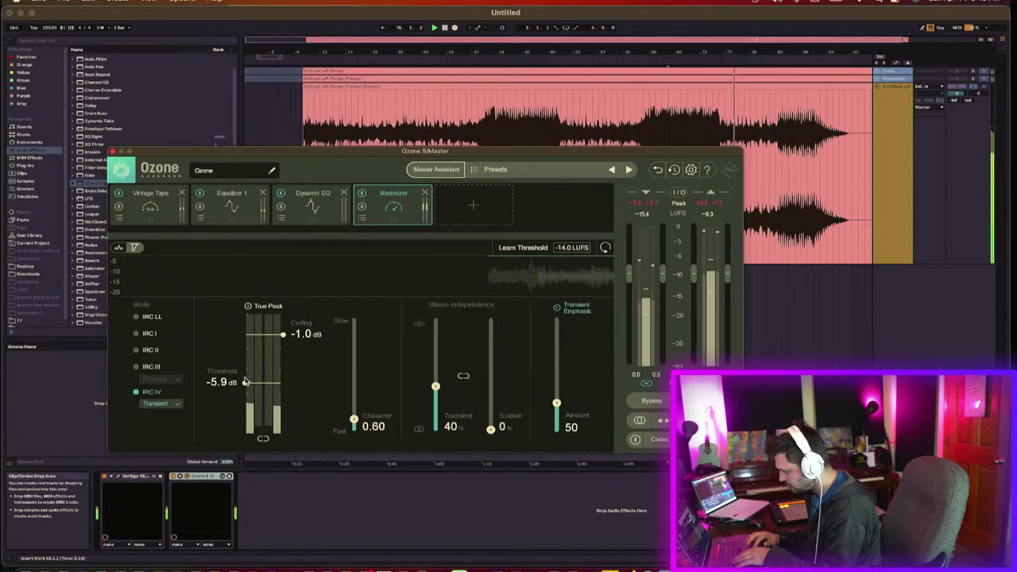
click(483, 151)
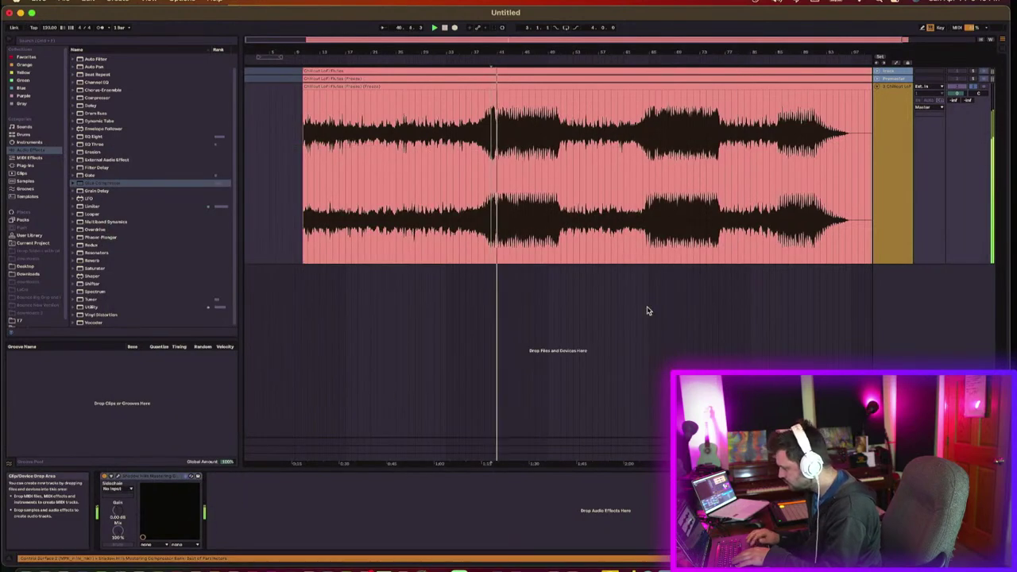
click(893, 456)
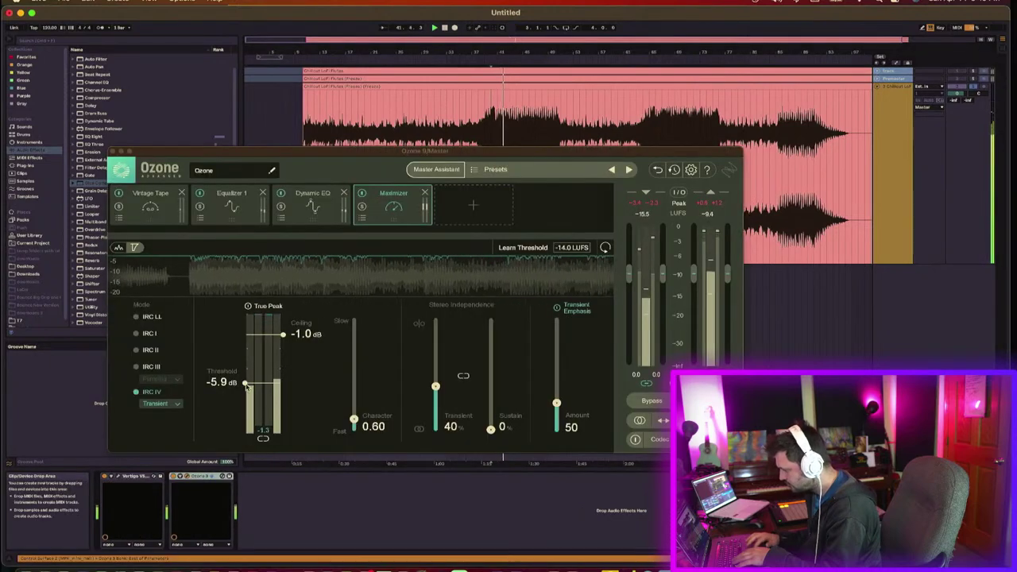
drag(245, 384, 247, 379)
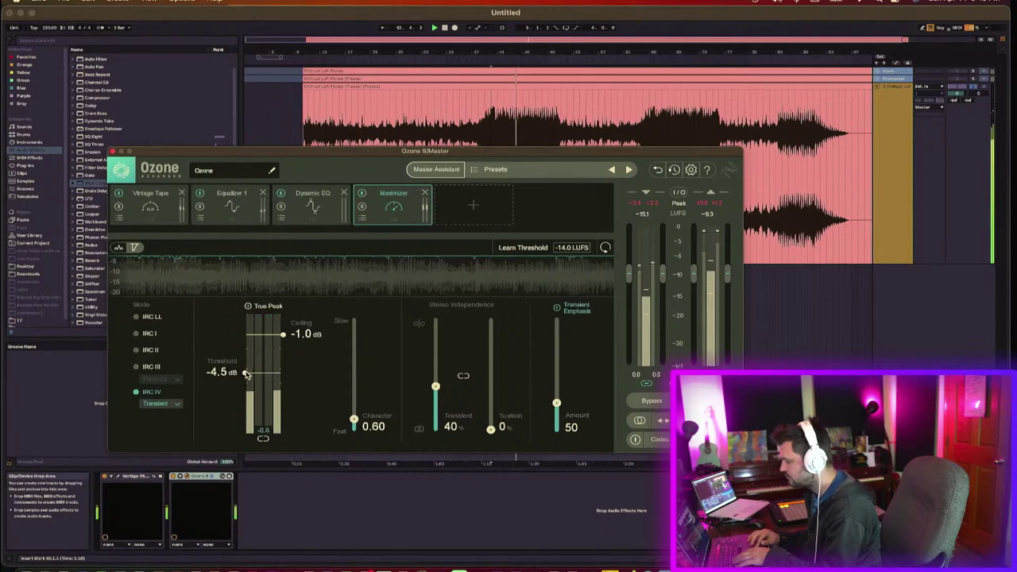
drag(246, 374, 246, 378)
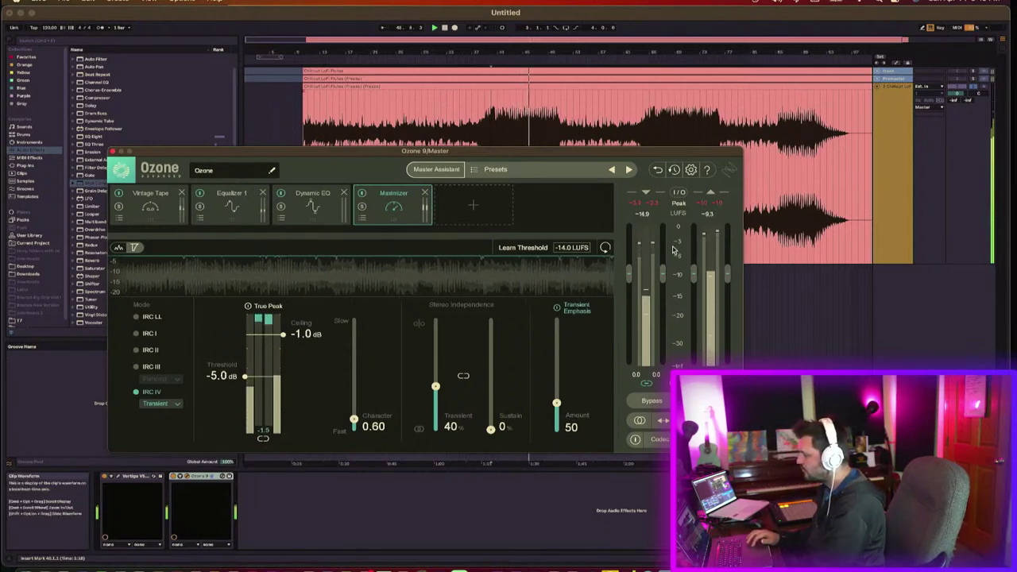
Step: Compare the first loud section with Ozone bypassed and enabled, and close the plug-in window
click(650, 401)
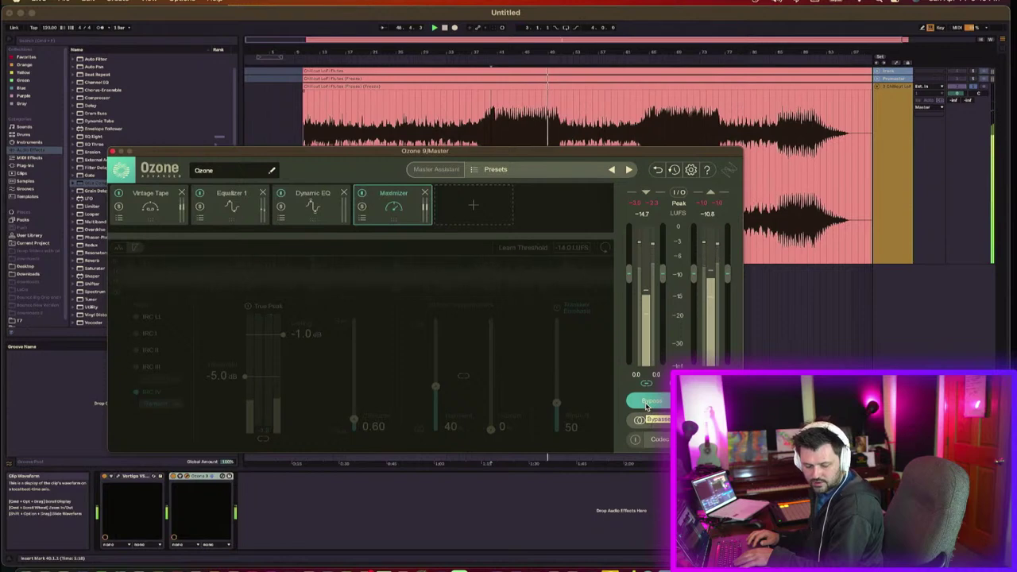
click(648, 402)
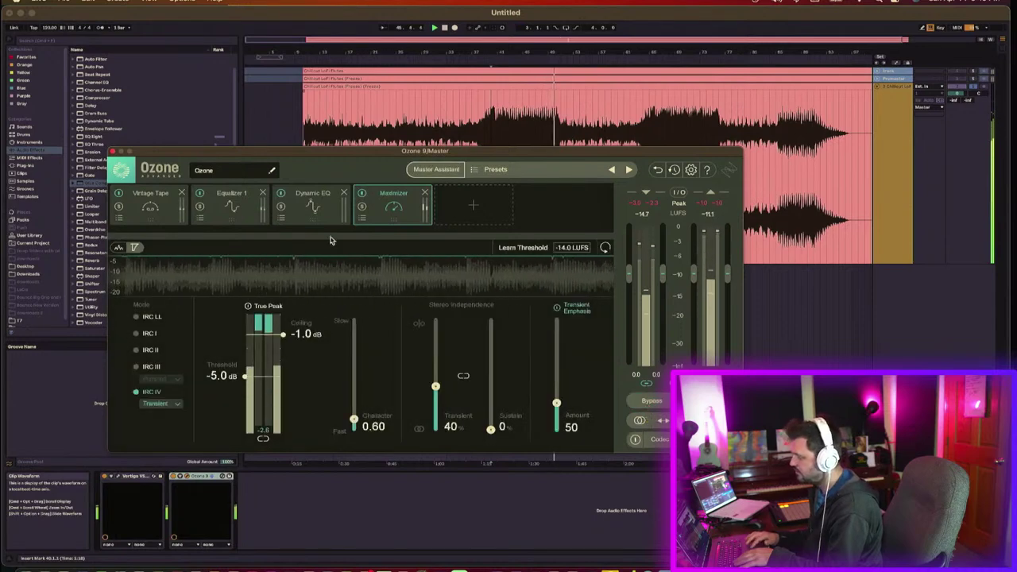
click(113, 151)
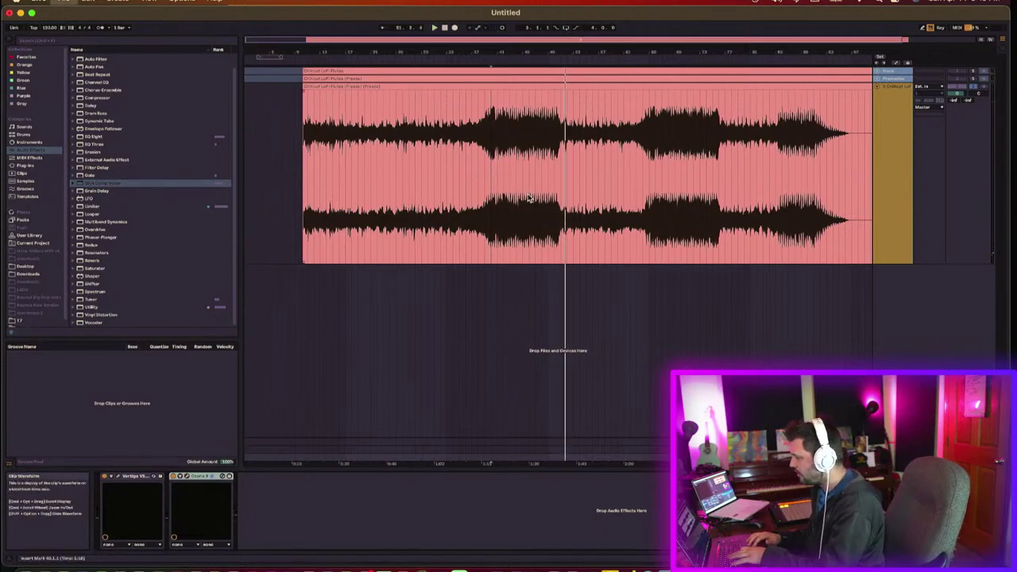
Step: Save the Live Set as Chillout LoFi Flutes master and delete its temporary project files
key(super+s)
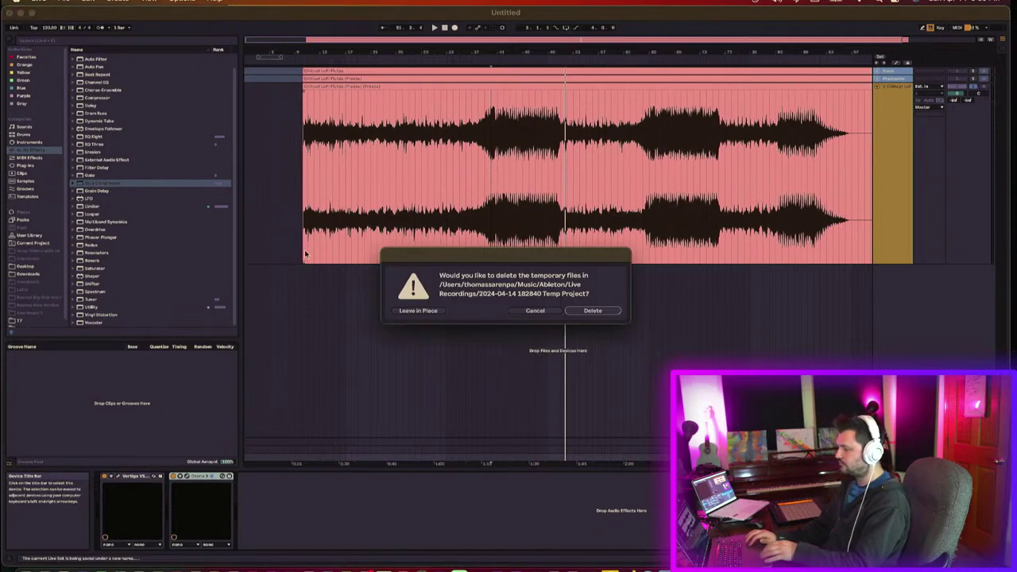
click(595, 310)
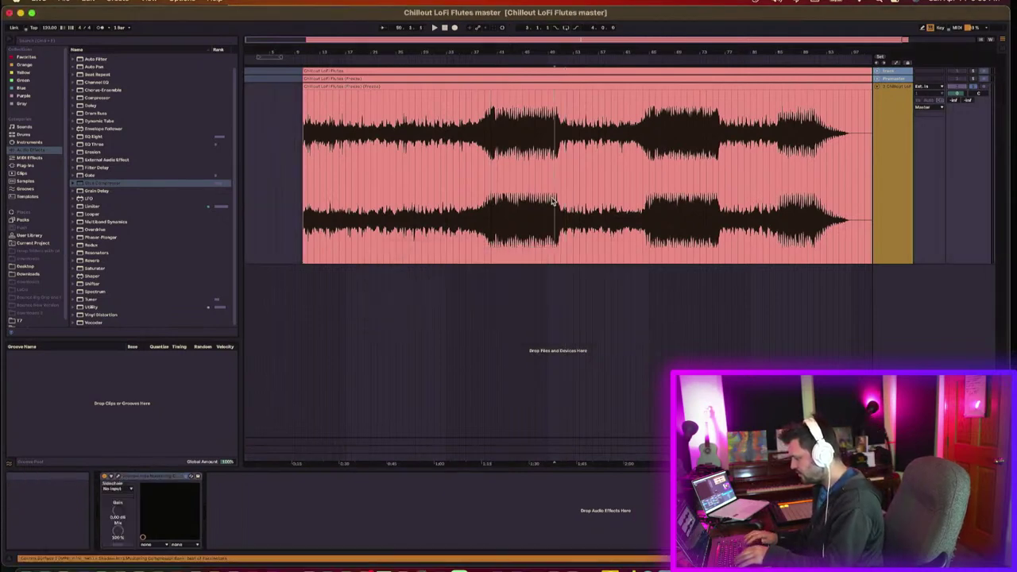
Step: Export the Master track as WAV and MP3 named Chillout LoFi Flutes master 01 into folder 4 of Free Mastering tracks
key(super+shift+r)
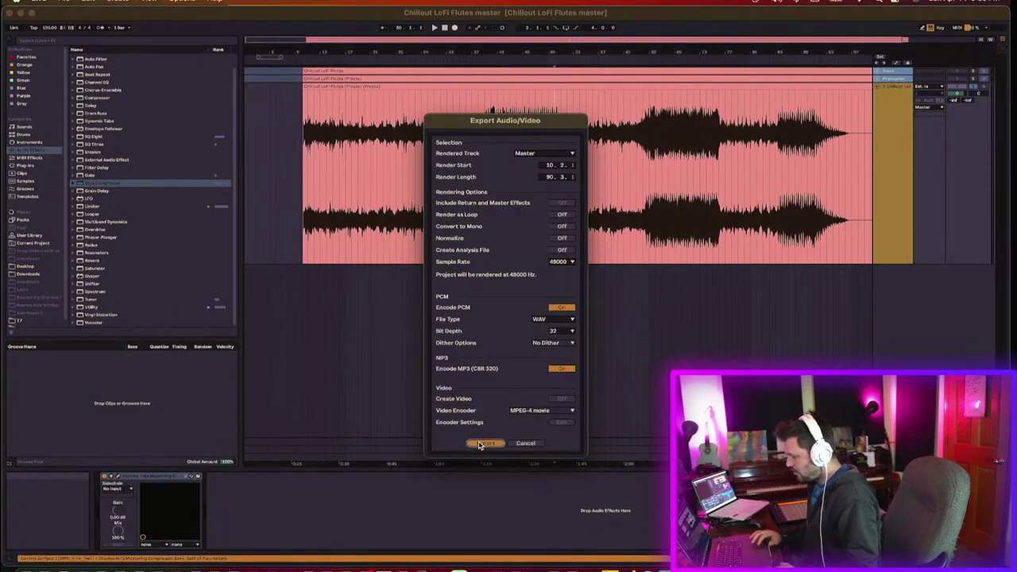
key(Return)
click(585, 124)
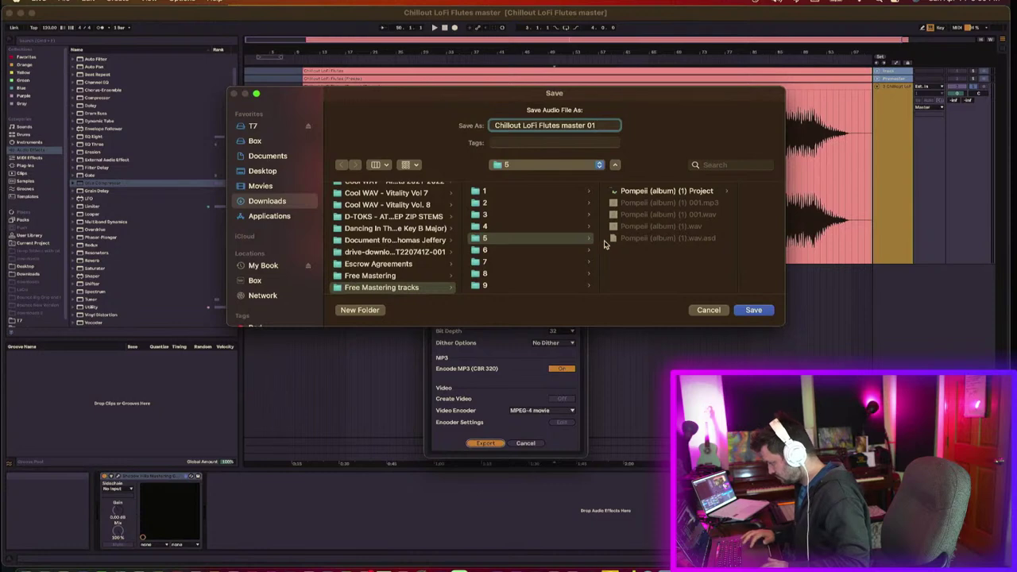
click(511, 228)
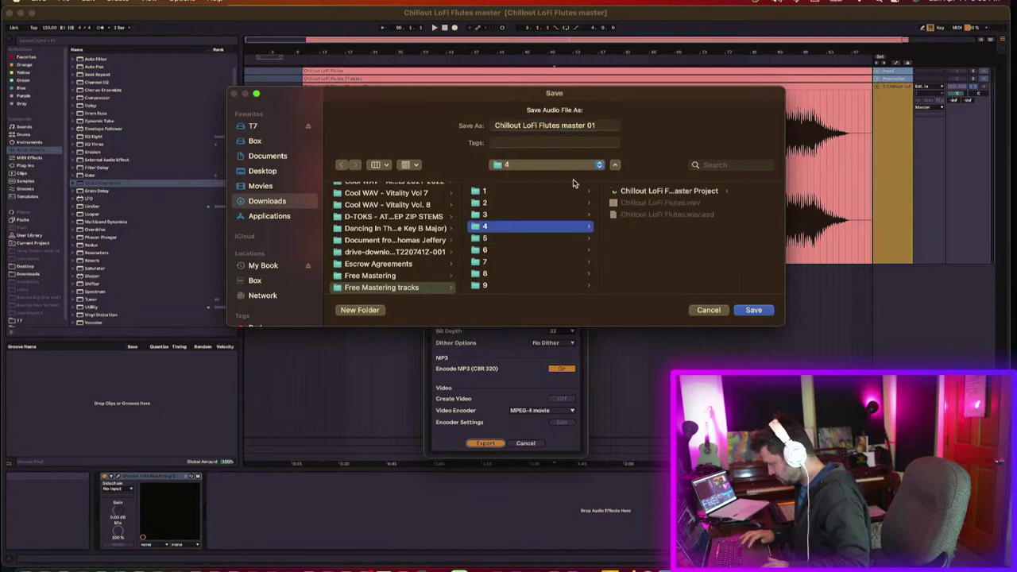
click(754, 310)
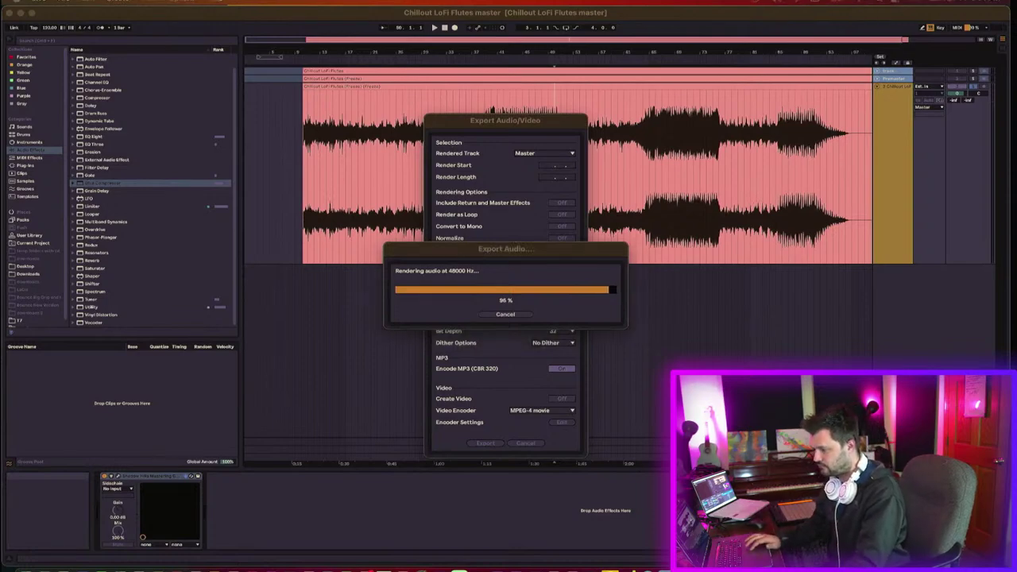
Step: Switch to loudnesspenalty.com in Safari, reload the analyzer and analyze Chillout LoFi Flutes master 01.mp3
drag(0, 170, 707, 147)
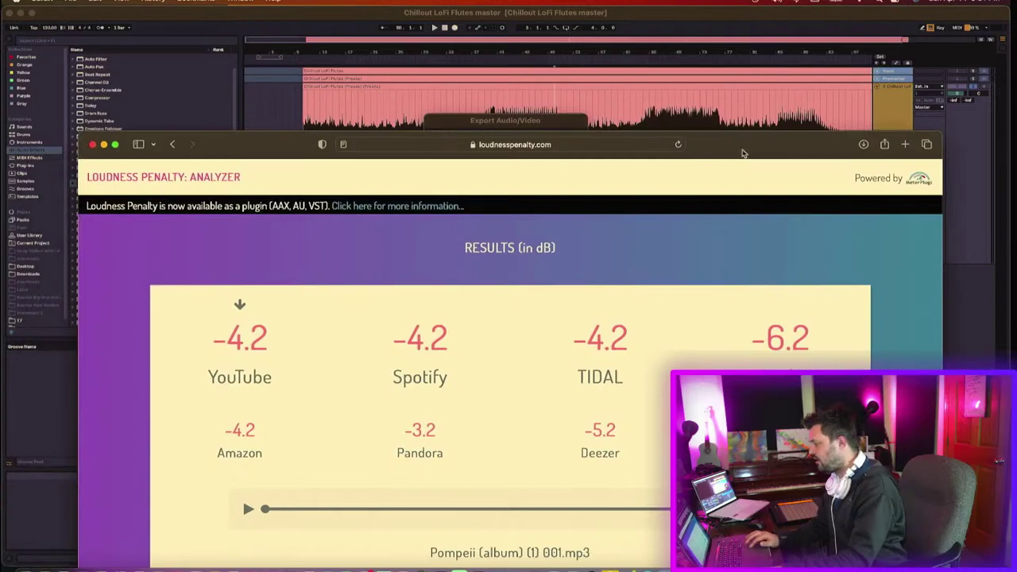
click(677, 146)
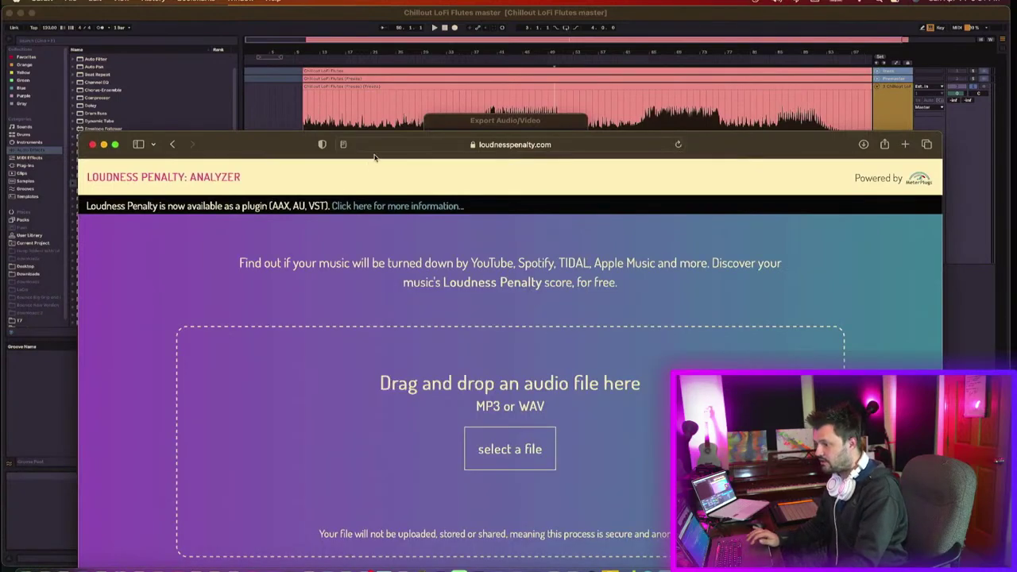
drag(273, 145, 221, 68)
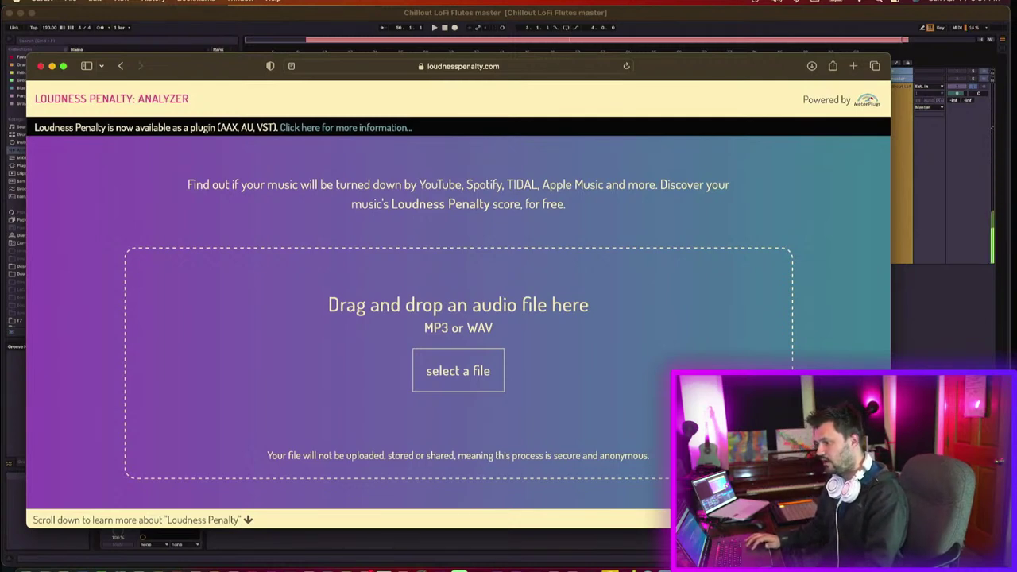
key(super+Tab)
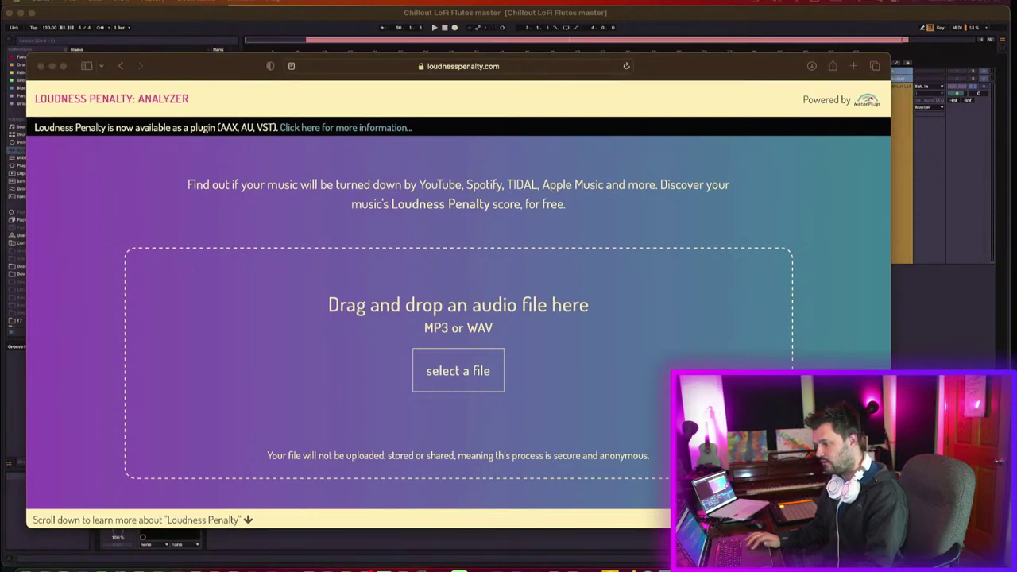
drag(16, 352, 293, 418)
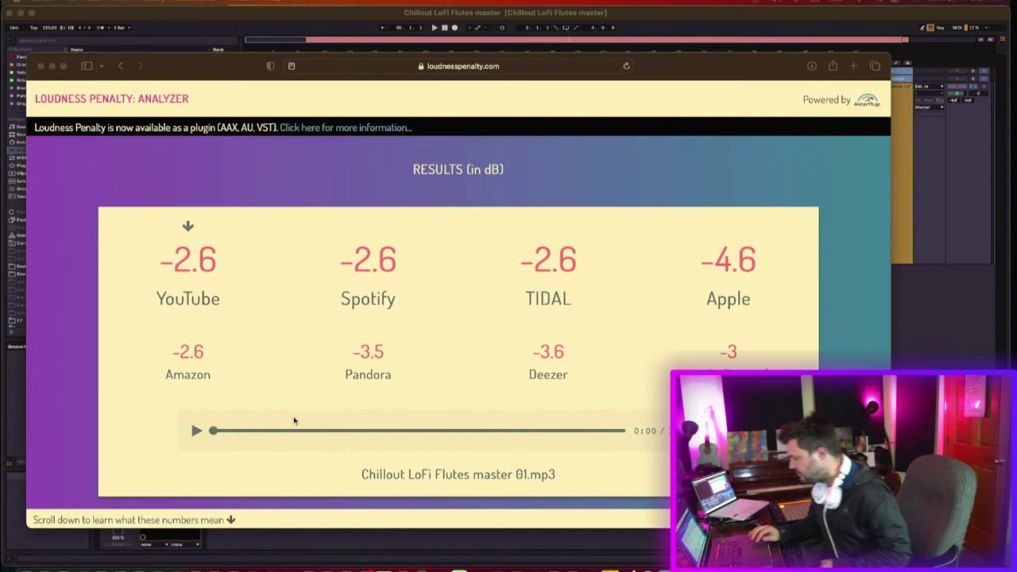
Step: Minimize the browser, return to Ableton Live and place the insert marker in the quiet section before the first loud part
click(51, 67)
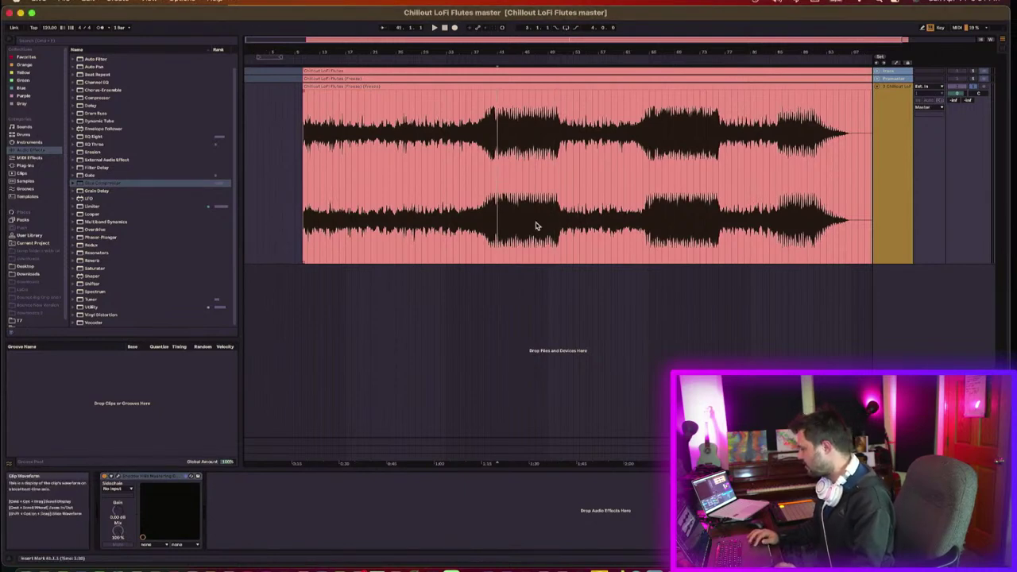
mouse_move(482, 240)
mouse_down()
mouse_move(220, 269)
mouse_move(365, 267)
mouse_move(352, 267)
mouse_up()
click(378, 230)
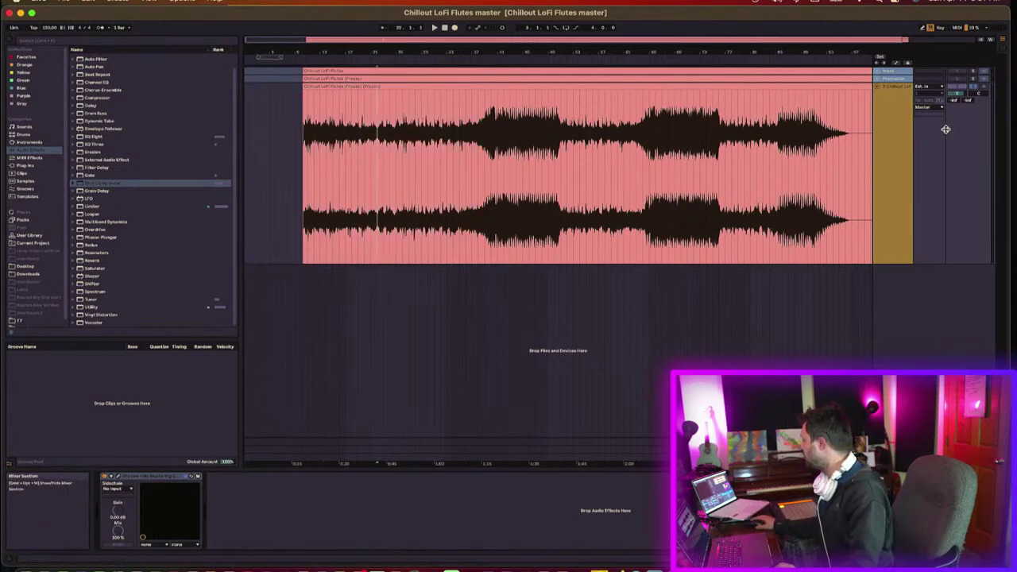